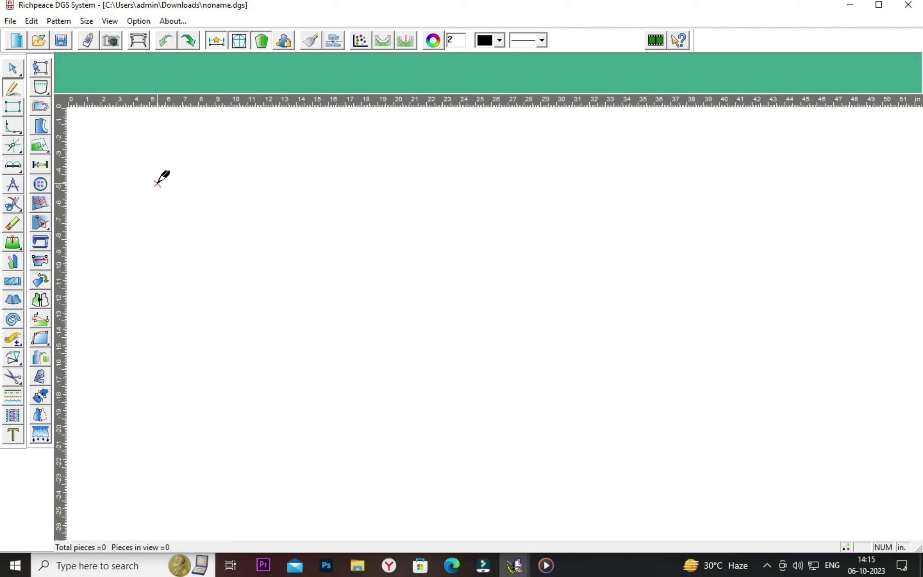
Drag out a rectangle and size it to exactly 41 by 10 inches
{"action": "left_click_drag", "start_coordinate": [157, 184], "coordinate": [857, 373]}
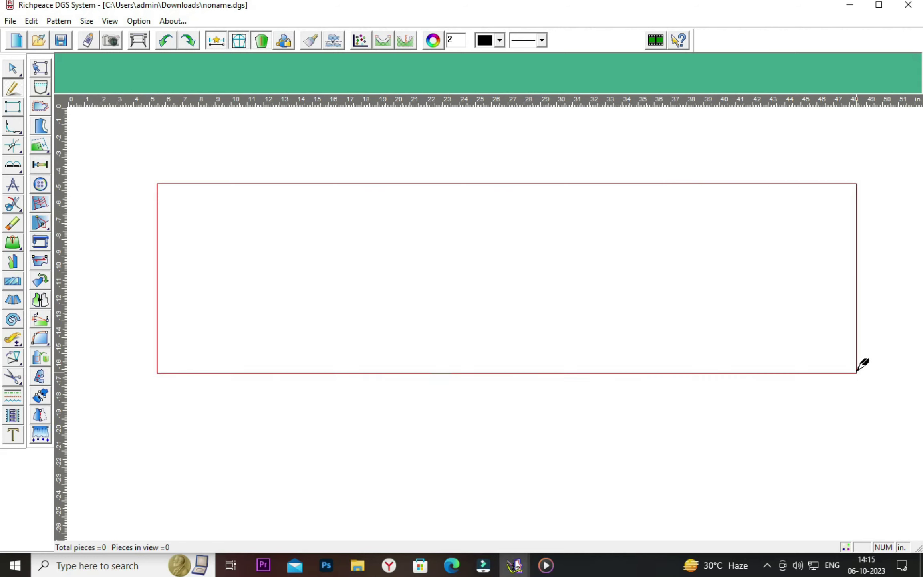
{"action": "left_click", "coordinate": [755, 282]}
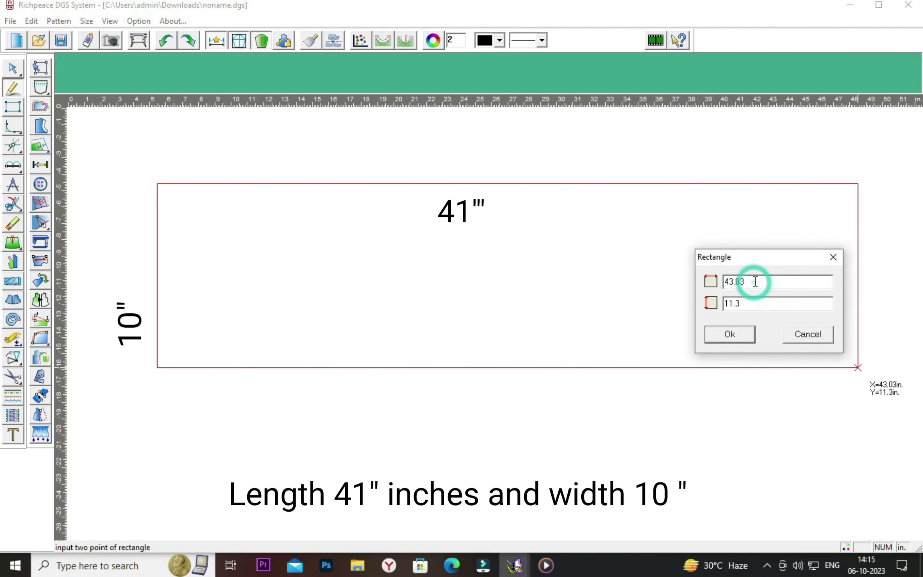
{"action": "key", "text": "BackSpace"}
{"action": "key", "text": "BackSpace"}
{"action": "type", "text": "1"}
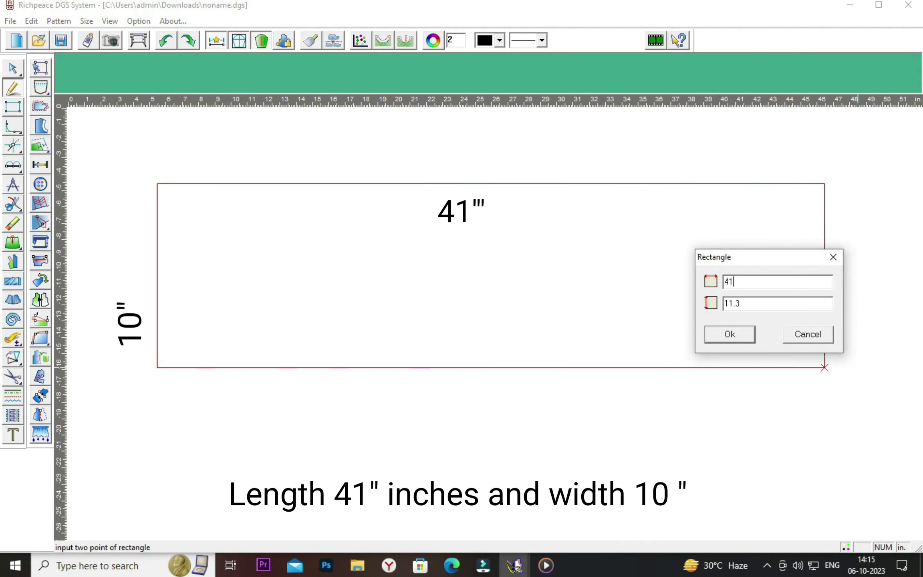
{"action": "key", "text": "BackSpace"}
{"action": "key", "text": "BackSpace"}
{"action": "key", "text": "BackSpace"}
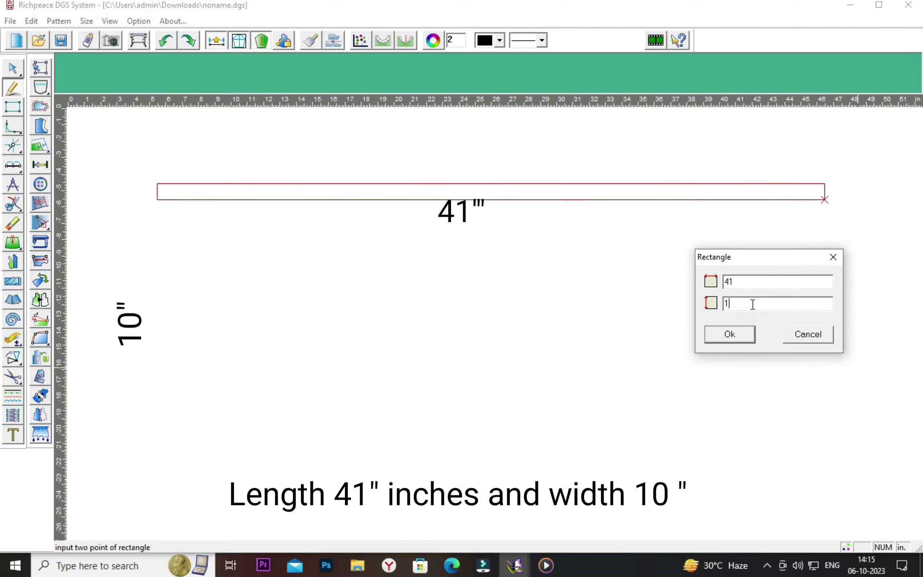
{"action": "type", "text": "0"}
{"action": "left_click", "coordinate": [748, 333]}
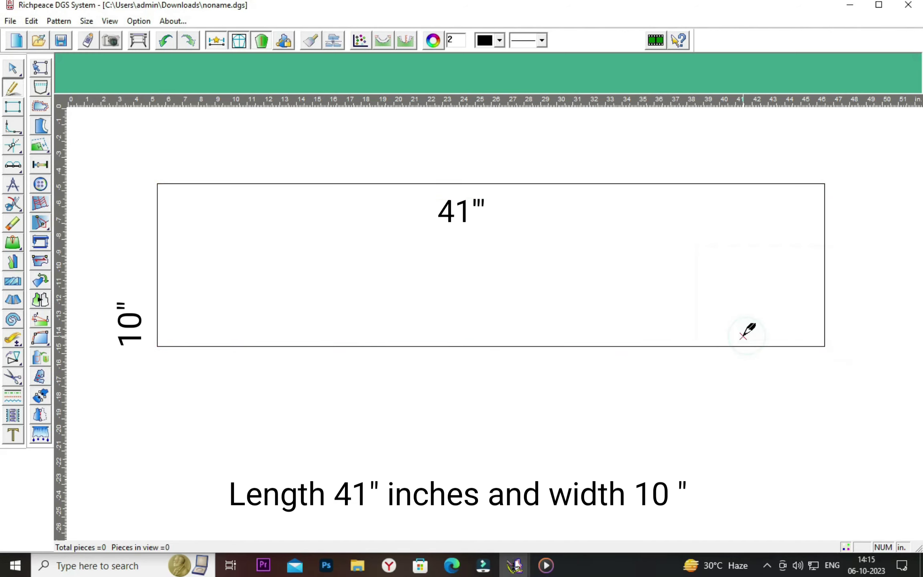
{"action": "left_click", "coordinate": [644, 344]}
Add a hip line parallel to the left edge at 23 inches
{"action": "scroll", "coordinate": [644, 342], "scroll_direction": "up", "scroll_amount": 2}
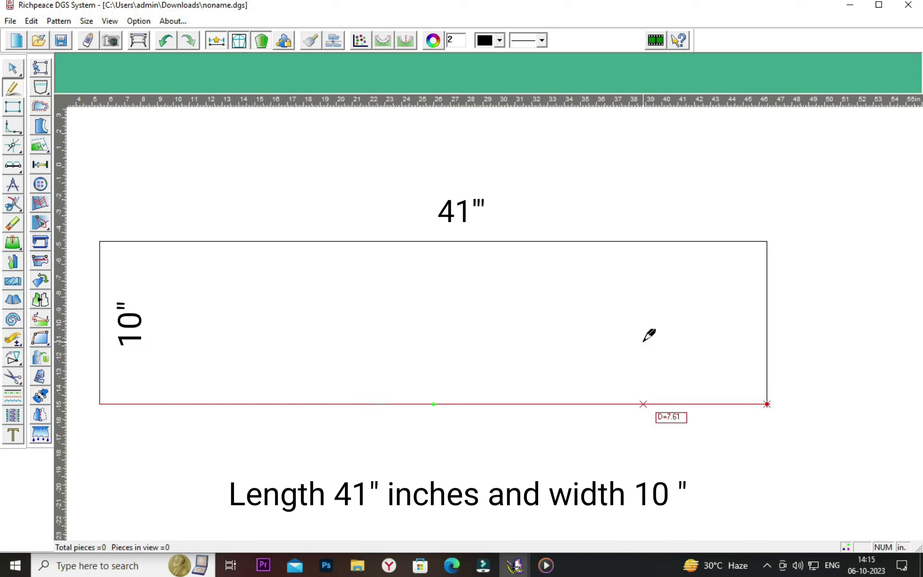
{"action": "right_click", "coordinate": [309, 145]}
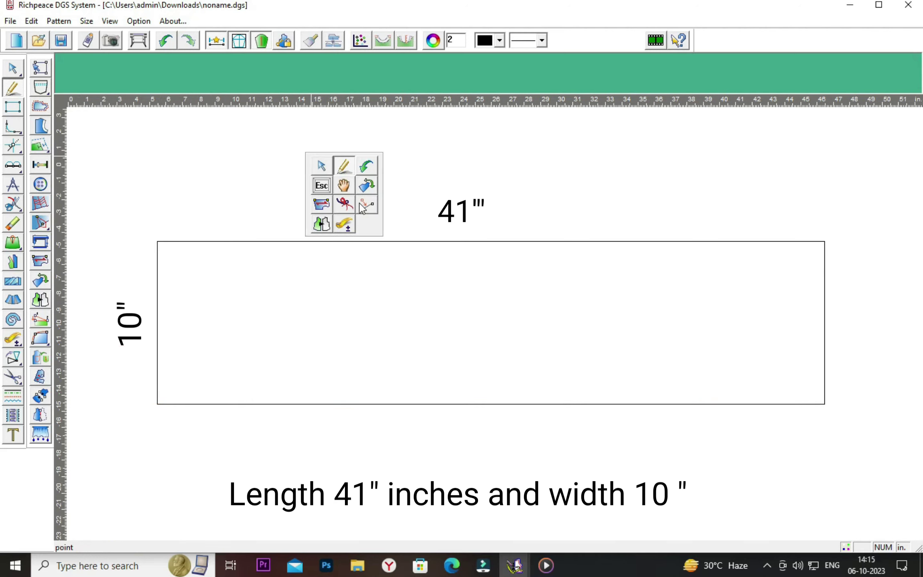
{"action": "left_click", "coordinate": [347, 183]}
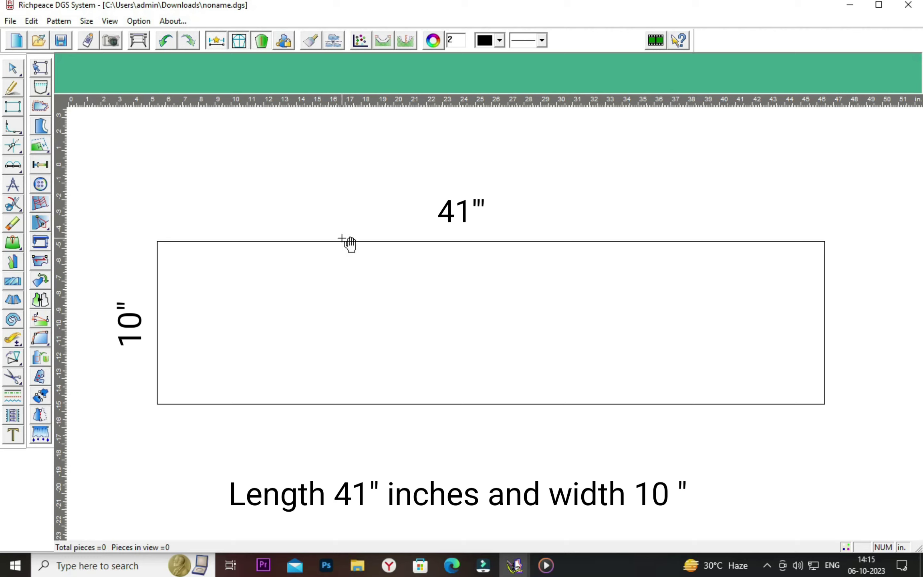
{"action": "right_click", "coordinate": [371, 194]}
{"action": "left_click", "coordinate": [383, 183]}
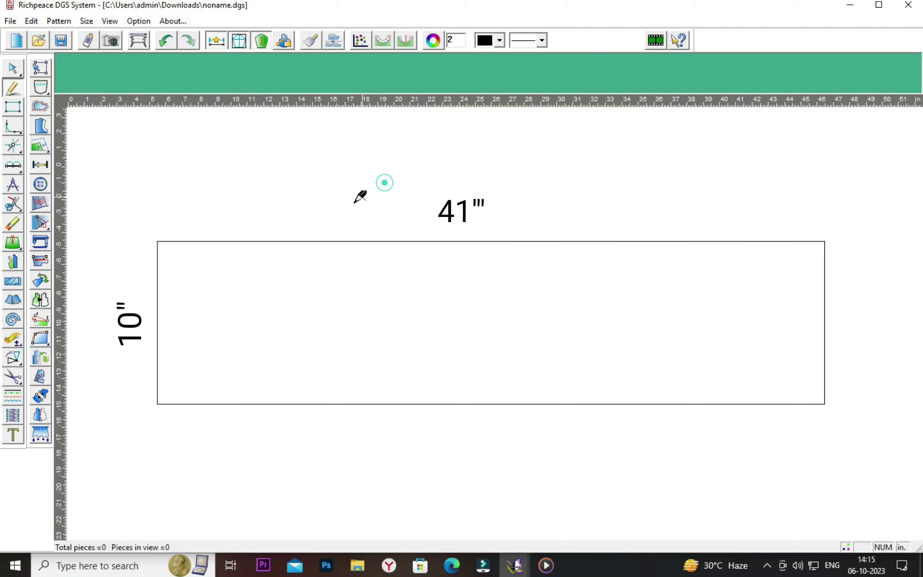
{"action": "left_click", "coordinate": [160, 295]}
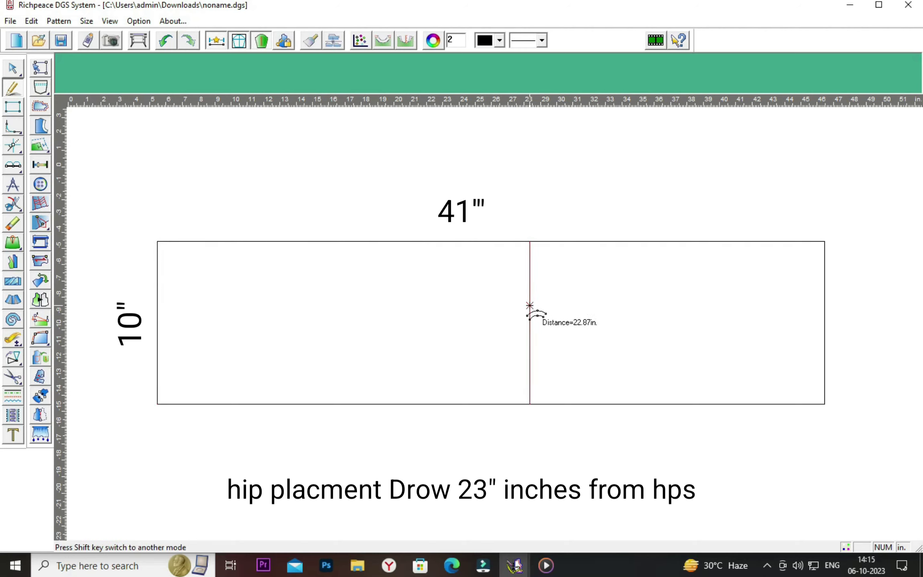
{"action": "left_click", "coordinate": [534, 306]}
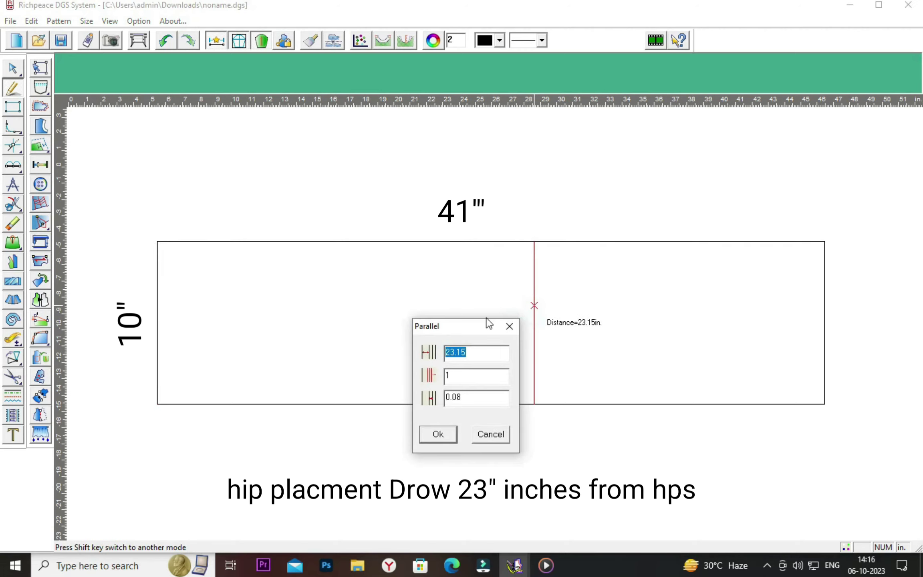
{"action": "left_click_drag", "start_coordinate": [474, 323], "coordinate": [727, 278]}
{"action": "left_click", "coordinate": [732, 302]}
{"action": "key", "text": "BackSpace"}
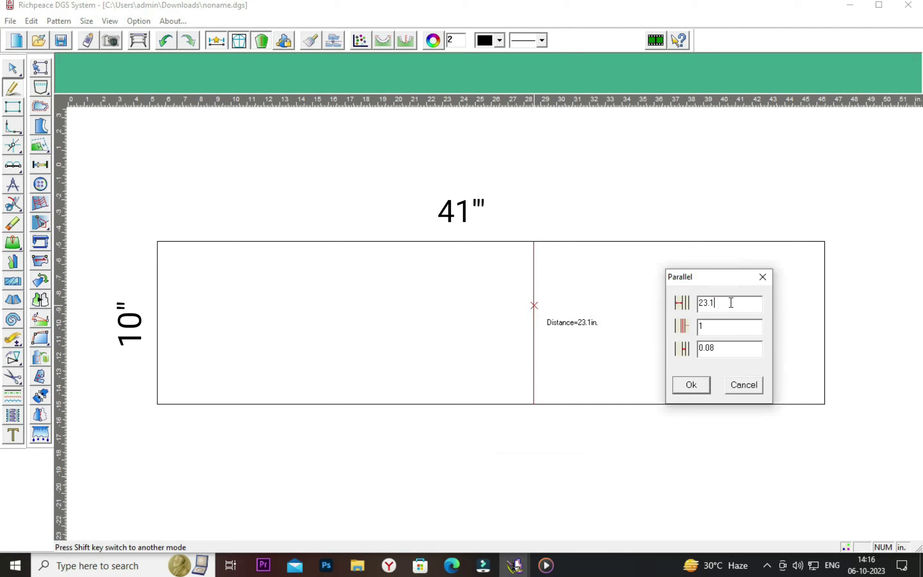
{"action": "key", "text": "BackSpace"}
{"action": "key", "text": "BackSpace"}
{"action": "left_click", "coordinate": [692, 386]}
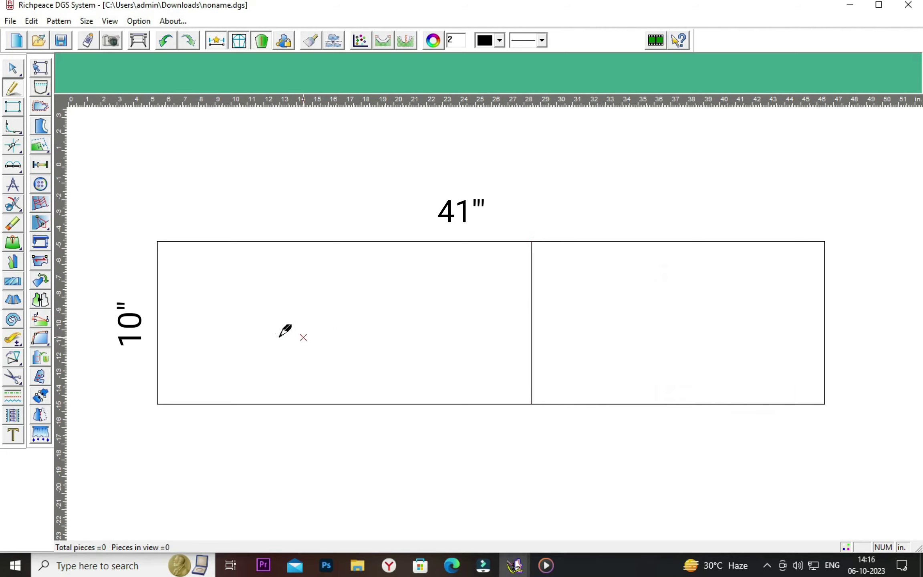
Add a waist line parallel to the left edge at 14.5 inches
{"action": "left_click", "coordinate": [157, 298]}
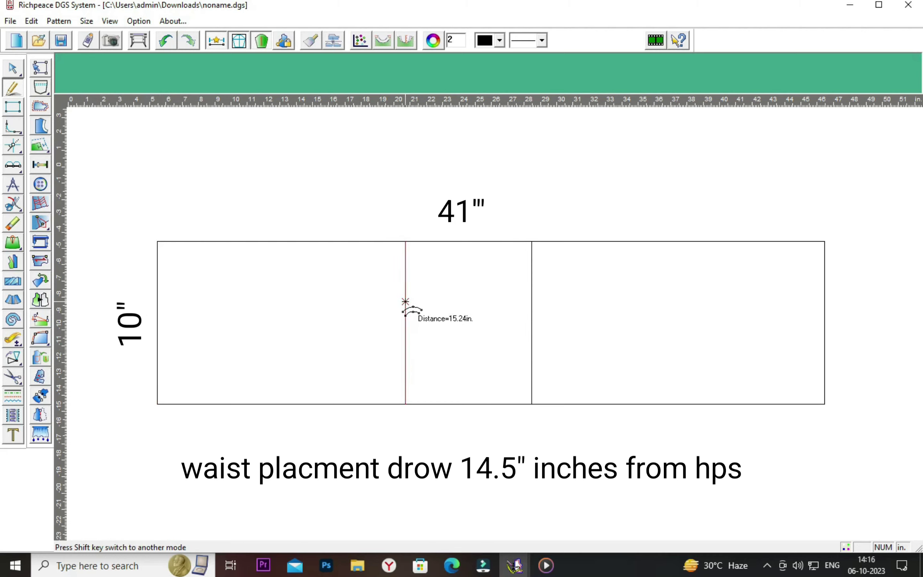
{"action": "left_click", "coordinate": [397, 302]}
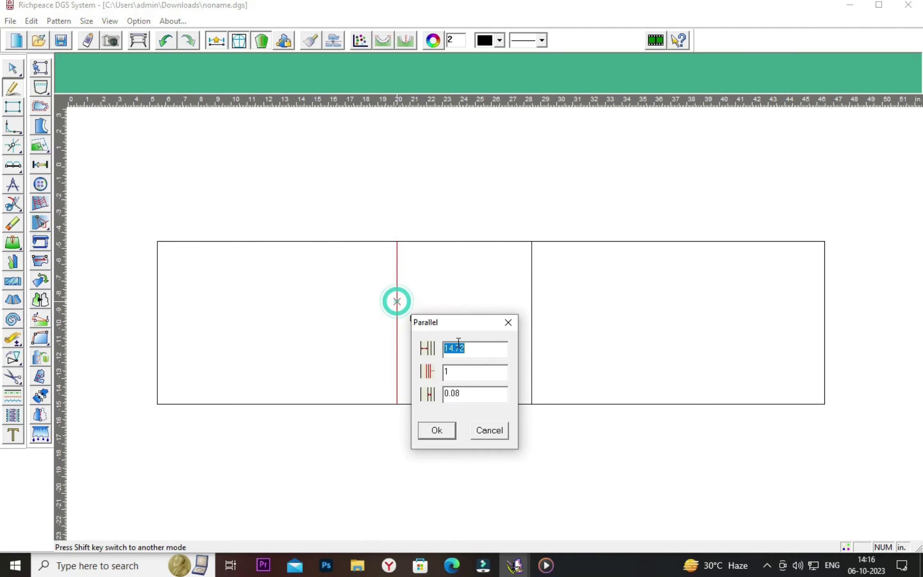
{"action": "left_click_drag", "start_coordinate": [453, 324], "coordinate": [663, 277]}
{"action": "left_click", "coordinate": [687, 302]}
{"action": "key", "text": "BackSpace"}
{"action": "key", "text": "BackSpace"}
{"action": "key", "text": "BackSpace"}
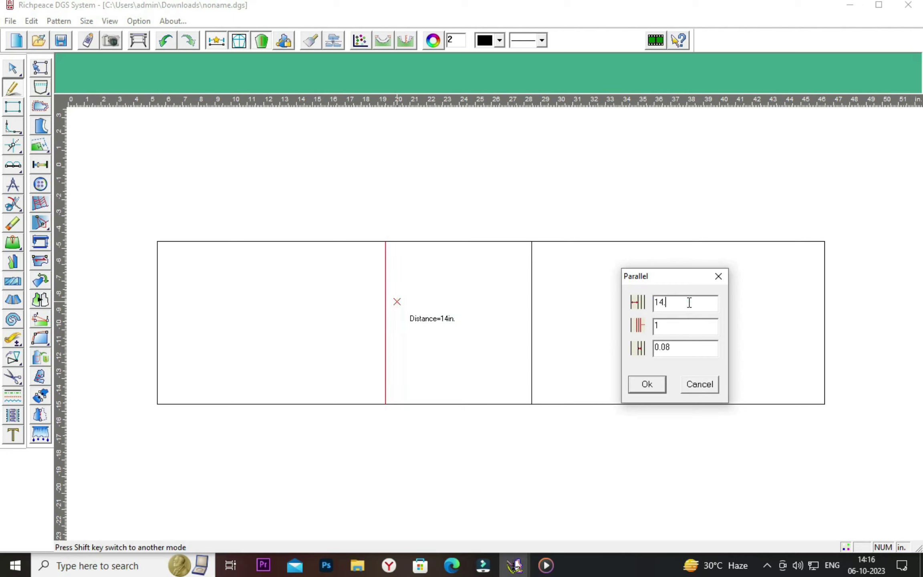
{"action": "type", "text": ".5"}
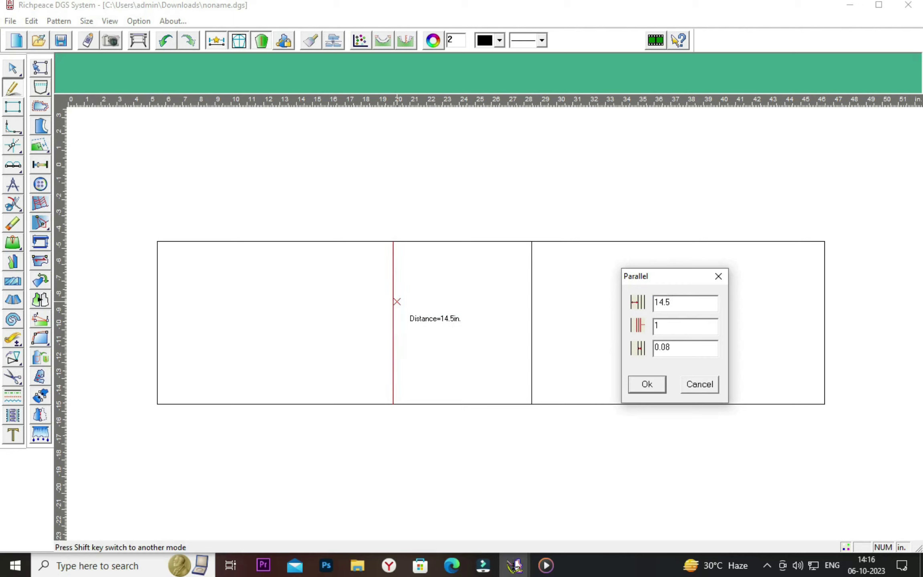
{"action": "left_click", "coordinate": [654, 385]}
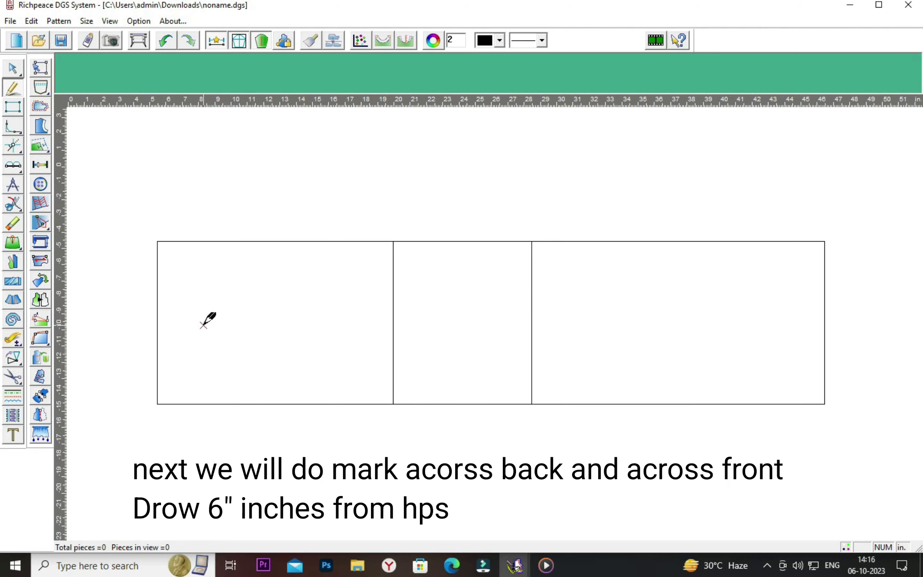
Add an across line 6 inches from the left edge and save the draft
{"action": "left_click", "coordinate": [159, 295]}
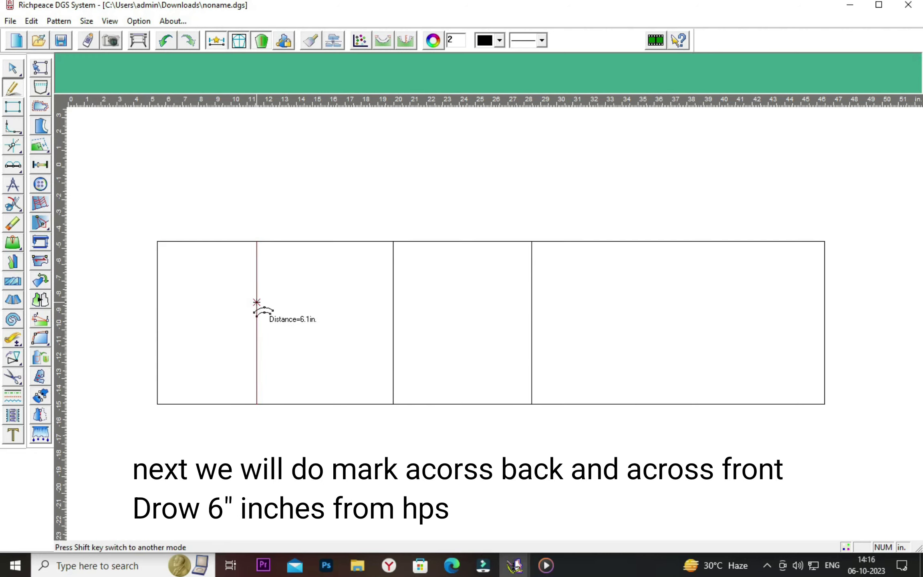
{"action": "left_click", "coordinate": [257, 302]}
{"action": "left_click_drag", "start_coordinate": [320, 324], "coordinate": [461, 295]}
{"action": "left_click", "coordinate": [472, 320]}
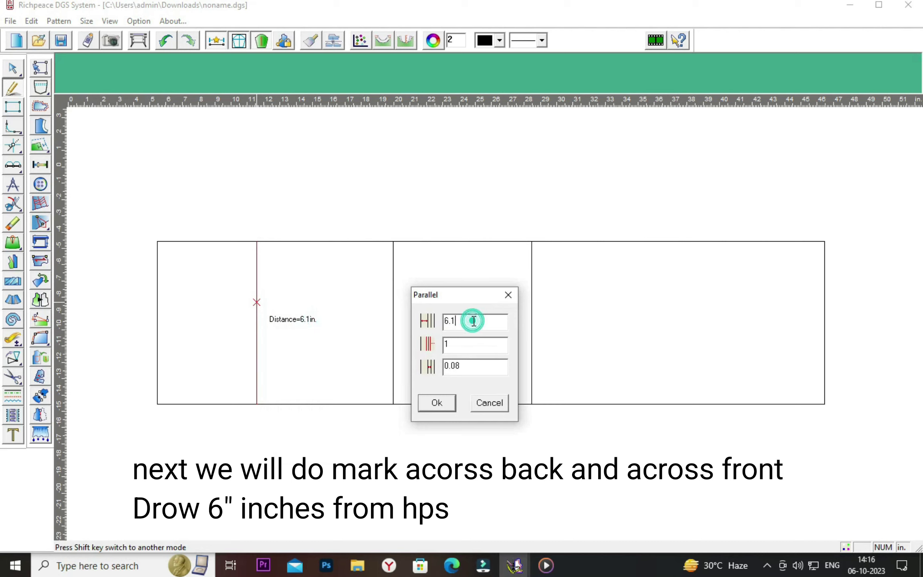
{"action": "key", "text": "BackSpace"}
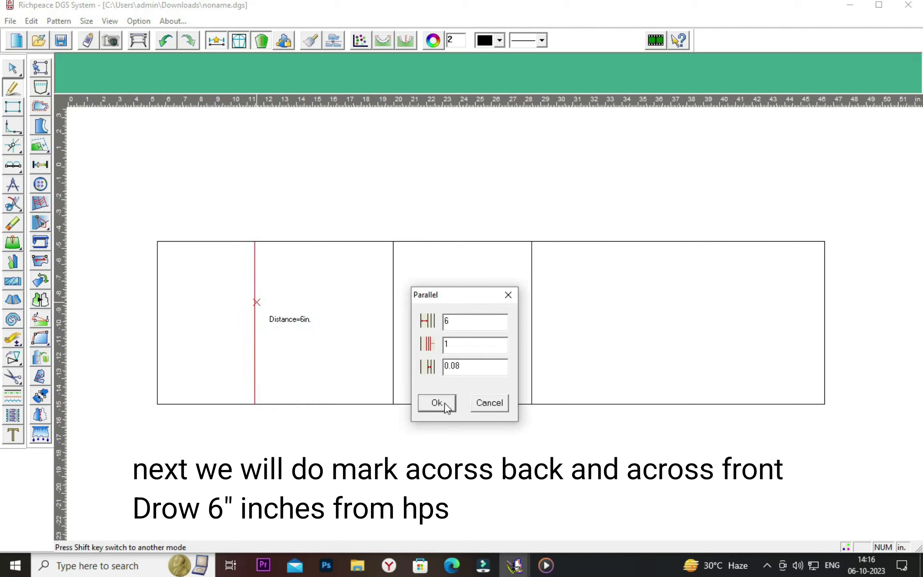
{"action": "left_click", "coordinate": [446, 406]}
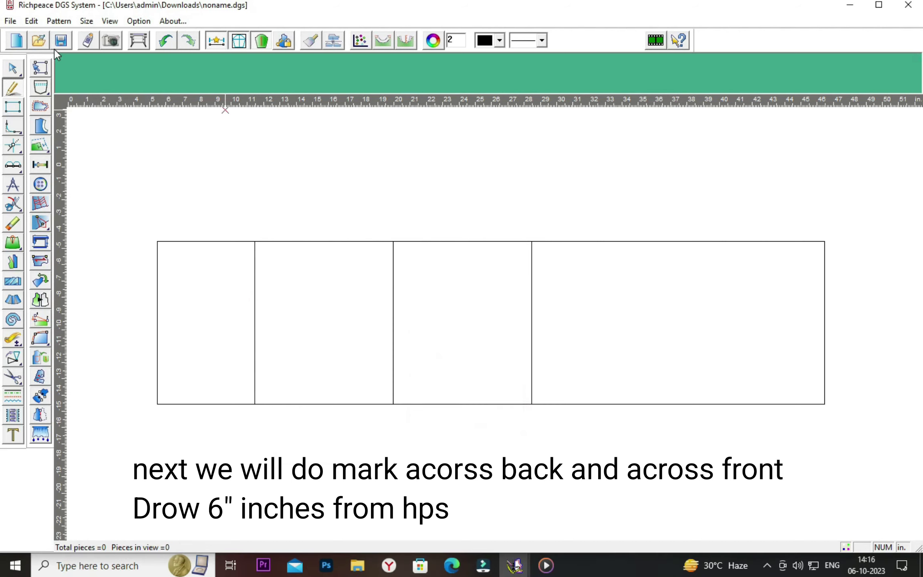
{"action": "left_click", "coordinate": [61, 40]}
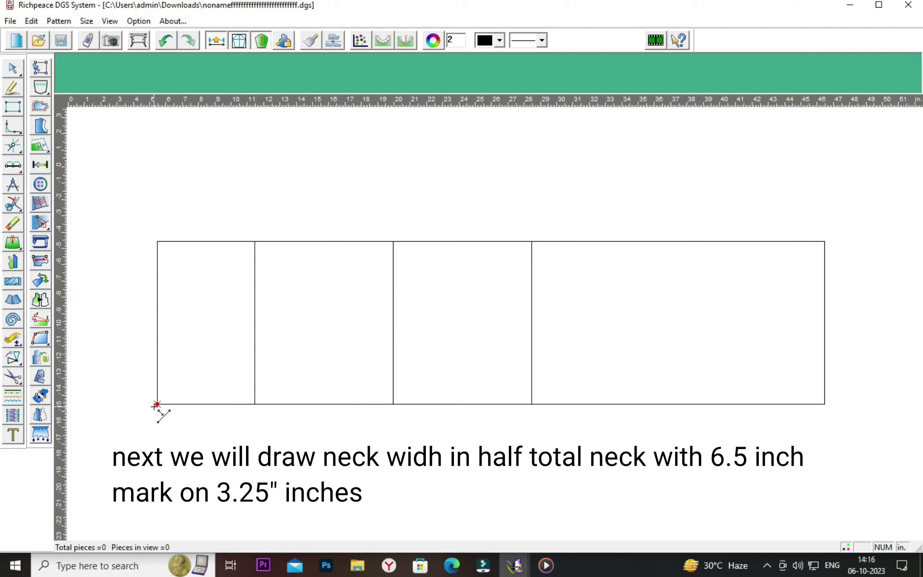
Mark points 3.25 inches up the left edge and 5 inches along the bottom edge
{"action": "left_click", "coordinate": [155, 405]}
{"action": "left_click_drag", "start_coordinate": [231, 315], "coordinate": [474, 206]}
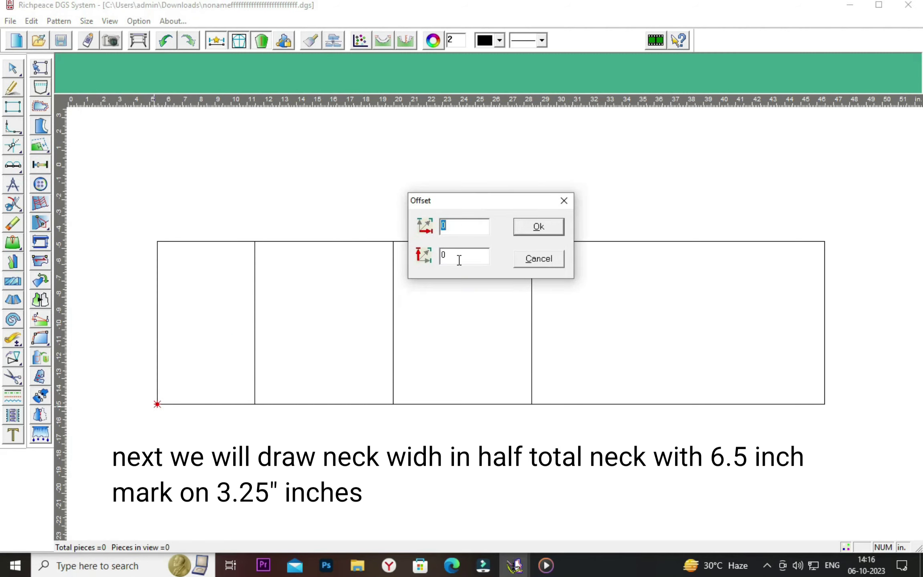
{"action": "left_click", "coordinate": [457, 255]}
{"action": "type", "text": "3.25"}
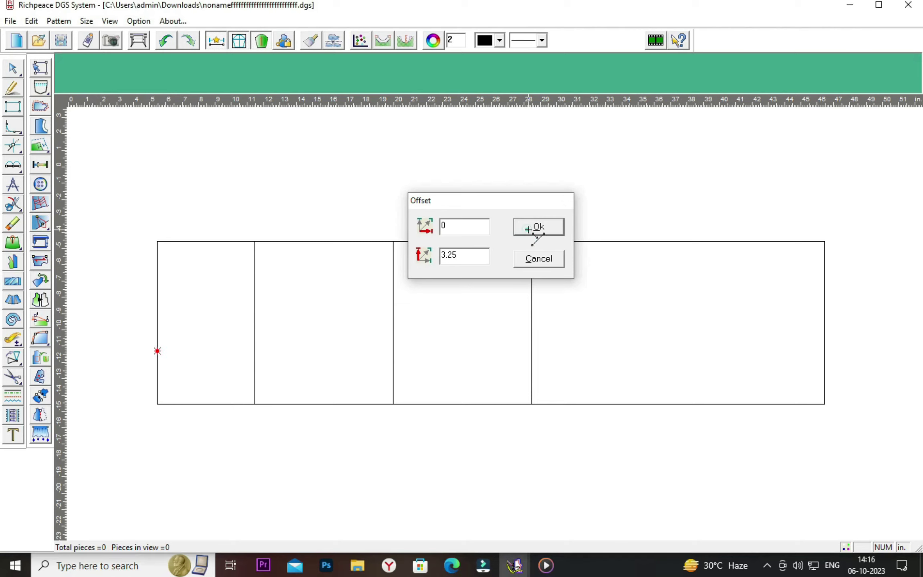
{"action": "left_click", "coordinate": [525, 233]}
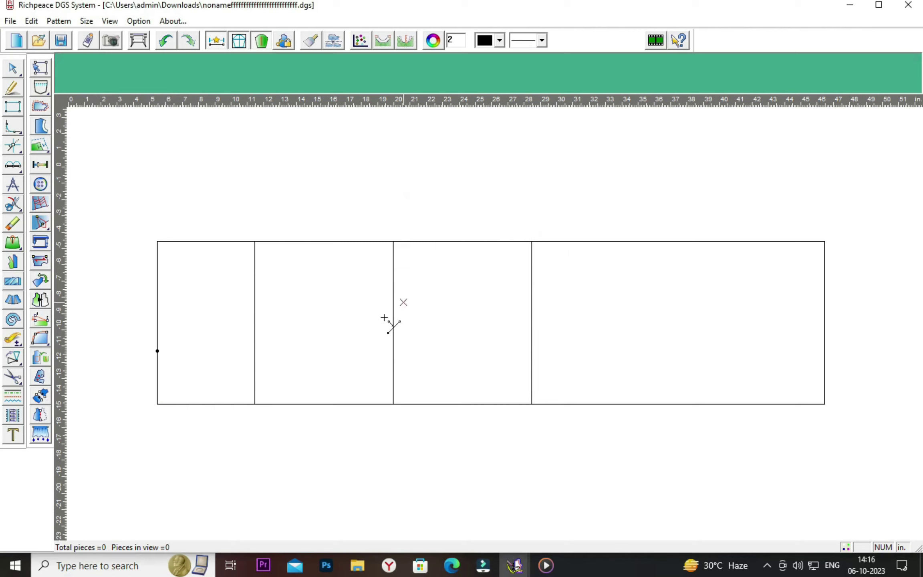
{"action": "left_click", "coordinate": [157, 409]}
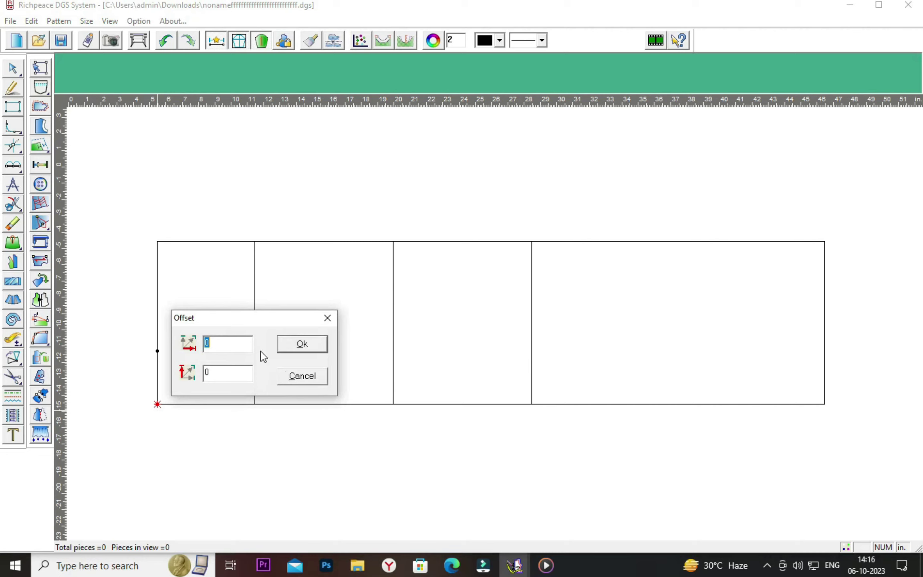
{"action": "left_click_drag", "start_coordinate": [236, 321], "coordinate": [409, 252]}
{"action": "left_click", "coordinate": [397, 274]}
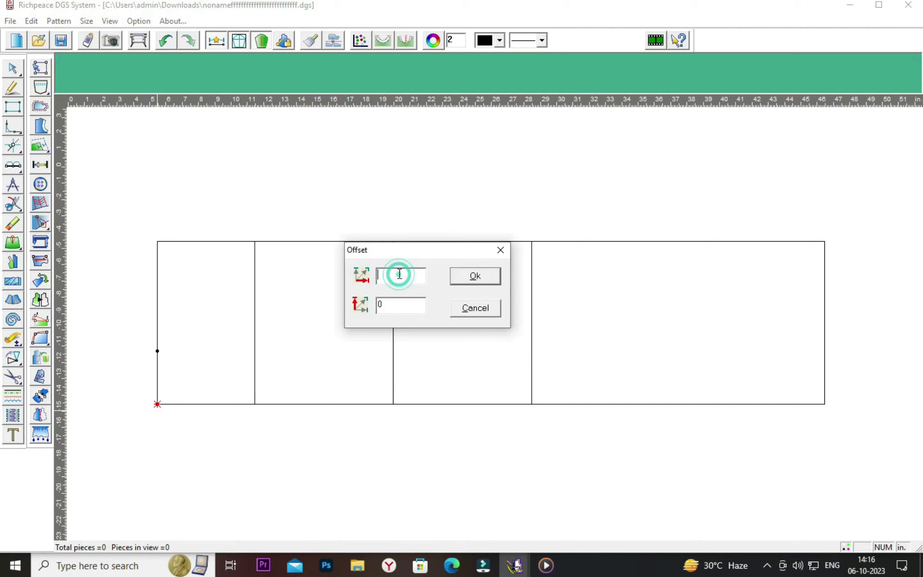
{"action": "key", "text": "BackSpace"}
{"action": "type", "text": ".5"}
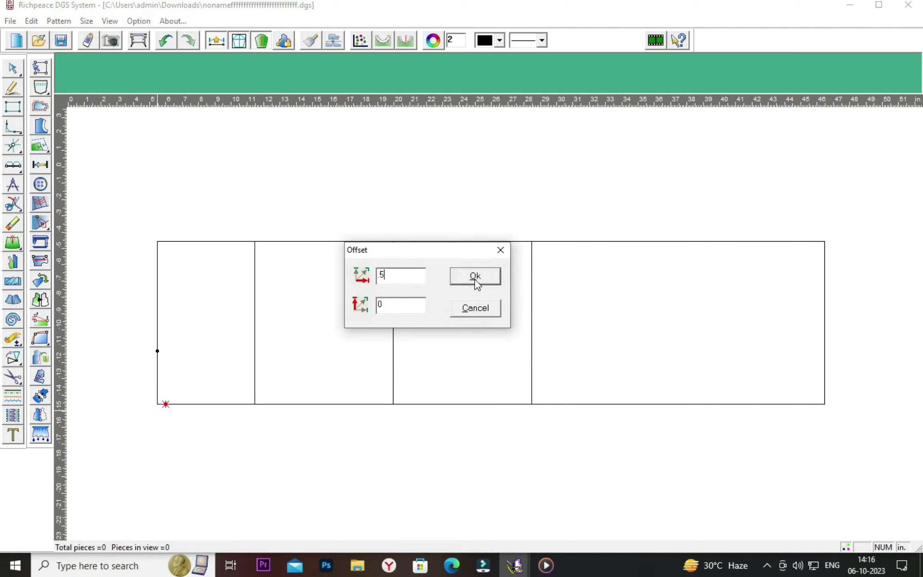
{"action": "left_click", "coordinate": [475, 277]}
Draw a line between the two neck points and bend it into a gentle curve
{"action": "scroll", "coordinate": [177, 372], "scroll_direction": "up", "scroll_amount": 1}
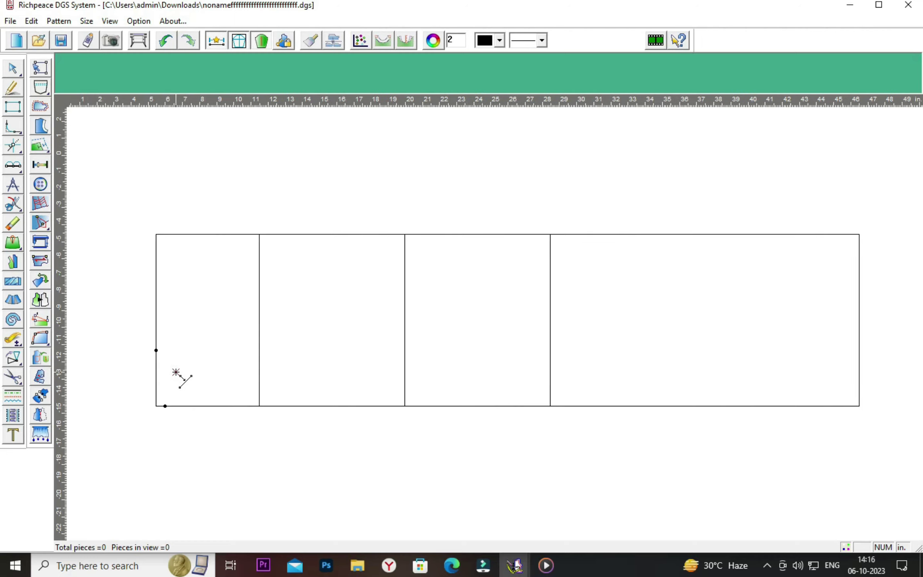
{"action": "scroll", "coordinate": [177, 372], "scroll_direction": "up", "scroll_amount": 1}
{"action": "scroll", "coordinate": [176, 373], "scroll_direction": "up", "scroll_amount": 1}
{"action": "scroll", "coordinate": [176, 373], "scroll_direction": "up", "scroll_amount": 1}
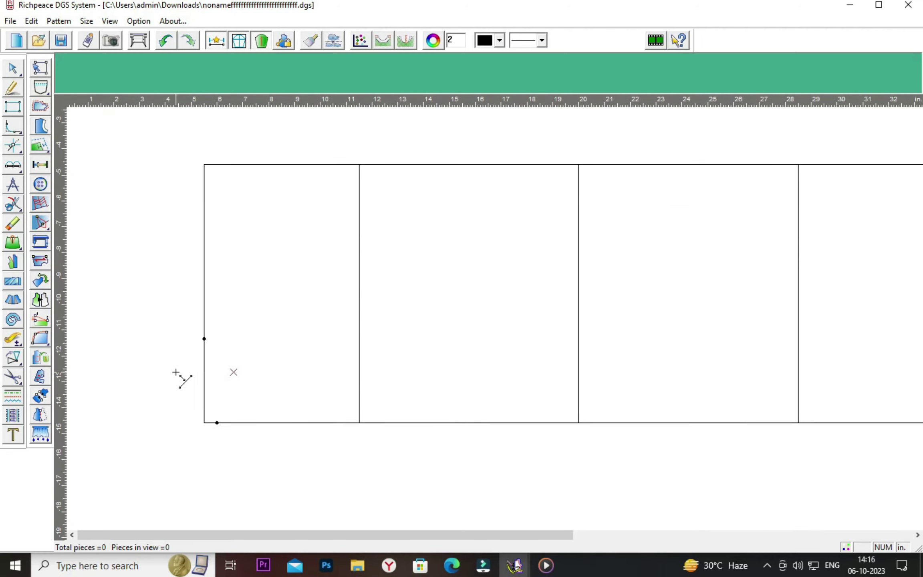
{"action": "scroll", "coordinate": [178, 373], "scroll_direction": "down", "scroll_amount": 1}
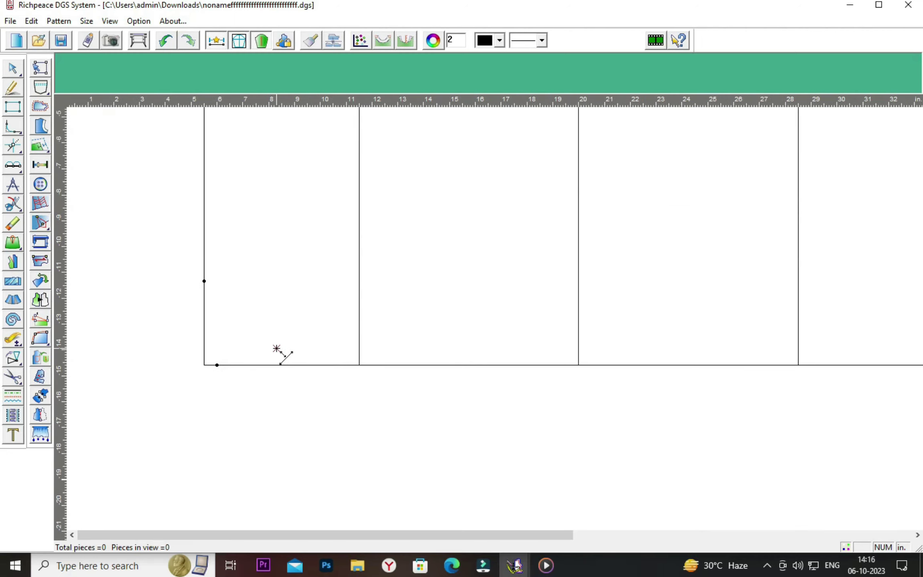
{"action": "scroll", "coordinate": [302, 363], "scroll_direction": "up", "scroll_amount": 1}
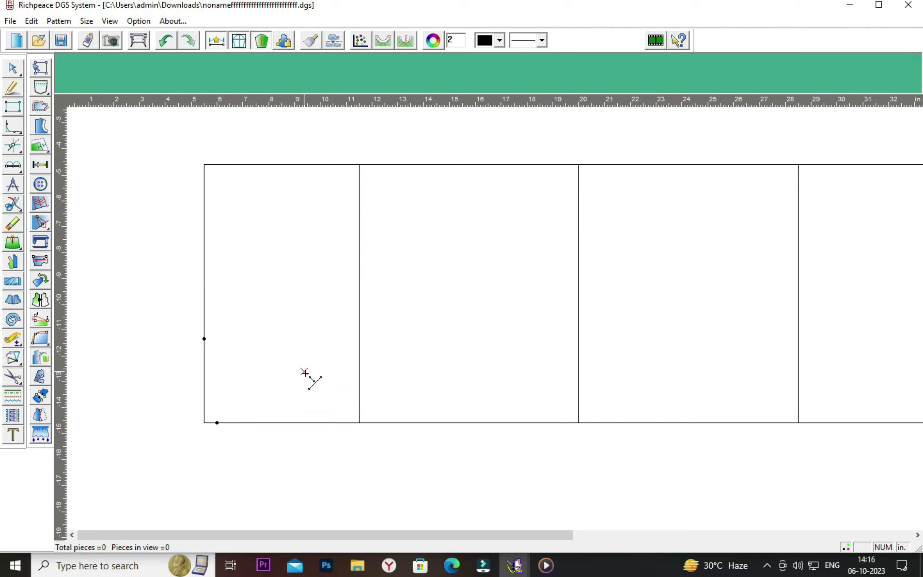
{"action": "left_click", "coordinate": [12, 88]}
{"action": "left_click", "coordinate": [204, 339]}
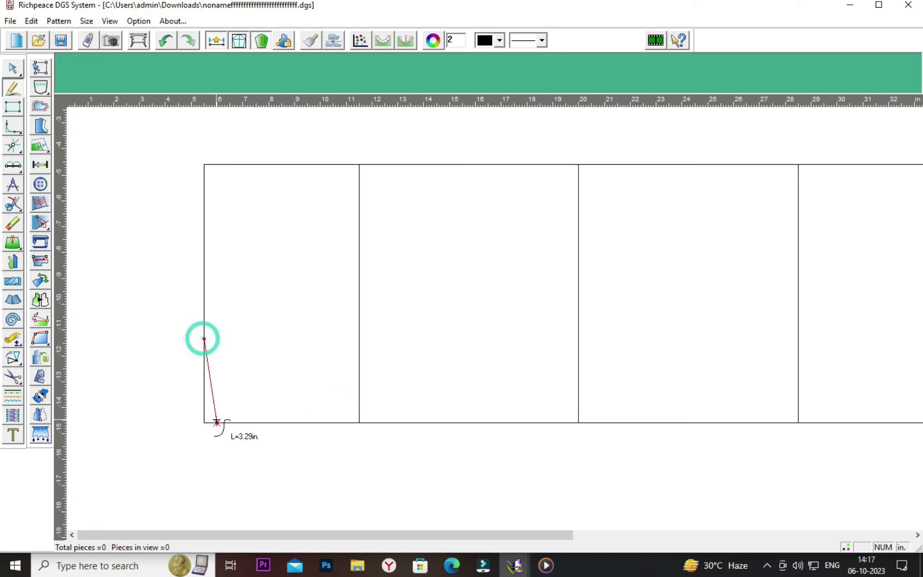
{"action": "left_click", "coordinate": [217, 423]}
{"action": "right_click", "coordinate": [272, 352]}
{"action": "left_click", "coordinate": [278, 342]}
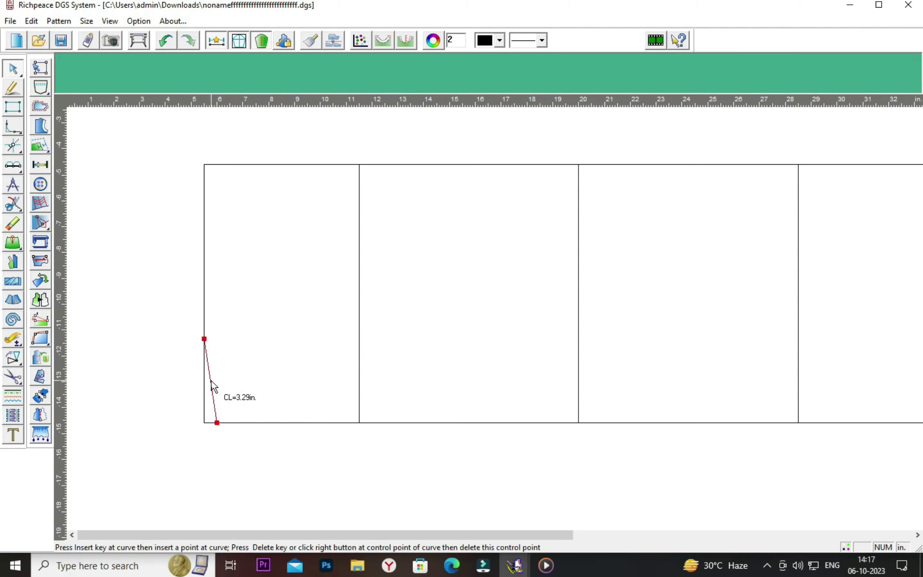
{"action": "left_click_drag", "start_coordinate": [208, 371], "coordinate": [215, 366]}
{"action": "left_click", "coordinate": [219, 387]}
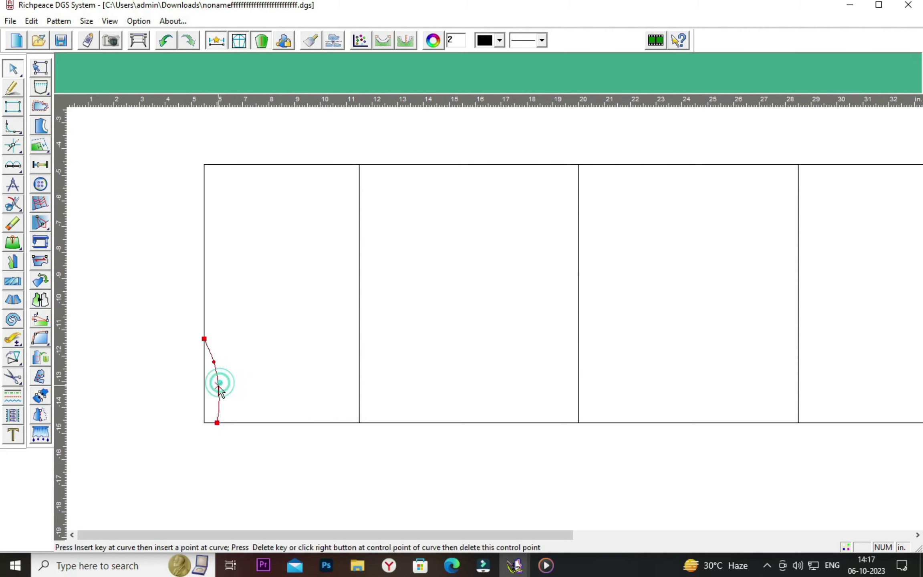
{"action": "left_click", "coordinate": [284, 381]}
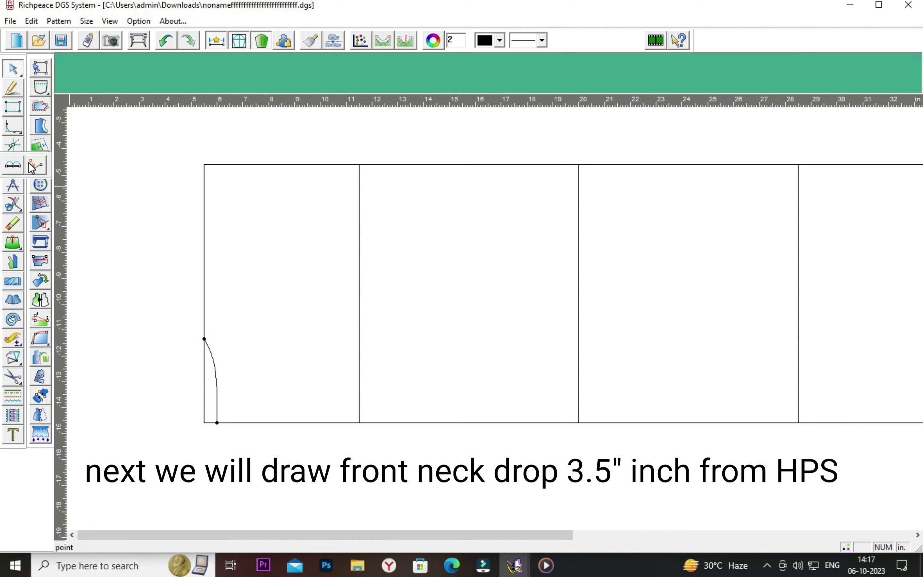
Mark the front neck drop point 3.5 inches along the bottom edge
{"action": "left_click", "coordinate": [41, 164]}
{"action": "left_click", "coordinate": [204, 423]}
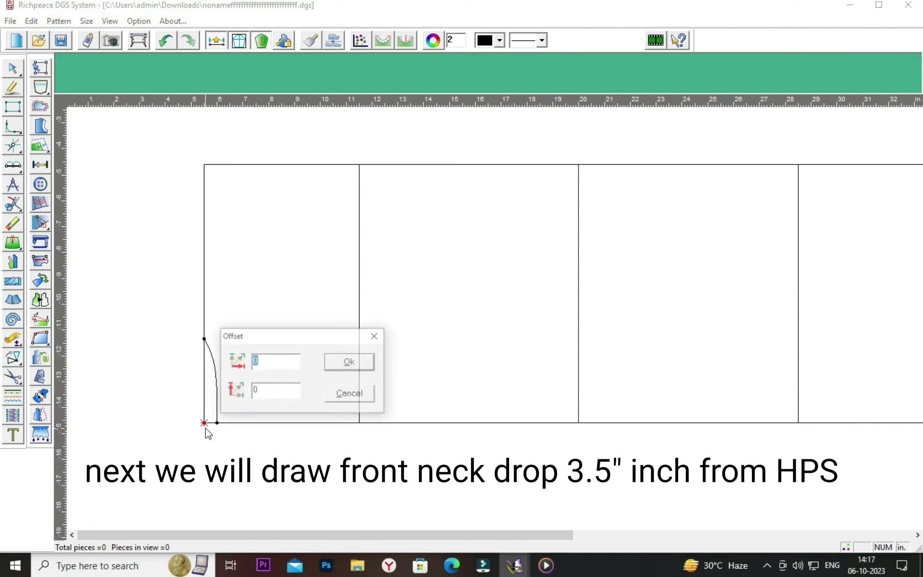
{"action": "left_click_drag", "start_coordinate": [276, 335], "coordinate": [471, 263]}
{"action": "double_click", "coordinate": [464, 291]}
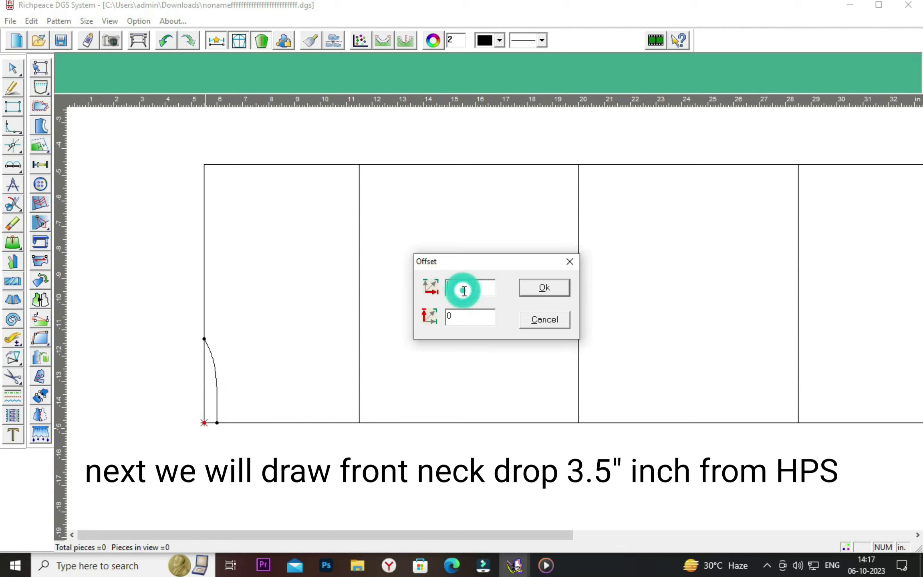
{"action": "type", "text": "3.5"}
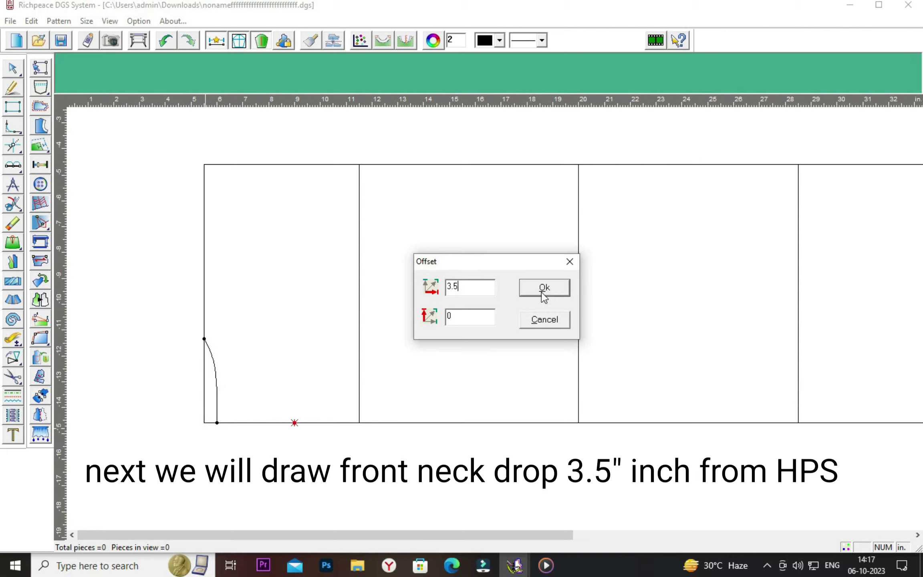
{"action": "left_click", "coordinate": [542, 294]}
Draw a line from the left-edge neck point to the drop point and bow it into a curve
{"action": "right_click", "coordinate": [474, 303]}
{"action": "left_click", "coordinate": [476, 274]}
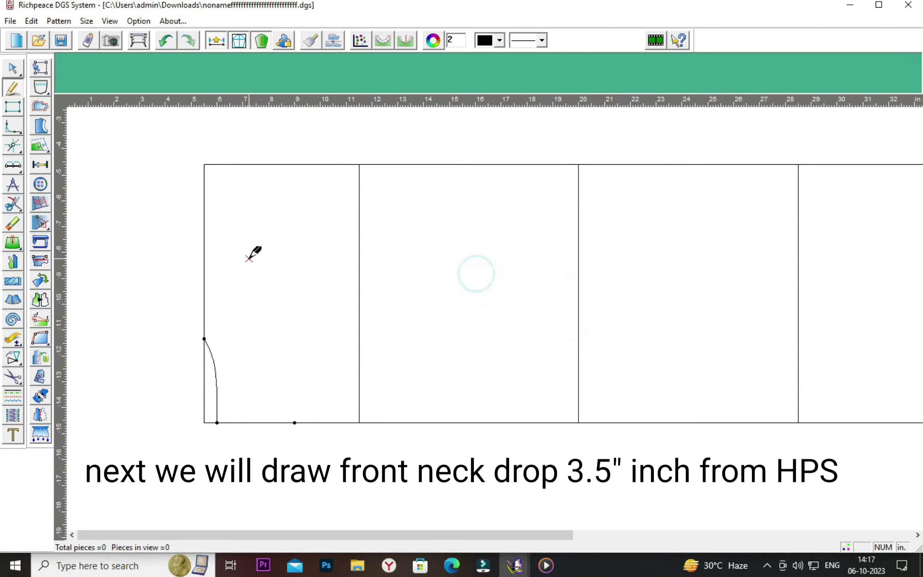
{"action": "left_click", "coordinate": [205, 339]}
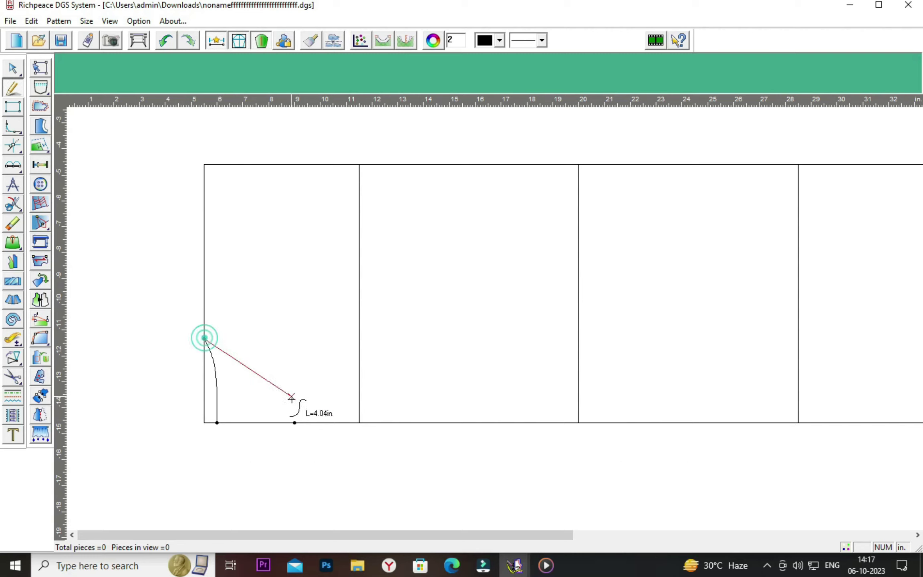
{"action": "left_click", "coordinate": [294, 423]}
{"action": "right_click", "coordinate": [294, 336]}
{"action": "left_click", "coordinate": [296, 353]}
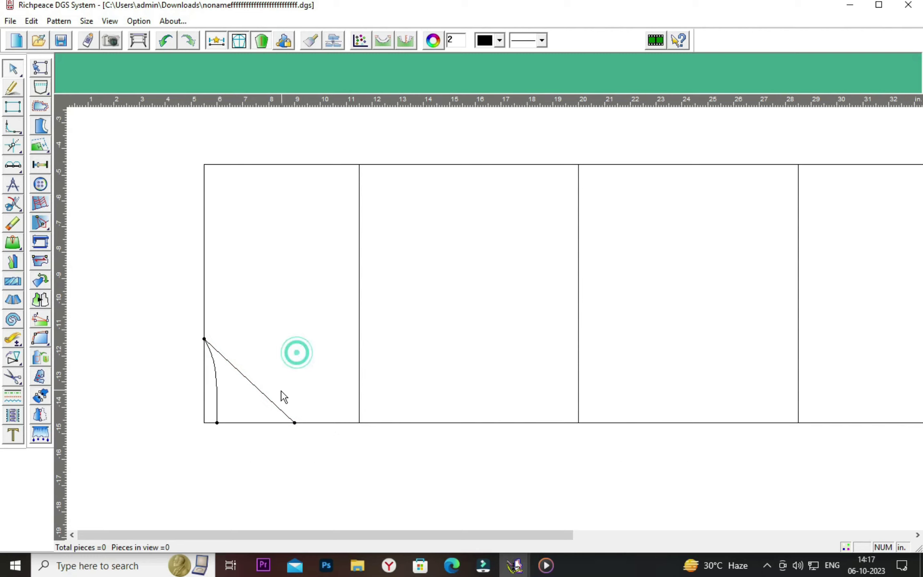
{"action": "left_click", "coordinate": [257, 387]}
{"action": "mouse_move", "coordinate": [248, 385]}
{"action": "left_mouse_down"}
{"action": "mouse_move", "coordinate": [270, 361]}
{"action": "mouse_move", "coordinate": [277, 369]}
{"action": "left_mouse_up"}
{"action": "left_click", "coordinate": [486, 335]}
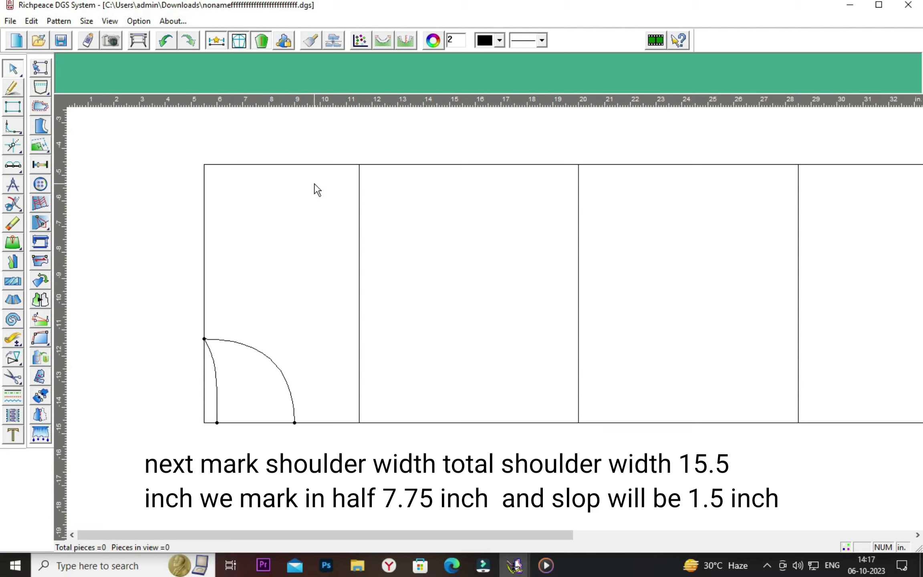
Mark the shoulder point 7.75 inches up and 1.5 inches across from the corner
{"action": "left_click", "coordinate": [13, 165]}
{"action": "left_click", "coordinate": [204, 423]}
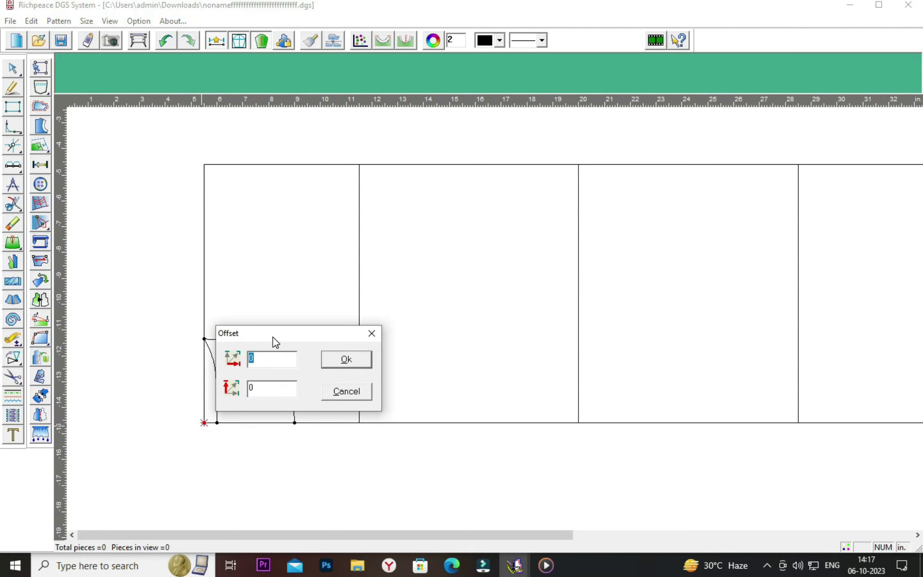
{"action": "left_click_drag", "start_coordinate": [272, 336], "coordinate": [539, 302]}
{"action": "left_click", "coordinate": [544, 349]}
{"action": "key", "text": "BackSpace"}
{"action": "type", "text": "7.75"}
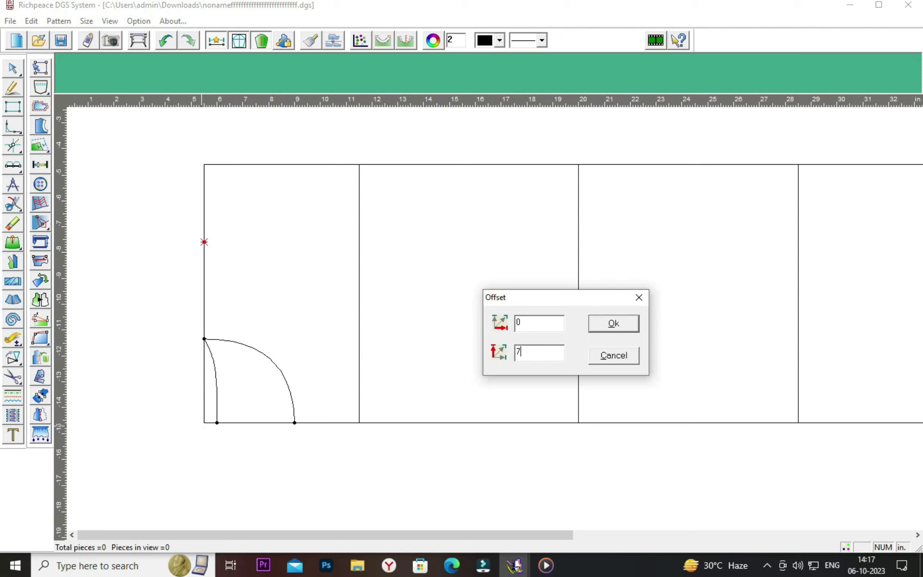
{"action": "left_click", "coordinate": [536, 323]}
{"action": "left_click", "coordinate": [614, 324]}
Start a shoulder line at the neck point using the intelligent pen
{"action": "right_click", "coordinate": [458, 255]}
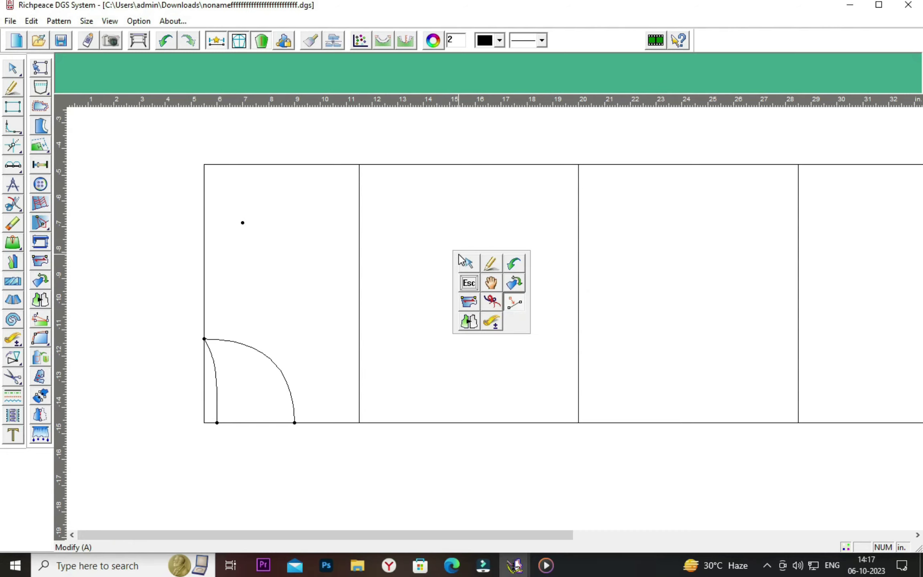
{"action": "left_click", "coordinate": [490, 268]}
{"action": "left_click", "coordinate": [204, 339]}
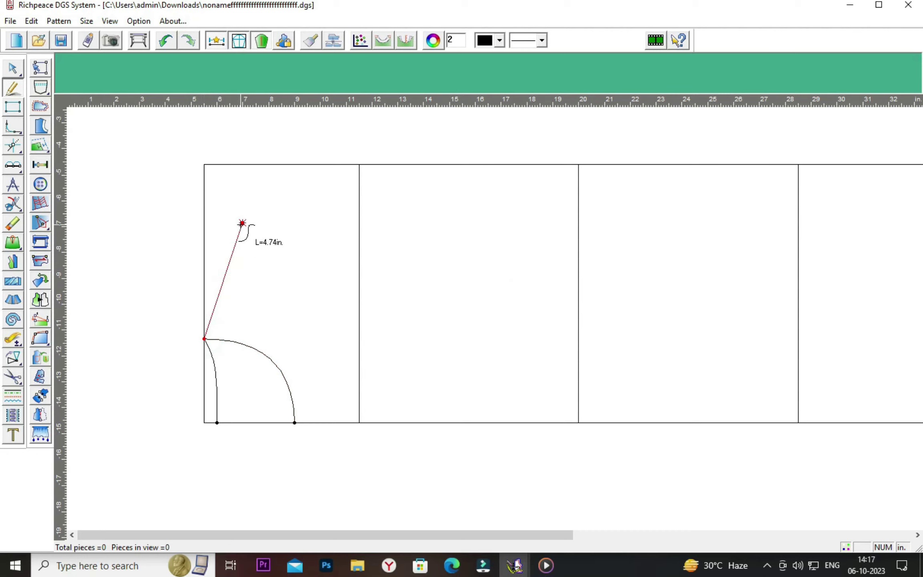
End the shoulder line at the shoulder point and draw a line from the shoulder tip to the top edge
{"action": "right_click", "coordinate": [242, 223]}
{"action": "left_click", "coordinate": [243, 223]}
{"action": "type", "text": "D=3.7"}
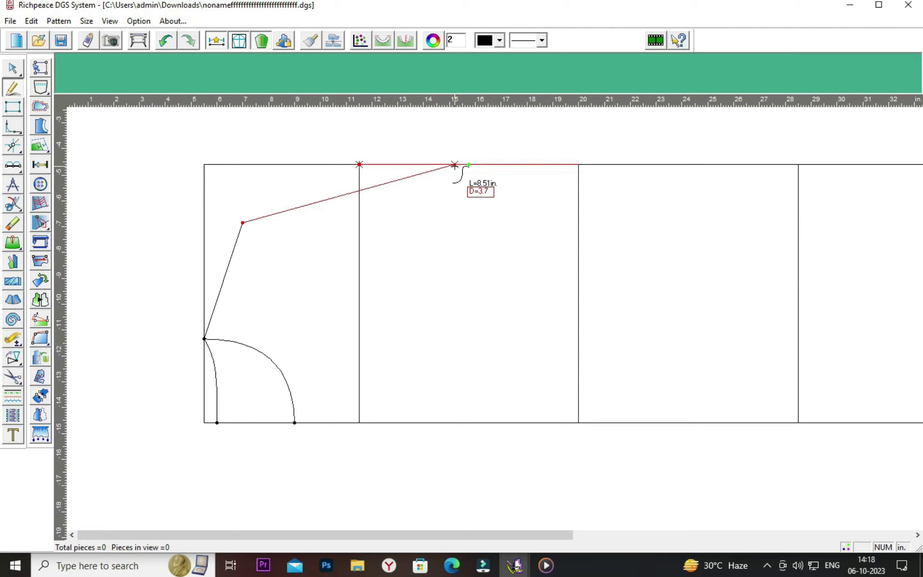
{"action": "left_click", "coordinate": [455, 165]}
{"action": "left_click", "coordinate": [501, 270]}
Check that the shoulder-to-edge line measures 8.51 inches with Compare length
{"action": "left_click", "coordinate": [16, 245]}
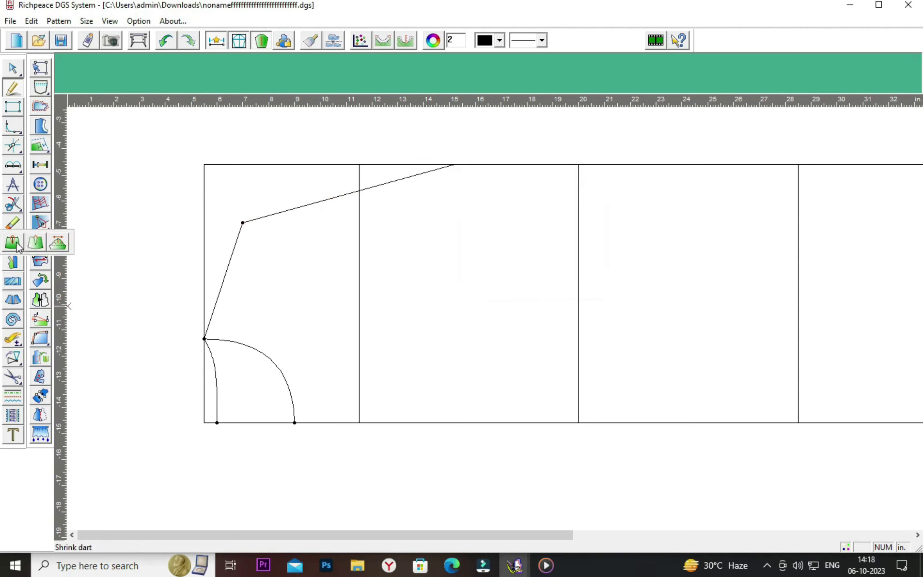
{"action": "left_click", "coordinate": [12, 339]}
{"action": "left_click", "coordinate": [347, 194]}
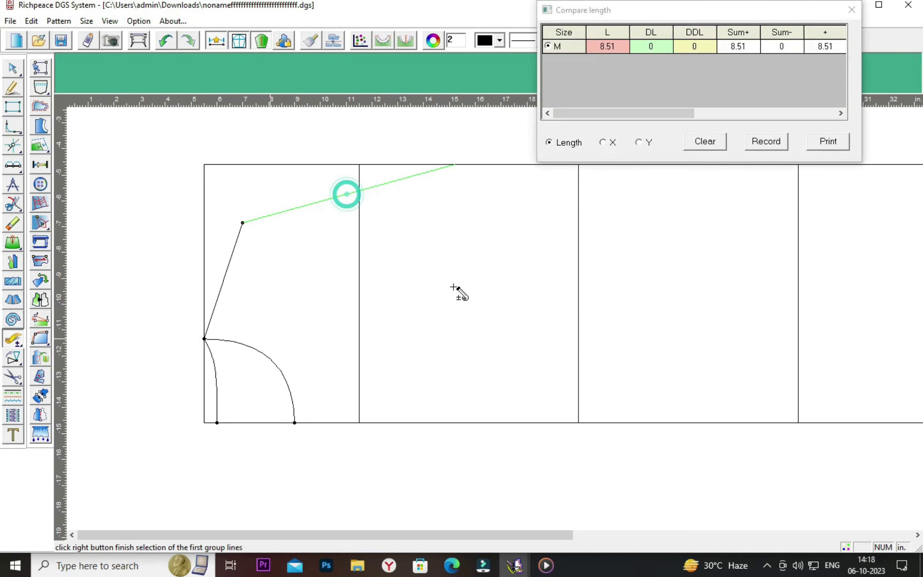
{"action": "left_click", "coordinate": [851, 9]}
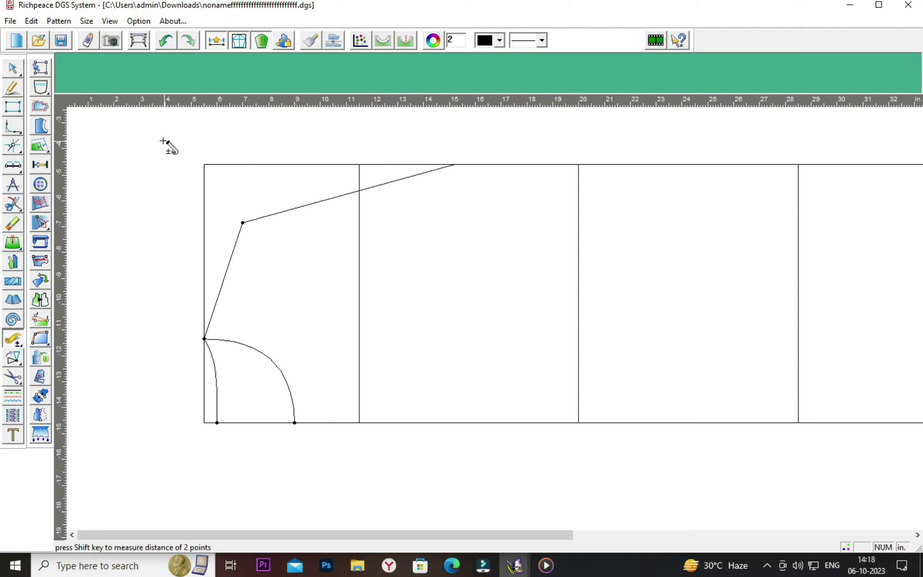
{"action": "left_click", "coordinate": [13, 164]}
{"action": "left_click", "coordinate": [36, 167]}
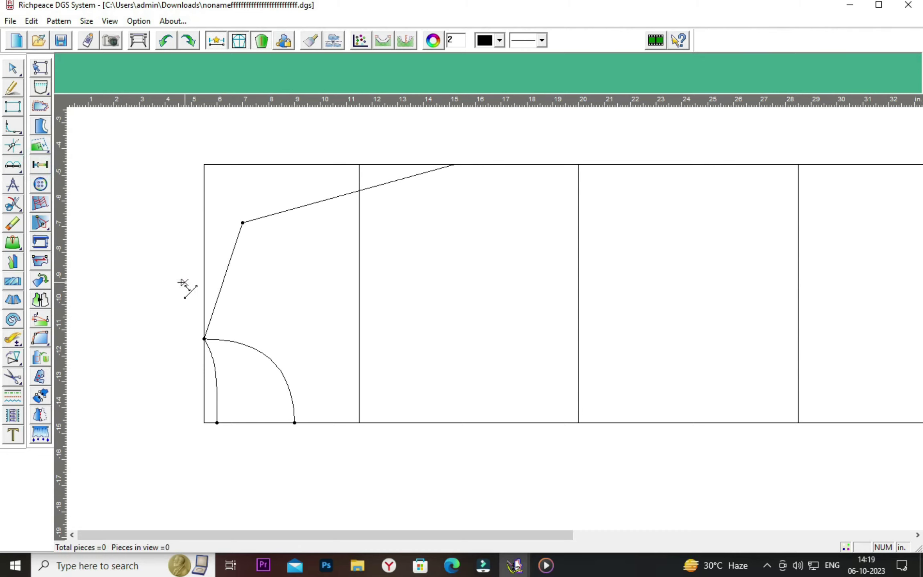
Mark a point 7 inches up from the bottom of the second vertical line
{"action": "left_click", "coordinate": [359, 423]}
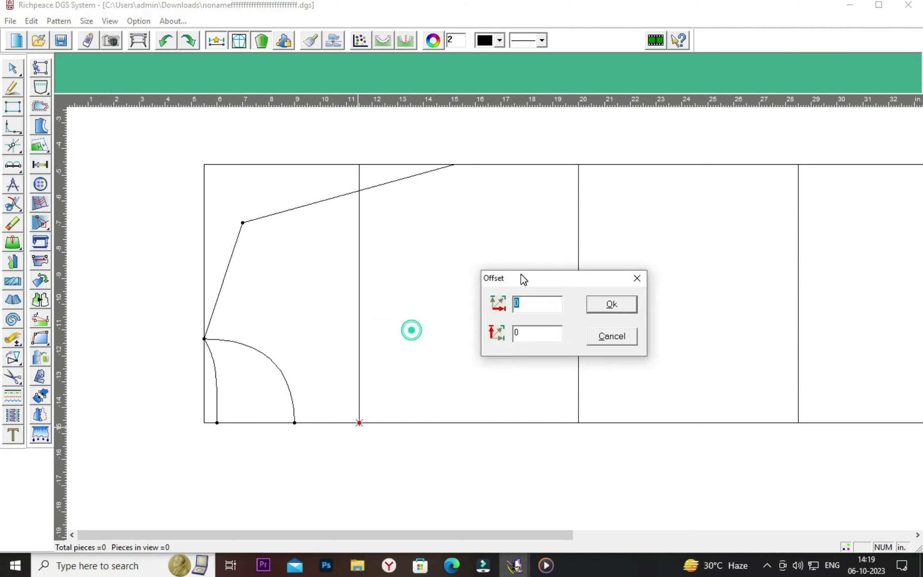
{"action": "left_click_drag", "start_coordinate": [410, 332], "coordinate": [524, 277]}
{"action": "left_click", "coordinate": [530, 331]}
{"action": "type", "text": "7"}
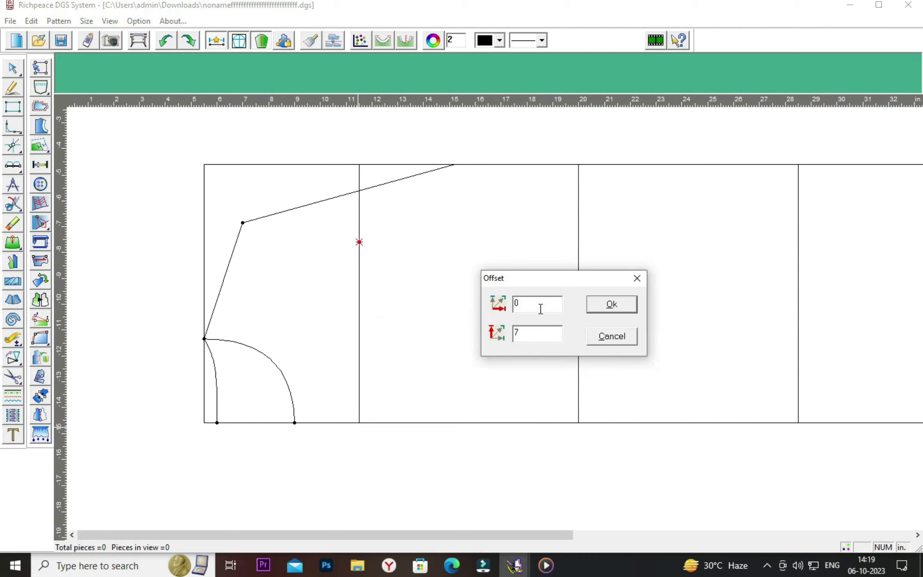
{"action": "left_click", "coordinate": [619, 310]}
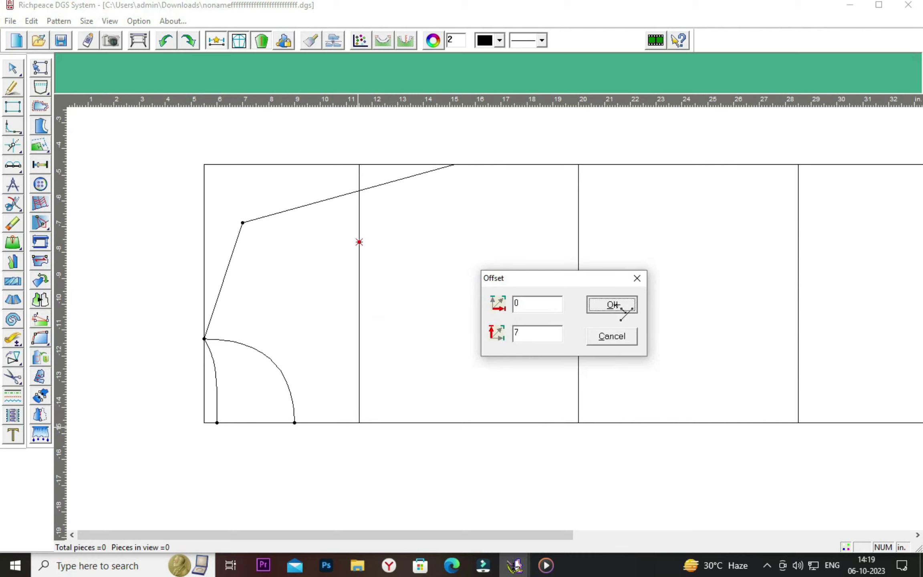
Bend the shoulder-to-edge line through the new point into a smooth armhole curve of about 9.95 inches
{"action": "right_click", "coordinate": [447, 261]}
{"action": "left_click", "coordinate": [453, 252]}
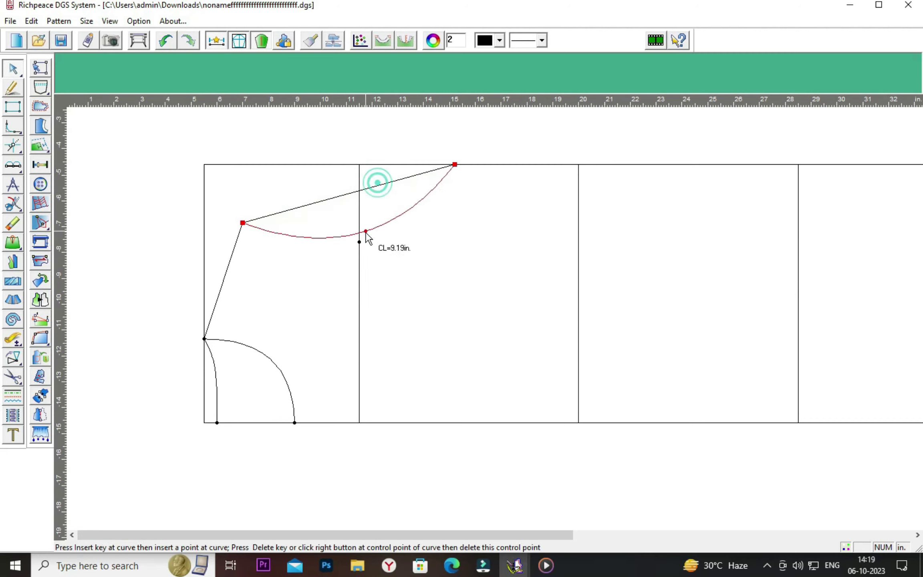
{"action": "left_click_drag", "start_coordinate": [370, 189], "coordinate": [360, 242]}
{"action": "left_click_drag", "start_coordinate": [428, 195], "coordinate": [441, 207]}
{"action": "left_click_drag", "start_coordinate": [309, 243], "coordinate": [287, 233]}
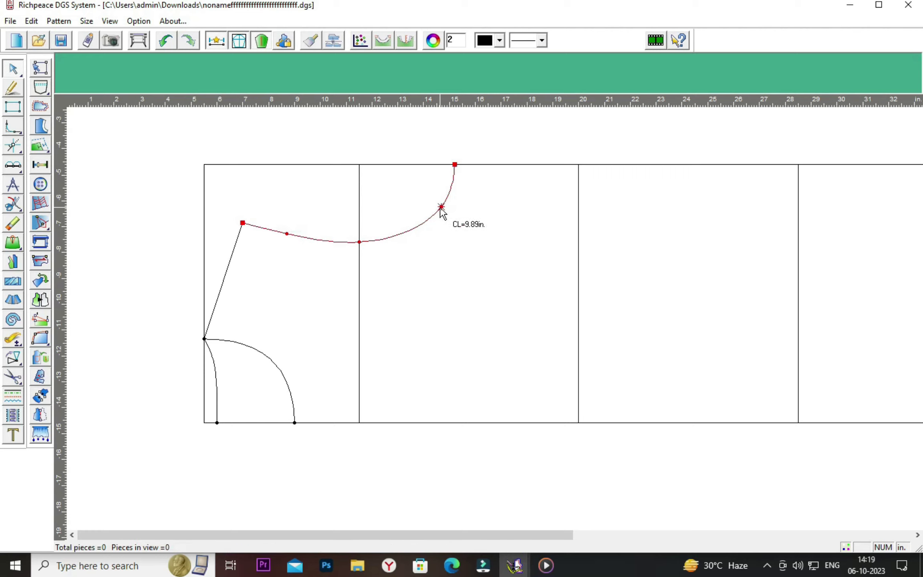
{"action": "left_click_drag", "start_coordinate": [441, 208], "coordinate": [446, 199]}
{"action": "left_click", "coordinate": [459, 220]}
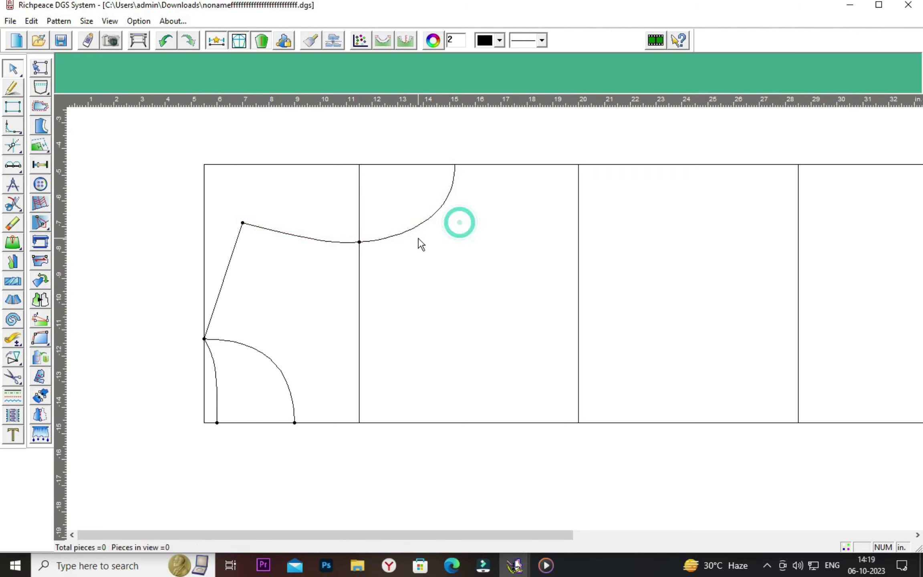
{"action": "left_click", "coordinate": [412, 229]}
{"action": "left_click", "coordinate": [461, 229]}
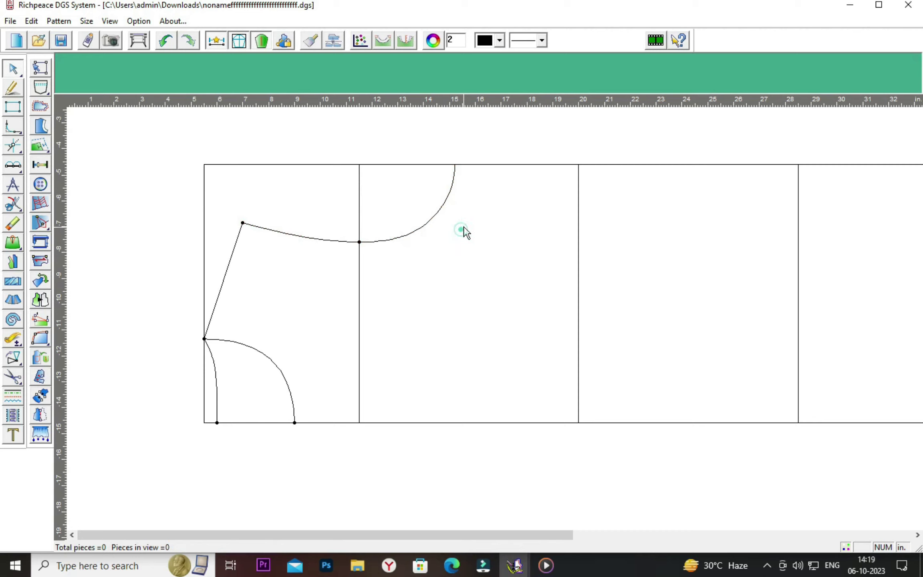
{"action": "left_click", "coordinate": [448, 199]}
{"action": "left_click", "coordinate": [492, 196]}
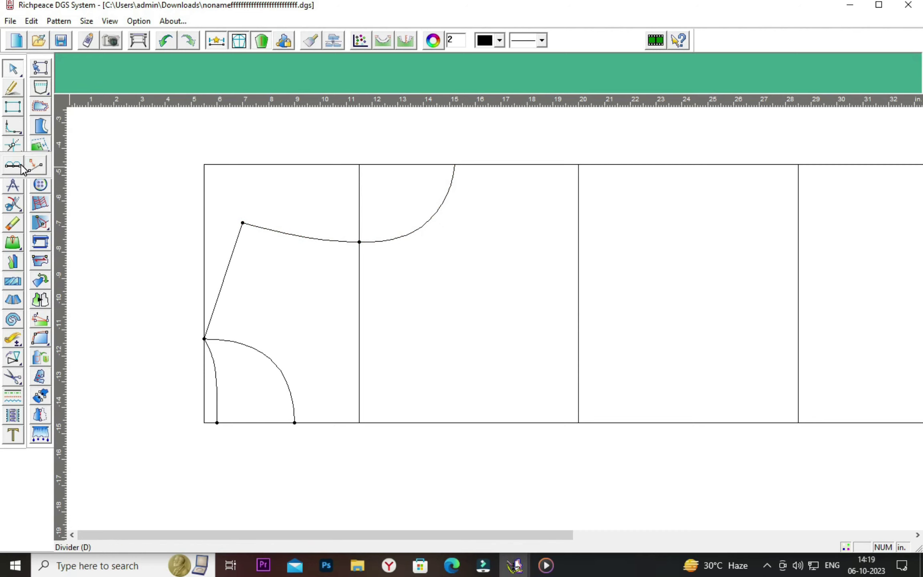
Mark a point 7.5 inches up from the bottom of the chest line
{"action": "left_click", "coordinate": [40, 166]}
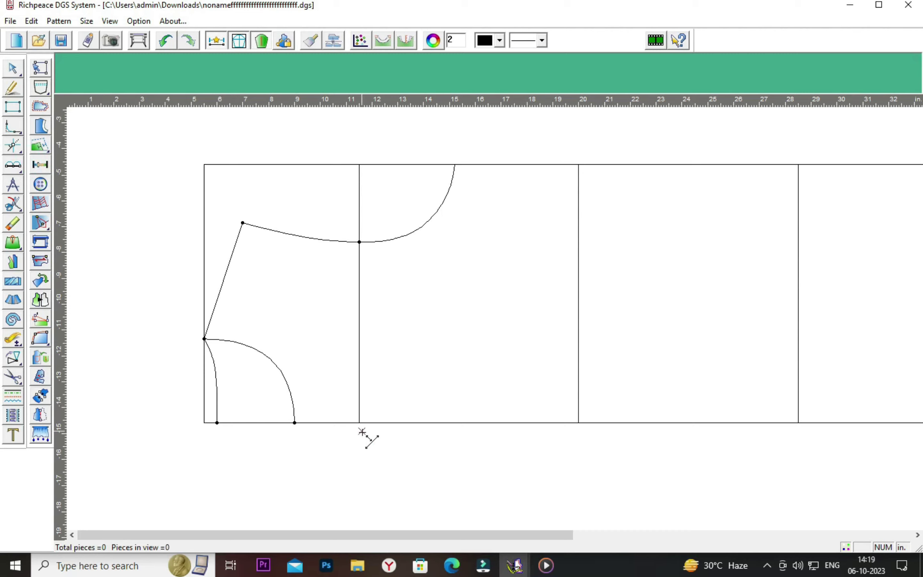
{"action": "left_click", "coordinate": [359, 423]}
{"action": "left_click_drag", "start_coordinate": [430, 336], "coordinate": [505, 286]}
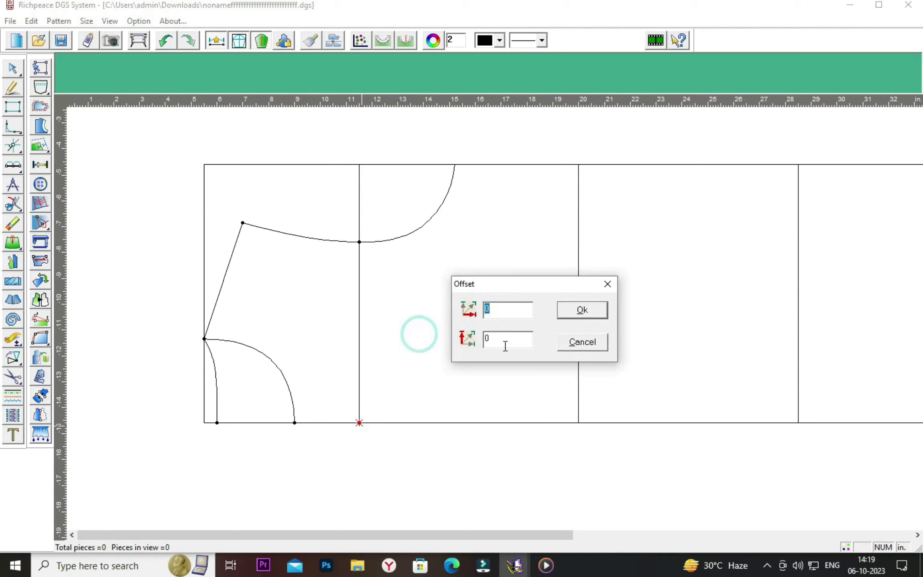
{"action": "left_click", "coordinate": [503, 340]}
{"action": "key", "text": "BackSpace"}
{"action": "type", "text": "7.5"}
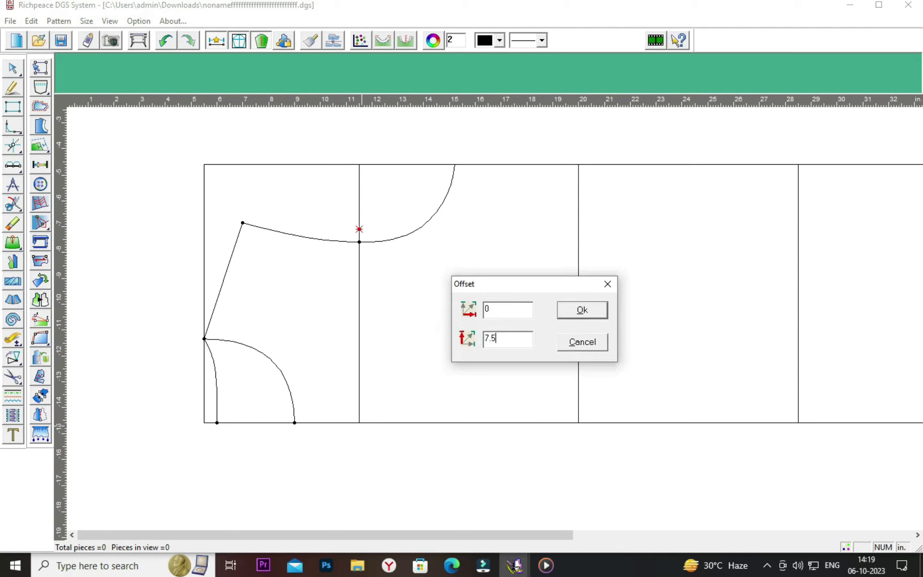
{"action": "left_click", "coordinate": [582, 310]}
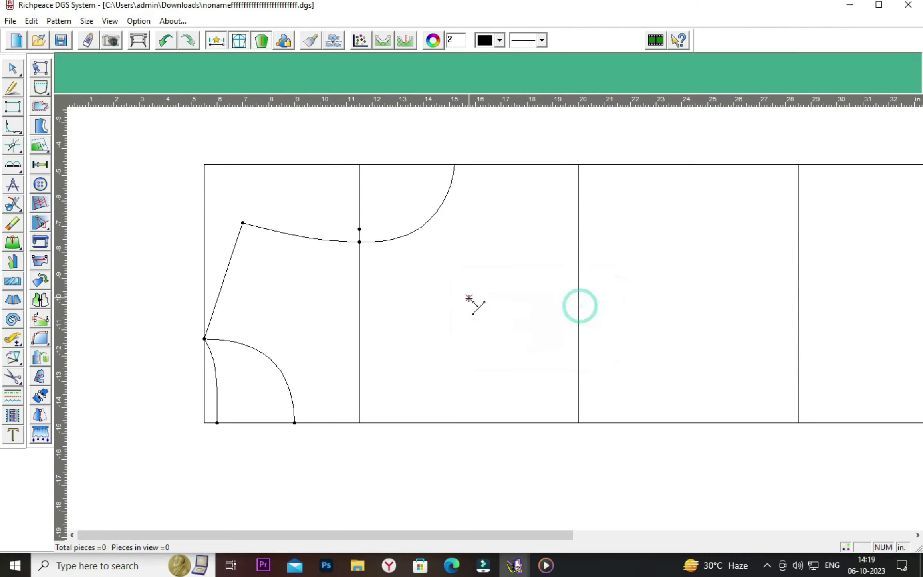
Draw a line from the shoulder tip to the armhole top and bend it through the 7.5-inch point
{"action": "right_click", "coordinate": [474, 303]}
{"action": "left_click", "coordinate": [484, 303]}
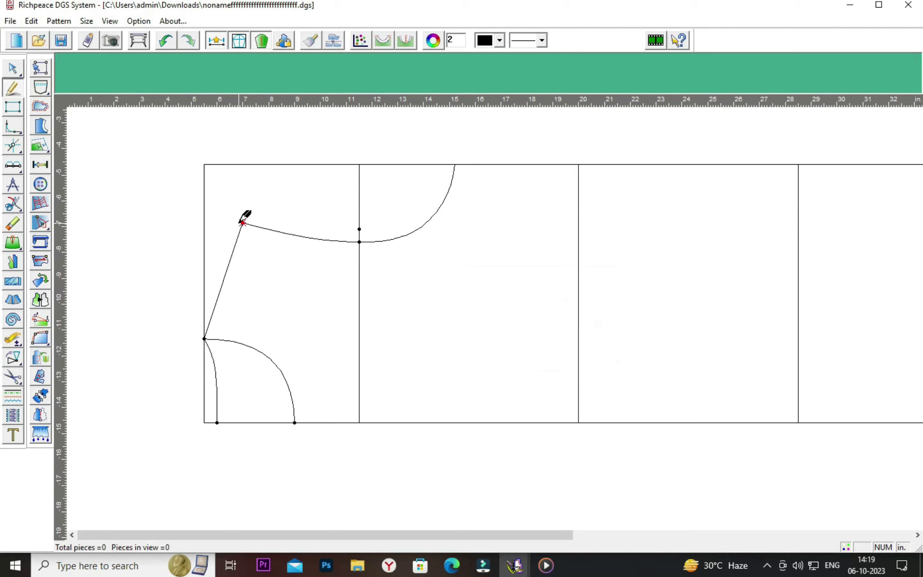
{"action": "left_click", "coordinate": [454, 164]}
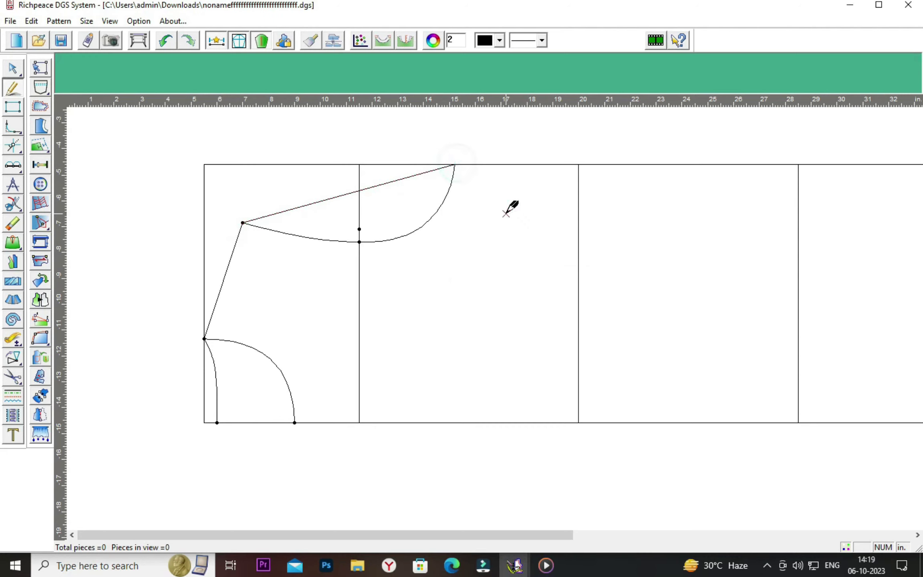
{"action": "right_click", "coordinate": [502, 211]}
{"action": "left_click", "coordinate": [517, 225]}
{"action": "left_click", "coordinate": [372, 185]}
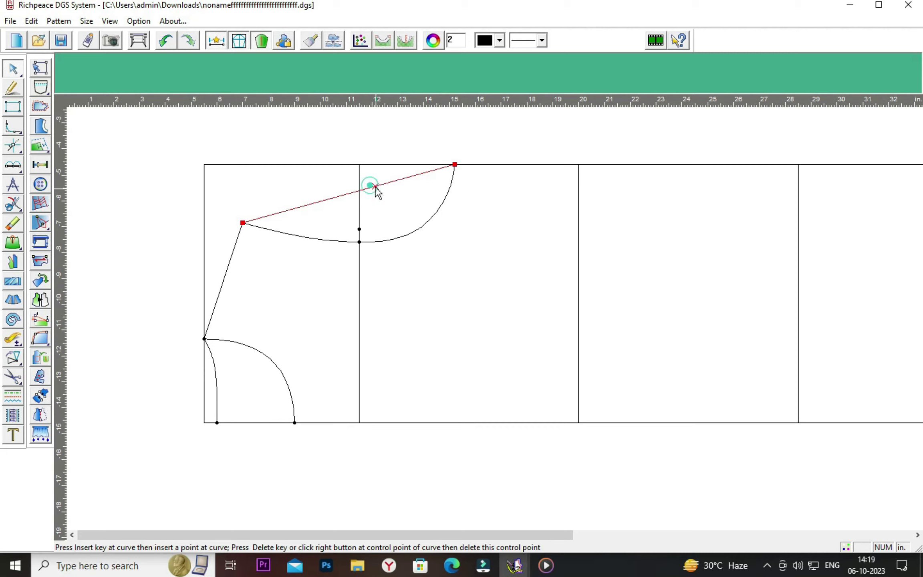
{"action": "left_click_drag", "start_coordinate": [372, 185], "coordinate": [361, 231]}
{"action": "left_click", "coordinate": [488, 276]}
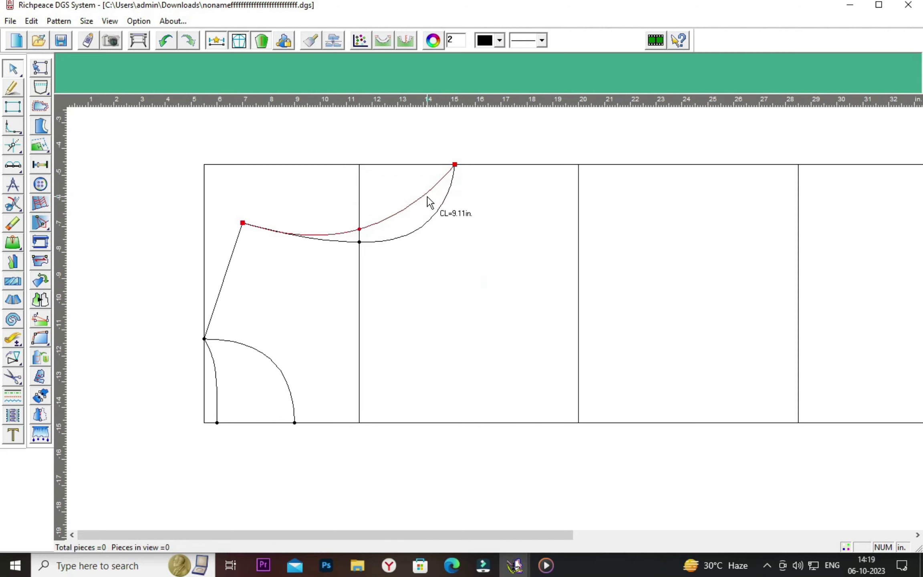
{"action": "left_click_drag", "start_coordinate": [428, 190], "coordinate": [441, 204]}
{"action": "left_click", "coordinate": [478, 212]}
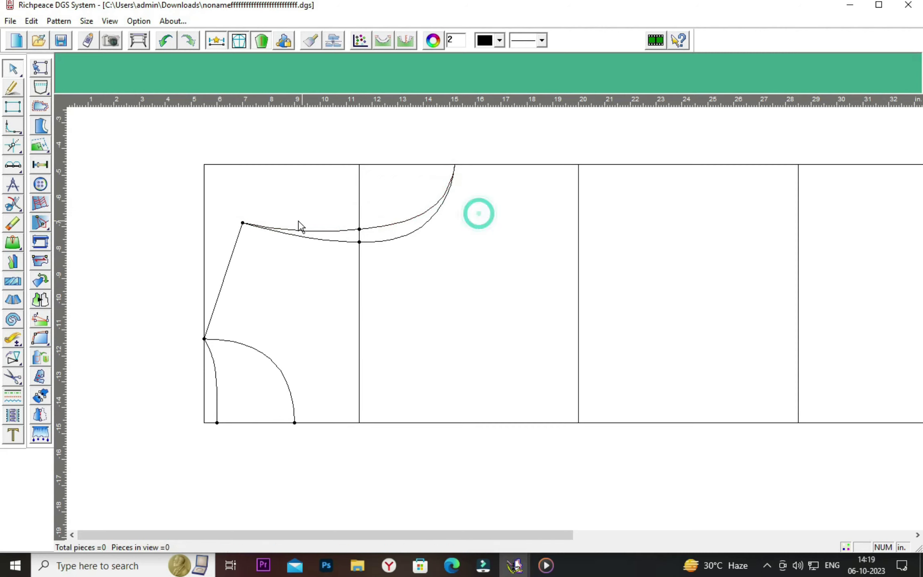
{"action": "left_click", "coordinate": [301, 232]}
{"action": "left_click_drag", "start_coordinate": [302, 232], "coordinate": [284, 227]}
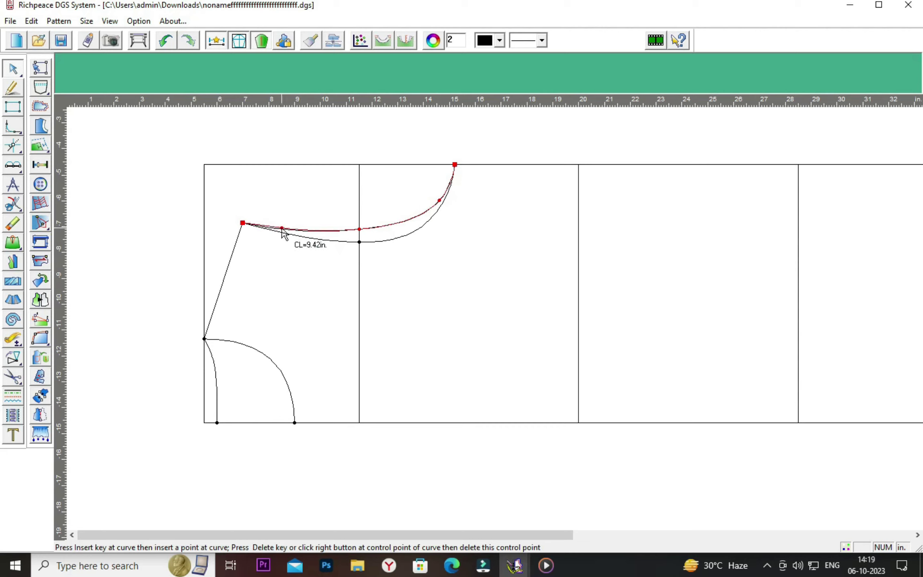
{"action": "left_click", "coordinate": [336, 200]}
Fine-tune the curve's upper control point and confirm its length is about 9.42 inches
{"action": "left_click", "coordinate": [433, 208]}
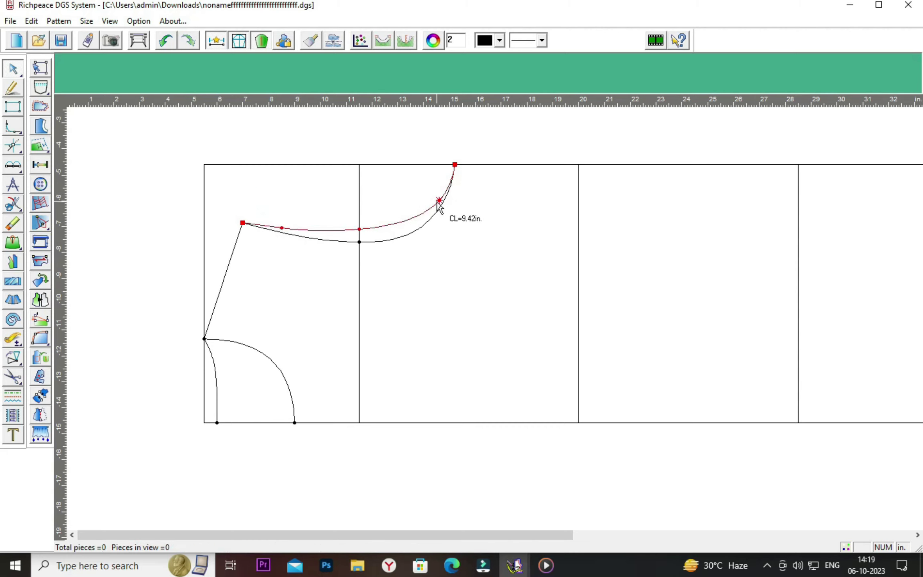
{"action": "left_click", "coordinate": [437, 200]}
{"action": "left_click", "coordinate": [495, 206]}
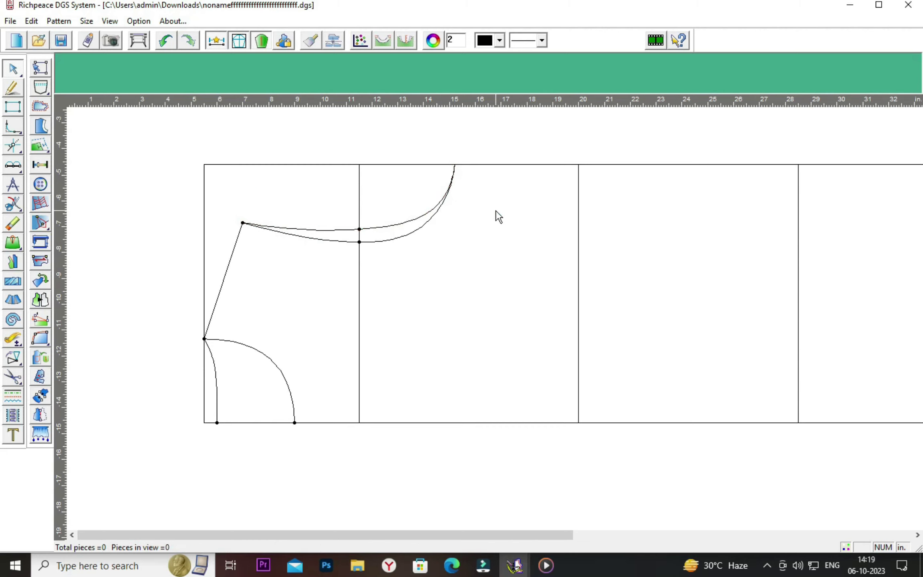
{"action": "left_click", "coordinate": [433, 206]}
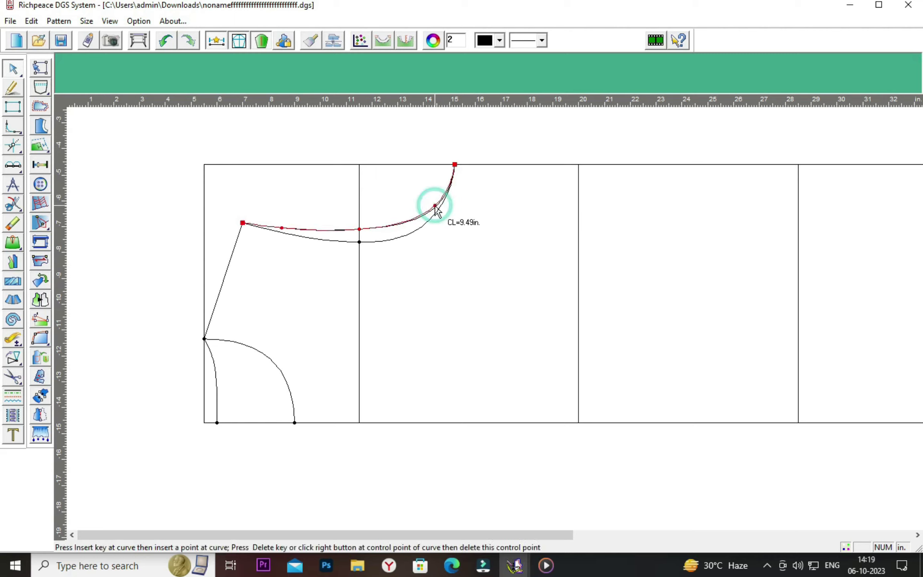
{"action": "left_click", "coordinate": [433, 206]}
{"action": "left_click", "coordinate": [481, 202]}
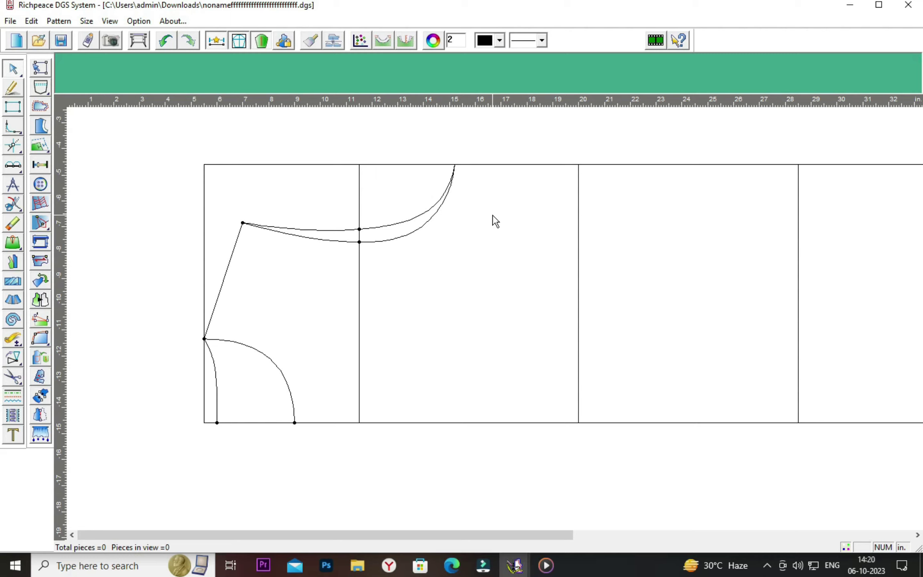
{"action": "left_click", "coordinate": [432, 207]}
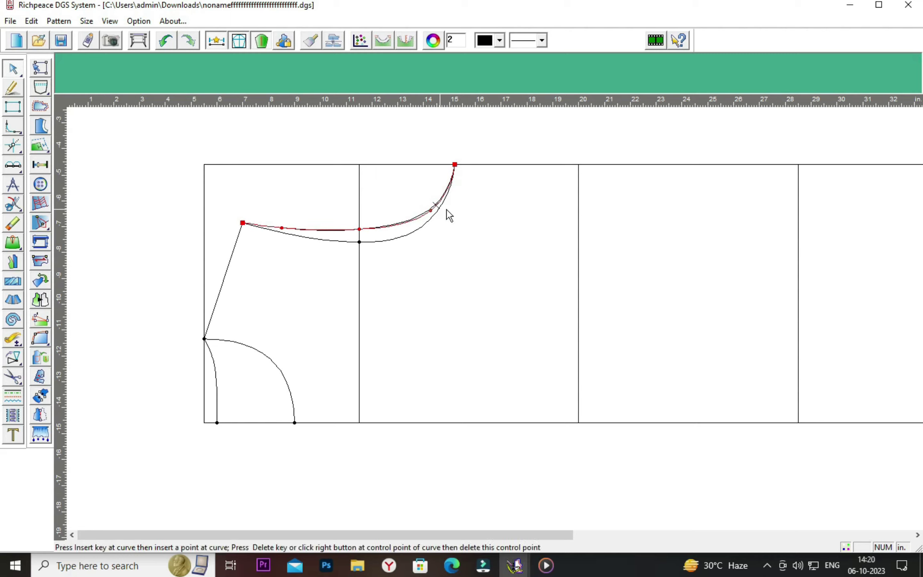
{"action": "left_click", "coordinate": [517, 206]}
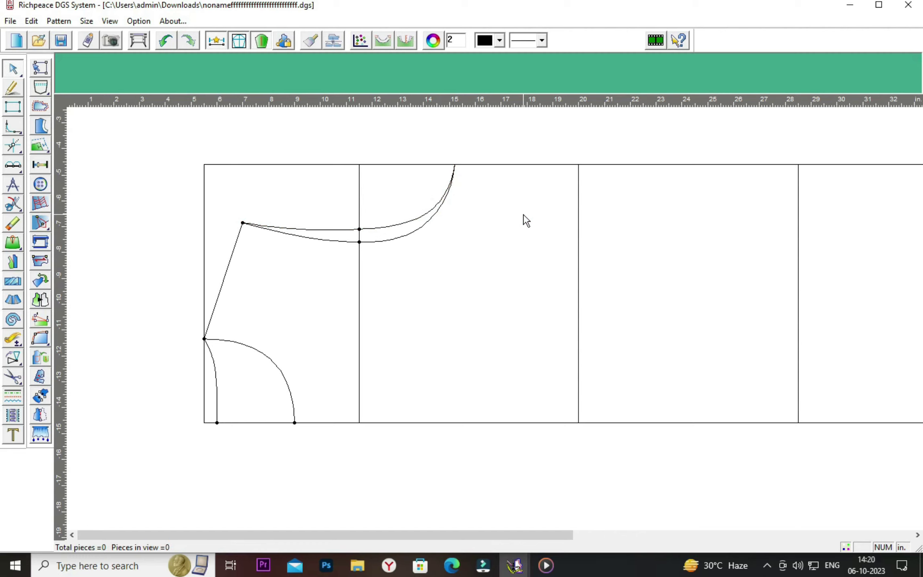
Start a Divider point on the waist line's bottom and clear the vertical offset for 9.25 in
{"action": "scroll", "coordinate": [526, 220], "scroll_direction": "down", "scroll_amount": 1}
{"action": "scroll", "coordinate": [526, 220], "scroll_direction": "down", "scroll_amount": 1}
{"action": "scroll", "coordinate": [526, 220], "scroll_direction": "down", "scroll_amount": 1}
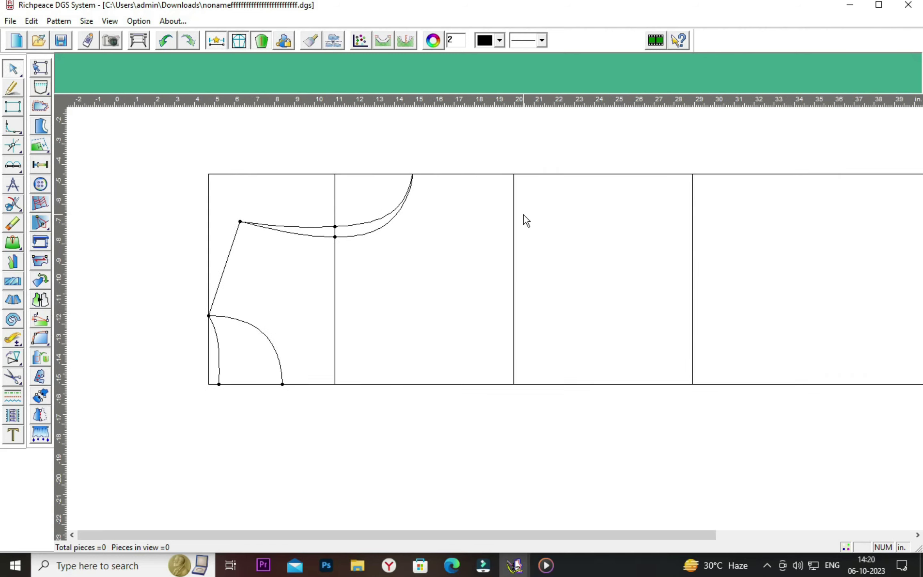
{"action": "scroll", "coordinate": [526, 221], "scroll_direction": "down", "scroll_amount": 1}
{"action": "scroll", "coordinate": [526, 220], "scroll_direction": "right", "scroll_amount": 1}
{"action": "scroll", "coordinate": [526, 220], "scroll_direction": "right", "scroll_amount": 1}
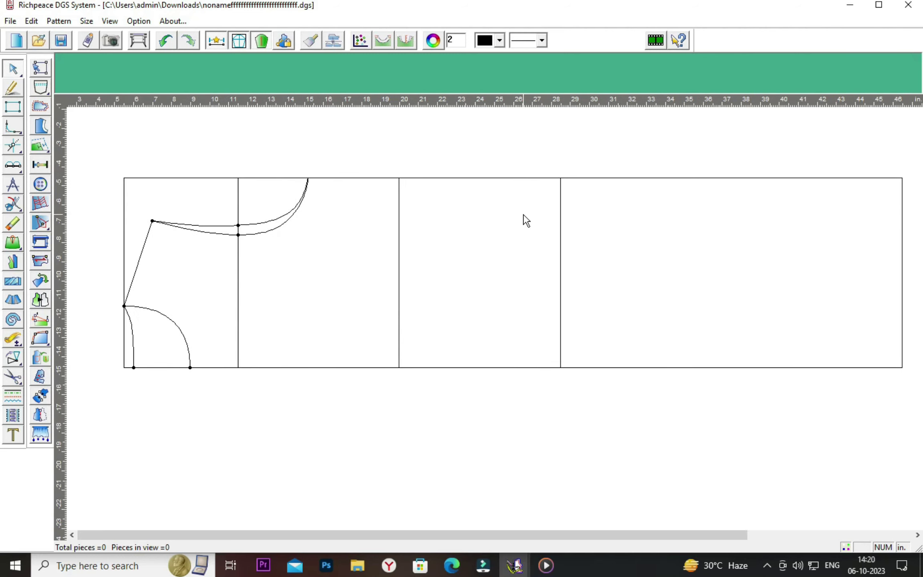
{"action": "scroll", "coordinate": [518, 215], "scroll_direction": "down", "scroll_amount": 1}
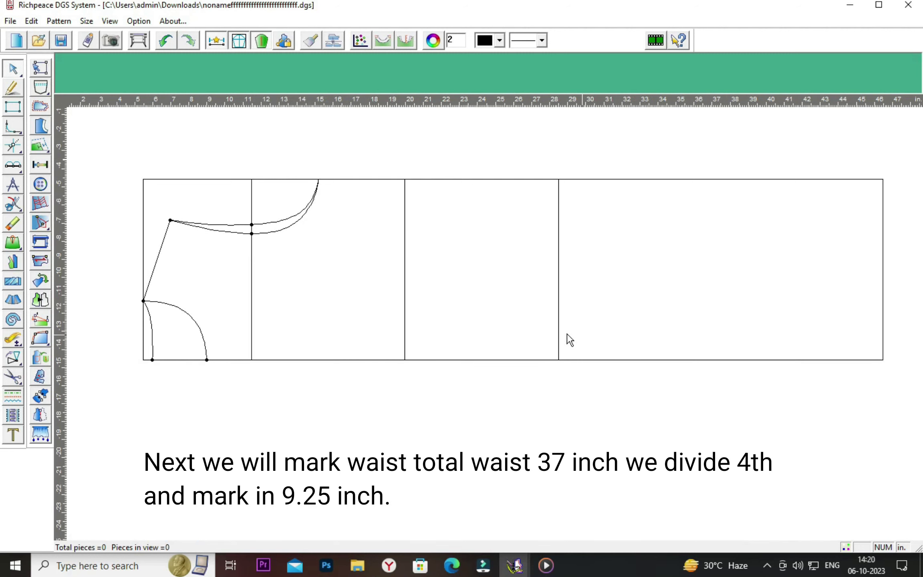
{"action": "left_click", "coordinate": [405, 360]}
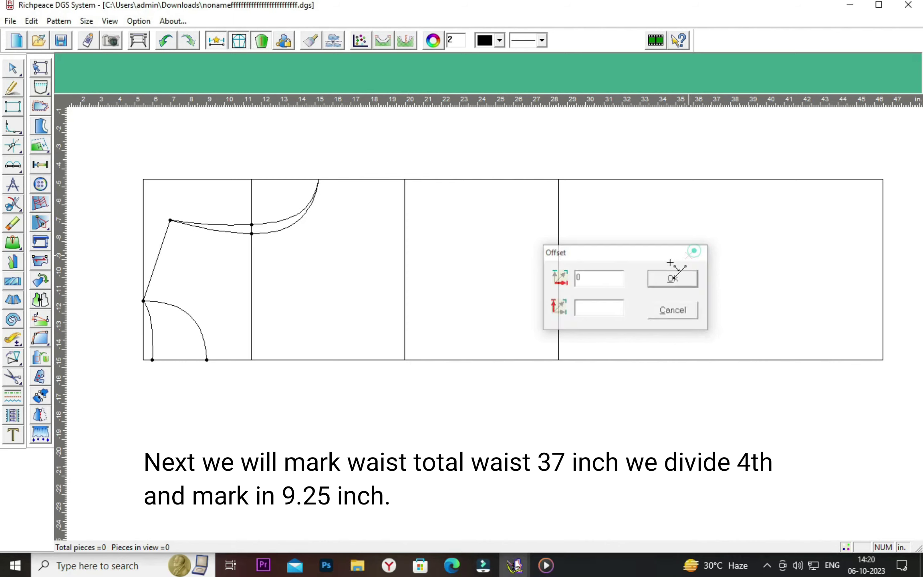
{"action": "left_click", "coordinate": [677, 275]}
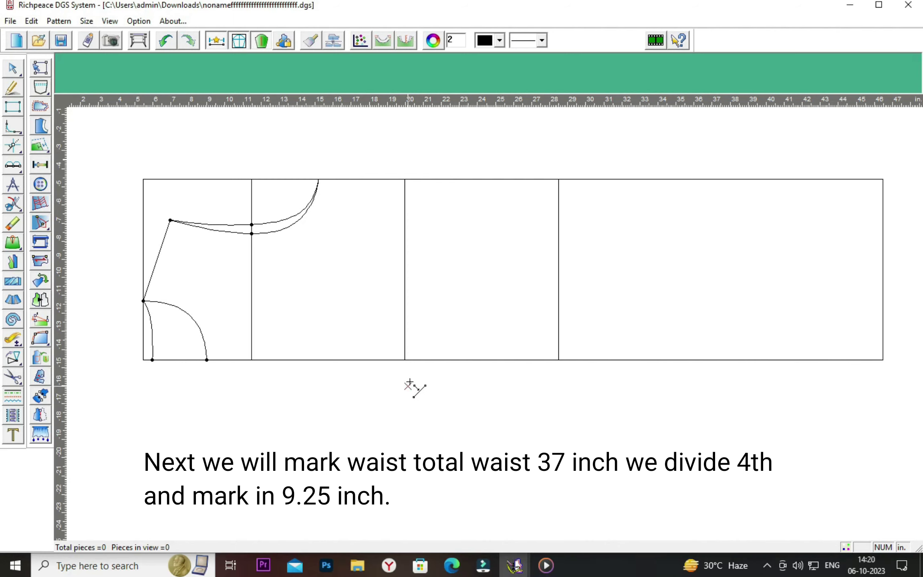
{"action": "left_click", "coordinate": [406, 361]}
{"action": "left_click_drag", "start_coordinate": [476, 275], "coordinate": [593, 257]}
{"action": "left_click", "coordinate": [598, 309]}
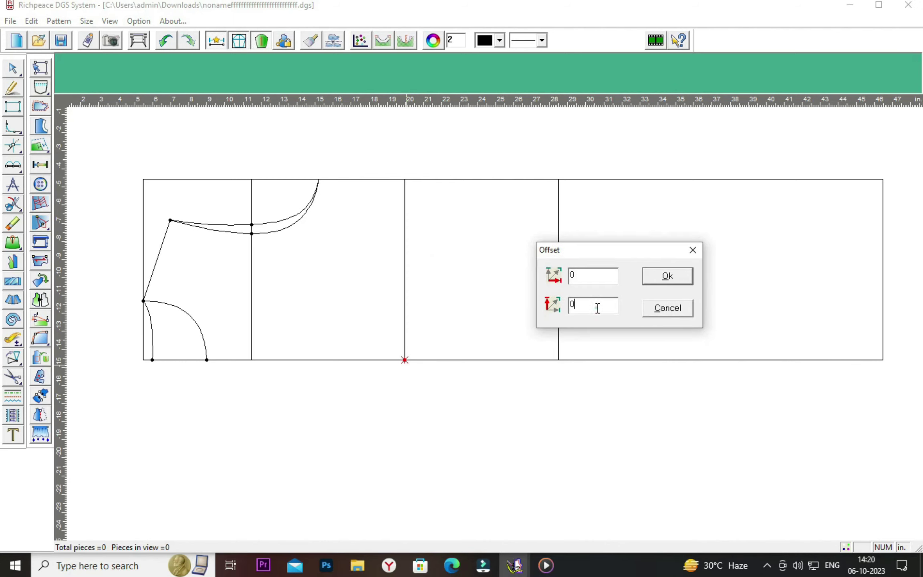
{"action": "key", "text": "BackSpace"}
Confirm the 9.25-inch waist mark and place a hip mark 11 inches up the hip line
{"action": "left_click", "coordinate": [675, 276]}
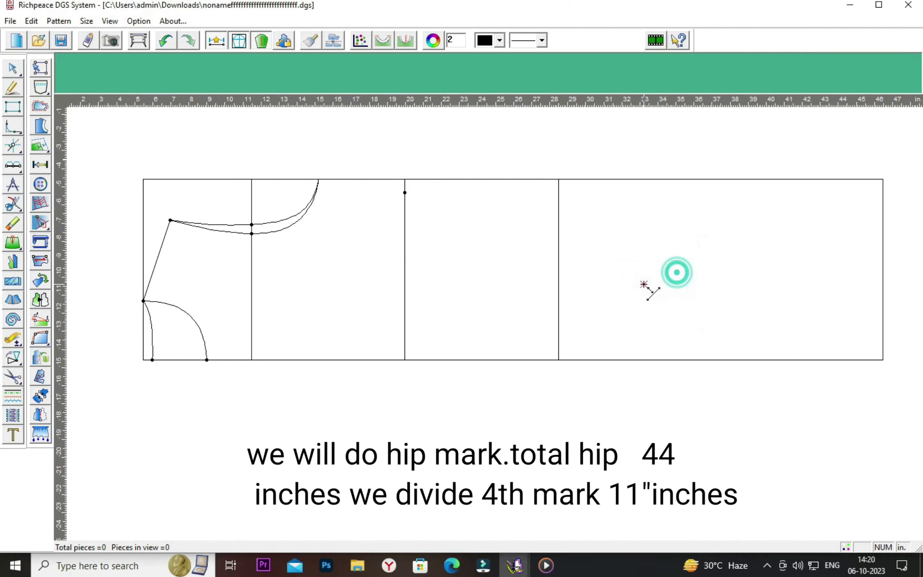
{"action": "left_click", "coordinate": [560, 360]}
{"action": "left_click_drag", "start_coordinate": [441, 268], "coordinate": [659, 249]}
{"action": "left_click", "coordinate": [652, 308]}
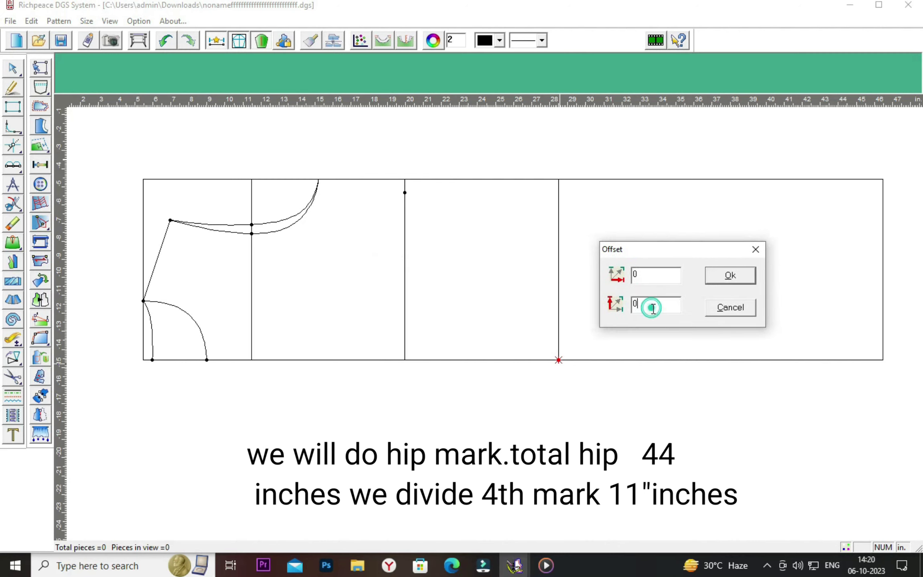
{"action": "key", "text": "BackSpace"}
{"action": "type", "text": "11"}
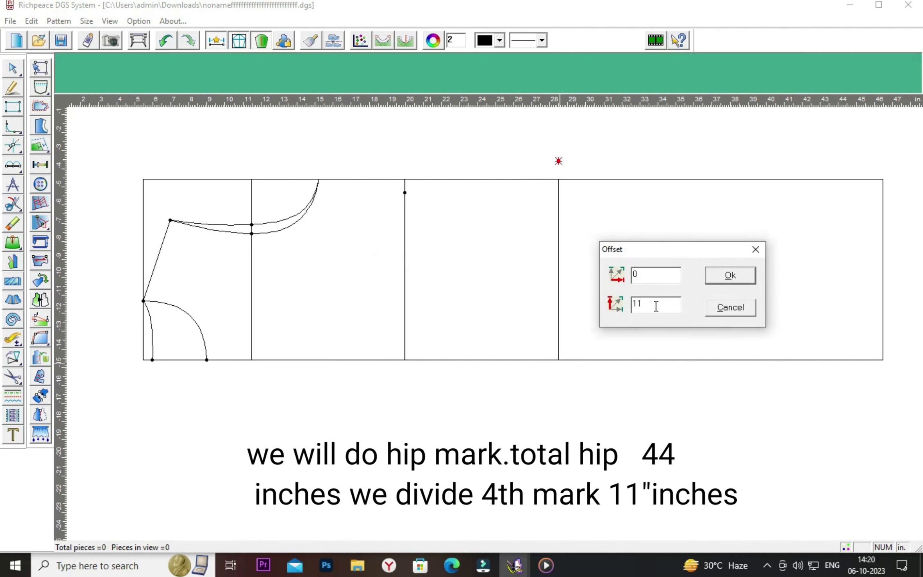
{"action": "left_click", "coordinate": [738, 279]}
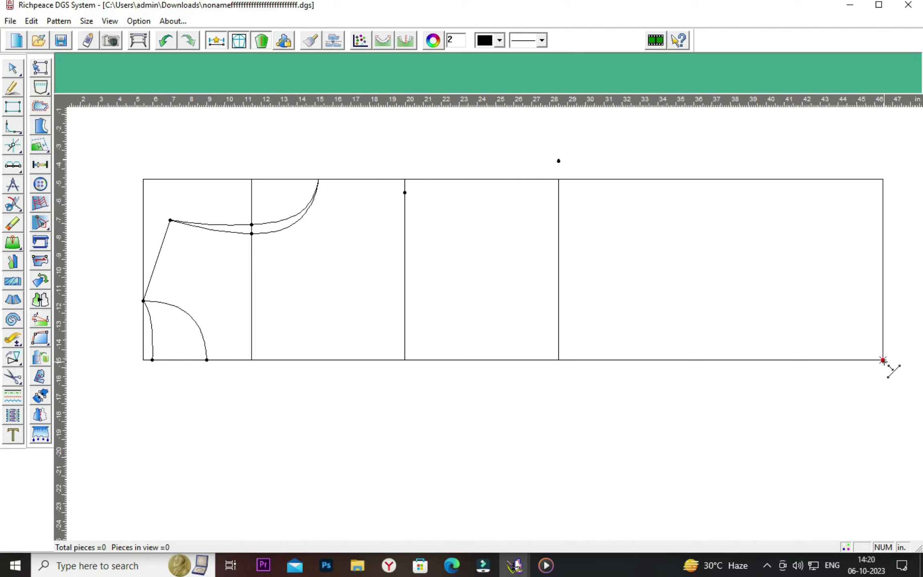
Place the hem flare point above the draft's bottom-right corner
{"action": "left_click", "coordinate": [883, 360]}
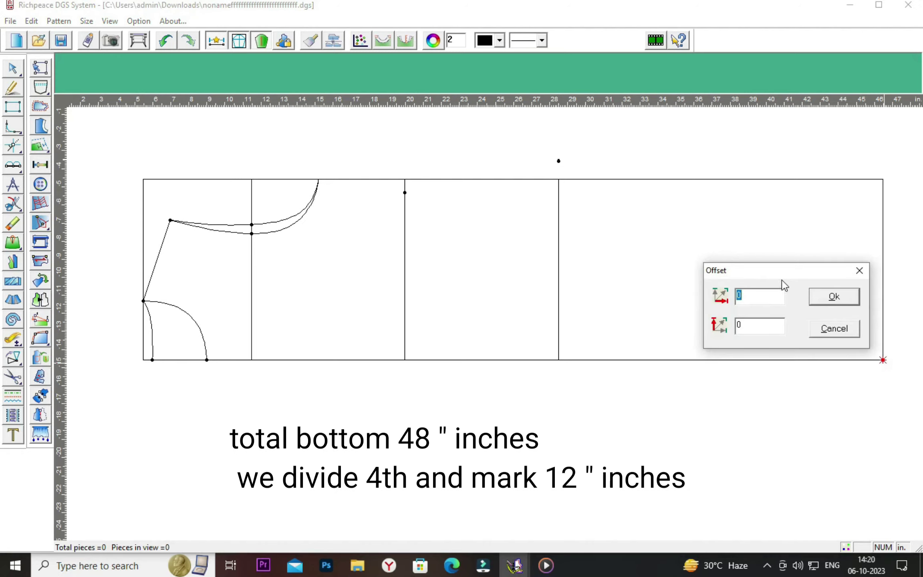
{"action": "left_click_drag", "start_coordinate": [775, 274], "coordinate": [708, 279]}
{"action": "left_click", "coordinate": [679, 327]}
{"action": "type", "text": "12"}
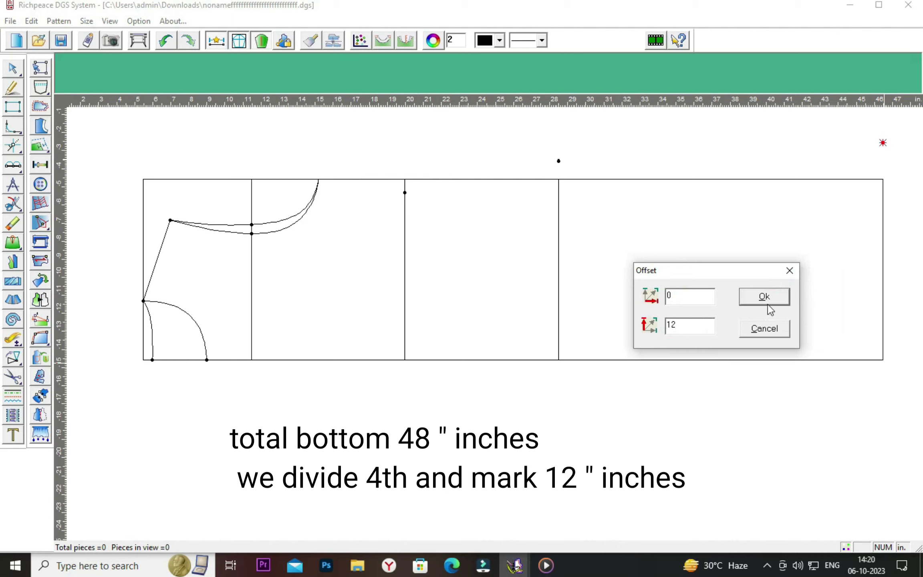
{"action": "left_click", "coordinate": [769, 306]}
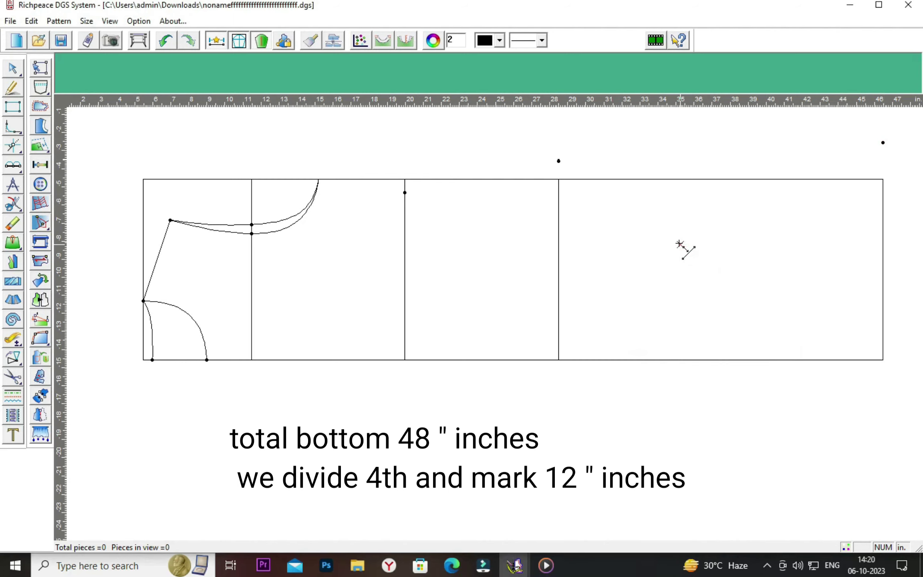
{"action": "right_click", "coordinate": [679, 242]}
{"action": "left_click", "coordinate": [711, 253]}
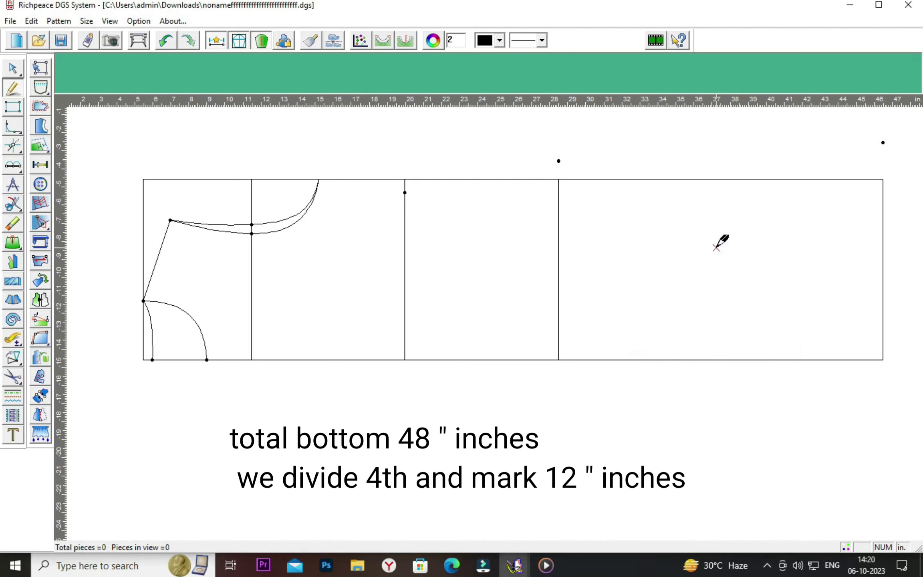
Draw a short vertical line to the flare point and a straight seam line to the waist mark
{"action": "left_click", "coordinate": [883, 179]}
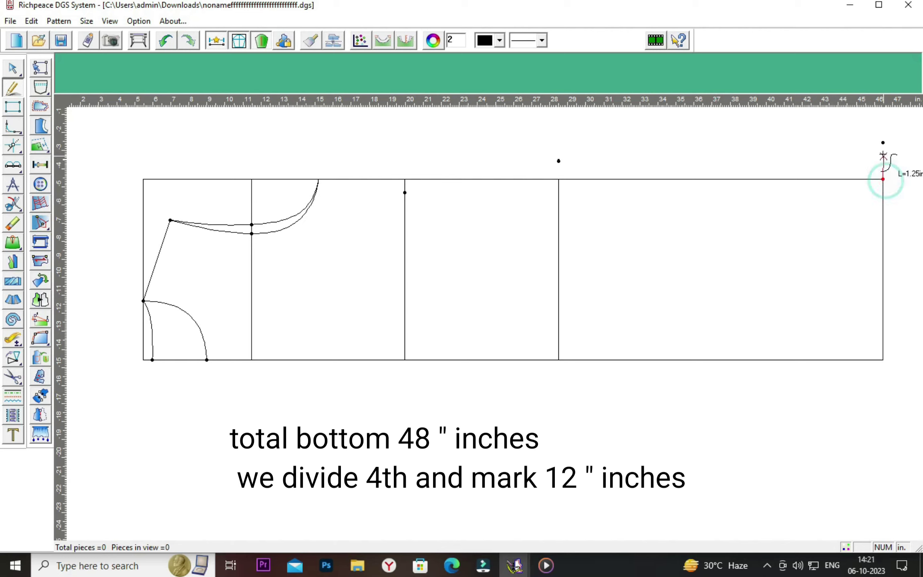
{"action": "left_click", "coordinate": [884, 142]}
{"action": "right_click", "coordinate": [883, 142]}
{"action": "left_click", "coordinate": [404, 192]}
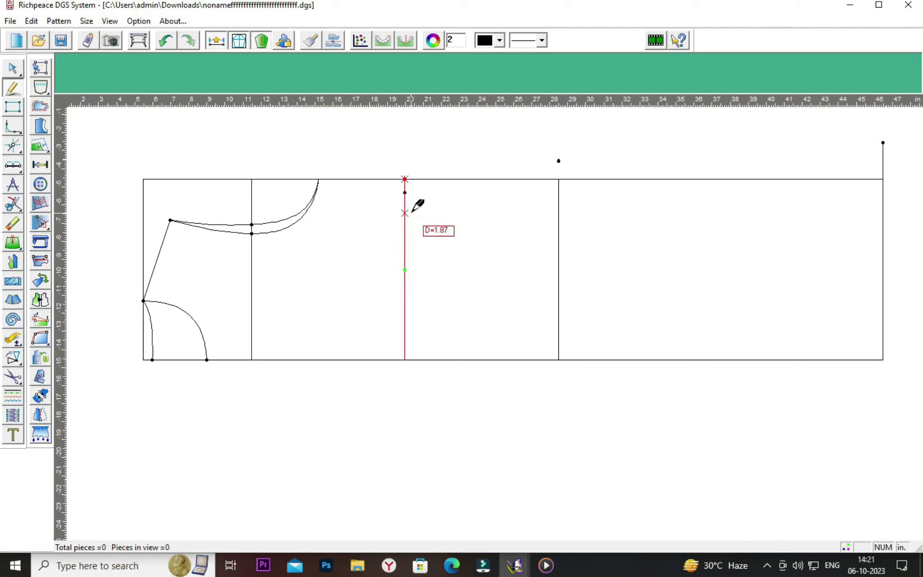
{"action": "left_click", "coordinate": [318, 179]}
{"action": "right_click", "coordinate": [404, 193]}
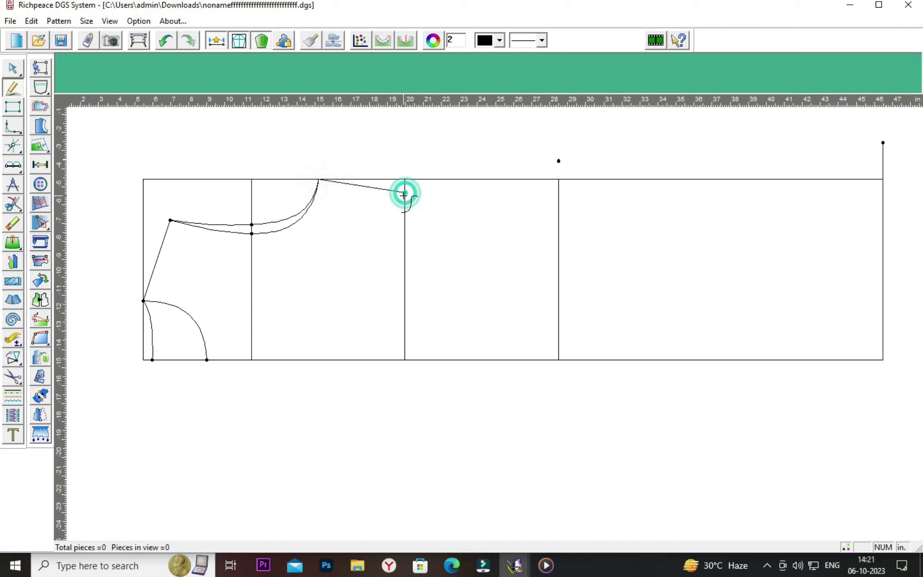
Draw the side seam curve from the waist mark through the middle point to the flare point
{"action": "left_click", "coordinate": [405, 193]}
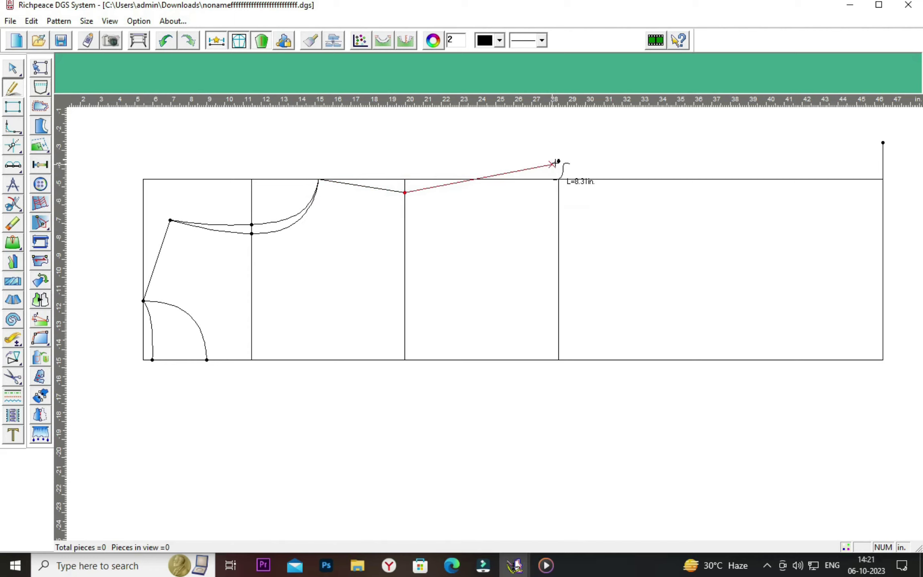
{"action": "left_click", "coordinate": [558, 160]}
{"action": "left_click", "coordinate": [884, 143]}
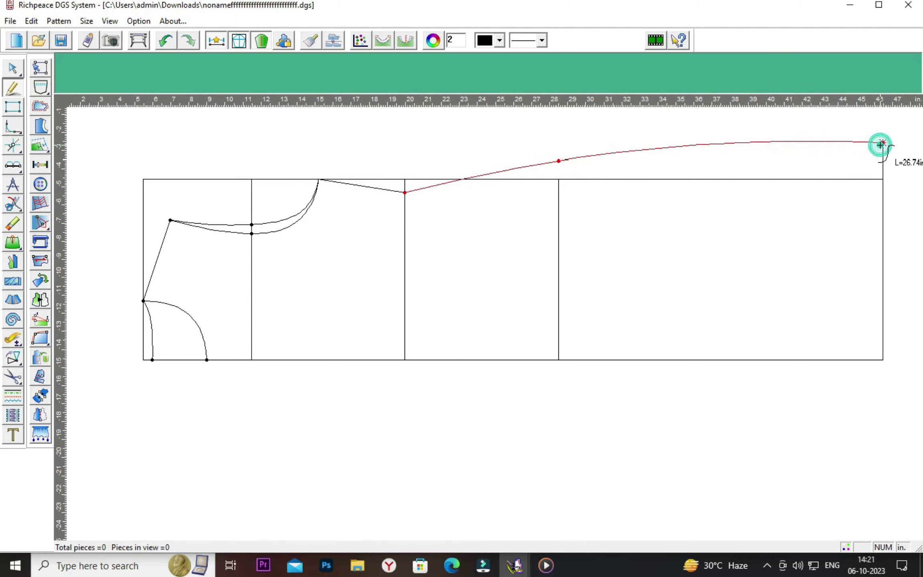
{"action": "right_click", "coordinate": [883, 143]}
Reshape the side seam curve into a smooth, gentle arc
{"action": "right_click", "coordinate": [725, 234]}
{"action": "left_click", "coordinate": [732, 250]}
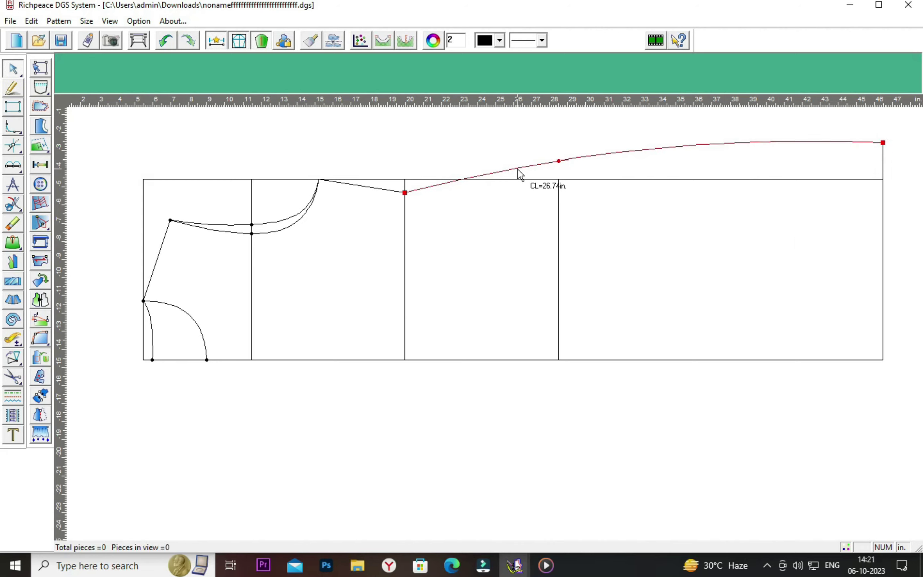
{"action": "left_click_drag", "start_coordinate": [517, 167], "coordinate": [525, 175]}
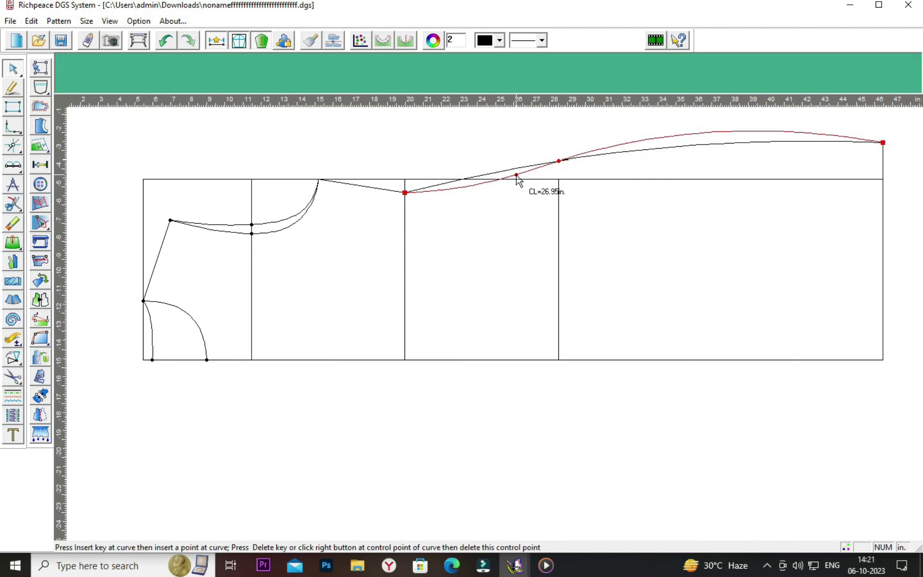
{"action": "left_click", "coordinate": [510, 205]}
{"action": "left_click", "coordinate": [696, 132]}
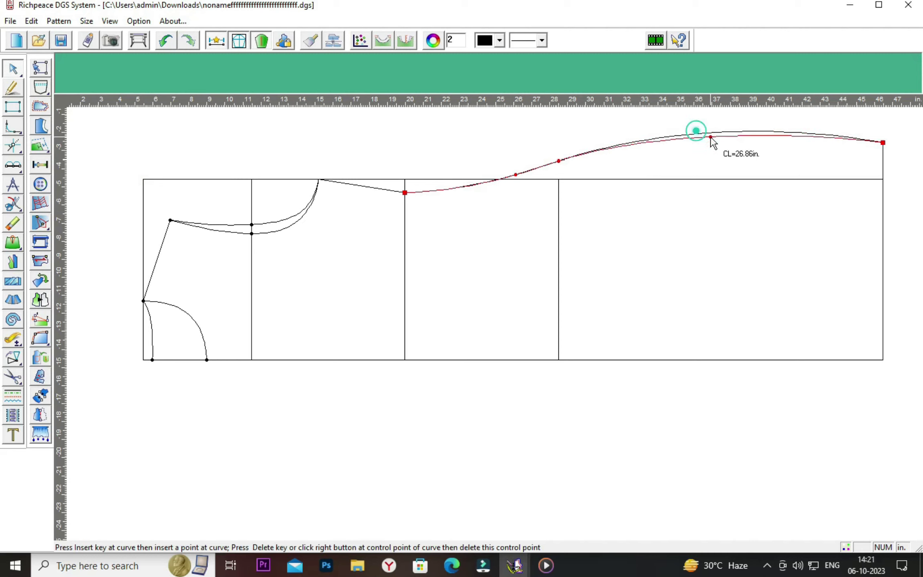
{"action": "left_click_drag", "start_coordinate": [697, 132], "coordinate": [728, 144]}
{"action": "left_click", "coordinate": [732, 206]}
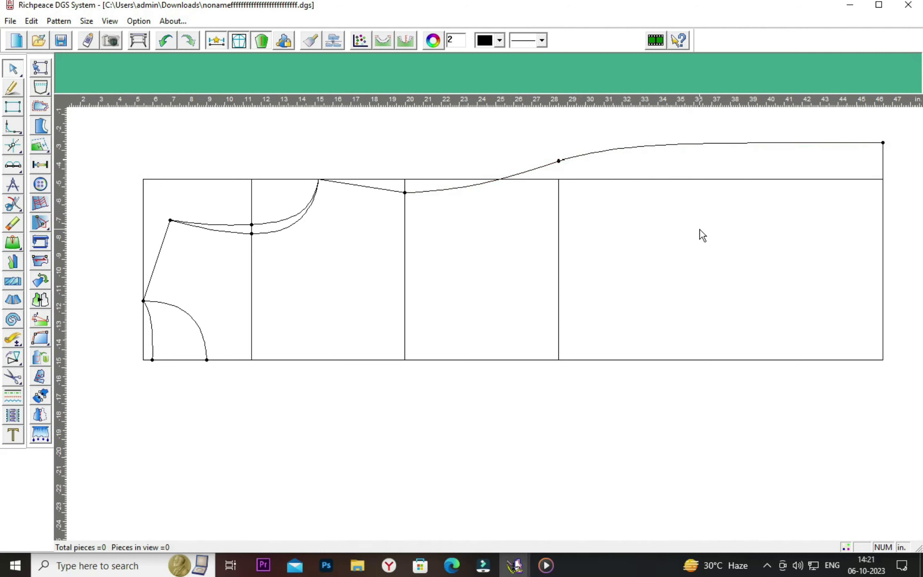
Draw a short connecting line from the top edge up to the side seam point
{"action": "scroll", "coordinate": [702, 236], "scroll_direction": "up", "scroll_amount": 3}
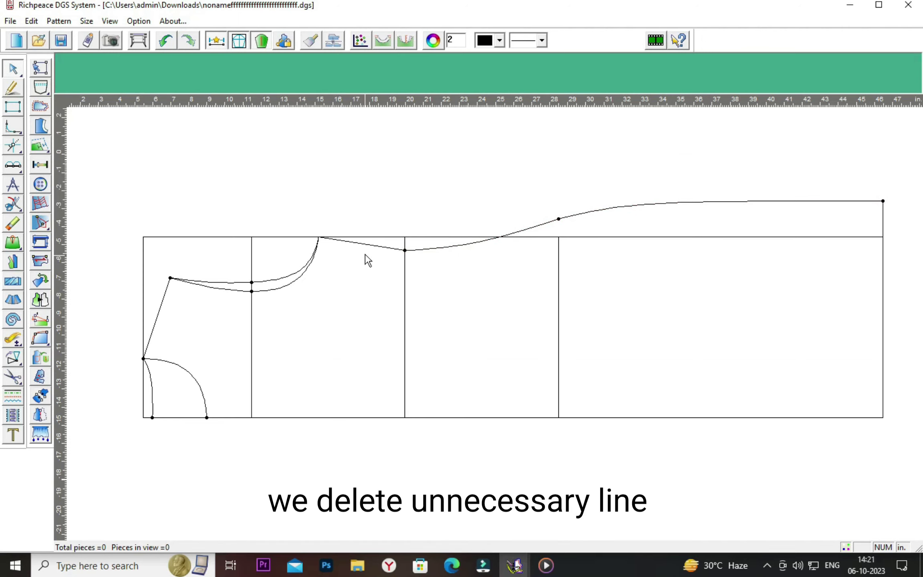
{"action": "left_click", "coordinate": [366, 246]}
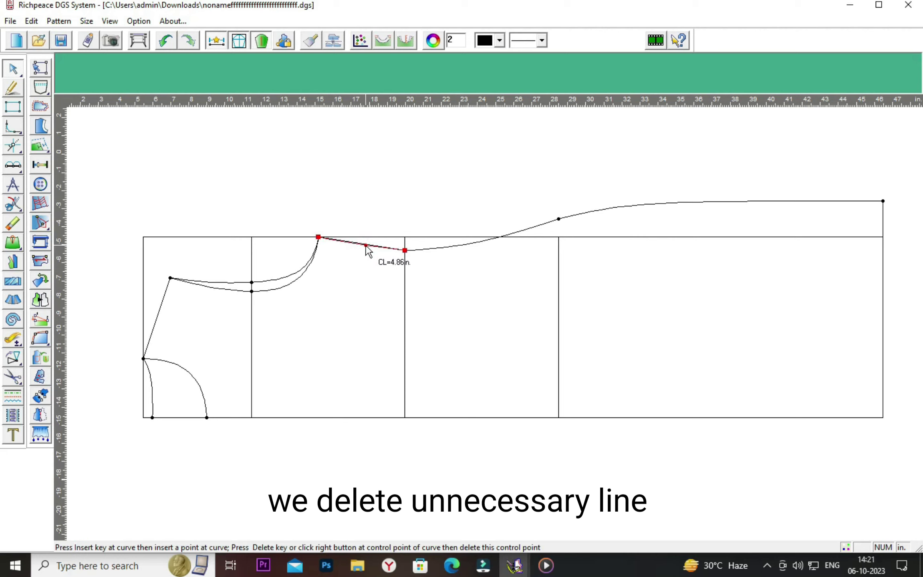
{"action": "right_click", "coordinate": [363, 261]}
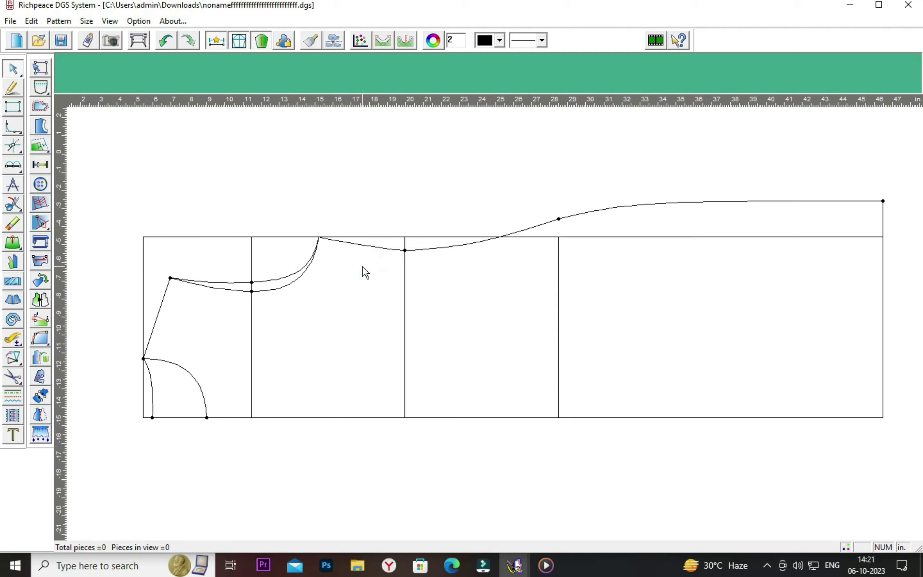
{"action": "right_click", "coordinate": [642, 305]}
{"action": "left_click", "coordinate": [665, 309]}
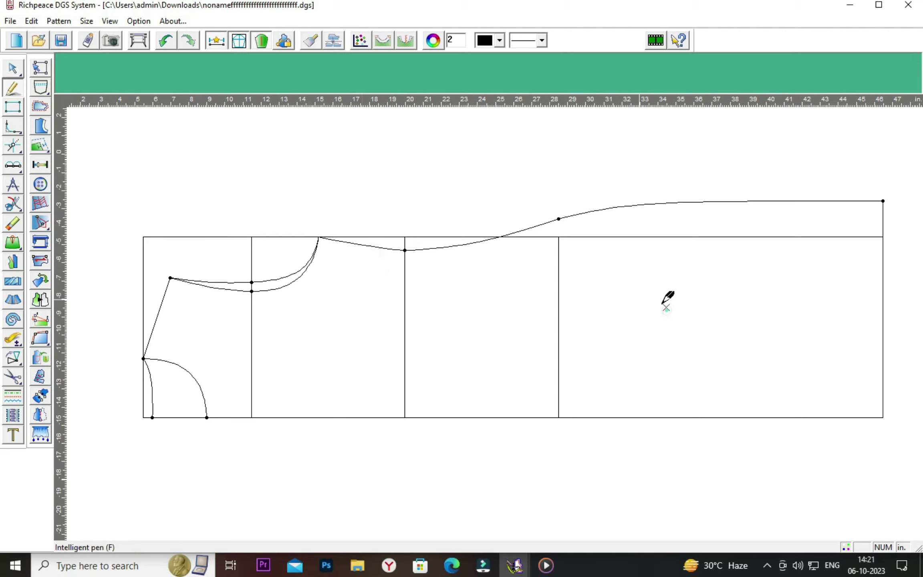
{"action": "left_click", "coordinate": [559, 238]}
{"action": "left_click", "coordinate": [559, 220]}
{"action": "right_click", "coordinate": [559, 219]}
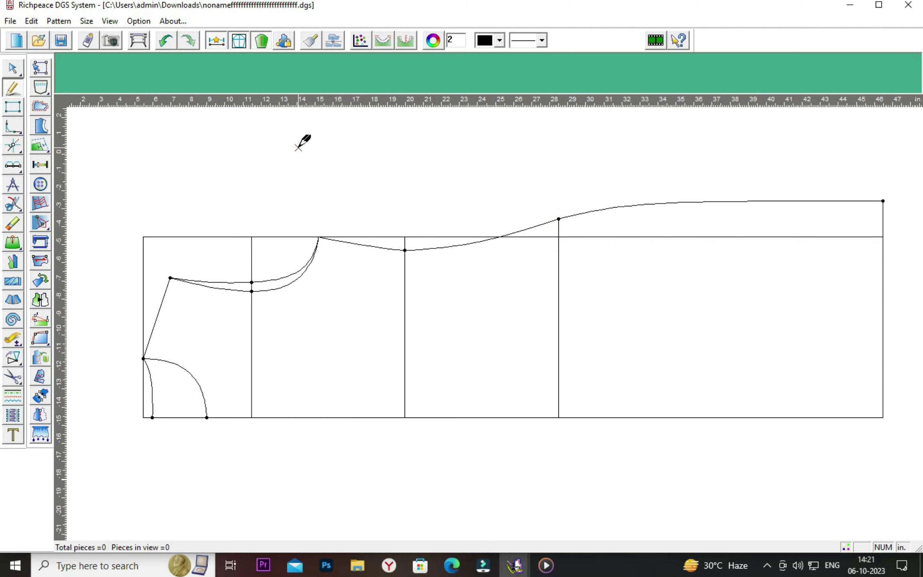
Erase the old top edge and trim the vertical line back at the seam and armhole
{"action": "left_click", "coordinate": [12, 223]}
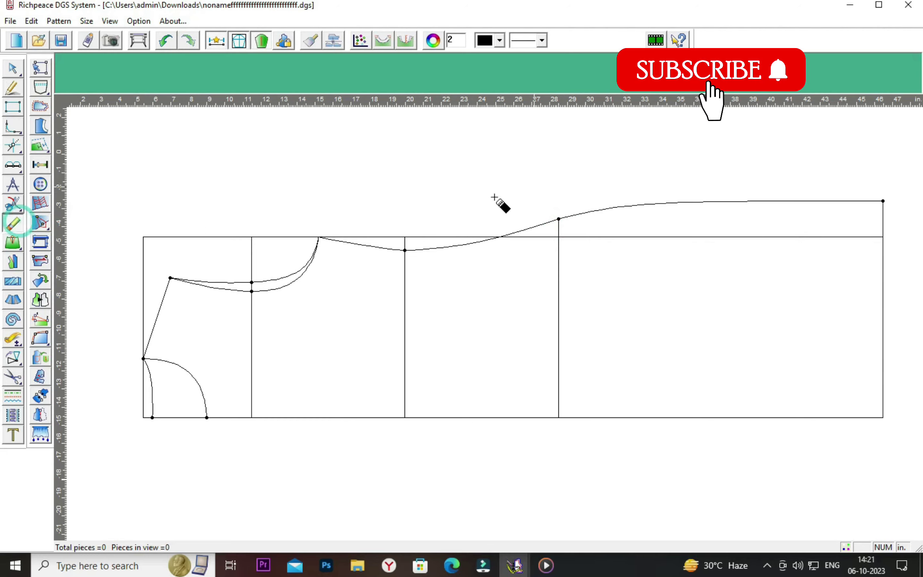
{"action": "left_click", "coordinate": [689, 238]}
{"action": "right_click", "coordinate": [650, 248]}
{"action": "left_click", "coordinate": [686, 264]}
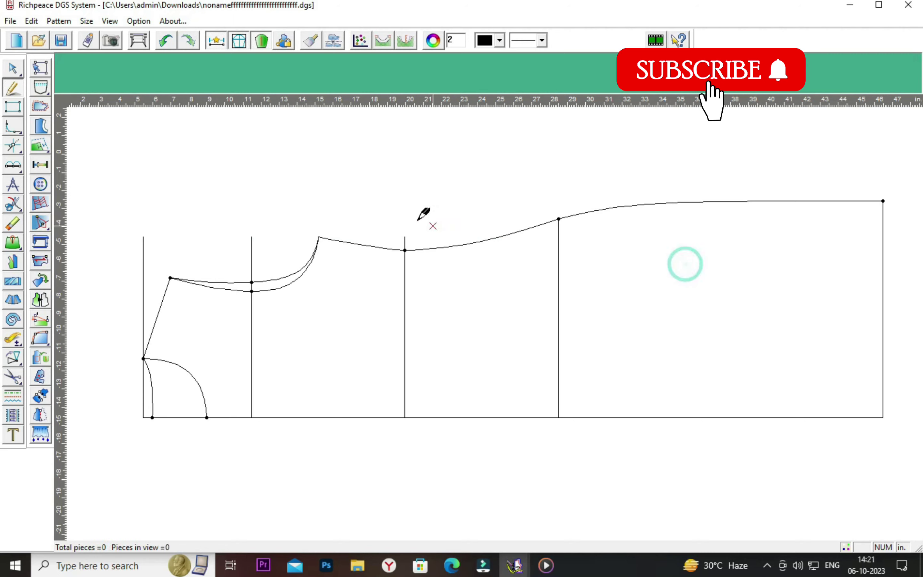
{"action": "left_click_drag", "start_coordinate": [383, 206], "coordinate": [403, 252]}
{"action": "left_click", "coordinate": [426, 249]}
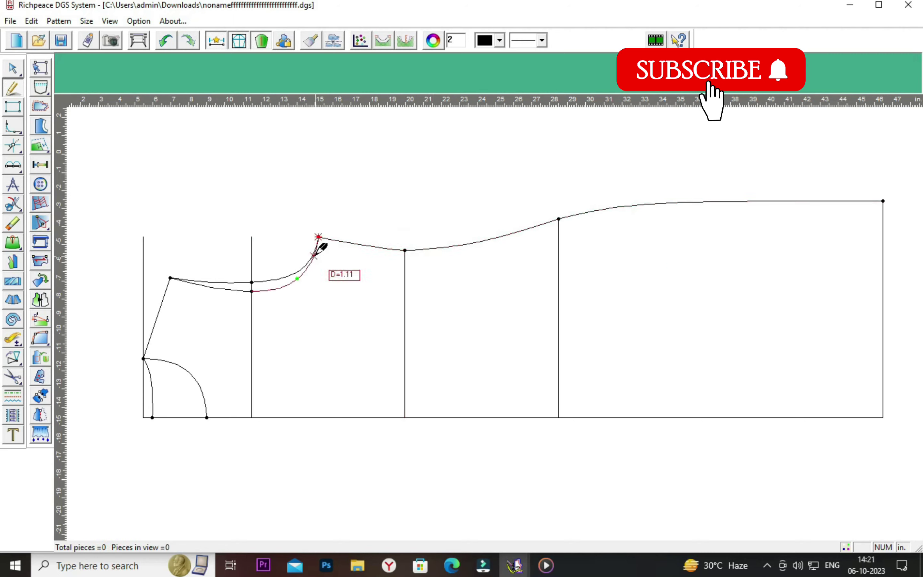
{"action": "left_click_drag", "start_coordinate": [216, 223], "coordinate": [274, 321]}
{"action": "left_click", "coordinate": [269, 283]}
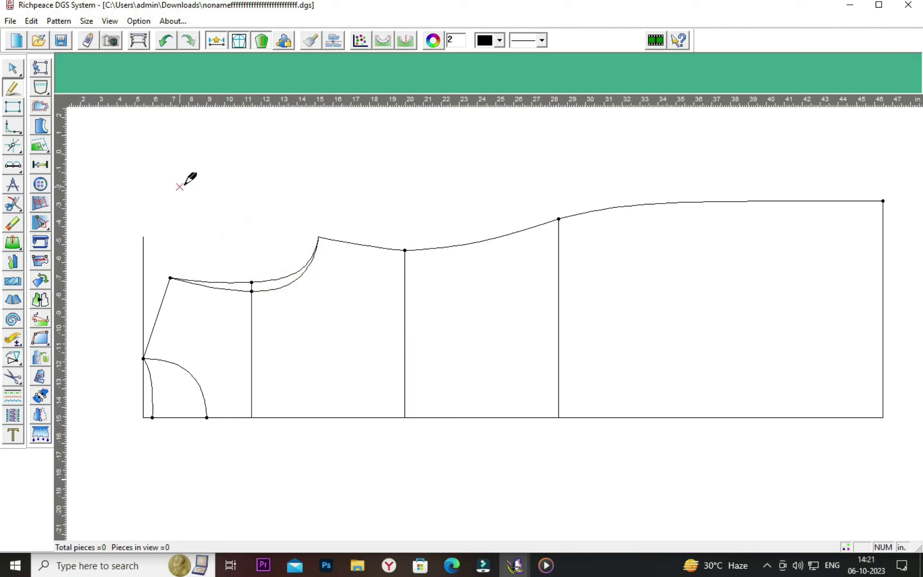
Erase the old right edge and redraw it as a 12-inch line from the flare point
{"action": "left_click", "coordinate": [13, 224]}
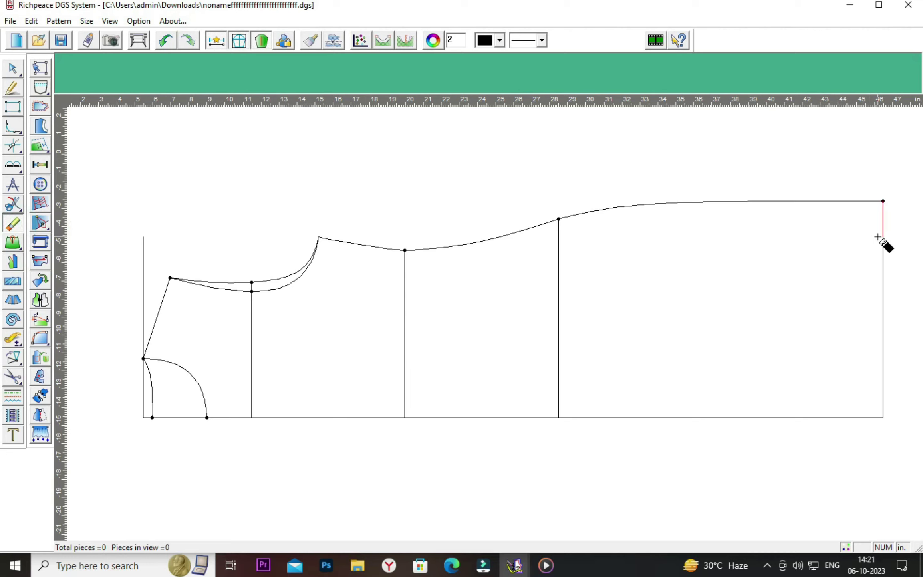
{"action": "left_click", "coordinate": [881, 238]}
{"action": "right_click", "coordinate": [819, 236]}
{"action": "left_click", "coordinate": [843, 240]}
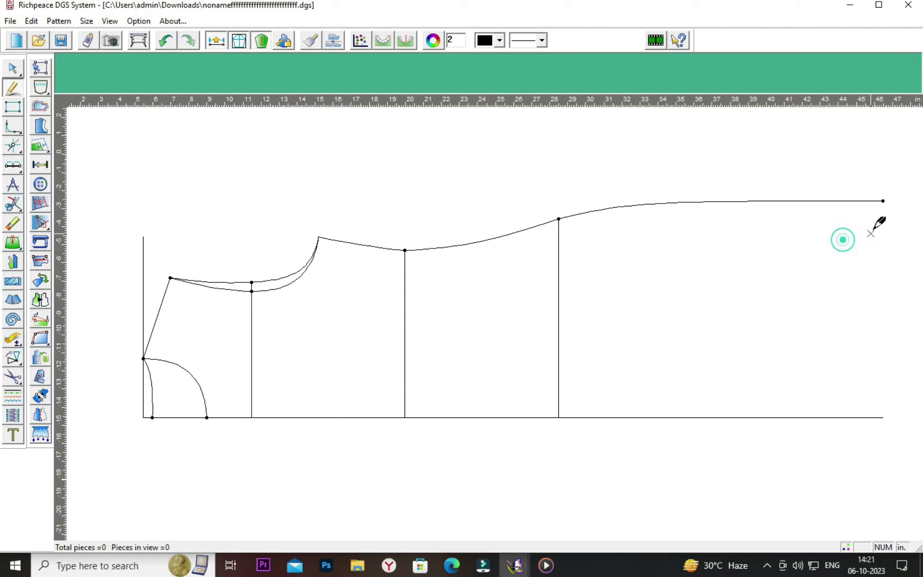
{"action": "left_click", "coordinate": [883, 201]}
{"action": "left_click", "coordinate": [883, 417]}
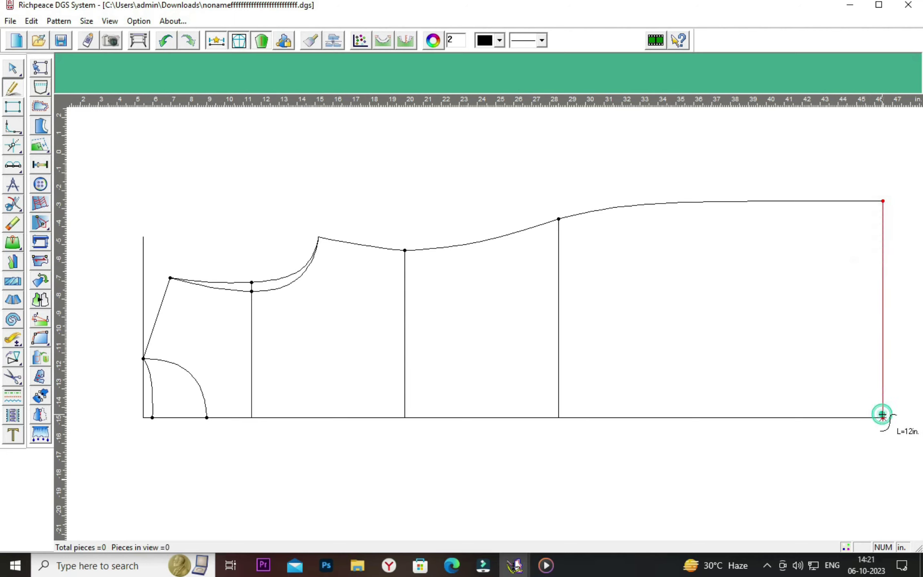
{"action": "right_click", "coordinate": [882, 415]}
{"action": "left_click", "coordinate": [13, 166]}
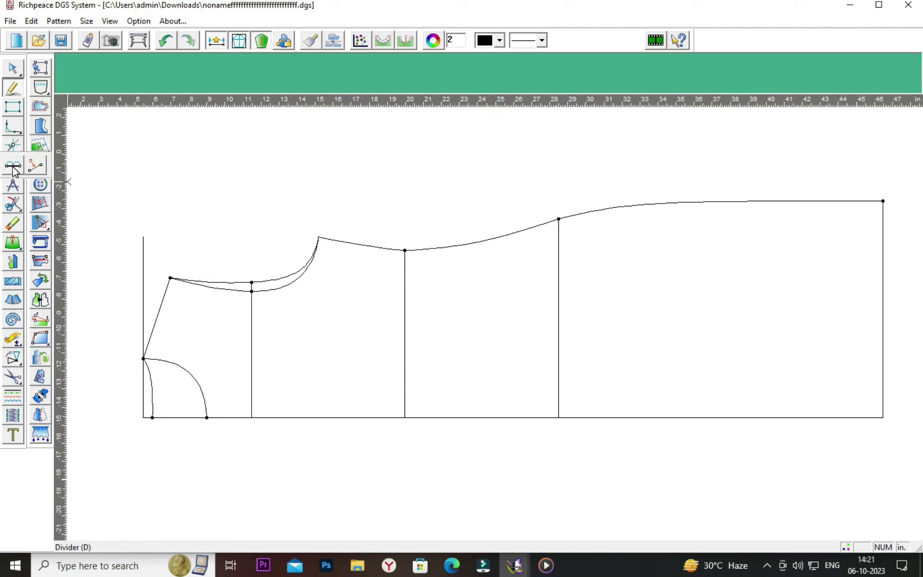
{"action": "left_click", "coordinate": [29, 165]}
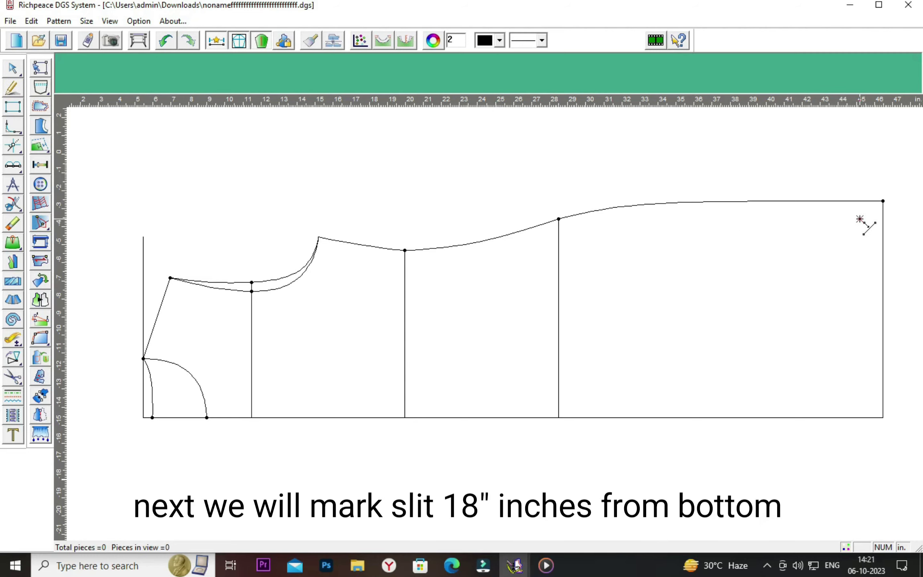
Place the slit point on the side-seam curve at a set length from its hem end
{"action": "left_click", "coordinate": [874, 202]}
{"action": "left_click_drag", "start_coordinate": [798, 232], "coordinate": [690, 264]}
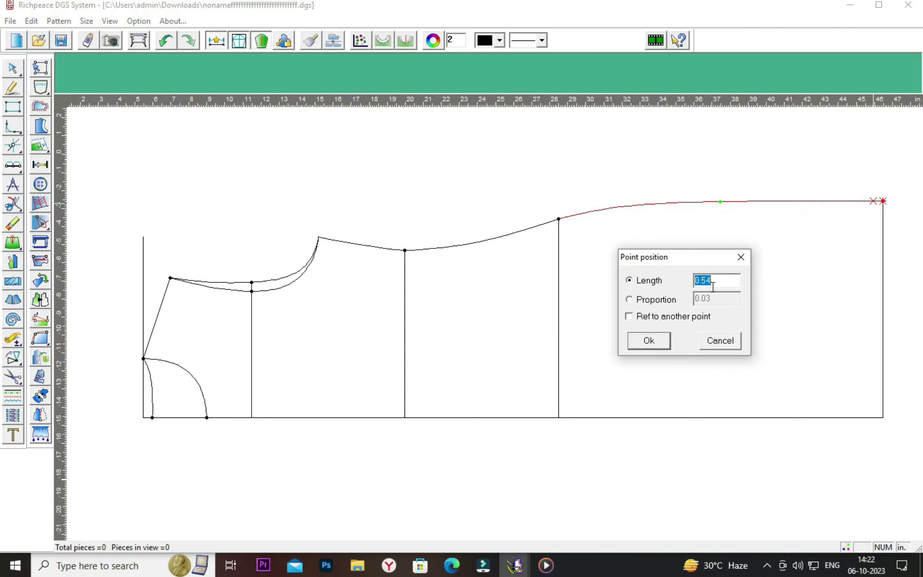
{"action": "key", "text": "BackSpace"}
{"action": "left_click", "coordinate": [649, 341]}
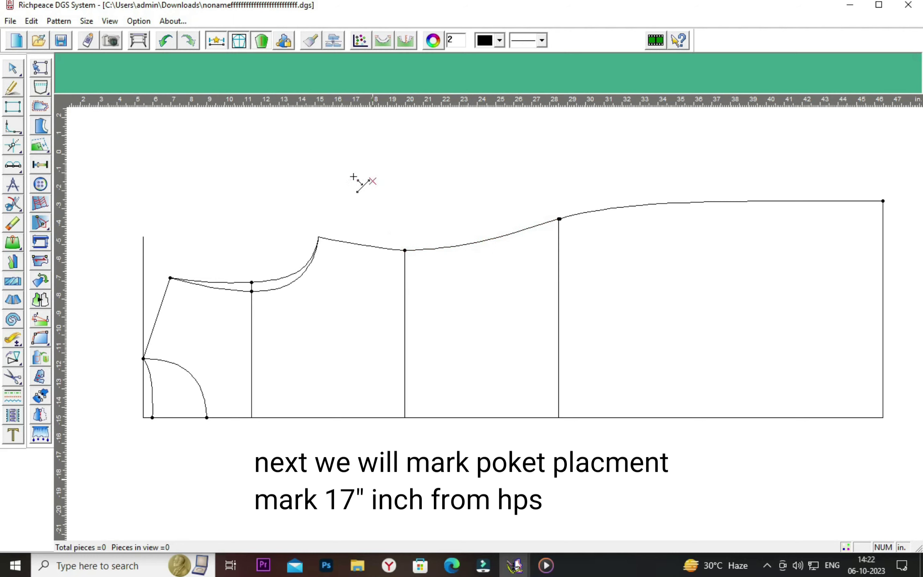
Offset a guide line 17 inches parallel to the left edge
{"action": "left_click", "coordinate": [13, 87]}
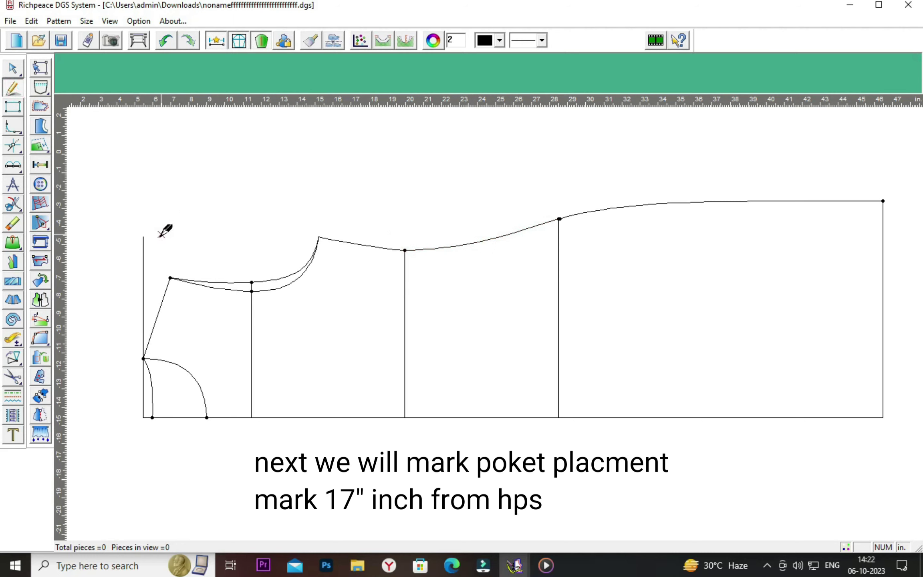
{"action": "left_click_drag", "start_coordinate": [144, 251], "coordinate": [449, 300]}
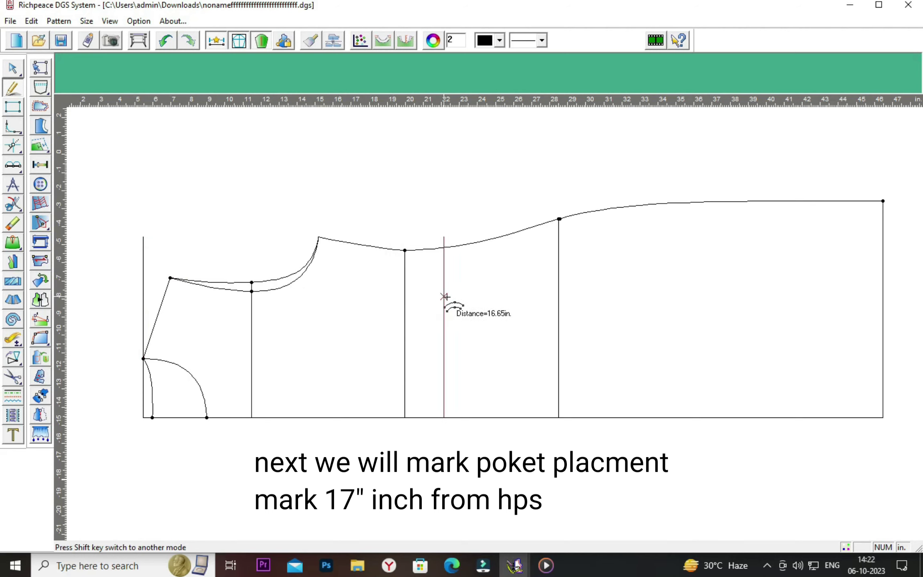
{"action": "left_click", "coordinate": [449, 300]}
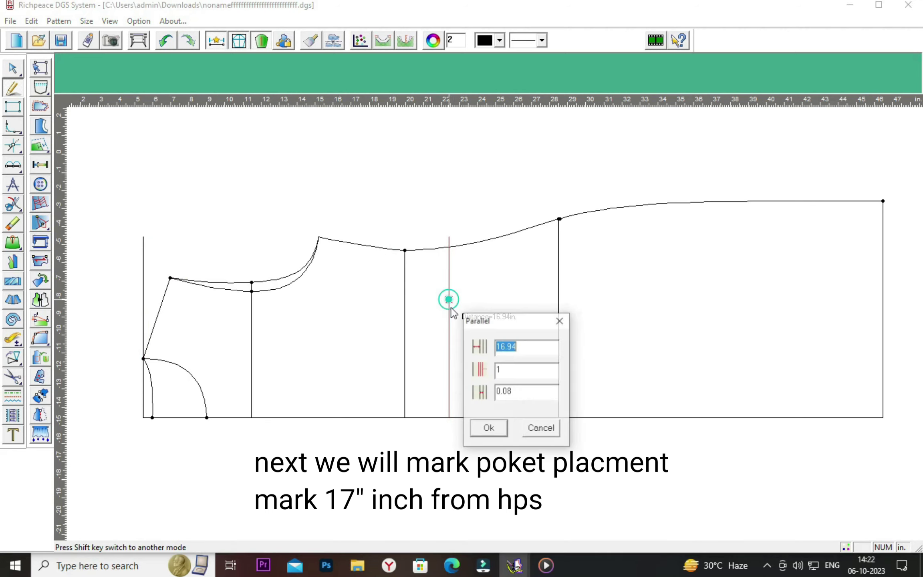
{"action": "left_click", "coordinate": [534, 353]}
{"action": "key", "text": "BackSpace"}
{"action": "key", "text": "BackSpace"}
{"action": "key", "text": "BackSpace"}
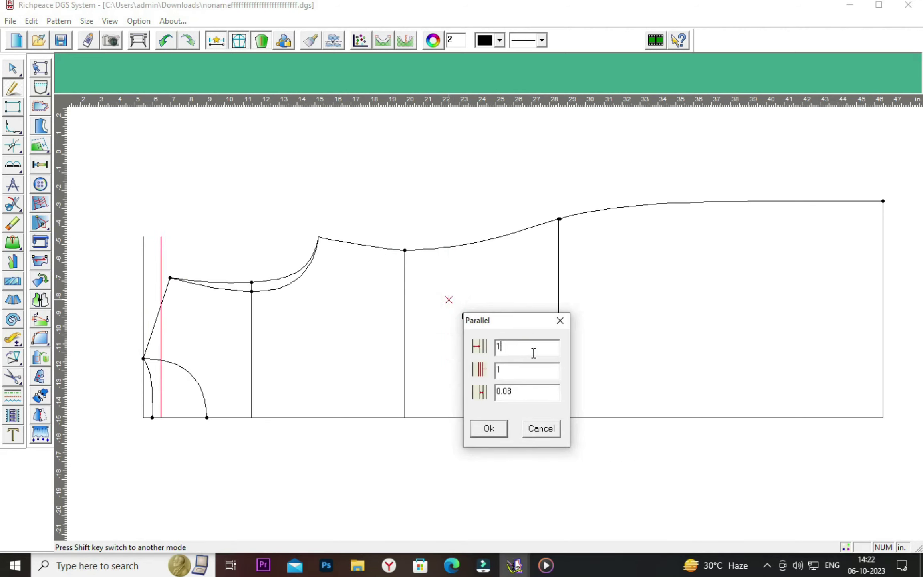
{"action": "type", "text": "7"}
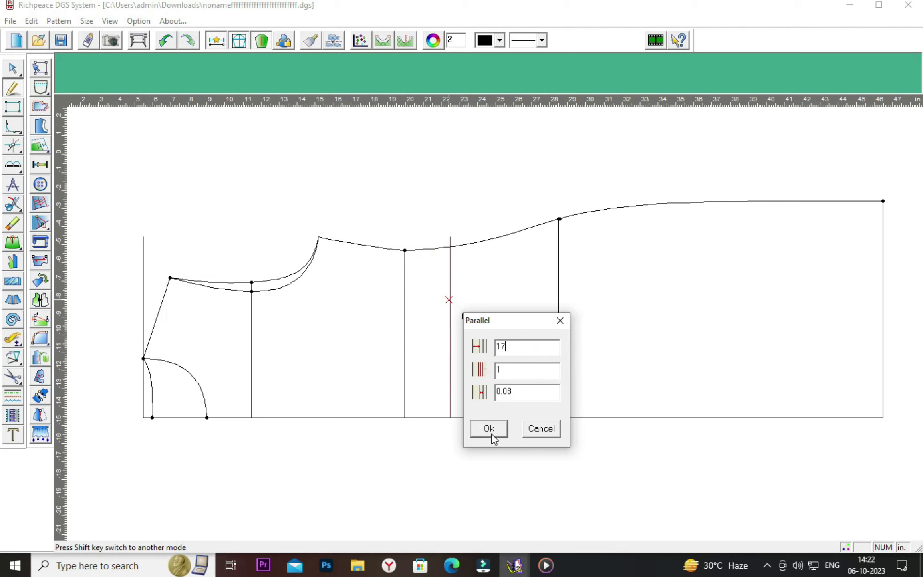
{"action": "left_click", "coordinate": [488, 428]}
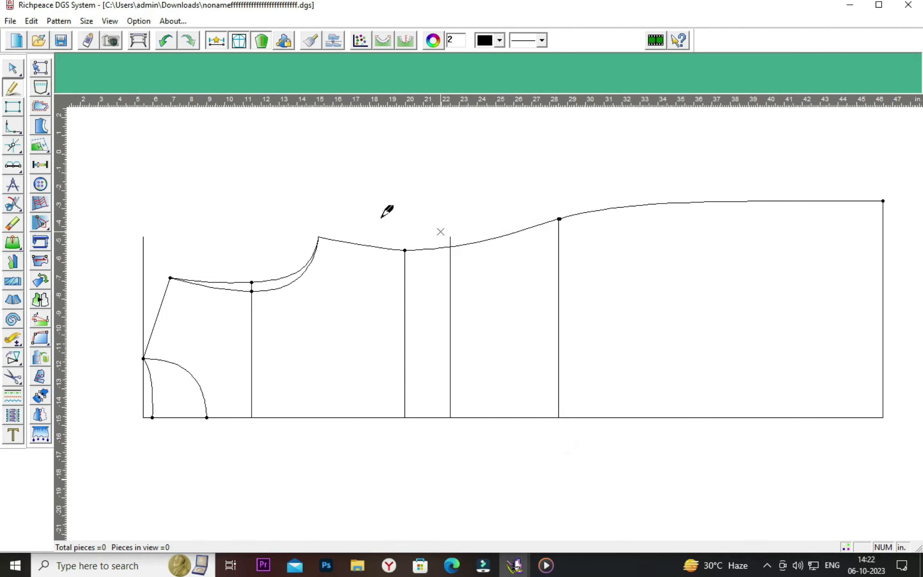
Add a point where the guide meets the top curve, then erase the guide line
{"action": "left_click", "coordinate": [13, 166]}
{"action": "left_click", "coordinate": [30, 165]}
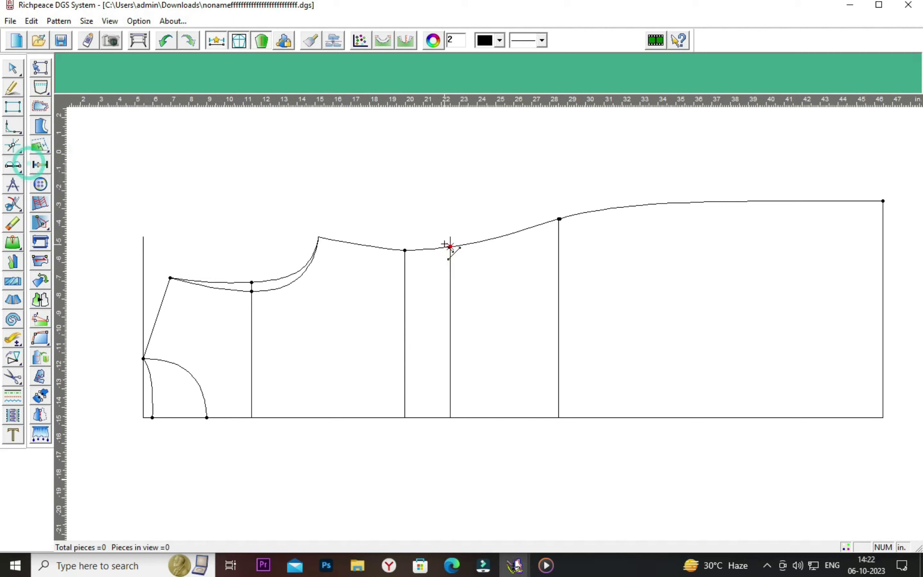
{"action": "left_click", "coordinate": [449, 247]}
{"action": "left_click", "coordinate": [12, 224]}
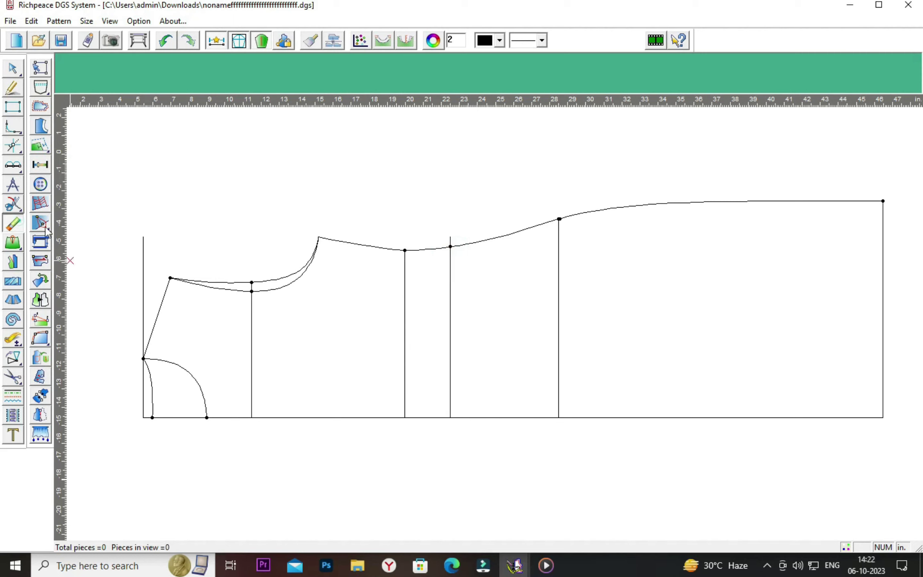
{"action": "left_click", "coordinate": [450, 308]}
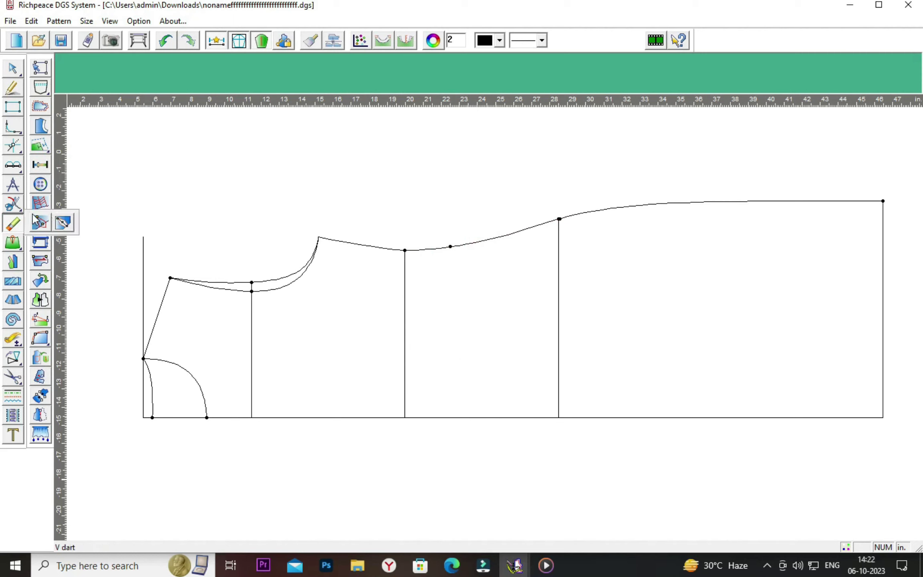
Place a second point 5.5 inches along the top curve past the first mark
{"action": "left_click", "coordinate": [12, 165]}
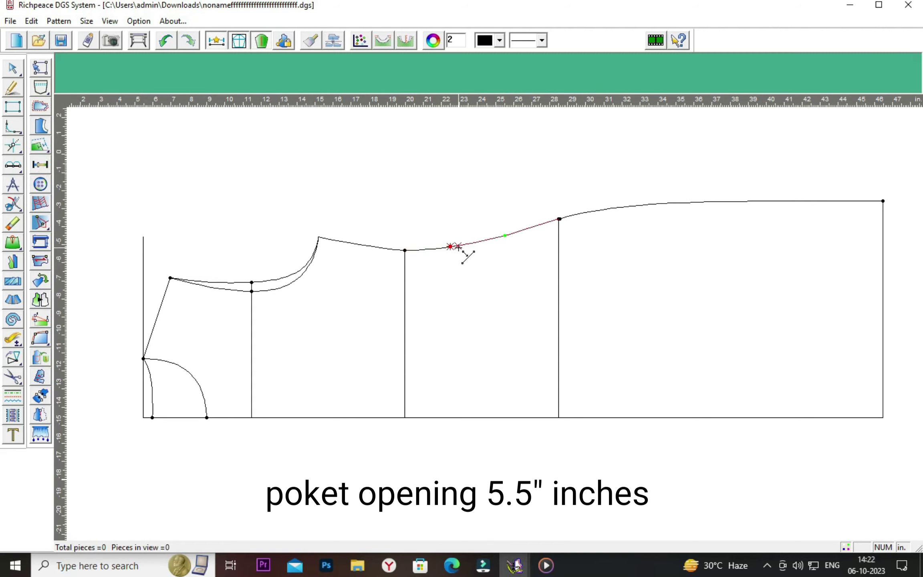
{"action": "left_click", "coordinate": [458, 246]}
{"action": "left_click", "coordinate": [573, 336]}
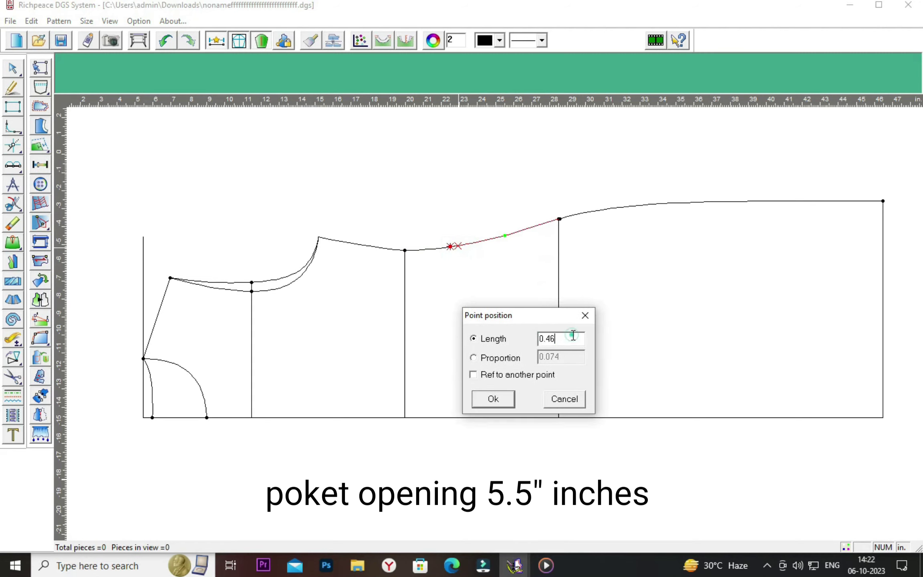
{"action": "key", "text": "BackSpace"}
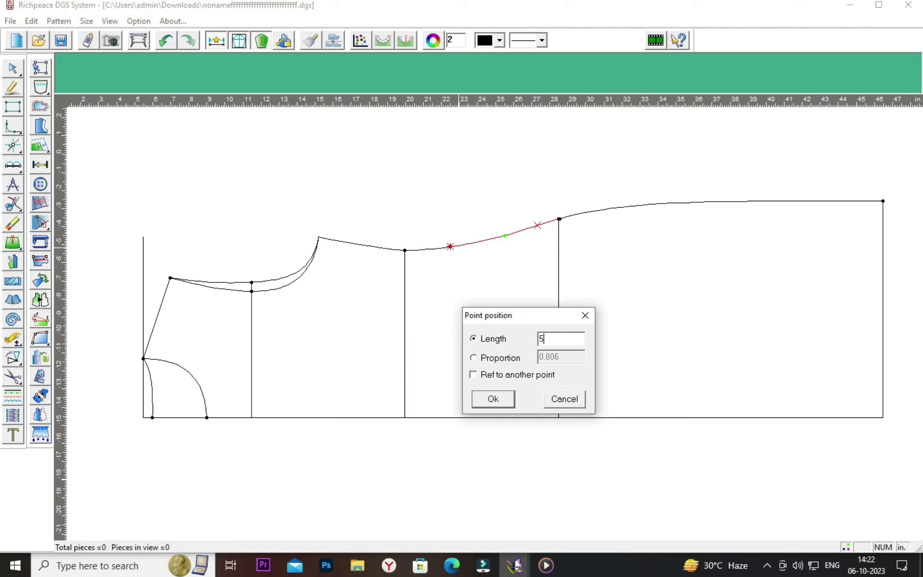
{"action": "left_click", "coordinate": [495, 400]}
{"action": "right_click", "coordinate": [521, 320]}
{"action": "left_click", "coordinate": [528, 311]}
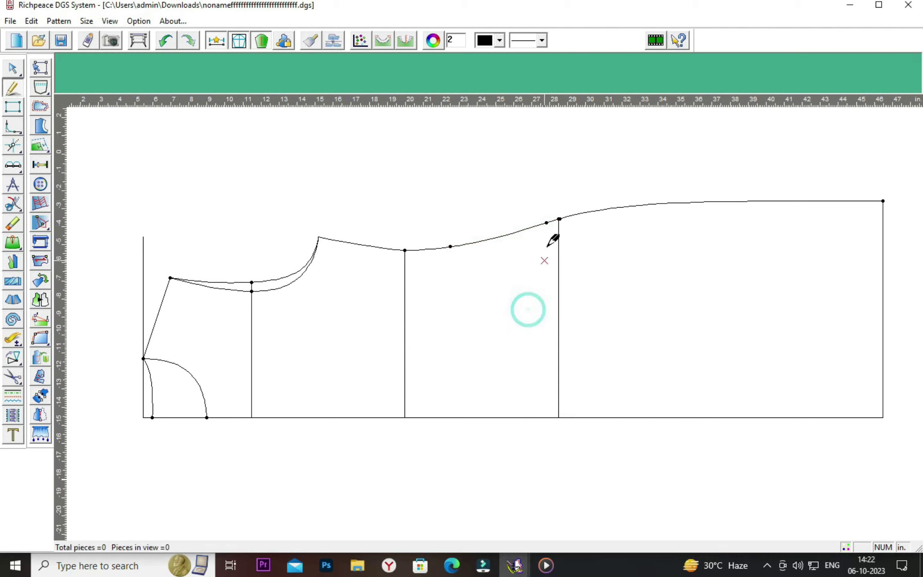
{"action": "left_click", "coordinate": [546, 222]}
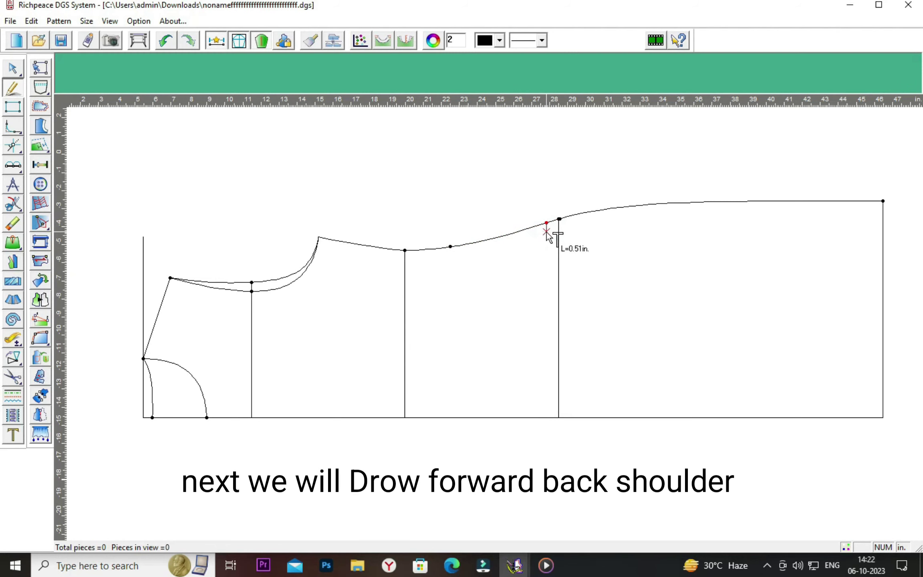
Draw short vertical notch marks at both pocket-opening points
{"action": "left_click", "coordinate": [546, 232]}
{"action": "left_click", "coordinate": [437, 307]}
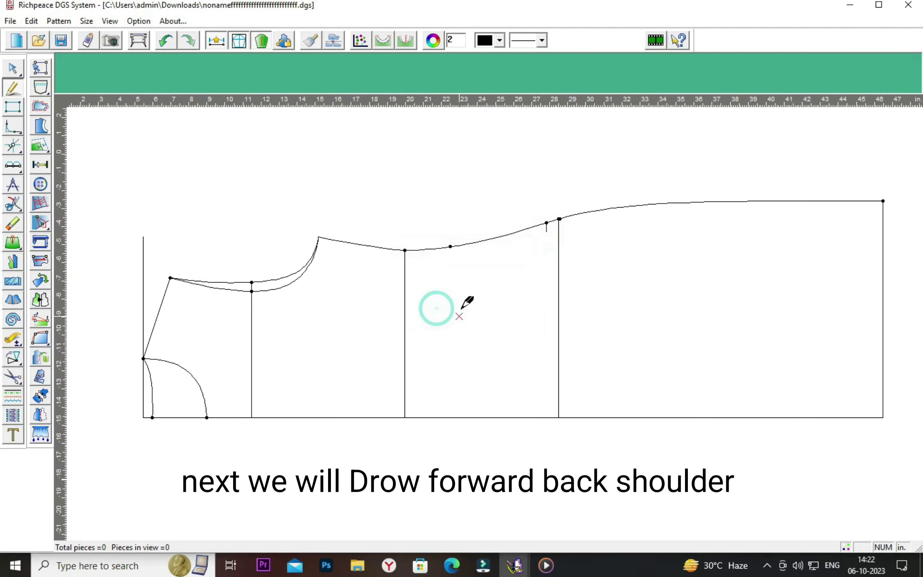
{"action": "left_click", "coordinate": [450, 246]}
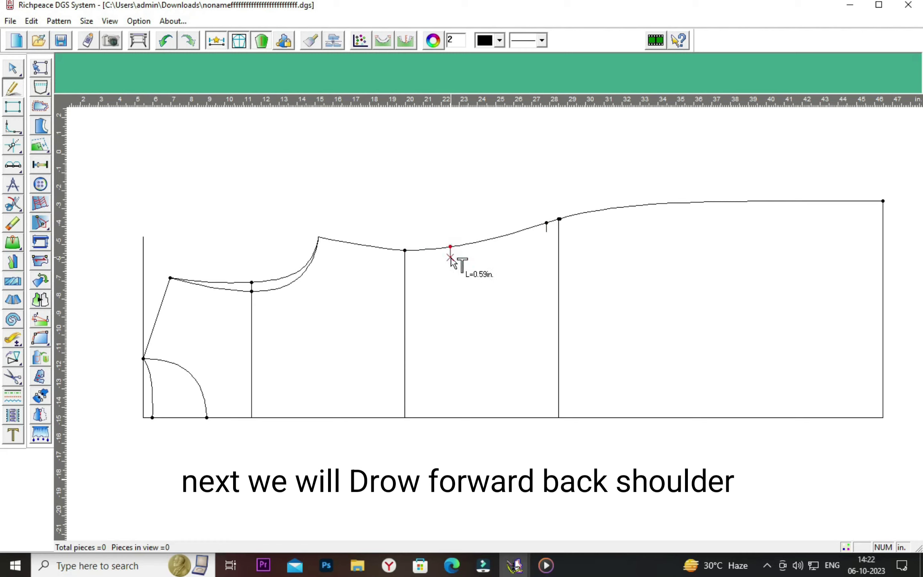
{"action": "left_click", "coordinate": [450, 257]}
{"action": "left_click", "coordinate": [492, 327]}
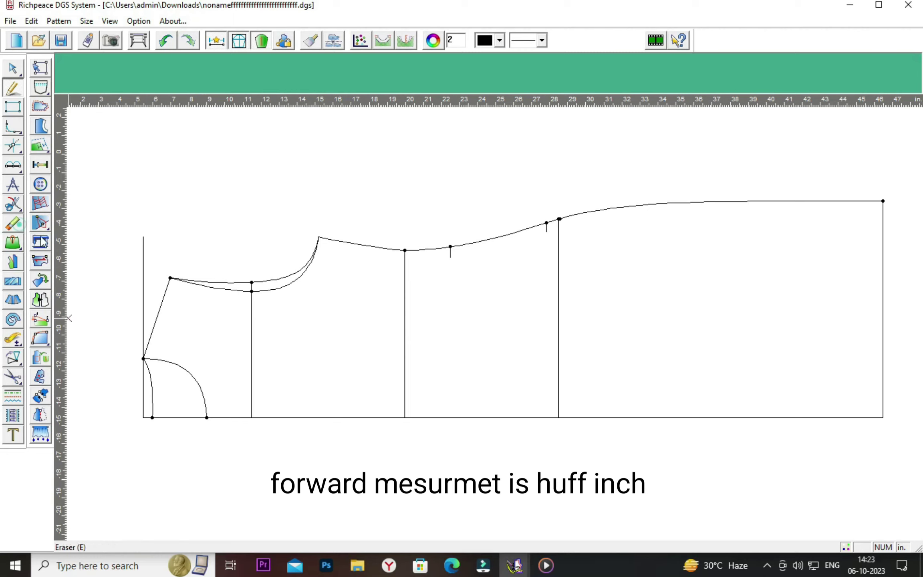
Erase the leftover left vertical draft line
{"action": "left_click", "coordinate": [12, 223]}
{"action": "left_click", "coordinate": [144, 263]}
{"action": "key", "text": "Delete"}
{"action": "right_click", "coordinate": [150, 256]}
{"action": "left_click", "coordinate": [148, 250]}
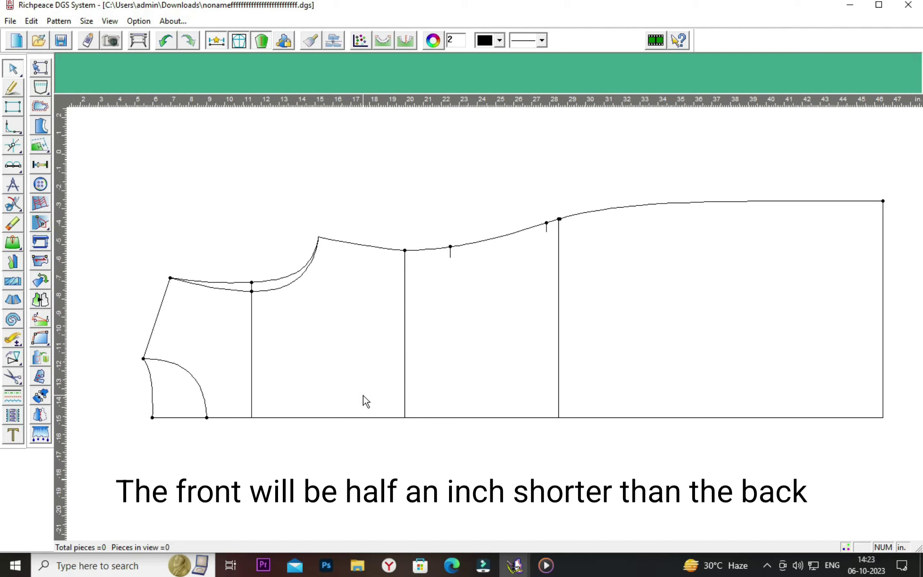
Offset a line 0.5 inch inside the slanted top-left edge
{"action": "scroll", "coordinate": [365, 401], "scroll_direction": "up", "scroll_amount": 2}
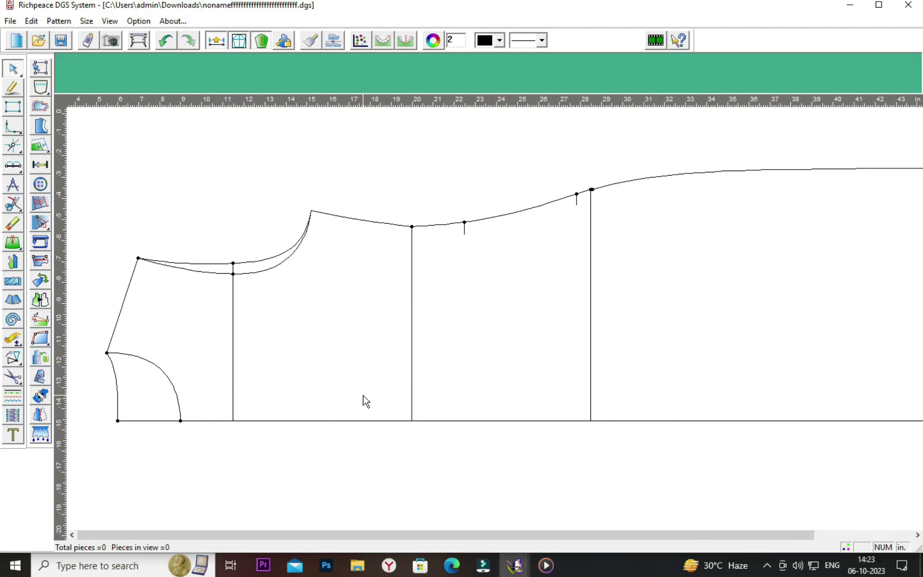
{"action": "key", "text": "Left"}
{"action": "key", "text": "Left"}
{"action": "key", "text": "Down"}
{"action": "scroll", "coordinate": [366, 401], "scroll_direction": "up", "scroll_amount": 1}
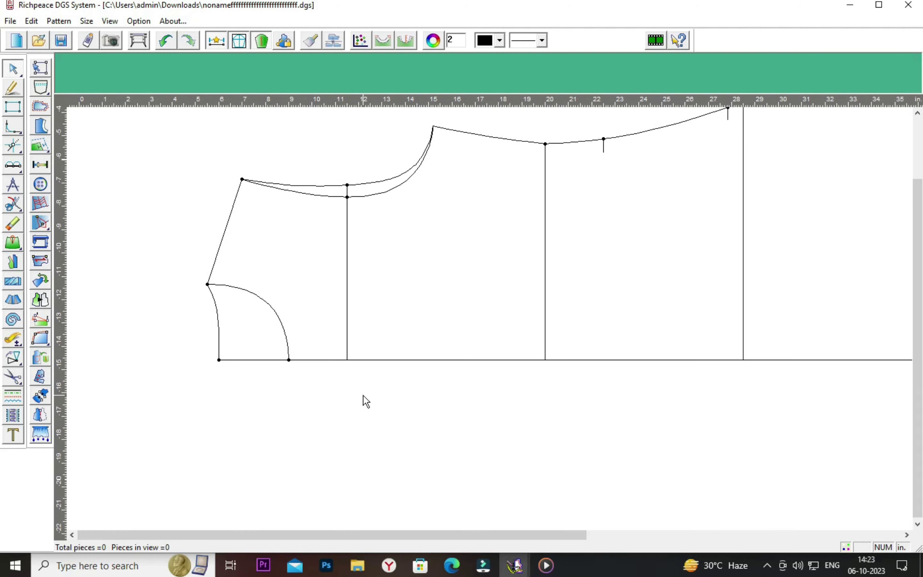
{"action": "scroll", "coordinate": [366, 400], "scroll_direction": "up", "scroll_amount": 1}
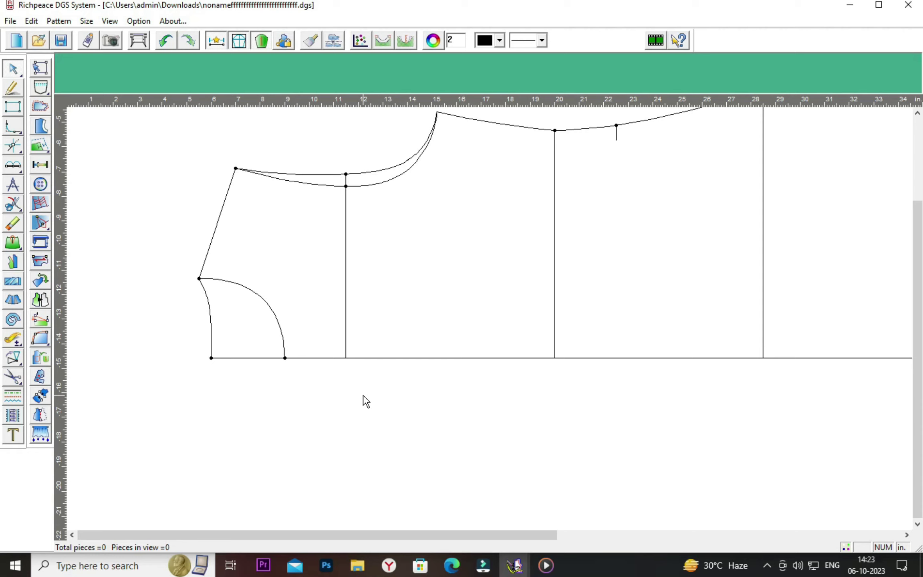
{"action": "key", "text": "Up"}
{"action": "left_click", "coordinate": [10, 92]}
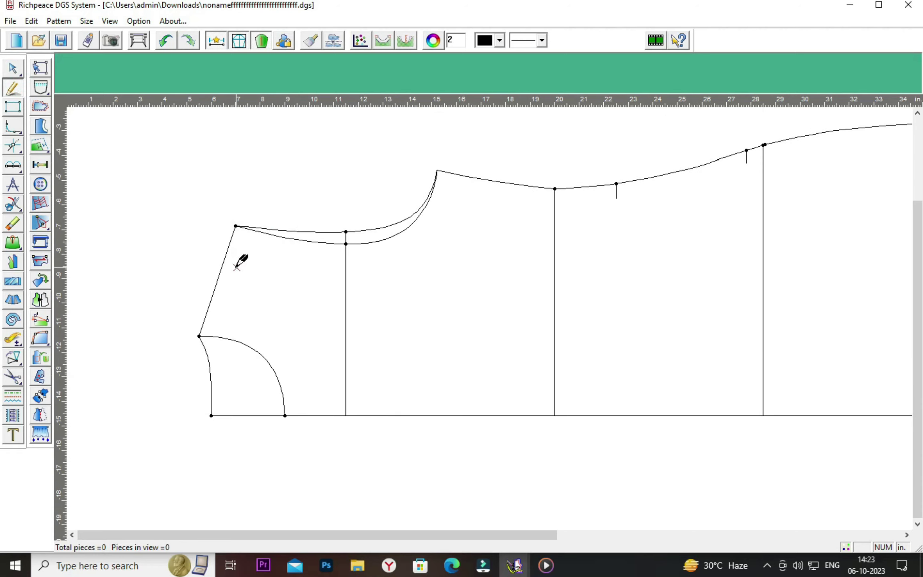
{"action": "left_click", "coordinate": [225, 258]}
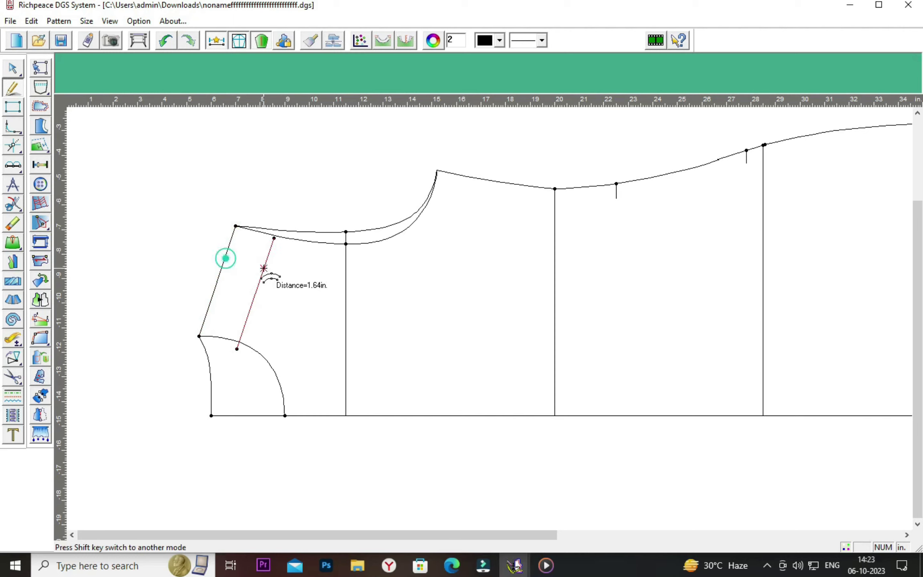
{"action": "left_click", "coordinate": [244, 263]}
{"action": "type", "text": "0.79"}
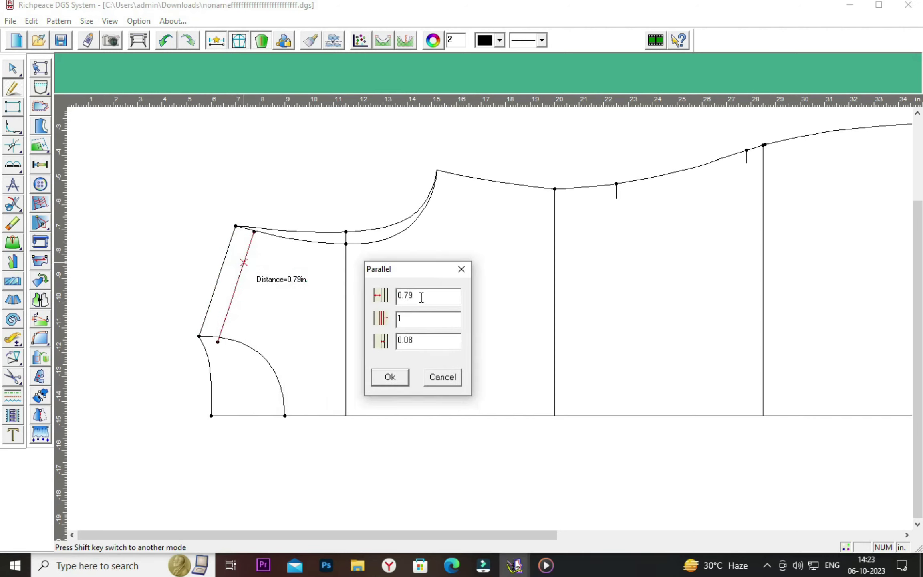
{"action": "key", "text": "BackSpace"}
{"action": "key", "text": "BackSpace"}
{"action": "type", "text": "5"}
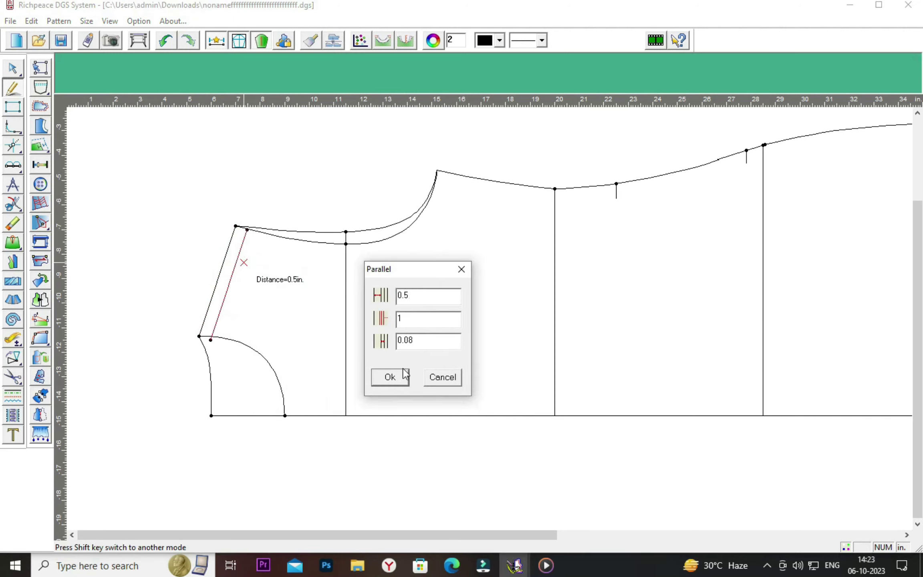
{"action": "left_click", "coordinate": [406, 374]}
Erase the stray construction point at the curve end
{"action": "right_click", "coordinate": [269, 320]}
{"action": "left_click", "coordinate": [278, 330]}
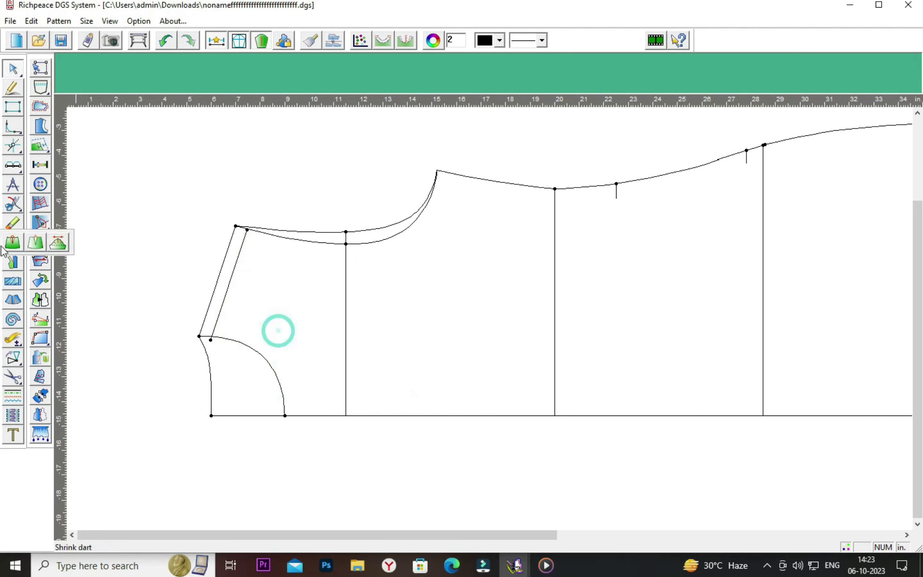
{"action": "left_click", "coordinate": [13, 223]}
{"action": "left_click", "coordinate": [197, 335]}
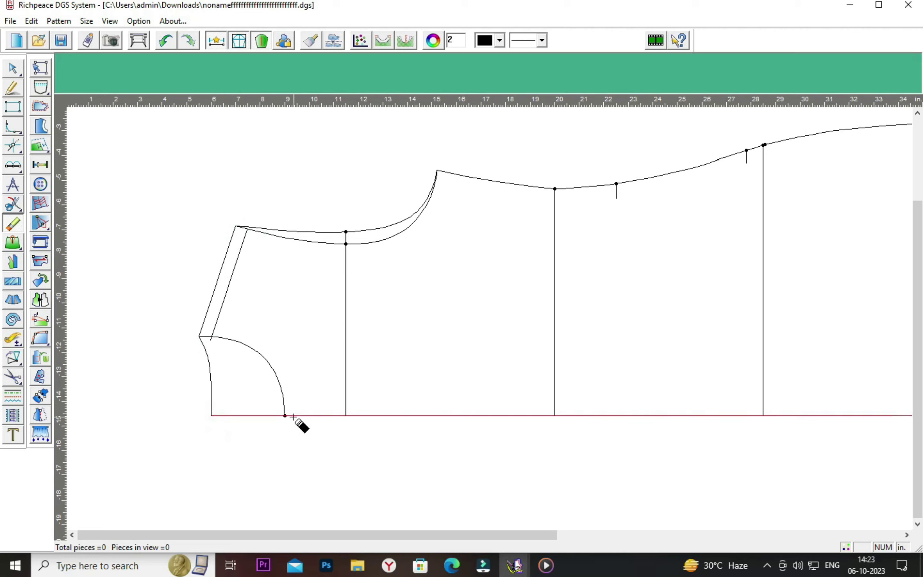
{"action": "left_click", "coordinate": [285, 416]}
{"action": "right_click", "coordinate": [309, 307]}
{"action": "left_click", "coordinate": [324, 319]}
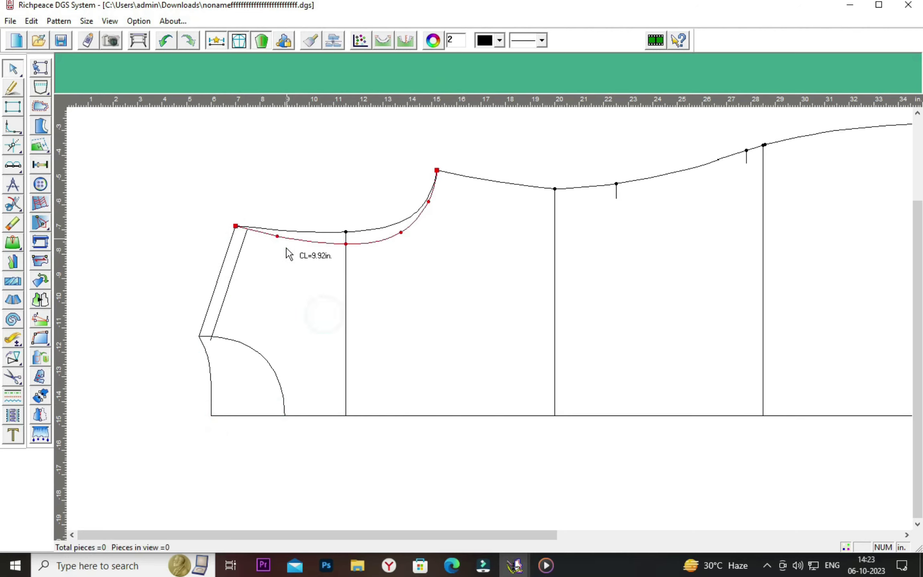
{"action": "left_click", "coordinate": [212, 336]}
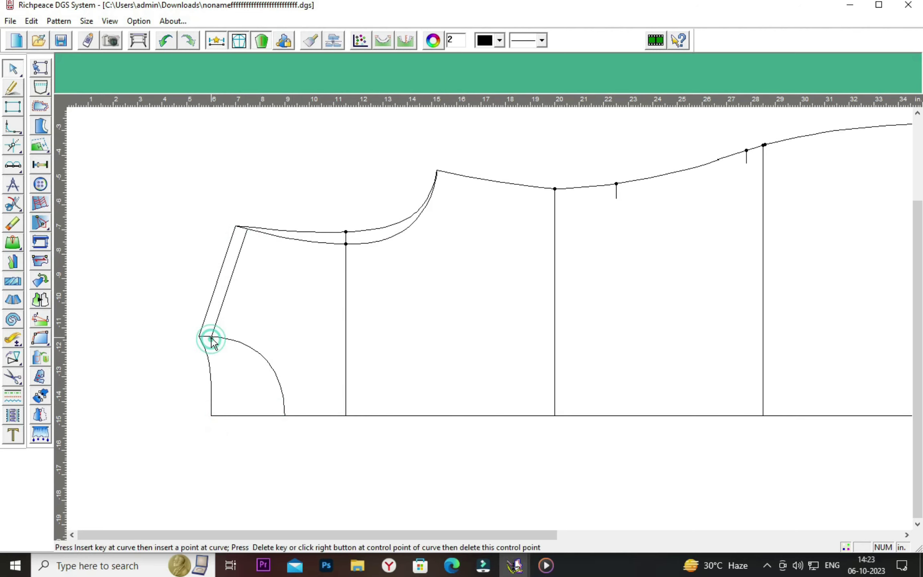
{"action": "left_click", "coordinate": [213, 336]}
{"action": "left_click", "coordinate": [271, 319]}
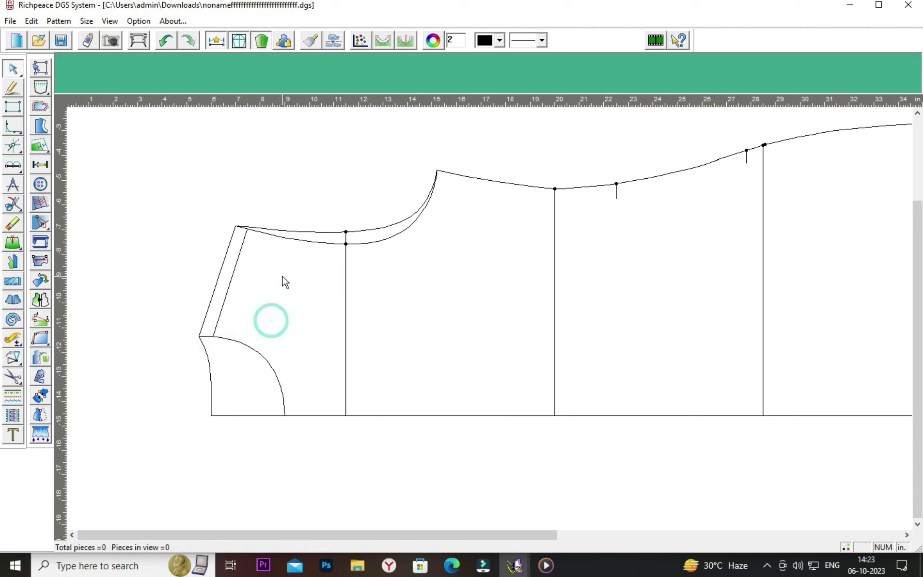
{"action": "right_click", "coordinate": [264, 255]}
{"action": "left_click", "coordinate": [301, 269]}
{"action": "left_click_drag", "start_coordinate": [229, 199], "coordinate": [262, 241]}
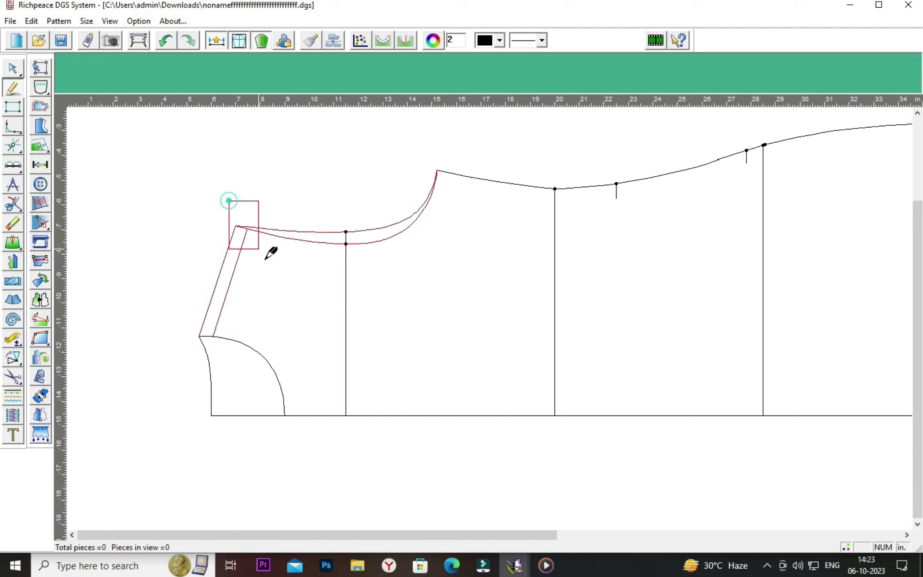
{"action": "right_click", "coordinate": [263, 234]}
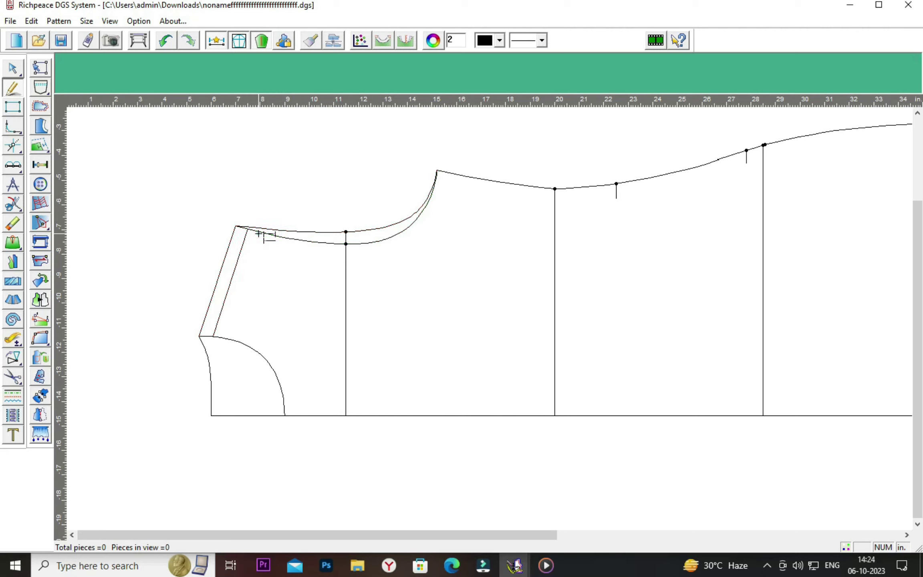
{"action": "left_click_drag", "start_coordinate": [191, 316], "coordinate": [229, 343]}
{"action": "right_click", "coordinate": [228, 340]}
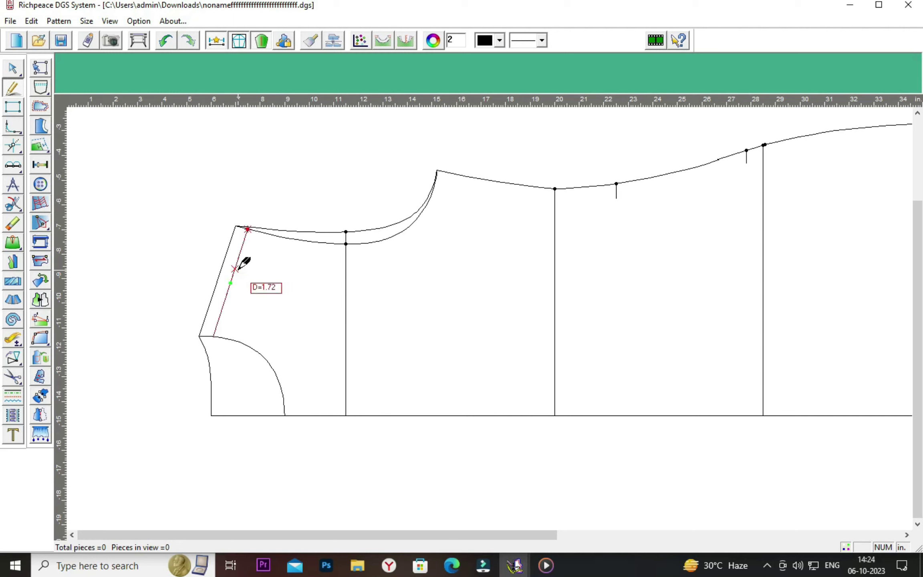
{"action": "left_click", "coordinate": [236, 267]}
Create a parallel hem allowance line 1 inch from the sleeve edge
{"action": "left_click", "coordinate": [204, 266]}
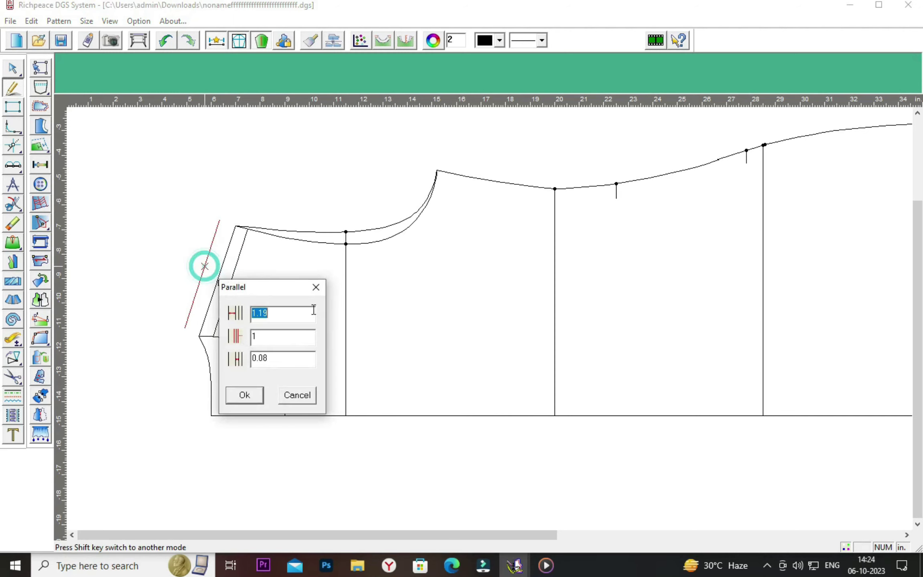
{"action": "left_click_drag", "start_coordinate": [265, 278], "coordinate": [422, 264]}
{"action": "left_click", "coordinate": [429, 292]}
{"action": "key", "text": "BackSpace"}
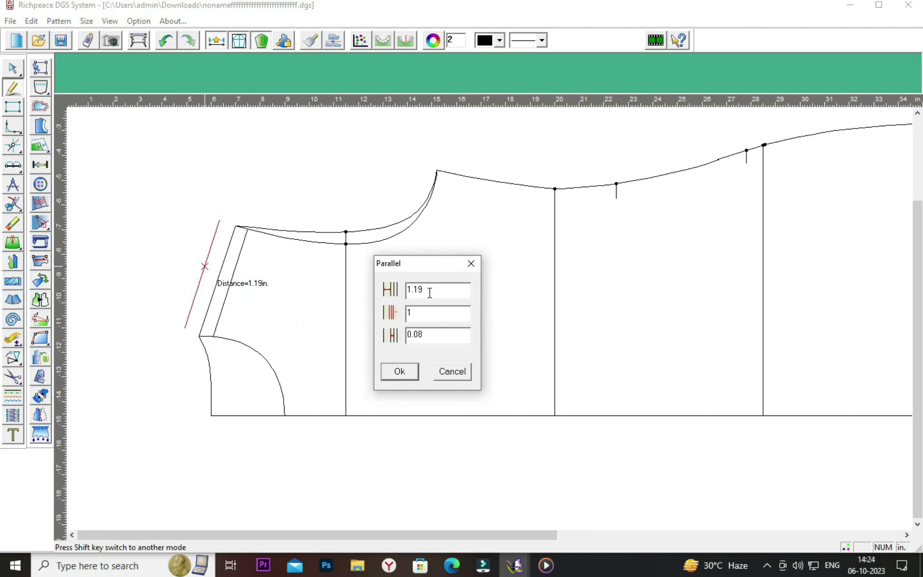
{"action": "key", "text": "BackSpace"}
{"action": "key", "text": "BackSpace"}
{"action": "left_click", "coordinate": [406, 373]}
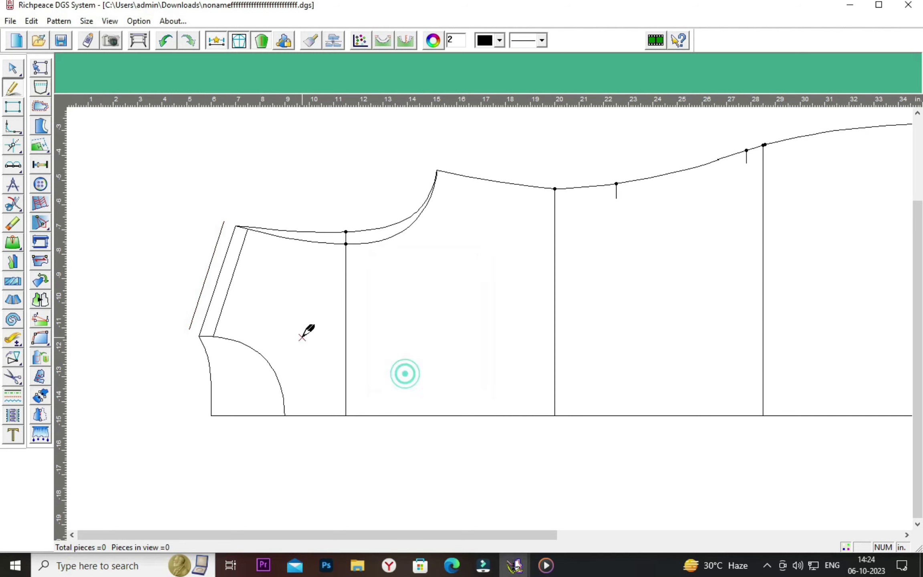
Close the allowance's lower and upper ends with short lines
{"action": "left_click", "coordinate": [190, 330]}
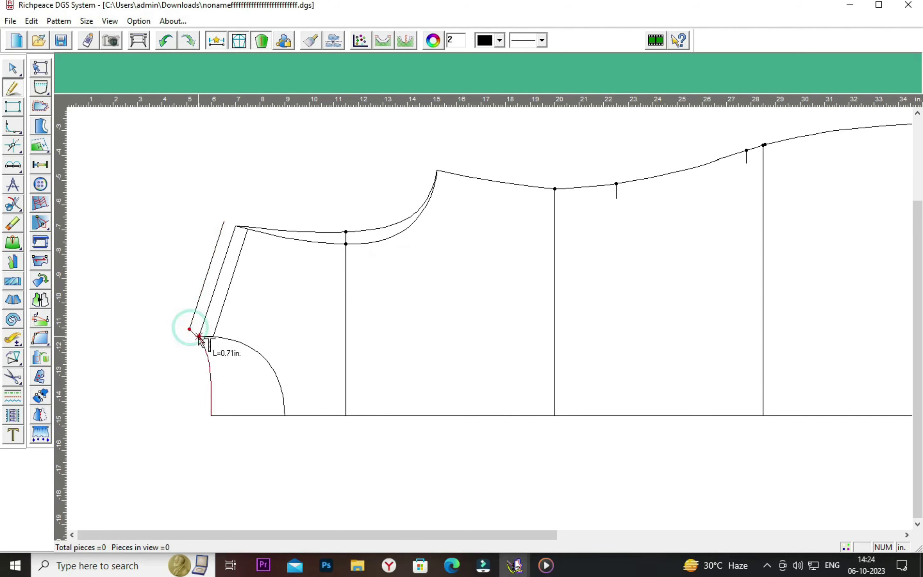
{"action": "left_click", "coordinate": [199, 336]}
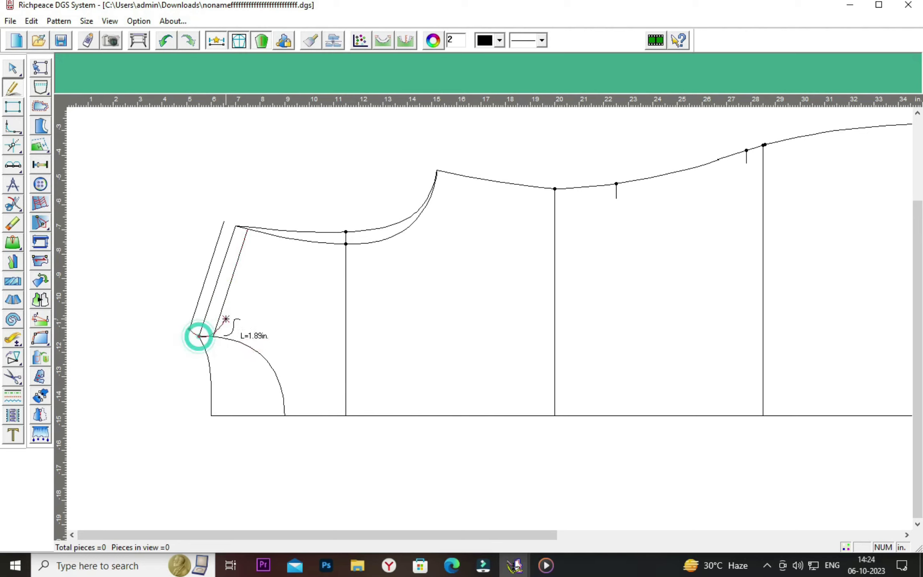
{"action": "left_click", "coordinate": [224, 221]}
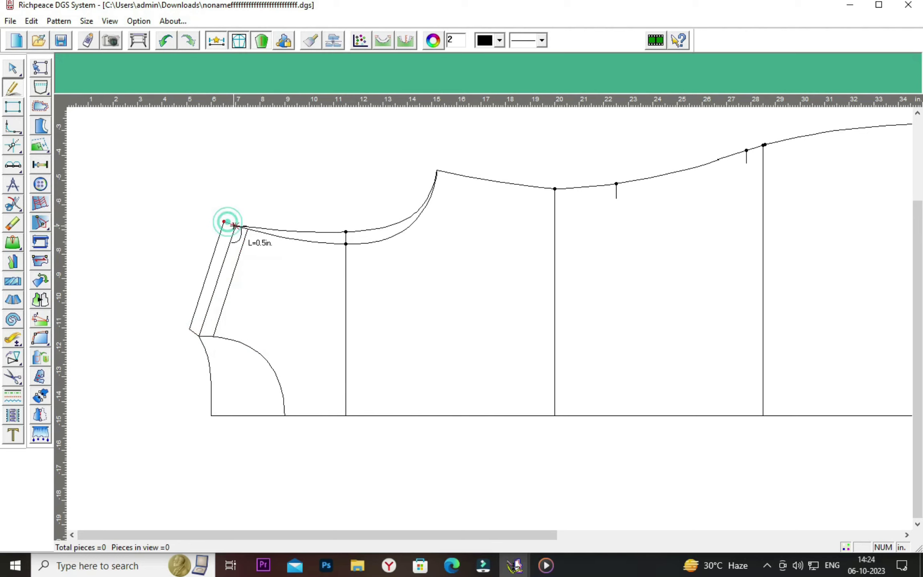
{"action": "left_click", "coordinate": [237, 227]}
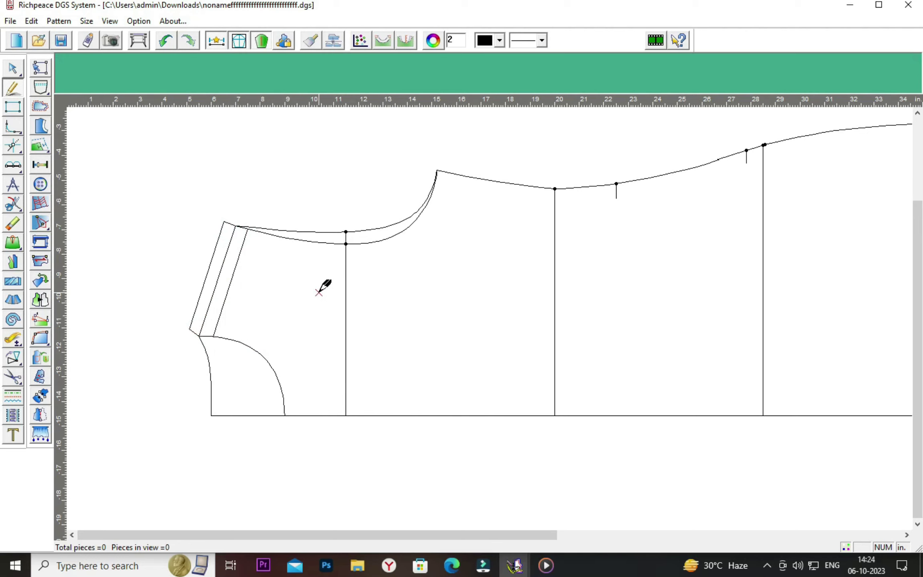
Cut the armhole and neck curves at the sleeve-edge lines, then erase the stub by the armhole
{"action": "scroll", "coordinate": [319, 292], "scroll_direction": "up", "scroll_amount": 3}
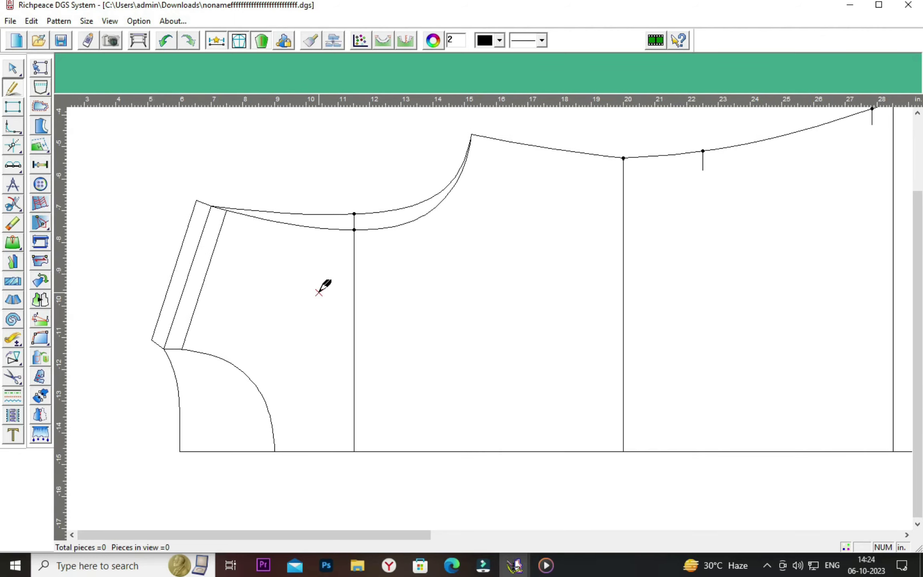
{"action": "left_click", "coordinate": [12, 205]}
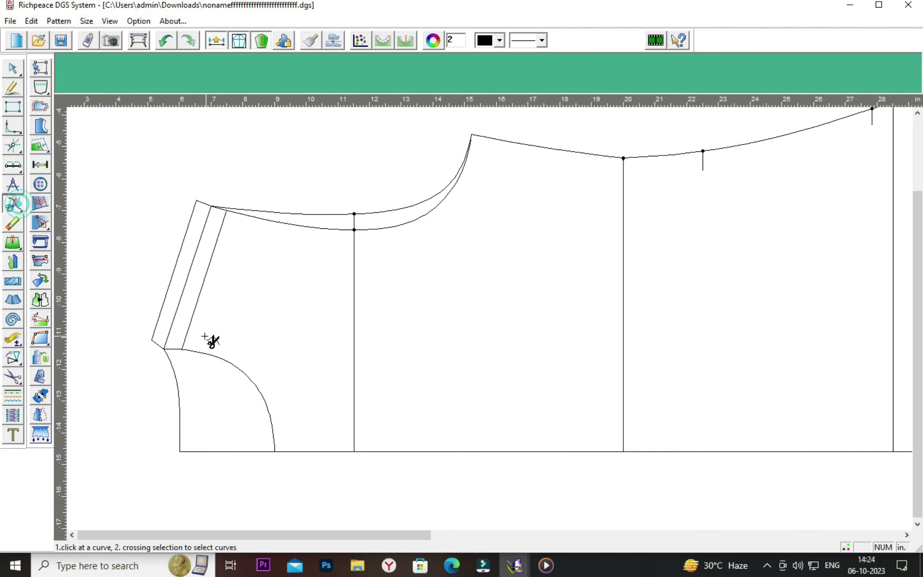
{"action": "left_click", "coordinate": [187, 352]}
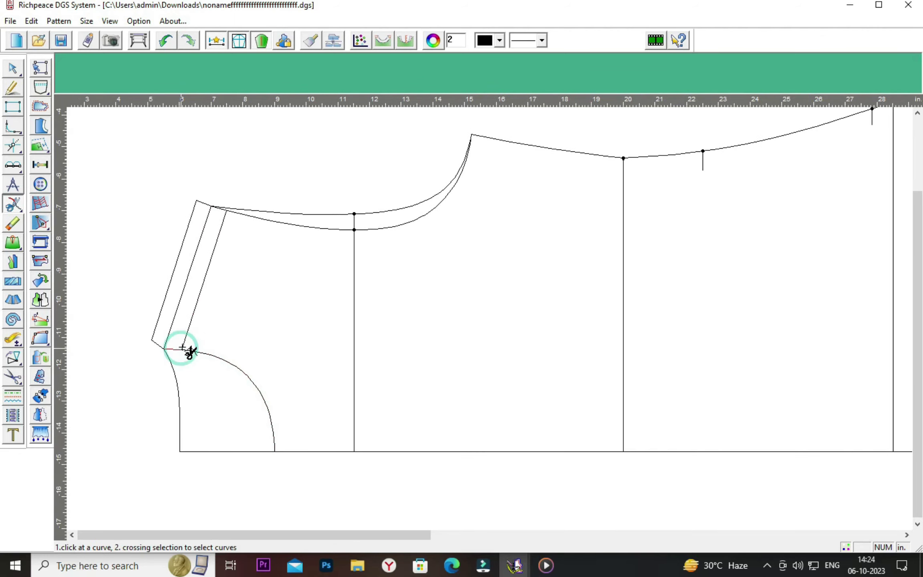
{"action": "left_click", "coordinate": [233, 214]}
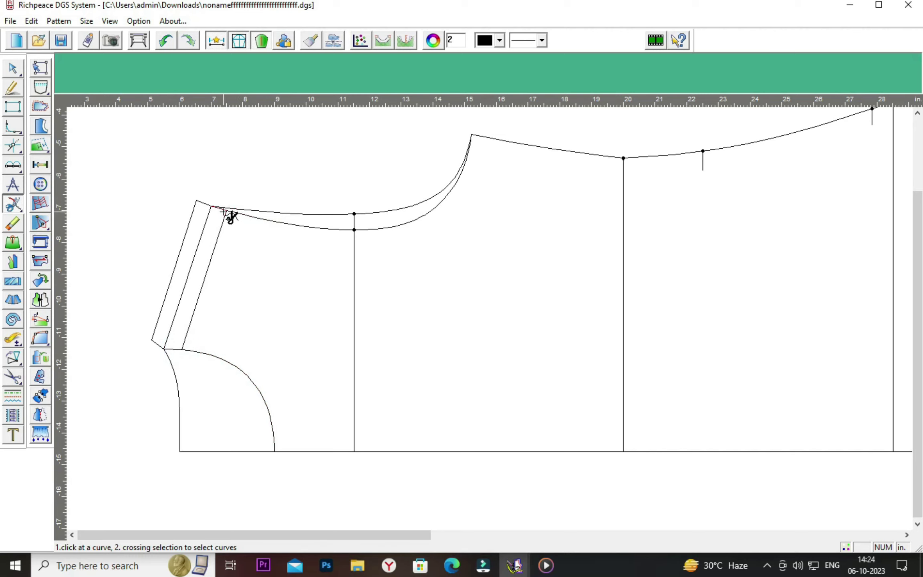
{"action": "left_click", "coordinate": [12, 224]}
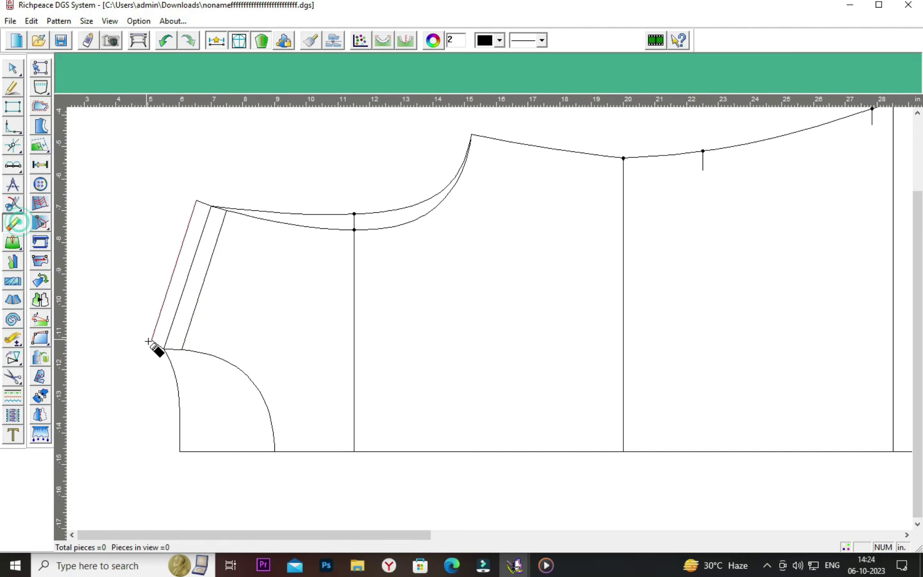
{"action": "left_click", "coordinate": [171, 347]}
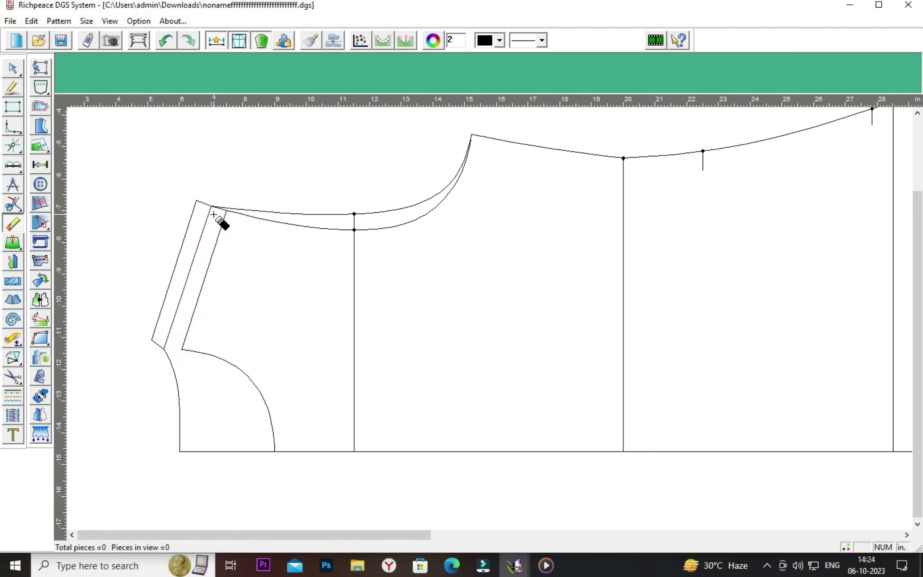
Nudge the inner sleeve-edge line's top end down with a small vertical offset of 1
{"action": "right_click", "coordinate": [256, 246]}
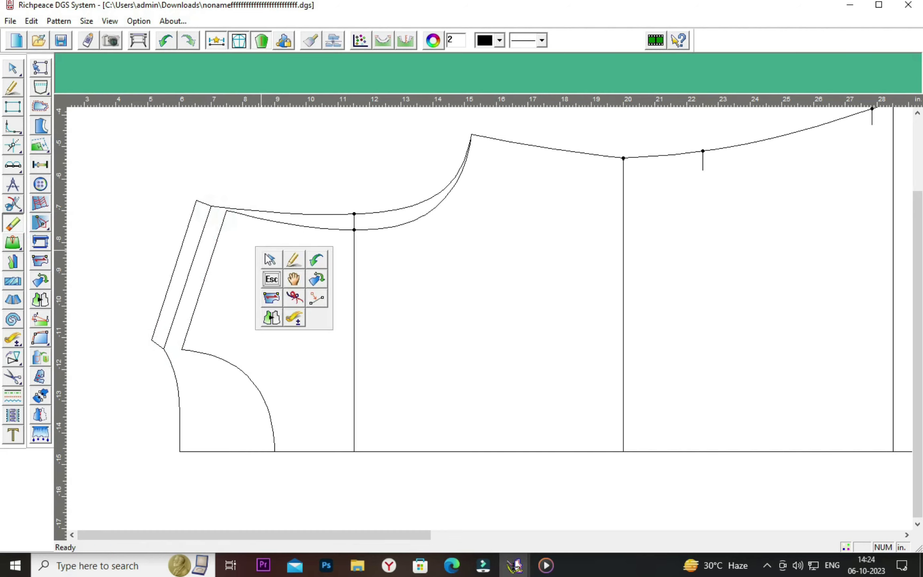
{"action": "right_click", "coordinate": [236, 242]}
{"action": "left_click", "coordinate": [243, 249]}
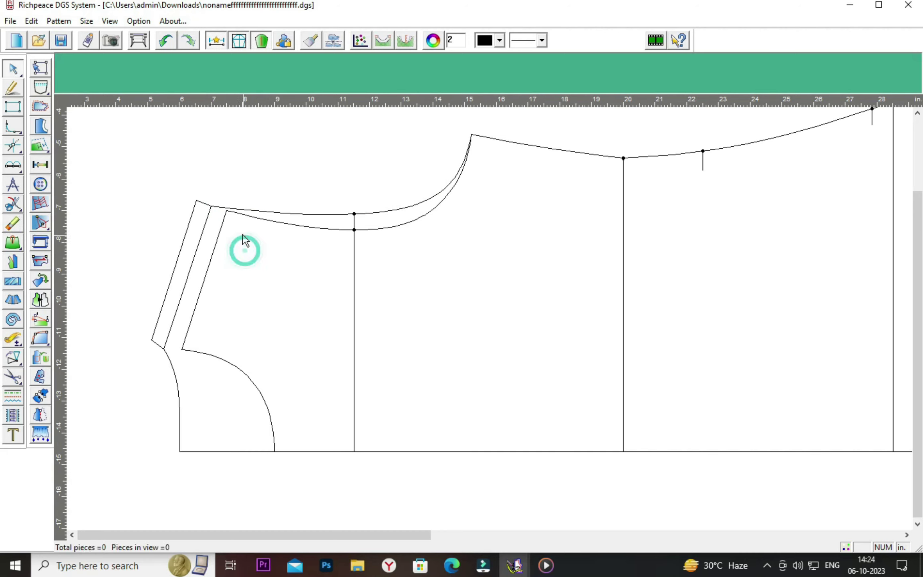
{"action": "left_click", "coordinate": [258, 286]}
{"action": "left_click", "coordinate": [321, 361]}
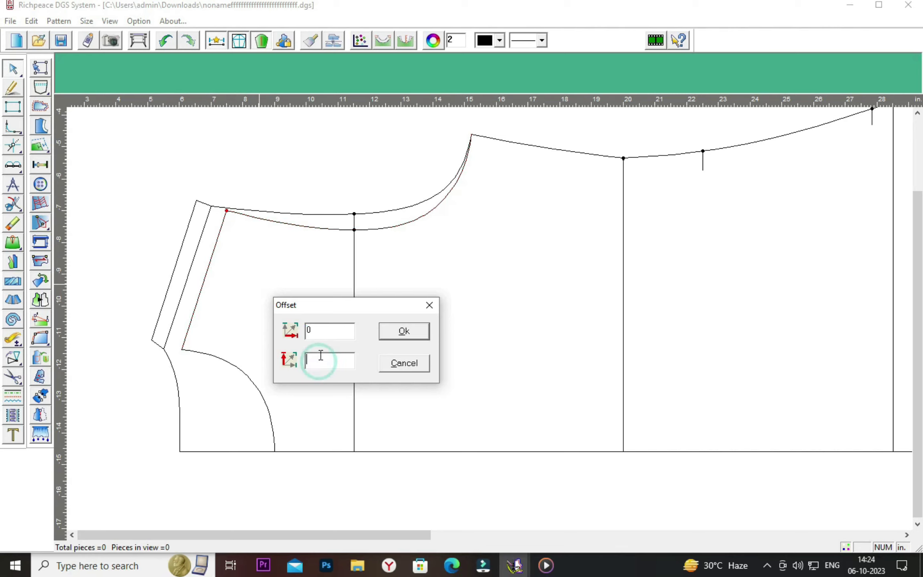
{"action": "key", "text": "BackSpace"}
{"action": "type", "text": "1"}
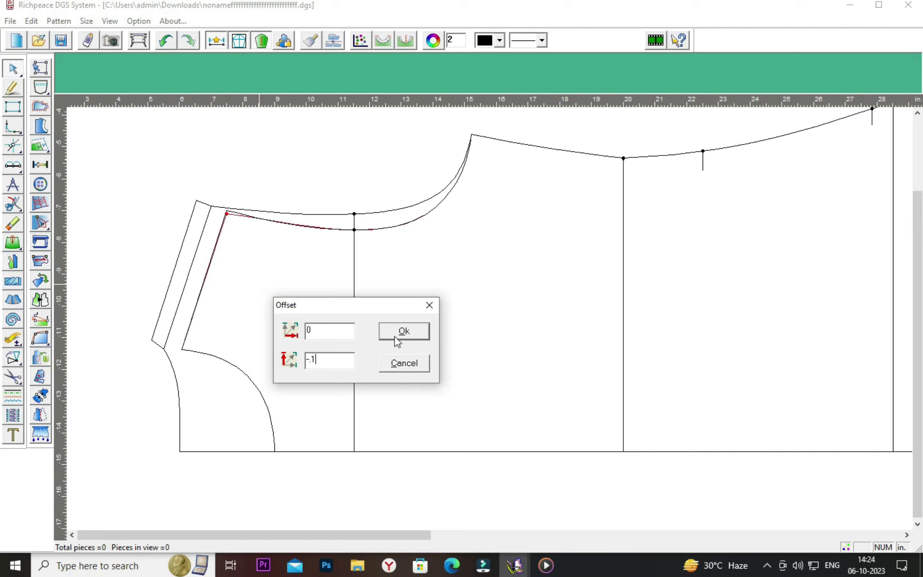
{"action": "left_click", "coordinate": [395, 339]}
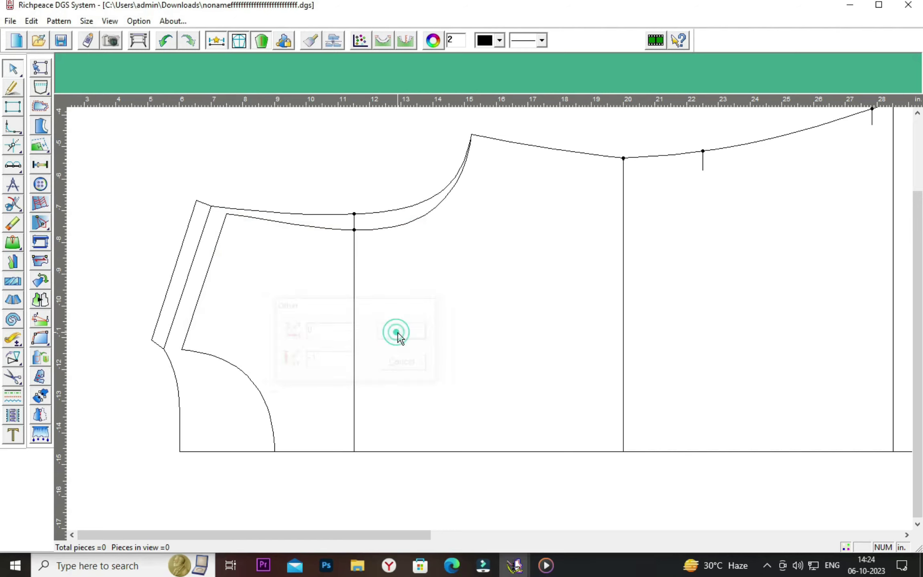
Commit the adjusted inner line and check the upper neck curve's length
{"action": "left_click", "coordinate": [264, 220]}
{"action": "left_click", "coordinate": [267, 238]}
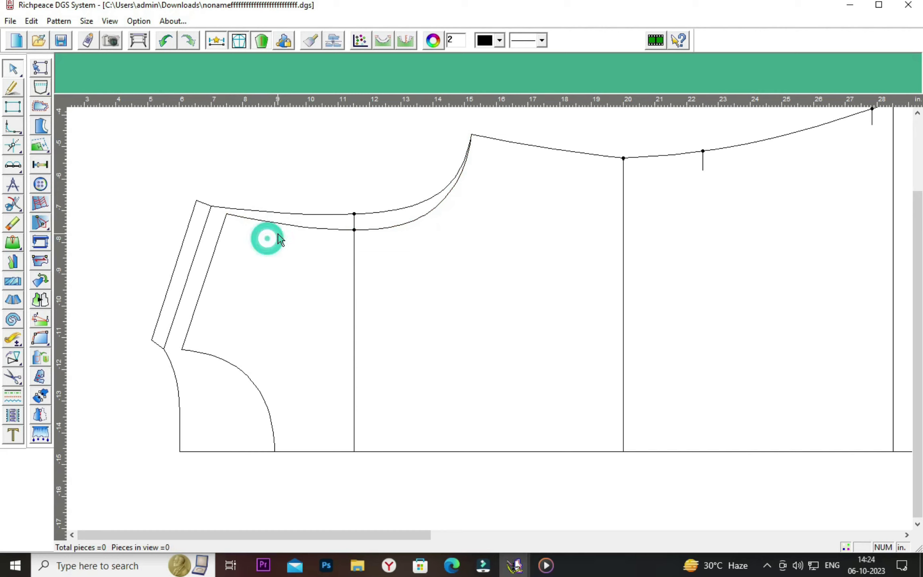
{"action": "left_click", "coordinate": [255, 213]}
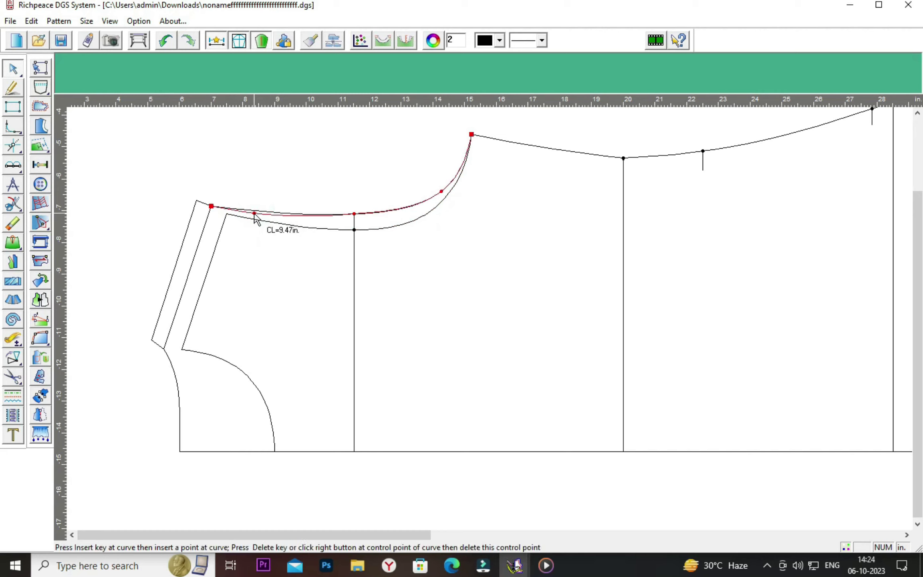
{"action": "right_click", "coordinate": [263, 186]}
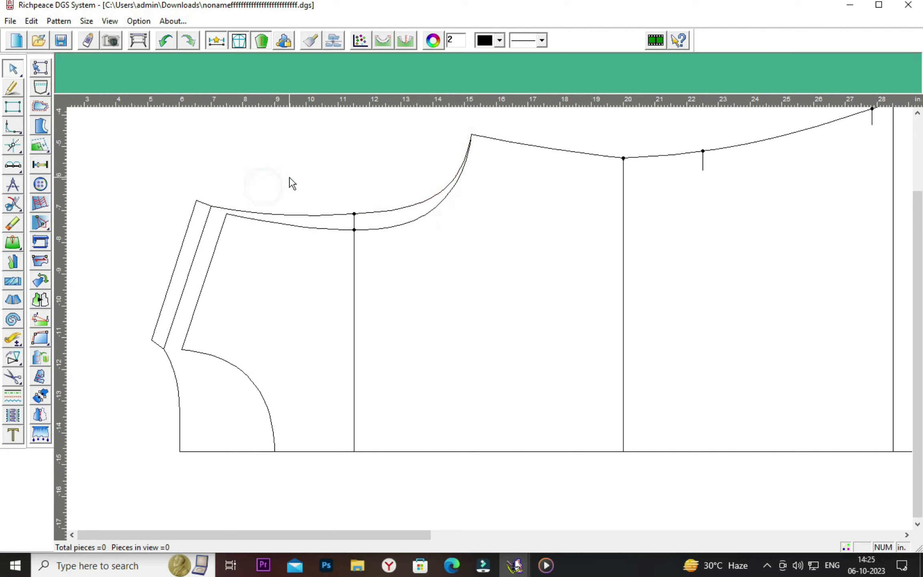
Lower the outer sleeve-edge line's top end with a -.1 vertical offset
{"action": "left_click", "coordinate": [192, 185]}
{"action": "key", "text": "Return"}
{"action": "key", "text": "BackSpace"}
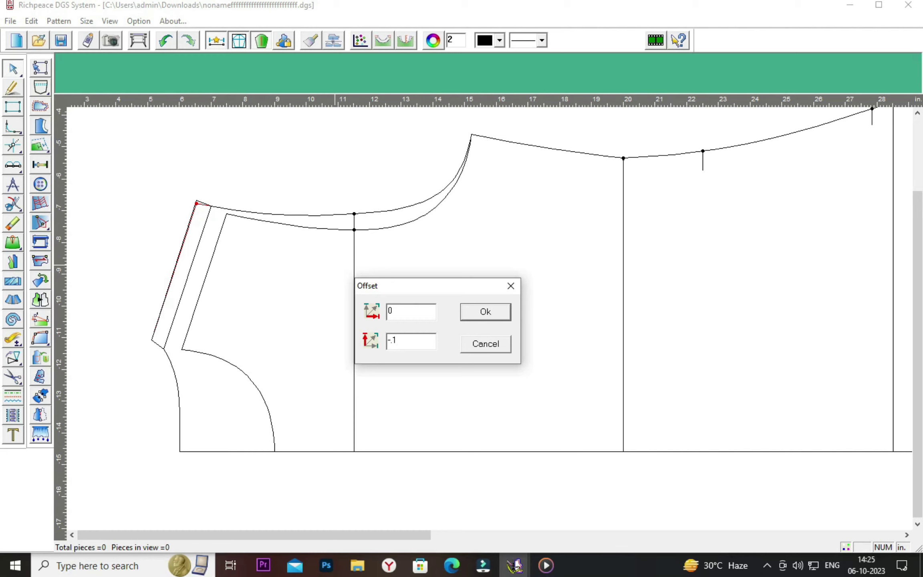
{"action": "left_click", "coordinate": [484, 316]}
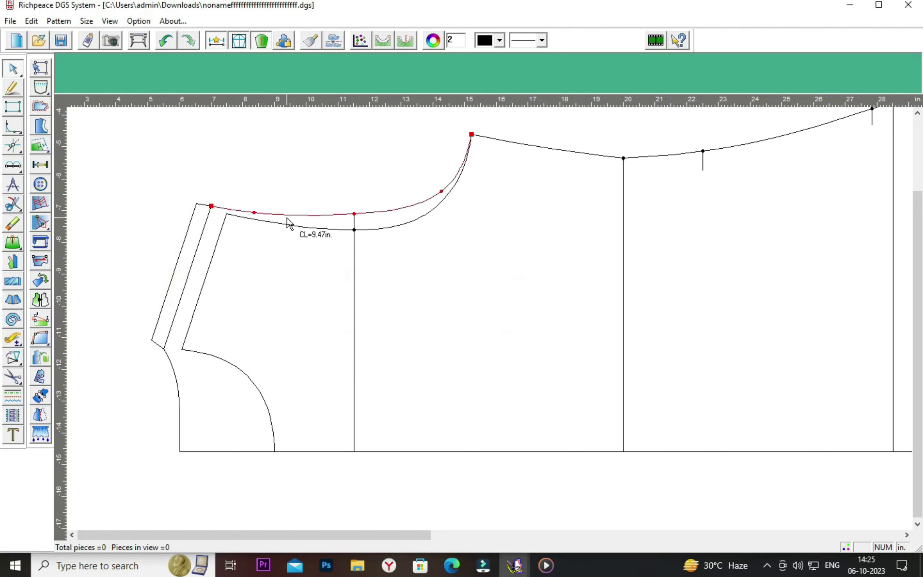
Compare the two neck curve lengths, about 9.48 and 9.4 inches
{"action": "left_click", "coordinate": [255, 212]}
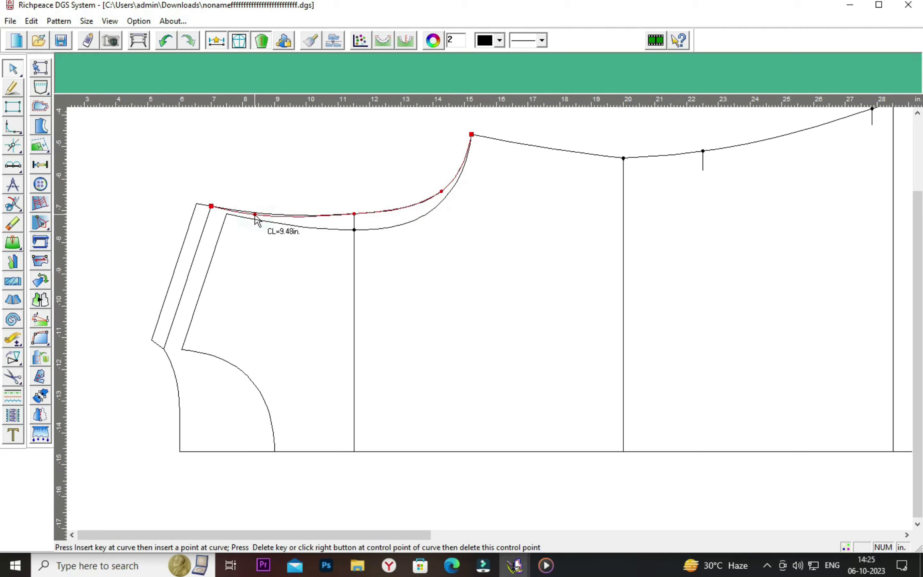
{"action": "left_click", "coordinate": [265, 196]}
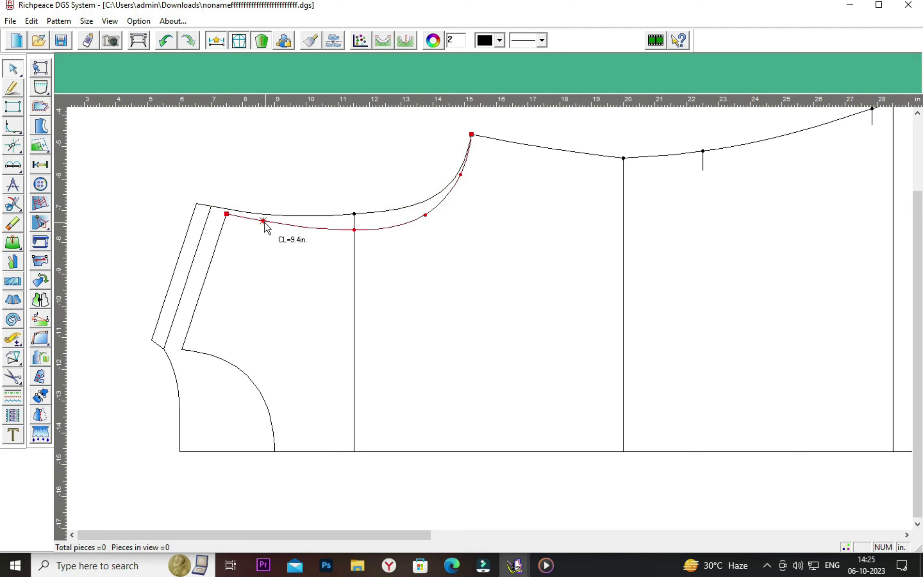
{"action": "left_click", "coordinate": [253, 211]}
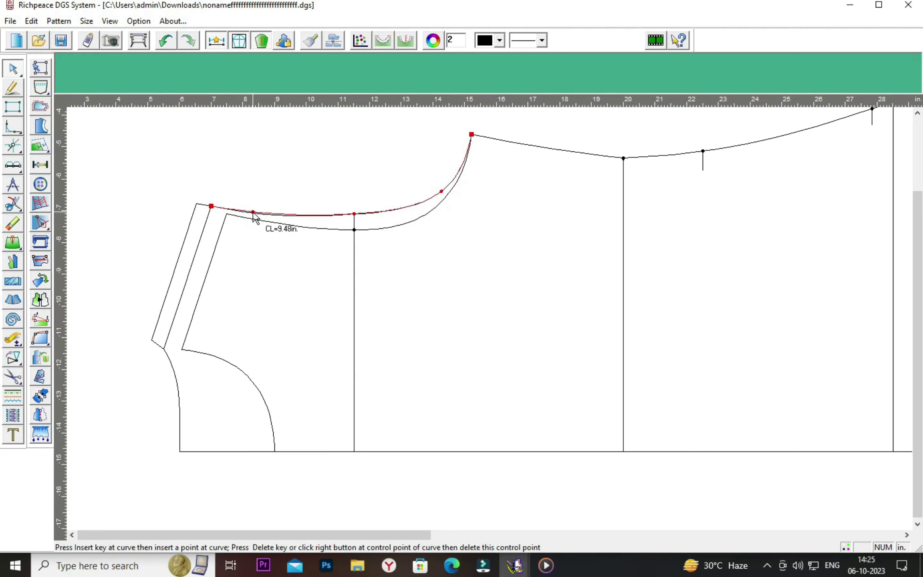
{"action": "left_click", "coordinate": [259, 198]}
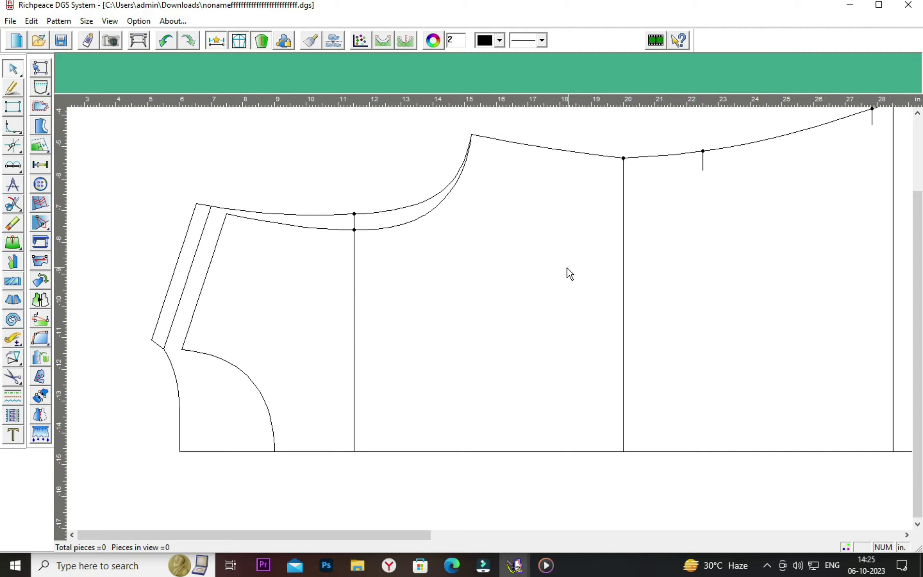
Add an extra point on the draft's right edge
{"action": "scroll", "coordinate": [491, 324], "scroll_direction": "down", "scroll_amount": 1}
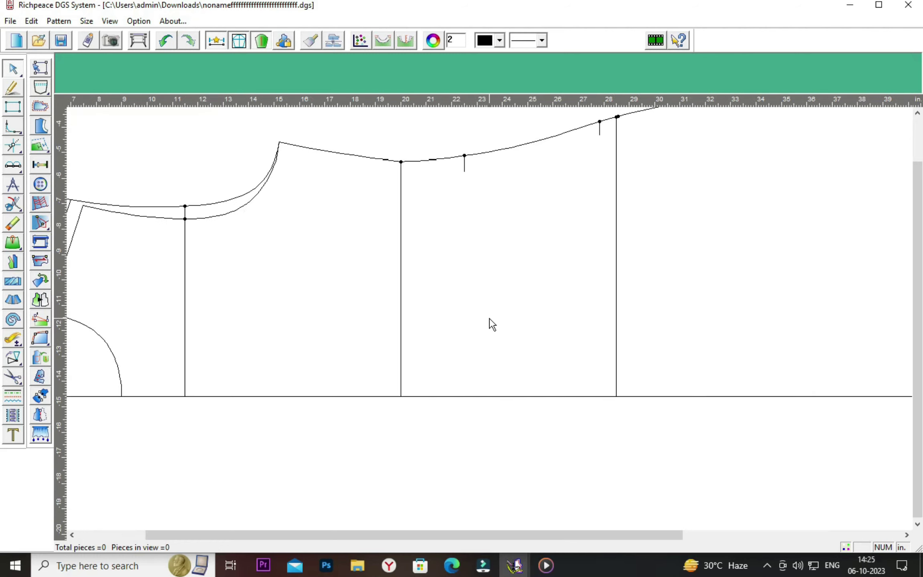
{"action": "scroll", "coordinate": [511, 321], "scroll_direction": "down", "scroll_amount": 1}
{"action": "scroll", "coordinate": [531, 316], "scroll_direction": "down", "scroll_amount": 1}
{"action": "scroll", "coordinate": [498, 331], "scroll_direction": "down", "scroll_amount": 1}
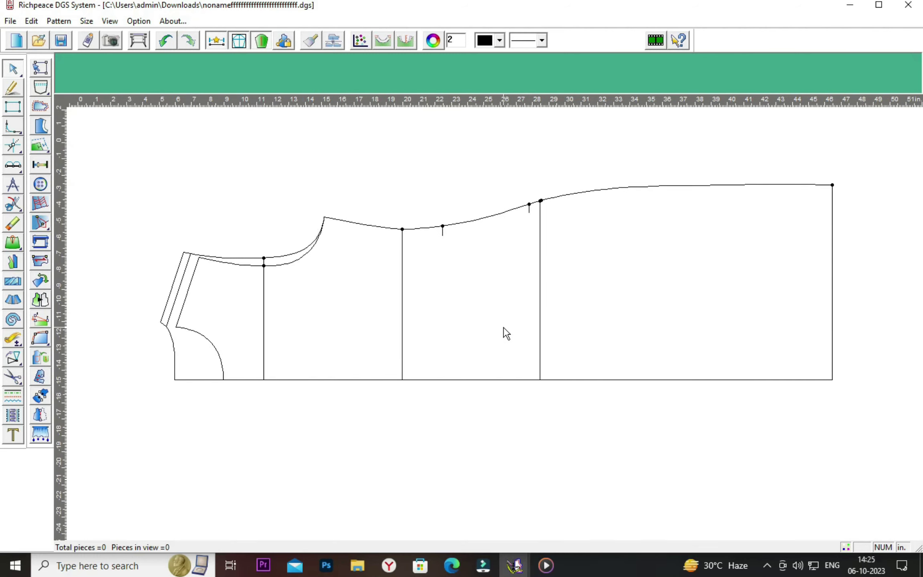
{"action": "key", "text": "f"}
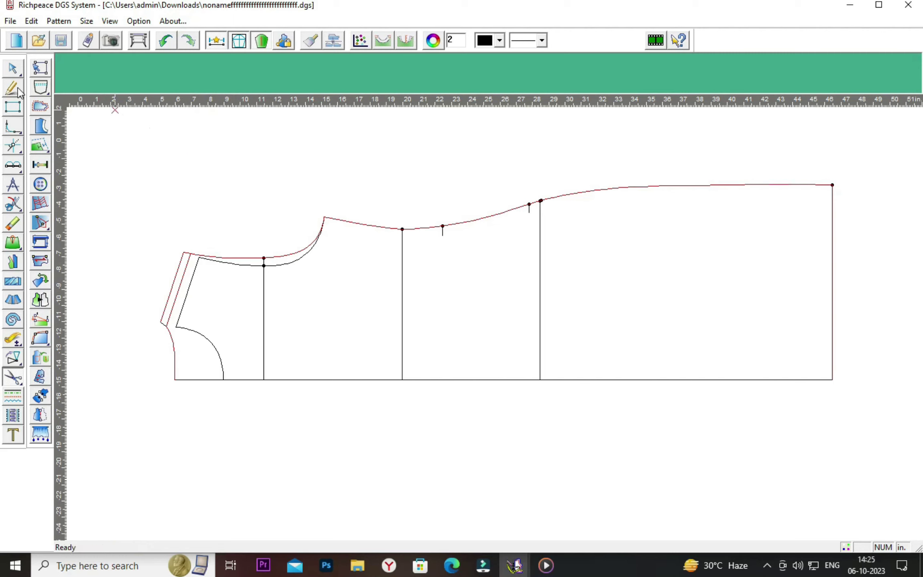
{"action": "right_click", "coordinate": [237, 153]}
{"action": "left_click", "coordinate": [261, 179]}
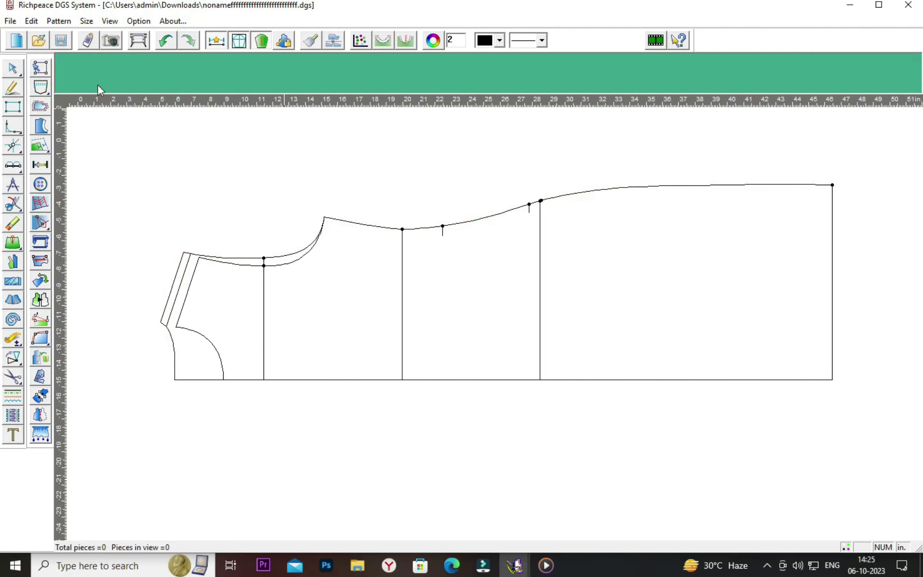
{"action": "left_click", "coordinate": [12, 71]}
{"action": "left_click", "coordinate": [17, 168]}
{"action": "left_click", "coordinate": [34, 167]}
{"action": "left_click", "coordinate": [833, 283]}
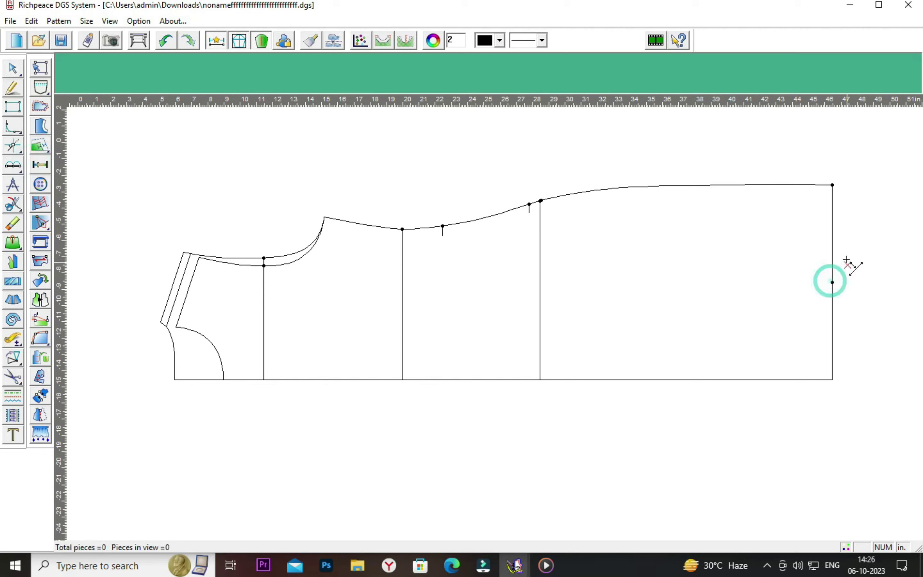
{"action": "right_click", "coordinate": [800, 171]}
{"action": "left_click", "coordinate": [801, 172]}
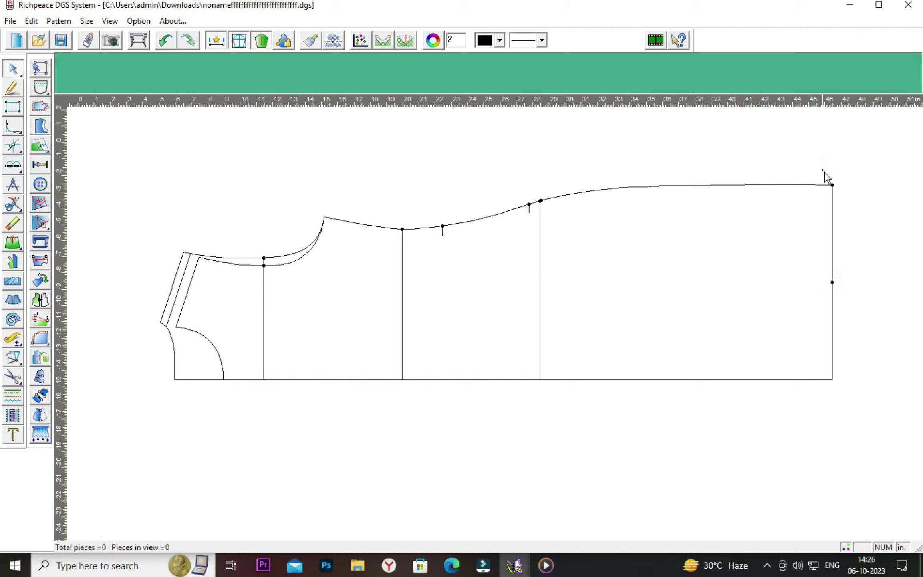
Pull the top-right corner inward with a .2 horizontal offset so the right edge slants
{"action": "right_click", "coordinate": [845, 202]}
{"action": "left_click_drag", "start_coordinate": [722, 213], "coordinate": [633, 246]}
{"action": "left_click", "coordinate": [623, 268]}
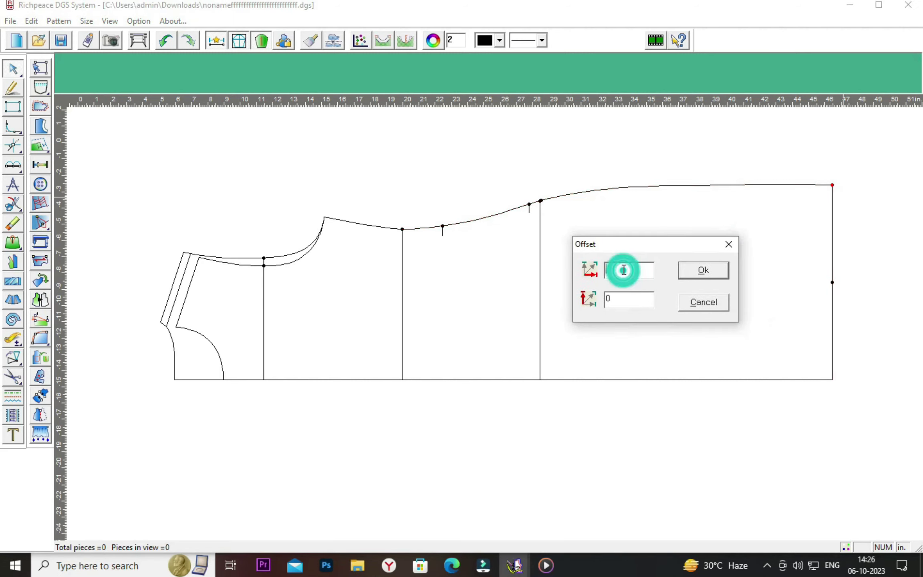
{"action": "key", "text": "BackSpace"}
{"action": "type", "text": ".25"}
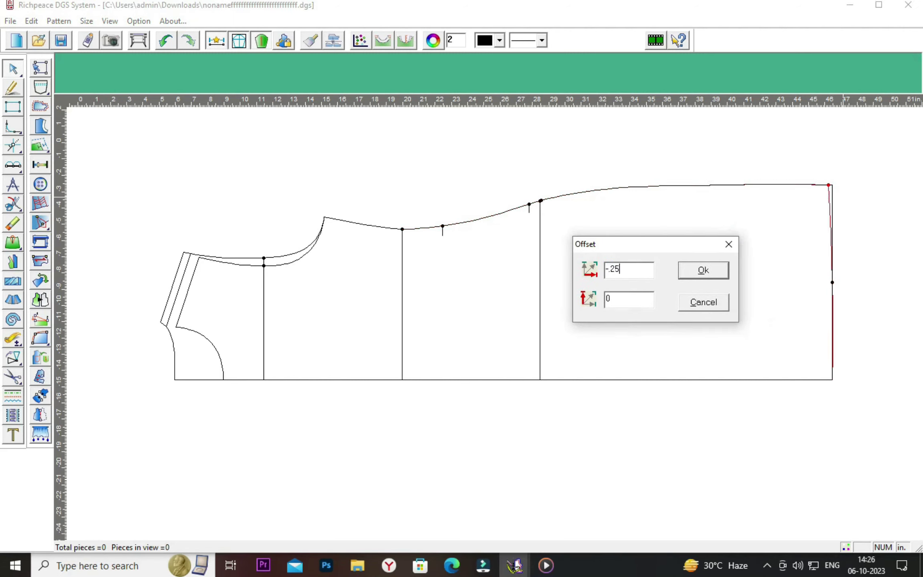
{"action": "left_click", "coordinate": [717, 268]}
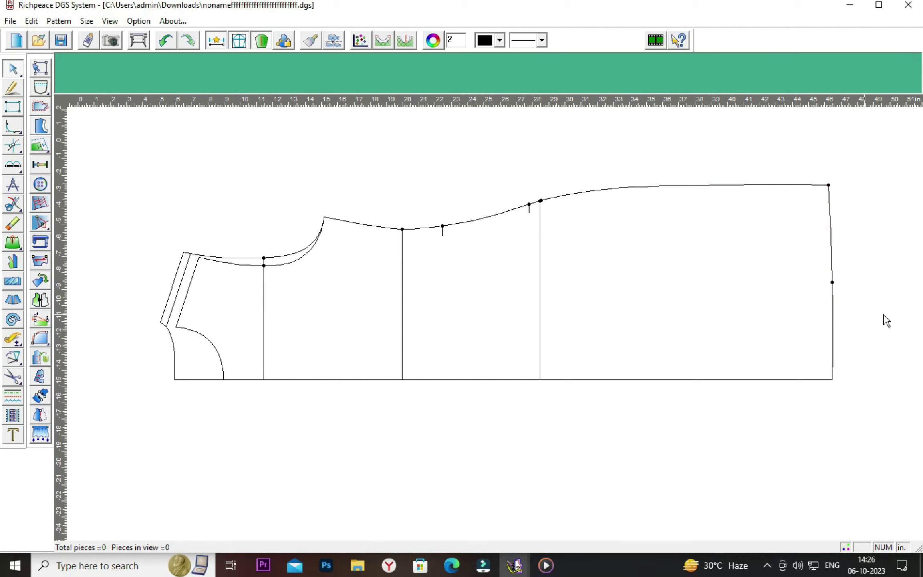
{"action": "left_click", "coordinate": [834, 322]}
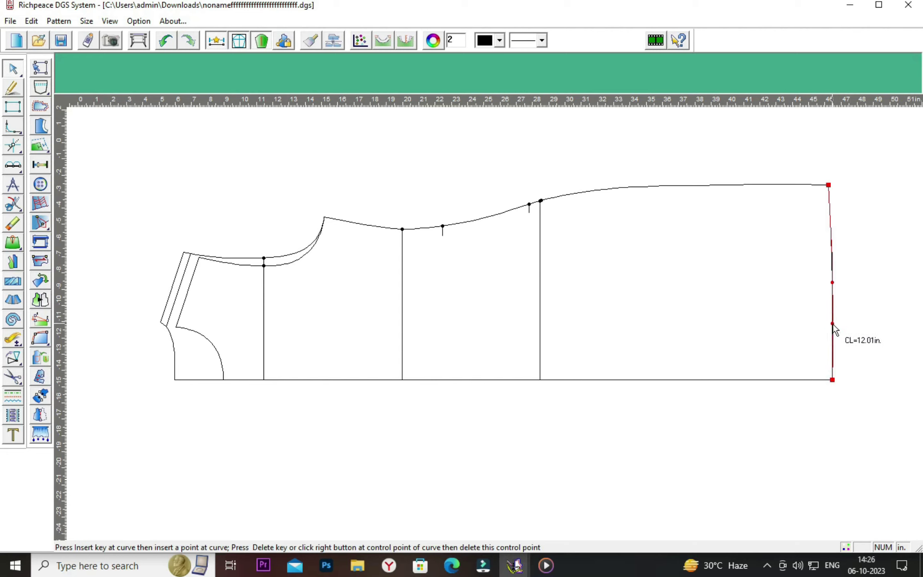
{"action": "left_click", "coordinate": [861, 315]}
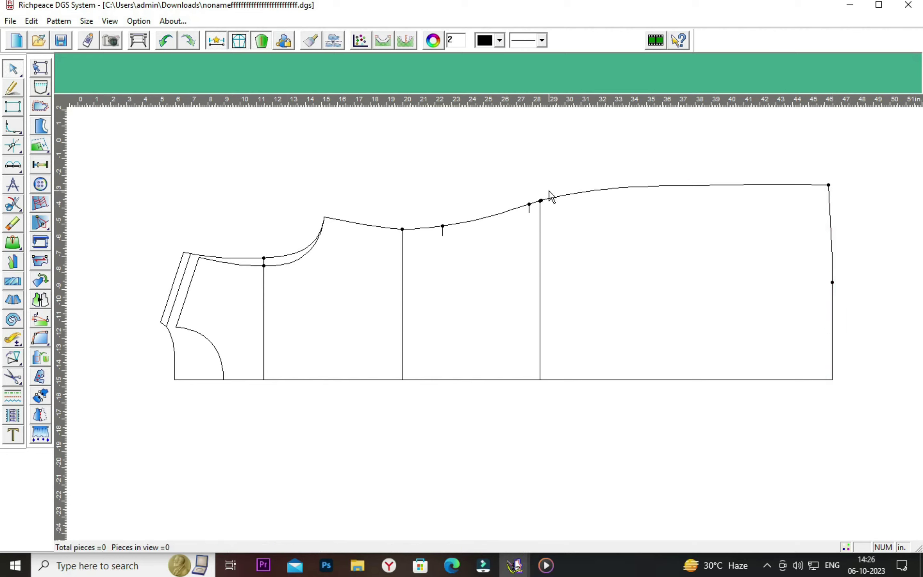
With Forfex, pick the right section's outline: the vertical line and the top curves
{"action": "left_click", "coordinate": [9, 380]}
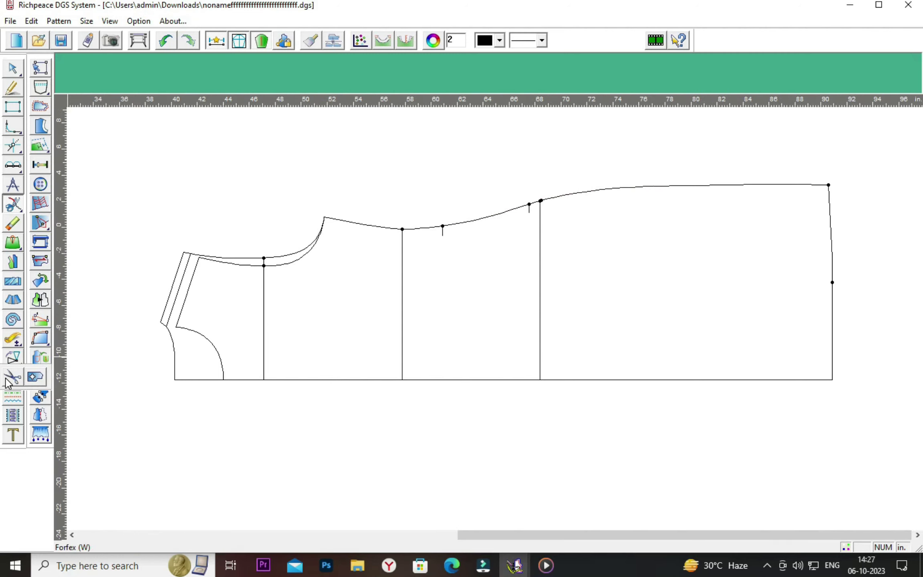
{"action": "left_click", "coordinate": [17, 379]}
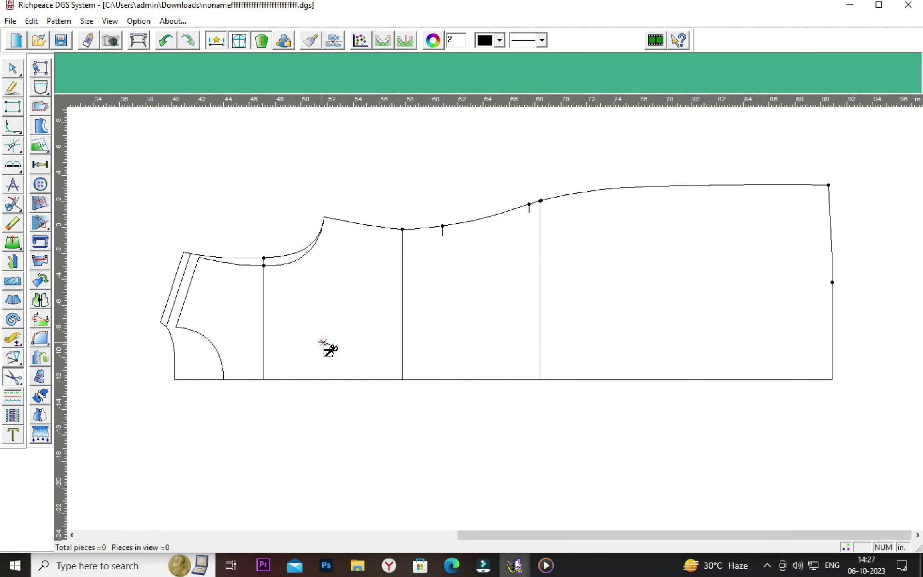
{"action": "left_click_drag", "start_coordinate": [569, 159], "coordinate": [804, 354]}
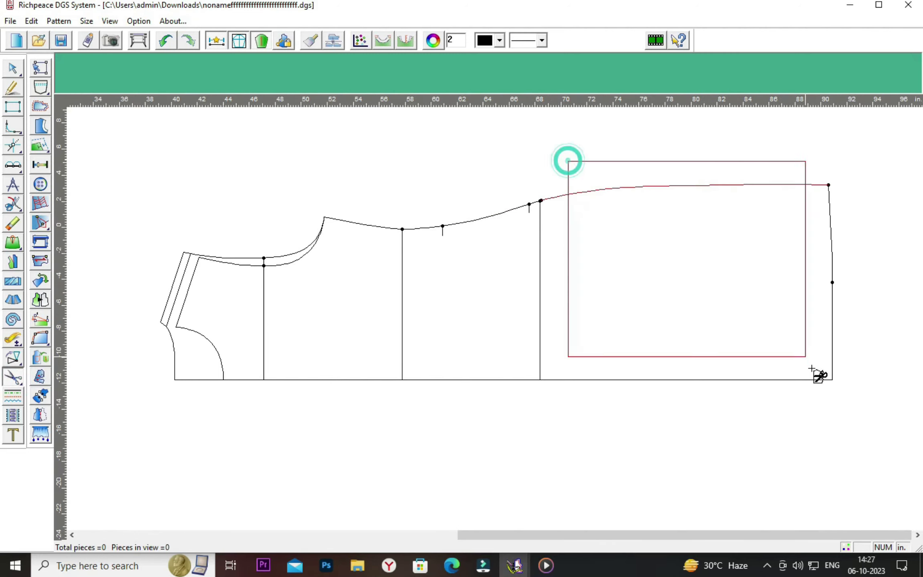
{"action": "left_click", "coordinate": [539, 293]}
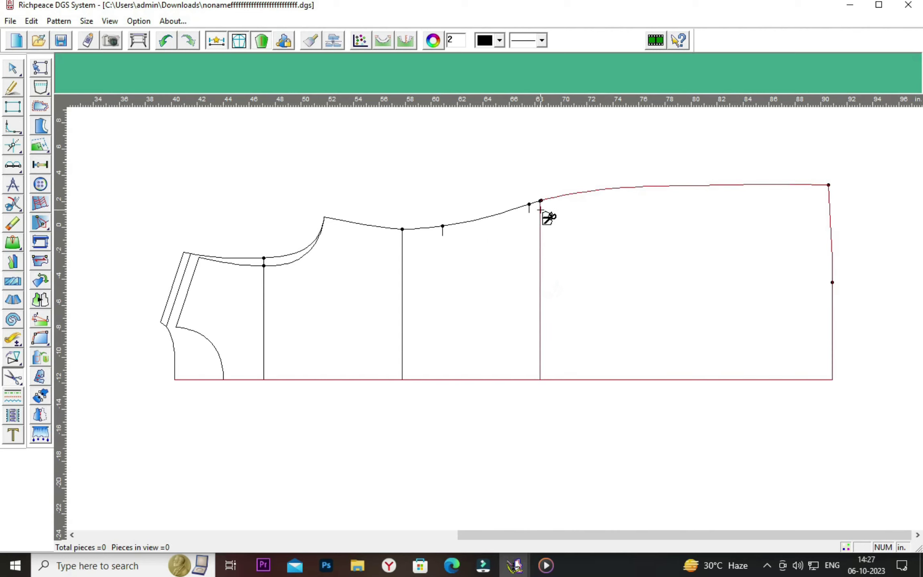
{"action": "left_click", "coordinate": [499, 206]}
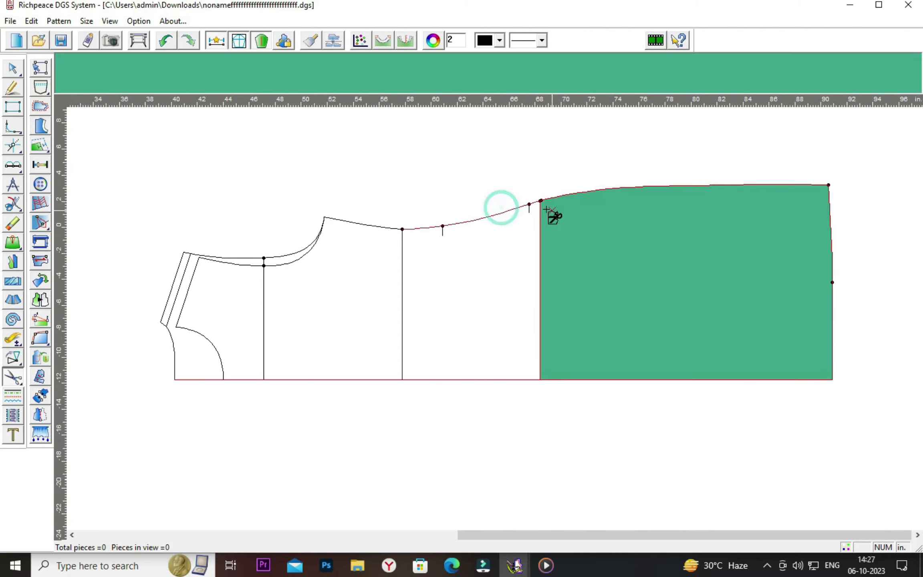
{"action": "left_click", "coordinate": [540, 198]}
{"action": "left_click", "coordinate": [542, 199]}
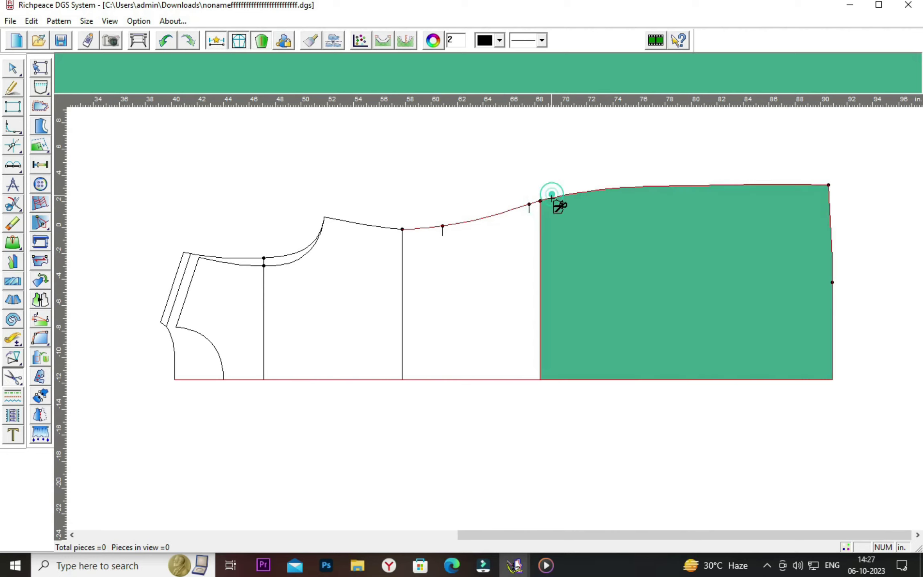
{"action": "left_click", "coordinate": [402, 302]}
Add the neckline curve, left front edge and bottom-left corner, then create piece 1
{"action": "left_click", "coordinate": [354, 221]}
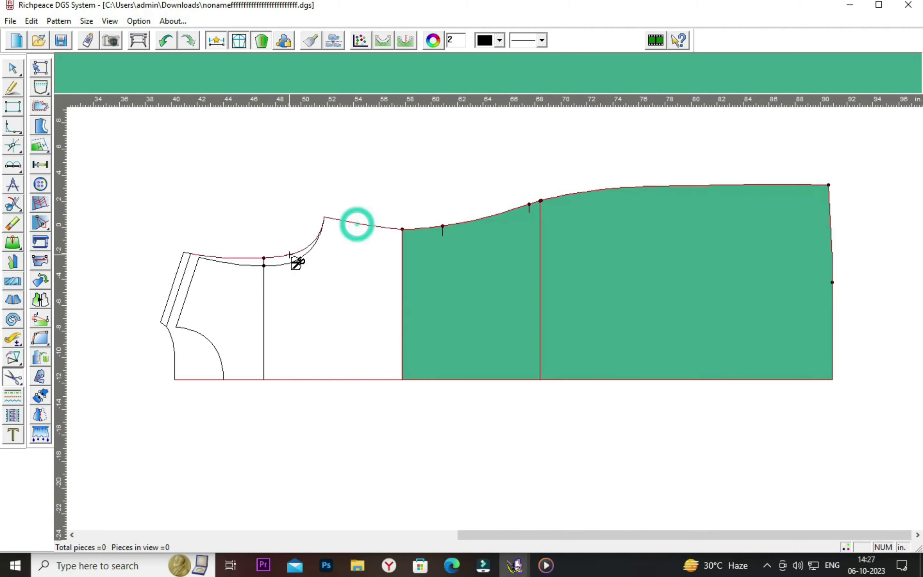
{"action": "left_click", "coordinate": [289, 255]}
{"action": "left_click", "coordinate": [260, 285]}
{"action": "left_click", "coordinate": [178, 262]}
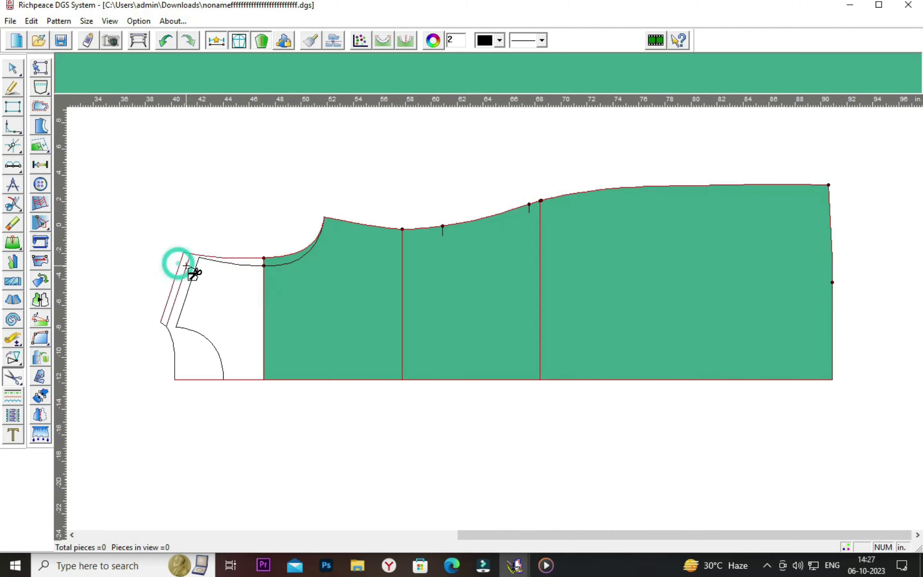
{"action": "left_click", "coordinate": [187, 249]}
{"action": "left_click", "coordinate": [172, 341]}
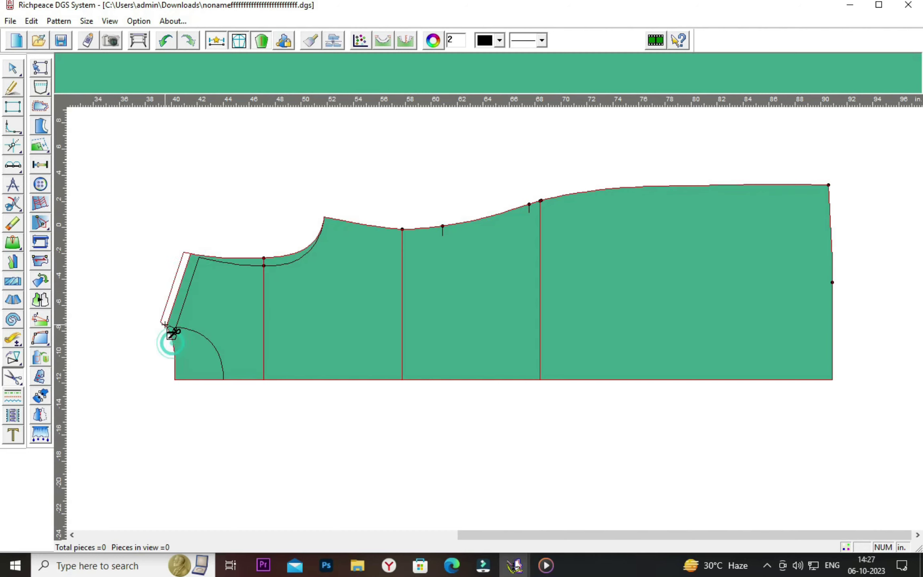
{"action": "left_click", "coordinate": [165, 324]}
{"action": "right_click", "coordinate": [364, 397]}
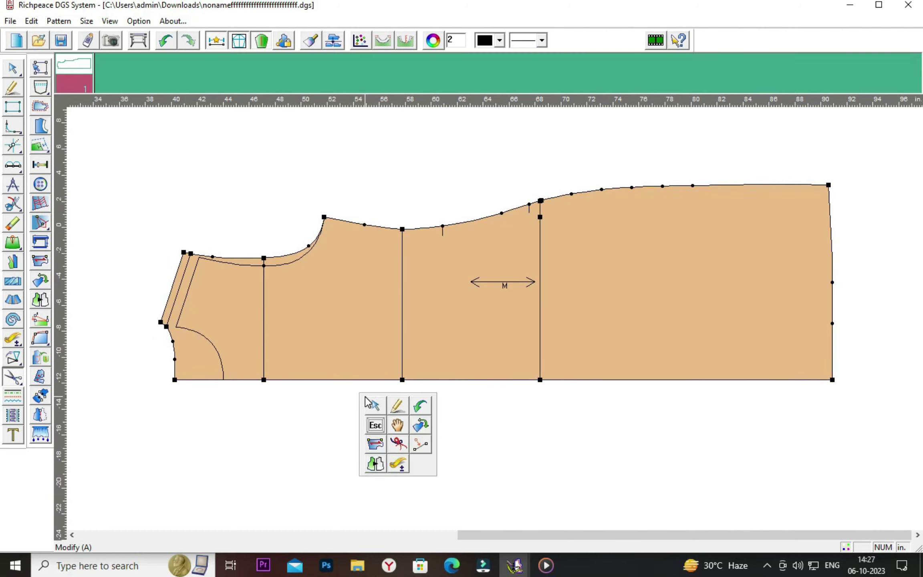
Move the extracted kurta front piece to the right of the original draft lines
{"action": "left_click", "coordinate": [402, 423]}
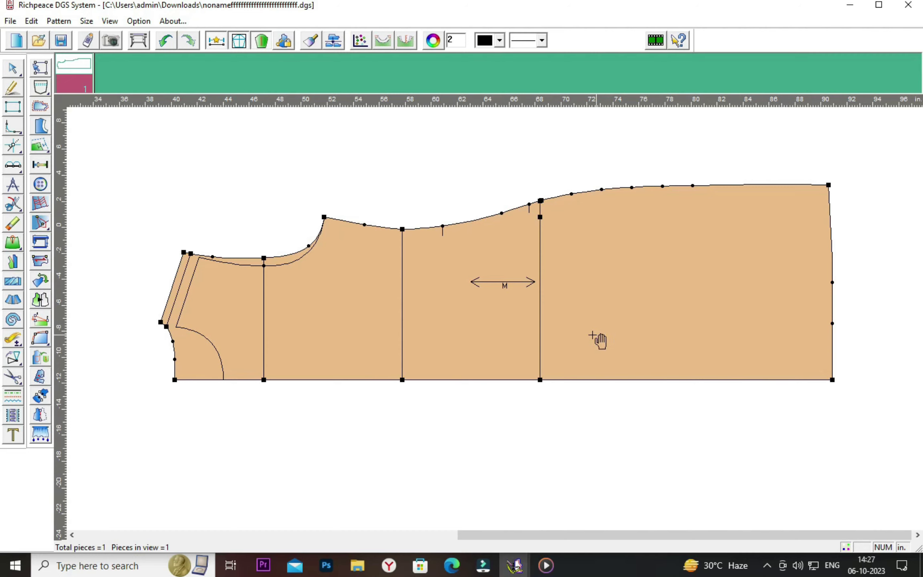
{"action": "left_click", "coordinate": [579, 330]}
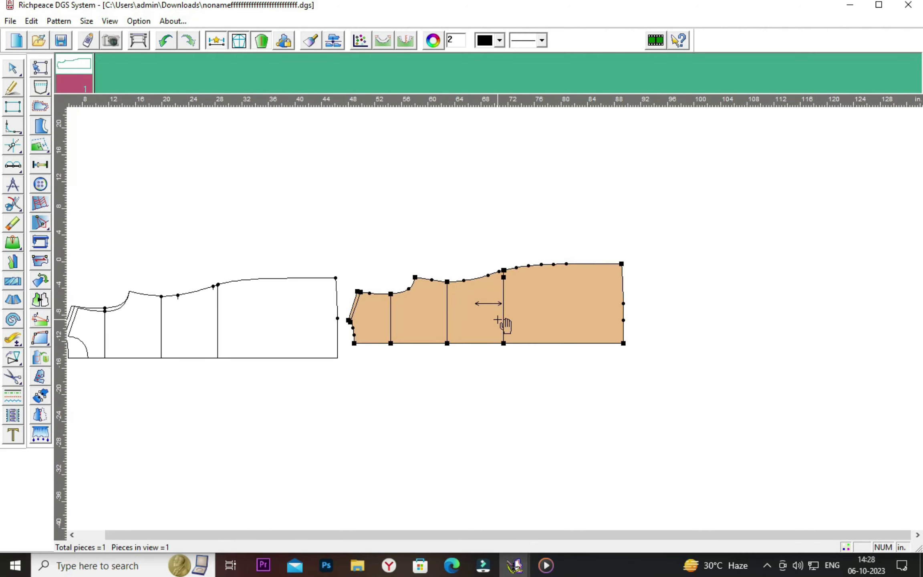
{"action": "left_click", "coordinate": [516, 275]}
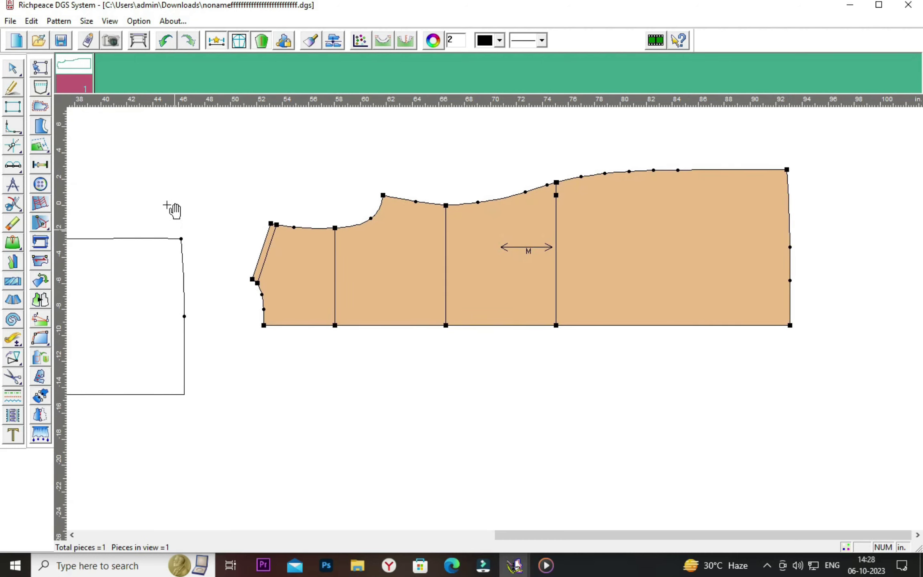
{"action": "left_click", "coordinate": [40, 106]}
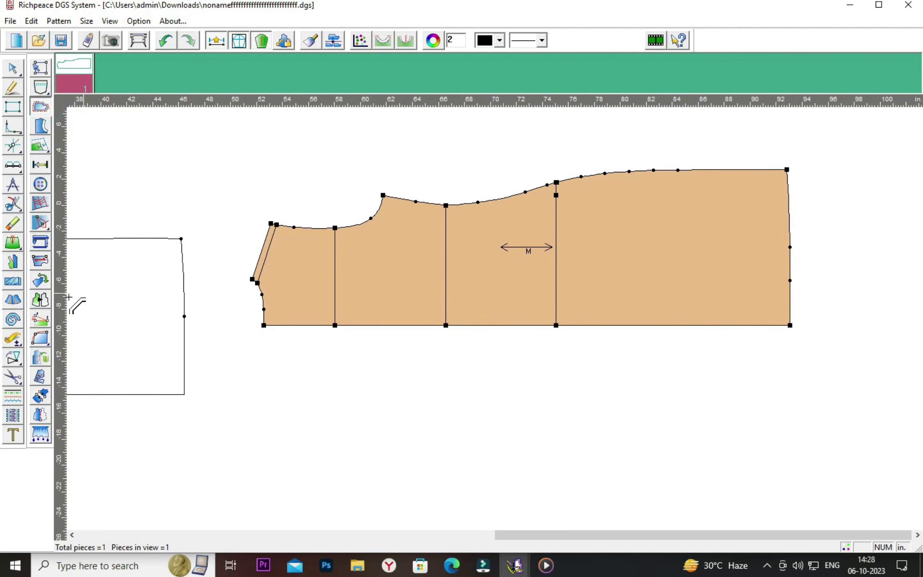
{"action": "left_click", "coordinate": [14, 382]}
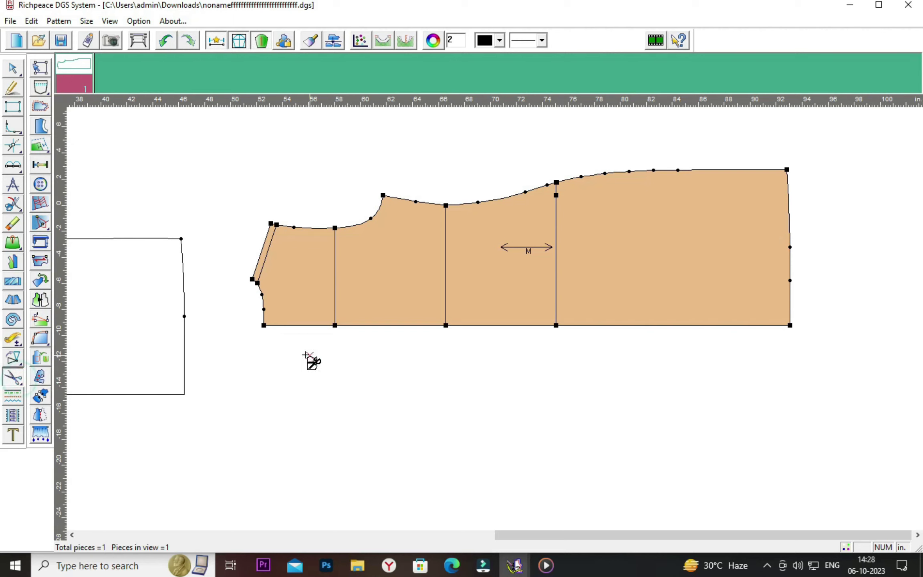
Mirror the piece across its bottom edge and apply a dotted seam allowance all around
{"action": "left_click", "coordinate": [38, 419]}
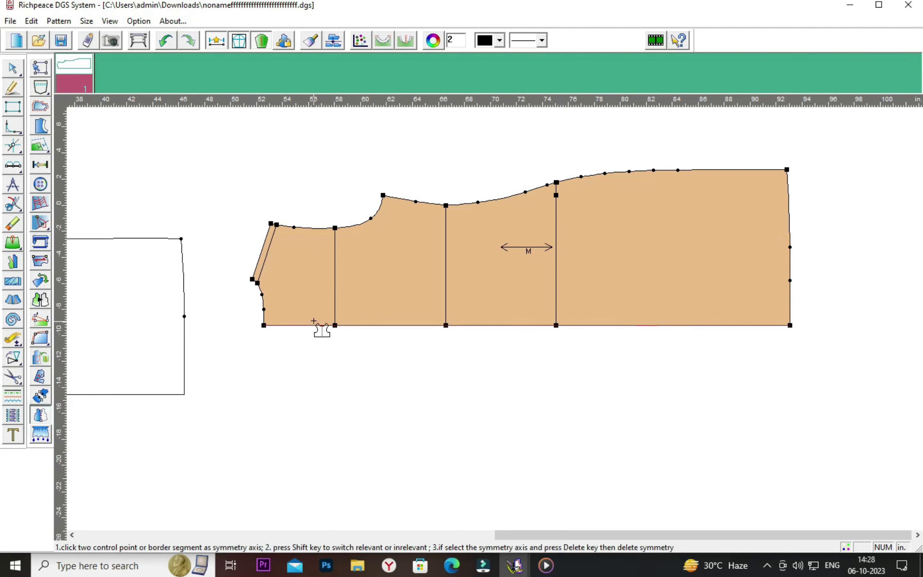
{"action": "left_click", "coordinate": [317, 326]}
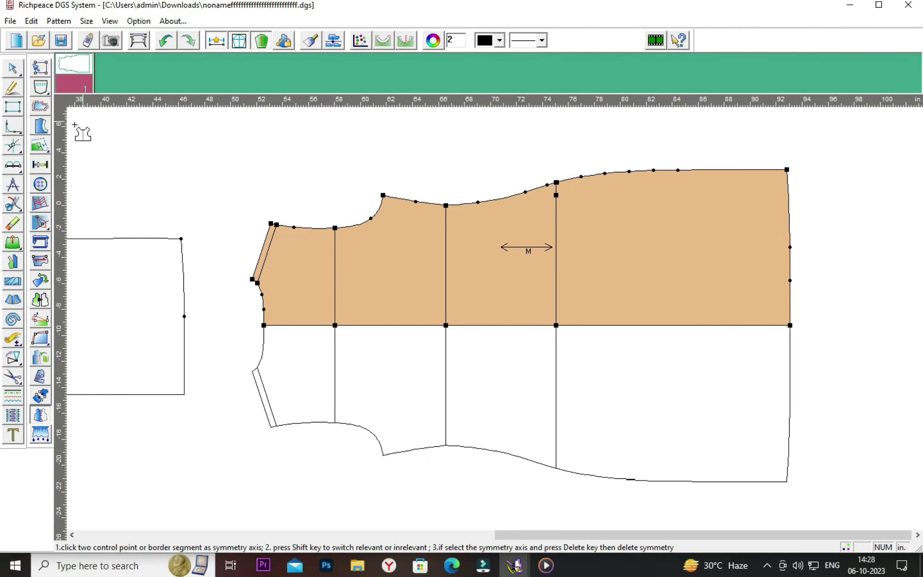
{"action": "left_click", "coordinate": [44, 109]}
{"action": "left_click", "coordinate": [271, 223]}
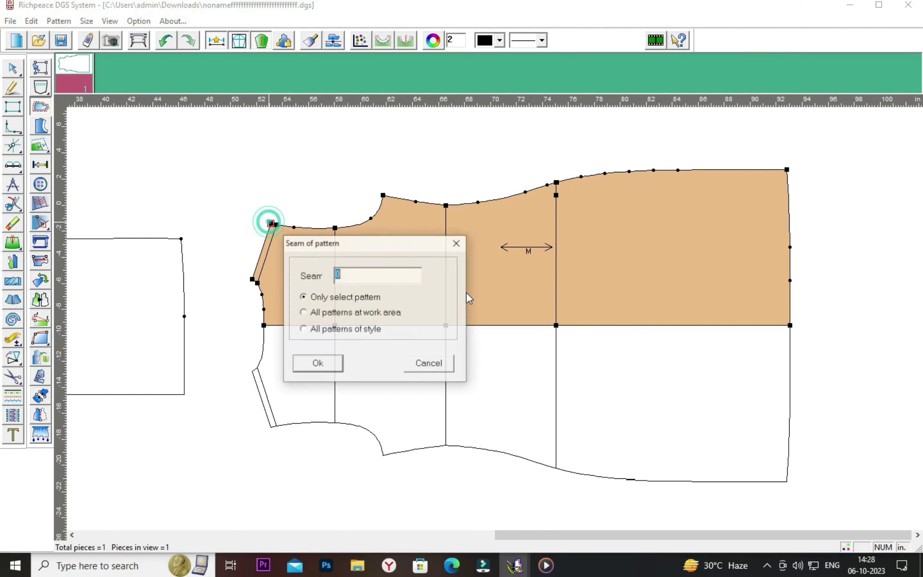
{"action": "left_click_drag", "start_coordinate": [376, 242], "coordinate": [551, 247]}
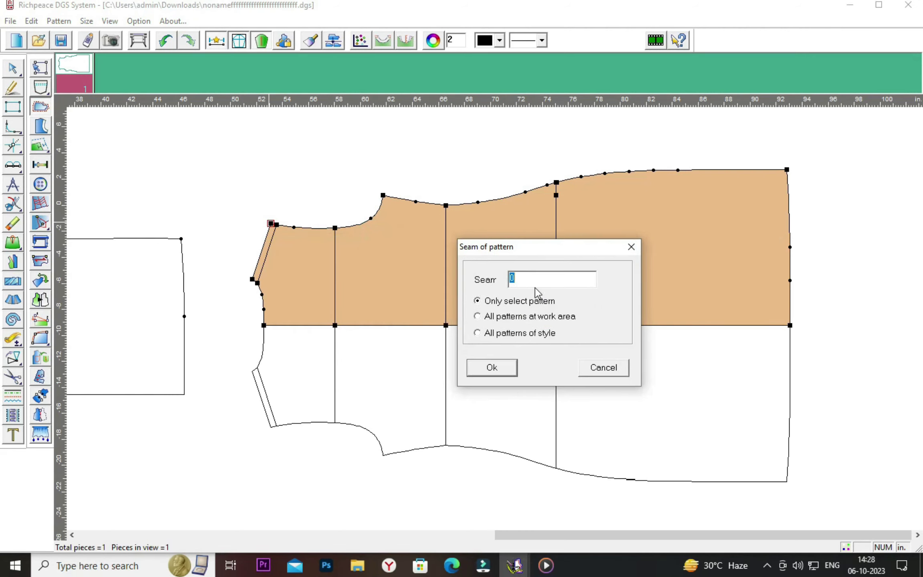
{"action": "key", "text": "BackSpace"}
{"action": "left_click", "coordinate": [501, 371]}
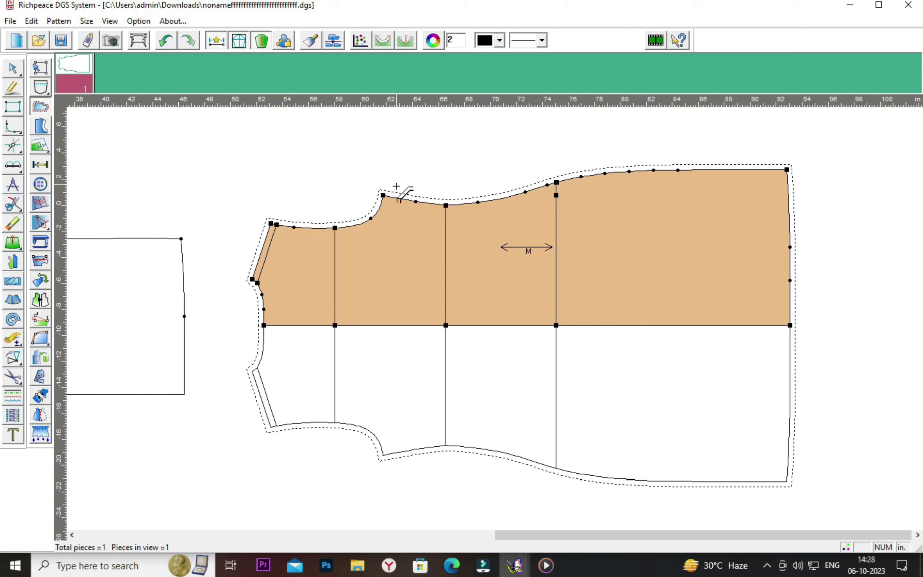
Apply a wider custom seam along the top edge from its start point to the end corner
{"action": "left_click", "coordinate": [383, 196]}
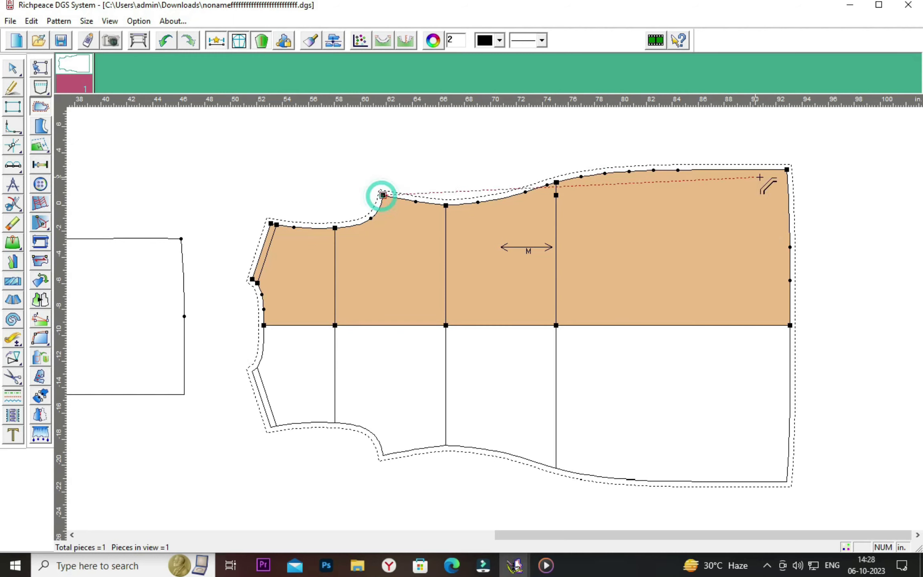
{"action": "left_click", "coordinate": [786, 170]}
{"action": "left_click_drag", "start_coordinate": [533, 192], "coordinate": [533, 271]}
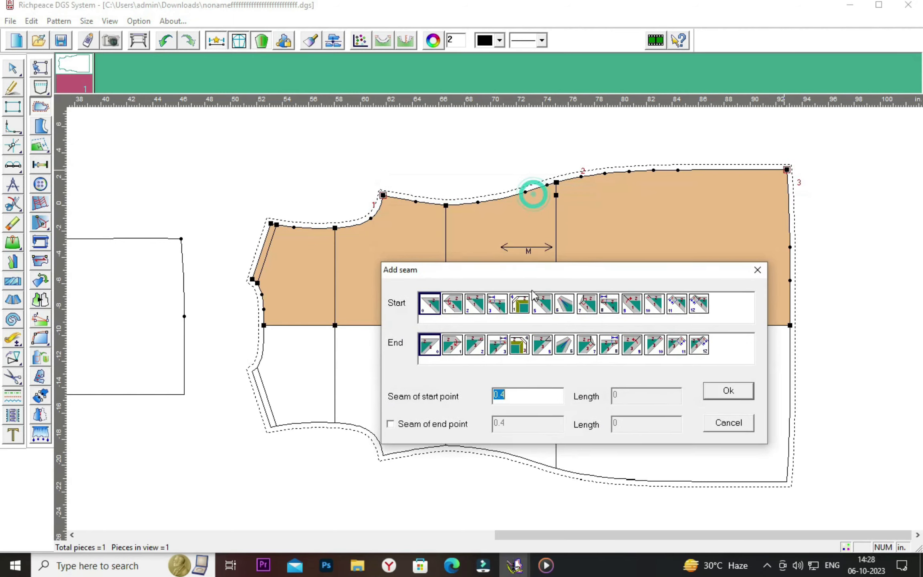
{"action": "left_click", "coordinate": [520, 396]}
{"action": "type", "text": "0.75"}
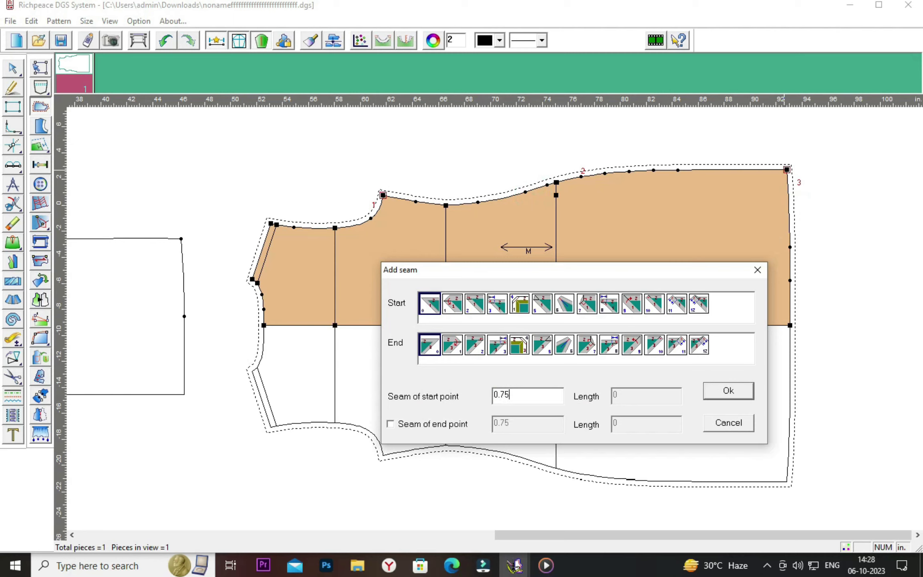
{"action": "left_click", "coordinate": [736, 386]}
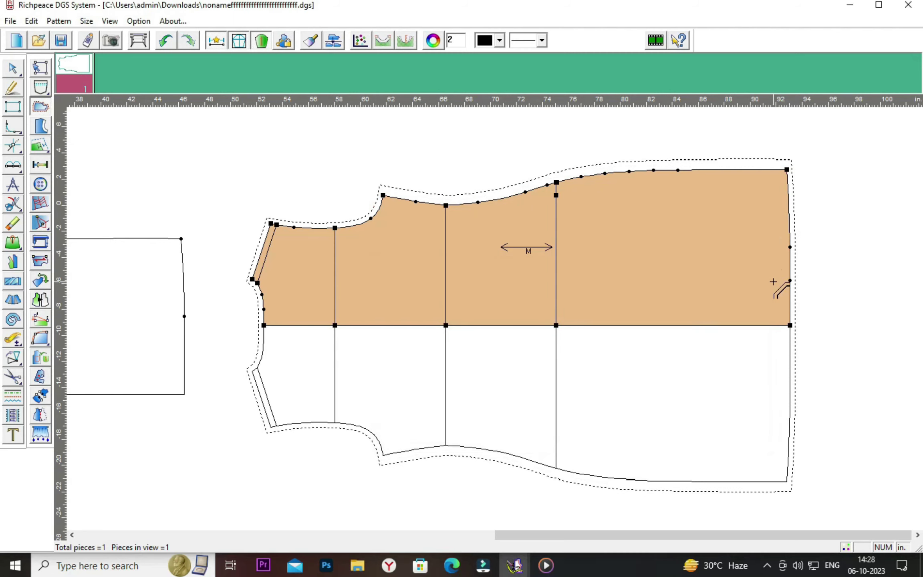
Set the right edge's start-point seam allowance to 1 instead of 0.4
{"action": "left_click", "coordinate": [798, 252]}
{"action": "left_click_drag", "start_coordinate": [639, 282], "coordinate": [576, 245]}
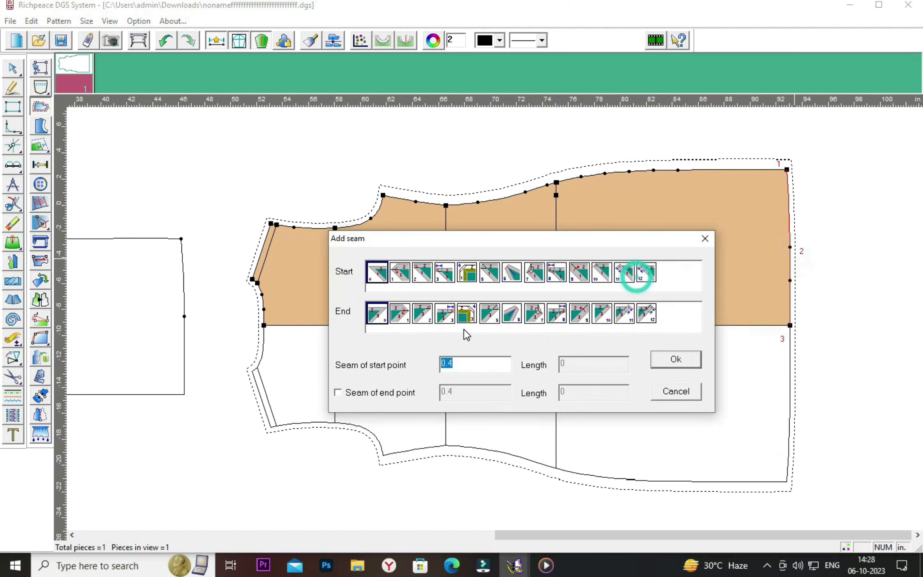
{"action": "left_click", "coordinate": [469, 358]}
{"action": "double_click", "coordinate": [469, 358]}
{"action": "type", "text": "1"}
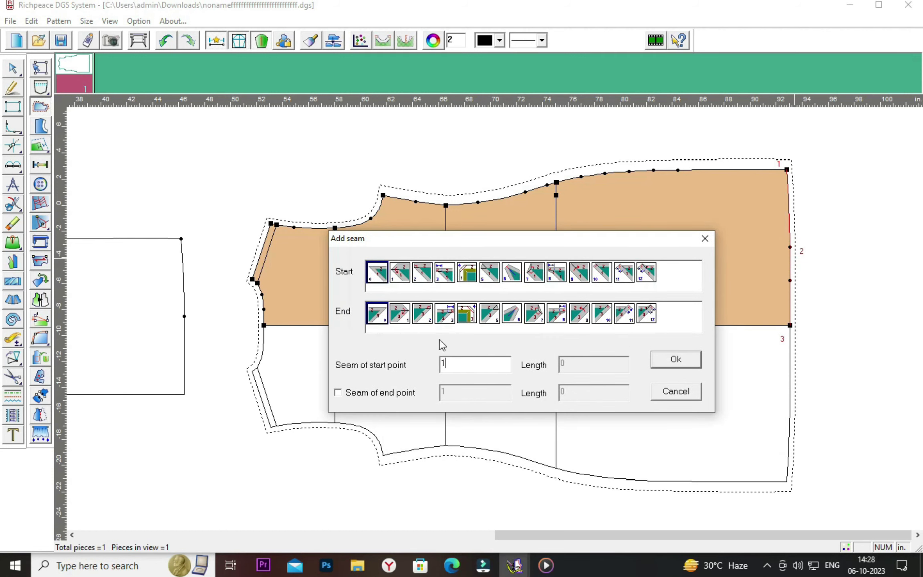
{"action": "left_click", "coordinate": [686, 364]}
Replace the top edge's 0.75 seam width and apply the new allowance
{"action": "left_click", "coordinate": [642, 170]}
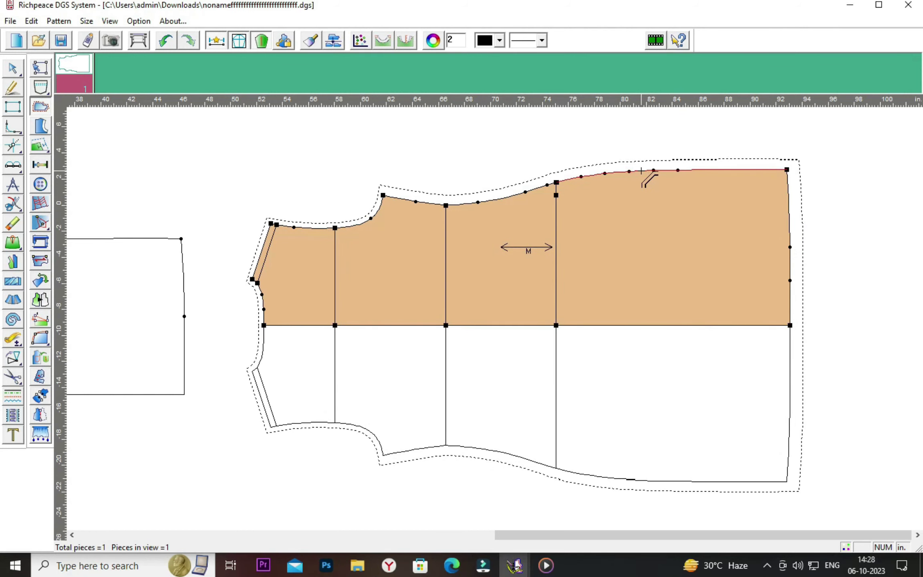
{"action": "left_click_drag", "start_coordinate": [480, 195], "coordinate": [612, 302]}
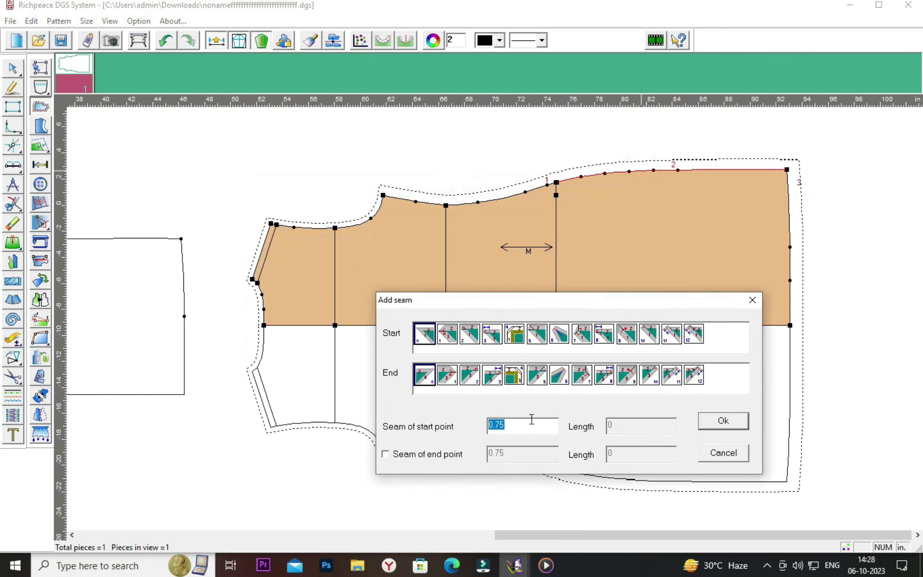
{"action": "left_click", "coordinate": [517, 430]}
{"action": "double_click", "coordinate": [518, 430]}
{"action": "key", "text": "BackSpace"}
{"action": "left_click", "coordinate": [716, 421]}
Place a notch on the upper curve where the internal vertical line meets it
{"action": "scroll", "coordinate": [556, 185], "scroll_direction": "up", "scroll_amount": 2}
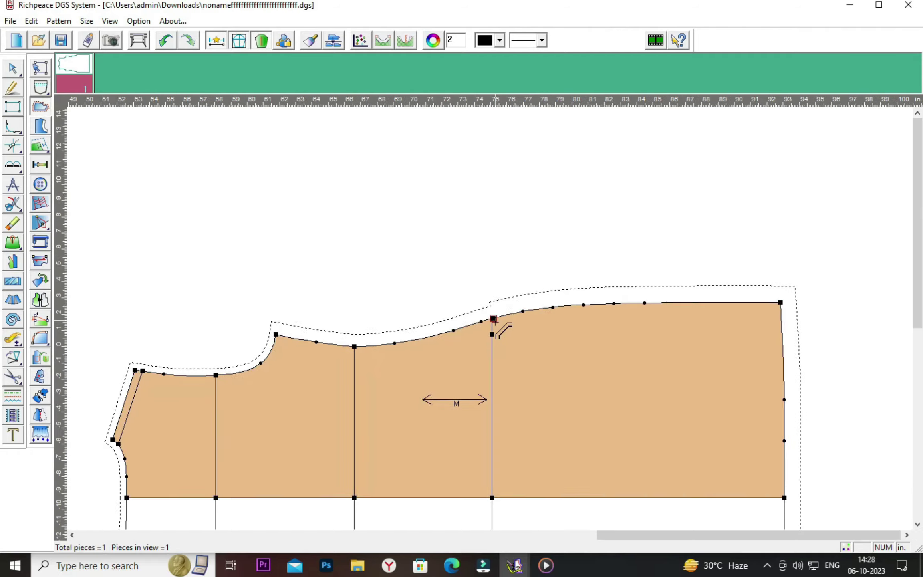
{"action": "scroll", "coordinate": [497, 325], "scroll_direction": "up", "scroll_amount": 2}
{"action": "scroll", "coordinate": [497, 325], "scroll_direction": "up", "scroll_amount": 2}
{"action": "scroll", "coordinate": [501, 315], "scroll_direction": "up", "scroll_amount": 1}
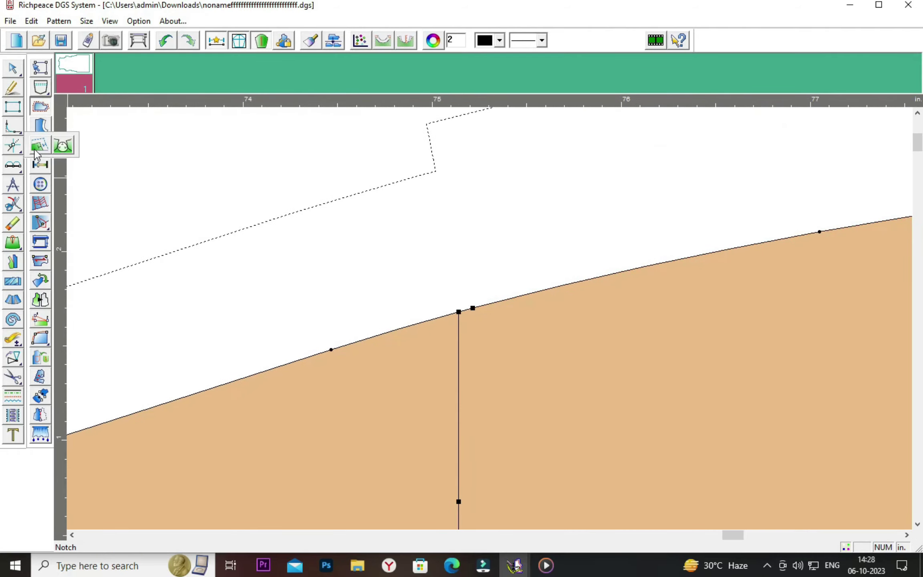
{"action": "left_click", "coordinate": [39, 146]}
{"action": "left_click", "coordinate": [473, 308]}
{"action": "right_click", "coordinate": [458, 260]}
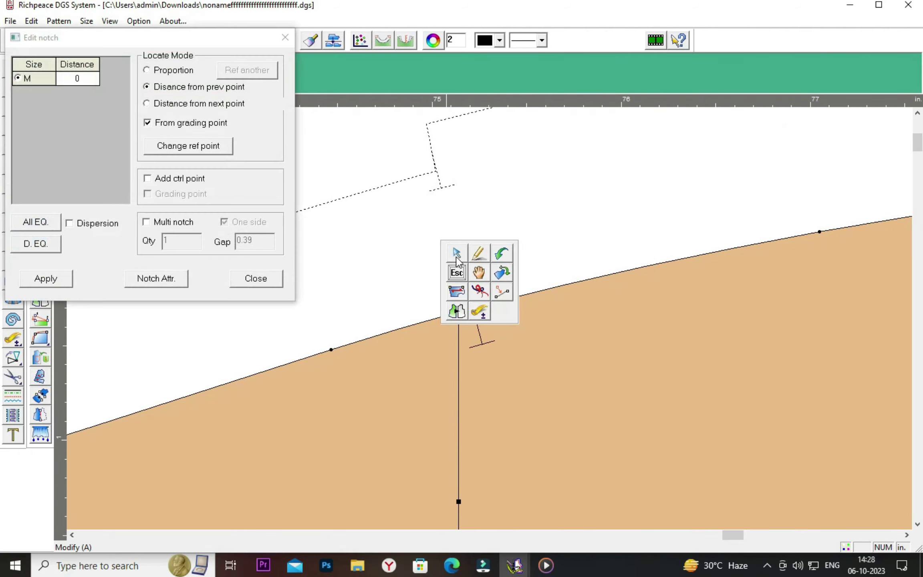
{"action": "left_click", "coordinate": [479, 274]}
{"action": "scroll", "coordinate": [494, 319], "scroll_direction": "down", "scroll_amount": 1}
{"action": "scroll", "coordinate": [494, 321], "scroll_direction": "down", "scroll_amount": 1}
{"action": "scroll", "coordinate": [495, 324], "scroll_direction": "down", "scroll_amount": 3}
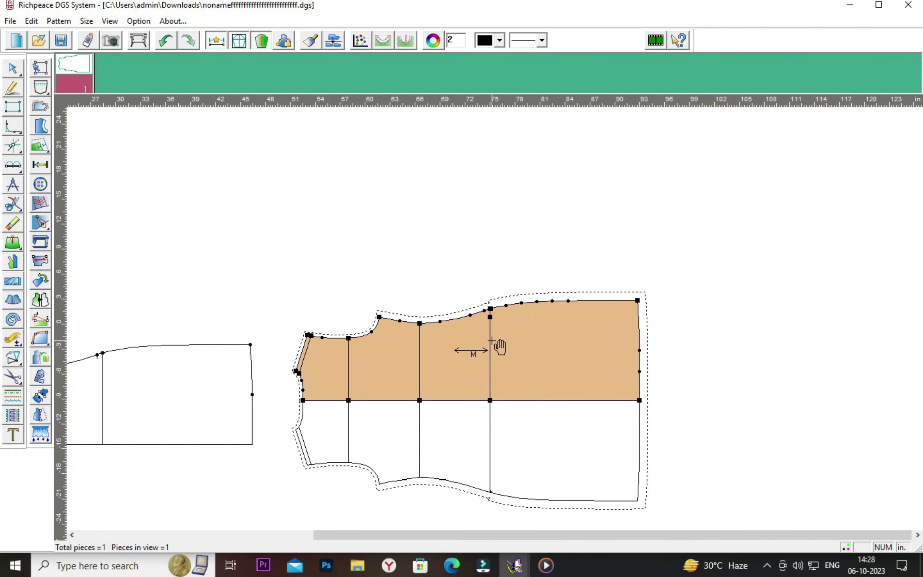
{"action": "scroll", "coordinate": [509, 304], "scroll_direction": "down", "scroll_amount": 1}
{"action": "scroll", "coordinate": [524, 285], "scroll_direction": "up", "scroll_amount": 2}
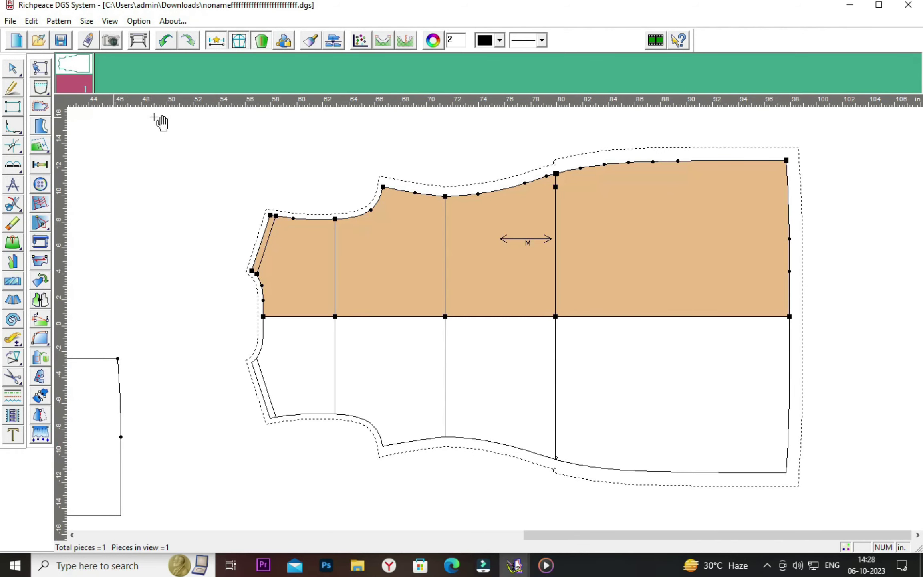
Save the pattern file
{"action": "left_click", "coordinate": [67, 40]}
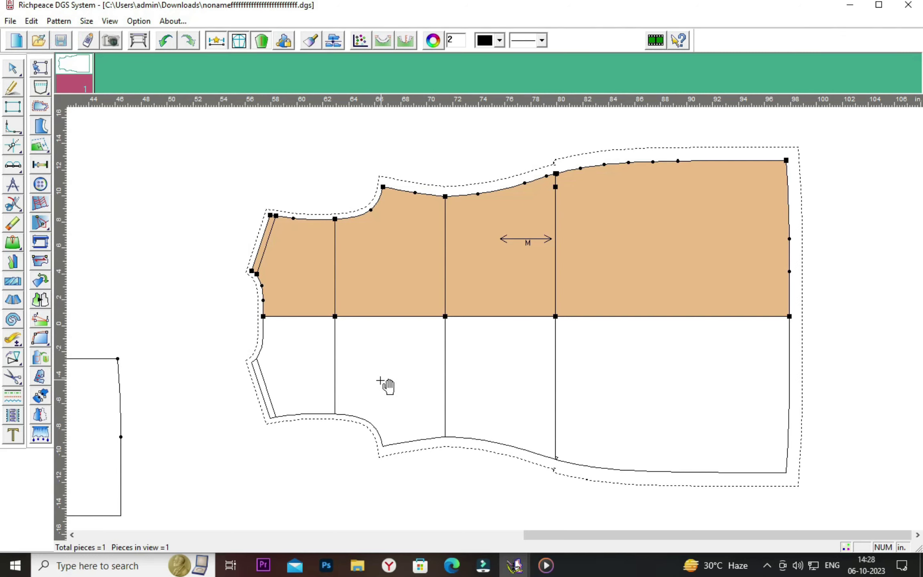
{"action": "scroll", "coordinate": [380, 381], "scroll_direction": "left", "scroll_amount": 3}
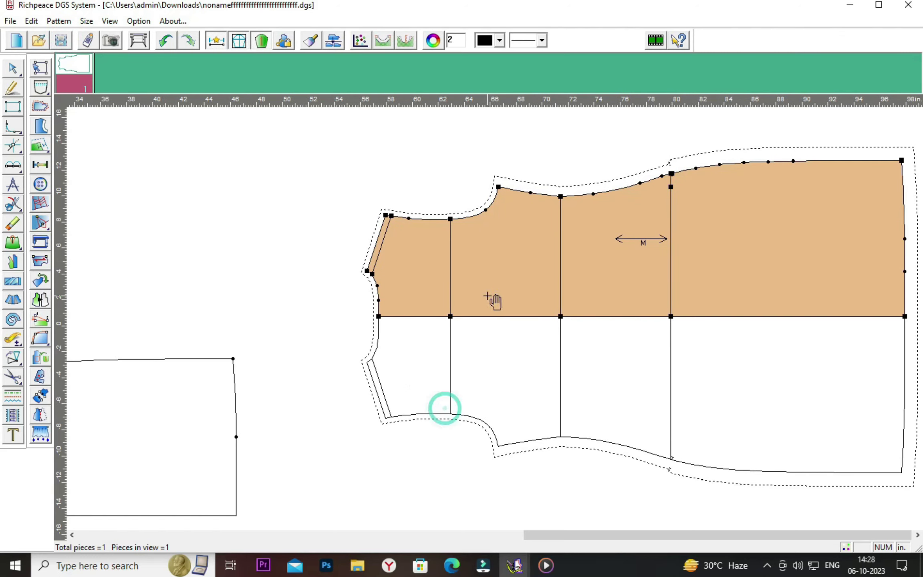
{"action": "left_click_drag", "start_coordinate": [255, 443], "coordinate": [501, 322]}
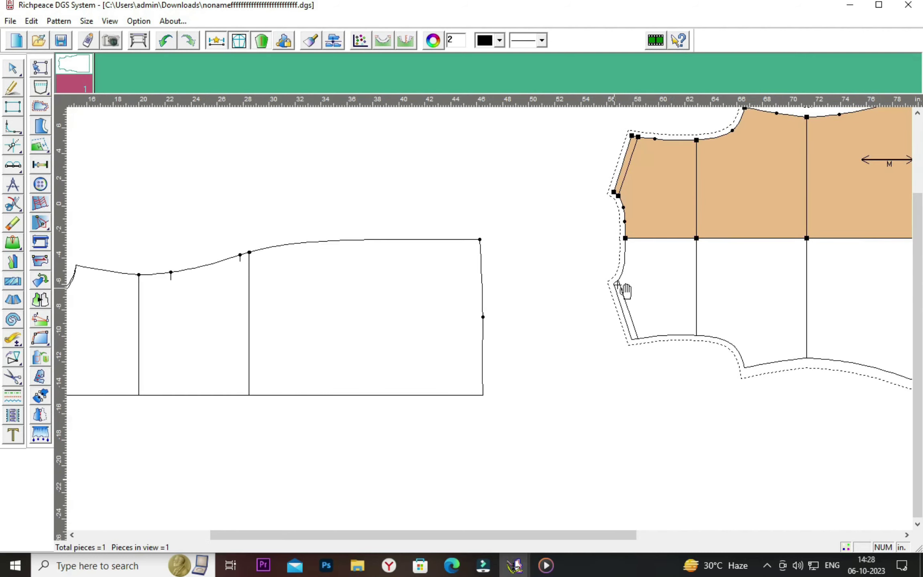
Pan and zoom to center the original kurta draft outline in view
{"action": "left_click_drag", "start_coordinate": [625, 290], "coordinate": [497, 324]}
{"action": "scroll", "coordinate": [496, 324], "scroll_direction": "down", "scroll_amount": 1}
{"action": "left_click_drag", "start_coordinate": [474, 371], "coordinate": [326, 412]}
{"action": "scroll", "coordinate": [501, 324], "scroll_direction": "up", "scroll_amount": 1}
{"action": "scroll", "coordinate": [501, 323], "scroll_direction": "up", "scroll_amount": 1}
{"action": "scroll", "coordinate": [499, 324], "scroll_direction": "down", "scroll_amount": 1}
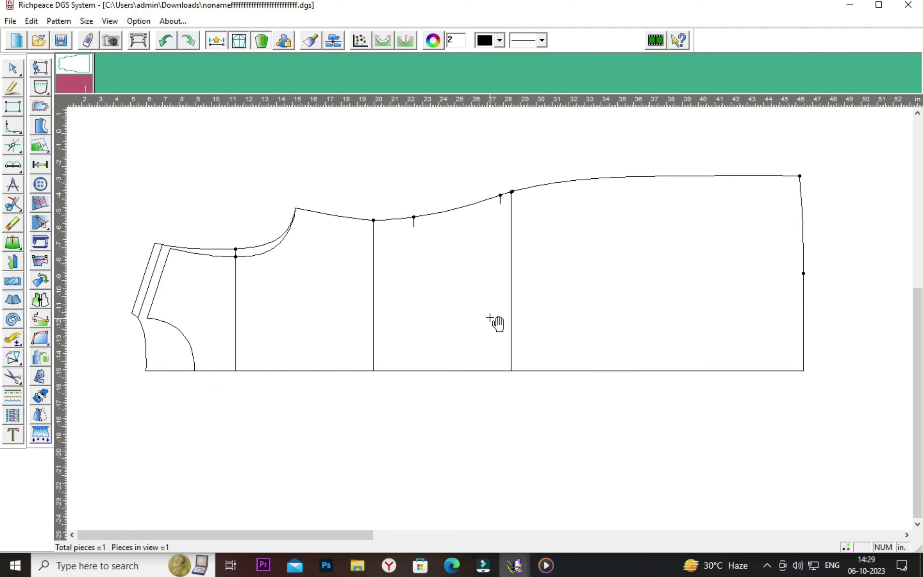
{"action": "scroll", "coordinate": [497, 324], "scroll_direction": "up", "scroll_amount": 2}
{"action": "scroll", "coordinate": [496, 324], "scroll_direction": "down", "scroll_amount": 1}
{"action": "scroll", "coordinate": [501, 322], "scroll_direction": "down", "scroll_amount": 1}
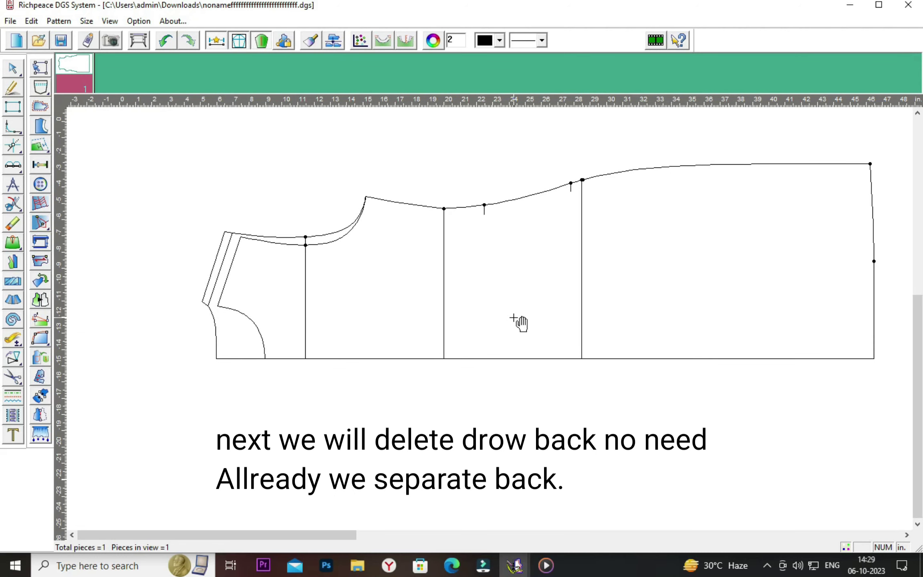
{"action": "left_click_drag", "start_coordinate": [520, 323], "coordinate": [465, 326]}
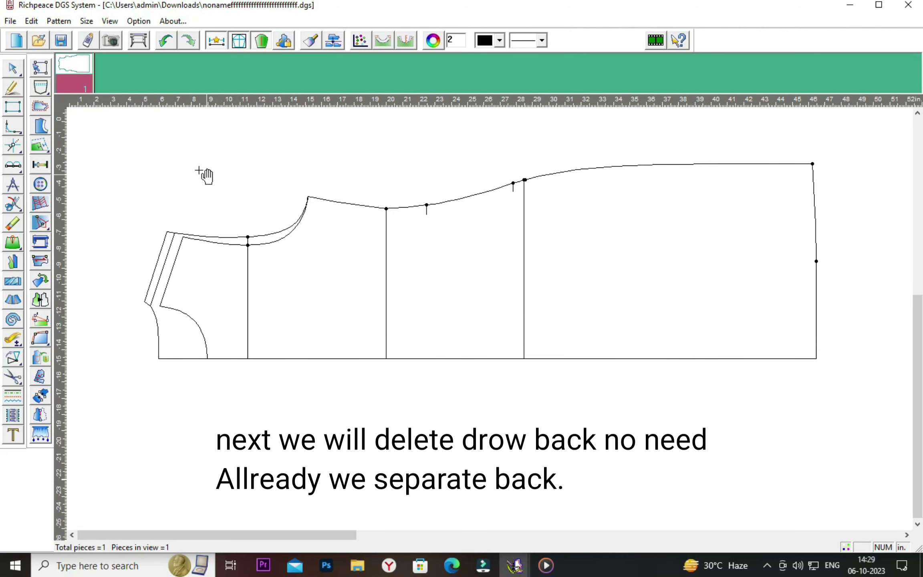
Erase the duplicate outer left diagonal, neckline curve, shoulder line and armhole curve
{"action": "left_click", "coordinate": [16, 226]}
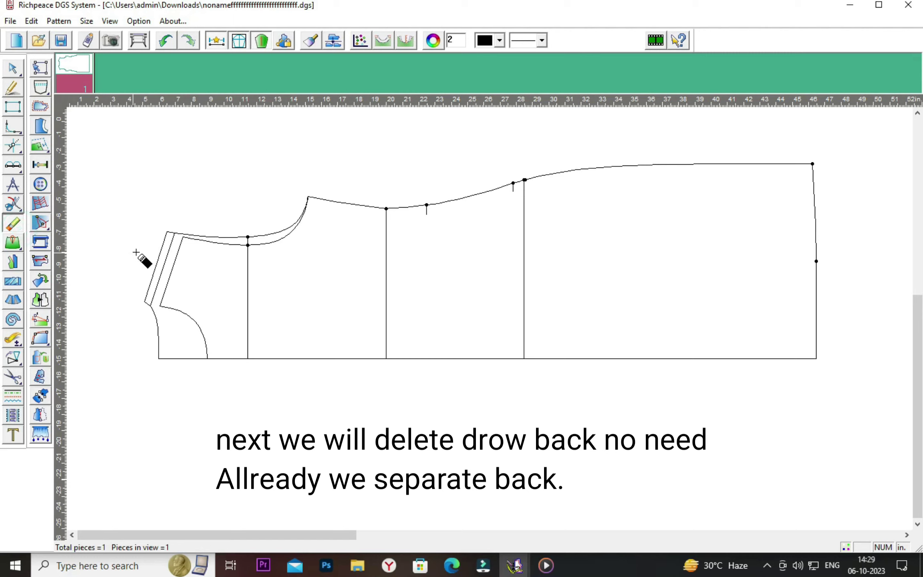
{"action": "left_click", "coordinate": [156, 264]}
{"action": "left_click", "coordinate": [204, 237]}
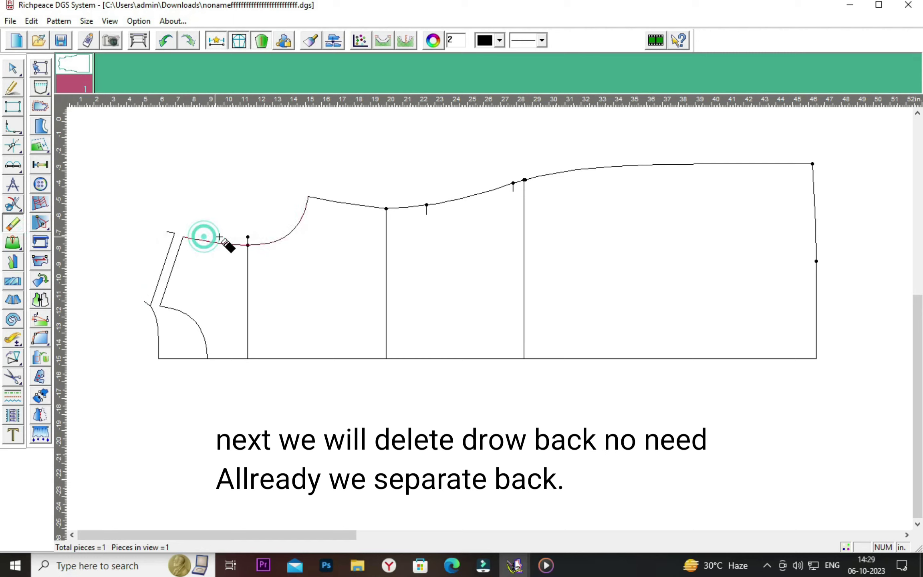
{"action": "left_click", "coordinate": [172, 232]}
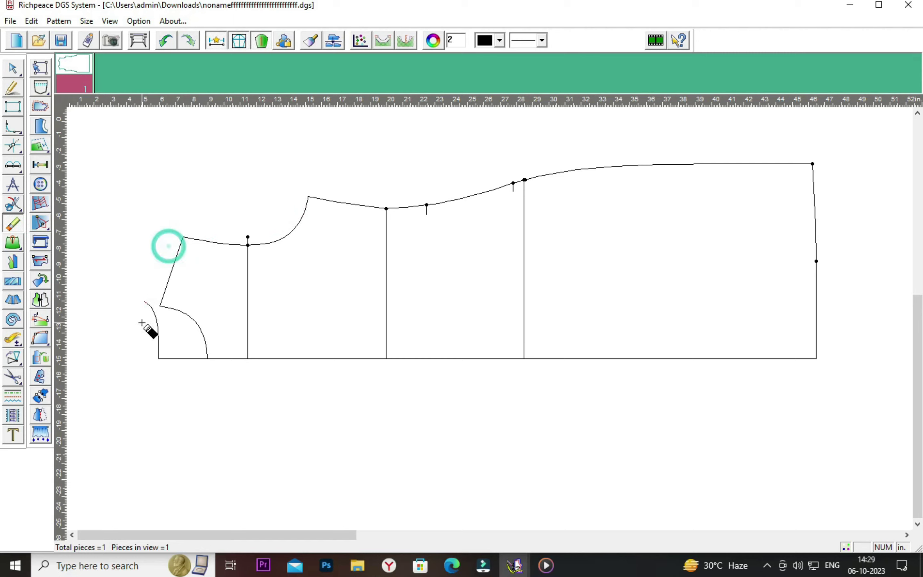
{"action": "left_click", "coordinate": [154, 323]}
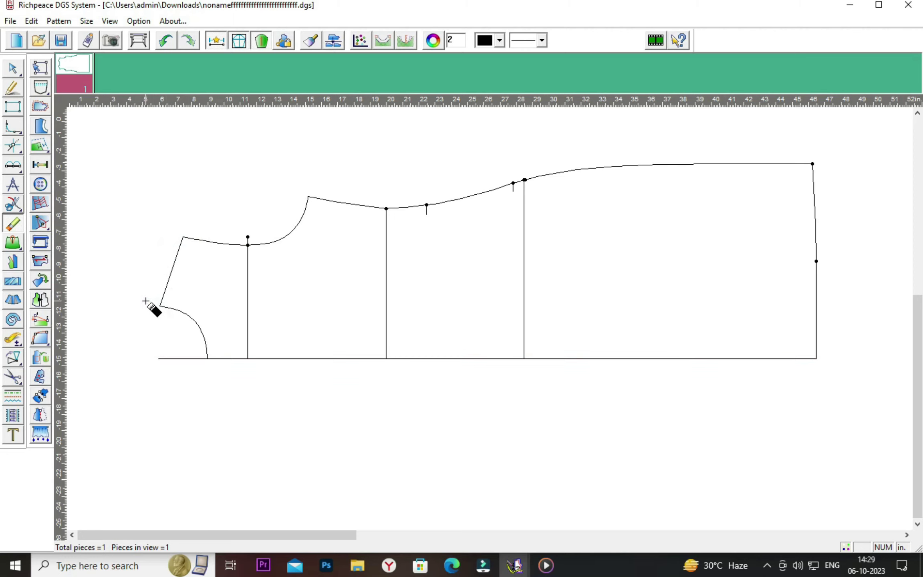
Snap the bottom line's left end to the curve end, then select the neckline and first vertical line
{"action": "right_click", "coordinate": [120, 303]}
{"action": "left_click", "coordinate": [130, 315]}
{"action": "left_click_drag", "start_coordinate": [158, 359], "coordinate": [205, 367]}
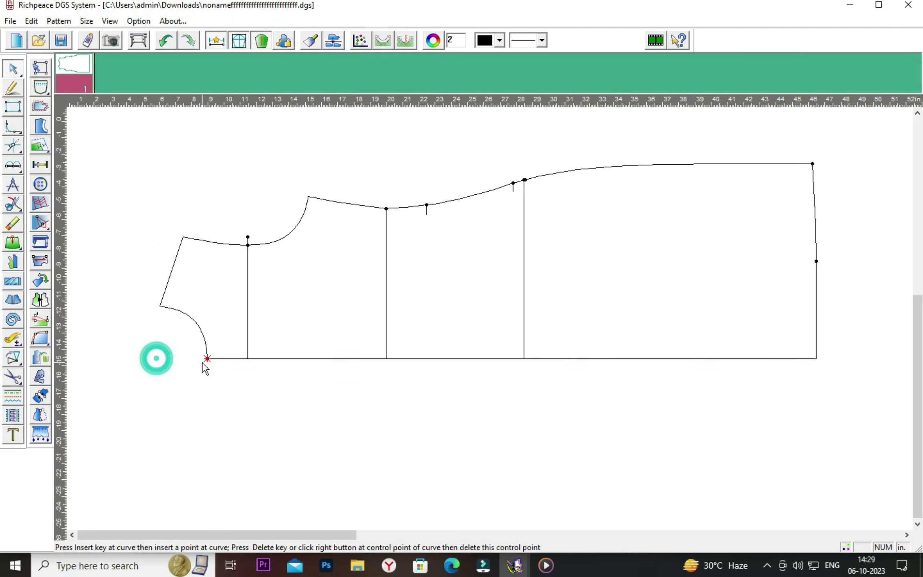
{"action": "left_click_drag", "start_coordinate": [226, 204], "coordinate": [267, 259]}
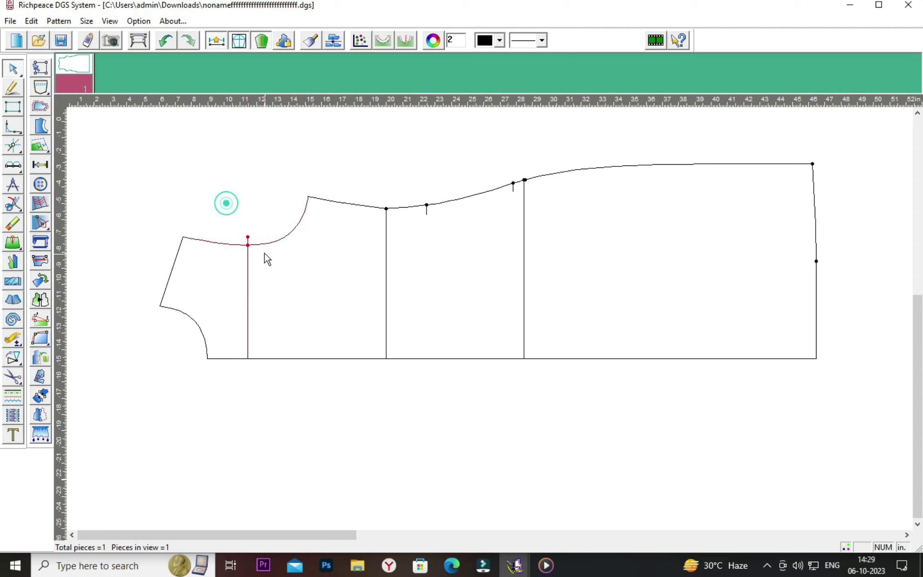
{"action": "left_click", "coordinate": [264, 243]}
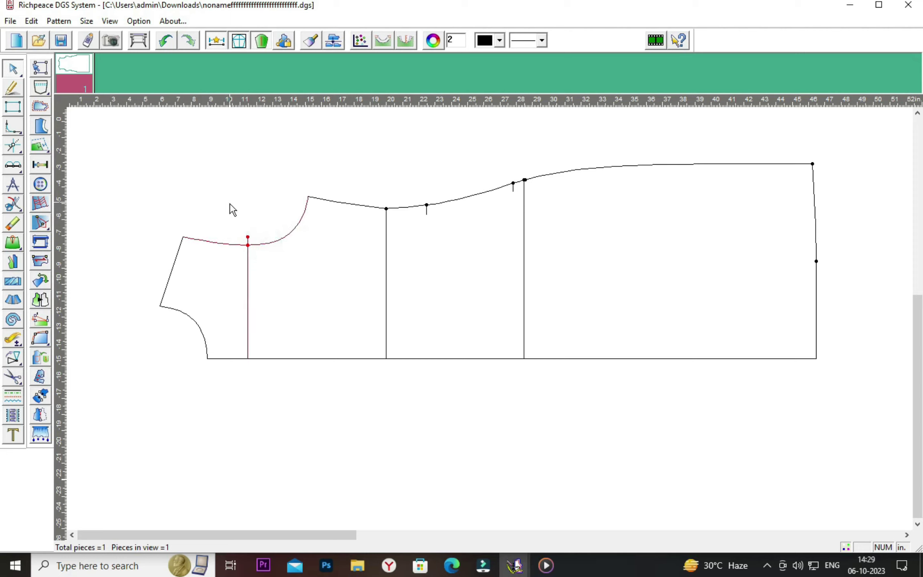
Delete the extra point on the neckline curve
{"action": "right_click", "coordinate": [157, 172]}
{"action": "left_click", "coordinate": [171, 176]}
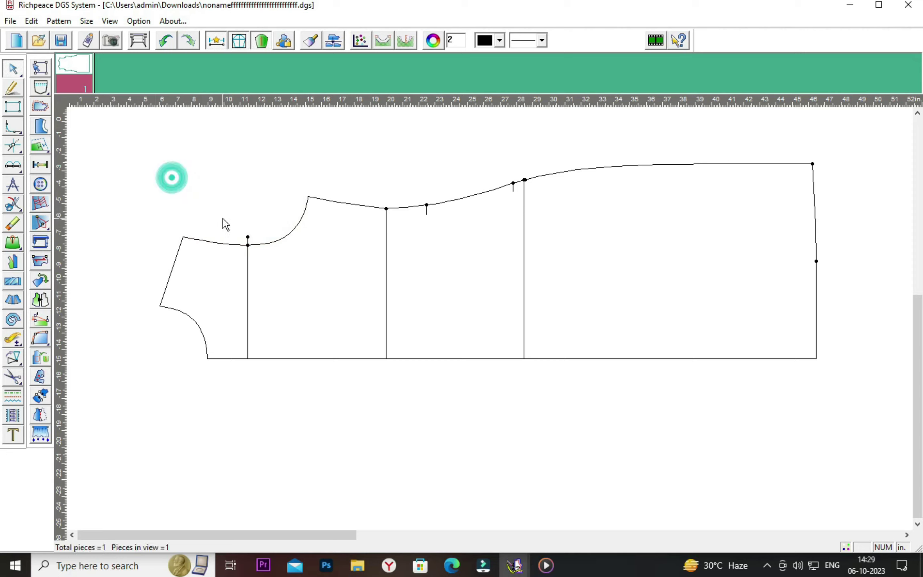
{"action": "left_click", "coordinate": [248, 243]}
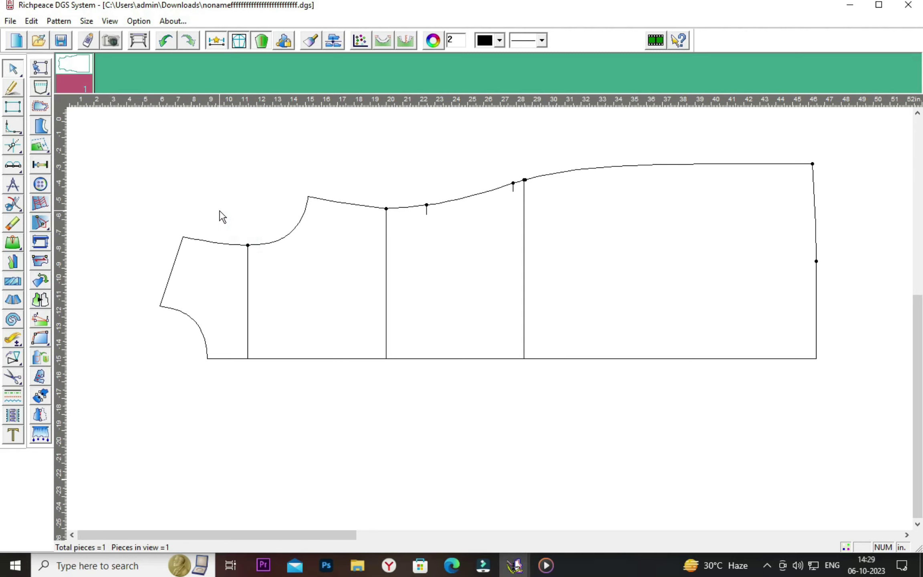
{"action": "scroll", "coordinate": [222, 216], "scroll_direction": "up", "scroll_amount": 1}
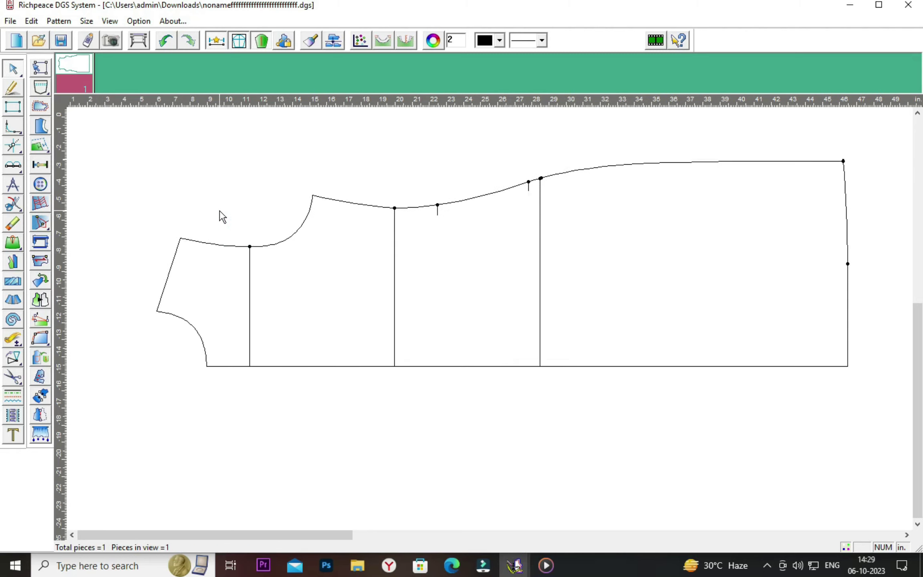
{"action": "scroll", "coordinate": [222, 217], "scroll_direction": "up", "scroll_amount": 1}
{"action": "scroll", "coordinate": [223, 217], "scroll_direction": "right", "scroll_amount": 1}
{"action": "scroll", "coordinate": [223, 216], "scroll_direction": "up", "scroll_amount": 1}
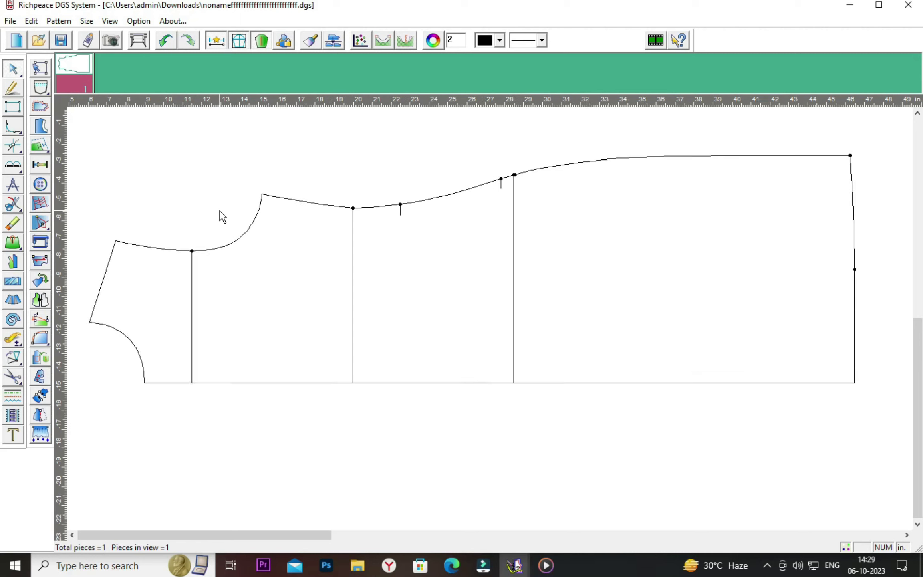
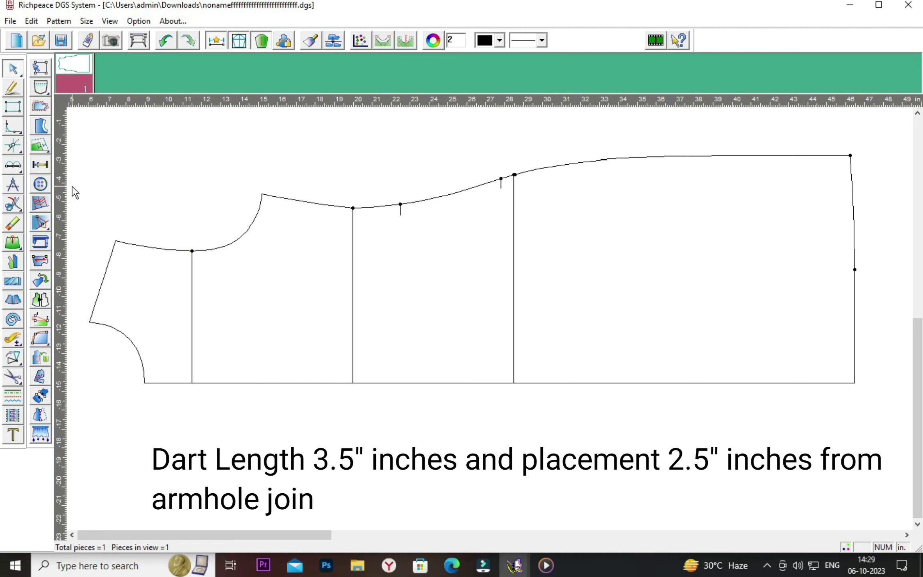
Zoom in on the front shoulder and choose the line-dividing point option
{"action": "scroll", "coordinate": [128, 207], "scroll_direction": "up", "scroll_amount": 1}
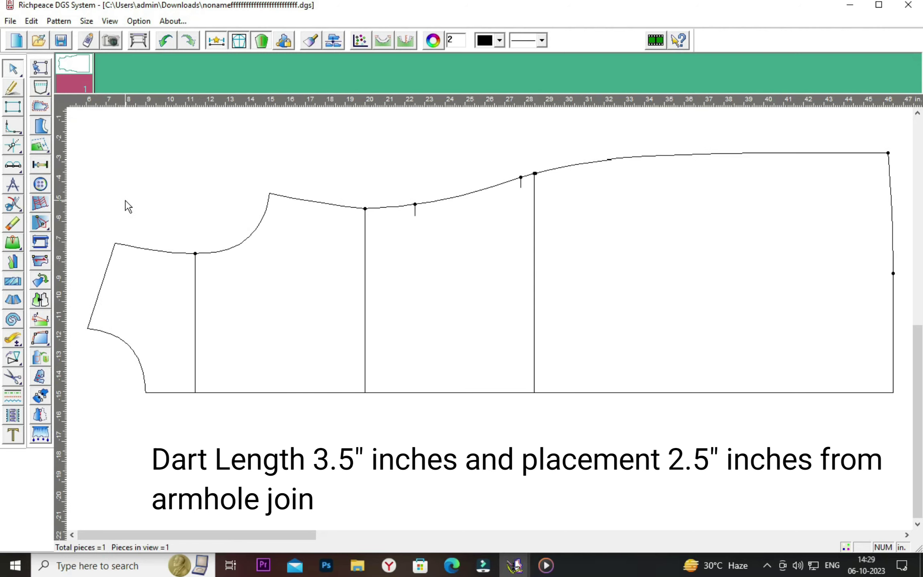
{"action": "scroll", "coordinate": [128, 206], "scroll_direction": "up", "scroll_amount": 1}
{"action": "scroll", "coordinate": [127, 207], "scroll_direction": "up", "scroll_amount": 1}
{"action": "scroll", "coordinate": [128, 206], "scroll_direction": "up", "scroll_amount": 1}
{"action": "scroll", "coordinate": [127, 206], "scroll_direction": "up", "scroll_amount": 1}
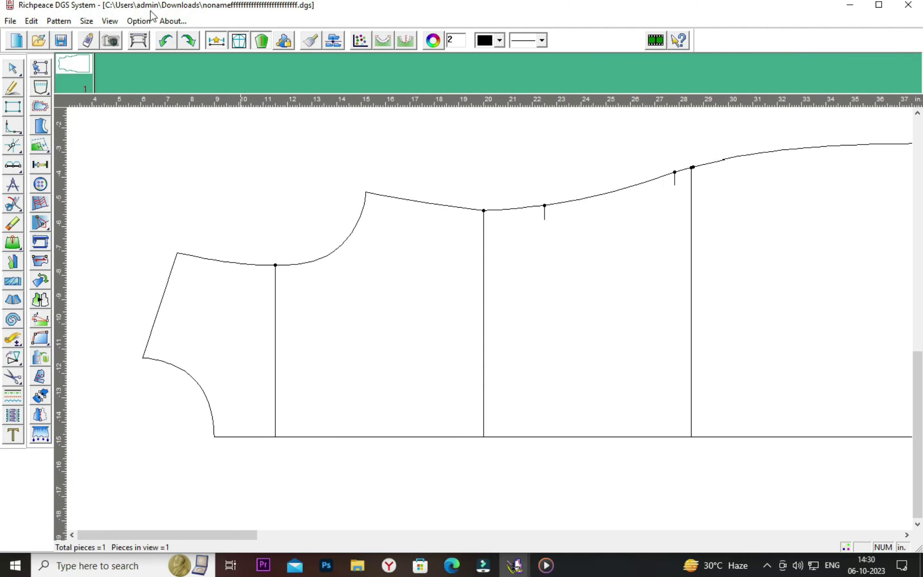
{"action": "left_click", "coordinate": [38, 167]}
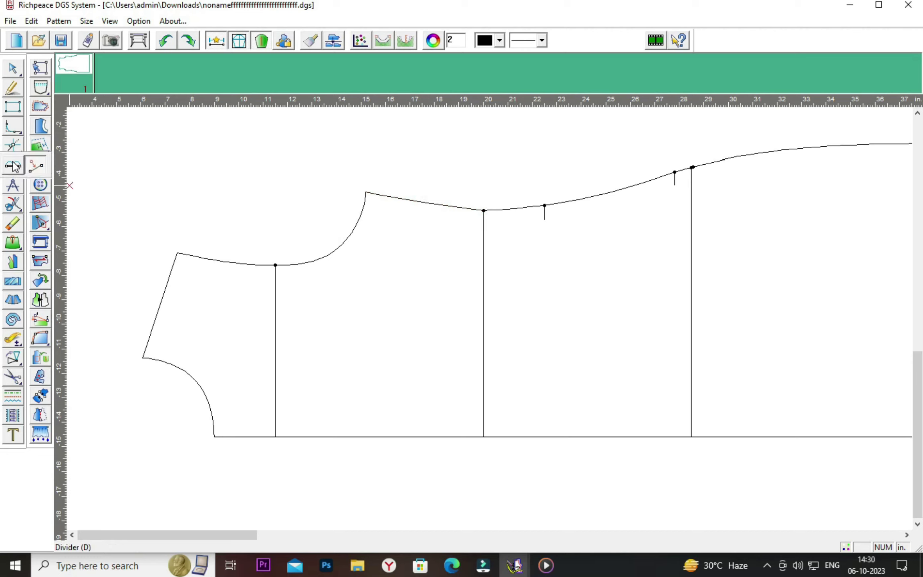
{"action": "left_click", "coordinate": [20, 168]}
{"action": "left_click", "coordinate": [33, 167]}
Place a point on the shoulder line 2 inches from the neck end
{"action": "right_click", "coordinate": [220, 141]}
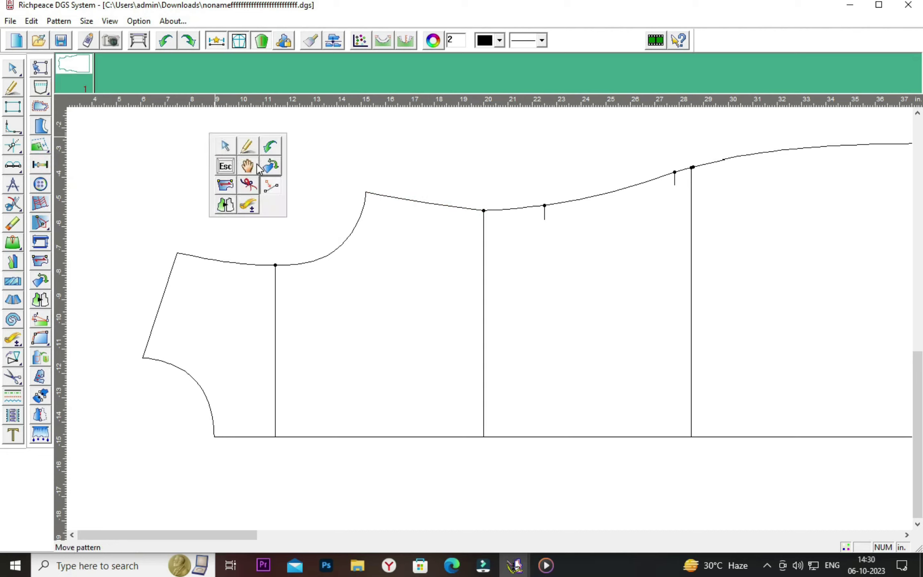
{"action": "left_click", "coordinate": [249, 157]}
{"action": "left_click", "coordinate": [38, 164]}
{"action": "left_click", "coordinate": [376, 196]}
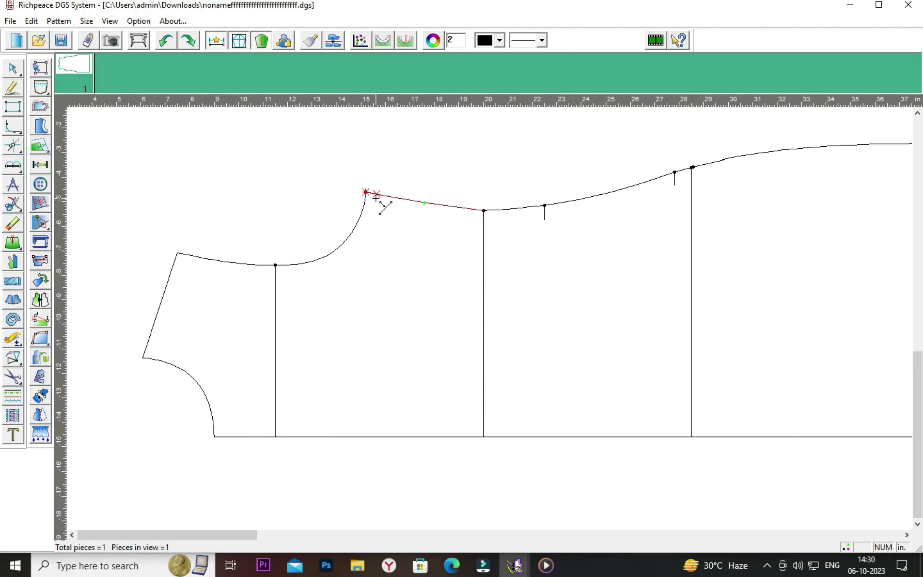
{"action": "left_click", "coordinate": [375, 196]}
{"action": "left_click", "coordinate": [487, 241]}
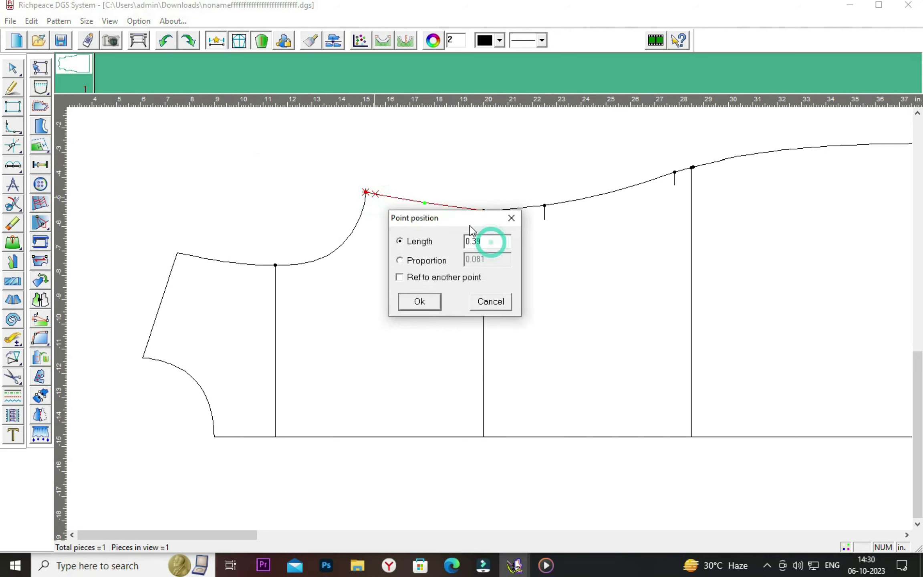
{"action": "left_click_drag", "start_coordinate": [467, 223], "coordinate": [473, 261]}
{"action": "left_click", "coordinate": [503, 279]}
{"action": "key", "text": "BackSpace"}
{"action": "key", "text": "BackSpace"}
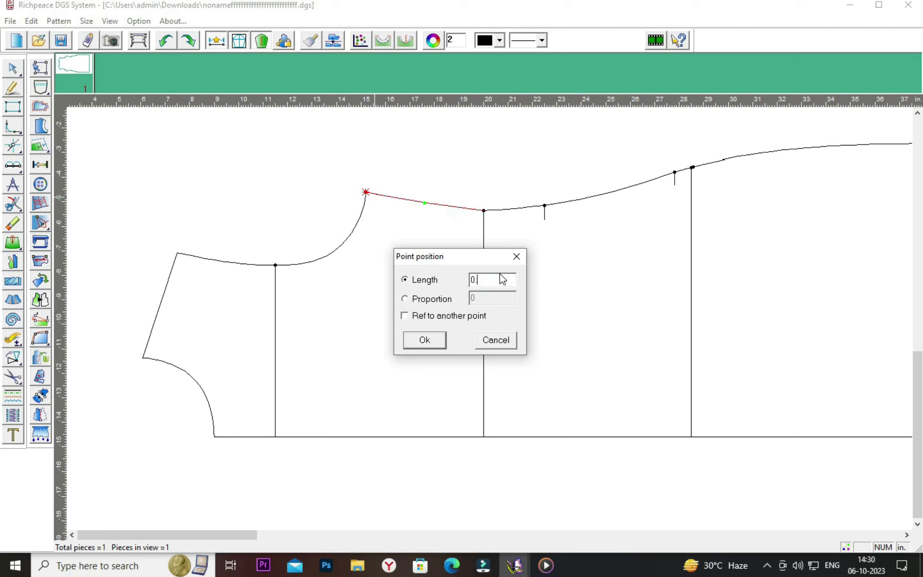
{"action": "type", "text": "2"}
{"action": "left_click", "coordinate": [441, 342]}
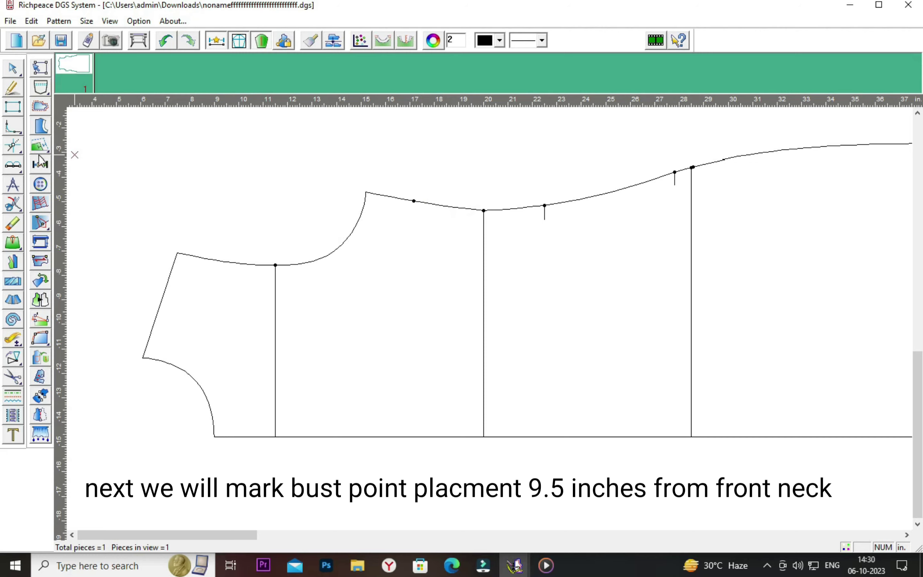
Add a bust guide point offset 9.5 inches from the front neck corner
{"action": "left_click", "coordinate": [14, 168]}
{"action": "left_click", "coordinate": [32, 166]}
{"action": "left_click", "coordinate": [143, 358]}
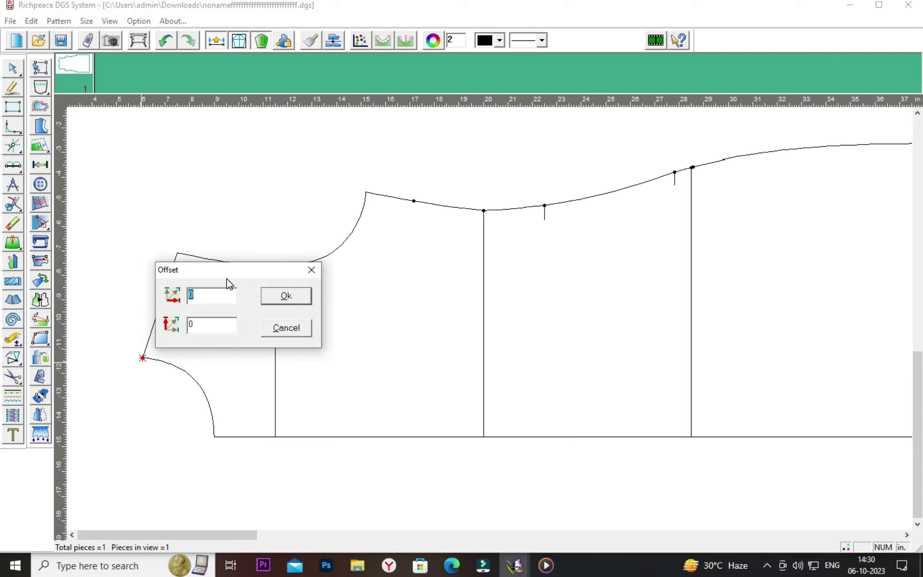
{"action": "left_click_drag", "start_coordinate": [224, 271], "coordinate": [422, 341]}
{"action": "left_click", "coordinate": [406, 365]}
{"action": "key", "text": "BackSpace"}
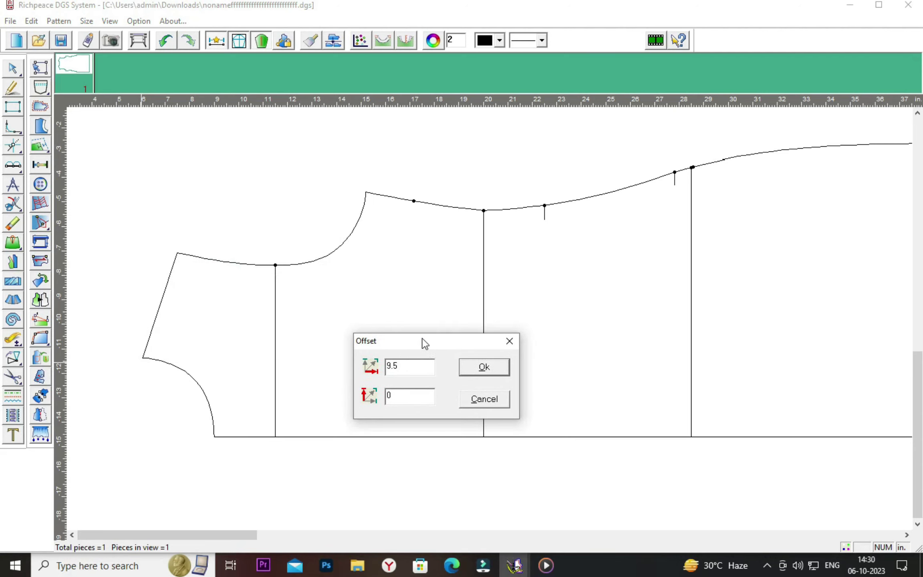
{"action": "left_click_drag", "start_coordinate": [424, 343], "coordinate": [654, 256]}
{"action": "left_click", "coordinate": [719, 282]}
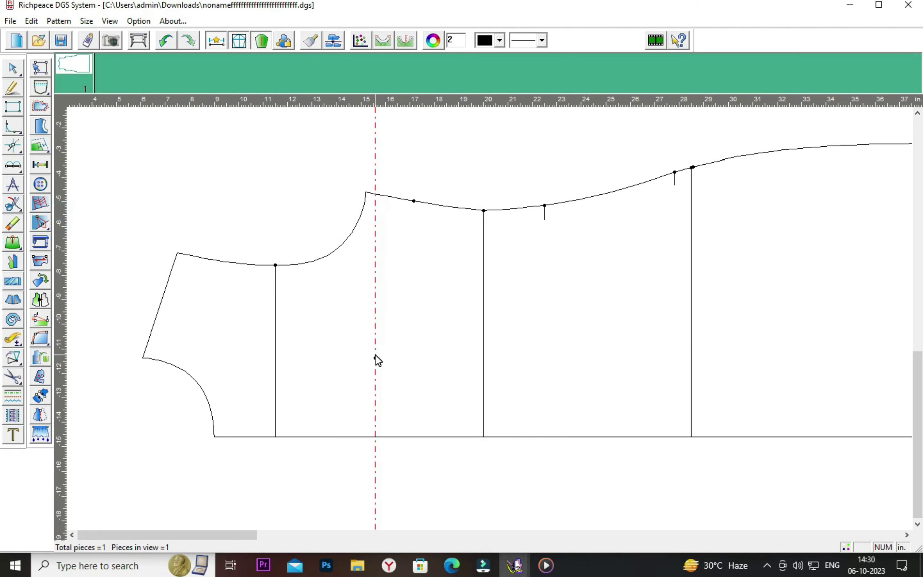
Draw a 3.5-inch dart line from the shoulder point toward the bust guide
{"action": "right_click", "coordinate": [409, 236]}
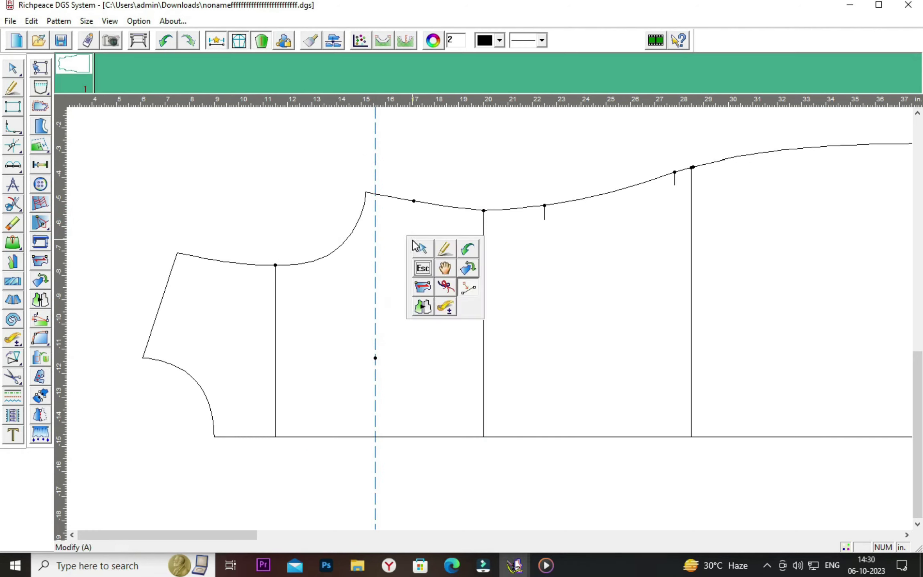
{"action": "left_click", "coordinate": [440, 248]}
{"action": "left_click", "coordinate": [413, 200]}
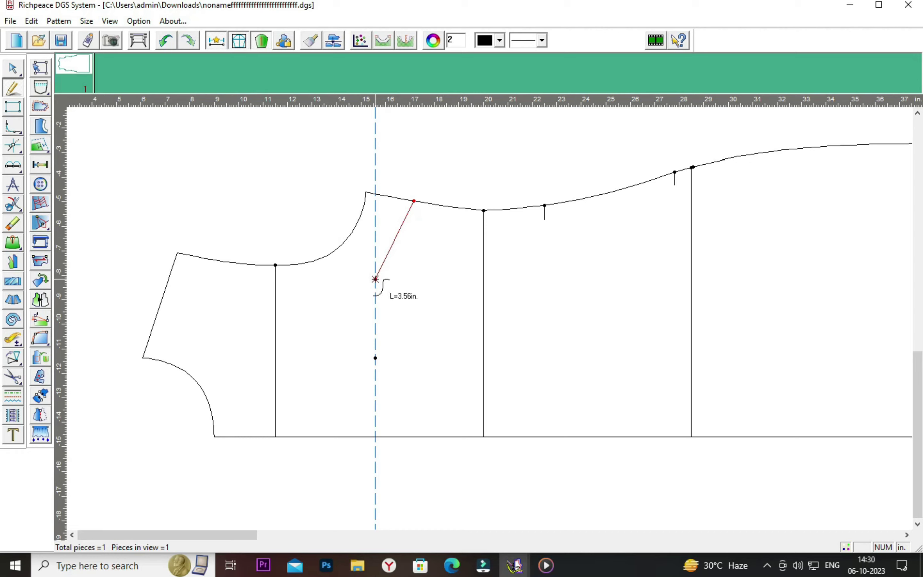
{"action": "left_click", "coordinate": [375, 279]}
{"action": "left_click", "coordinate": [445, 326]}
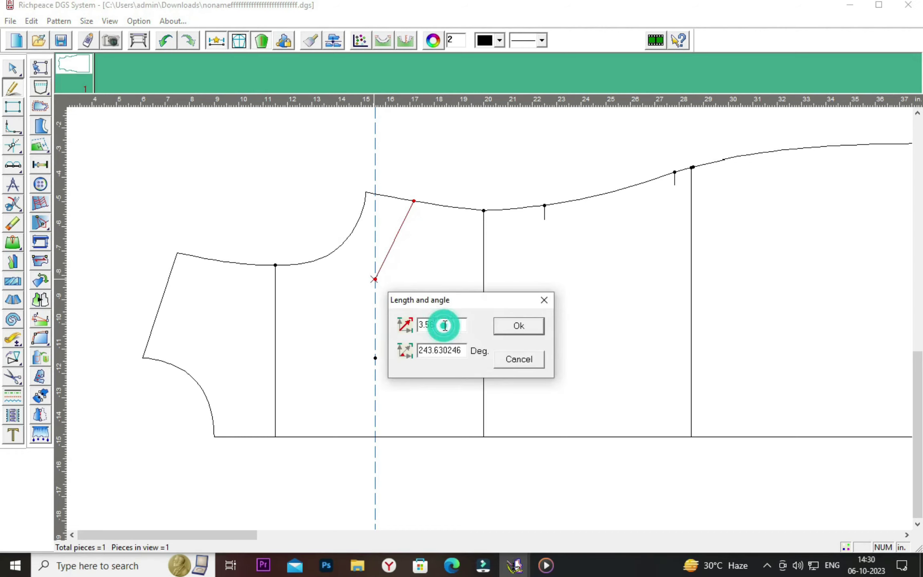
{"action": "key", "text": "BackSpace"}
{"action": "left_click", "coordinate": [519, 323]}
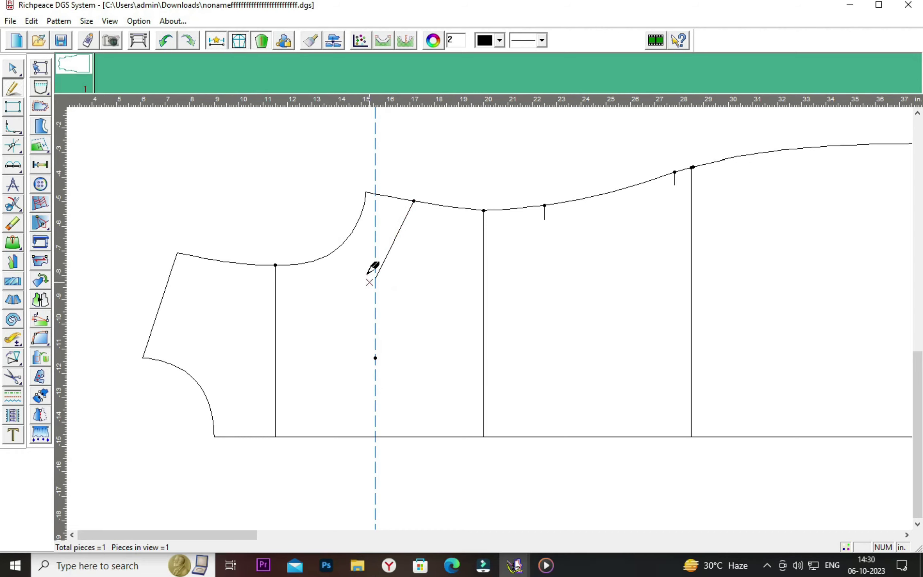
Erase the vertical bust guide line and its leftover guide point
{"action": "left_click", "coordinate": [15, 225]}
{"action": "left_click", "coordinate": [375, 215]}
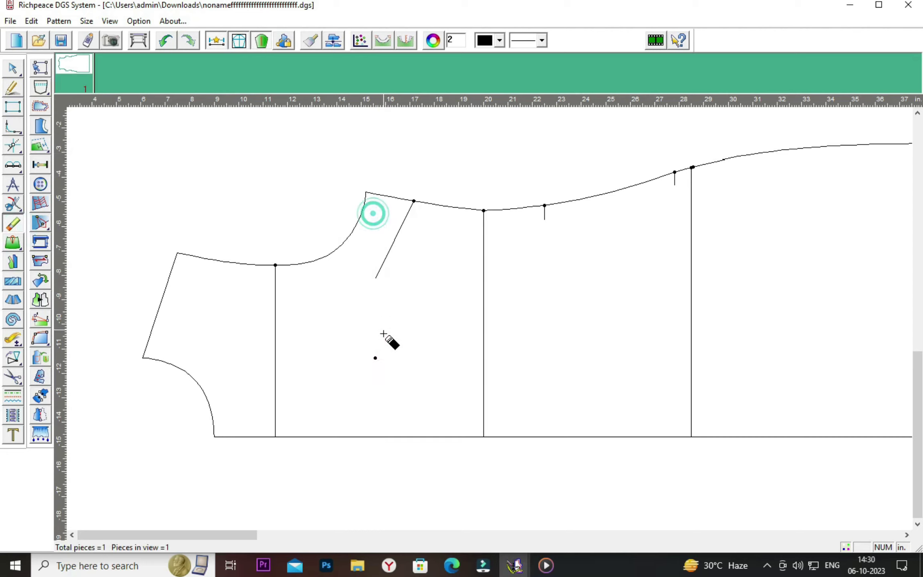
{"action": "left_click", "coordinate": [376, 358]}
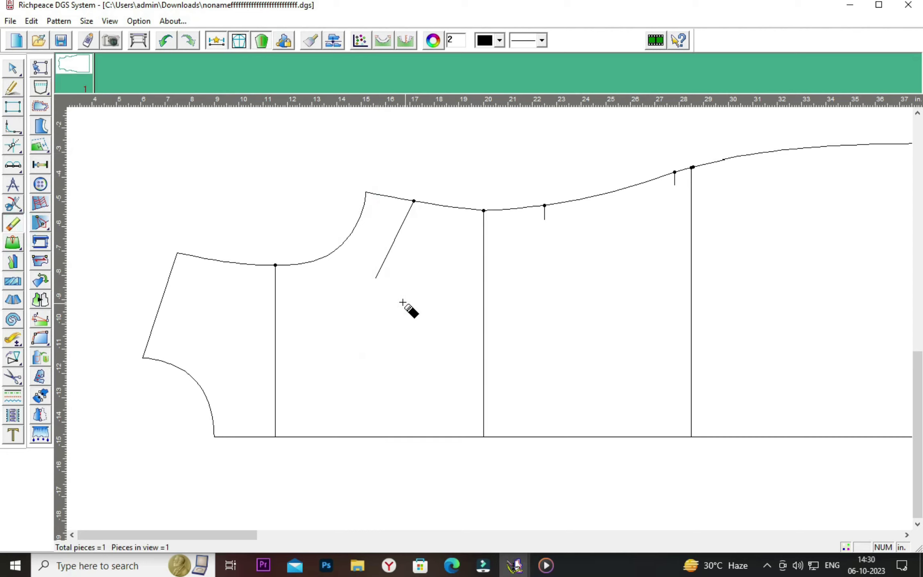
{"action": "left_click", "coordinate": [13, 243]}
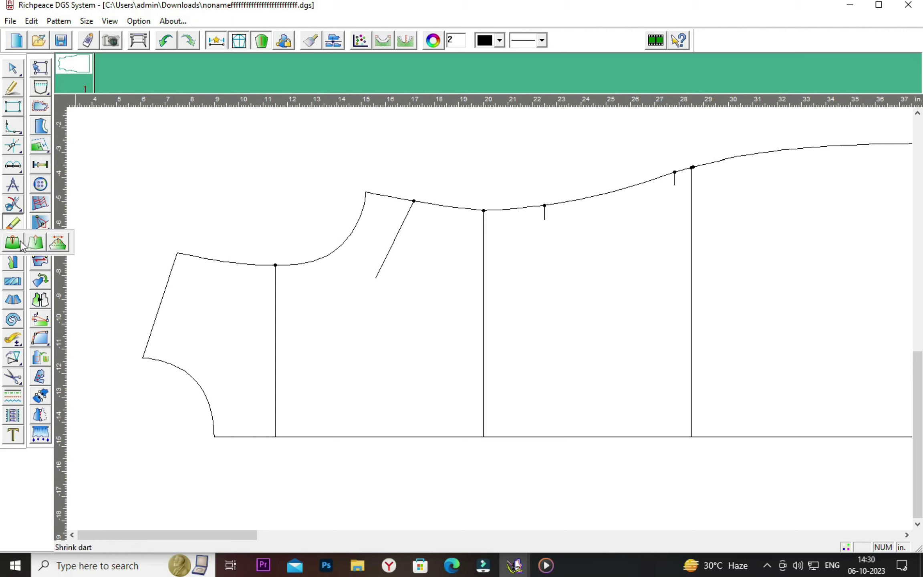
Shrink the shoulder dart open to a 1-inch width, folding it toward the armhole
{"action": "left_click", "coordinate": [391, 200]}
{"action": "left_click", "coordinate": [406, 217]}
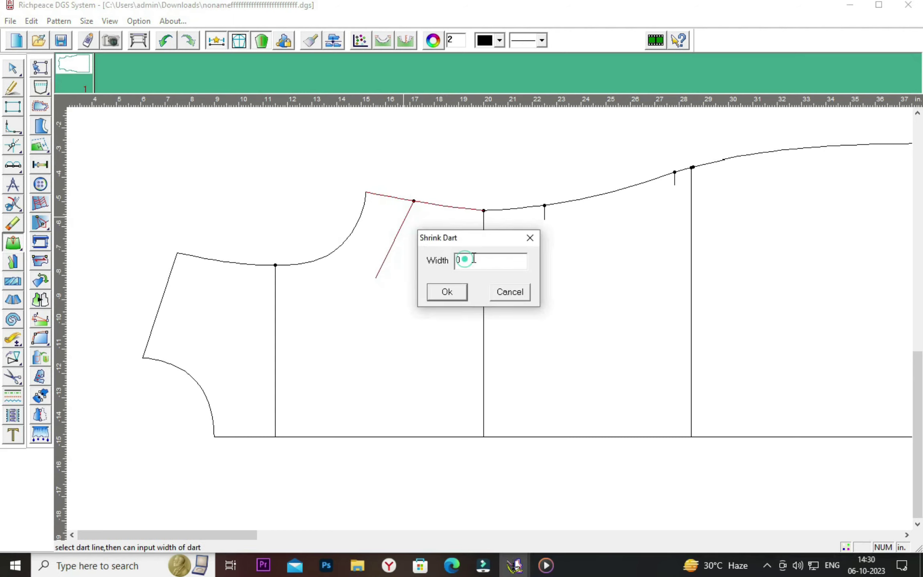
{"action": "left_click_drag", "start_coordinate": [461, 238], "coordinate": [539, 230]}
{"action": "left_click", "coordinate": [552, 253]}
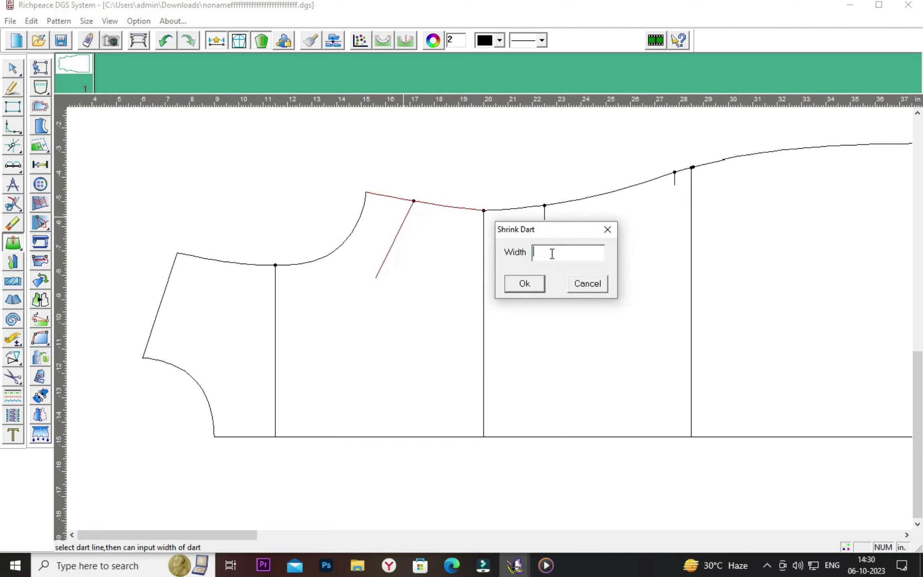
{"action": "type", "text": "1"}
{"action": "left_click", "coordinate": [531, 282]}
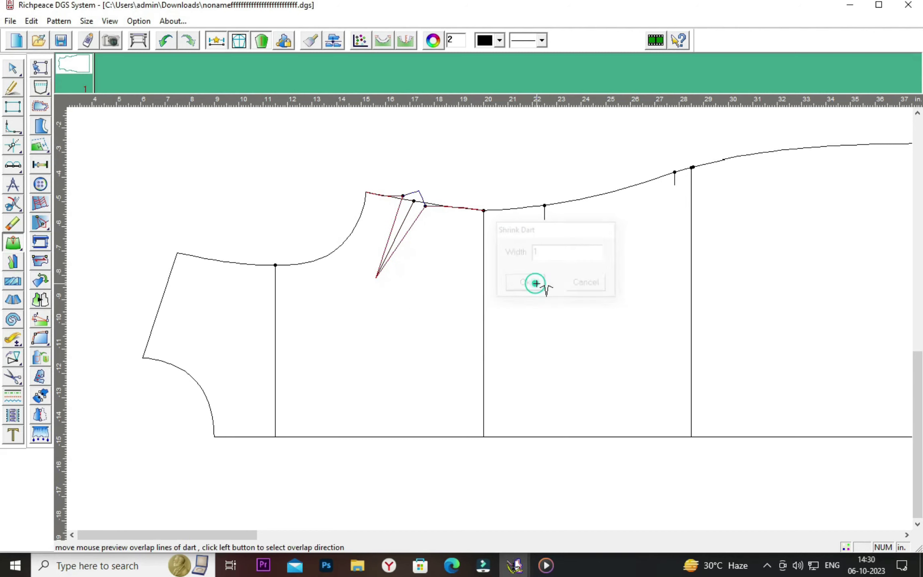
{"action": "left_click", "coordinate": [502, 201]}
{"action": "right_click", "coordinate": [492, 184]}
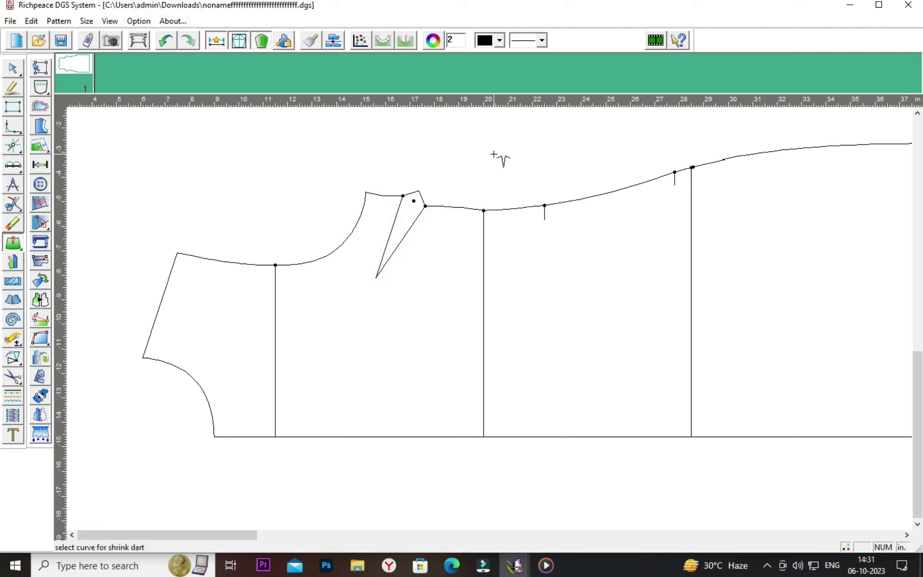
Inspect the neck-side, armhole-side and dart-peak shoulder segments by selecting each
{"action": "left_click", "coordinate": [13, 68]}
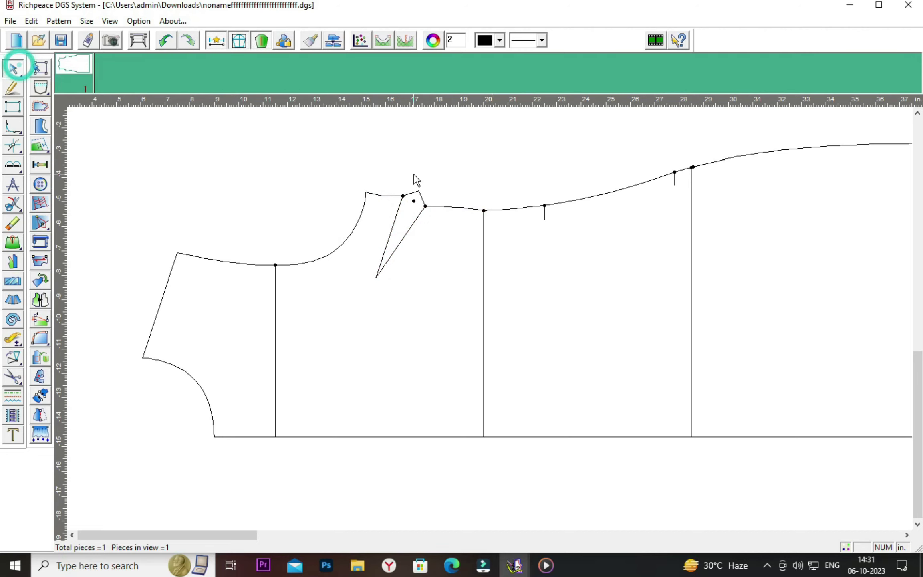
{"action": "left_click", "coordinate": [385, 199]}
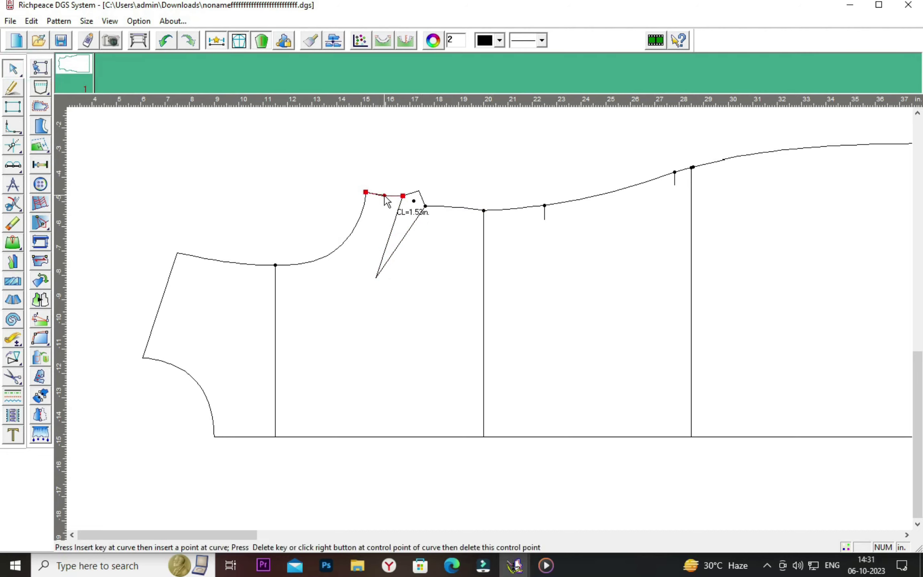
{"action": "left_click", "coordinate": [360, 169]}
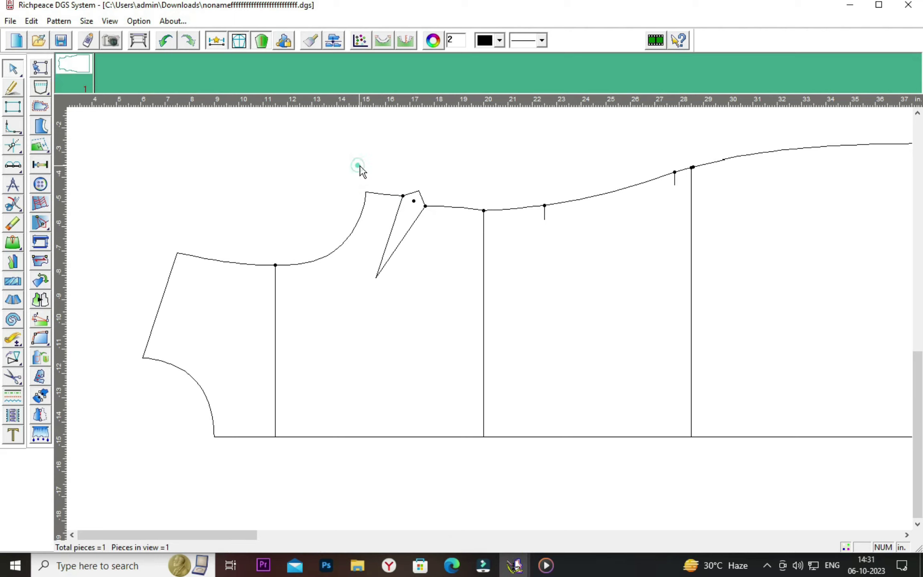
{"action": "left_click", "coordinate": [456, 215]}
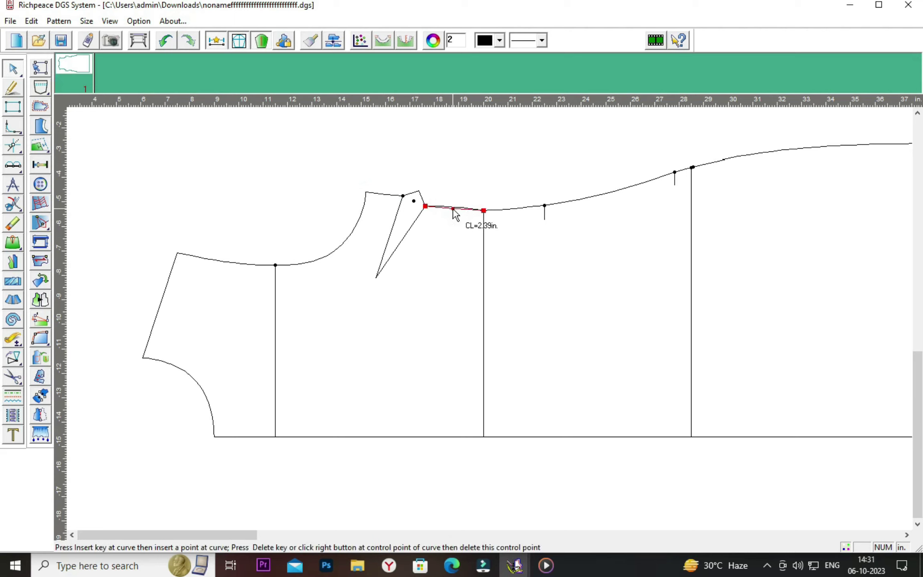
{"action": "left_click", "coordinate": [469, 195]}
{"action": "left_click", "coordinate": [420, 192]}
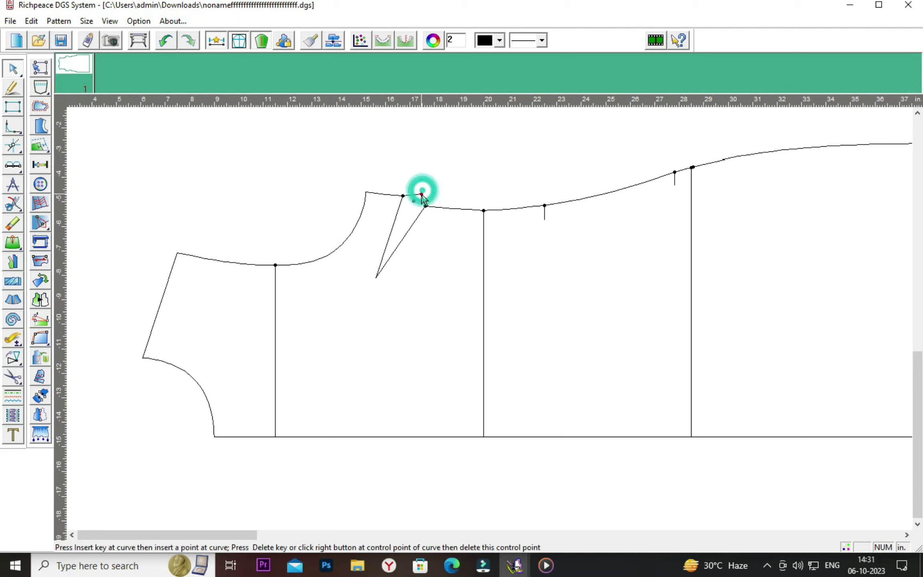
{"action": "left_click", "coordinate": [455, 189]}
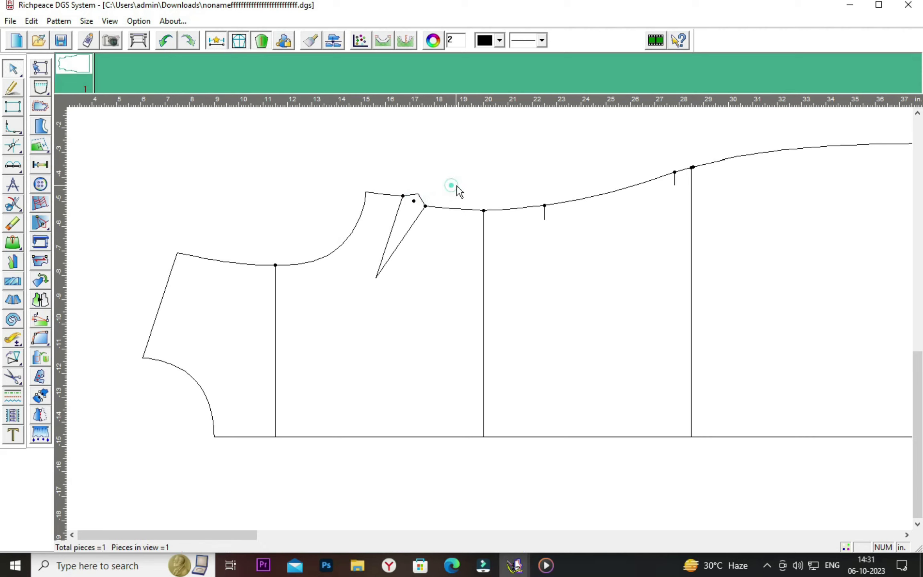
Draw the dart centre line from the folded peak down to the dart tip
{"action": "right_click", "coordinate": [429, 261]}
{"action": "left_click", "coordinate": [463, 273]}
{"action": "left_click", "coordinate": [418, 195]}
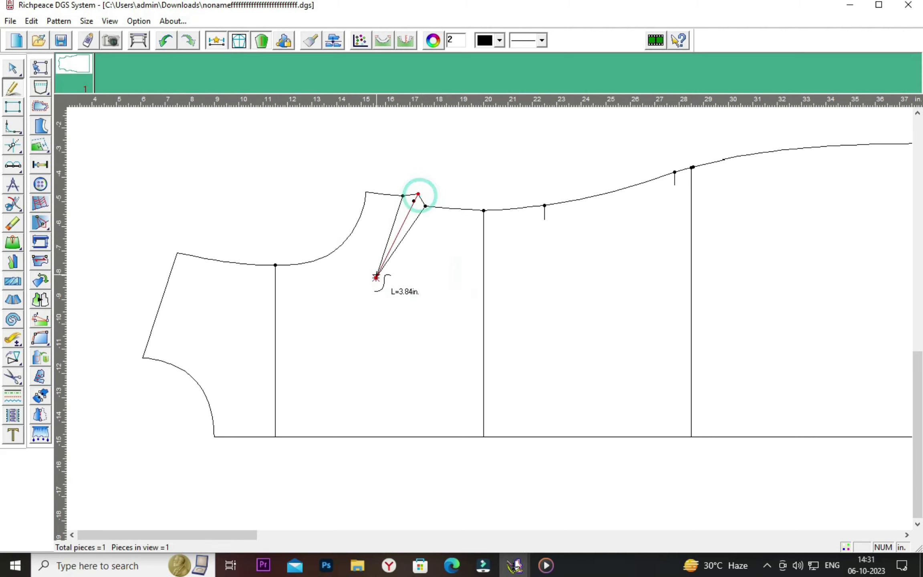
{"action": "left_click", "coordinate": [376, 281]}
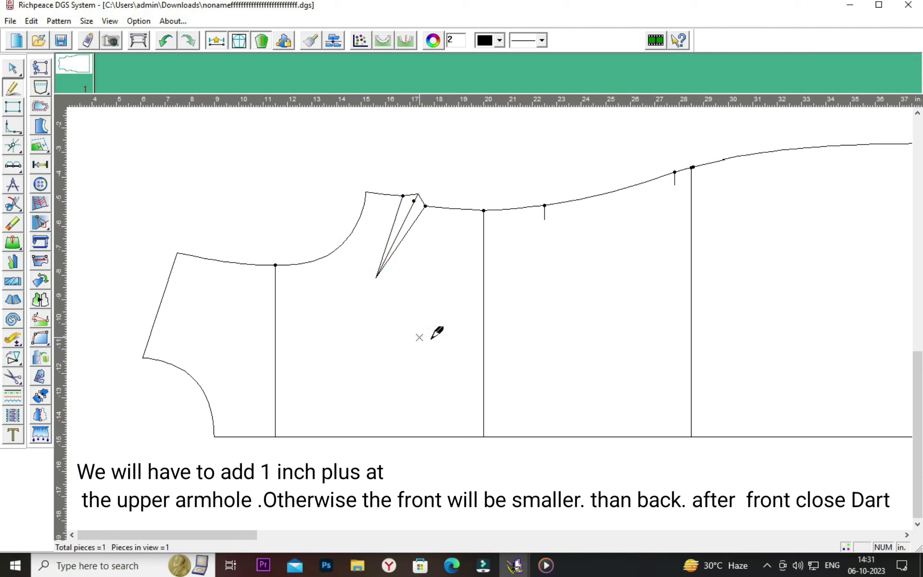
Offset the shoulder line and upper armhole curve outward by 1 inch
{"action": "left_click", "coordinate": [13, 68]}
{"action": "left_click", "coordinate": [366, 197]}
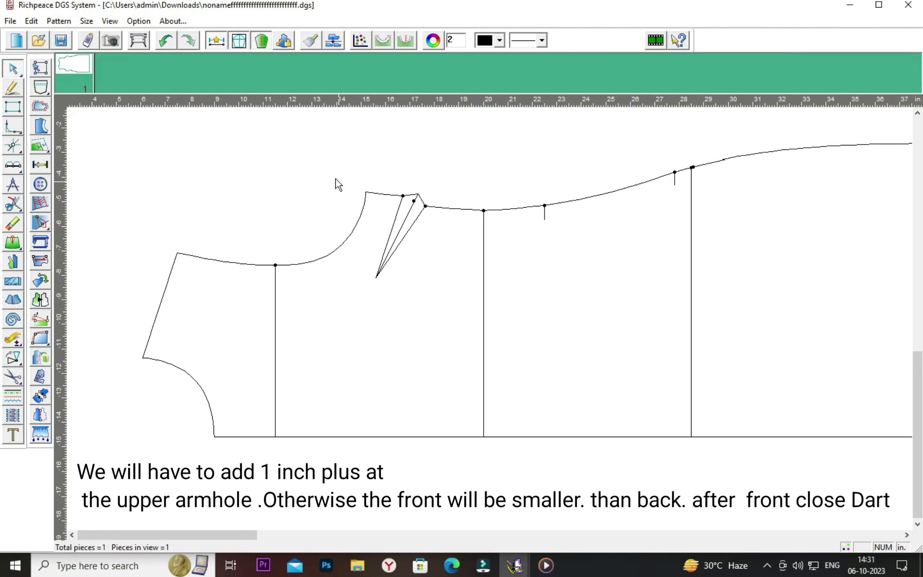
{"action": "left_click_drag", "start_coordinate": [335, 178], "coordinate": [377, 206]}
{"action": "right_click", "coordinate": [386, 210]}
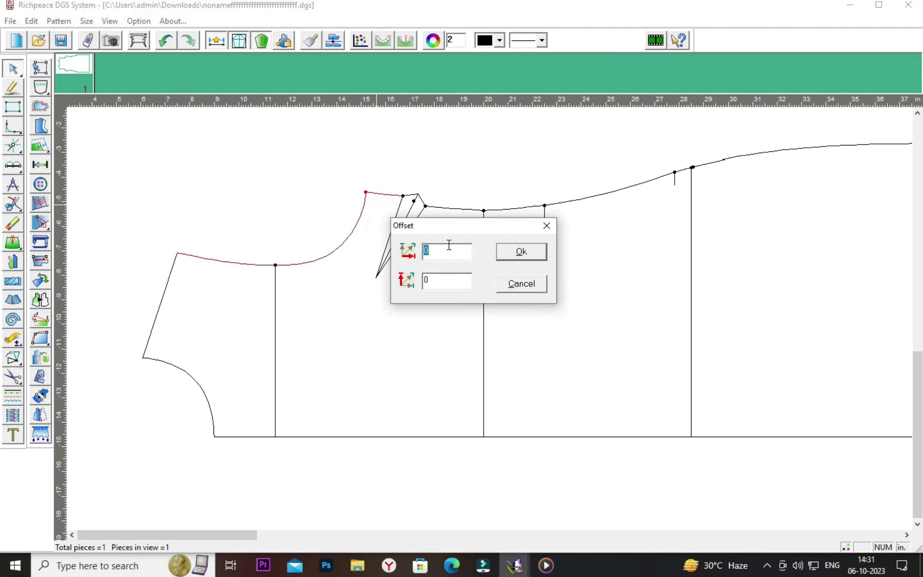
{"action": "type", "text": "1"}
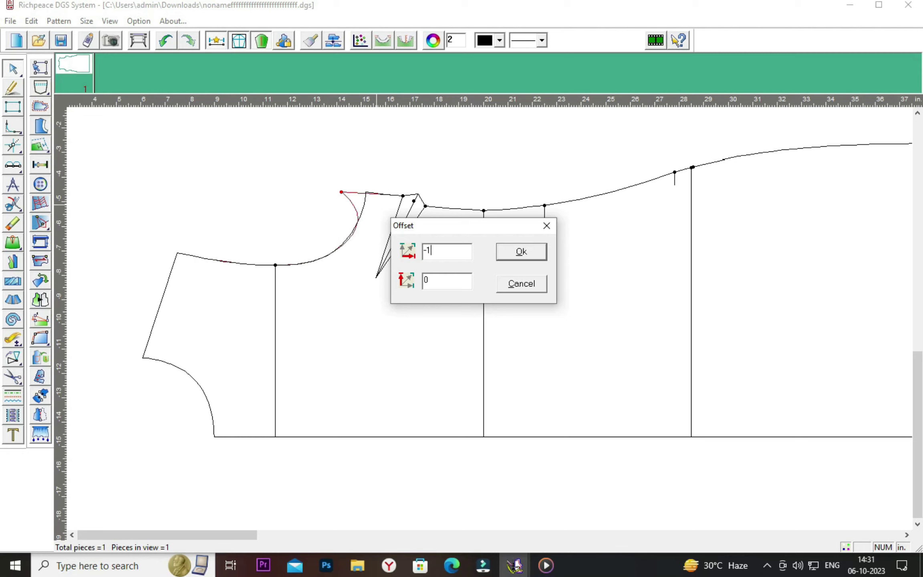
{"action": "left_click", "coordinate": [521, 252]}
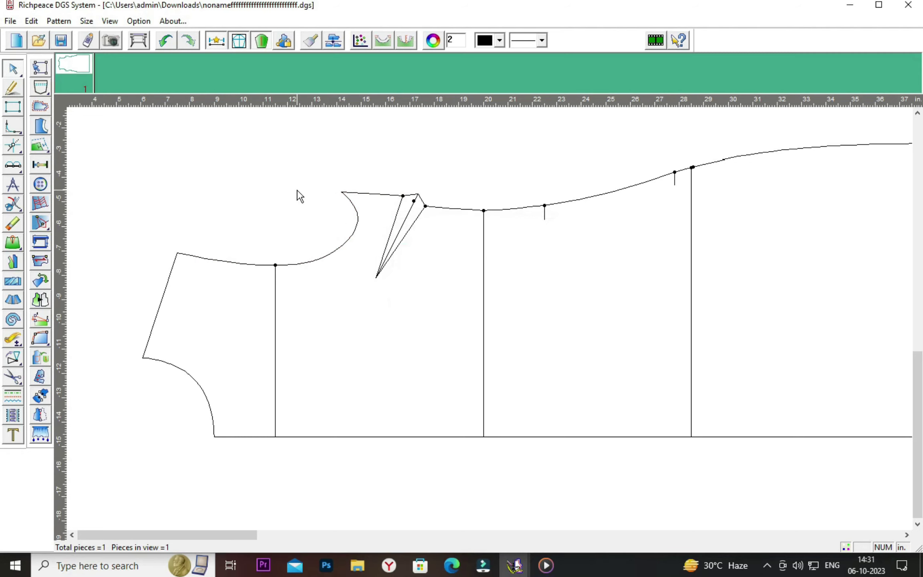
Reposition the armhole curve's control points to smooth the reshaped armhole
{"action": "left_click", "coordinate": [354, 223]}
{"action": "left_click", "coordinate": [347, 222]}
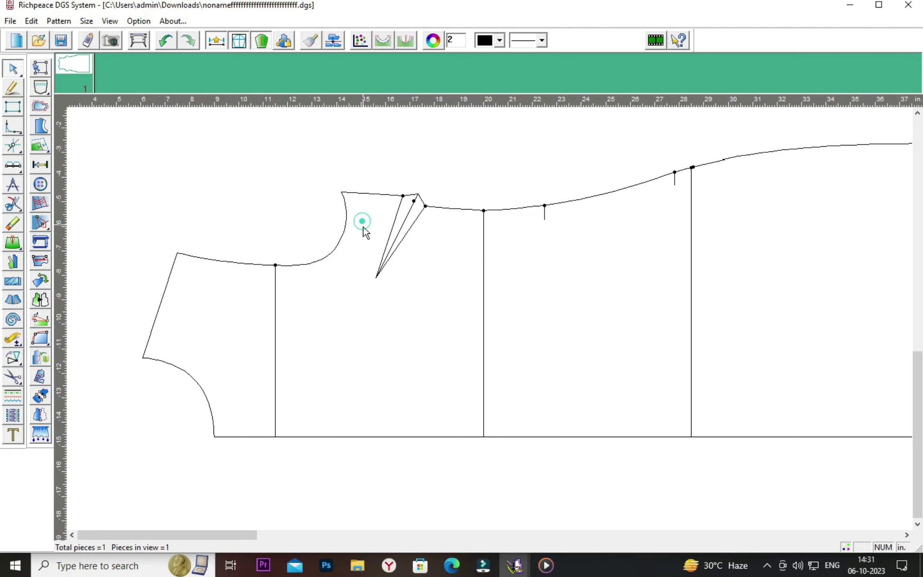
{"action": "left_click", "coordinate": [331, 255]}
{"action": "left_click", "coordinate": [354, 270]}
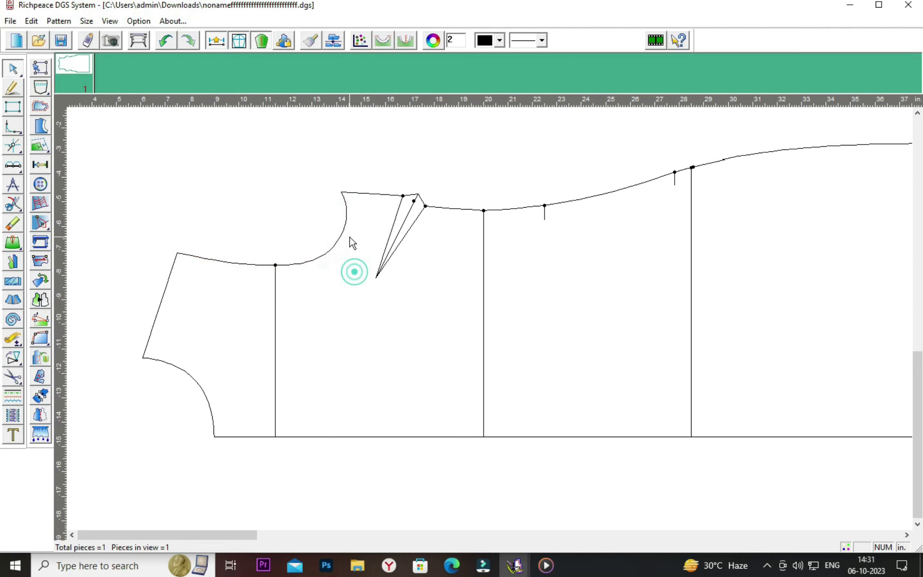
{"action": "left_click", "coordinate": [345, 224]}
{"action": "left_click_drag", "start_coordinate": [346, 222], "coordinate": [341, 218]}
{"action": "left_click", "coordinate": [358, 214]}
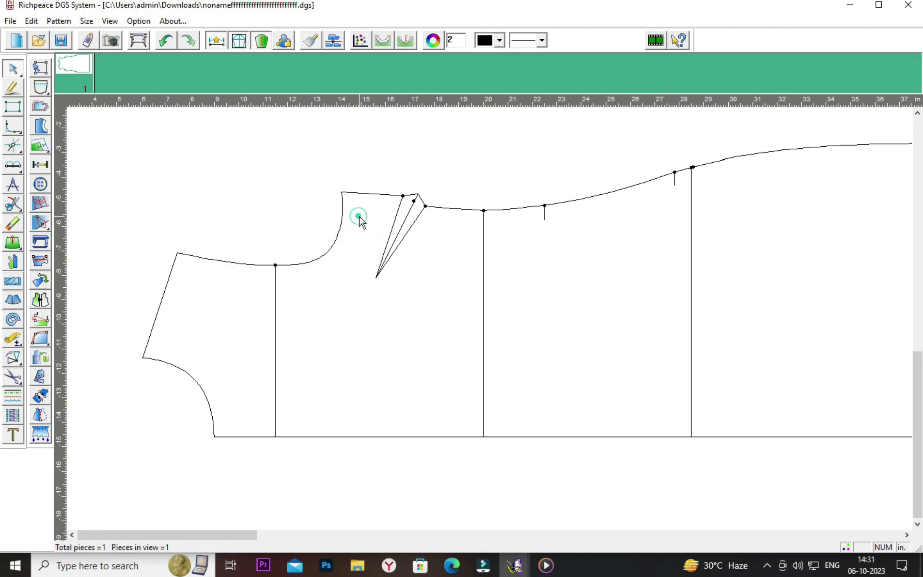
{"action": "left_click", "coordinate": [325, 261]}
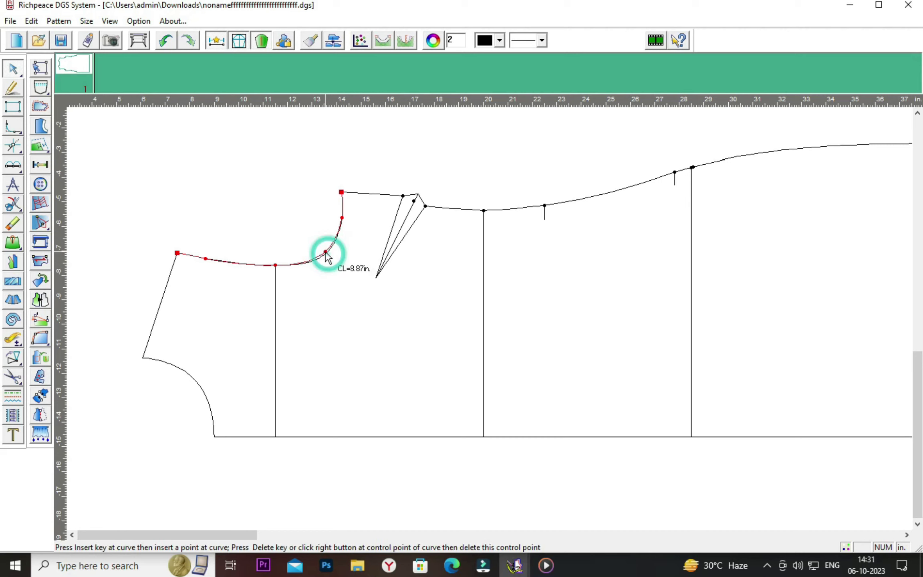
{"action": "left_click", "coordinate": [336, 274]}
{"action": "left_click", "coordinate": [341, 215]}
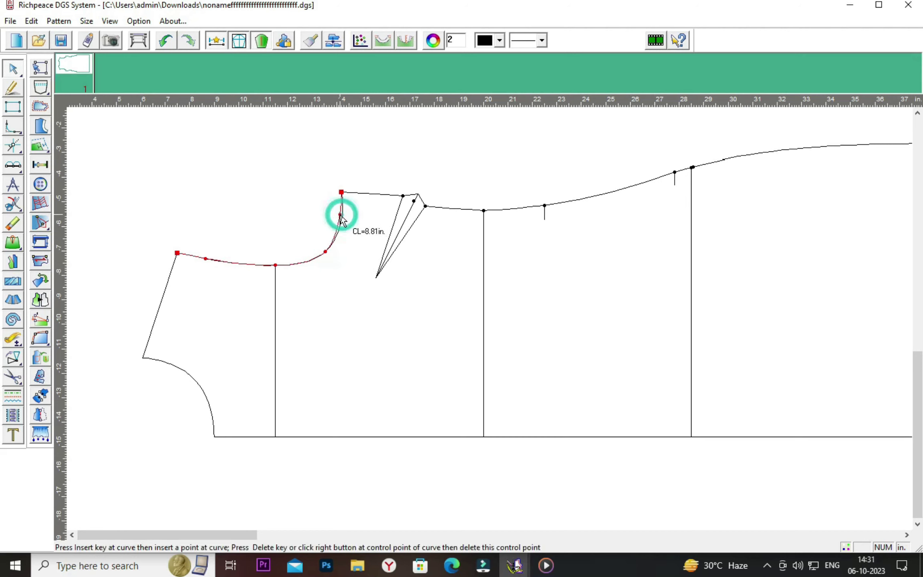
{"action": "left_click", "coordinate": [360, 216]}
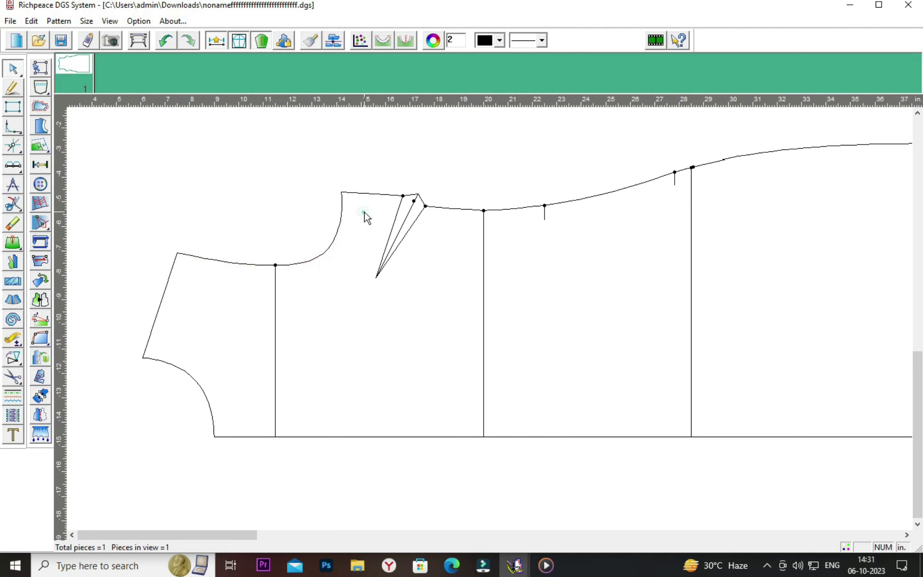
Fine-tune the top control point of the armhole curve for a smooth shape
{"action": "left_click", "coordinate": [323, 252]}
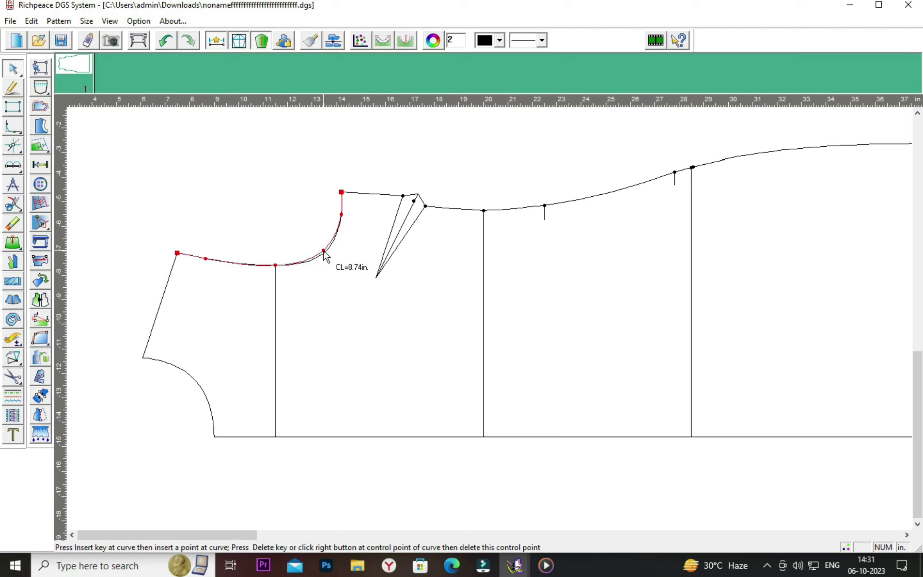
{"action": "left_click", "coordinate": [337, 262]}
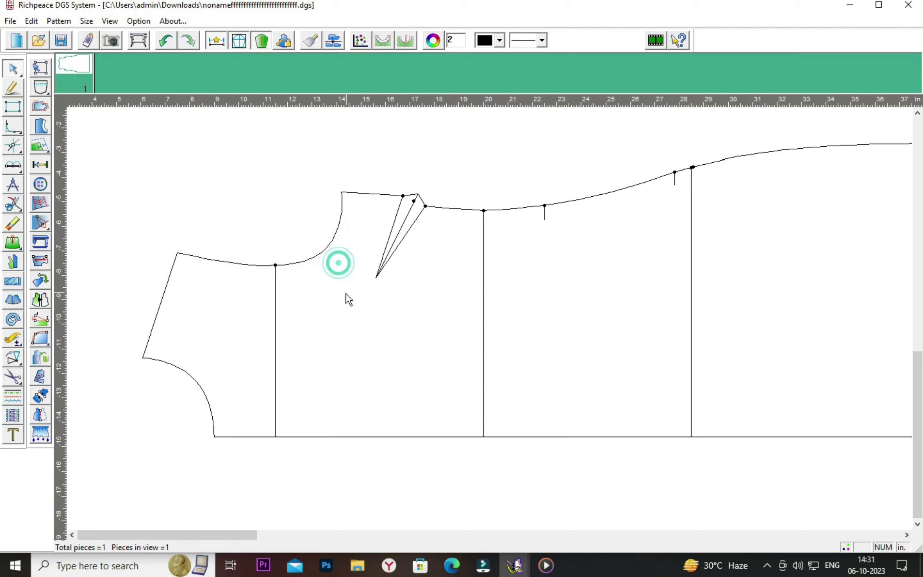
{"action": "left_click", "coordinate": [206, 259]}
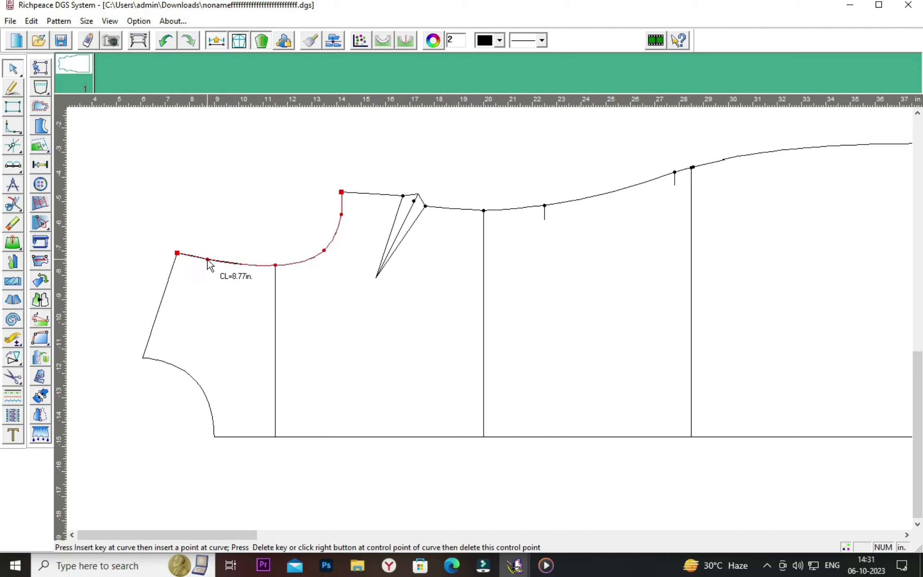
{"action": "left_click", "coordinate": [220, 234]}
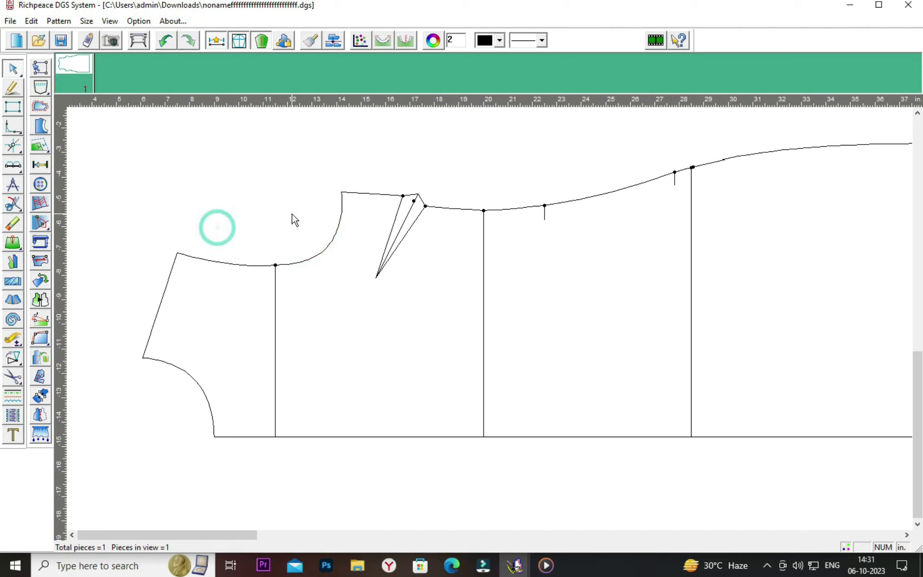
{"action": "left_click", "coordinate": [341, 219]}
{"action": "left_click_drag", "start_coordinate": [341, 215], "coordinate": [340, 218]}
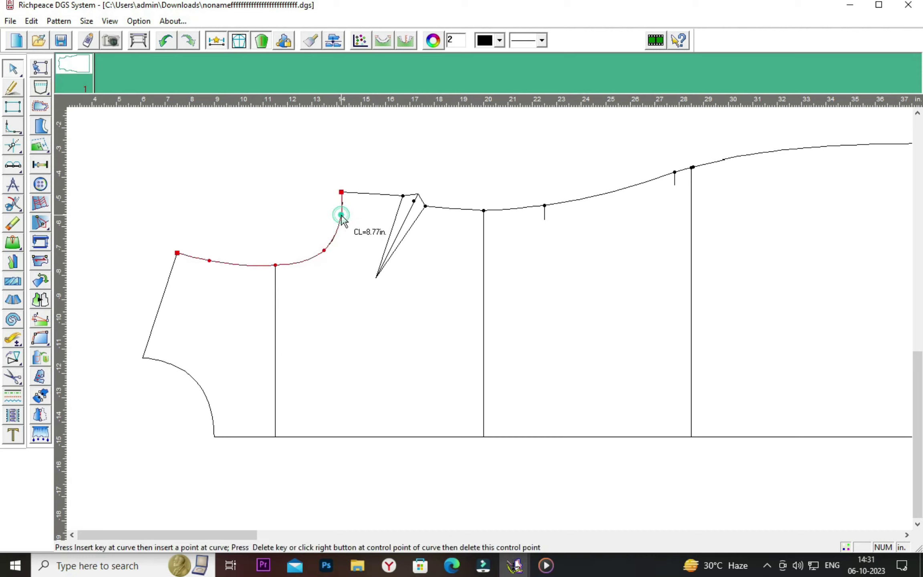
{"action": "left_click", "coordinate": [357, 243]}
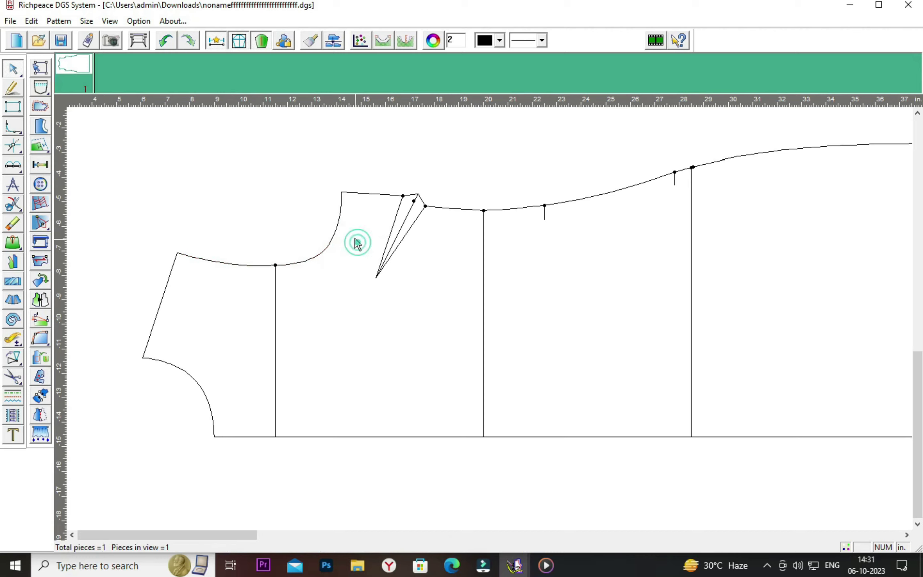
{"action": "left_click", "coordinate": [341, 218]}
{"action": "left_click_drag", "start_coordinate": [340, 218], "coordinate": [342, 221]}
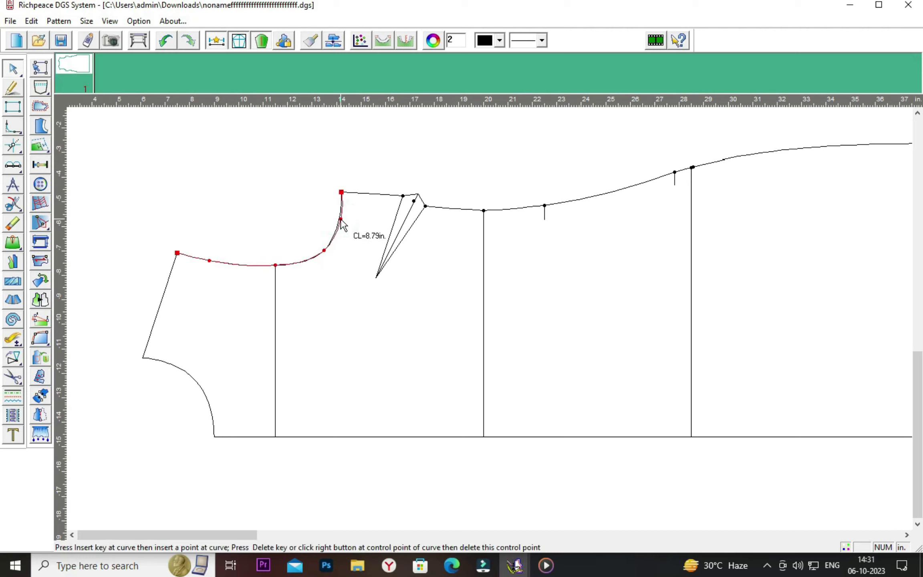
{"action": "left_click", "coordinate": [354, 230]}
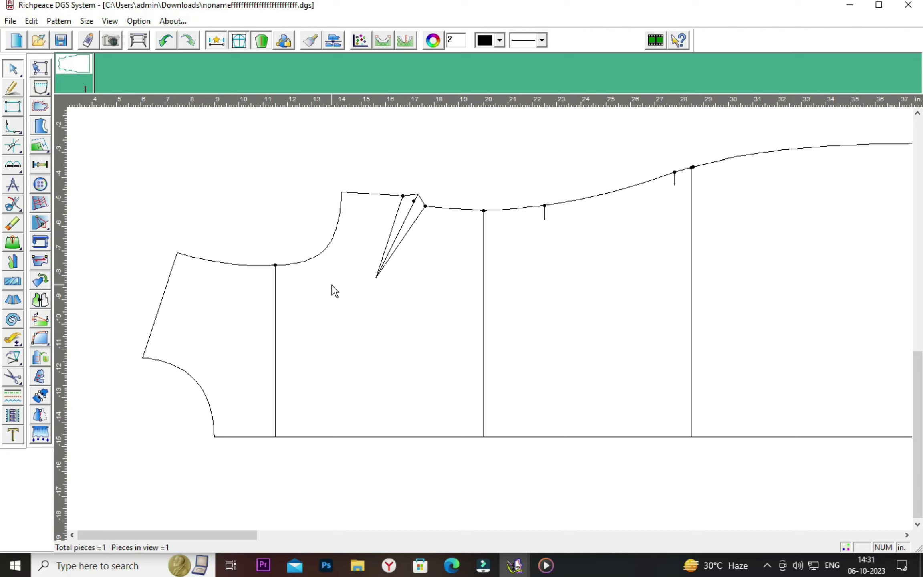
{"action": "left_click", "coordinate": [12, 339]}
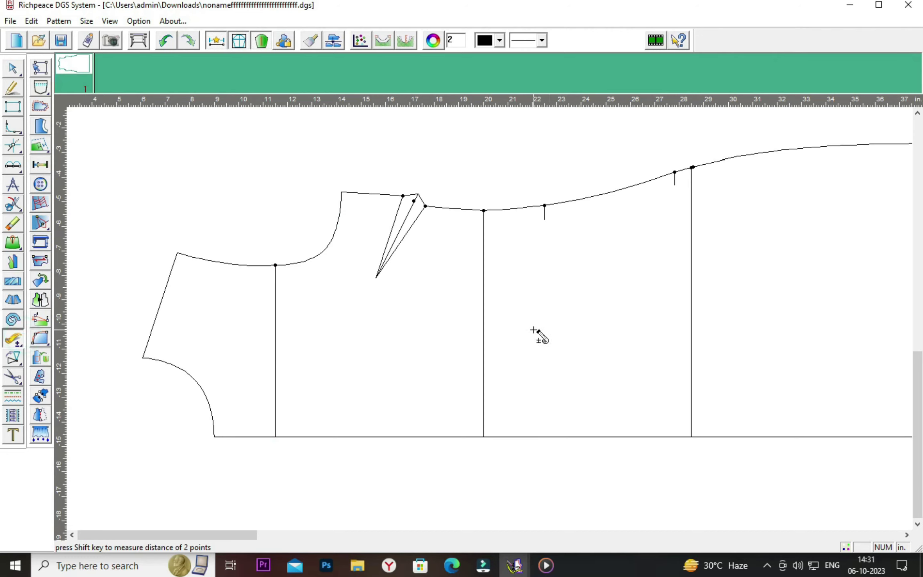
{"action": "left_click", "coordinate": [341, 193]}
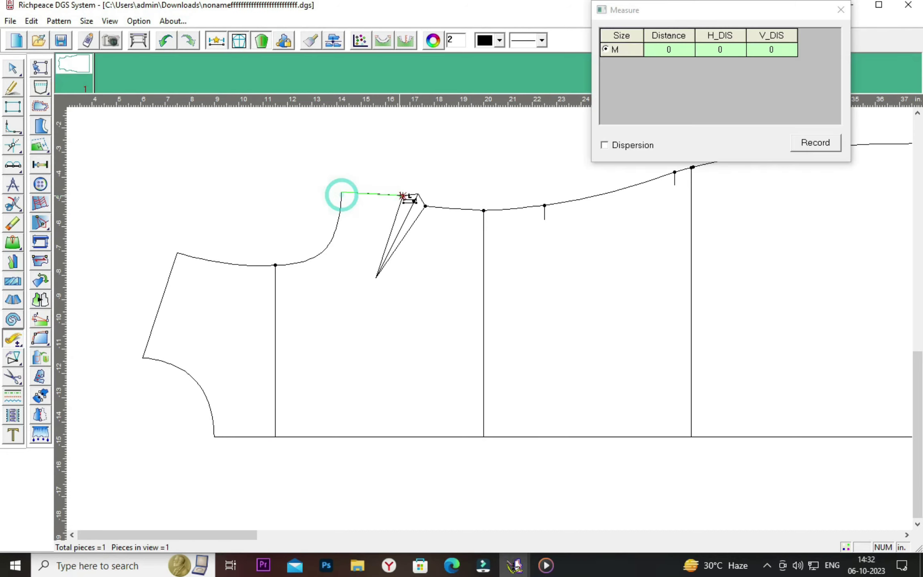
{"action": "left_click", "coordinate": [404, 196]}
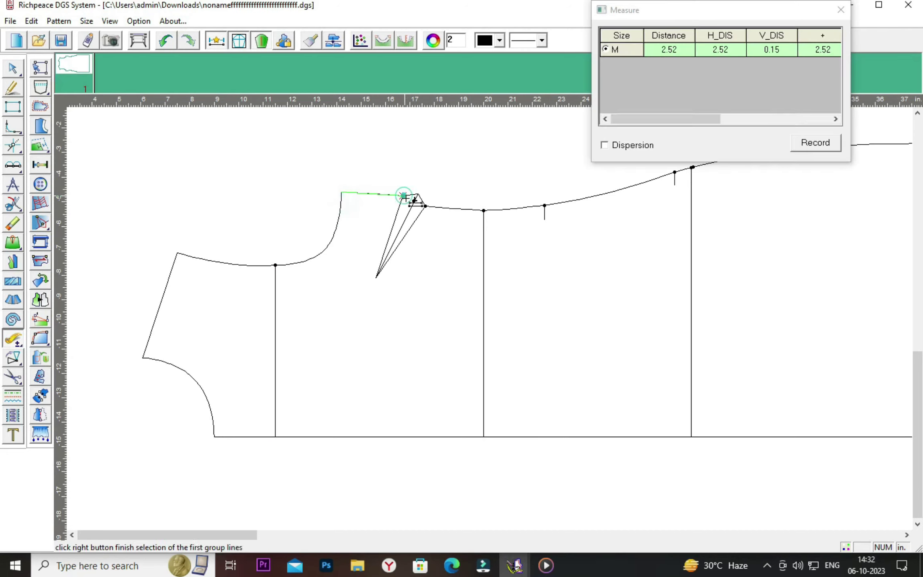
{"action": "left_click", "coordinate": [841, 10]}
{"action": "scroll", "coordinate": [466, 334], "scroll_direction": "down", "scroll_amount": 1}
{"action": "scroll", "coordinate": [489, 318], "scroll_direction": "down", "scroll_amount": 1}
{"action": "scroll", "coordinate": [489, 319], "scroll_direction": "up", "scroll_amount": 1}
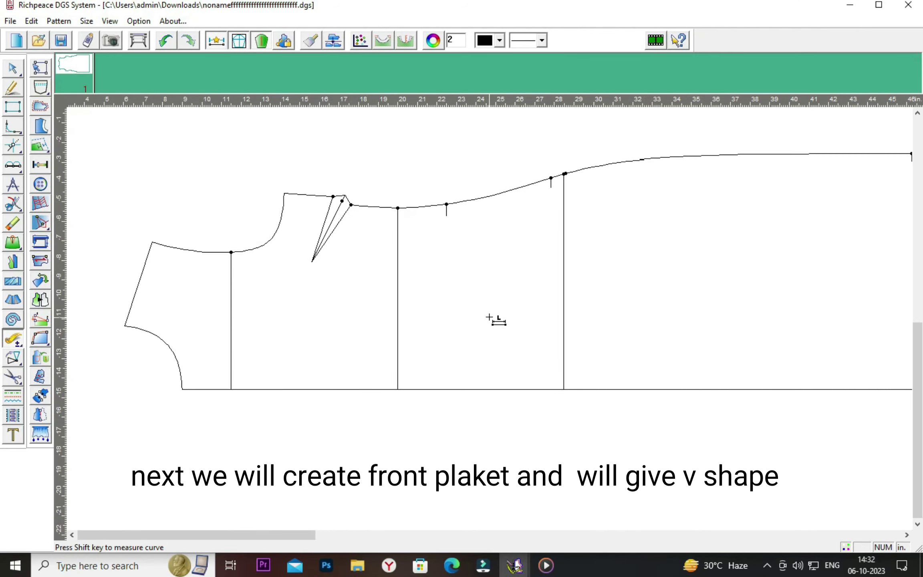
{"action": "scroll", "coordinate": [489, 318], "scroll_direction": "down", "scroll_amount": 1}
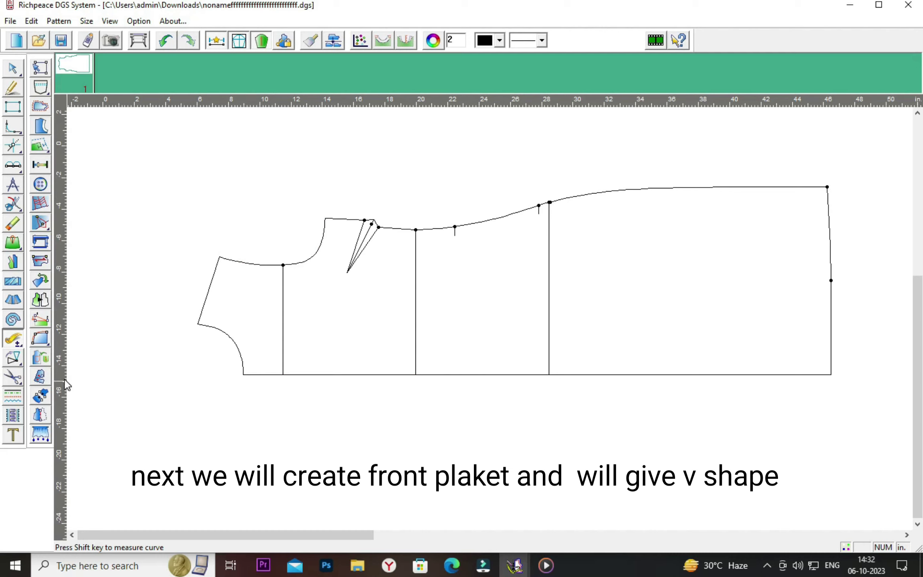
{"action": "left_click", "coordinate": [13, 375]}
{"action": "left_click", "coordinate": [145, 179]}
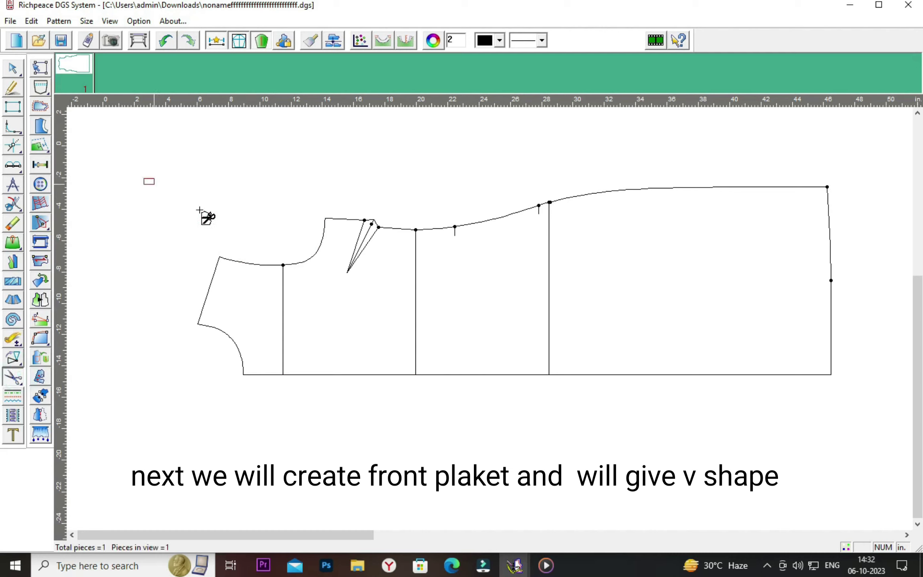
{"action": "left_click", "coordinate": [231, 198]}
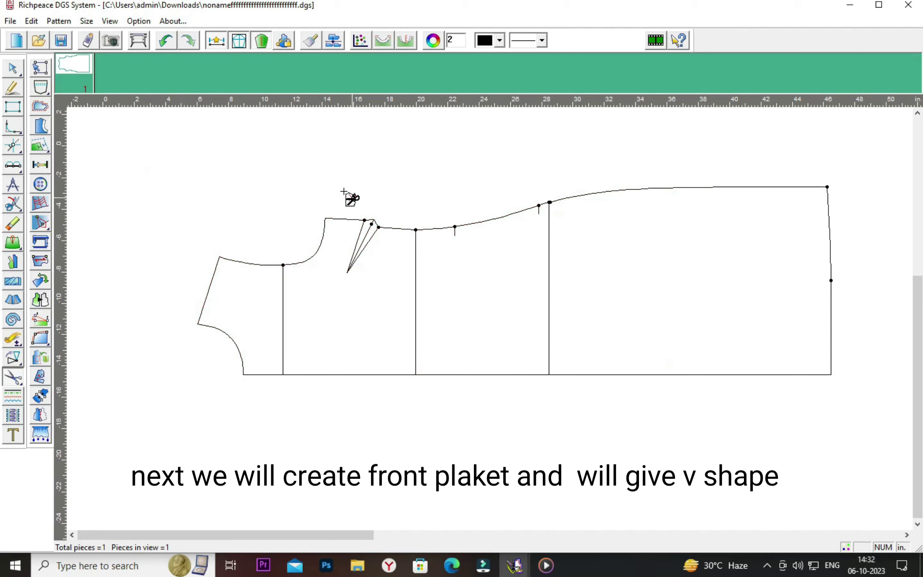
{"action": "right_click", "coordinate": [223, 183]}
{"action": "left_click", "coordinate": [252, 205]}
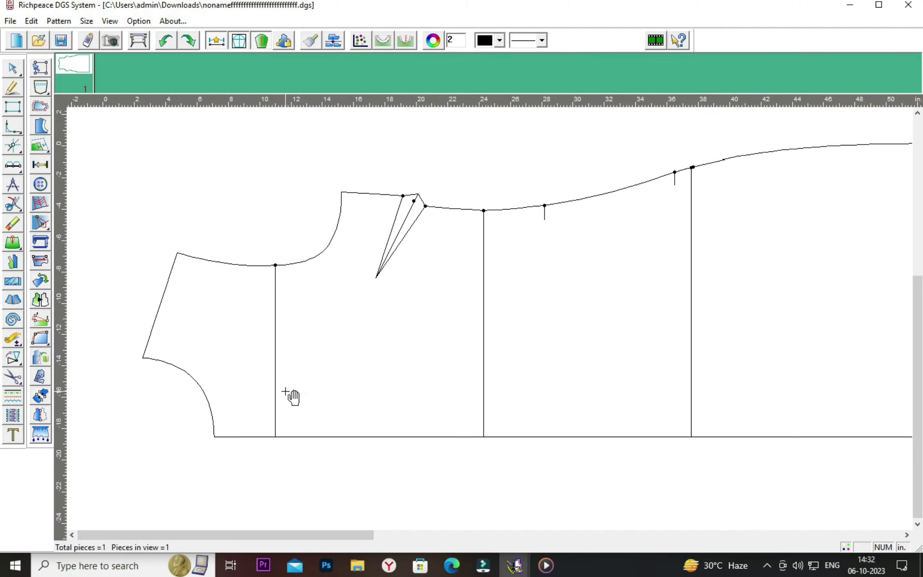
{"action": "scroll", "coordinate": [285, 391], "scroll_direction": "up", "scroll_amount": 1}
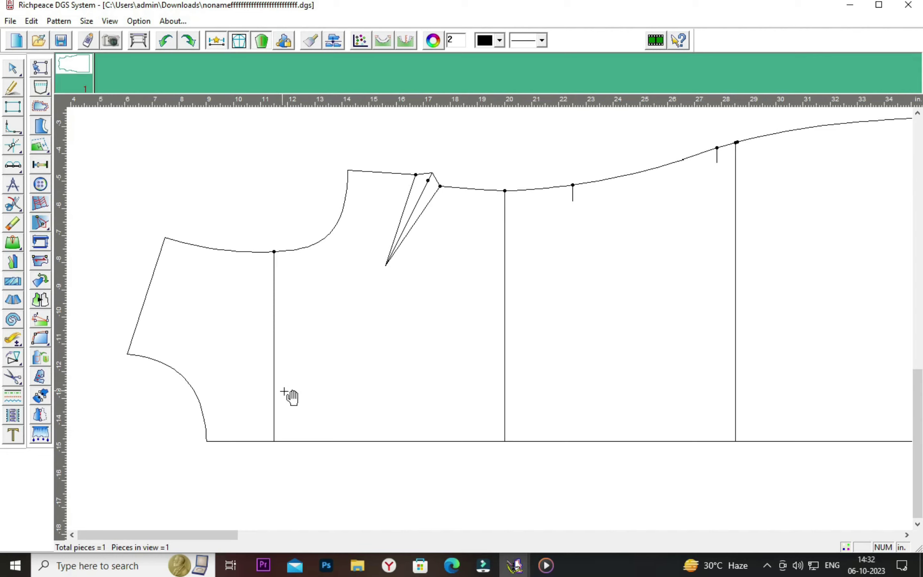
Place a point 0.3 inches along the front curve from its lower end
{"action": "left_click", "coordinate": [39, 107]}
{"action": "left_click", "coordinate": [209, 441]}
{"action": "left_click_drag", "start_coordinate": [280, 323], "coordinate": [452, 293]}
{"action": "left_click", "coordinate": [493, 318]}
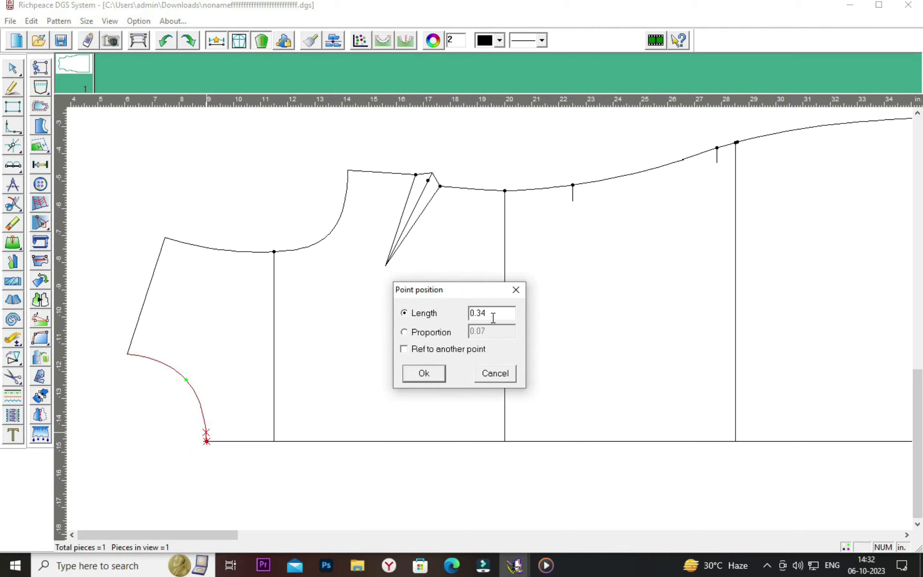
{"action": "key", "text": "BackSpace"}
{"action": "left_click", "coordinate": [426, 374]}
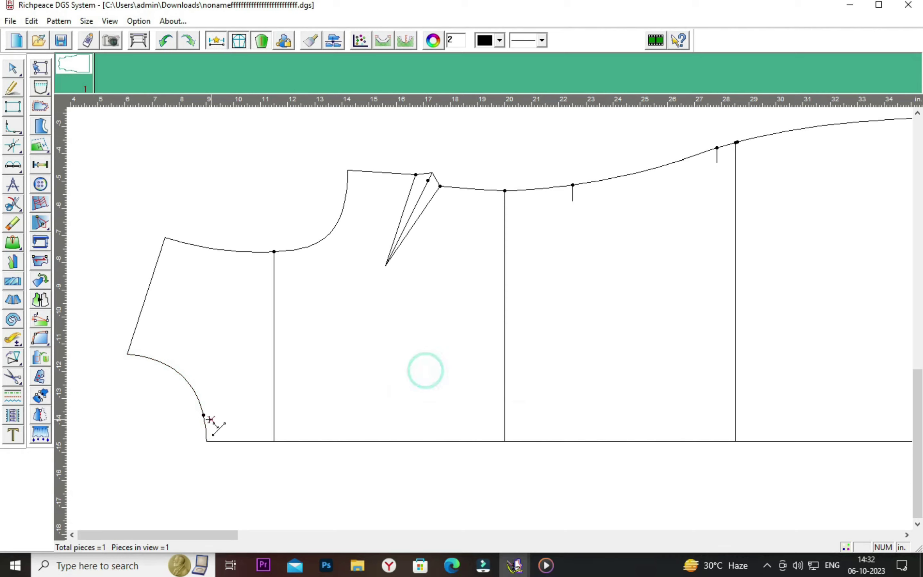
Place a point on the hem 4 inches from the lower-left corner
{"action": "left_click", "coordinate": [207, 443]}
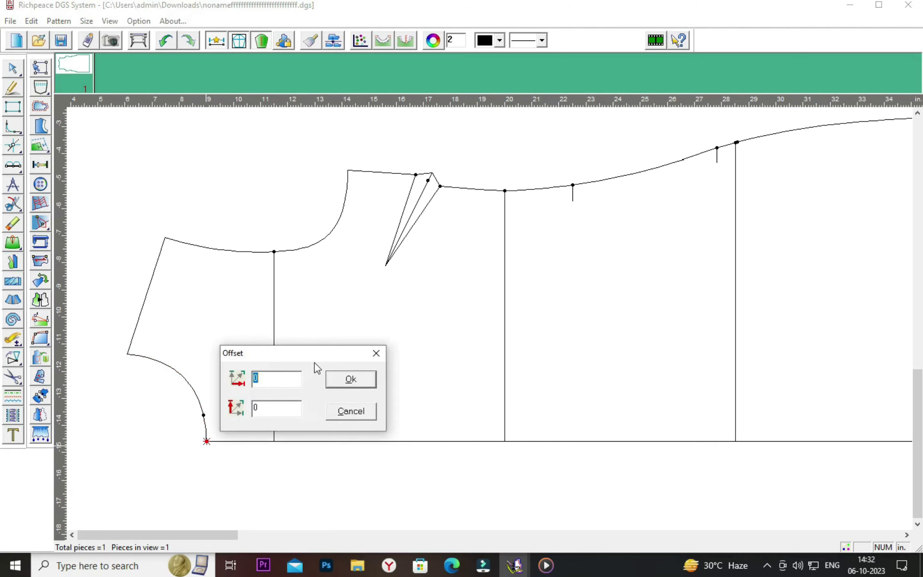
{"action": "left_click_drag", "start_coordinate": [298, 353], "coordinate": [553, 307]}
{"action": "left_click", "coordinate": [550, 338]}
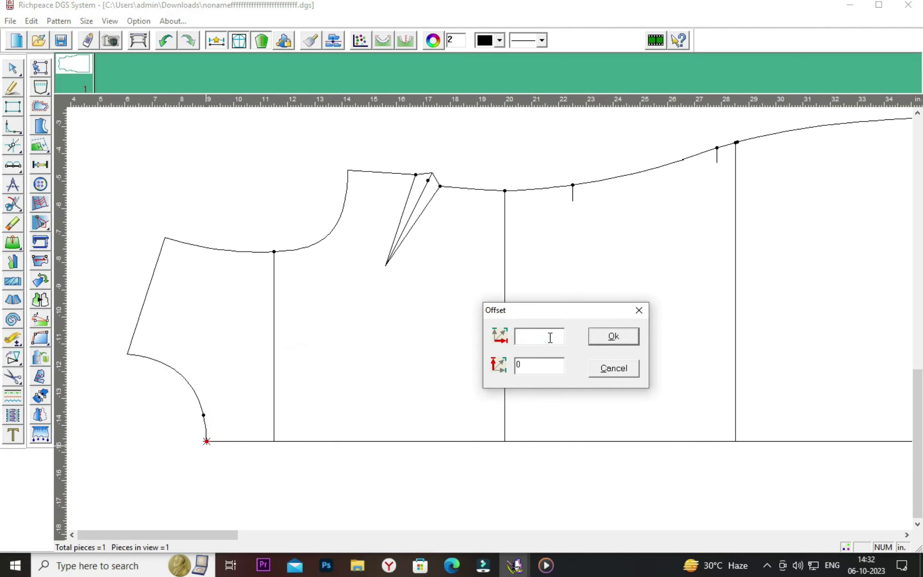
{"action": "left_click", "coordinate": [623, 337]}
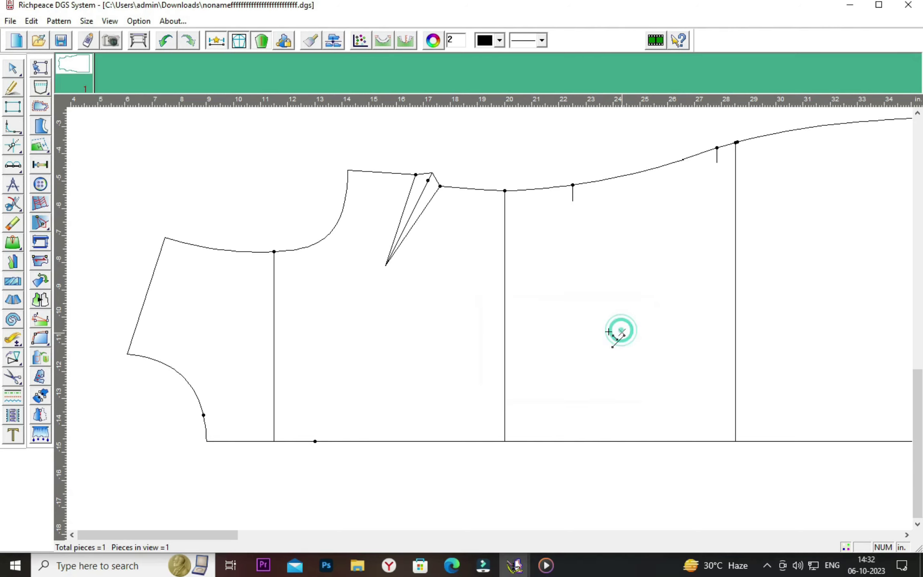
Place a point on the bottom line 9 inches right of the corner
{"action": "left_click", "coordinate": [207, 442]}
{"action": "mouse_move", "coordinate": [299, 350]}
{"action": "left_mouse_down"}
{"action": "mouse_move", "coordinate": [361, 324]}
{"action": "mouse_move", "coordinate": [597, 263]}
{"action": "left_mouse_up"}
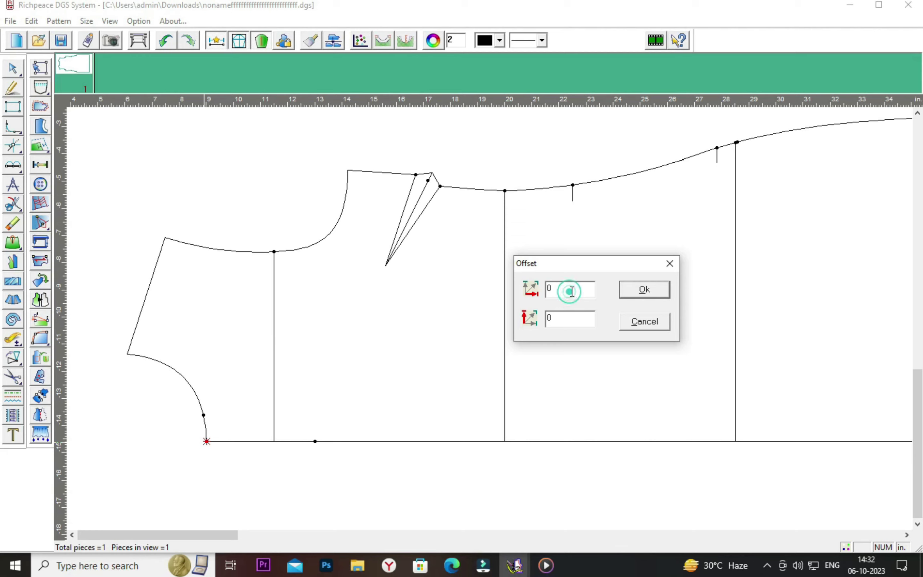
{"action": "double_click", "coordinate": [572, 292]}
{"action": "type", "text": "9"}
{"action": "left_click", "coordinate": [644, 290]}
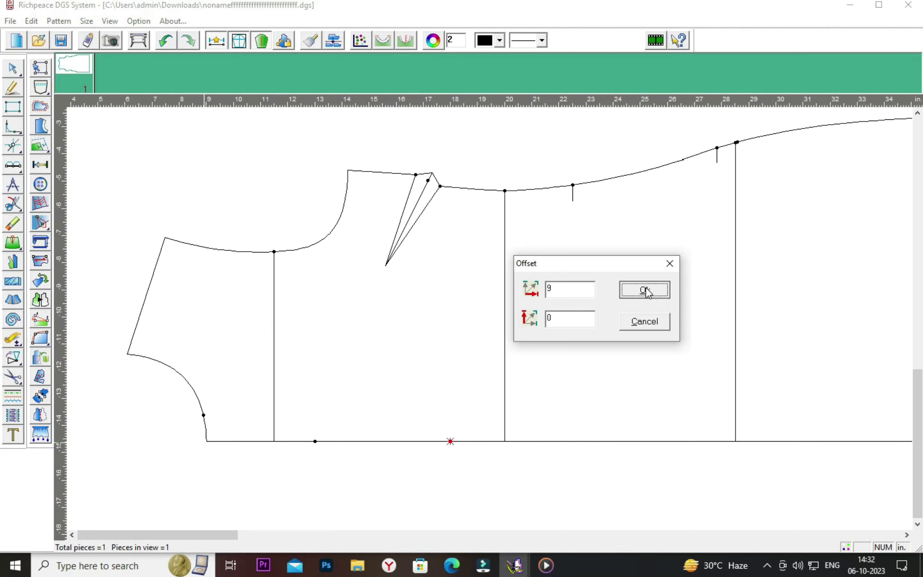
{"action": "right_click", "coordinate": [388, 347]}
{"action": "left_click", "coordinate": [421, 361]}
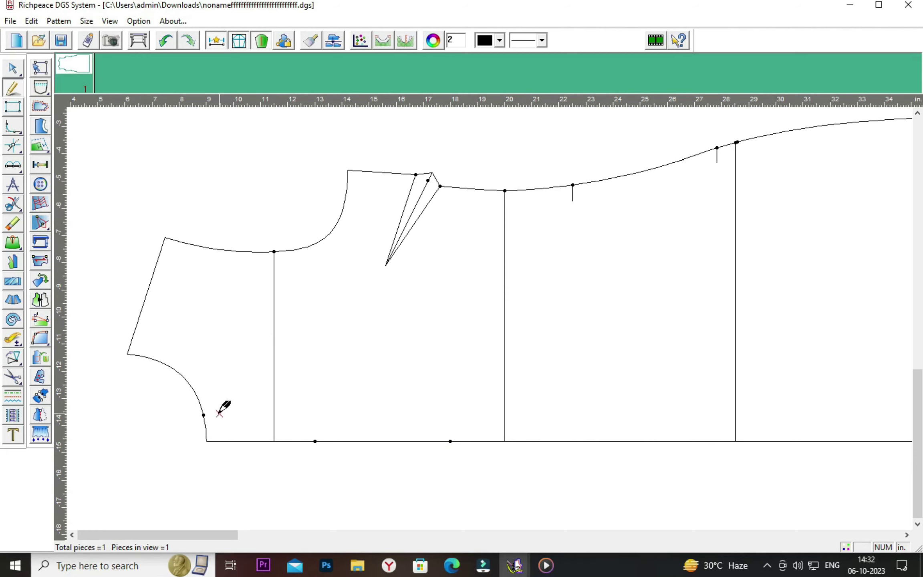
Draw a slanted line from the curve end to the new hem point and bend it gently
{"action": "left_click", "coordinate": [204, 415]}
{"action": "left_click", "coordinate": [316, 441]}
{"action": "right_click", "coordinate": [330, 392]}
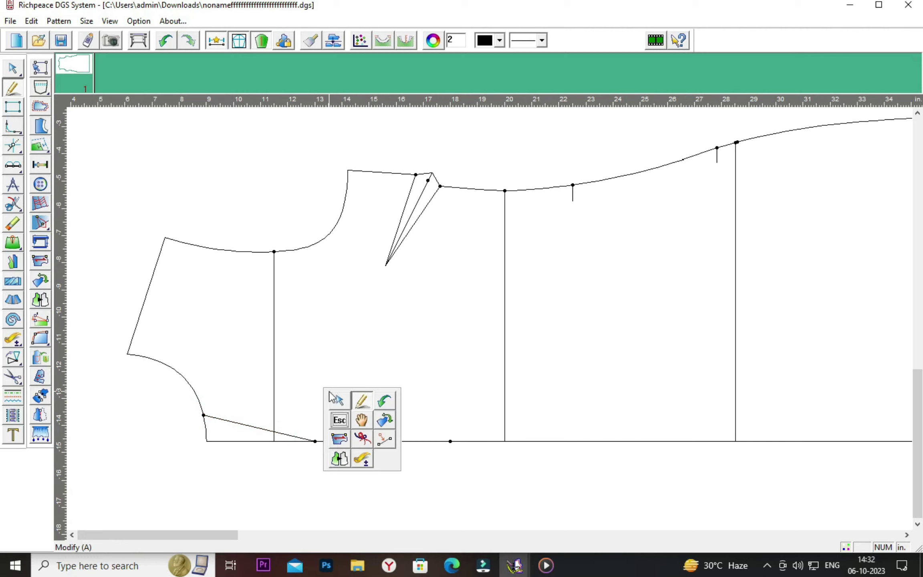
{"action": "left_click", "coordinate": [337, 400]}
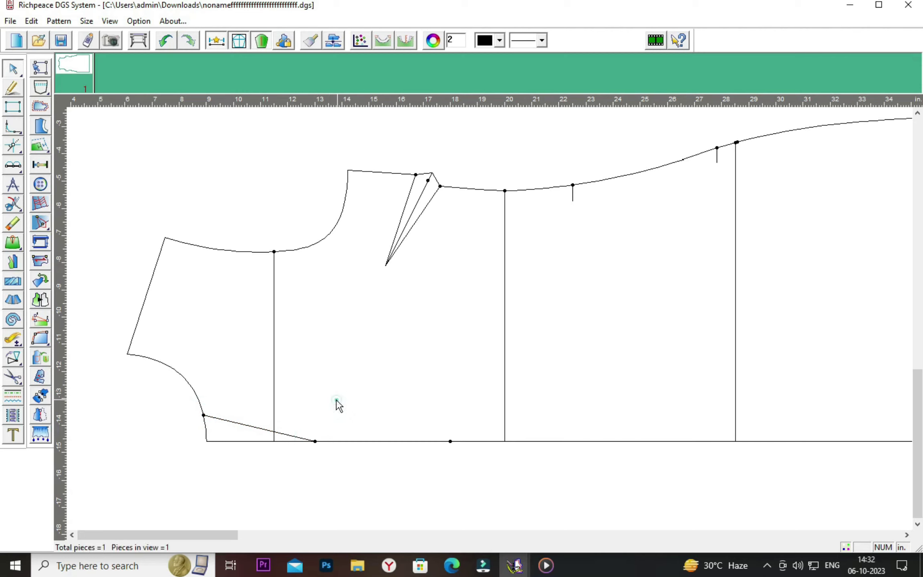
{"action": "left_click", "coordinate": [252, 427]}
{"action": "left_click", "coordinate": [417, 411]}
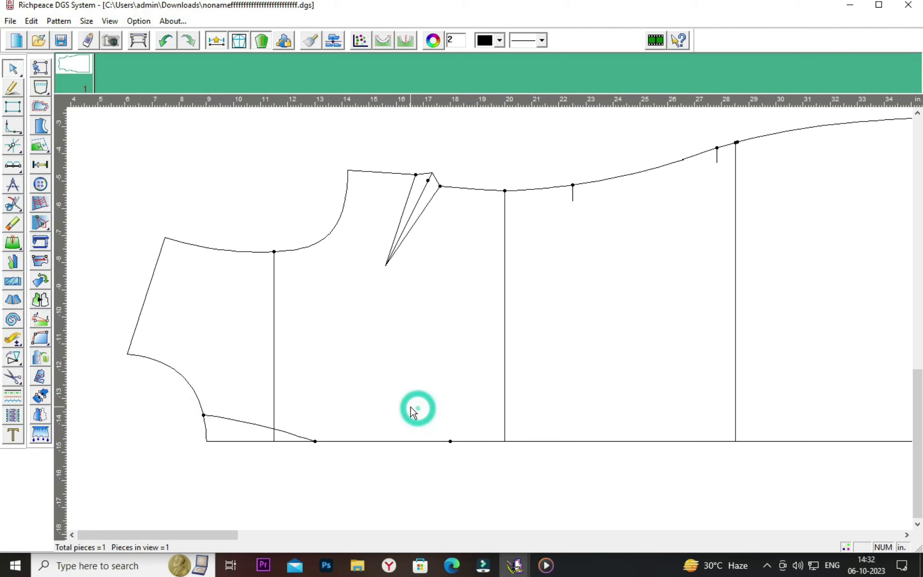
Cut the bottom line at the new point and erase the leftover corner segments
{"action": "left_click", "coordinate": [13, 204]}
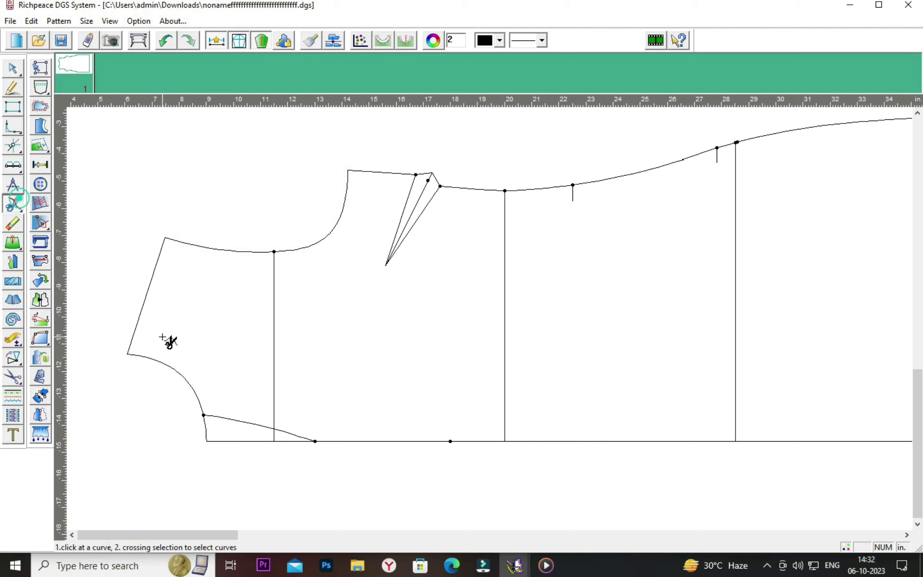
{"action": "left_click", "coordinate": [316, 441]}
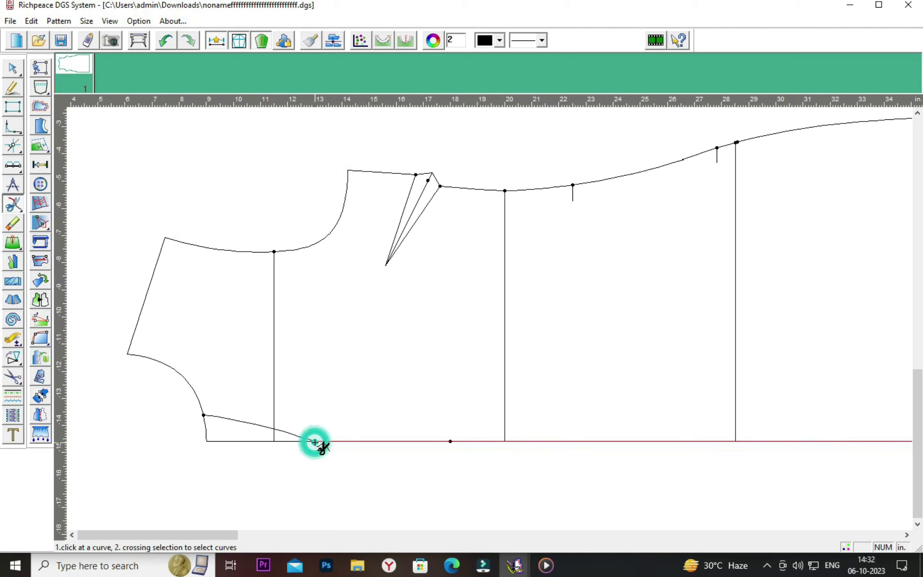
{"action": "left_click", "coordinate": [203, 416]}
{"action": "right_click", "coordinate": [202, 418]}
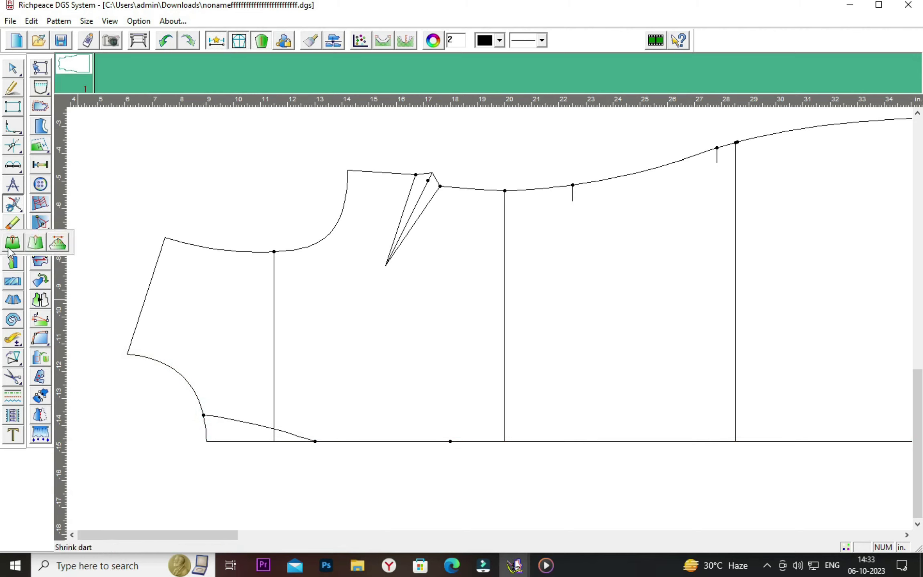
{"action": "left_click", "coordinate": [9, 227]}
{"action": "left_click", "coordinate": [238, 442]}
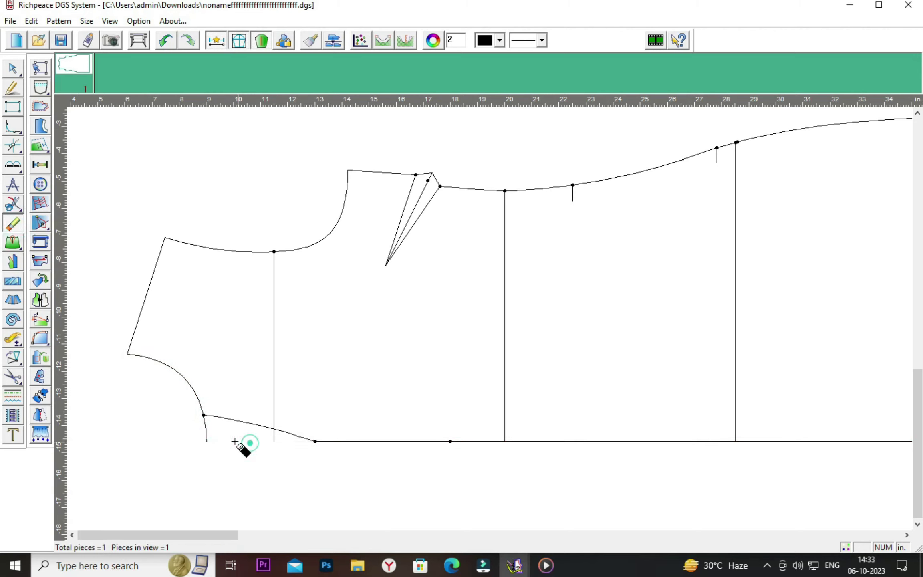
{"action": "left_click", "coordinate": [207, 434]}
{"action": "right_click", "coordinate": [163, 451]}
{"action": "left_click", "coordinate": [165, 451]}
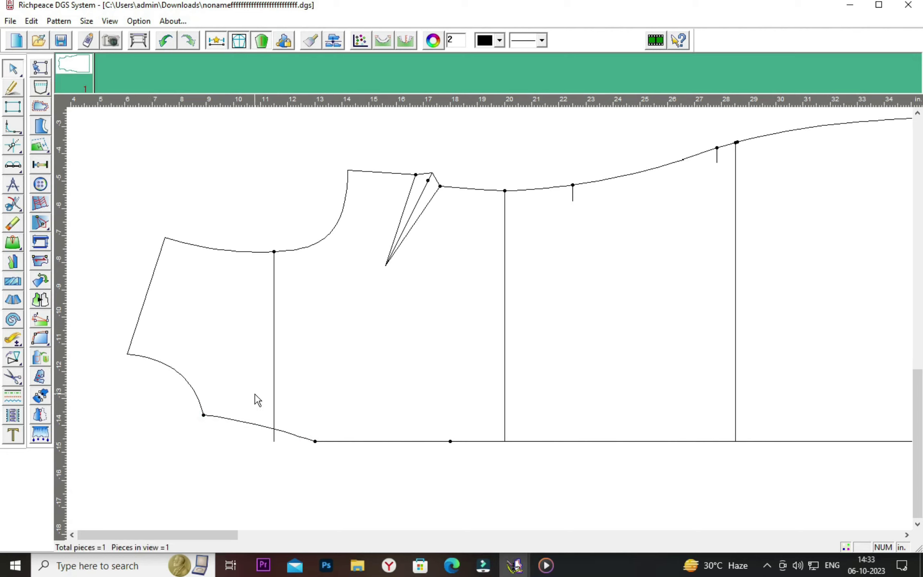
Trim the vertical guide line so it ends on the new hem curve
{"action": "right_click", "coordinate": [257, 408]}
{"action": "left_click", "coordinate": [279, 408]}
{"action": "left_click_drag", "start_coordinate": [239, 388], "coordinate": [285, 418]}
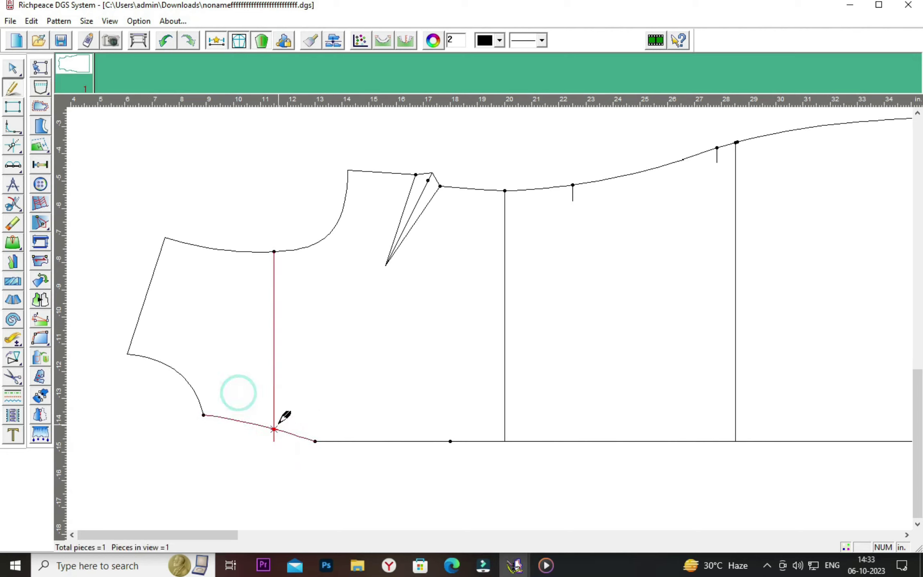
{"action": "left_click", "coordinate": [286, 432]}
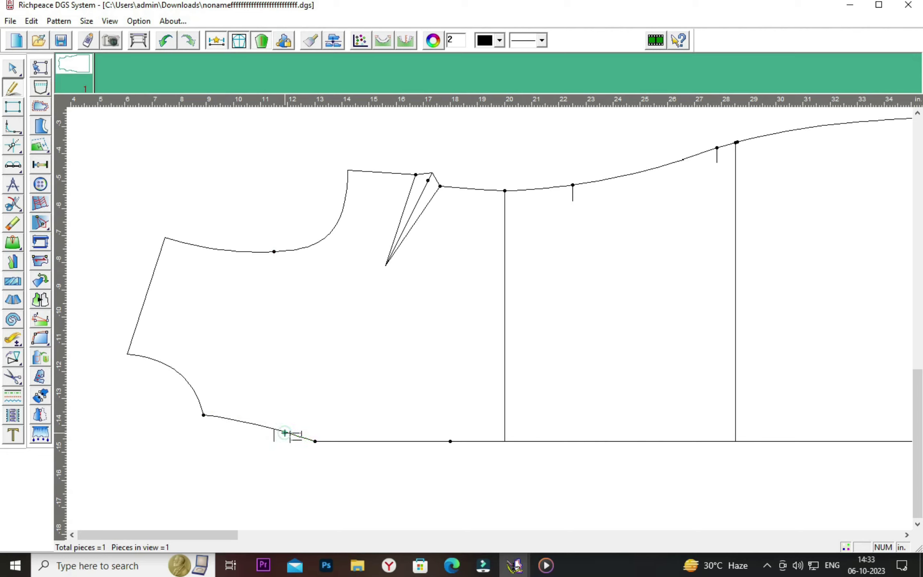
{"action": "left_click", "coordinate": [166, 40]}
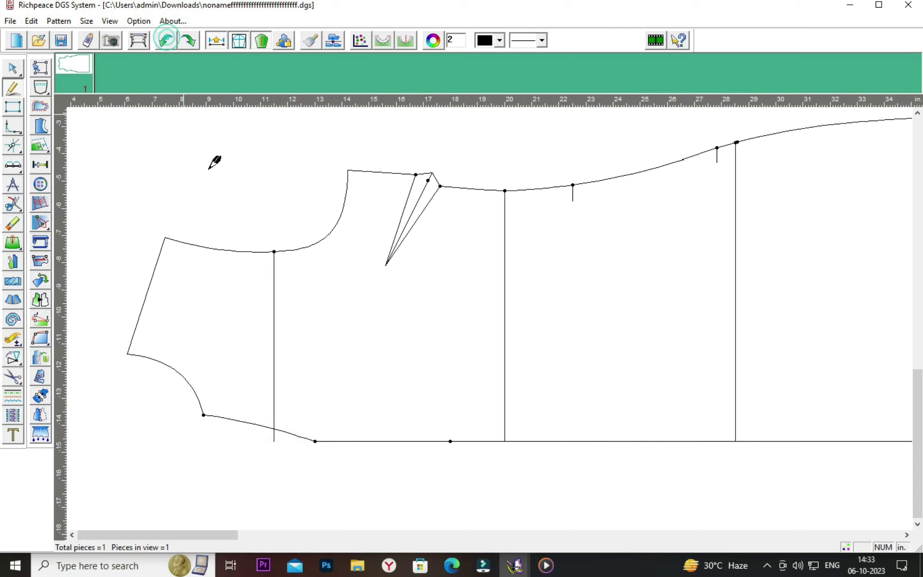
{"action": "right_click", "coordinate": [267, 447]}
{"action": "left_click", "coordinate": [269, 462]}
{"action": "left_click", "coordinate": [274, 439]}
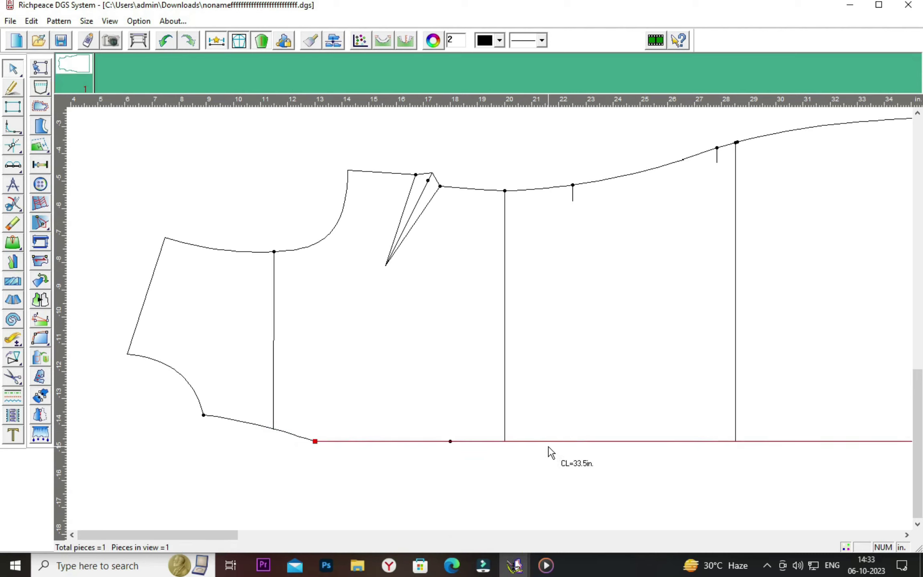
Cut the whole outline out as a new pattern piece with the Forfex tool
{"action": "scroll", "coordinate": [488, 317], "scroll_direction": "down", "scroll_amount": 1}
{"action": "scroll", "coordinate": [489, 315], "scroll_direction": "down", "scroll_amount": 2}
{"action": "scroll", "coordinate": [501, 304], "scroll_direction": "up", "scroll_amount": 1}
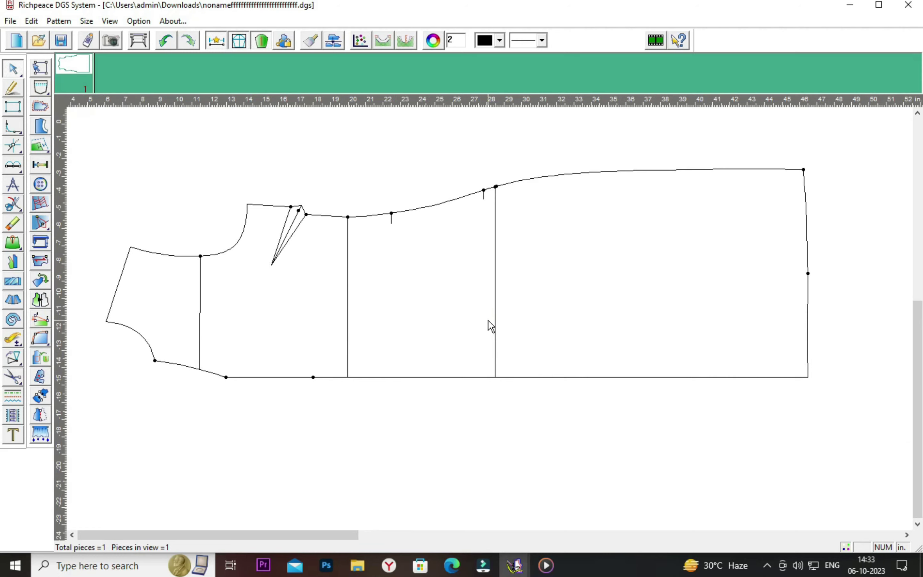
{"action": "scroll", "coordinate": [489, 324], "scroll_direction": "up", "scroll_amount": 1}
{"action": "scroll", "coordinate": [488, 324], "scroll_direction": "down", "scroll_amount": 1}
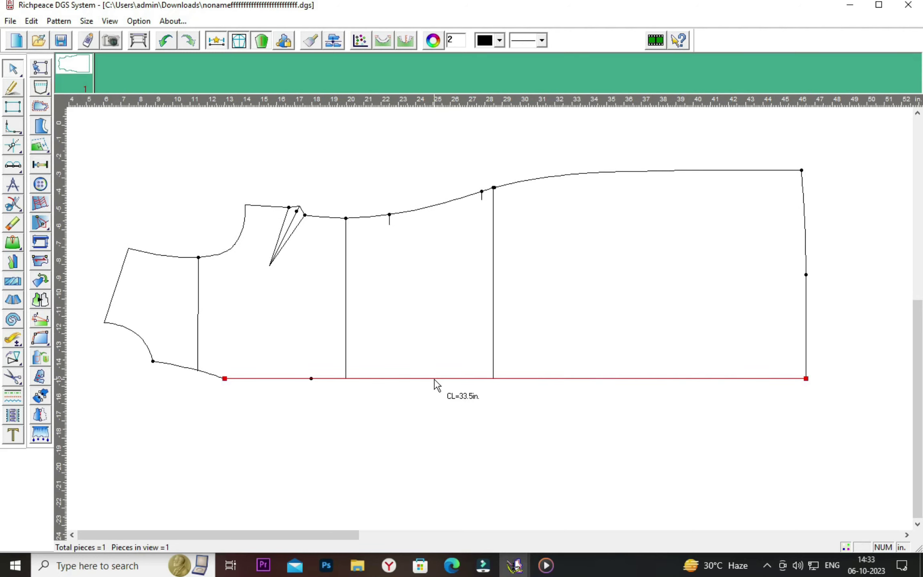
{"action": "scroll", "coordinate": [437, 385], "scroll_direction": "left", "scroll_amount": 1}
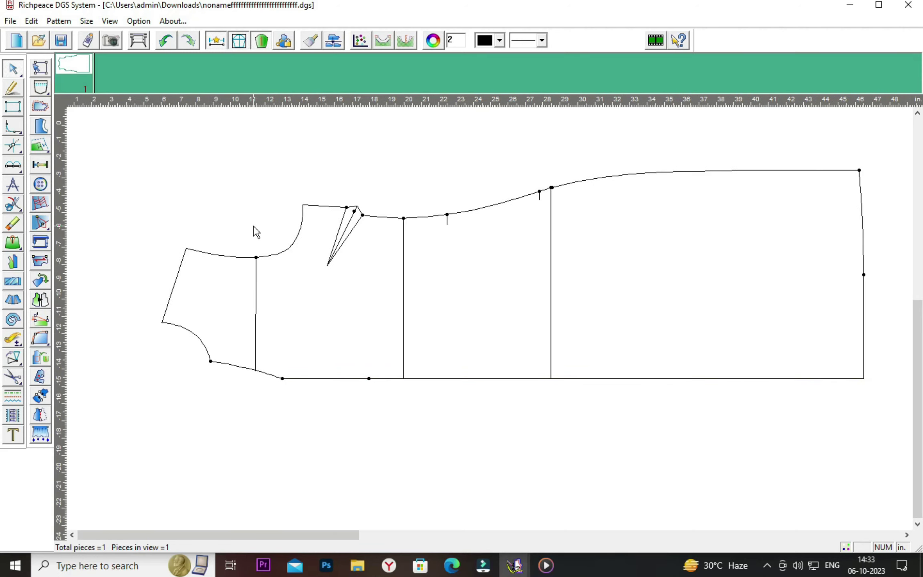
{"action": "left_click", "coordinate": [18, 380]}
{"action": "mouse_move", "coordinate": [127, 161]}
{"action": "left_mouse_down"}
{"action": "mouse_move", "coordinate": [828, 422]}
{"action": "mouse_move", "coordinate": [900, 437]}
{"action": "left_mouse_up"}
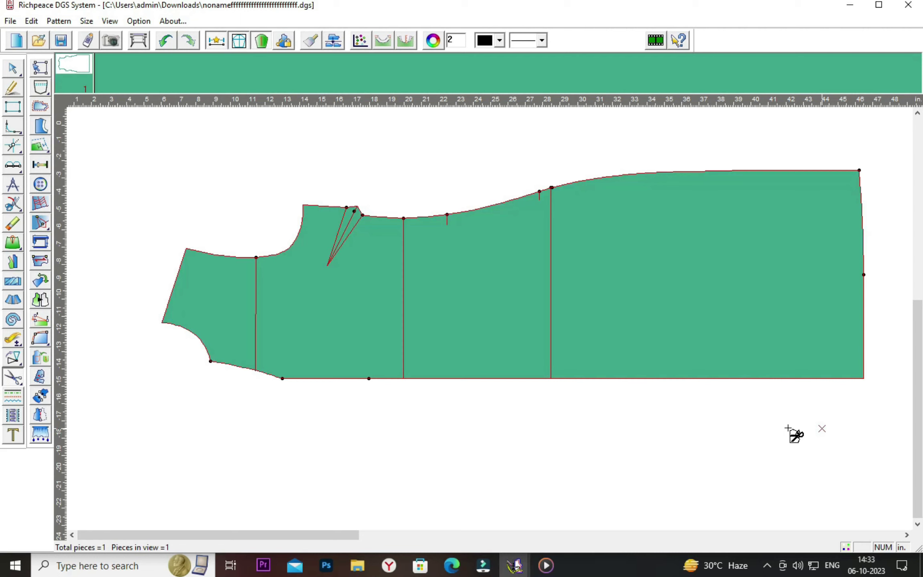
{"action": "right_click", "coordinate": [789, 433]}
Mirror the new piece across its bottom edge with Pattern Symmetry
{"action": "right_click", "coordinate": [561, 434]}
{"action": "left_click", "coordinate": [585, 454]}
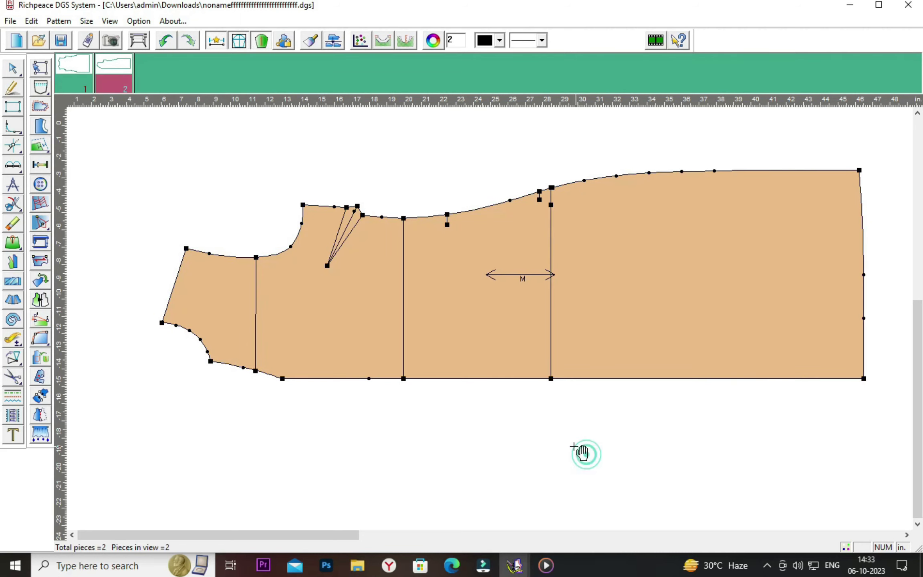
{"action": "left_click", "coordinate": [41, 415]}
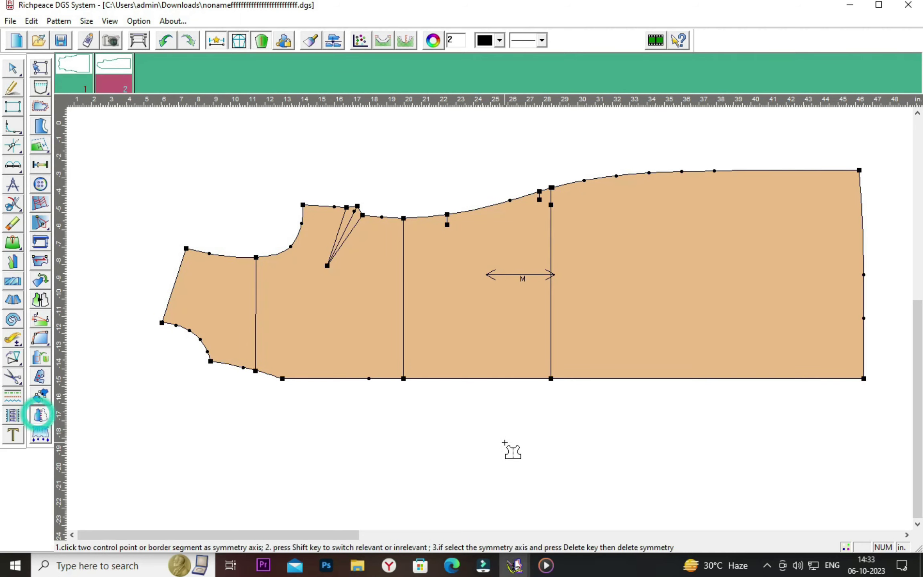
{"action": "scroll", "coordinate": [513, 442], "scroll_direction": "down", "scroll_amount": 2}
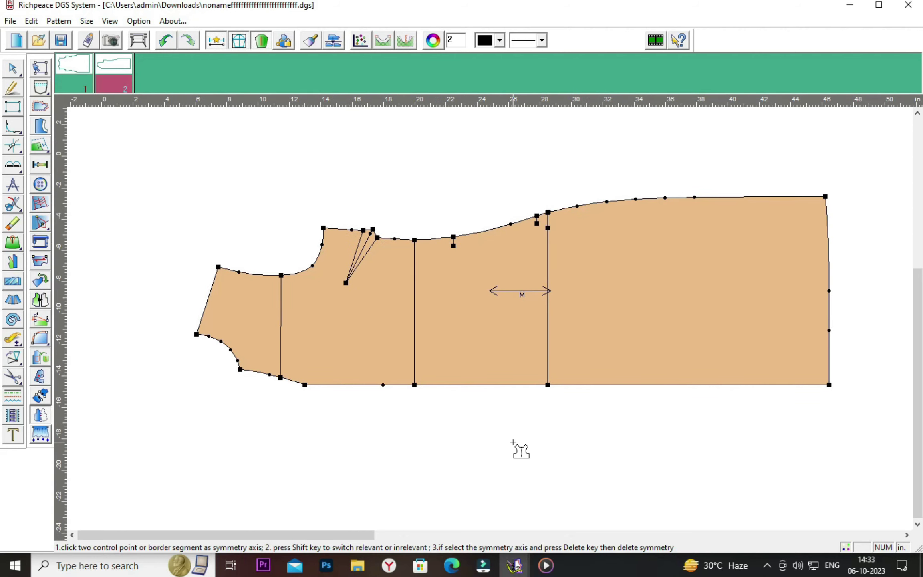
{"action": "scroll", "coordinate": [513, 442], "scroll_direction": "down", "scroll_amount": 1}
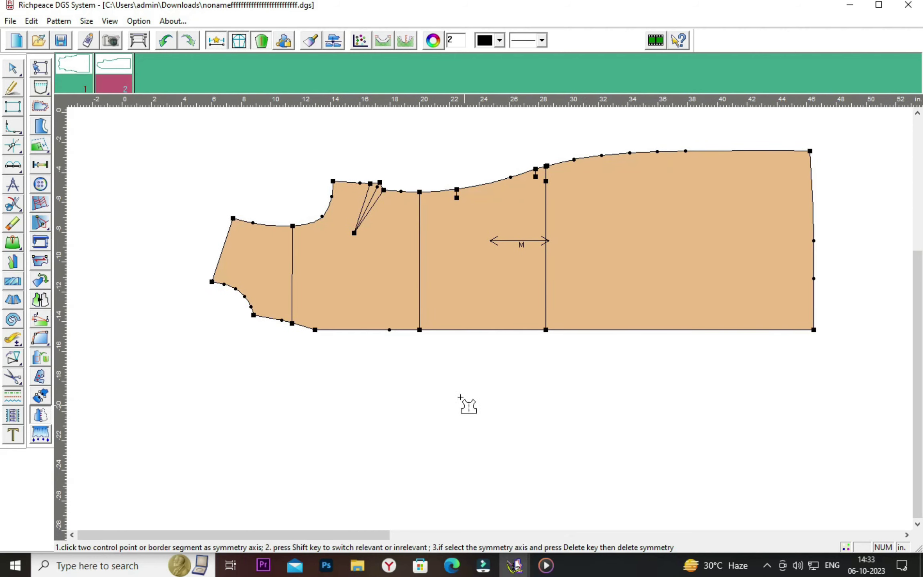
{"action": "left_click", "coordinate": [354, 330]}
{"action": "right_click", "coordinate": [159, 306]}
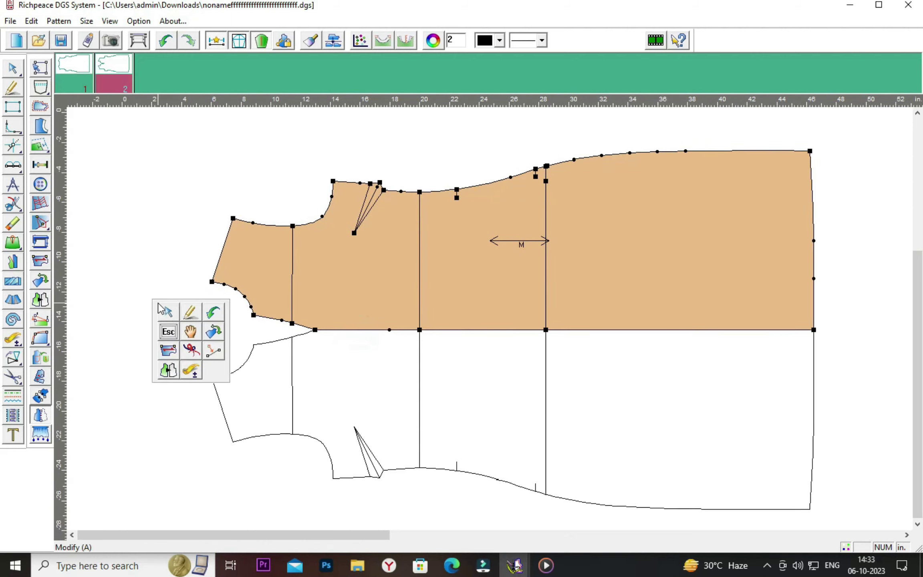
{"action": "left_click", "coordinate": [190, 331]}
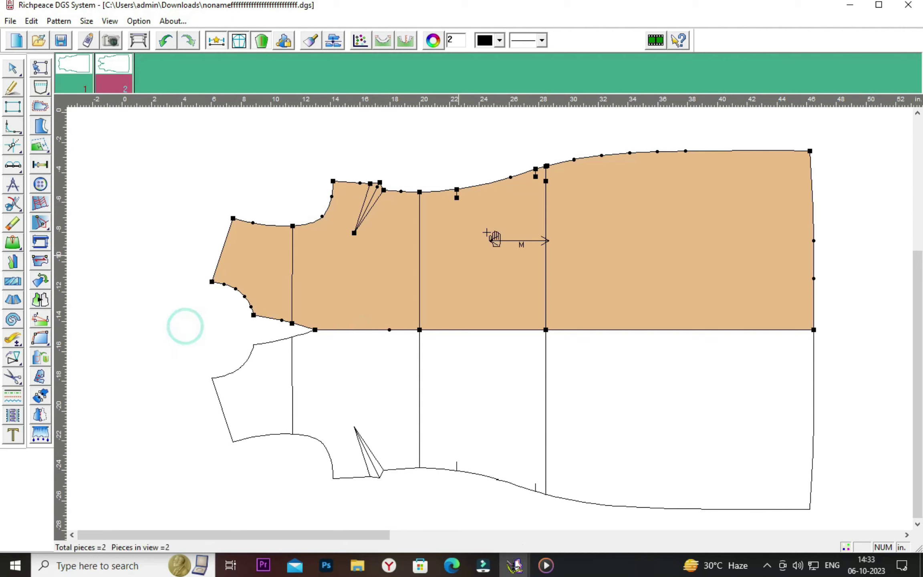
Add a seam allowance around the mirrored front piece
{"action": "left_click", "coordinate": [41, 112]}
{"action": "left_click", "coordinate": [233, 218]}
{"action": "left_click_drag", "start_coordinate": [334, 233], "coordinate": [528, 291]}
{"action": "left_click", "coordinate": [515, 312]}
{"action": "key", "text": "BackSpace"}
{"action": "type", "text": ".4"}
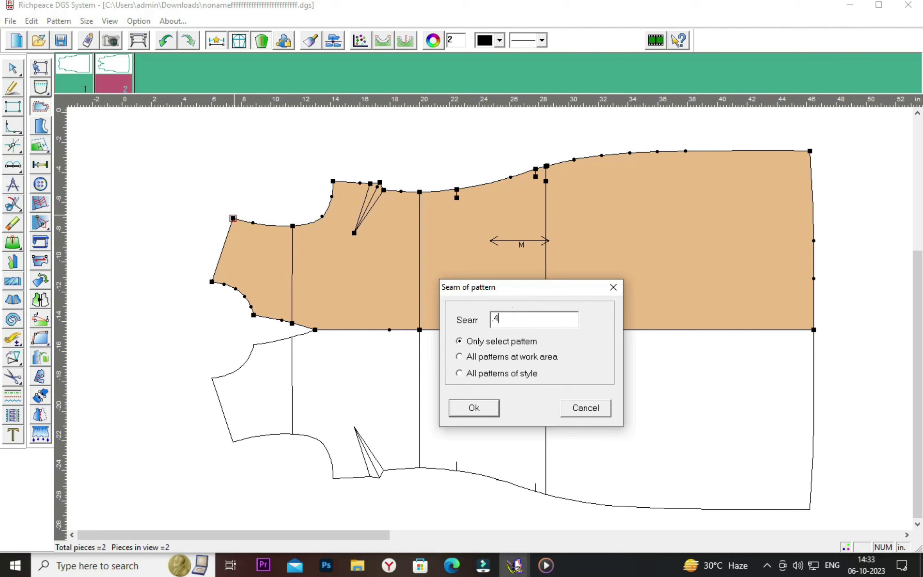
{"action": "left_click", "coordinate": [475, 407]}
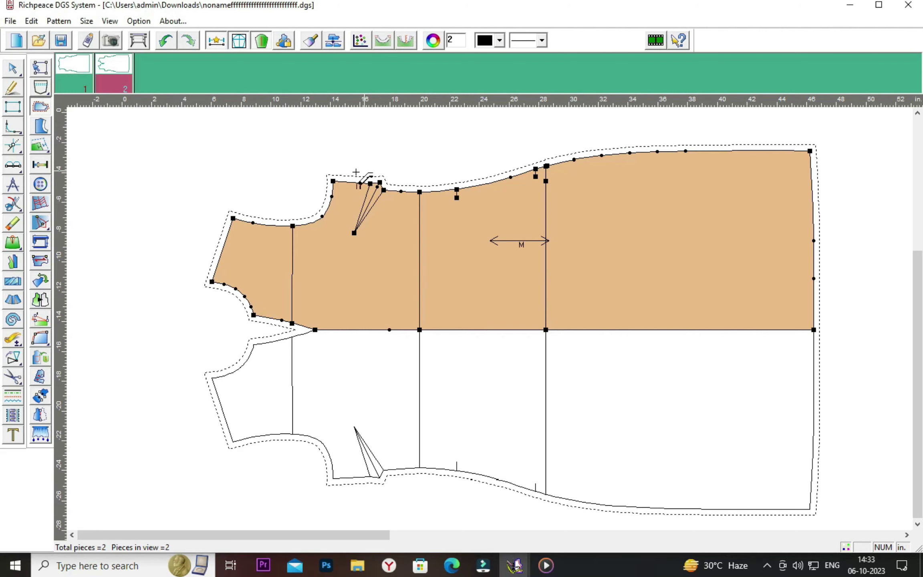
Widen the seam allowance on the top edge section and the right edge to 1 inch
{"action": "left_click", "coordinate": [333, 181]}
{"action": "left_click", "coordinate": [810, 151]}
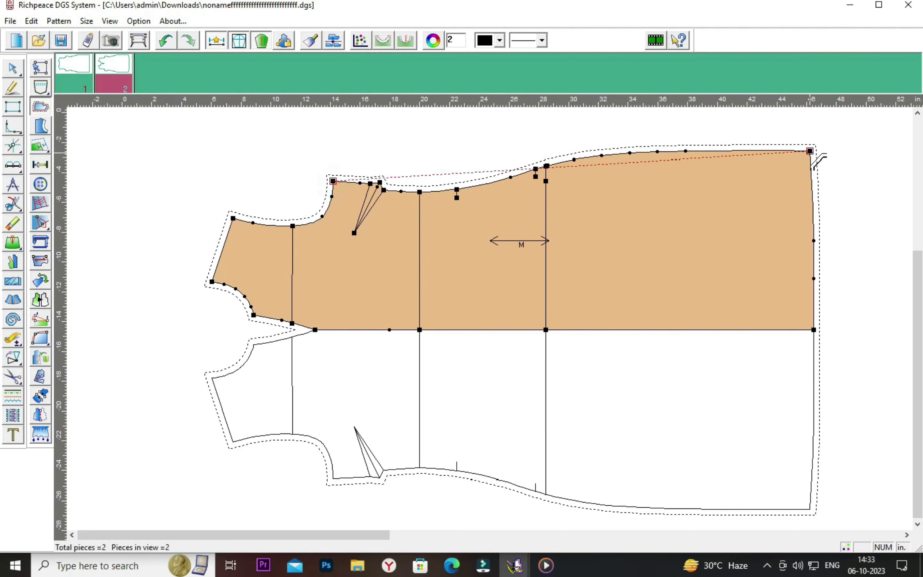
{"action": "left_click_drag", "start_coordinate": [561, 175], "coordinate": [555, 254]}
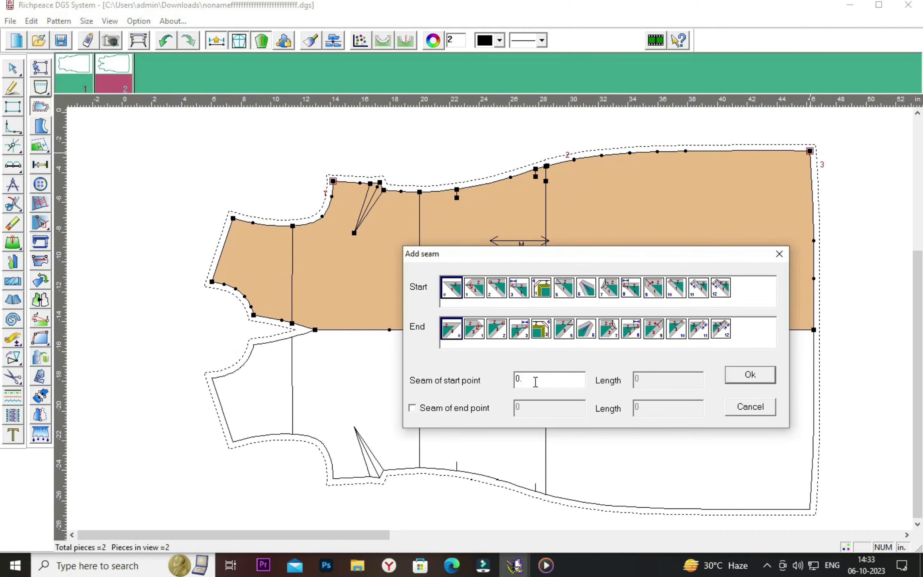
{"action": "left_click", "coordinate": [749, 378]}
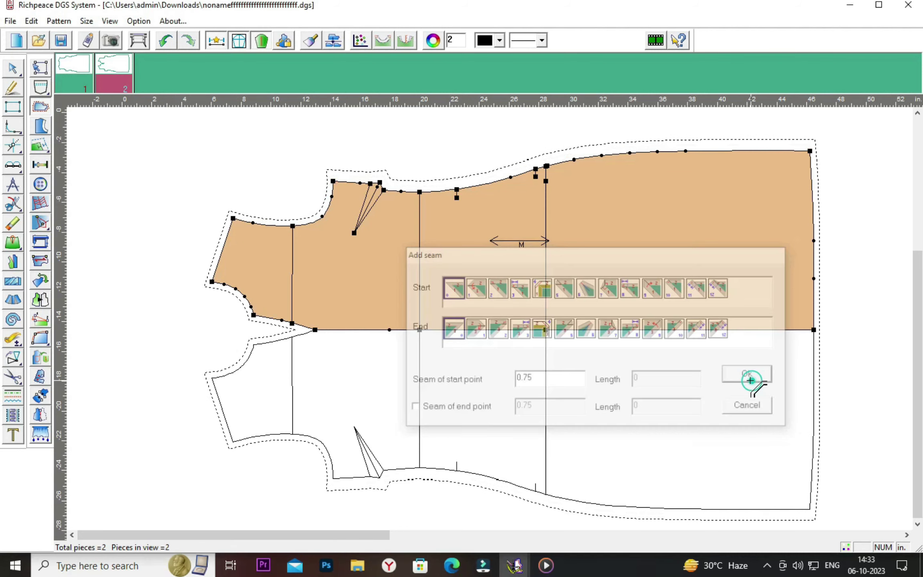
{"action": "left_click", "coordinate": [812, 172]}
{"action": "left_click_drag", "start_coordinate": [608, 191], "coordinate": [572, 300]}
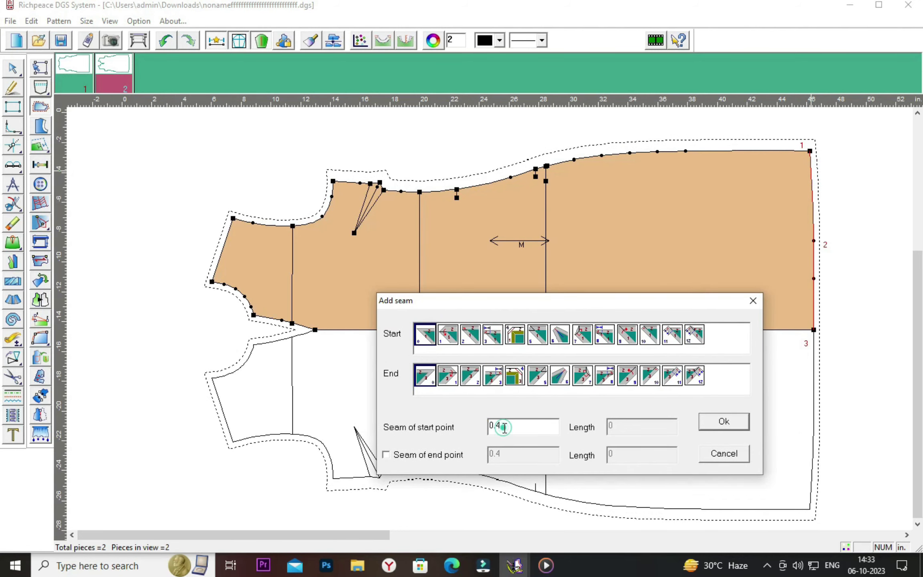
{"action": "key", "text": "BackSpace"}
{"action": "left_click", "coordinate": [735, 425]}
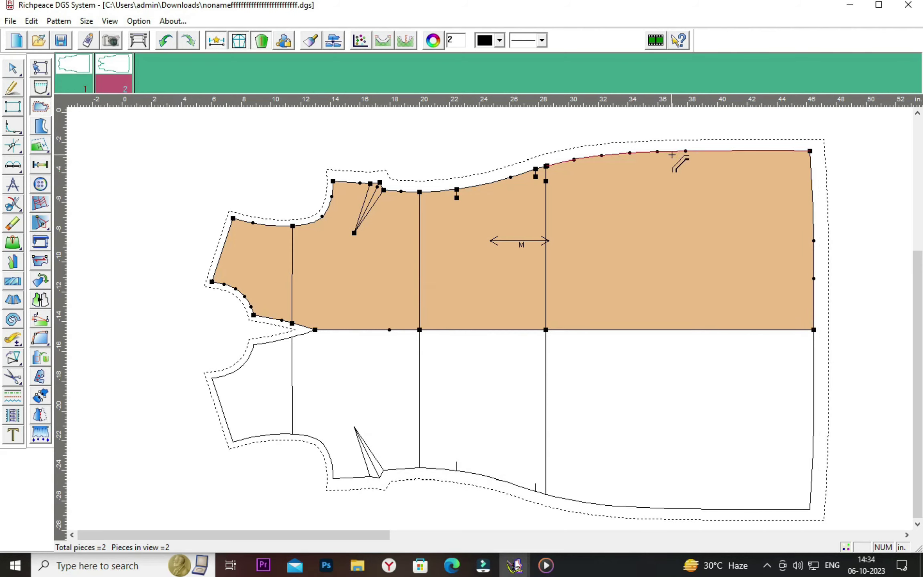
Change the top edge's start seam value so it matches the other 1-inch edges
{"action": "left_click", "coordinate": [674, 155]}
{"action": "mouse_move", "coordinate": [501, 184]}
{"action": "left_mouse_down"}
{"action": "mouse_move", "coordinate": [525, 243]}
{"action": "mouse_move", "coordinate": [595, 258]}
{"action": "left_mouse_up"}
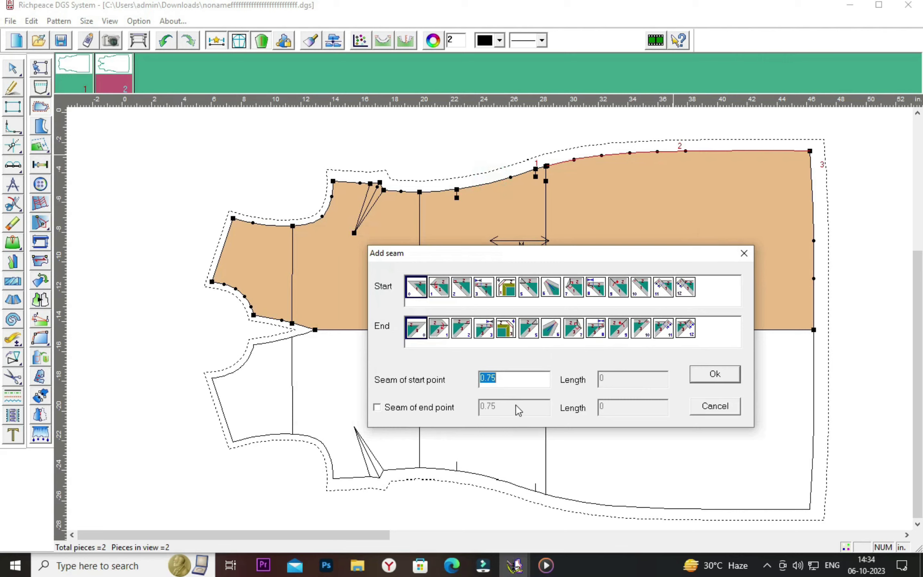
{"action": "key", "text": "BackSpace"}
{"action": "left_click", "coordinate": [729, 379]}
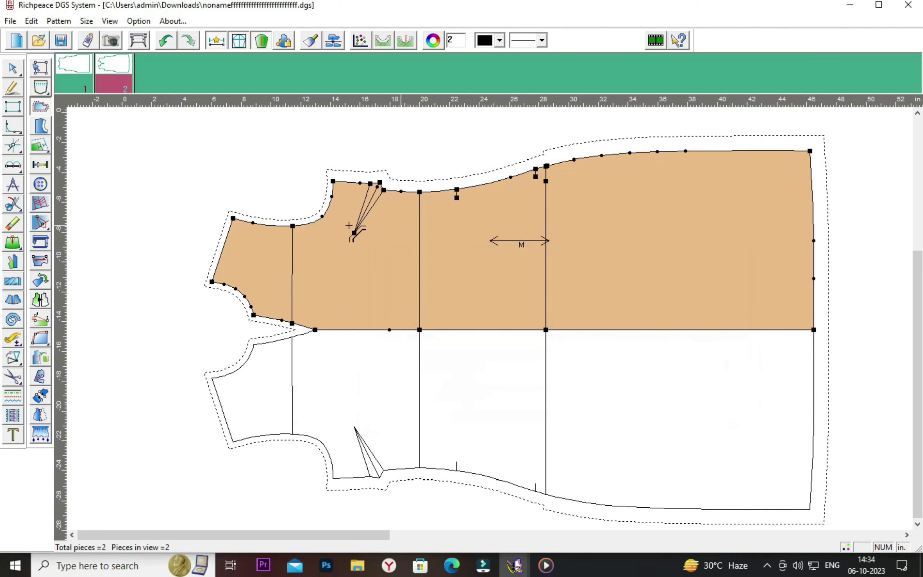
Save the pattern and add notches at the dart legs and top edge from grading points
{"action": "left_click", "coordinate": [61, 42]}
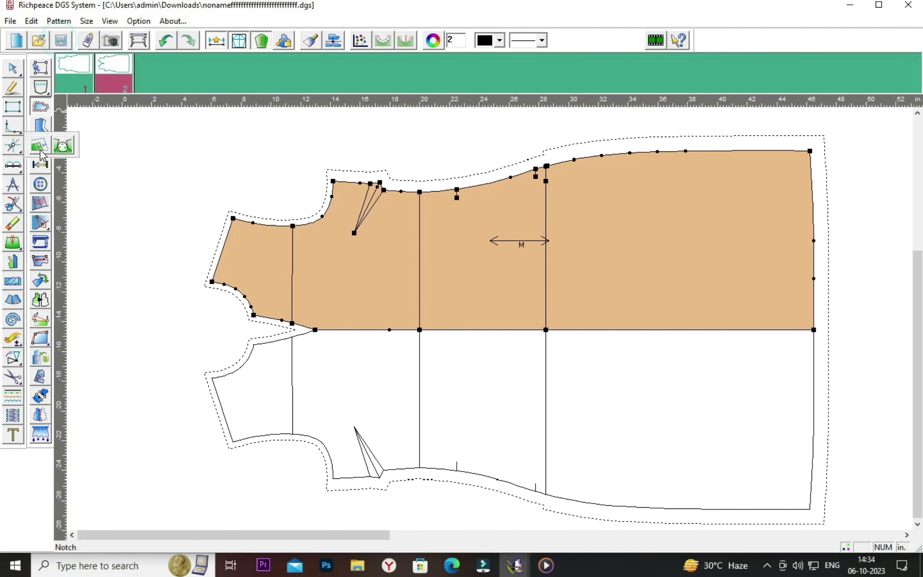
{"action": "left_click", "coordinate": [40, 146]}
{"action": "scroll", "coordinate": [498, 204], "scroll_direction": "up", "scroll_amount": 2}
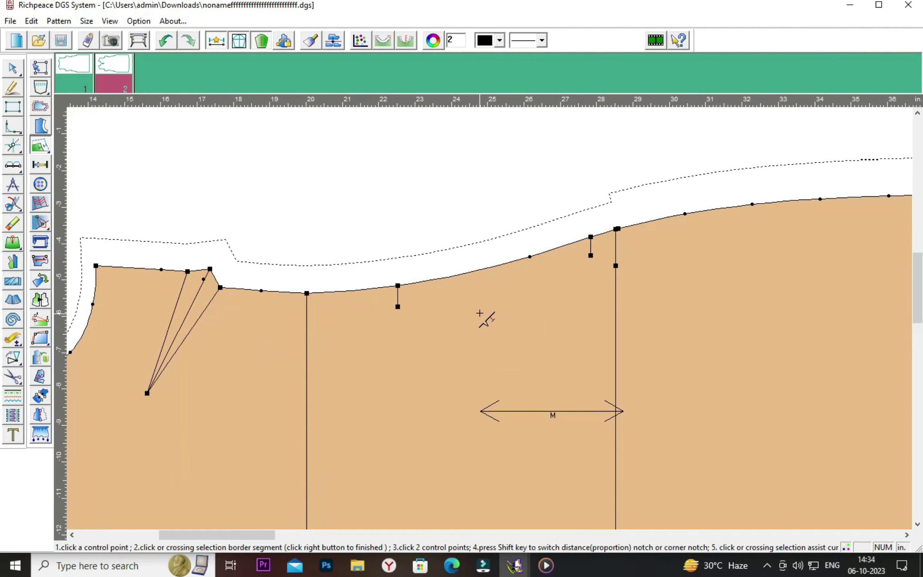
{"action": "scroll", "coordinate": [426, 313], "scroll_direction": "up", "scroll_amount": 1}
{"action": "left_click", "coordinate": [425, 293]}
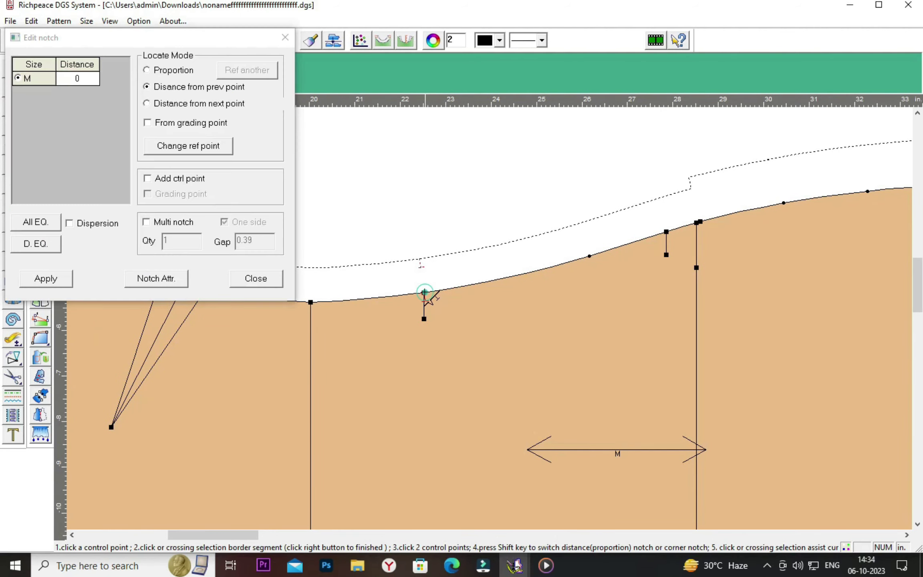
{"action": "left_click", "coordinate": [666, 232]}
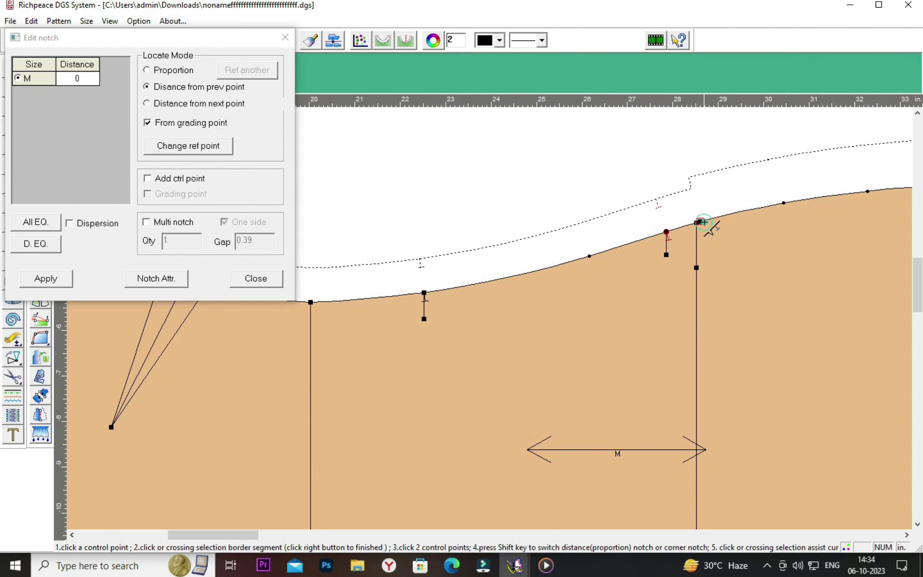
{"action": "scroll", "coordinate": [702, 221], "scroll_direction": "down", "scroll_amount": 3}
{"action": "scroll", "coordinate": [370, 313], "scroll_direction": "up", "scroll_amount": 4}
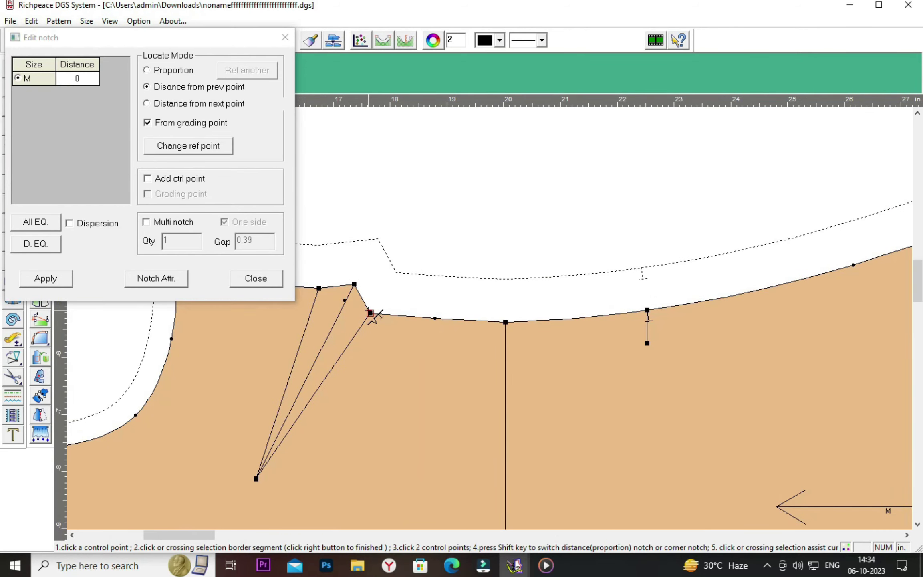
{"action": "left_click", "coordinate": [370, 314]}
{"action": "left_click", "coordinate": [319, 288]}
{"action": "left_click", "coordinate": [45, 280]}
{"action": "left_click", "coordinate": [285, 38]}
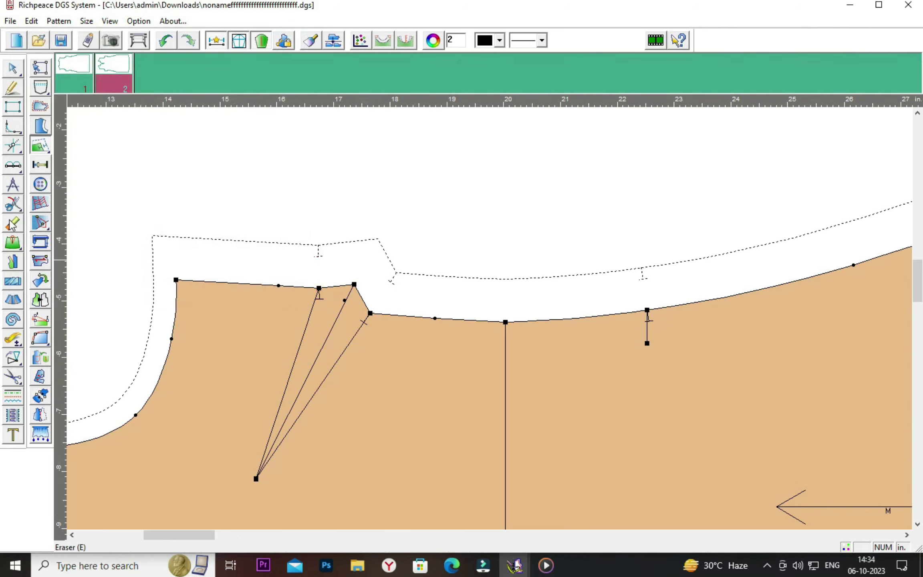
Extend a top-edge notch out to the seam allowance line
{"action": "scroll", "coordinate": [501, 320], "scroll_direction": "down", "scroll_amount": 1}
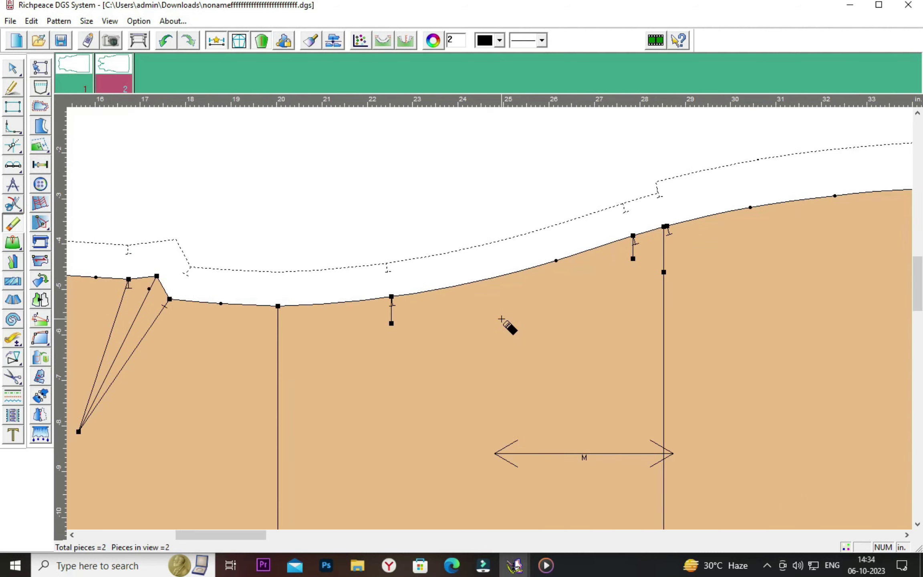
{"action": "left_click", "coordinate": [633, 258]}
{"action": "left_click", "coordinate": [631, 244]}
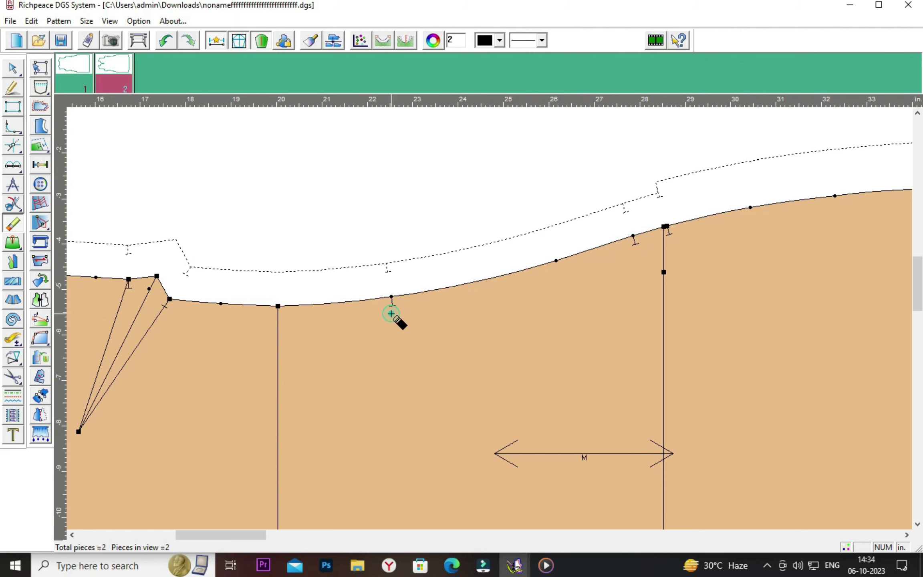
{"action": "scroll", "coordinate": [494, 323], "scroll_direction": "down", "scroll_amount": 1}
{"action": "scroll", "coordinate": [495, 346], "scroll_direction": "down", "scroll_amount": 2}
{"action": "scroll", "coordinate": [494, 323], "scroll_direction": "up", "scroll_amount": 1}
Move the seamed front piece to the right, below the other piece
{"action": "scroll", "coordinate": [489, 319], "scroll_direction": "down", "scroll_amount": 1}
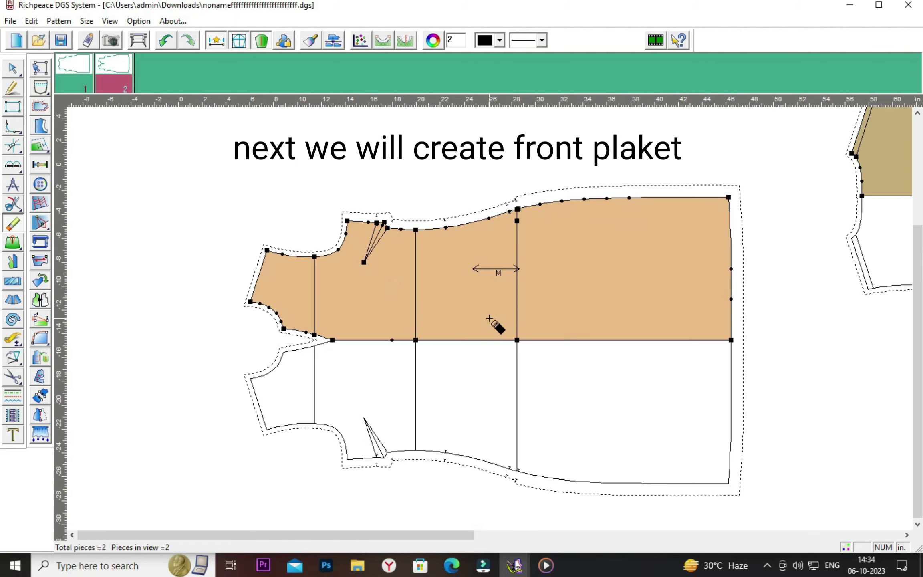
{"action": "right_click", "coordinate": [323, 173]}
{"action": "left_click", "coordinate": [349, 202]}
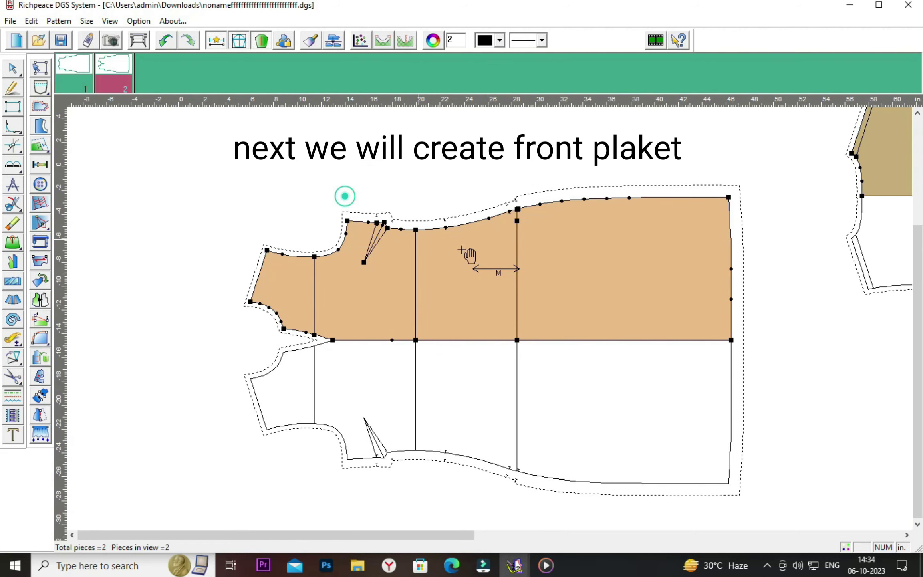
{"action": "left_click", "coordinate": [525, 275]}
{"action": "scroll", "coordinate": [520, 305], "scroll_direction": "down", "scroll_amount": 1}
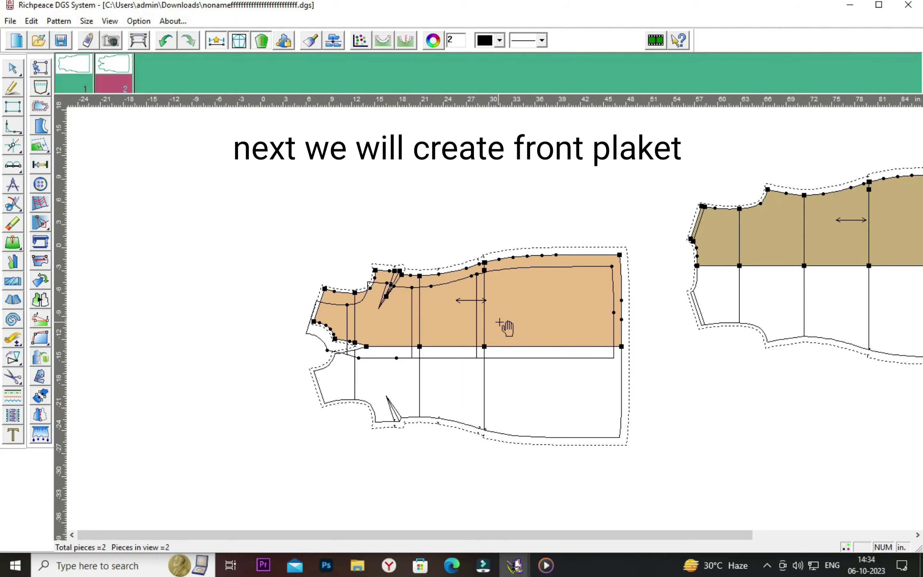
{"action": "left_click_drag", "start_coordinate": [507, 318], "coordinate": [617, 344]}
{"action": "scroll", "coordinate": [520, 330], "scroll_direction": "down", "scroll_amount": 1}
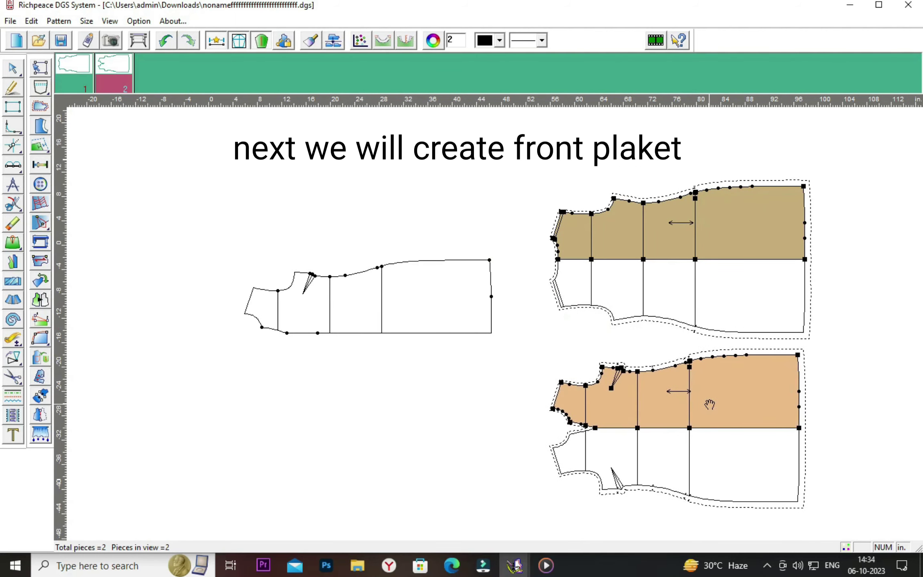
{"action": "left_click", "coordinate": [709, 404]}
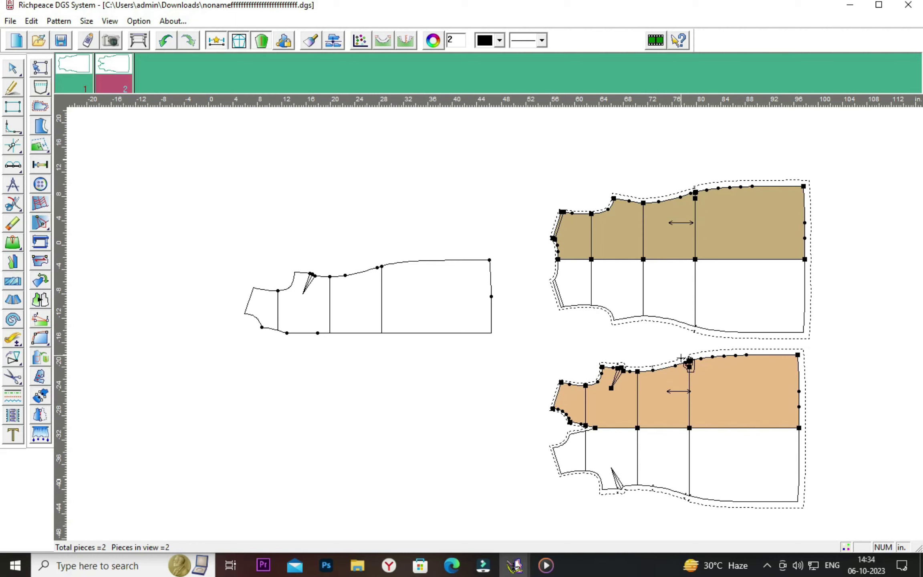
Stack the two seamed pieces neatly and zoom in on the plain front draft
{"action": "left_click", "coordinate": [706, 372]}
{"action": "left_click", "coordinate": [742, 248]}
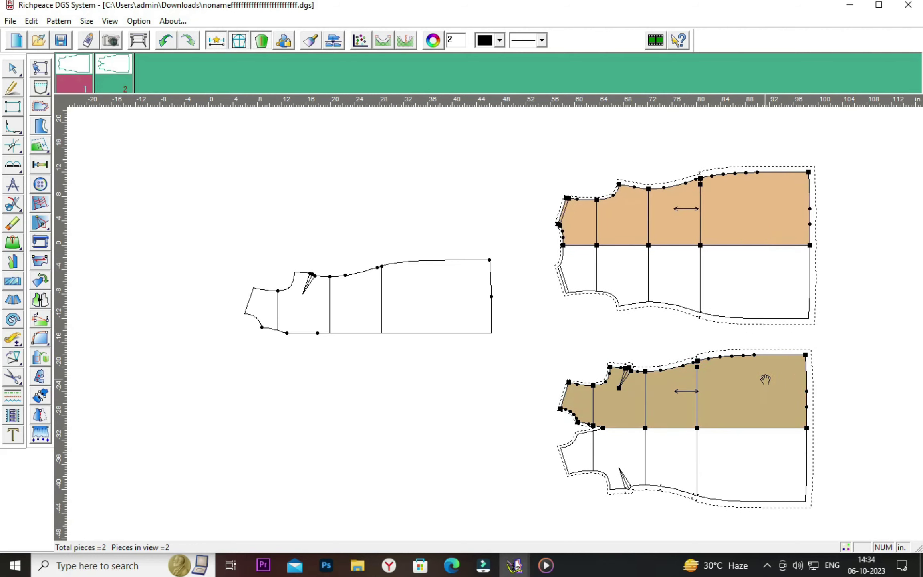
{"action": "left_click", "coordinate": [765, 380]}
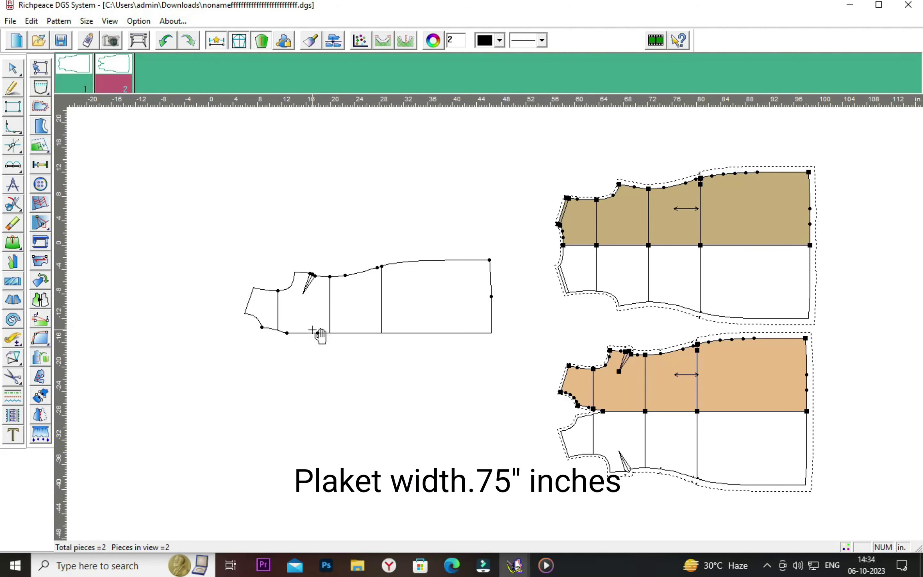
{"action": "scroll", "coordinate": [501, 325], "scroll_direction": "up", "scroll_amount": 3}
{"action": "scroll", "coordinate": [495, 319], "scroll_direction": "up", "scroll_amount": 2}
{"action": "scroll", "coordinate": [458, 319], "scroll_direction": "up", "scroll_amount": 1}
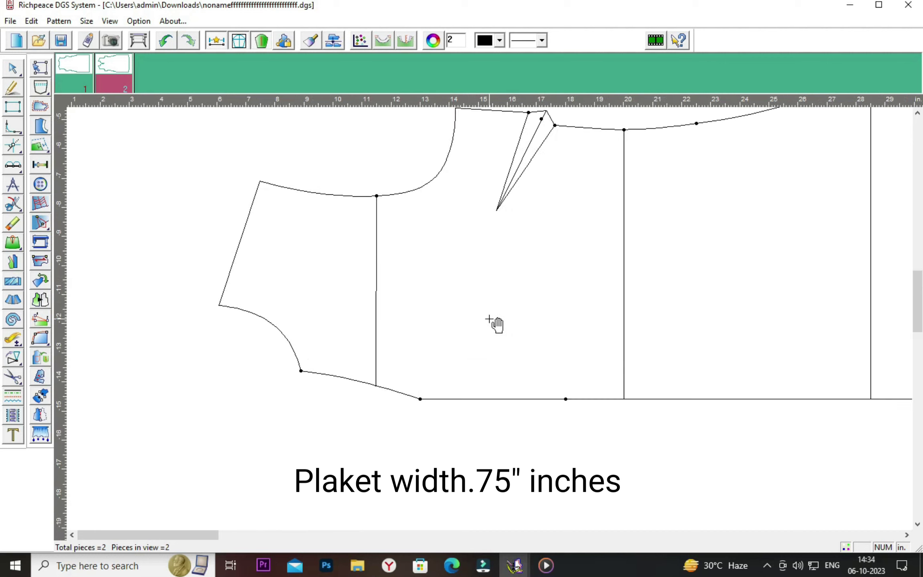
{"action": "scroll", "coordinate": [549, 291], "scroll_direction": "up", "scroll_amount": 2}
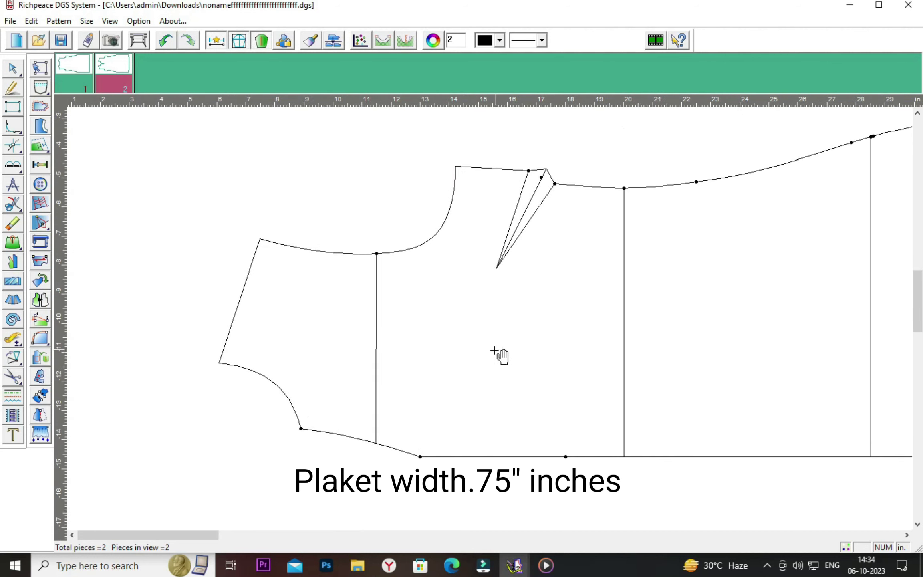
Draw a short line upward from the draft's lower front curve
{"action": "left_click", "coordinate": [12, 91]}
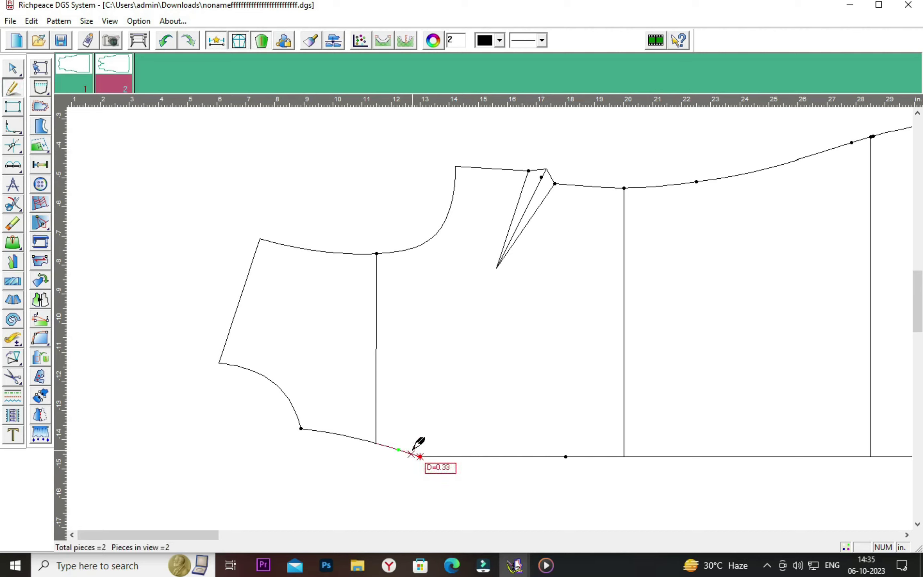
{"action": "scroll", "coordinate": [394, 443], "scroll_direction": "up", "scroll_amount": 1}
{"action": "scroll", "coordinate": [394, 442], "scroll_direction": "up", "scroll_amount": 1}
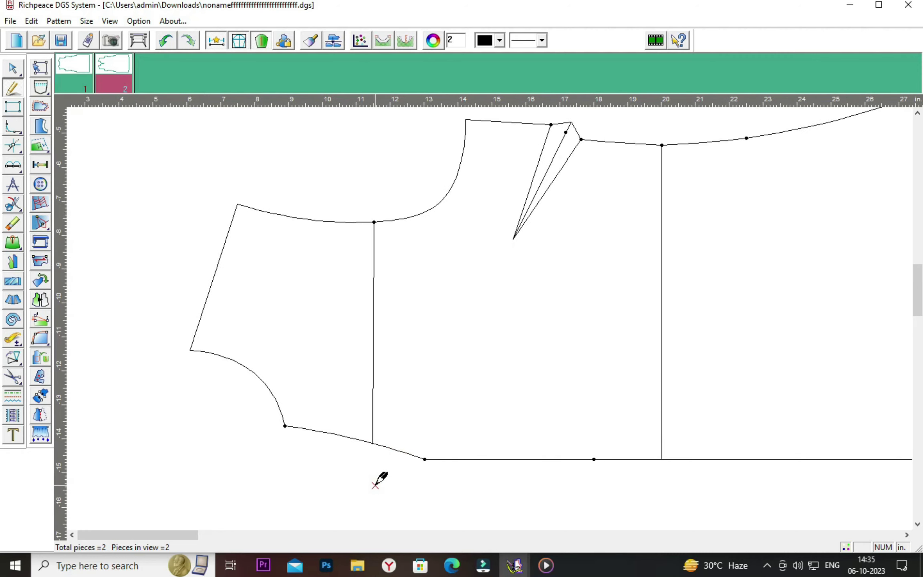
{"action": "right_click", "coordinate": [491, 355]}
{"action": "left_click", "coordinate": [523, 358]}
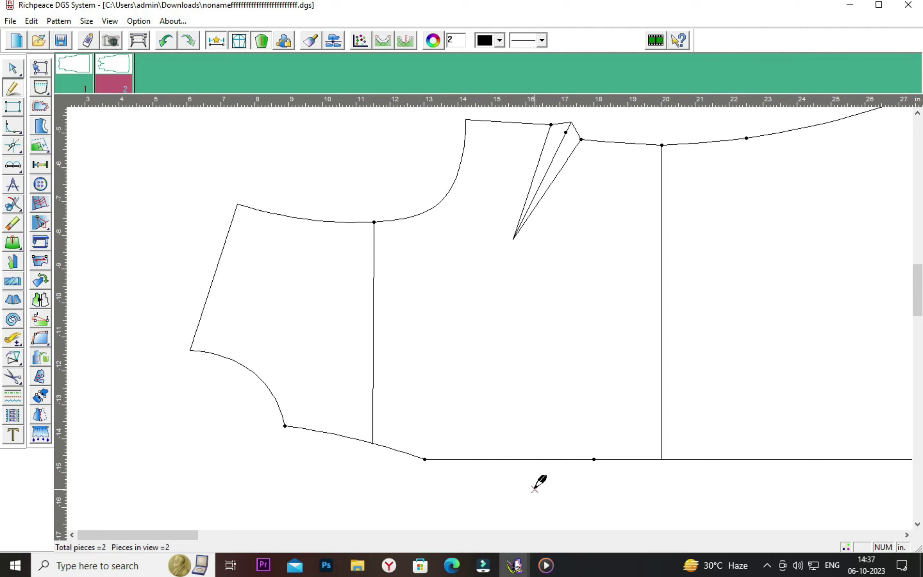
{"action": "left_click", "coordinate": [399, 451]}
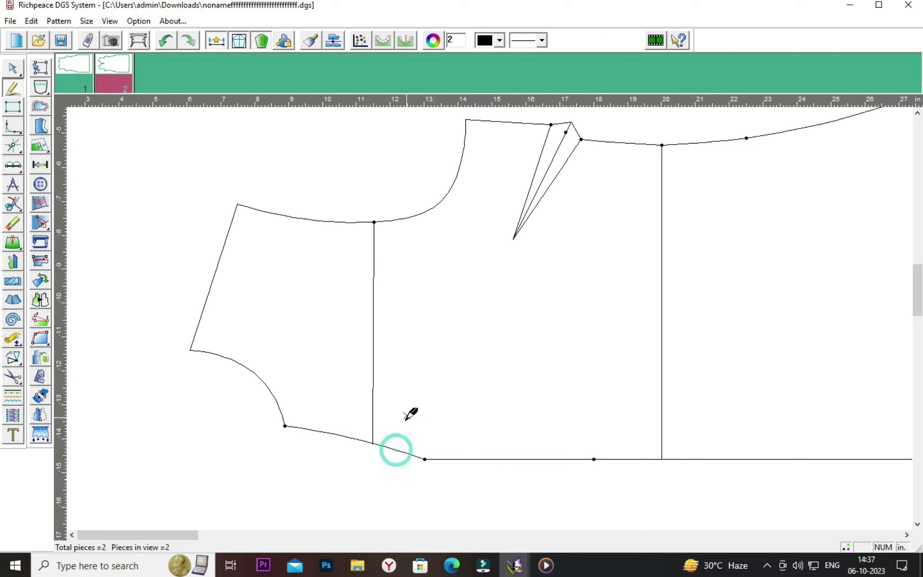
{"action": "left_click", "coordinate": [411, 421]}
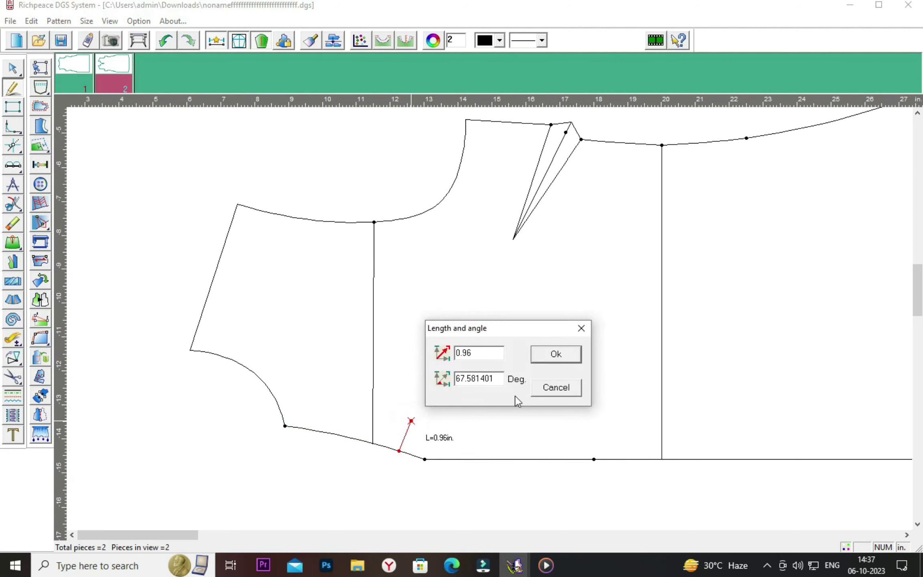
{"action": "left_click", "coordinate": [581, 329]}
Offset the lower front curve 0.37 in above itself
{"action": "left_click", "coordinate": [346, 439]}
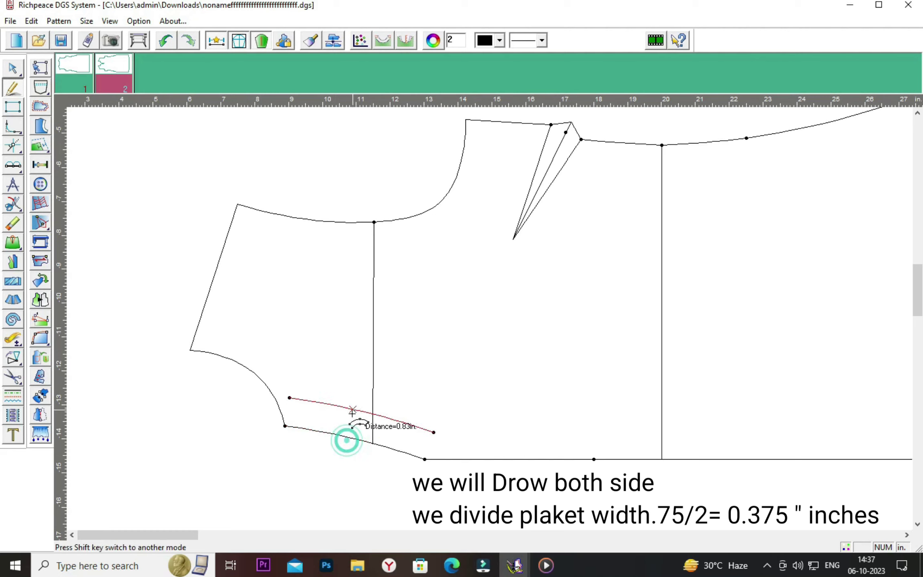
{"action": "left_click", "coordinate": [351, 417]}
{"action": "left_click", "coordinate": [426, 302]}
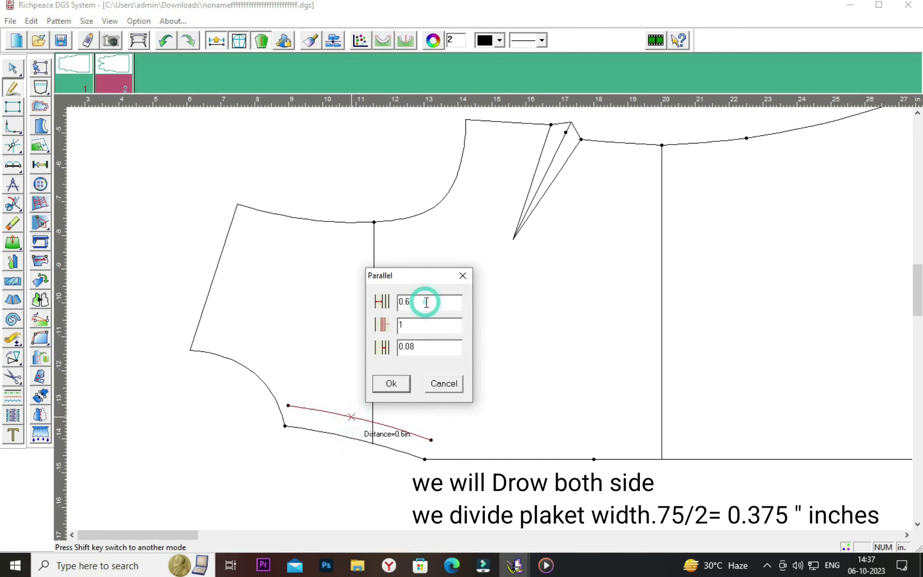
{"action": "key", "text": "BackSpace"}
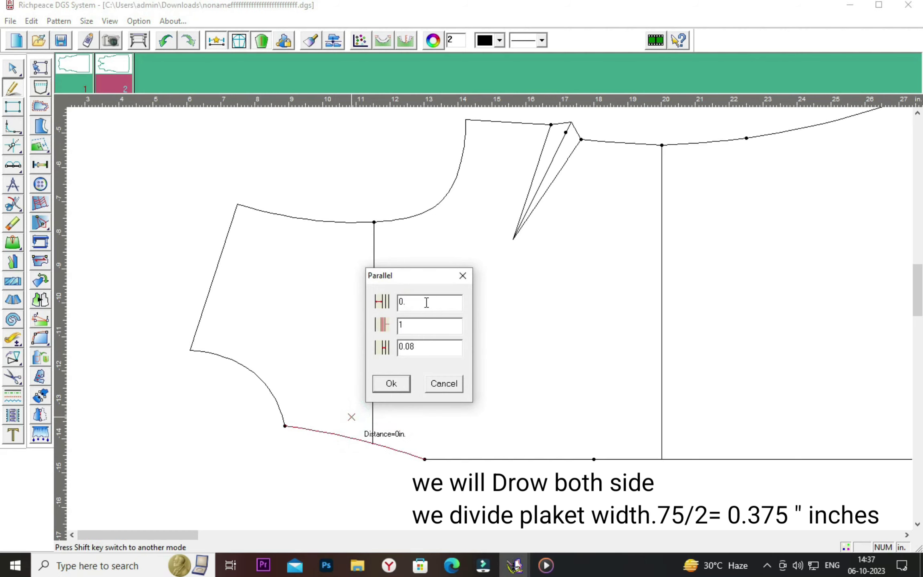
{"action": "type", "text": "375"}
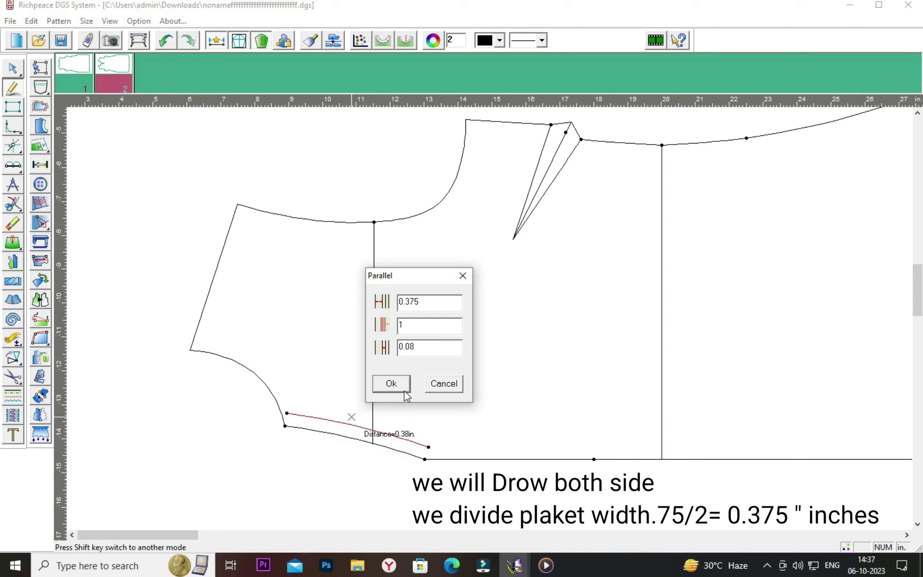
{"action": "left_click", "coordinate": [399, 386]}
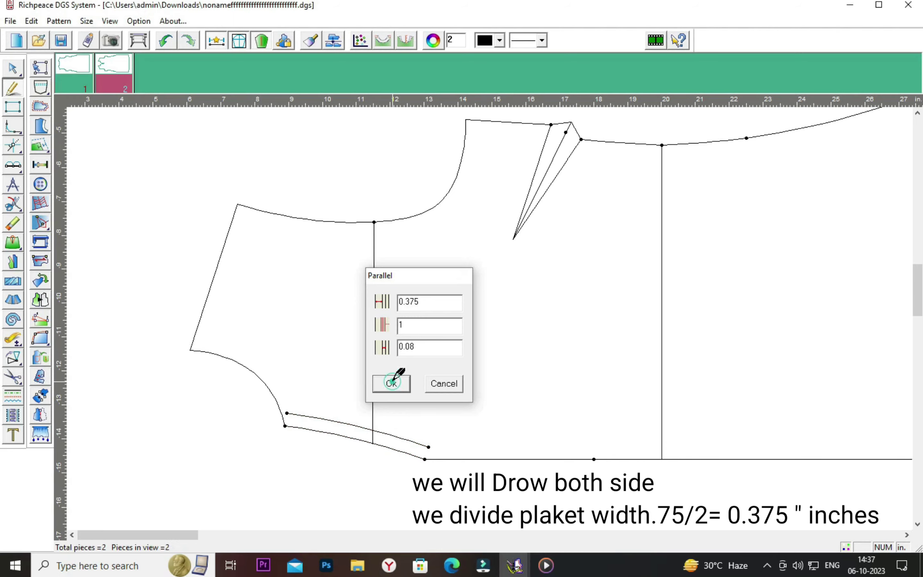
Add a second 0.37 in parallel copy of the curve below it
{"action": "left_click", "coordinate": [388, 448]}
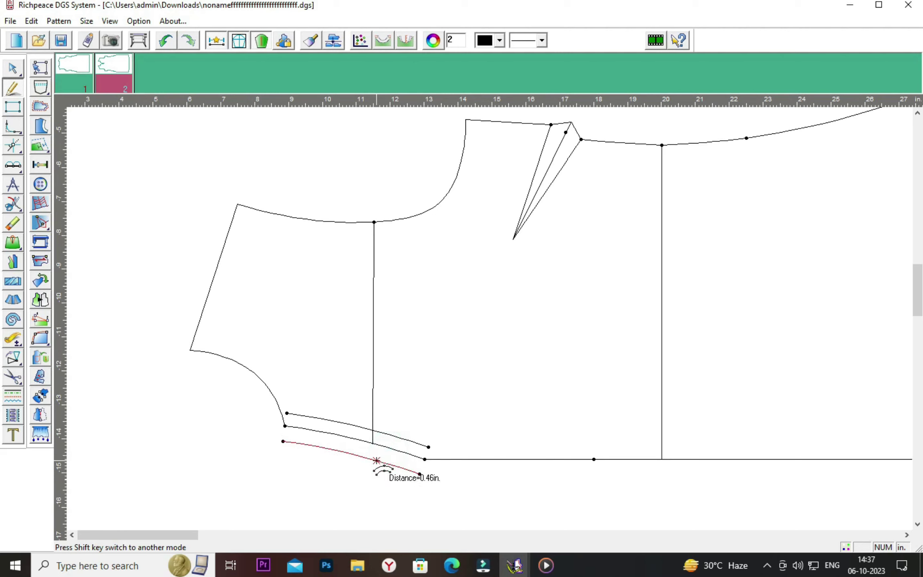
{"action": "left_click", "coordinate": [376, 460]}
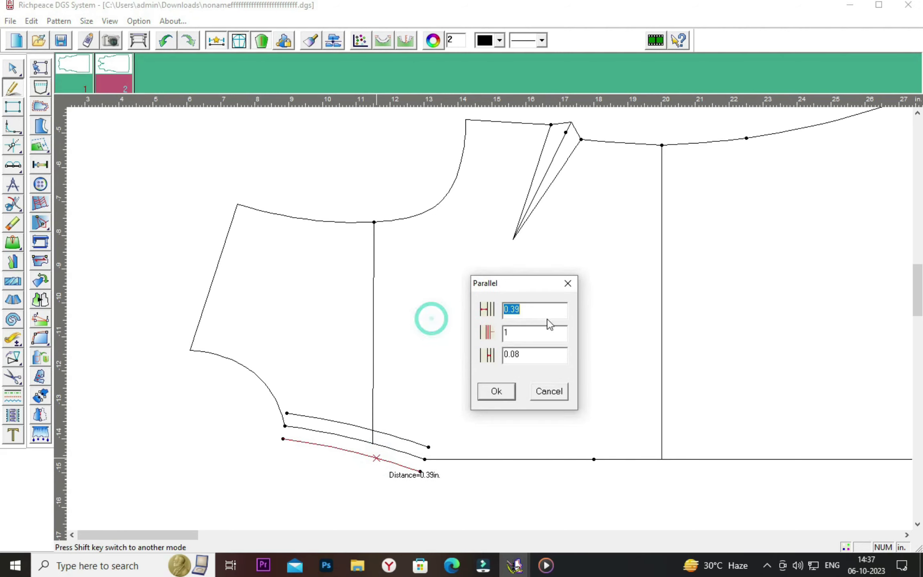
{"action": "left_click", "coordinate": [540, 309]}
{"action": "key", "text": "BackSpace"}
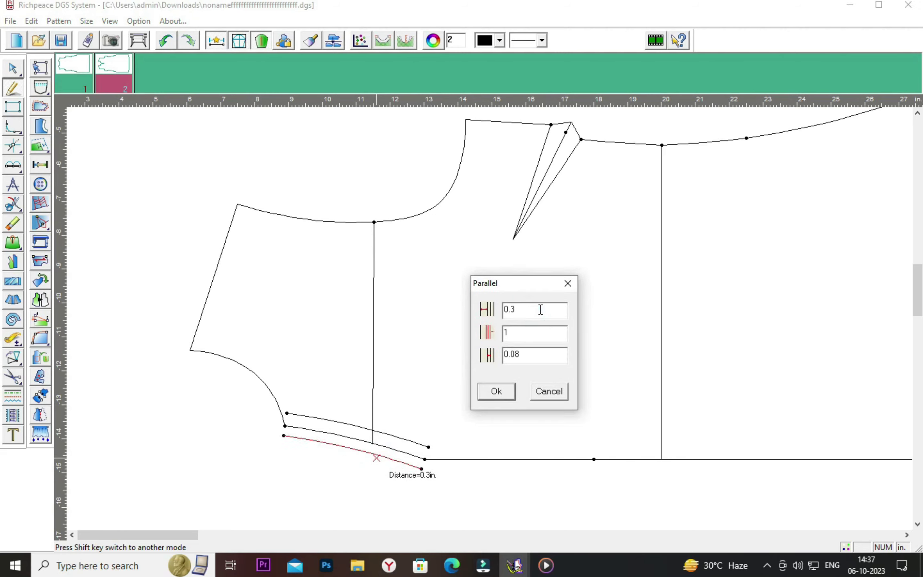
{"action": "type", "text": "75"}
{"action": "left_click", "coordinate": [508, 389]}
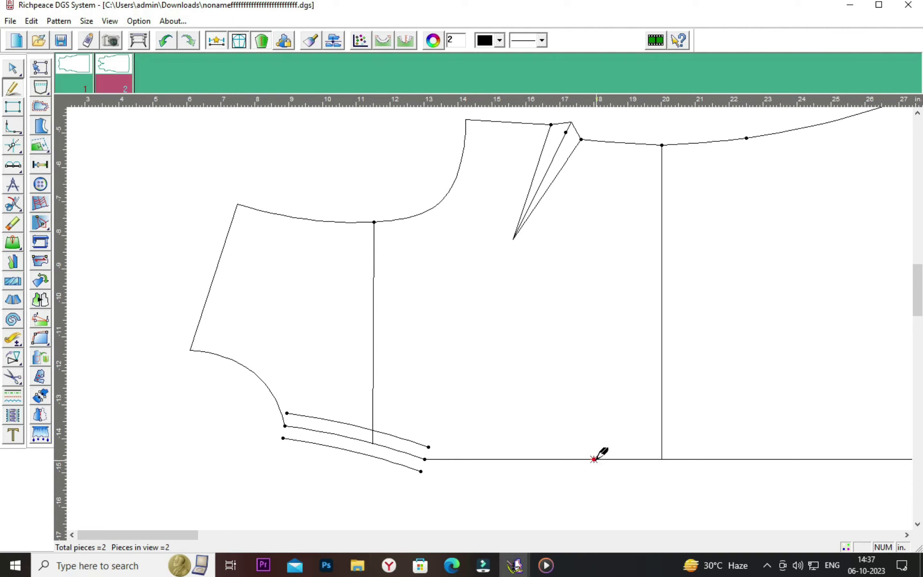
Mark 0.375 in tick segments up and down from the bottom-line point
{"action": "left_click", "coordinate": [594, 459]}
{"action": "left_click", "coordinate": [594, 442]}
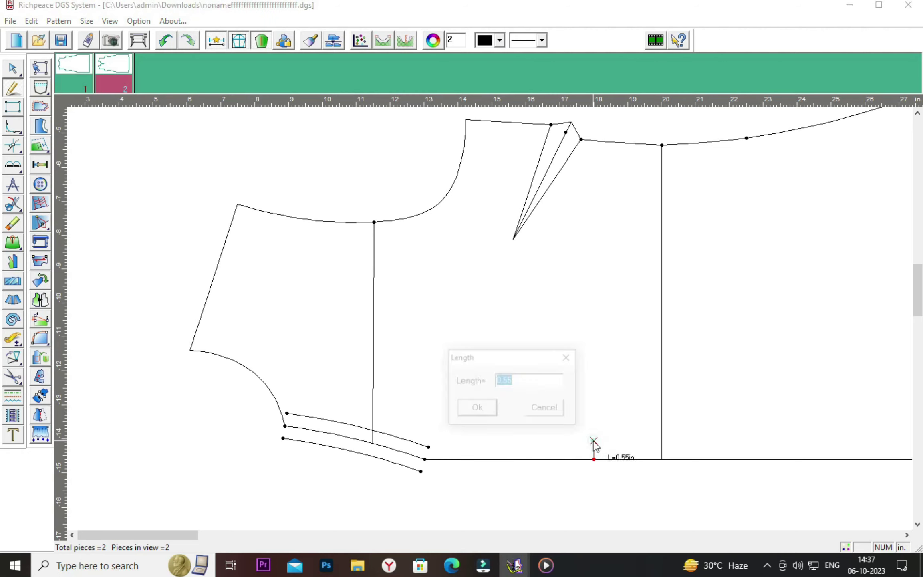
{"action": "left_click_drag", "start_coordinate": [519, 358], "coordinate": [519, 300]}
{"action": "left_click", "coordinate": [522, 323]}
{"action": "key", "text": "BackSpace"}
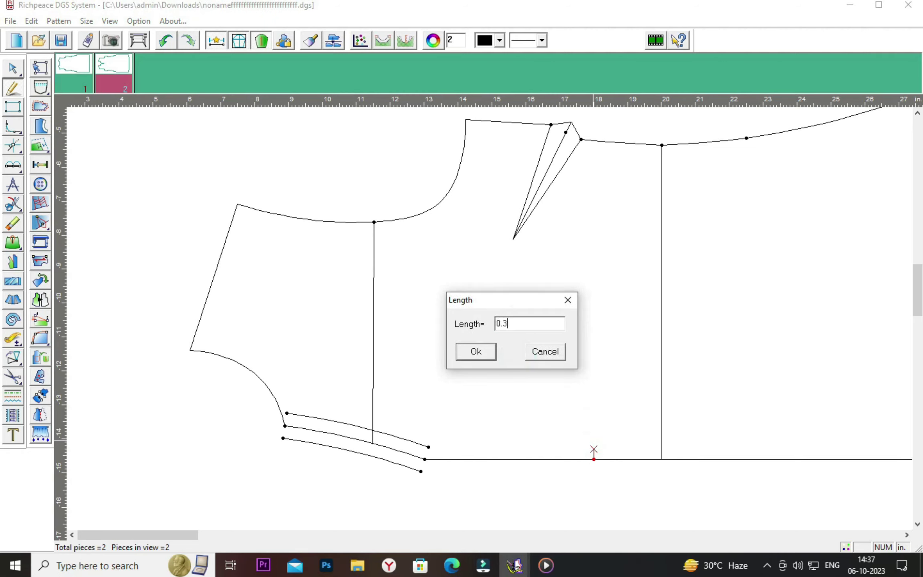
{"action": "left_click", "coordinate": [476, 355]}
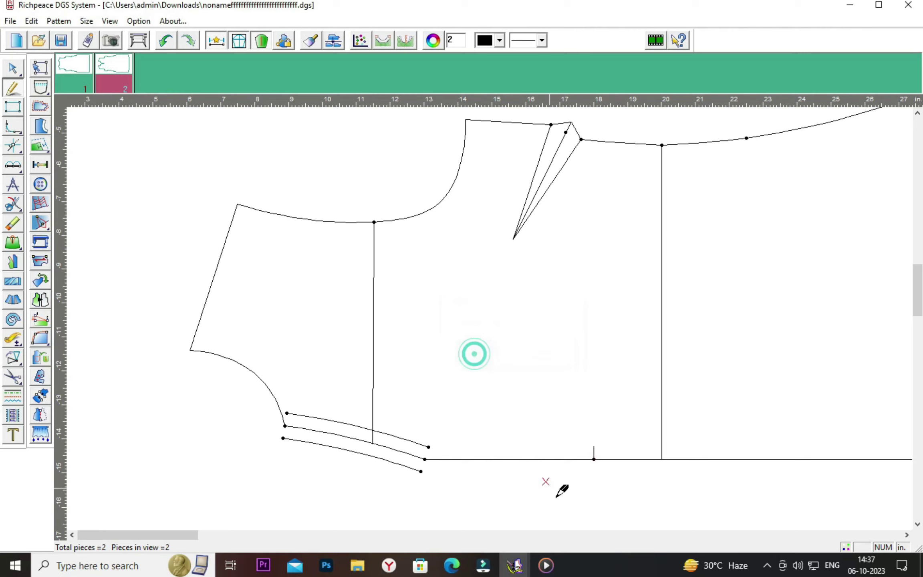
{"action": "left_click", "coordinate": [594, 460]}
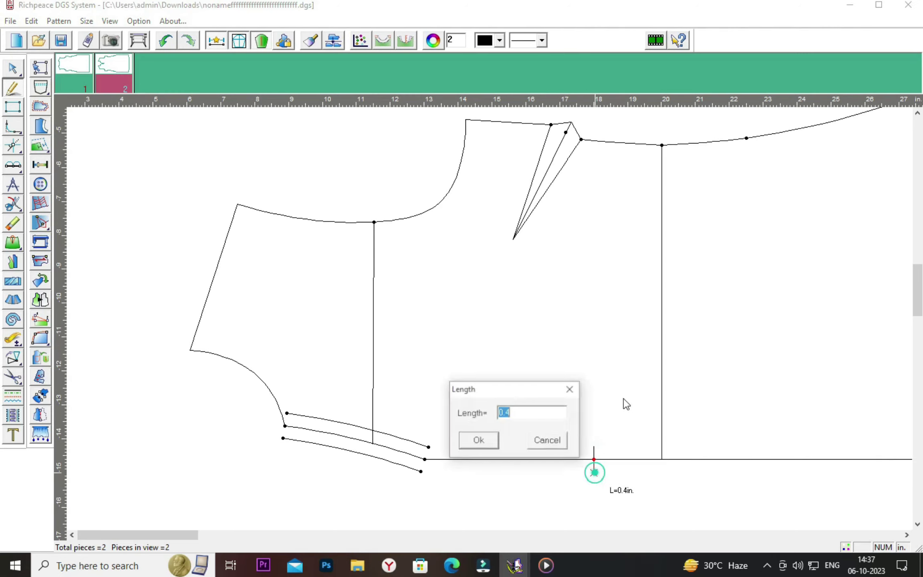
{"action": "left_click", "coordinate": [541, 360]}
{"action": "key", "text": "BackSpace"}
{"action": "type", "text": "375"}
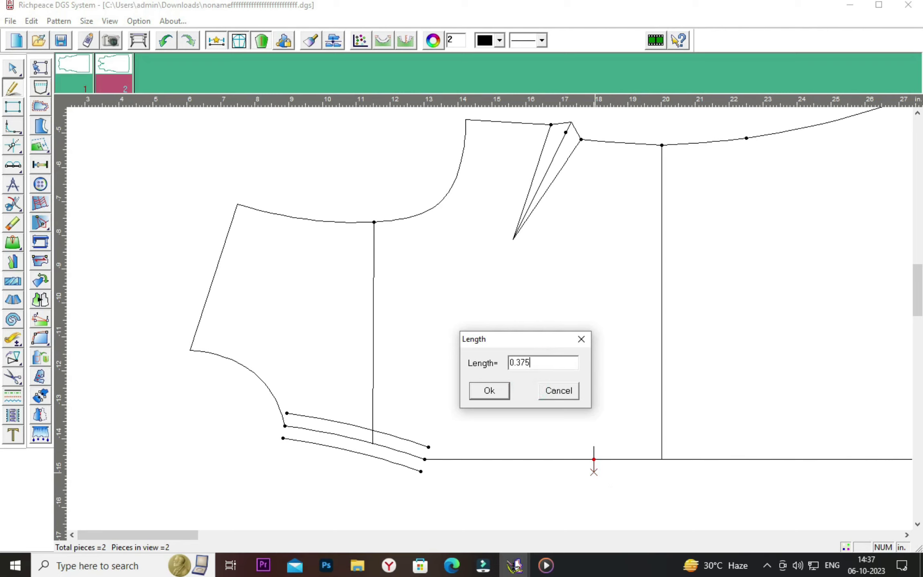
{"action": "left_click", "coordinate": [490, 391]}
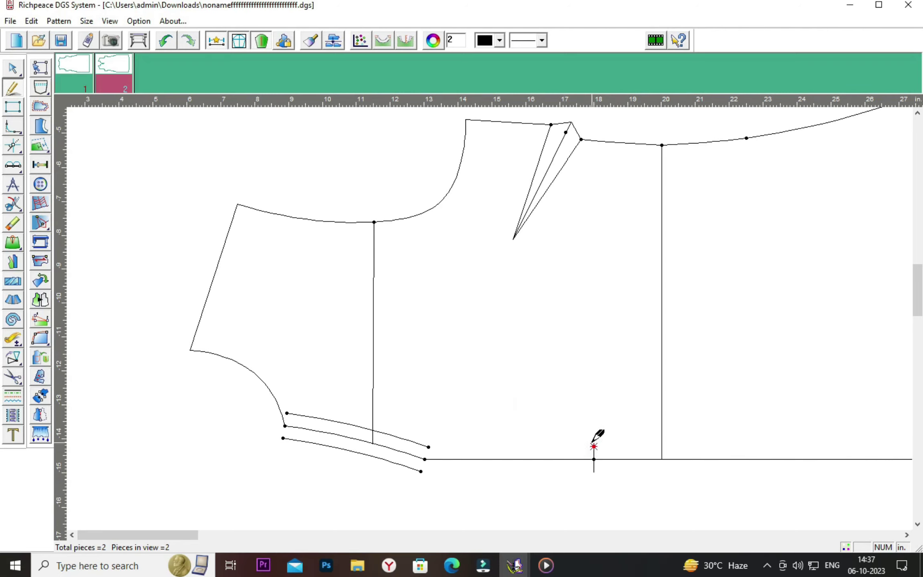
Draw straight lines from both tick ends to the upper and lower curve ends
{"action": "left_click", "coordinate": [594, 446]}
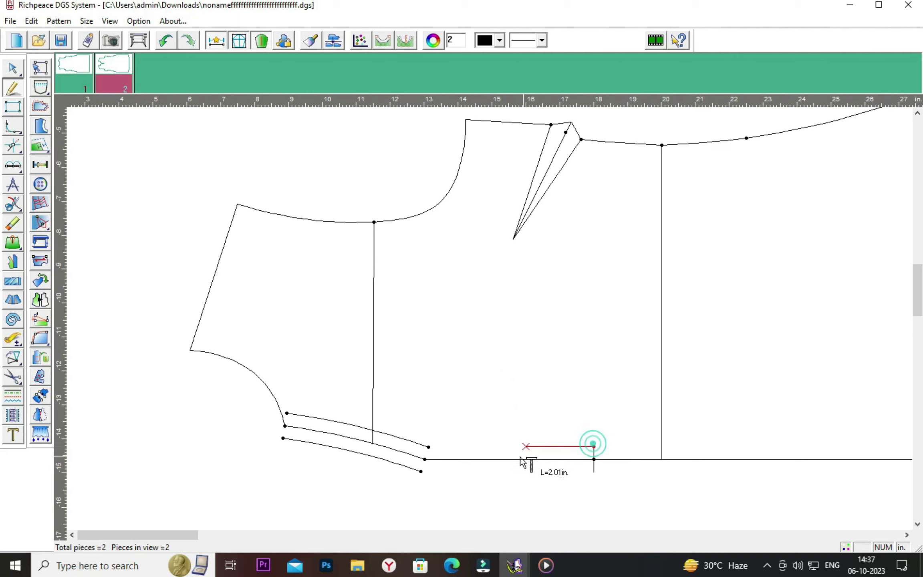
{"action": "left_click", "coordinate": [432, 447]}
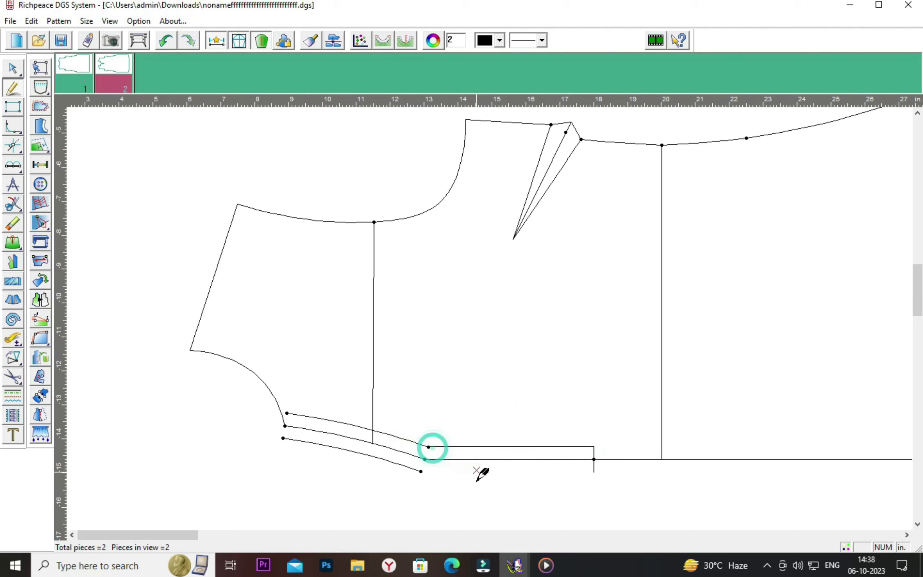
{"action": "left_click", "coordinate": [594, 473]}
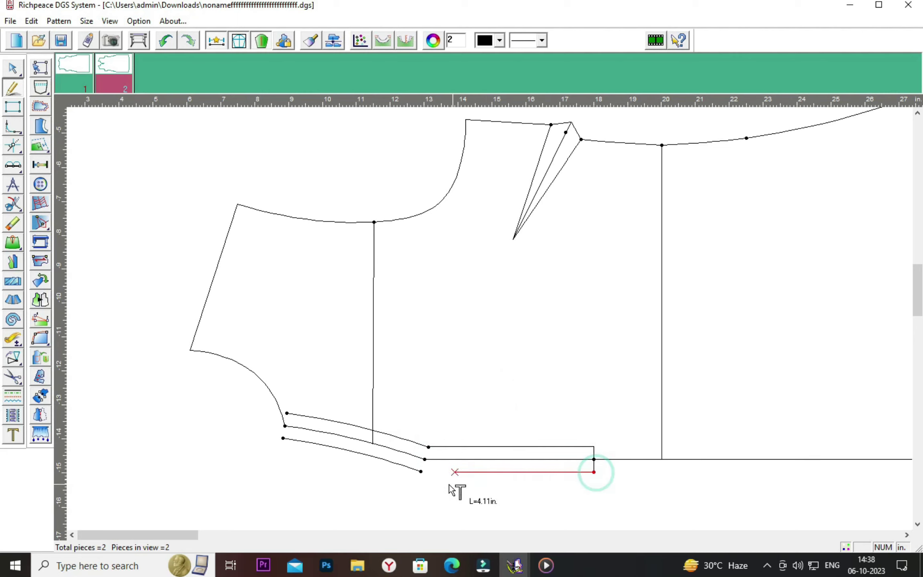
{"action": "left_click", "coordinate": [421, 472]}
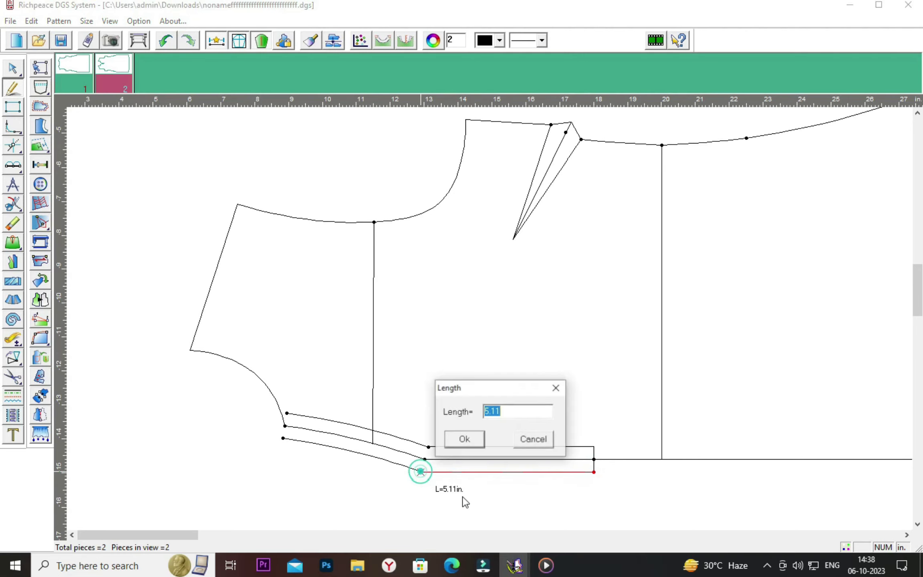
{"action": "left_click", "coordinate": [464, 437]}
Place a vertical ruler guide at the curve ends
{"action": "scroll", "coordinate": [441, 457], "scroll_direction": "up", "scroll_amount": 1}
{"action": "scroll", "coordinate": [494, 311], "scroll_direction": "up", "scroll_amount": 1}
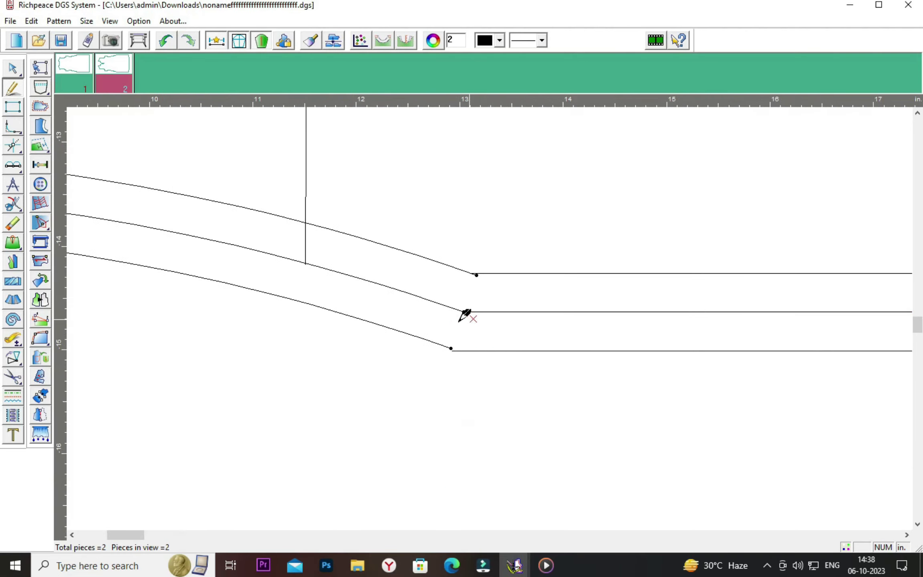
{"action": "scroll", "coordinate": [497, 312], "scroll_direction": "up", "scroll_amount": 1}
{"action": "scroll", "coordinate": [499, 315], "scroll_direction": "down", "scroll_amount": 1}
{"action": "scroll", "coordinate": [500, 316], "scroll_direction": "down", "scroll_amount": 1}
{"action": "scroll", "coordinate": [501, 316], "scroll_direction": "down", "scroll_amount": 1}
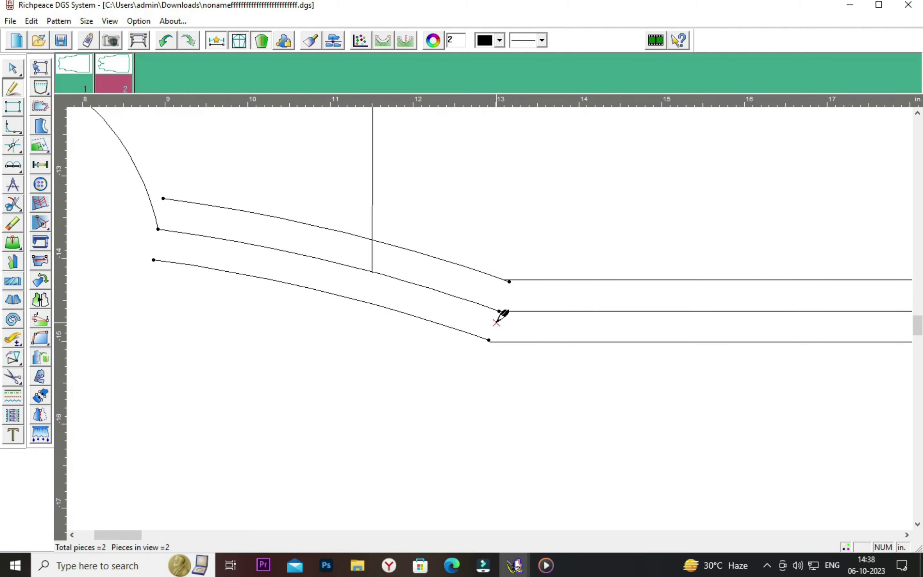
{"action": "key", "text": "Up"}
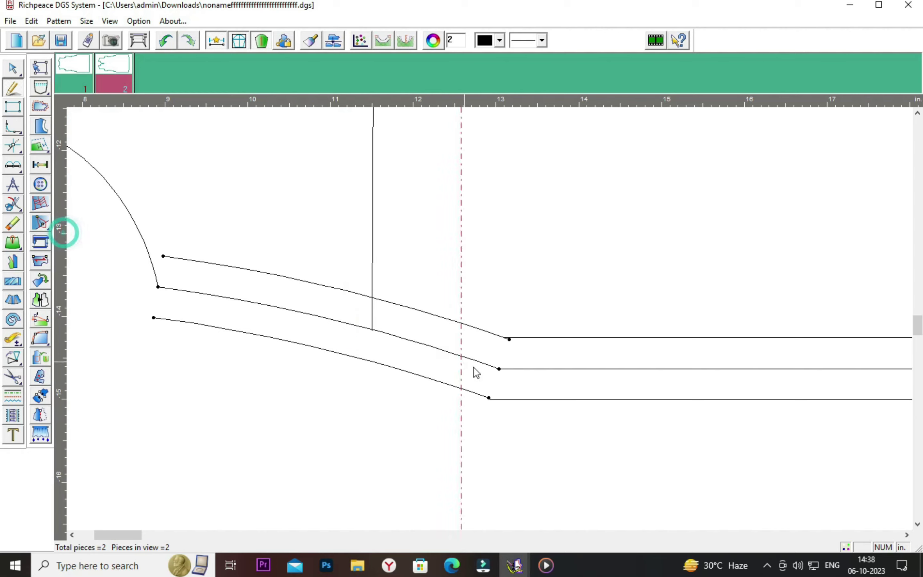
{"action": "left_click_drag", "start_coordinate": [66, 238], "coordinate": [497, 368]}
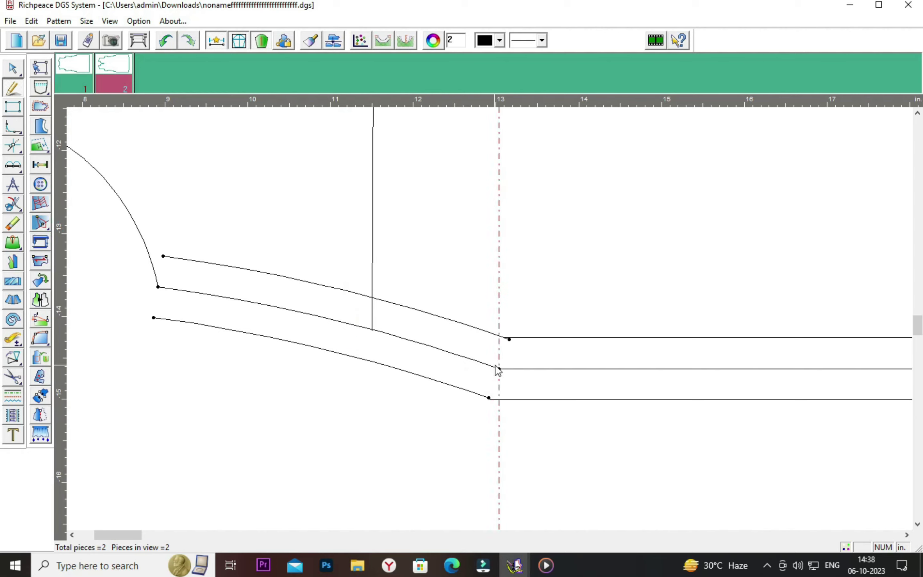
Snap the bottom line, lower curve and top line ends onto the vertical guide
{"action": "right_click", "coordinate": [539, 322]}
{"action": "left_click", "coordinate": [544, 329]}
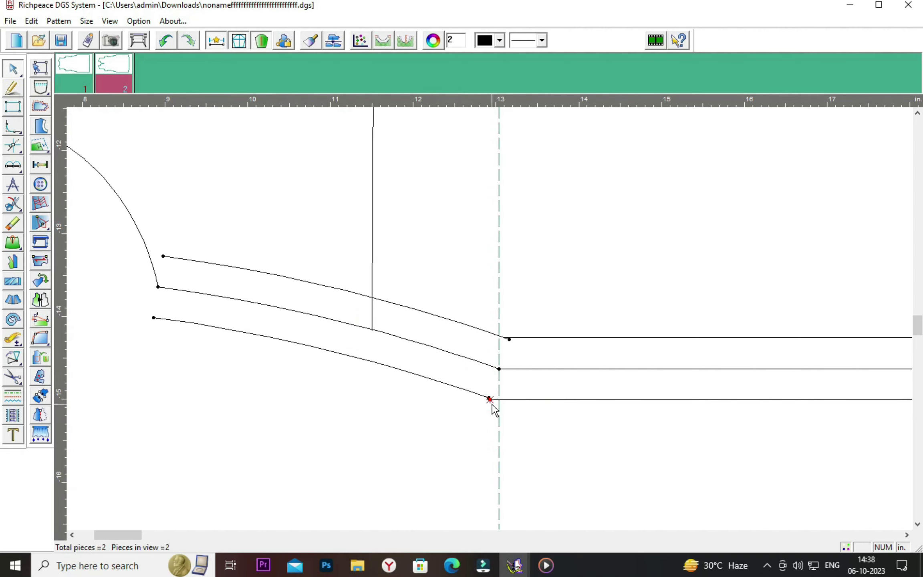
{"action": "left_click_drag", "start_coordinate": [489, 399], "coordinate": [499, 400]}
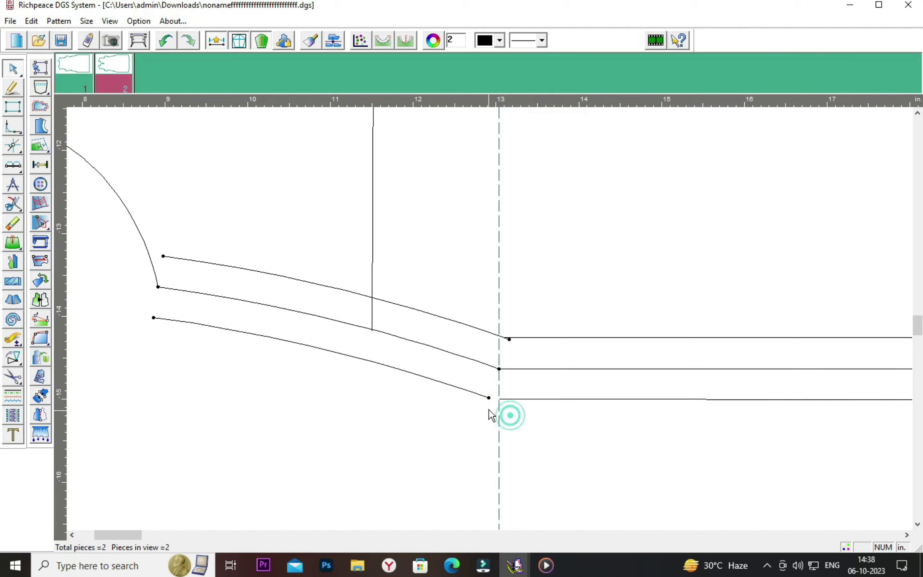
{"action": "left_click_drag", "start_coordinate": [489, 398], "coordinate": [497, 404]}
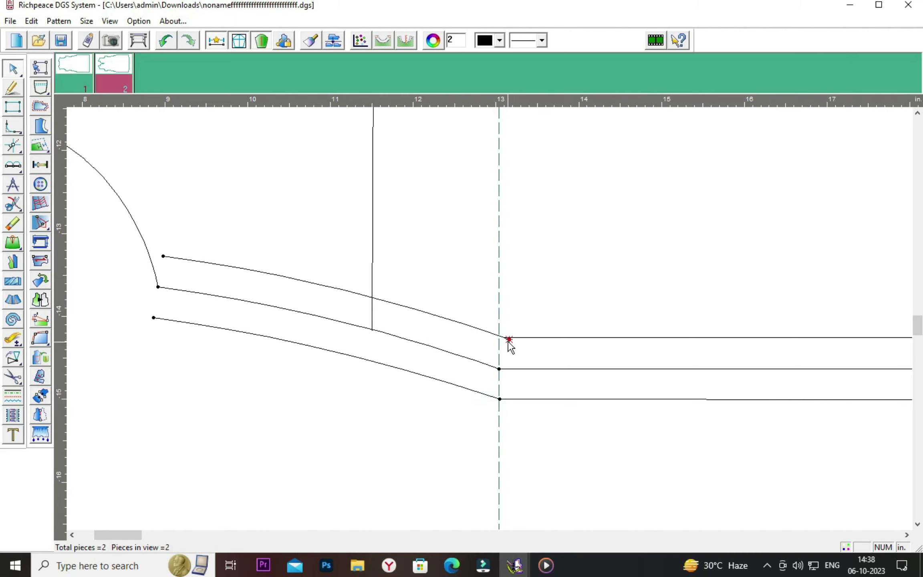
{"action": "left_click_drag", "start_coordinate": [508, 340], "coordinate": [497, 337]}
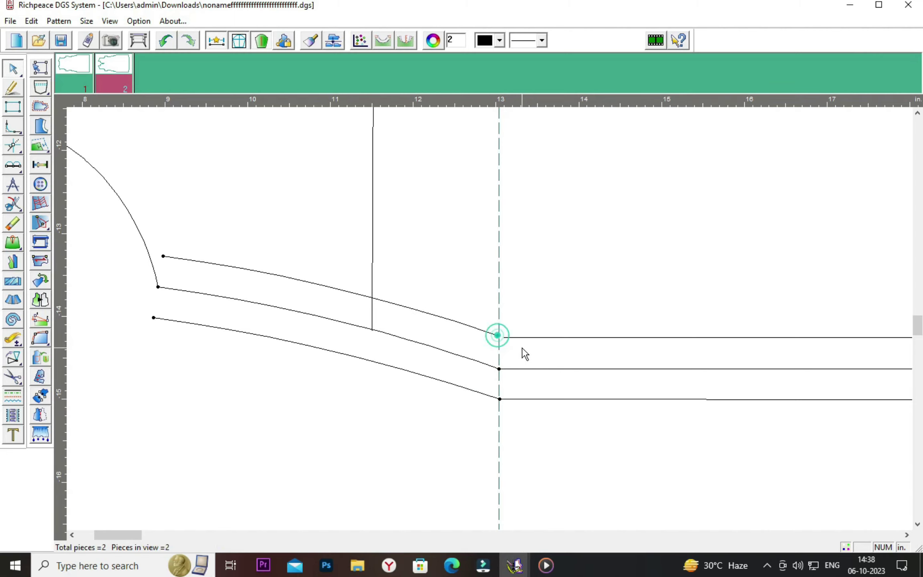
{"action": "left_click", "coordinate": [505, 342]}
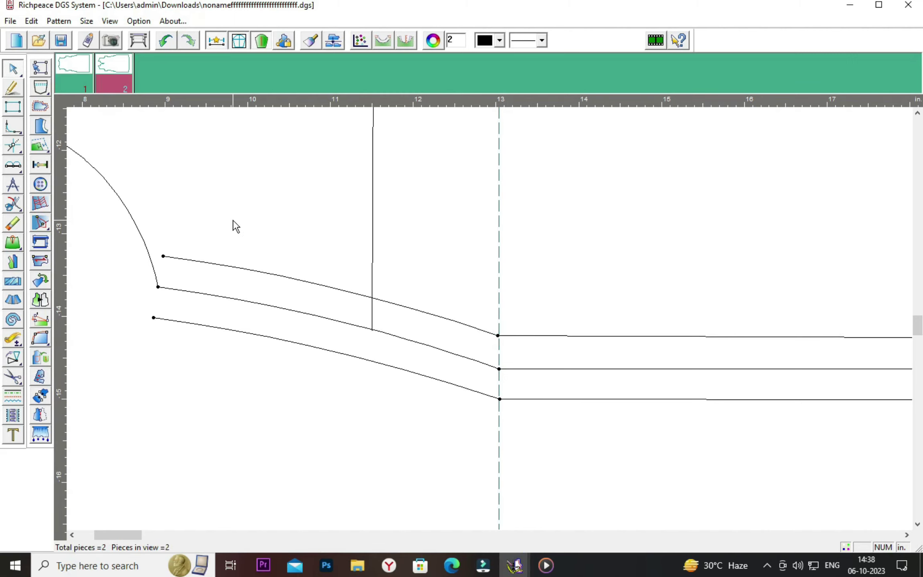
Extend the top offset curve with the Intelligent pen to meet the armhole arc
{"action": "right_click", "coordinate": [268, 239]}
{"action": "left_click", "coordinate": [284, 241]}
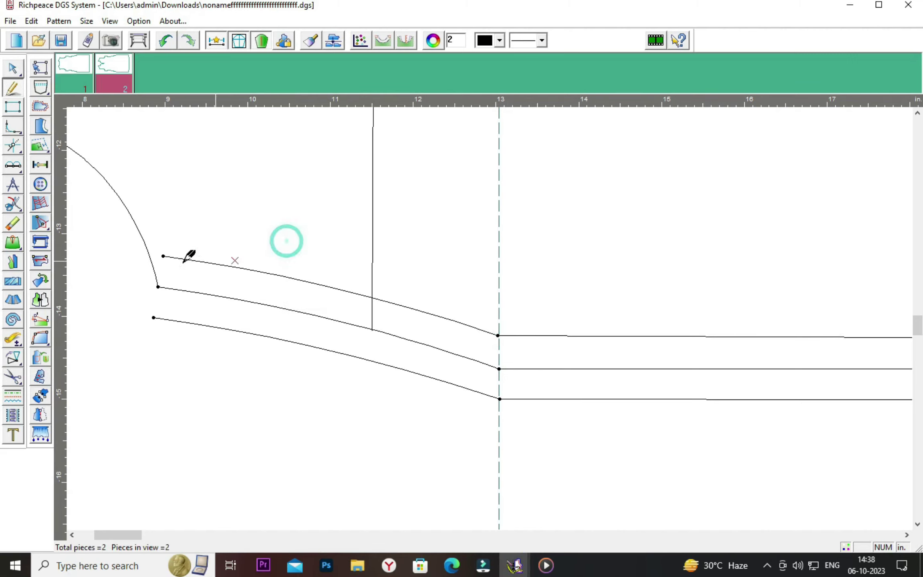
{"action": "left_click", "coordinate": [115, 240]}
{"action": "left_click", "coordinate": [142, 249]}
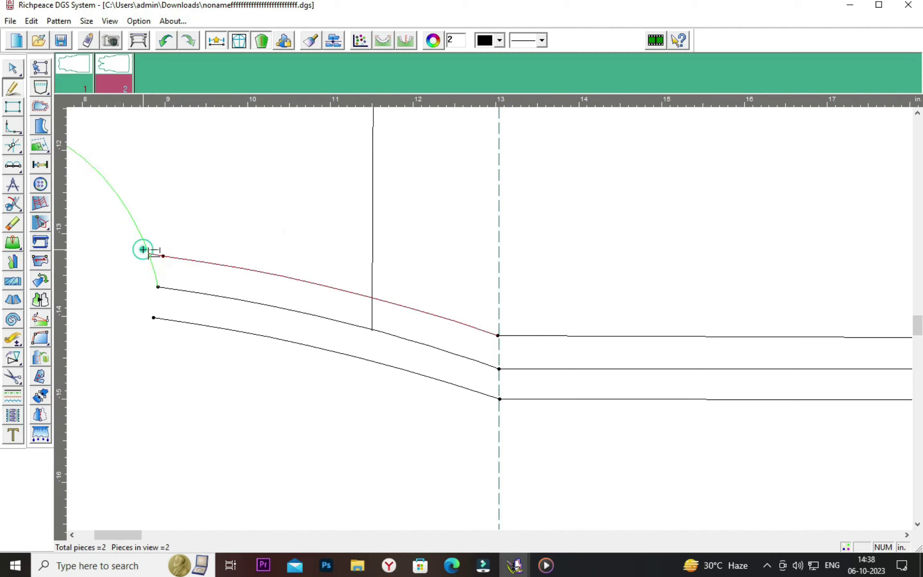
{"action": "right_click", "coordinate": [136, 329]}
{"action": "left_click", "coordinate": [149, 344]}
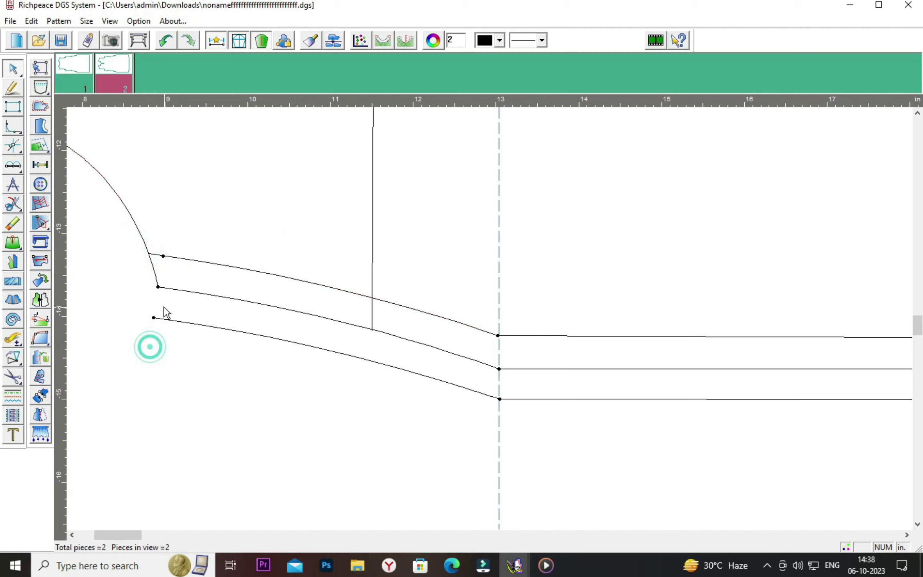
Draw a short segment joining the middle and lower hem curves' left ends
{"action": "right_click", "coordinate": [142, 304]}
{"action": "left_click", "coordinate": [163, 314]}
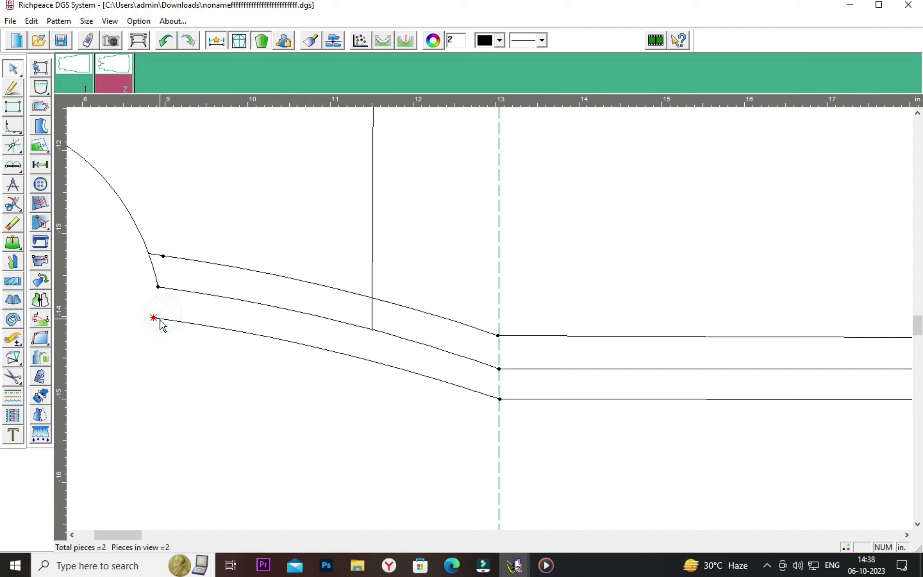
{"action": "right_click", "coordinate": [167, 307]}
{"action": "left_click", "coordinate": [195, 312]}
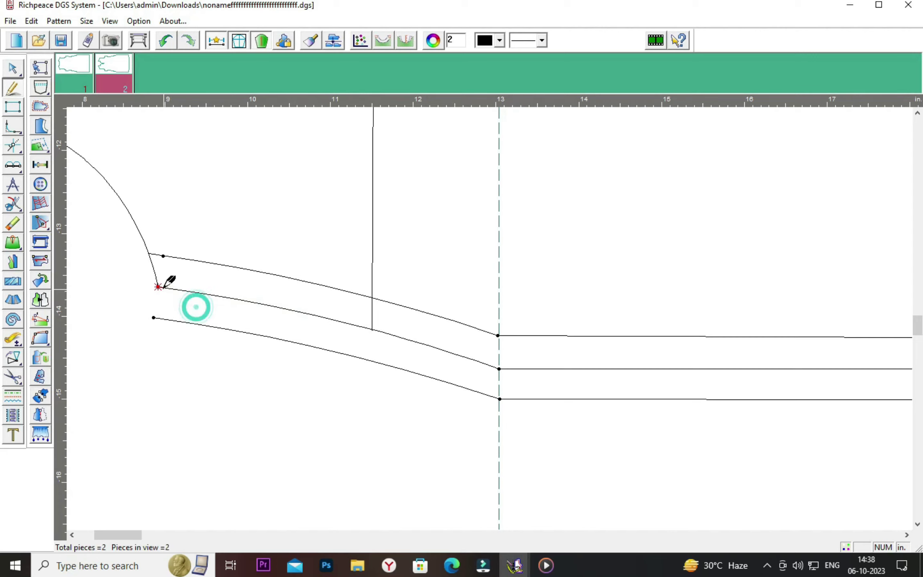
{"action": "left_click", "coordinate": [158, 287]}
{"action": "left_click", "coordinate": [154, 318]}
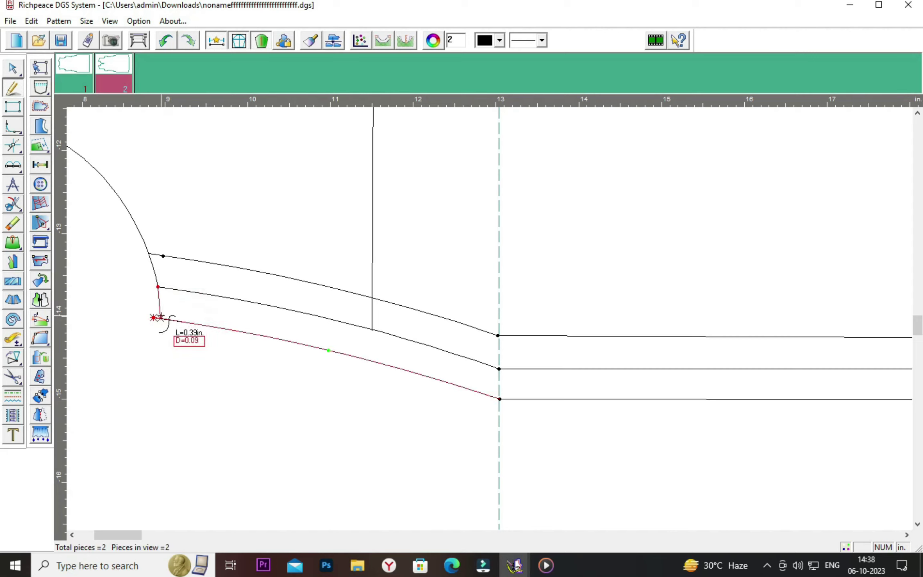
{"action": "left_click", "coordinate": [206, 420]}
{"action": "right_click", "coordinate": [173, 358]}
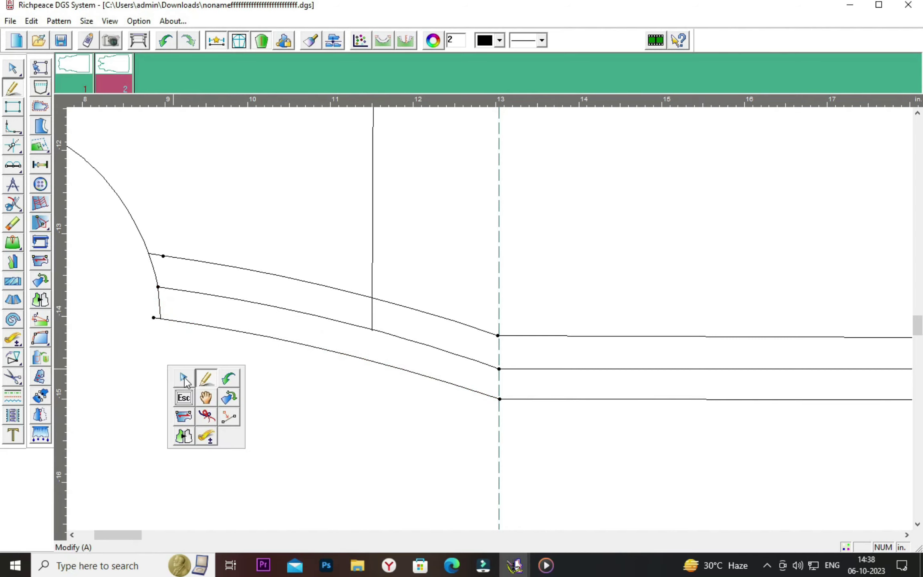
{"action": "left_click", "coordinate": [184, 376]}
{"action": "left_click", "coordinate": [153, 317]}
{"action": "left_click", "coordinate": [156, 348]}
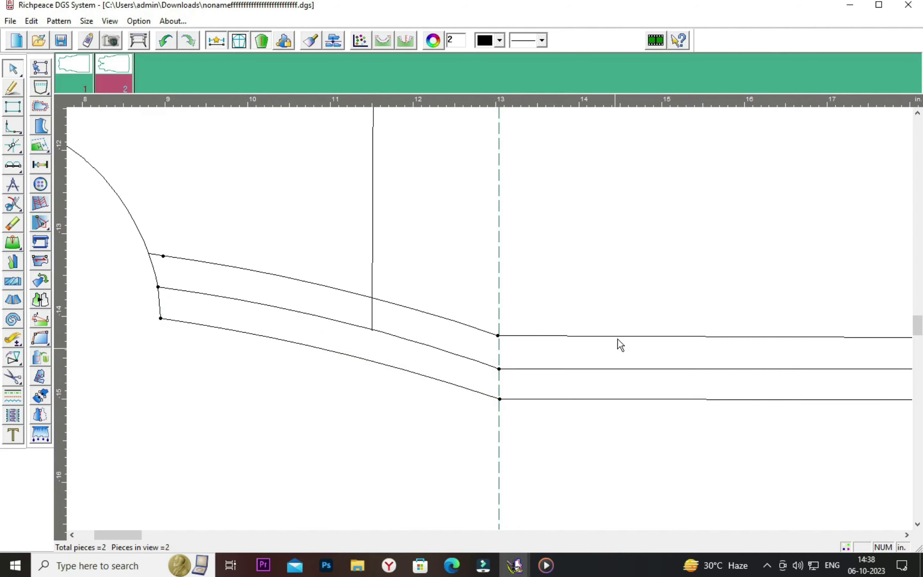
Erase the dashed vertical guide line crossing the sleeve band at about 13 in
{"action": "scroll", "coordinate": [497, 321], "scroll_direction": "down", "scroll_amount": 1}
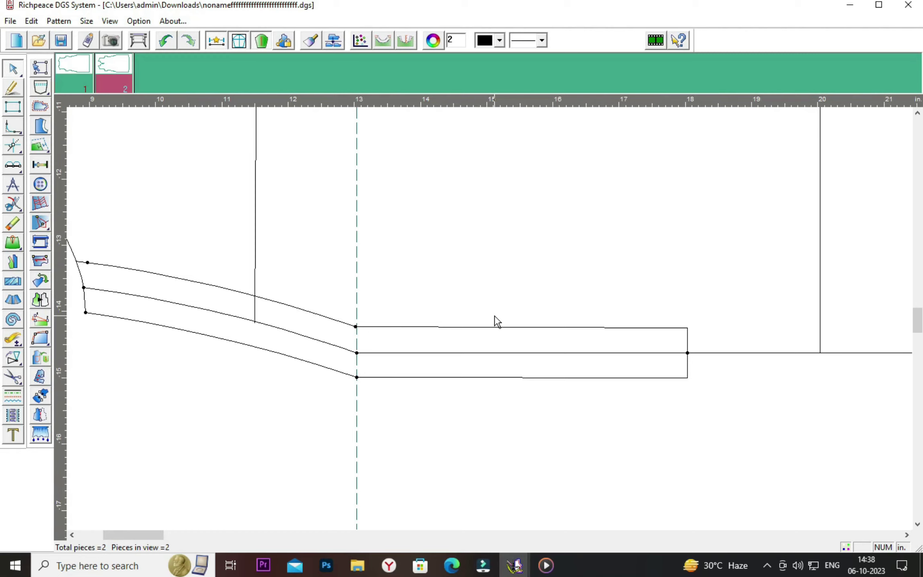
{"action": "scroll", "coordinate": [497, 321], "scroll_direction": "down", "scroll_amount": 2}
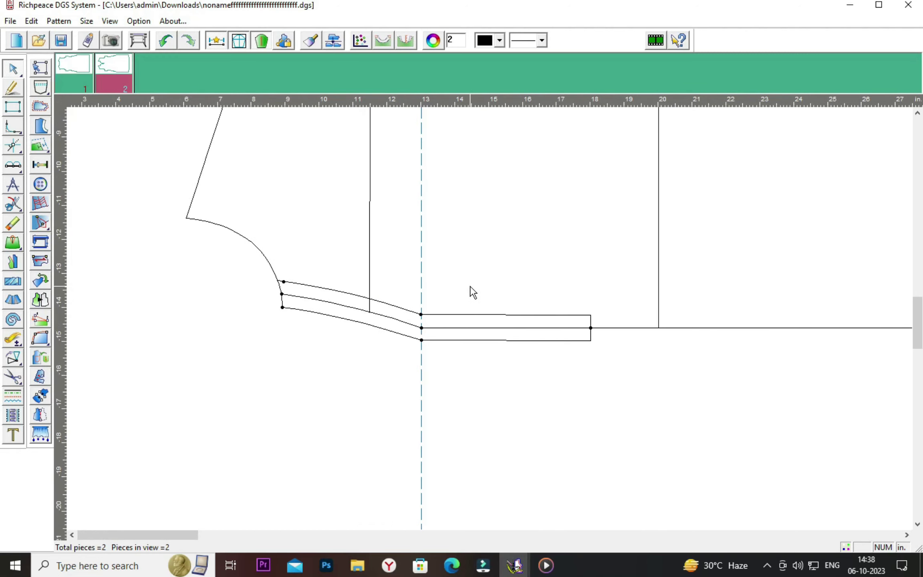
{"action": "scroll", "coordinate": [481, 292], "scroll_direction": "up", "scroll_amount": 1}
{"action": "scroll", "coordinate": [491, 324], "scroll_direction": "up", "scroll_amount": 1}
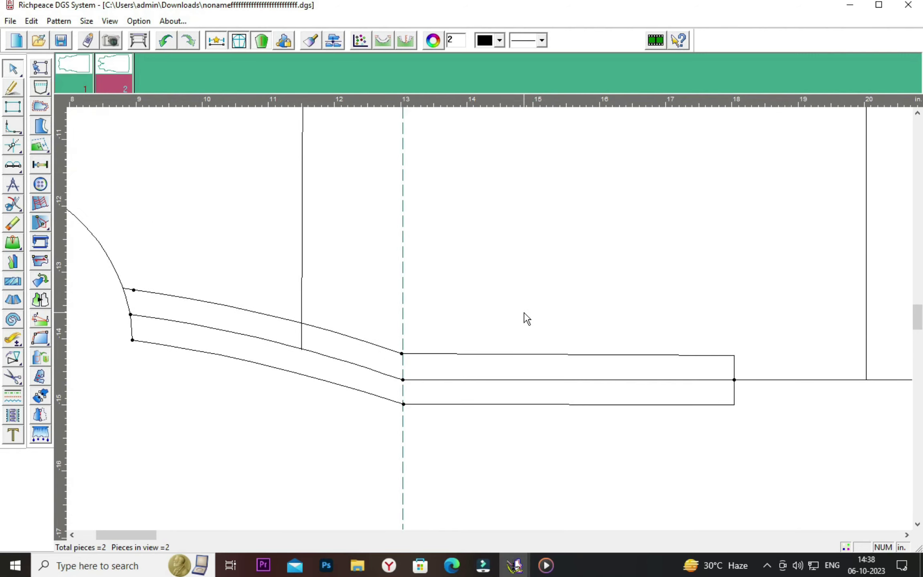
{"action": "left_click", "coordinate": [12, 87]}
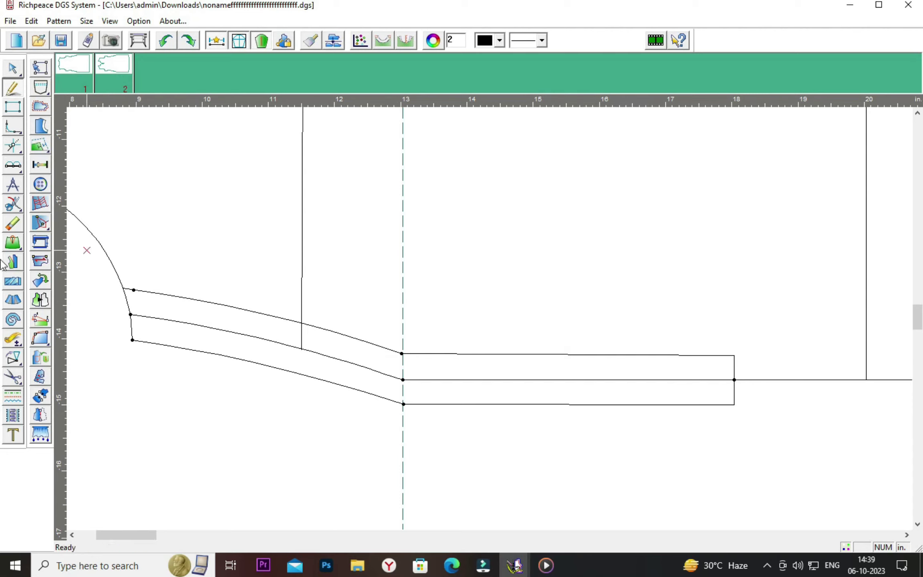
{"action": "left_click", "coordinate": [15, 225]}
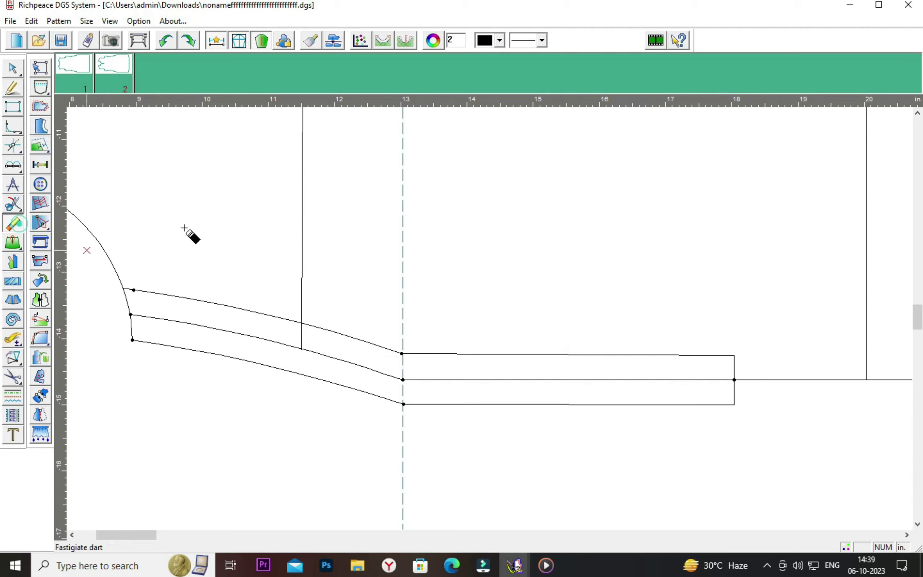
{"action": "left_click", "coordinate": [396, 252]}
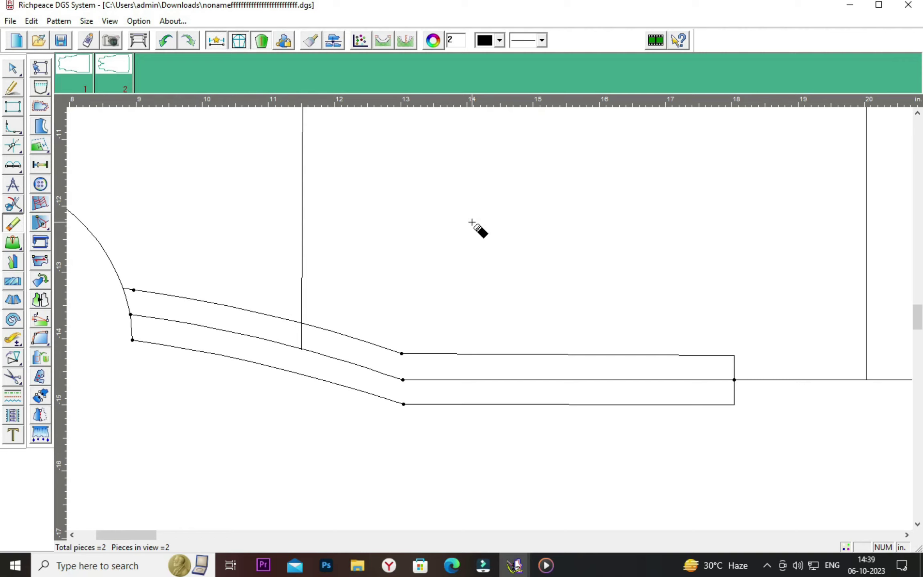
{"action": "left_click", "coordinate": [8, 170]}
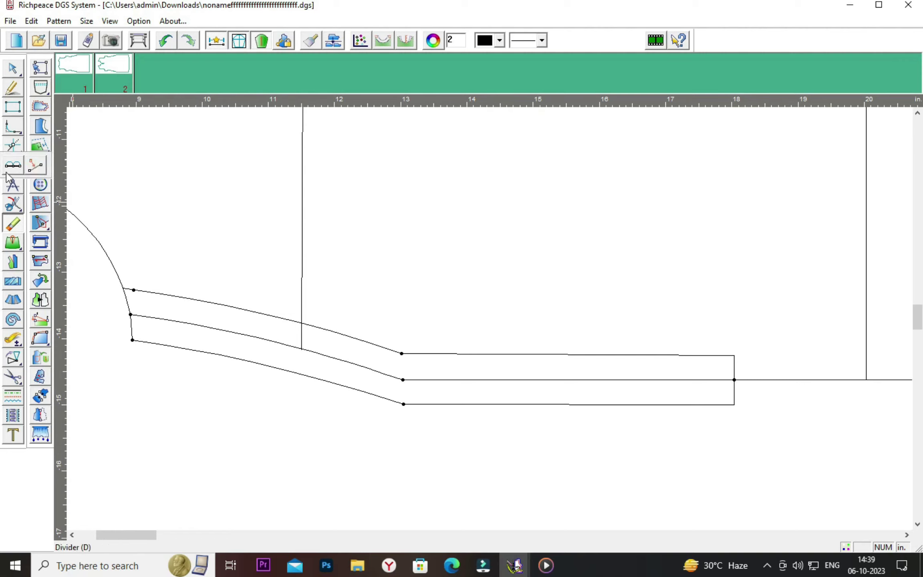
Mark points 0.3 in inward from the band's top-right and bottom-right corners
{"action": "left_click", "coordinate": [33, 166]}
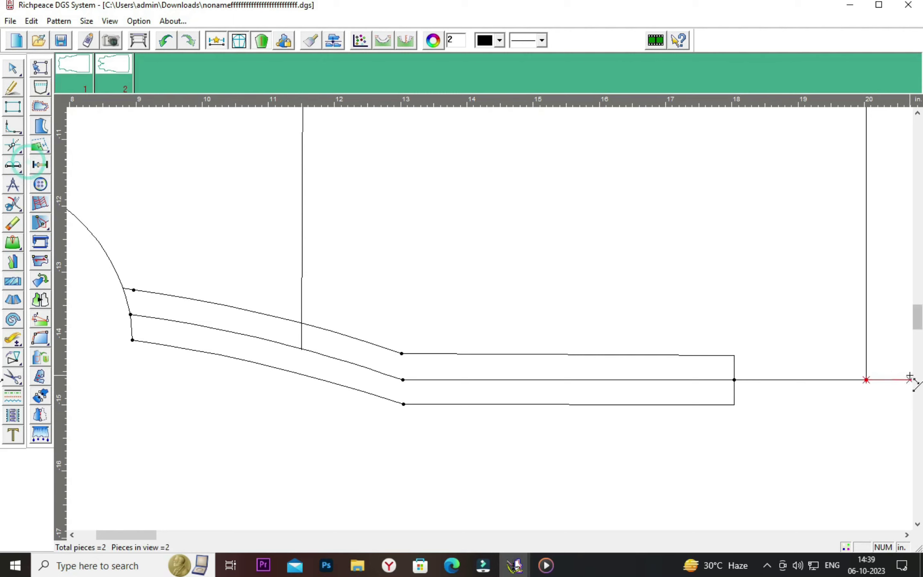
{"action": "left_click", "coordinate": [737, 358]}
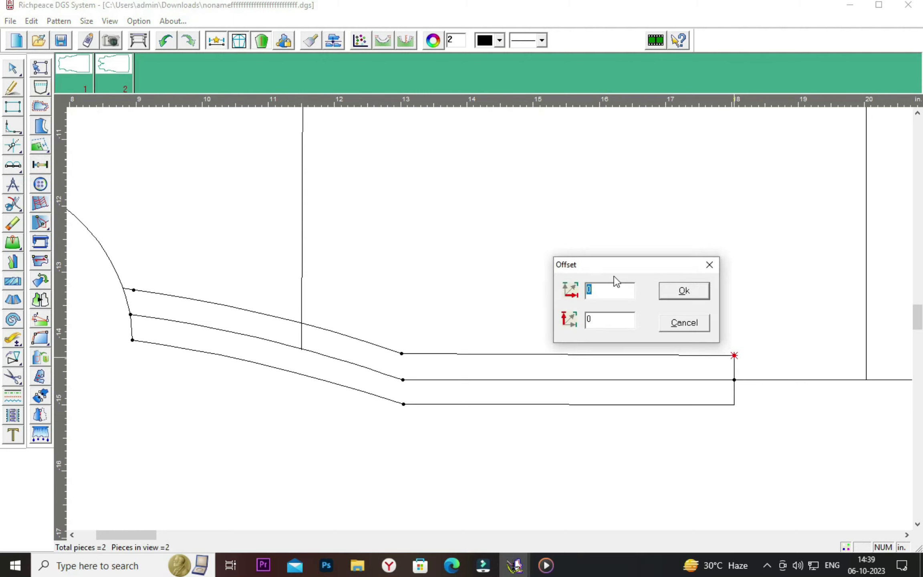
{"action": "left_click_drag", "start_coordinate": [602, 258], "coordinate": [553, 210]}
{"action": "left_click", "coordinate": [561, 243]}
{"action": "key", "text": "BackSpace"}
{"action": "type", "text": "-.3"}
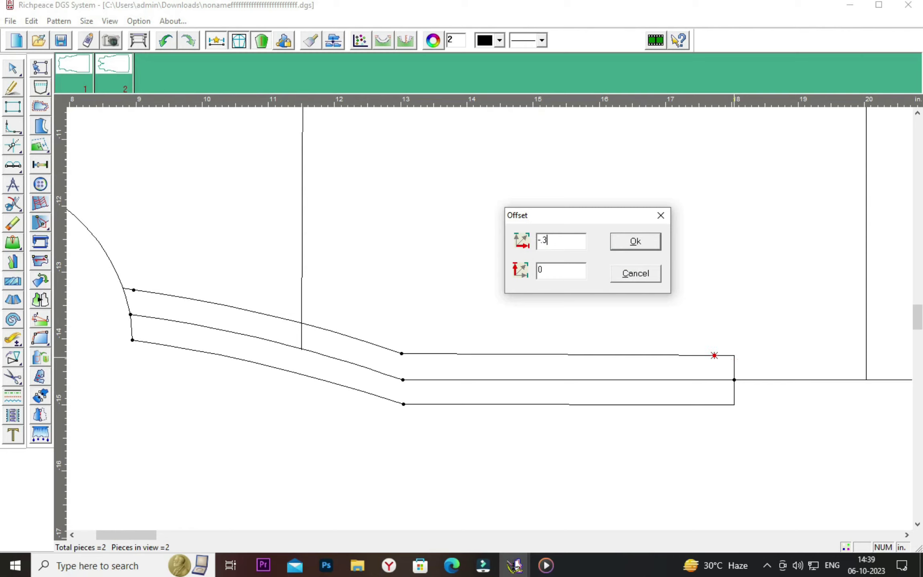
{"action": "left_click", "coordinate": [641, 238]}
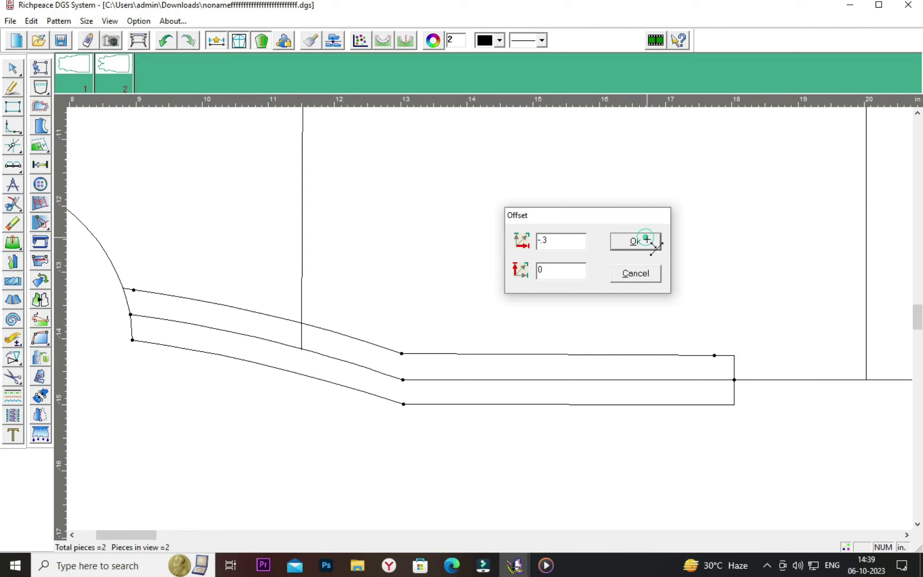
{"action": "left_click", "coordinate": [734, 405]}
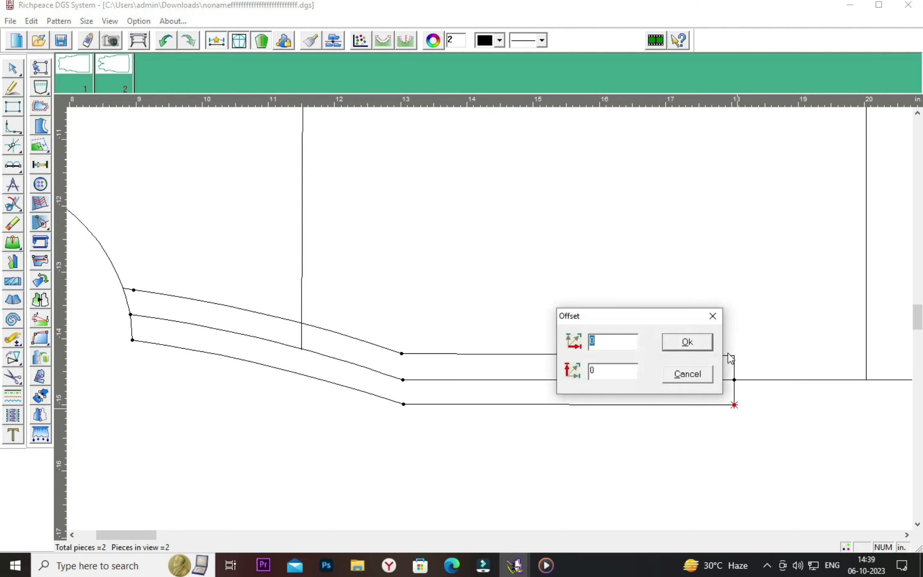
{"action": "left_click_drag", "start_coordinate": [626, 323], "coordinate": [702, 181]}
{"action": "left_click", "coordinate": [682, 200]}
{"action": "key", "text": "BackSpace"}
{"action": "type", "text": "-.3"}
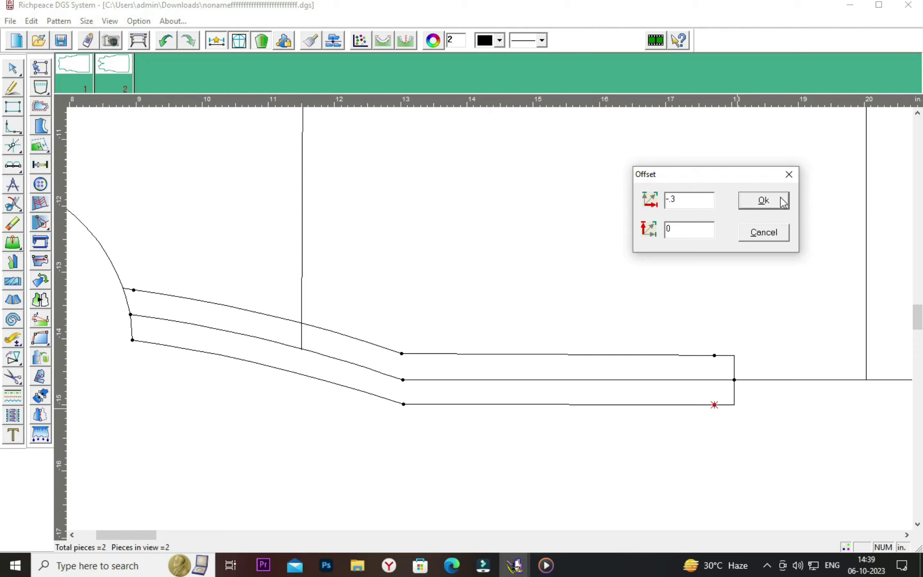
{"action": "left_click", "coordinate": [769, 201]}
Draw diagonals joining both offset points to the middle line's right end
{"action": "right_click", "coordinate": [697, 268]}
{"action": "left_click", "coordinate": [736, 286]}
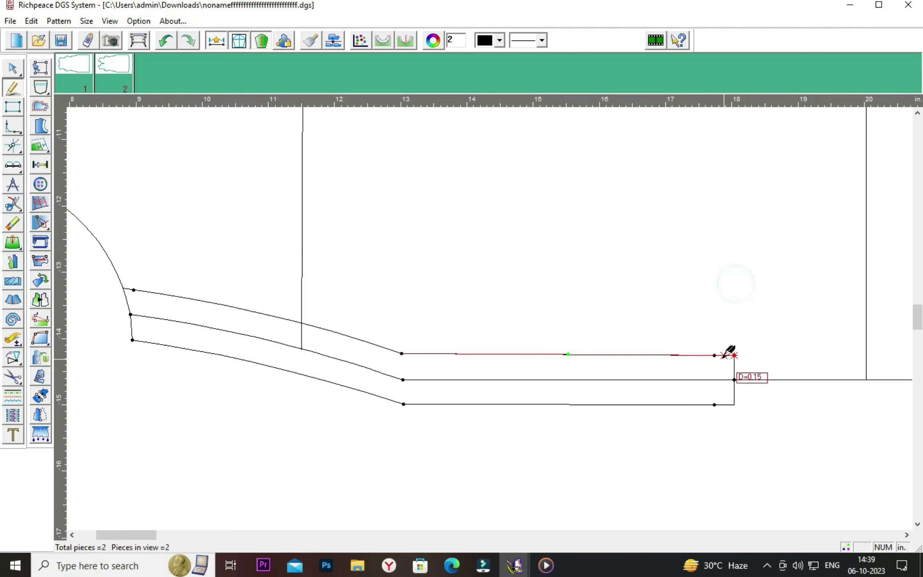
{"action": "left_click", "coordinate": [715, 355]}
{"action": "left_click", "coordinate": [734, 380]}
{"action": "right_click", "coordinate": [740, 395]}
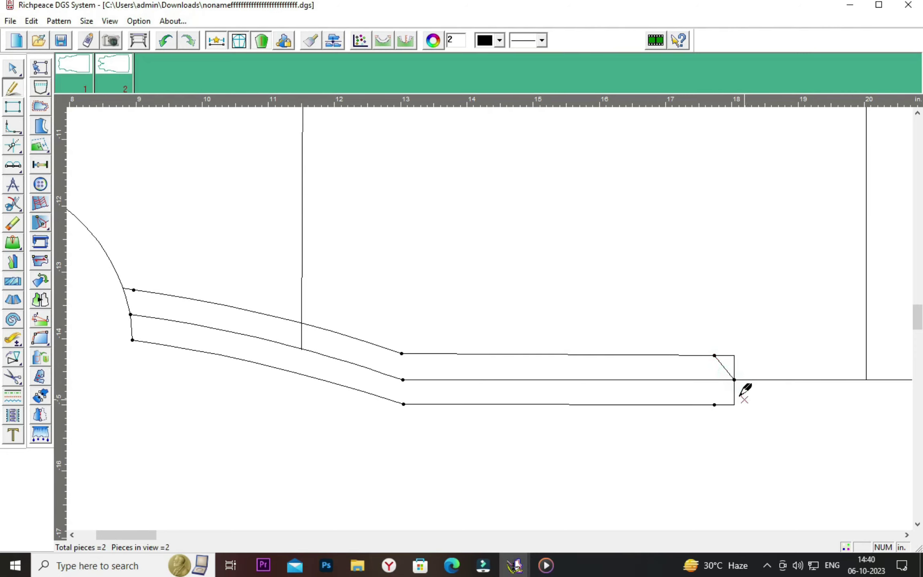
{"action": "left_click", "coordinate": [734, 379]}
{"action": "left_click", "coordinate": [715, 405]}
{"action": "right_click", "coordinate": [715, 407]}
Make the band's top and bottom edge lines exactly horizontal with Horz/Vert adjust
{"action": "left_click", "coordinate": [44, 325]}
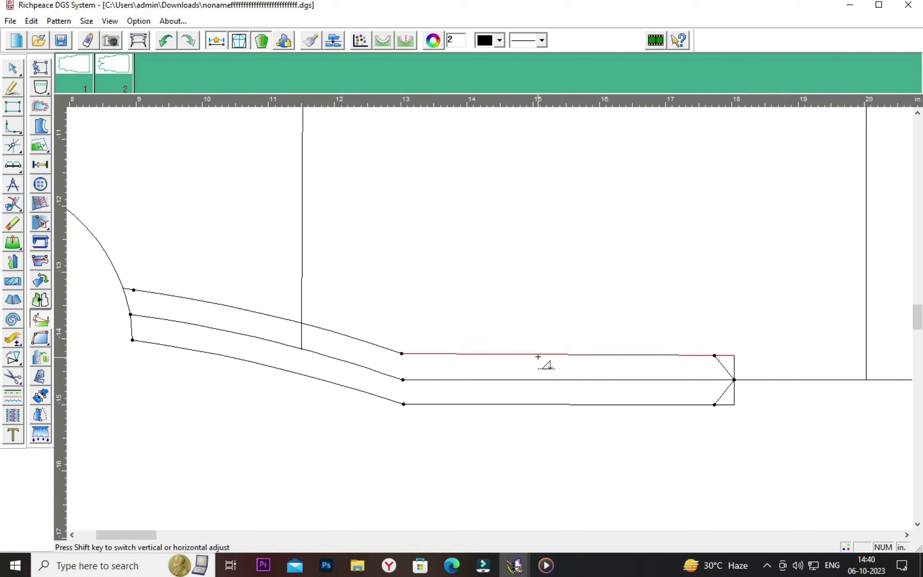
{"action": "left_click", "coordinate": [536, 354]}
{"action": "left_click", "coordinate": [411, 340]}
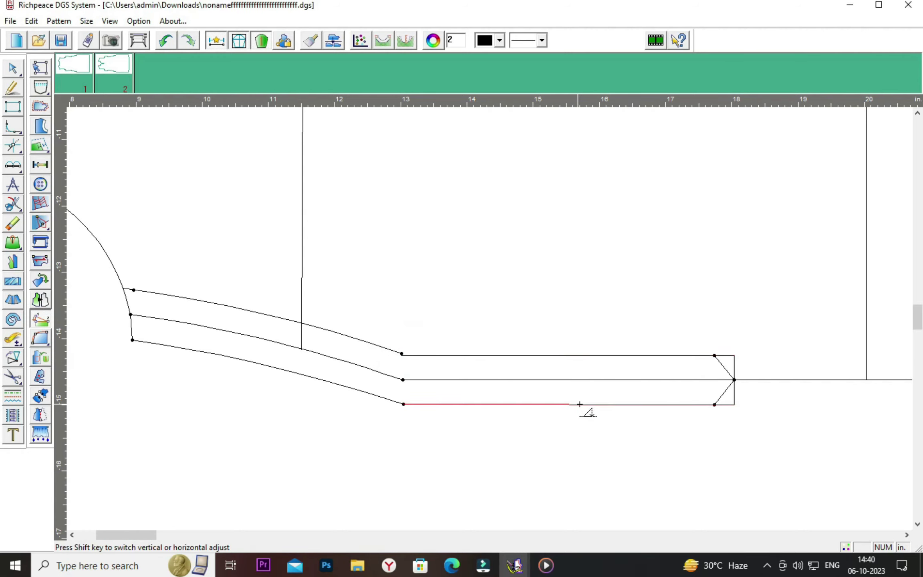
{"action": "left_click", "coordinate": [583, 405]}
{"action": "left_click", "coordinate": [421, 344]}
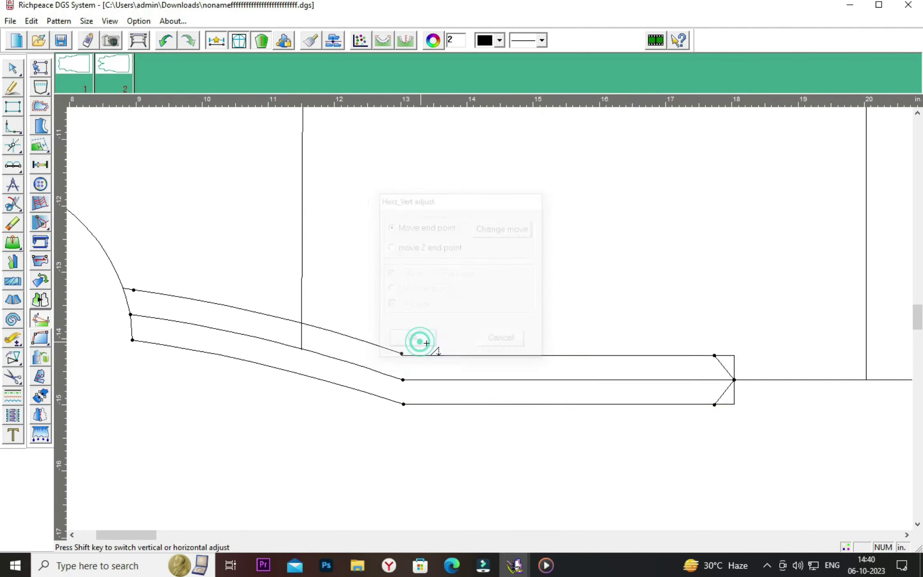
{"action": "right_click", "coordinate": [464, 309]}
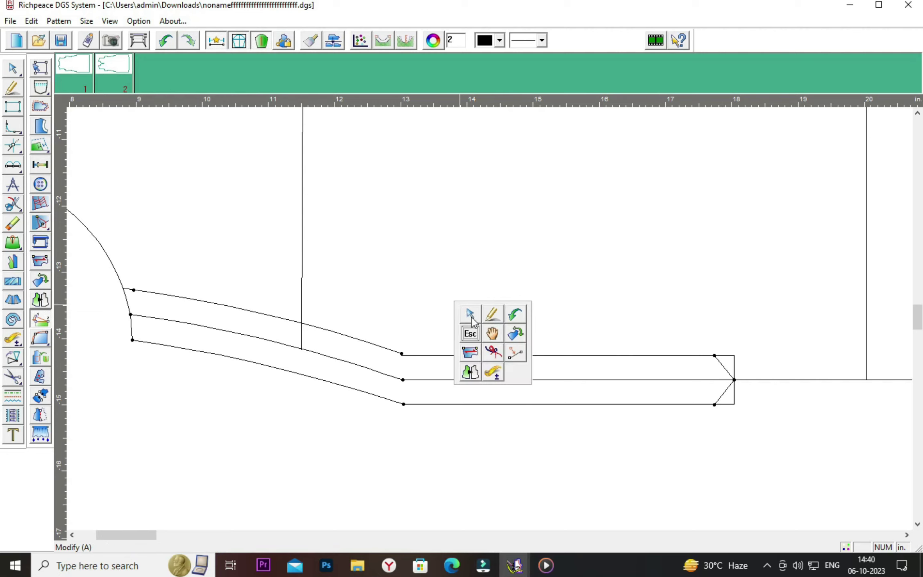
{"action": "left_click", "coordinate": [470, 315]}
{"action": "left_click", "coordinate": [402, 354]}
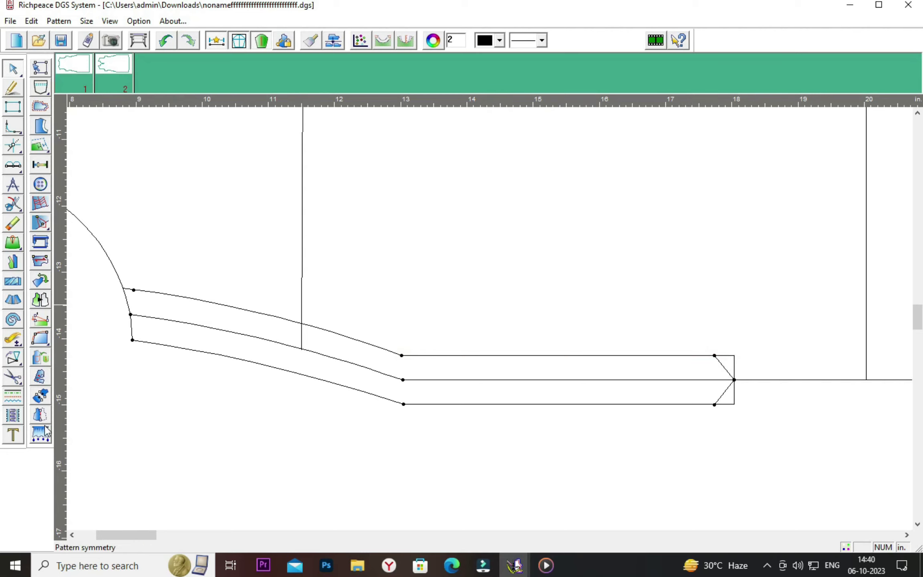
Trace the band's diagonals, edges and left end with Forfex to cut pattern piece 3
{"action": "left_click", "coordinate": [16, 380]}
{"action": "left_click", "coordinate": [721, 366]}
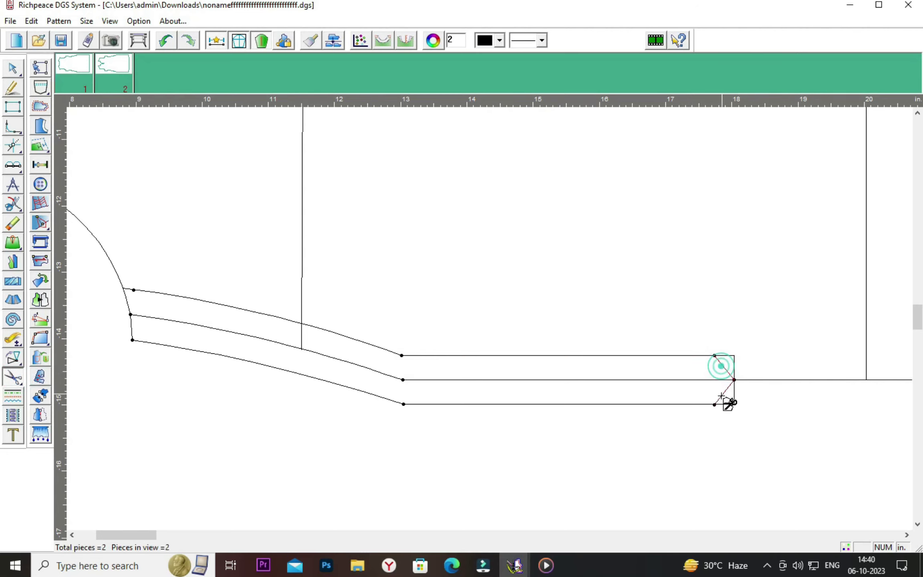
{"action": "left_click", "coordinate": [721, 395]}
{"action": "left_click", "coordinate": [605, 355]}
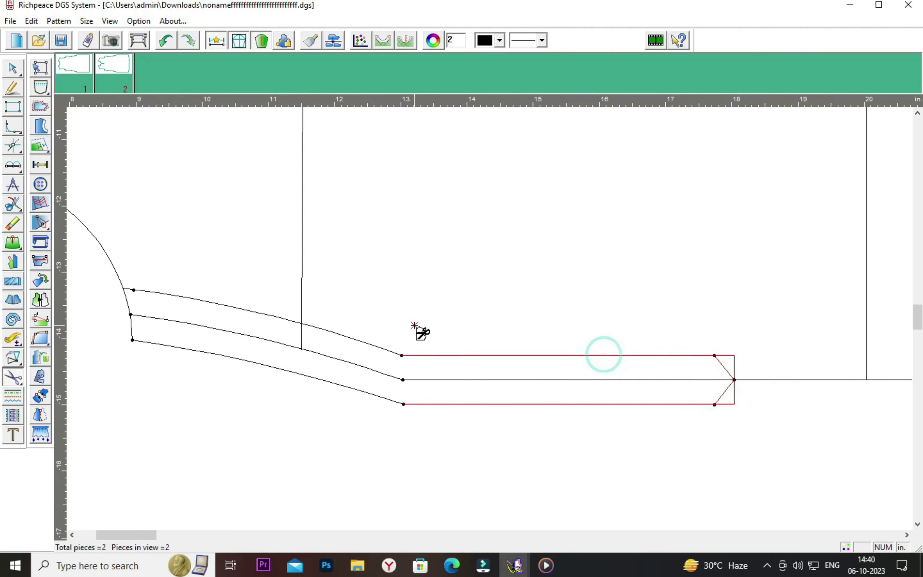
{"action": "left_click", "coordinate": [350, 336]}
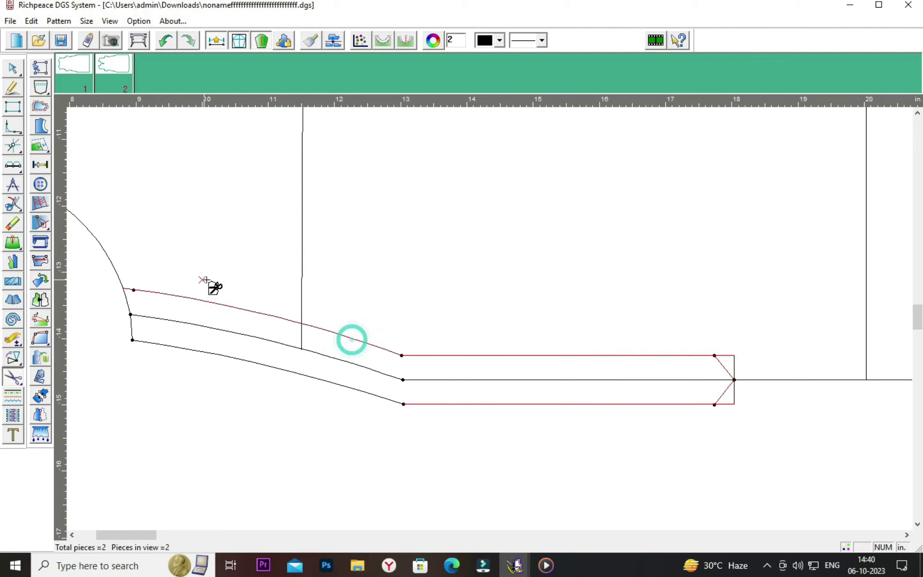
{"action": "left_click", "coordinate": [127, 300]}
{"action": "left_click", "coordinate": [131, 326]}
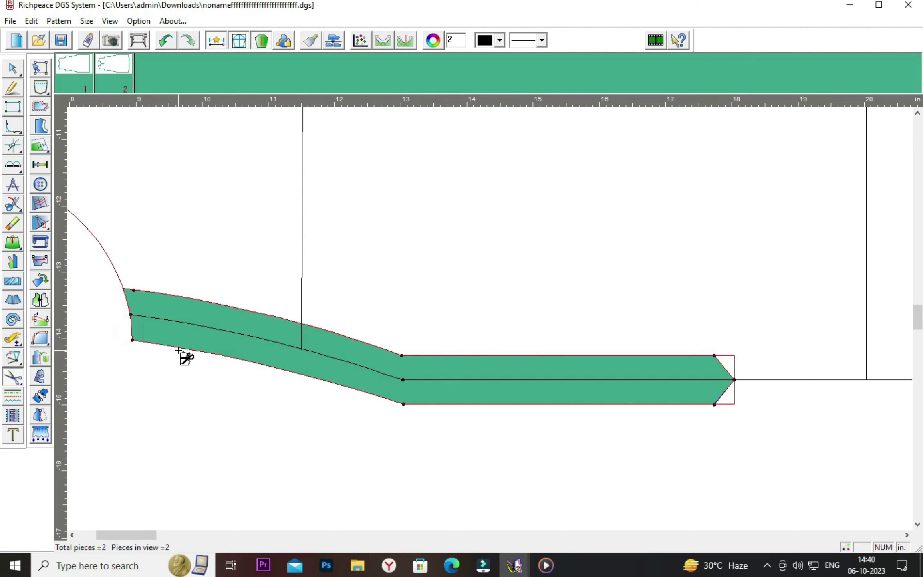
{"action": "right_click", "coordinate": [435, 443]}
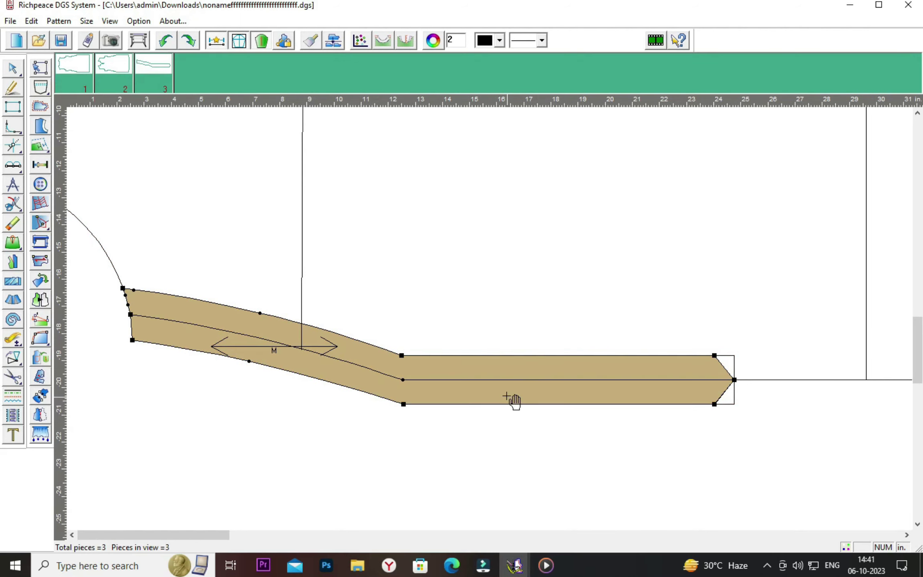
Flip piece 3 vertically and move it below the original band outline
{"action": "left_click_drag", "start_coordinate": [485, 385], "coordinate": [482, 475]}
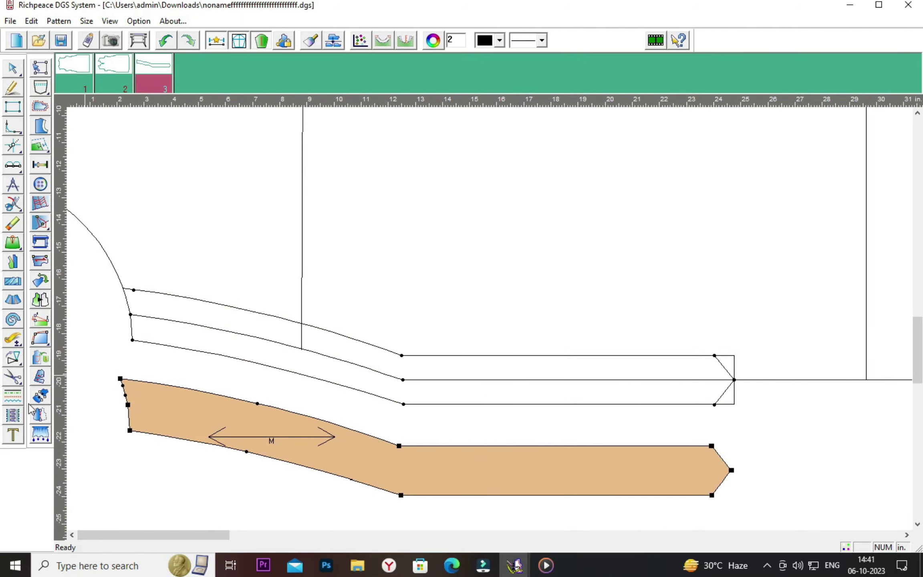
{"action": "left_click", "coordinate": [40, 300]}
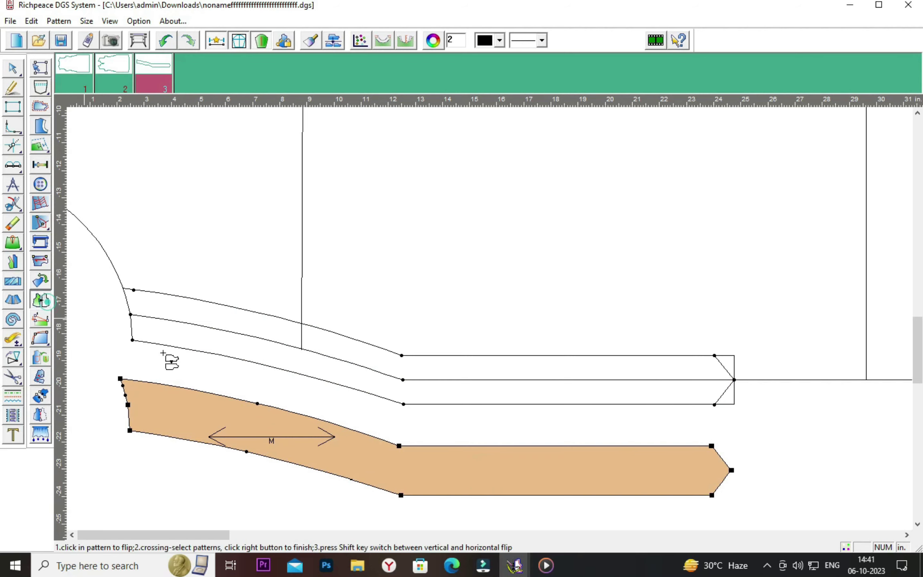
{"action": "left_click", "coordinate": [457, 487]}
{"action": "right_click", "coordinate": [555, 471]}
{"action": "left_click", "coordinate": [522, 499]}
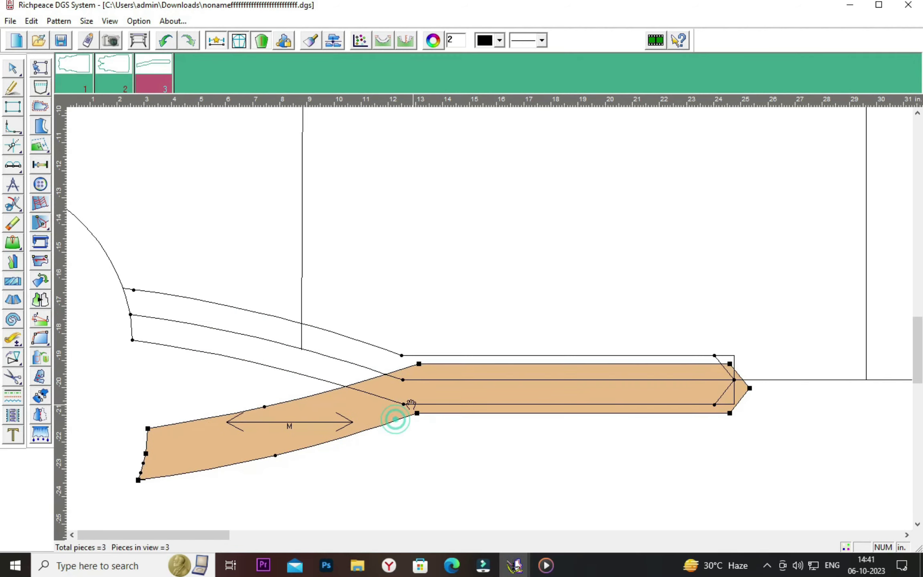
{"action": "left_click_drag", "start_coordinate": [396, 422], "coordinate": [396, 396]}
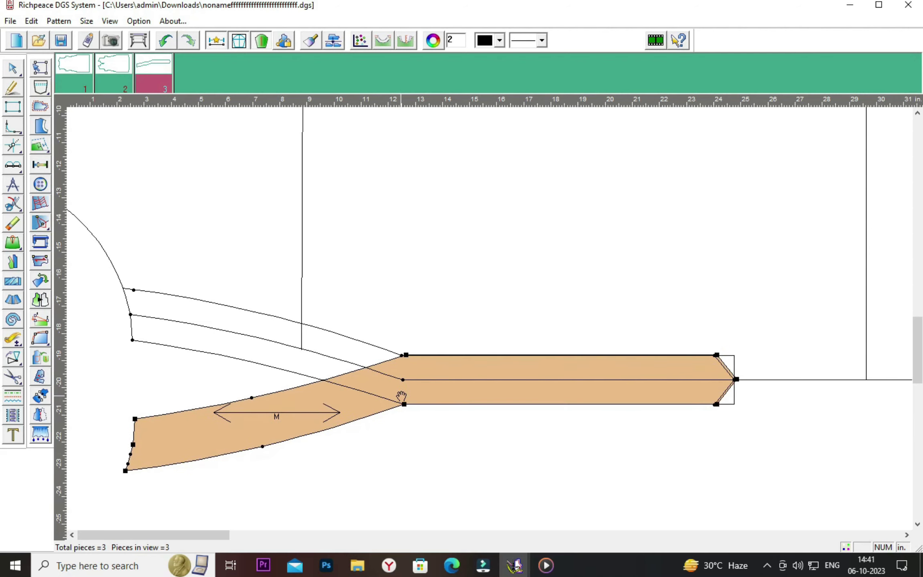
{"action": "scroll", "coordinate": [401, 455], "scroll_direction": "down", "scroll_amount": 3}
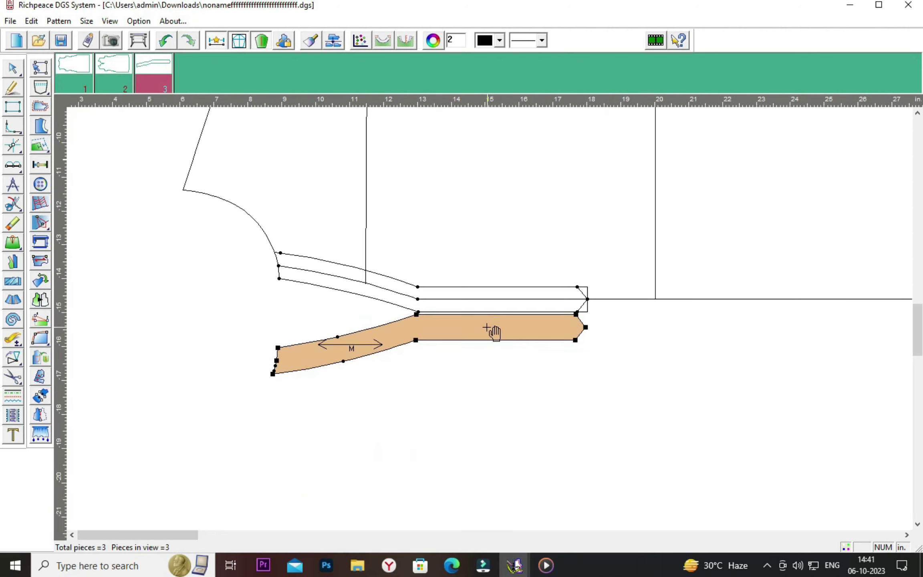
{"action": "left_click_drag", "start_coordinate": [495, 330], "coordinate": [526, 428]}
{"action": "scroll", "coordinate": [495, 323], "scroll_direction": "down", "scroll_amount": 1}
Move piece 3 right and up to sit among the other pattern pieces
{"action": "scroll", "coordinate": [555, 232], "scroll_direction": "down", "scroll_amount": 1}
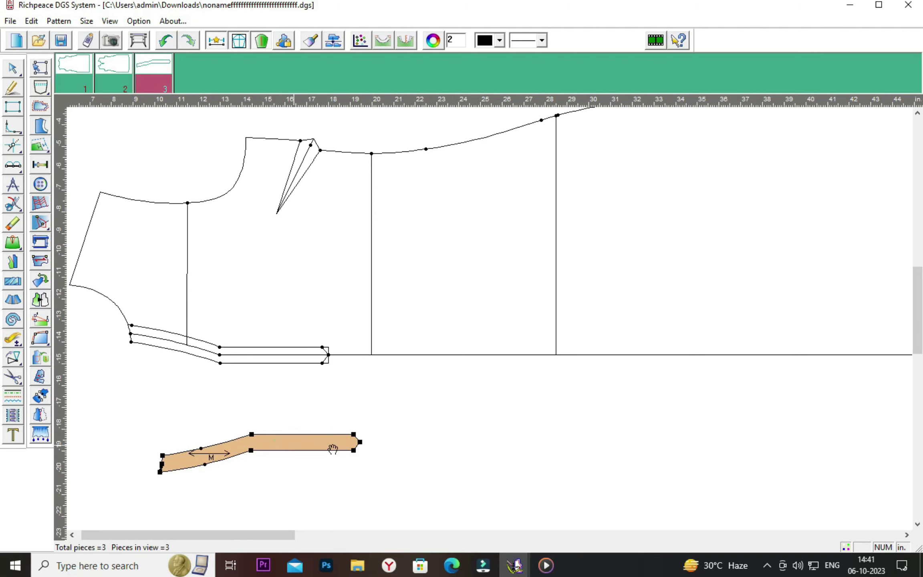
{"action": "left_click_drag", "start_coordinate": [296, 423], "coordinate": [427, 439]}
{"action": "scroll", "coordinate": [433, 443], "scroll_direction": "down", "scroll_amount": 1}
{"action": "mouse_move", "coordinate": [485, 313]}
{"action": "left_mouse_down"}
{"action": "mouse_move", "coordinate": [618, 336]}
{"action": "mouse_move", "coordinate": [669, 256]}
{"action": "left_mouse_up"}
{"action": "scroll", "coordinate": [623, 340], "scroll_direction": "down", "scroll_amount": 1}
{"action": "scroll", "coordinate": [497, 324], "scroll_direction": "up", "scroll_amount": 2}
{"action": "scroll", "coordinate": [497, 325], "scroll_direction": "up", "scroll_amount": 2}
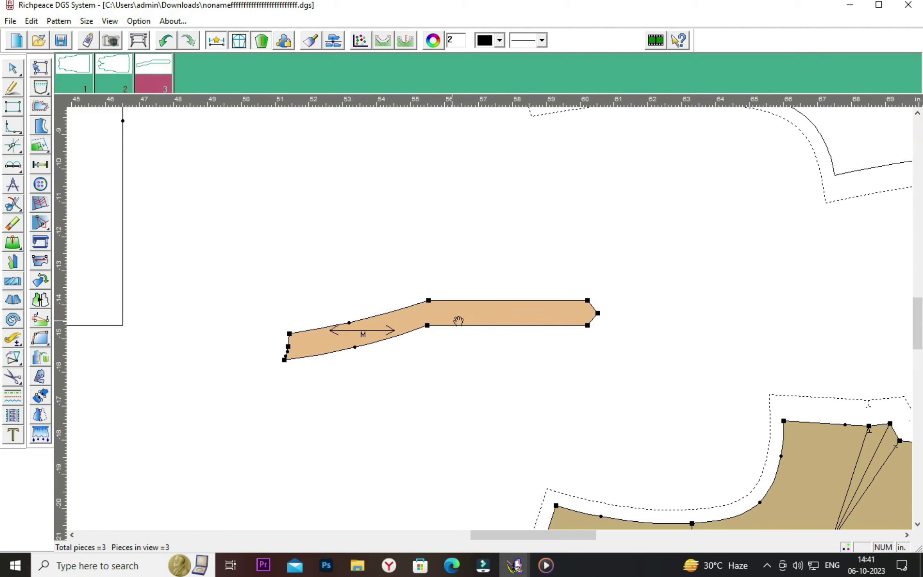
{"action": "mouse_move", "coordinate": [458, 319]}
{"action": "left_mouse_down"}
{"action": "mouse_move", "coordinate": [511, 309]}
{"action": "mouse_move", "coordinate": [479, 304]}
{"action": "left_mouse_up"}
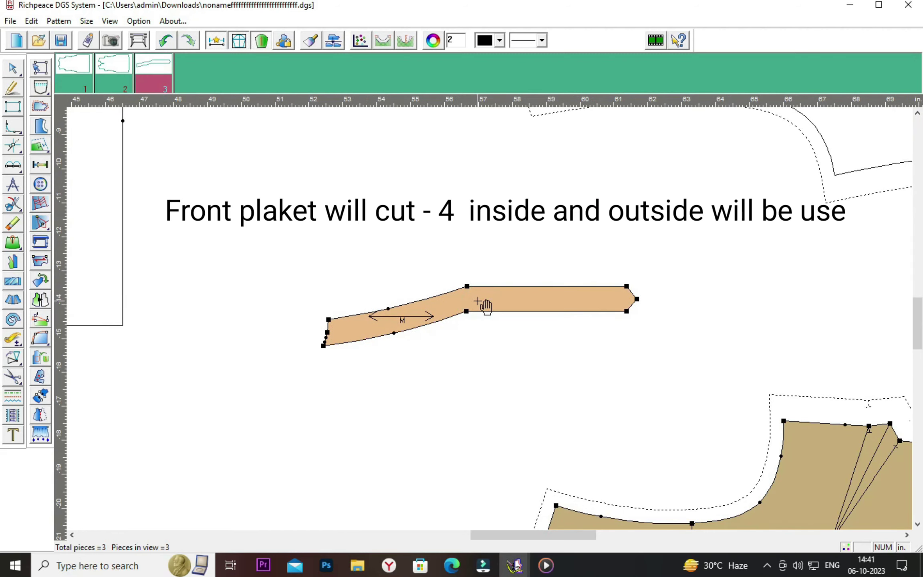
Apply a seam allowance all around the plaket piece 3 via the Seam of pattern dialog
{"action": "left_click", "coordinate": [40, 106]}
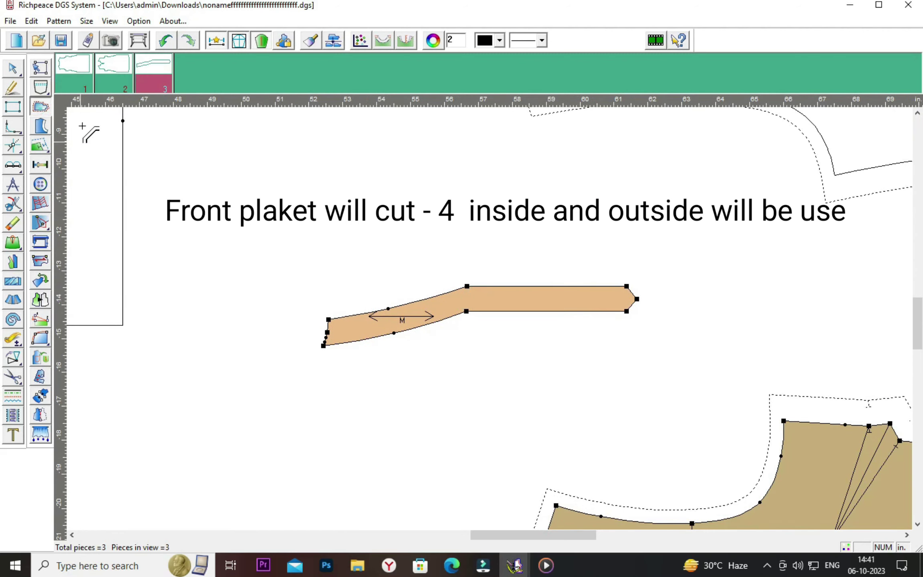
{"action": "left_click", "coordinate": [626, 311]}
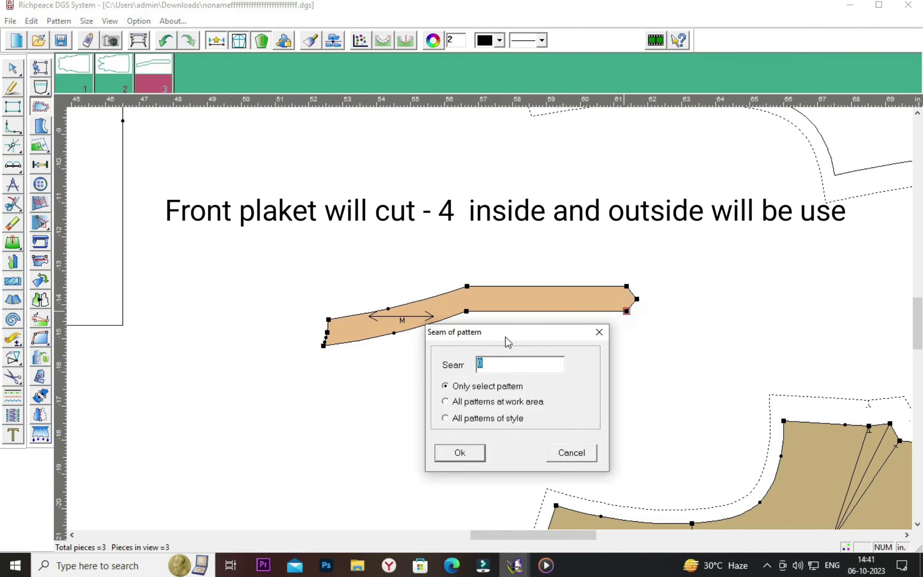
{"action": "left_click_drag", "start_coordinate": [506, 337], "coordinate": [535, 388]}
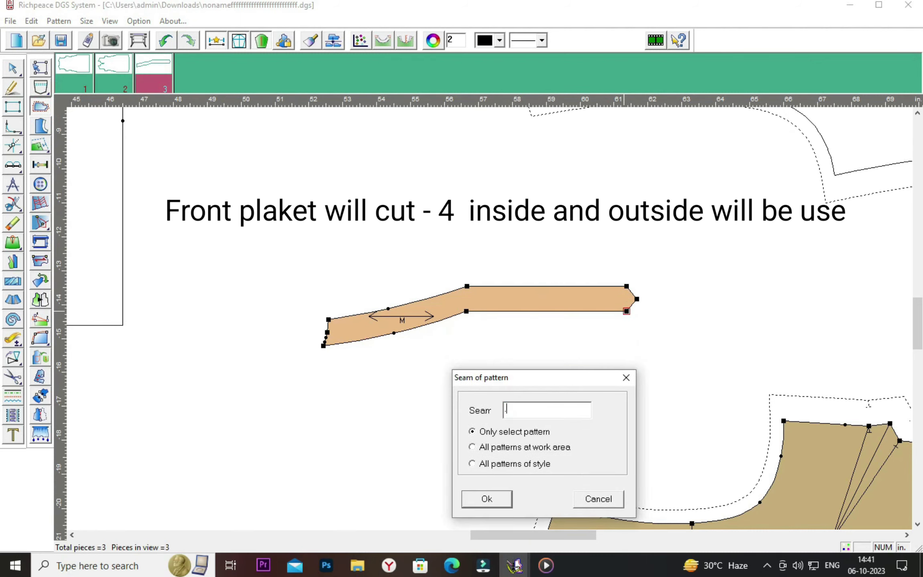
{"action": "left_click", "coordinate": [487, 499]}
{"action": "right_click", "coordinate": [704, 327]}
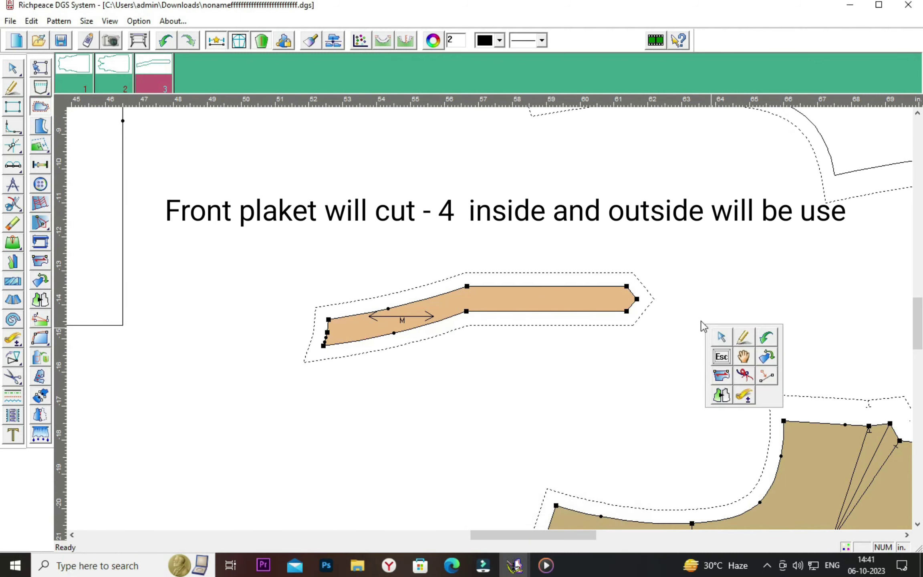
{"action": "left_click", "coordinate": [751, 362]}
{"action": "scroll", "coordinate": [497, 324], "scroll_direction": "down", "scroll_amount": 2}
Zoom in on the plaket lines of the drafted front
{"action": "scroll", "coordinate": [482, 321], "scroll_direction": "down", "scroll_amount": 2}
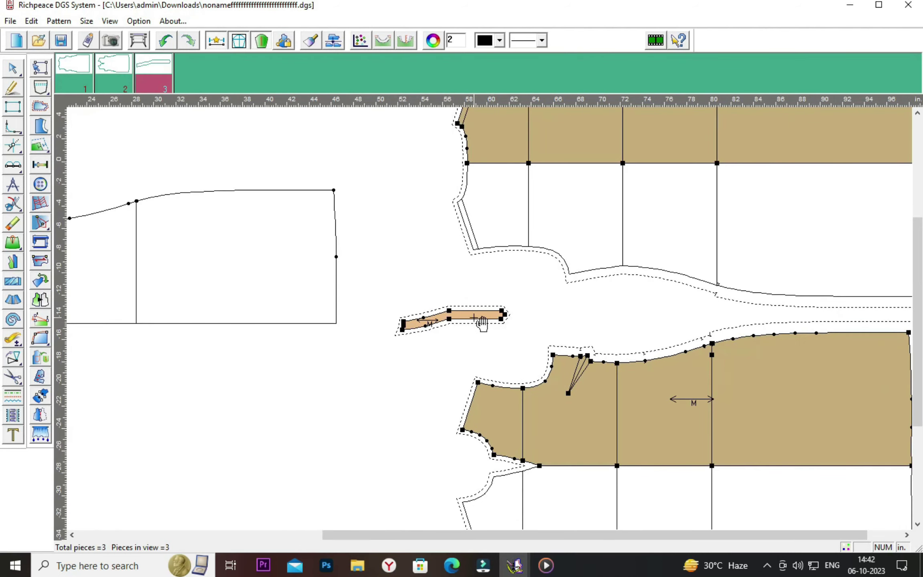
{"action": "left_click", "coordinate": [511, 305]}
{"action": "scroll", "coordinate": [498, 325], "scroll_direction": "down", "scroll_amount": 2}
{"action": "left_click", "coordinate": [474, 313]}
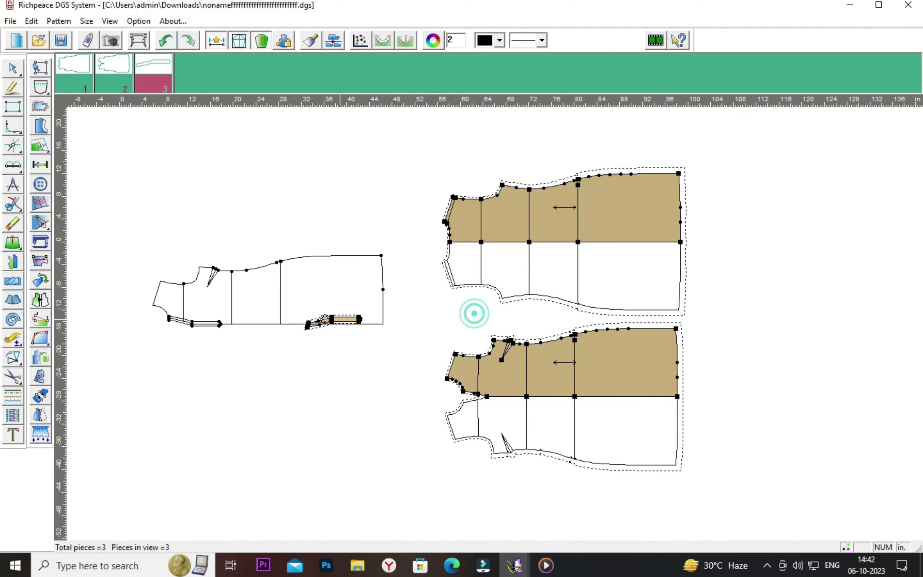
{"action": "left_click", "coordinate": [476, 313]}
{"action": "scroll", "coordinate": [503, 325], "scroll_direction": "up", "scroll_amount": 2}
{"action": "scroll", "coordinate": [501, 325], "scroll_direction": "up", "scroll_amount": 4}
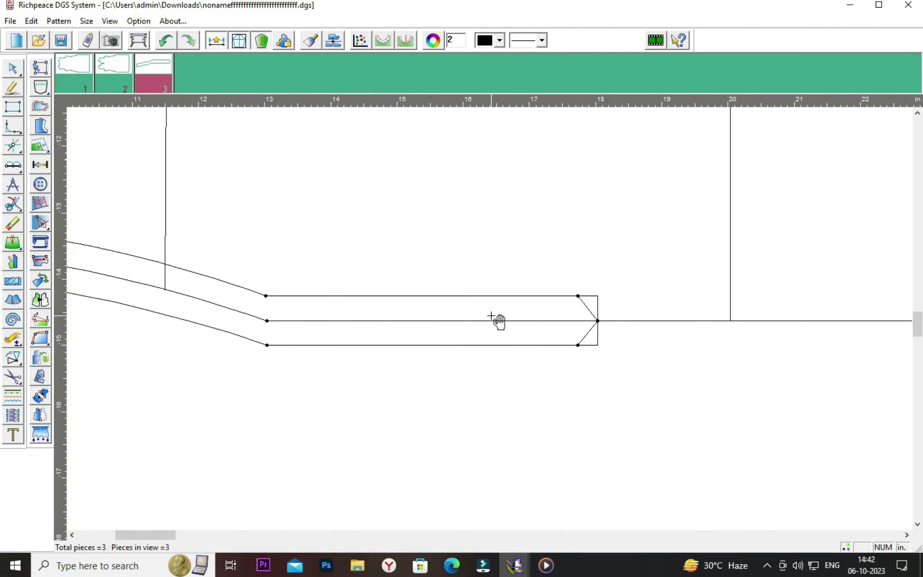
{"action": "scroll", "coordinate": [497, 320], "scroll_direction": "down", "scroll_amount": 1}
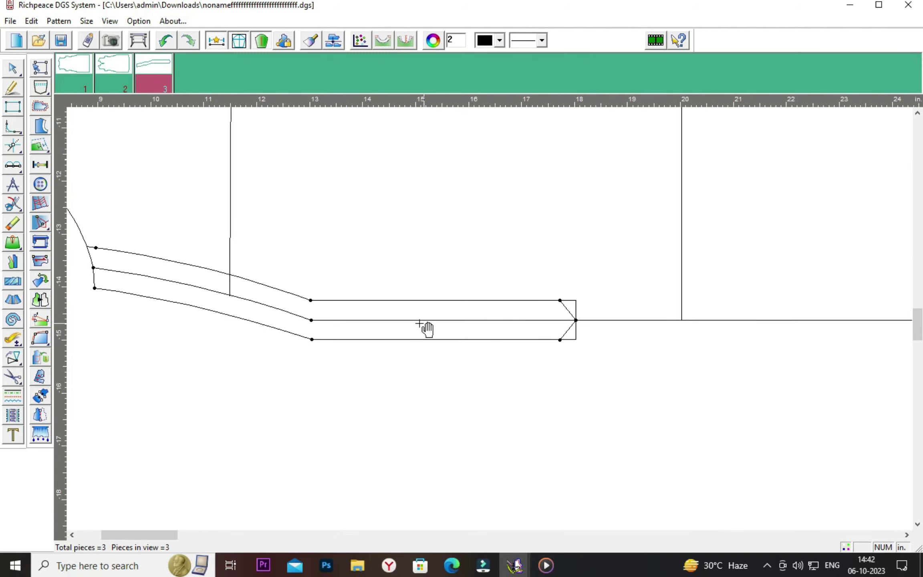
Erase the lowest plaket curve, its leftover end points and tip lines
{"action": "left_click", "coordinate": [13, 224]}
{"action": "left_click", "coordinate": [267, 328]}
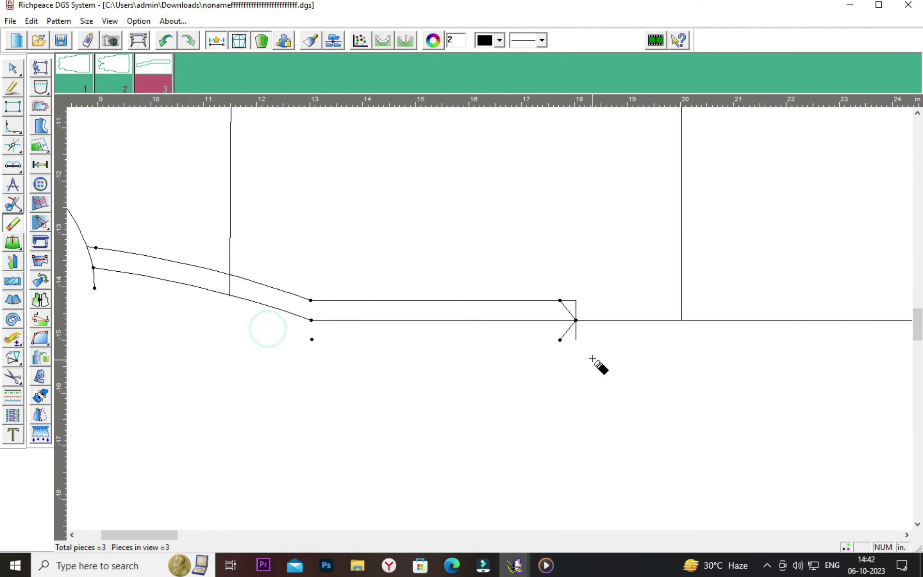
{"action": "left_click", "coordinate": [582, 330]}
{"action": "left_click", "coordinate": [560, 339]}
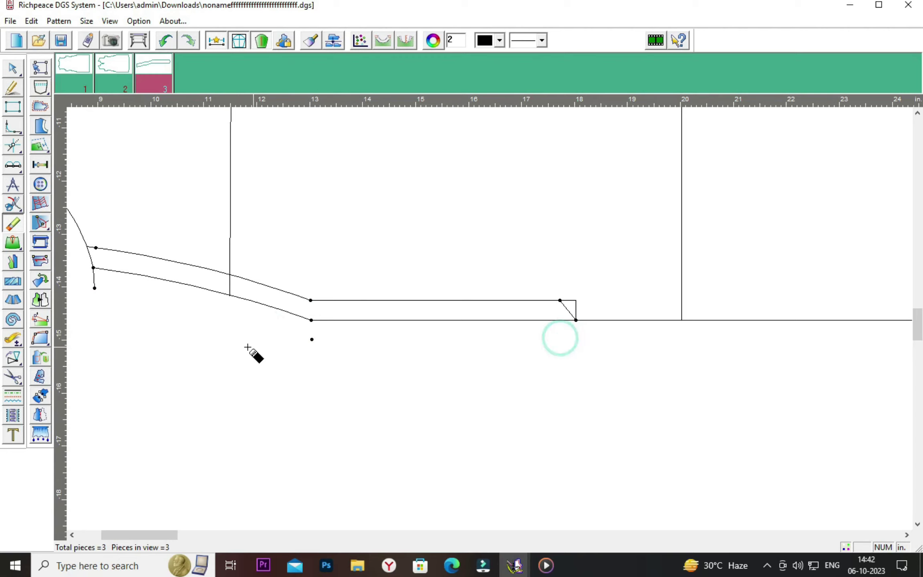
{"action": "left_click", "coordinate": [315, 337]}
{"action": "left_click", "coordinate": [95, 286]}
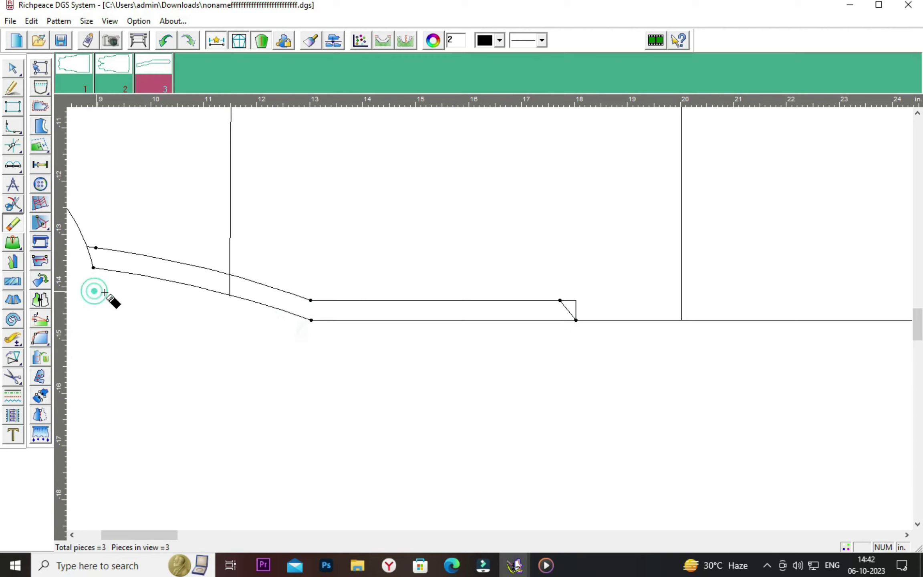
{"action": "left_click", "coordinate": [560, 301]}
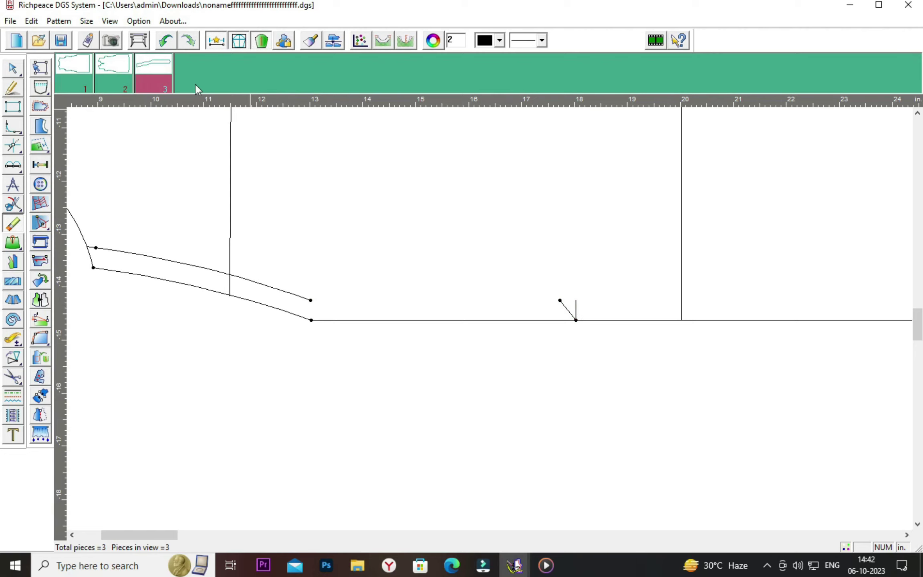
Restore the accidentally erased upper line and remove the short vertical stub at the tip
{"action": "left_click", "coordinate": [165, 40]}
{"action": "left_click", "coordinate": [578, 307]}
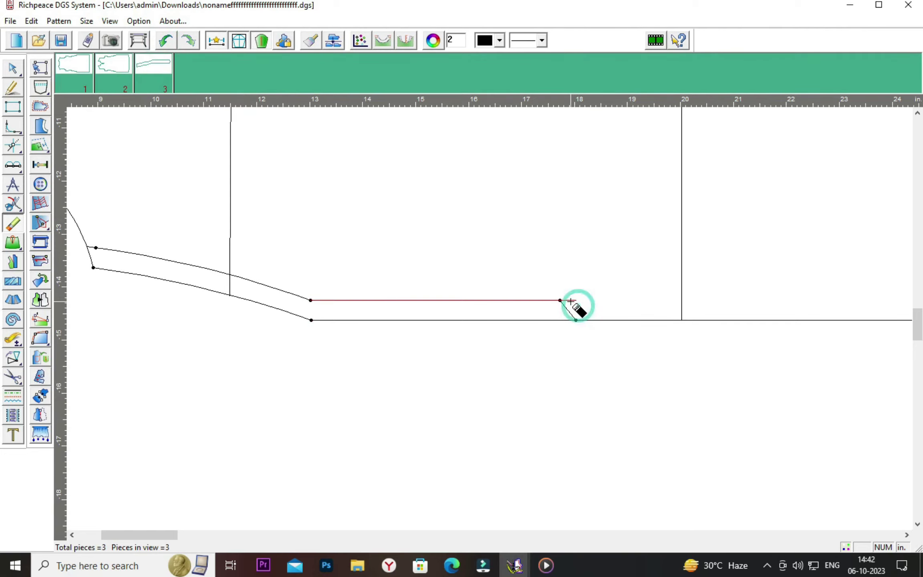
{"action": "right_click", "coordinate": [595, 353]}
{"action": "left_click", "coordinate": [585, 367]}
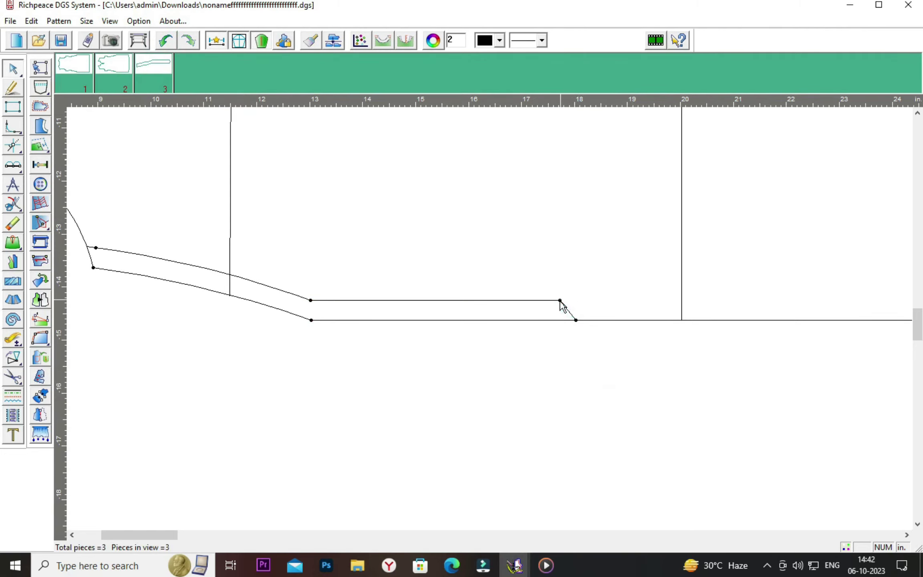
{"action": "scroll", "coordinate": [564, 352], "scroll_direction": "down", "scroll_amount": 1}
{"action": "scroll", "coordinate": [532, 303], "scroll_direction": "down", "scroll_amount": 1}
{"action": "scroll", "coordinate": [486, 322], "scroll_direction": "up", "scroll_amount": 1}
Pan the view so the body pieces are fully visible
{"action": "scroll", "coordinate": [486, 323], "scroll_direction": "down", "scroll_amount": 1}
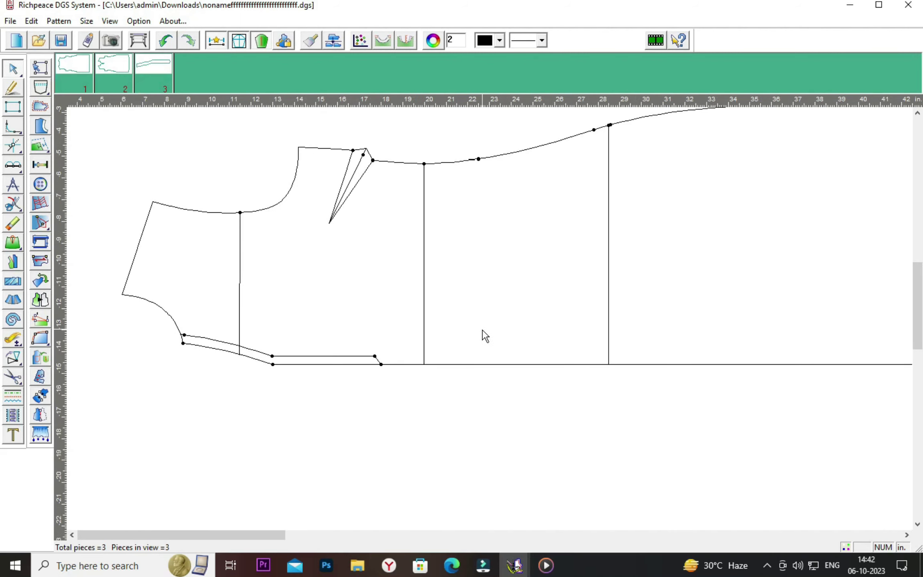
{"action": "scroll", "coordinate": [498, 329], "scroll_direction": "up", "scroll_amount": 1}
{"action": "scroll", "coordinate": [649, 325], "scroll_direction": "down", "scroll_amount": 1}
{"action": "scroll", "coordinate": [517, 338], "scroll_direction": "down", "scroll_amount": 1}
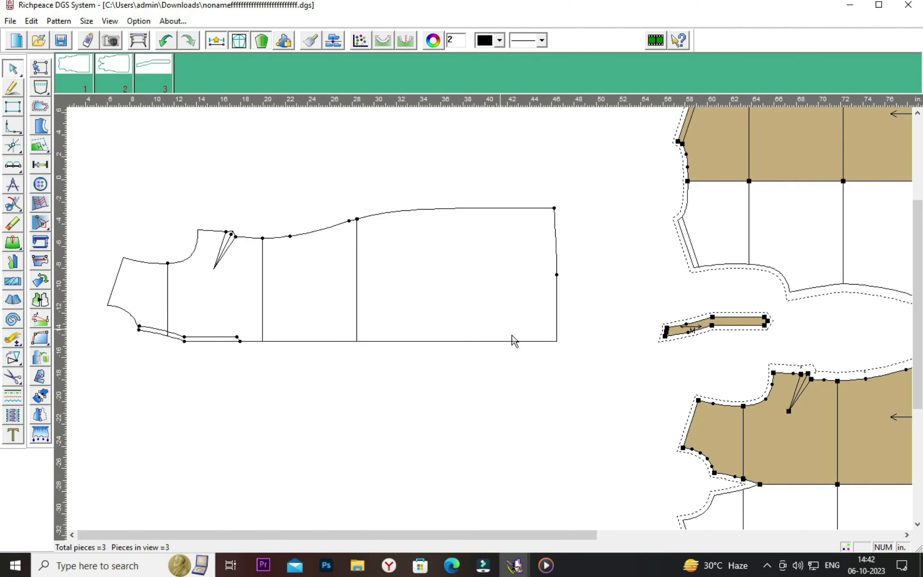
{"action": "scroll", "coordinate": [529, 344], "scroll_direction": "down", "scroll_amount": 1}
{"action": "right_click", "coordinate": [525, 347]}
{"action": "left_click", "coordinate": [557, 376]}
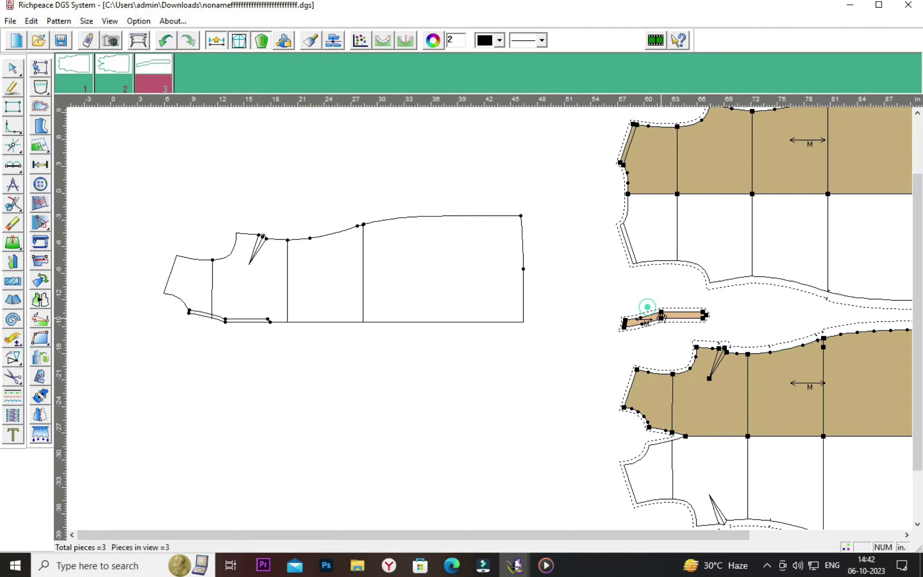
{"action": "mouse_move", "coordinate": [754, 306]}
{"action": "left_mouse_down"}
{"action": "mouse_move", "coordinate": [496, 322]}
{"action": "mouse_move", "coordinate": [402, 340]}
{"action": "mouse_move", "coordinate": [496, 323]}
{"action": "left_mouse_up"}
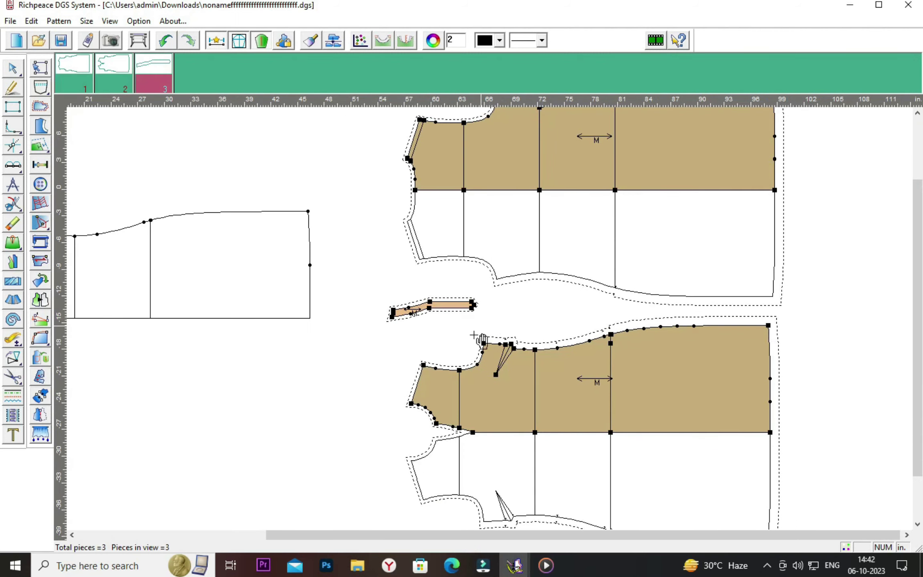
{"action": "scroll", "coordinate": [483, 340], "scroll_direction": "down", "scroll_amount": 1}
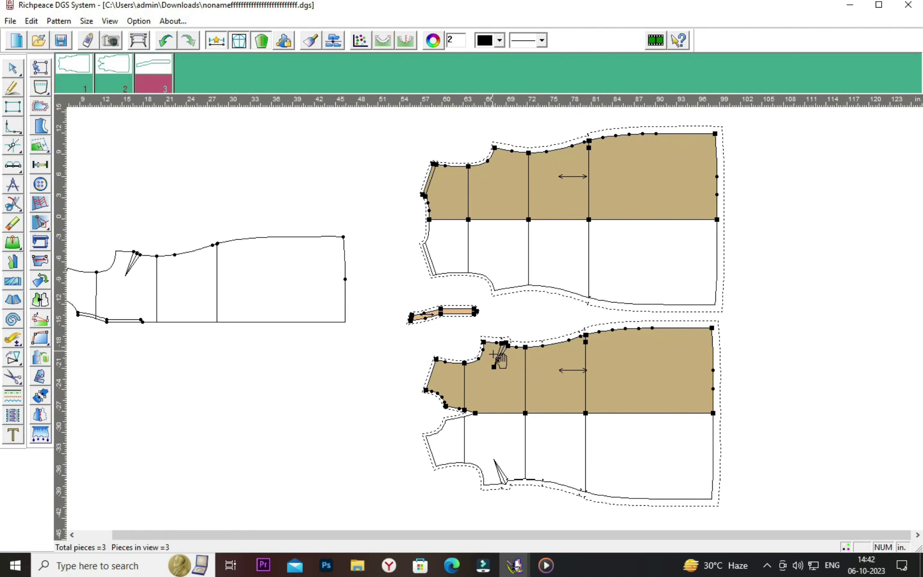
{"action": "right_click", "coordinate": [474, 353]}
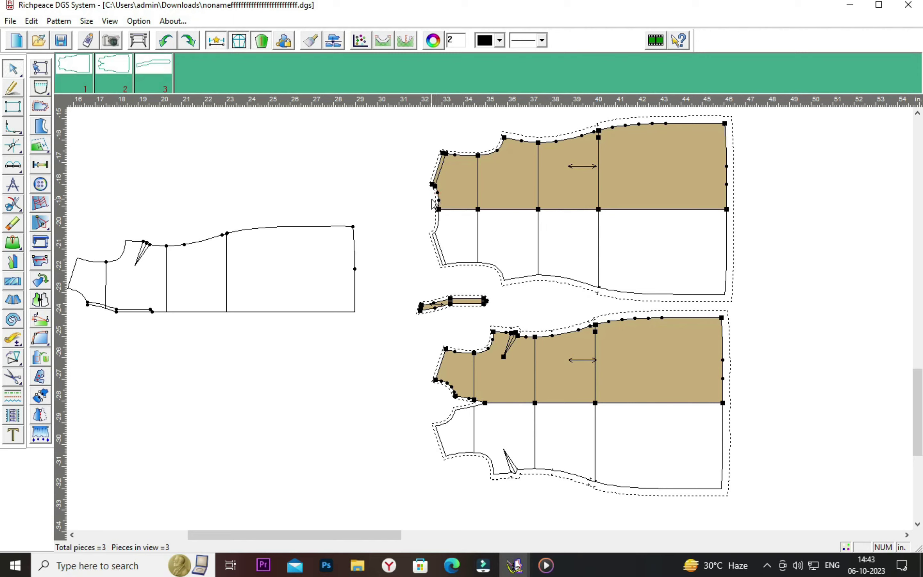
Measure the length of the upper body piece's neckline curve
{"action": "left_click", "coordinate": [13, 338]}
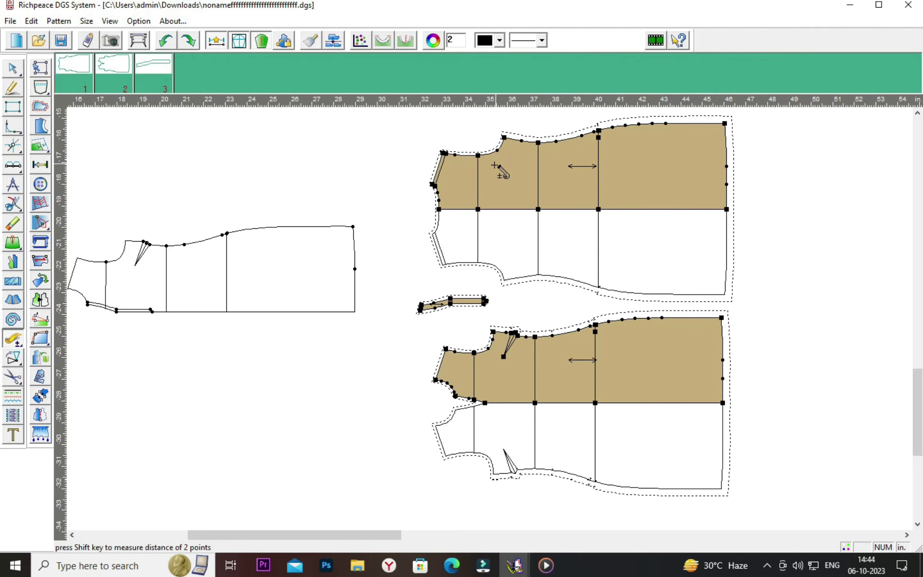
{"action": "scroll", "coordinate": [500, 173], "scroll_direction": "up", "scroll_amount": 1}
{"action": "scroll", "coordinate": [490, 320], "scroll_direction": "up", "scroll_amount": 2}
{"action": "left_click", "coordinate": [482, 280]}
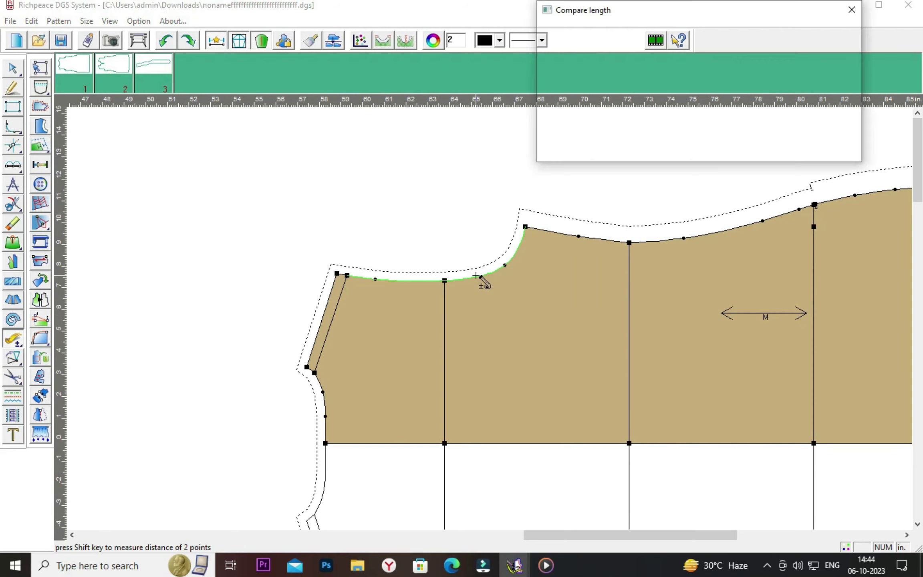
{"action": "left_click", "coordinate": [852, 11]}
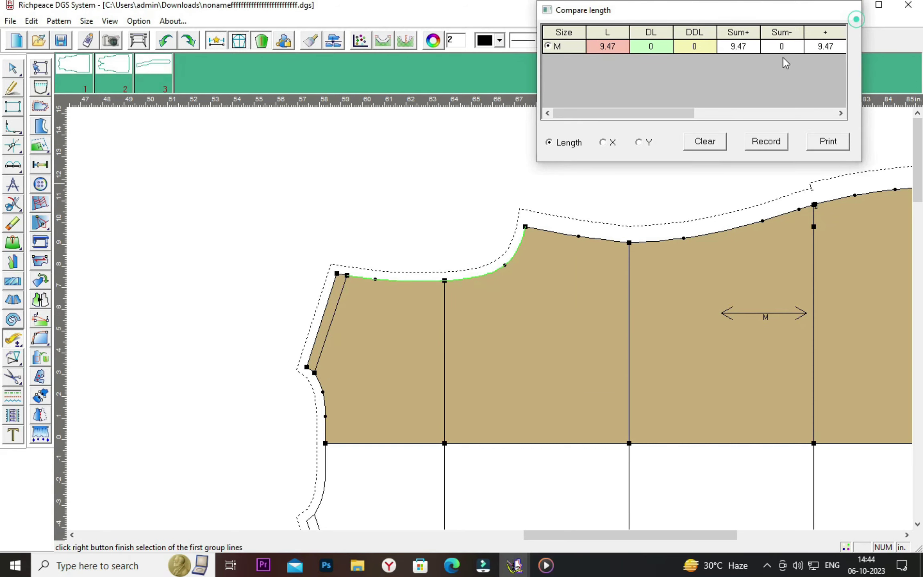
{"action": "scroll", "coordinate": [511, 367], "scroll_direction": "down", "scroll_amount": 1}
{"action": "scroll", "coordinate": [517, 369], "scroll_direction": "down", "scroll_amount": 1}
{"action": "scroll", "coordinate": [497, 325], "scroll_direction": "up", "scroll_amount": 1}
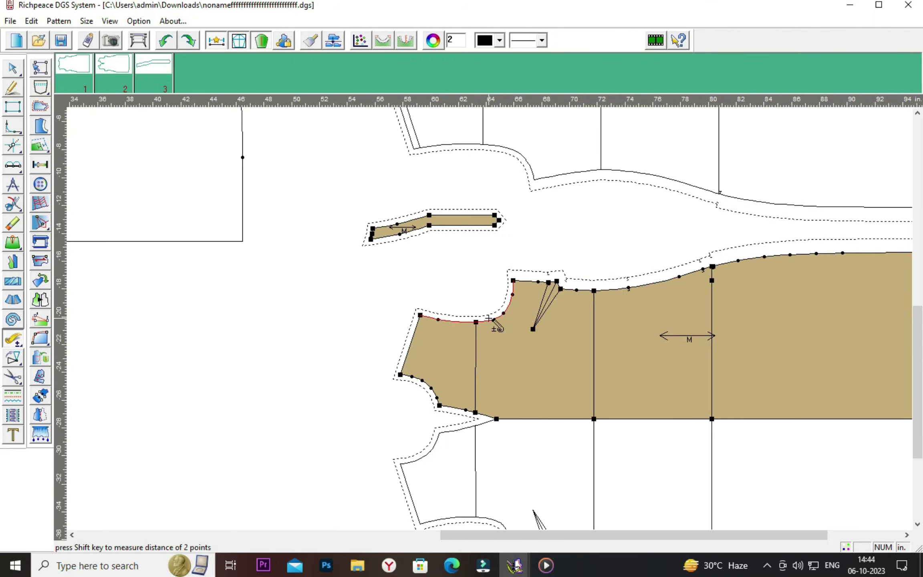
{"action": "scroll", "coordinate": [497, 325], "scroll_direction": "up", "scroll_amount": 1}
Measure the lower piece's neckline plus corner segment and compare, about 9.47 vs 9.23 in
{"action": "left_click", "coordinate": [499, 325]}
{"action": "scroll", "coordinate": [474, 247], "scroll_direction": "down", "scroll_amount": 2}
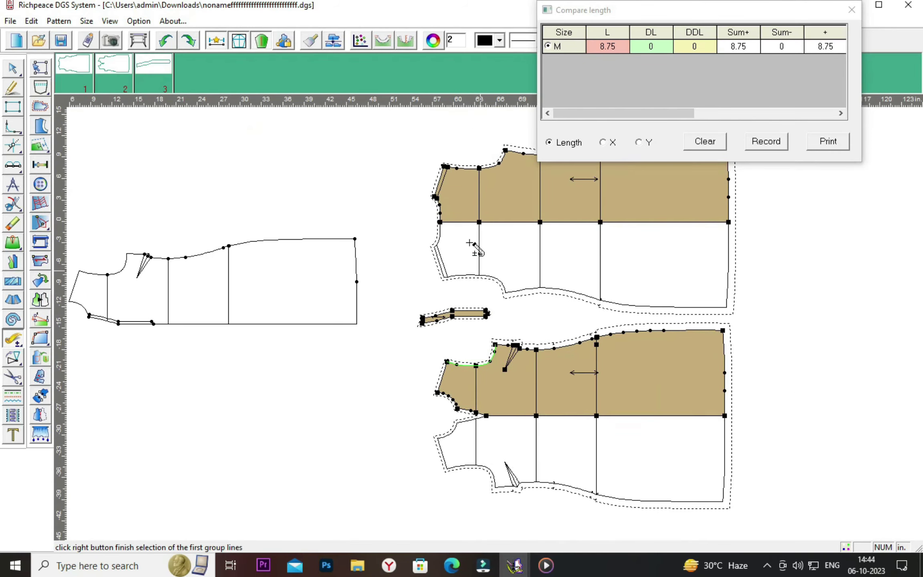
{"action": "scroll", "coordinate": [509, 320], "scroll_direction": "up", "scroll_amount": 1}
{"action": "scroll", "coordinate": [520, 313], "scroll_direction": "up", "scroll_amount": 2}
{"action": "left_click", "coordinate": [517, 291]}
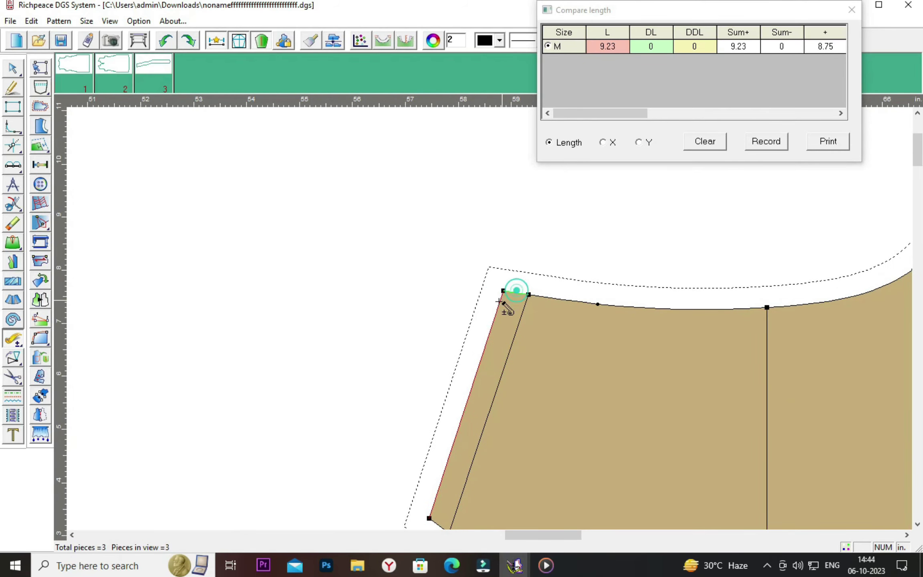
{"action": "left_click", "coordinate": [852, 14]}
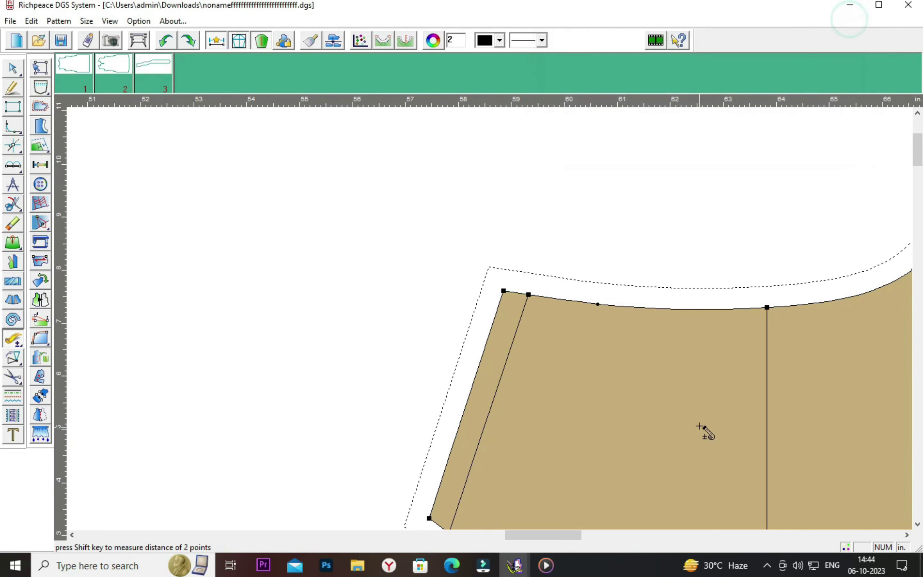
{"action": "scroll", "coordinate": [500, 378], "scroll_direction": "down", "scroll_amount": 1}
{"action": "scroll", "coordinate": [494, 326], "scroll_direction": "down", "scroll_amount": 2}
{"action": "scroll", "coordinate": [517, 307], "scroll_direction": "down", "scroll_amount": 1}
{"action": "scroll", "coordinate": [516, 306], "scroll_direction": "down", "scroll_amount": 1}
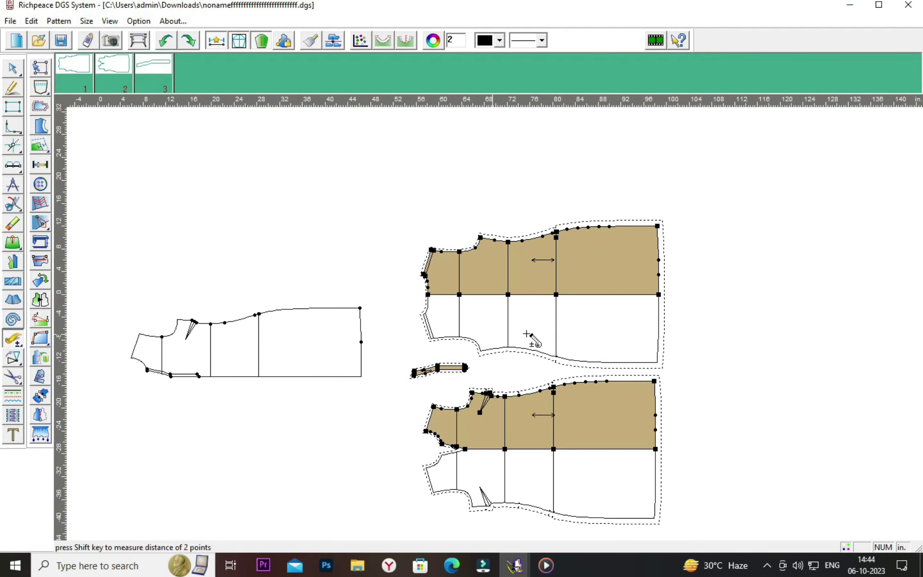
Drag out a rectangle with the Intelligent pen in an empty canvas area
{"action": "key", "text": "Right"}
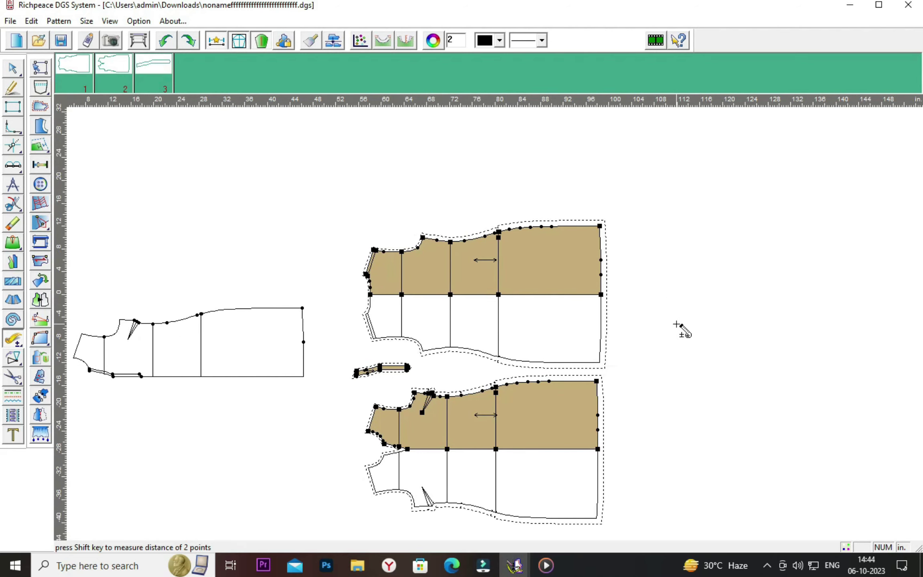
{"action": "key", "text": "Right"}
{"action": "key", "text": "Right"}
{"action": "key", "text": "Right"}
{"action": "key", "text": "Right"}
{"action": "scroll", "coordinate": [505, 318], "scroll_direction": "up", "scroll_amount": 1}
{"action": "scroll", "coordinate": [506, 317], "scroll_direction": "up", "scroll_amount": 1}
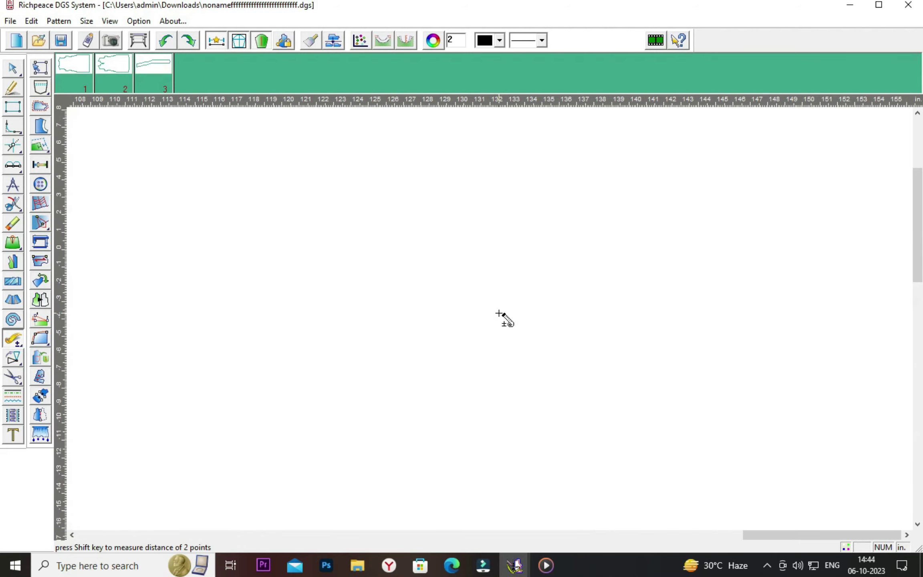
{"action": "left_click", "coordinate": [11, 88]}
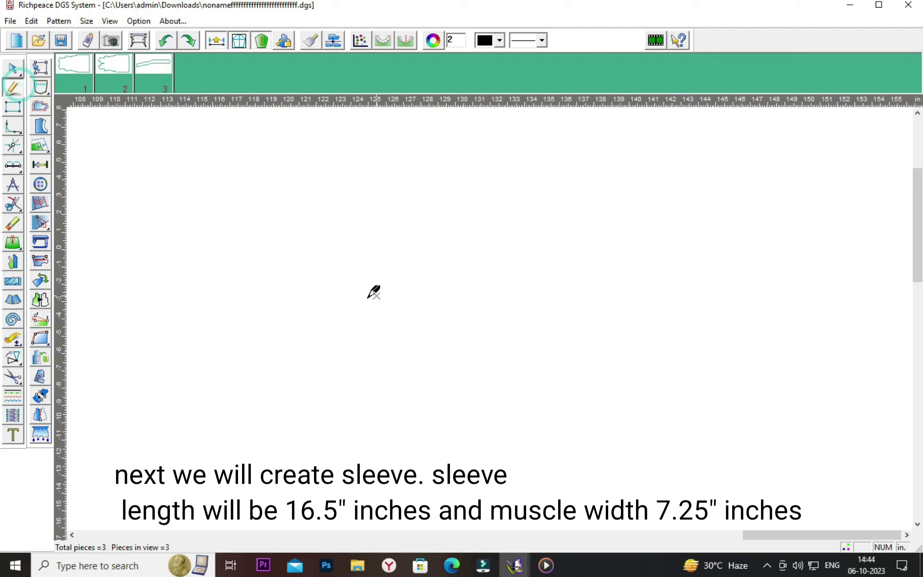
{"action": "left_click", "coordinate": [264, 224]}
{"action": "left_click", "coordinate": [657, 406]}
Set the rectangle length to 16.5 in and begin replacing the height value
{"action": "left_click", "coordinate": [563, 289]}
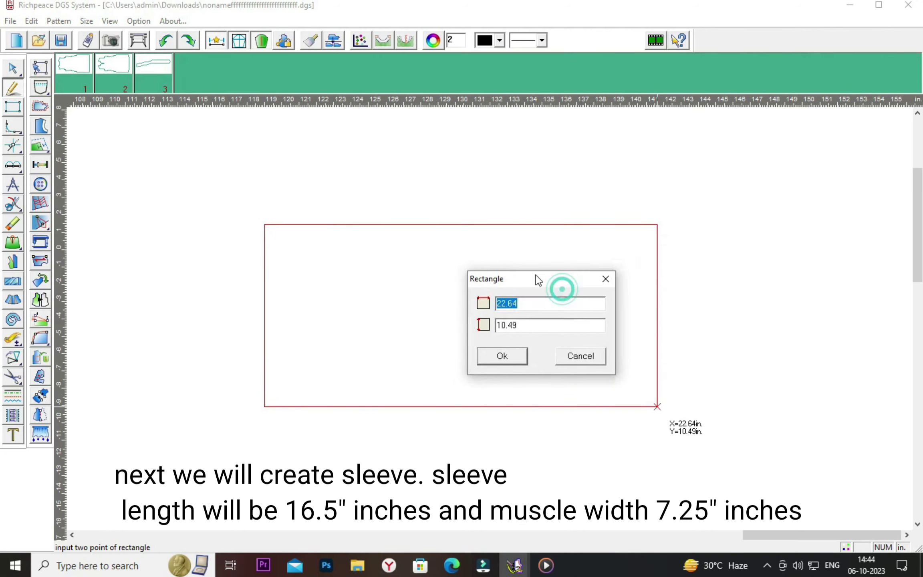
{"action": "left_click_drag", "start_coordinate": [538, 281], "coordinate": [542, 288]}
{"action": "left_click", "coordinate": [541, 306]}
{"action": "key", "text": "BackSpace"}
{"action": "key", "text": "BackSpace"}
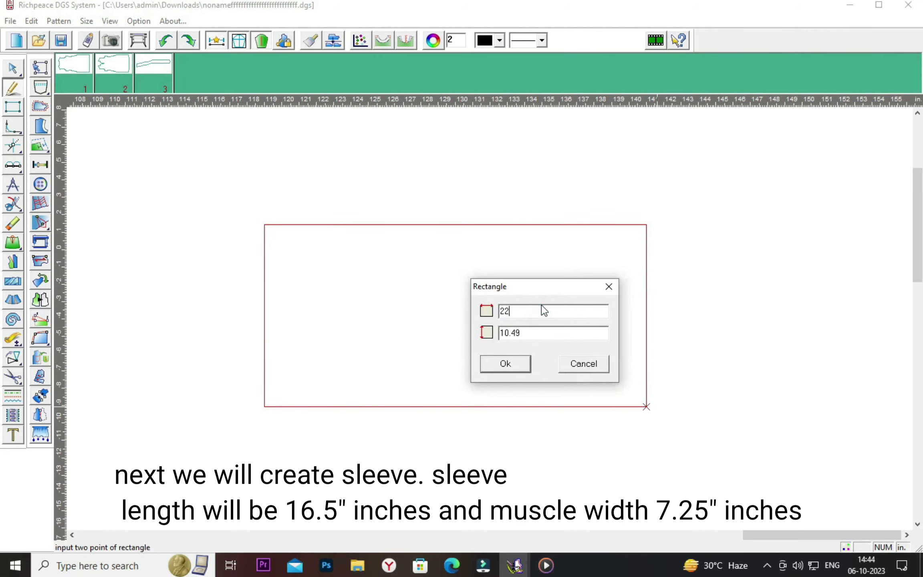
{"action": "key", "text": "BackSpace"}
{"action": "type", "text": "16.5"}
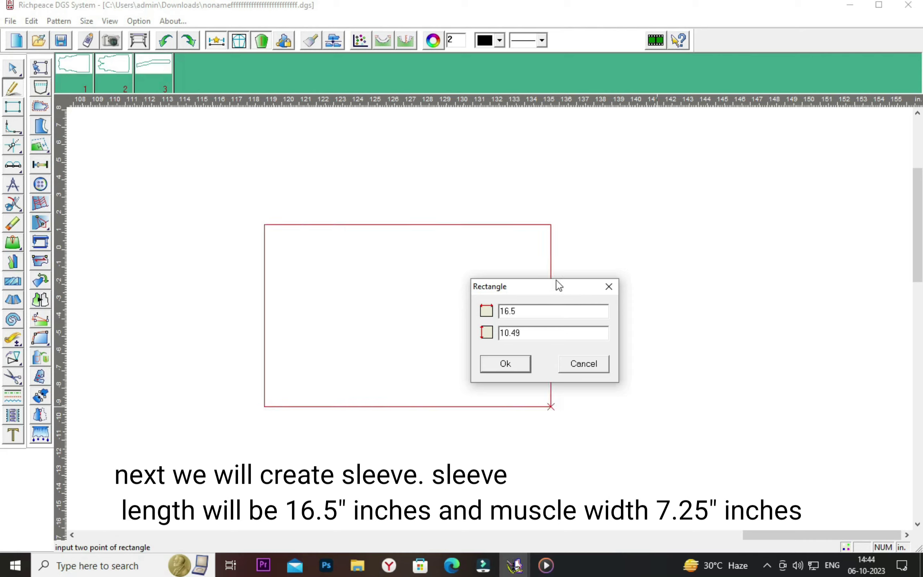
{"action": "left_click_drag", "start_coordinate": [560, 285], "coordinate": [794, 190]}
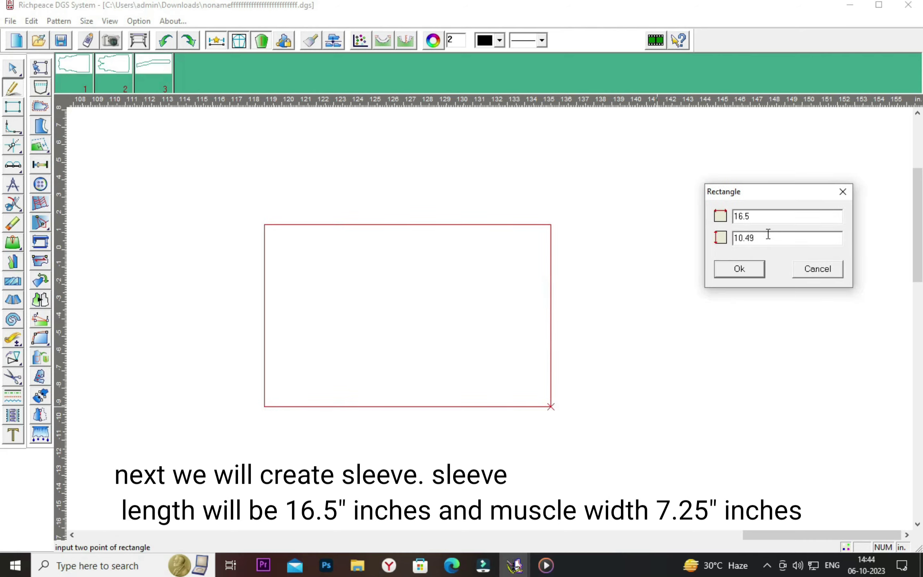
{"action": "double_click", "coordinate": [767, 234]}
{"action": "type", "text": "1"}
{"action": "key", "text": "BackSpace"}
Finish the 16.5 by 7.25 inch rectangle and zoom in on it
{"action": "type", "text": "7"}
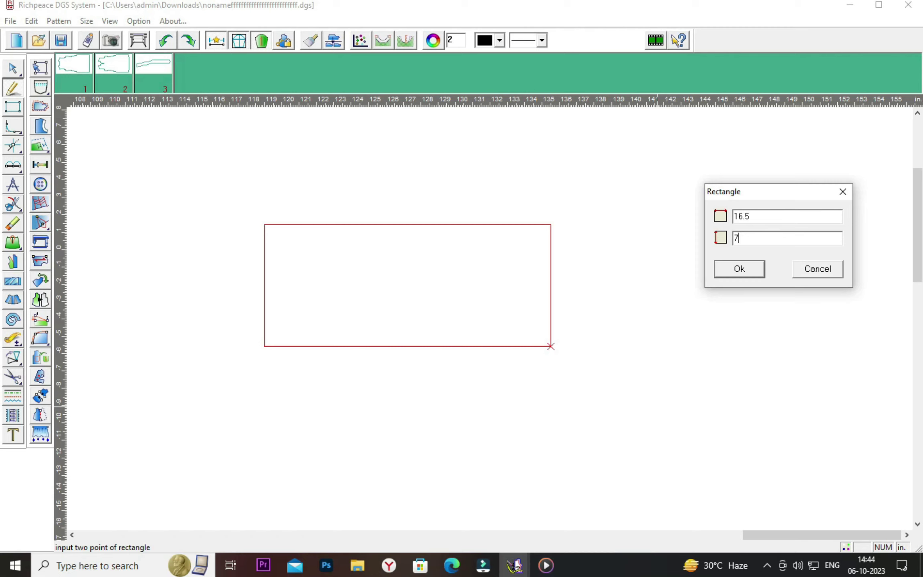
{"action": "type", "text": ".25"}
{"action": "left_click", "coordinate": [739, 269]}
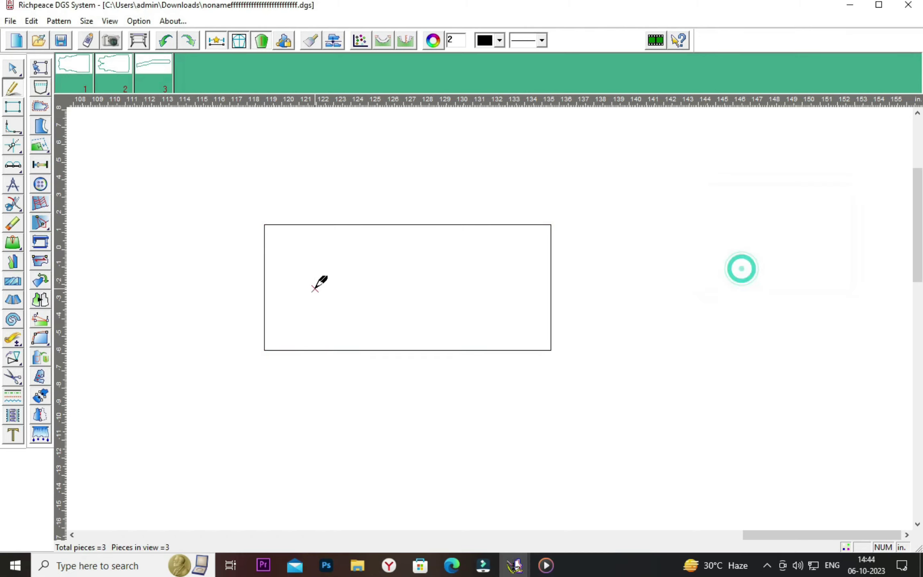
{"action": "scroll", "coordinate": [316, 289], "scroll_direction": "up", "scroll_amount": 1}
{"action": "scroll", "coordinate": [316, 289], "scroll_direction": "up", "scroll_amount": 1}
{"action": "scroll", "coordinate": [316, 289], "scroll_direction": "up", "scroll_amount": 2}
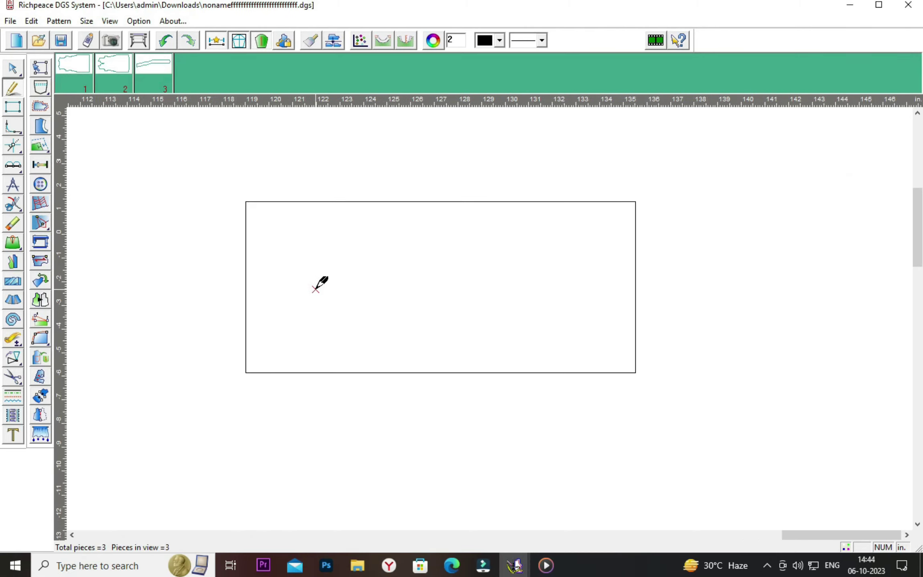
{"action": "scroll", "coordinate": [316, 288], "scroll_direction": "up", "scroll_amount": 2}
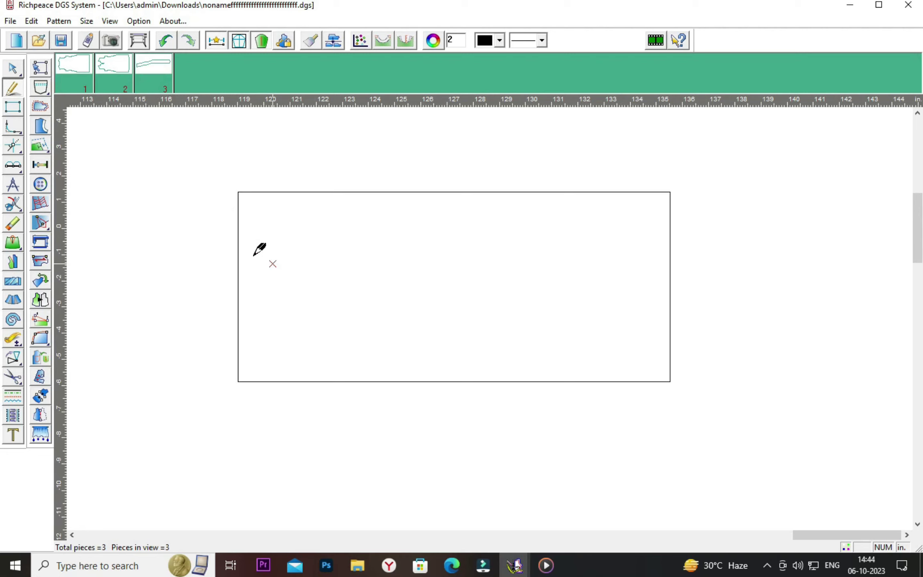
Add a vertical parallel line 5 inches in from the rectangle's left edge
{"action": "left_click", "coordinate": [239, 245]}
{"action": "left_click", "coordinate": [382, 256]}
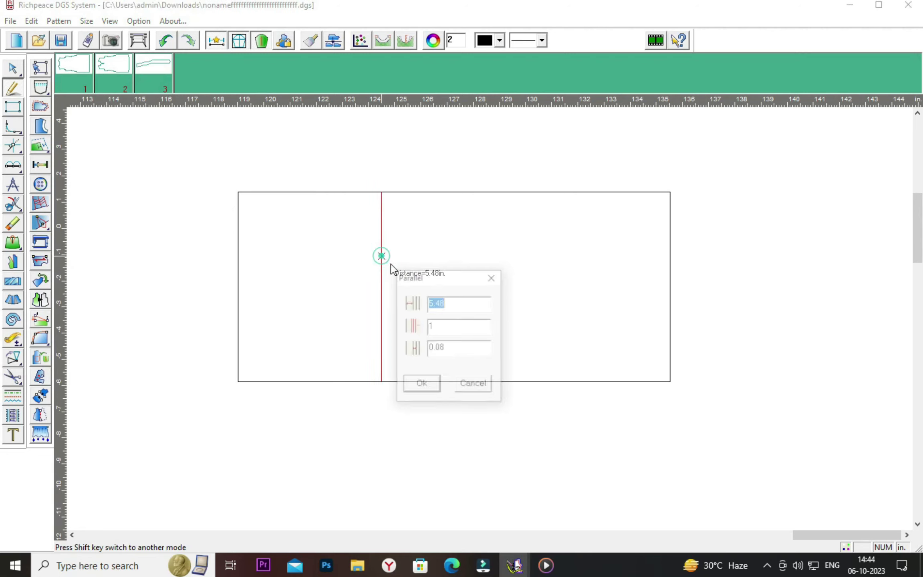
{"action": "left_click_drag", "start_coordinate": [431, 278], "coordinate": [523, 222]}
{"action": "left_click", "coordinate": [553, 248]}
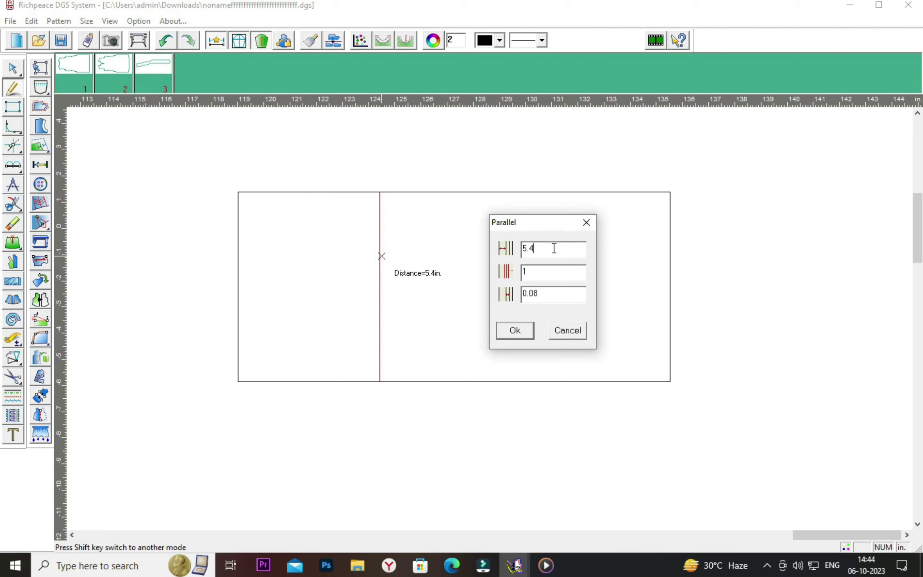
{"action": "key", "text": "BackSpace"}
{"action": "key", "text": "BackSpace"}
{"action": "left_click", "coordinate": [525, 337]}
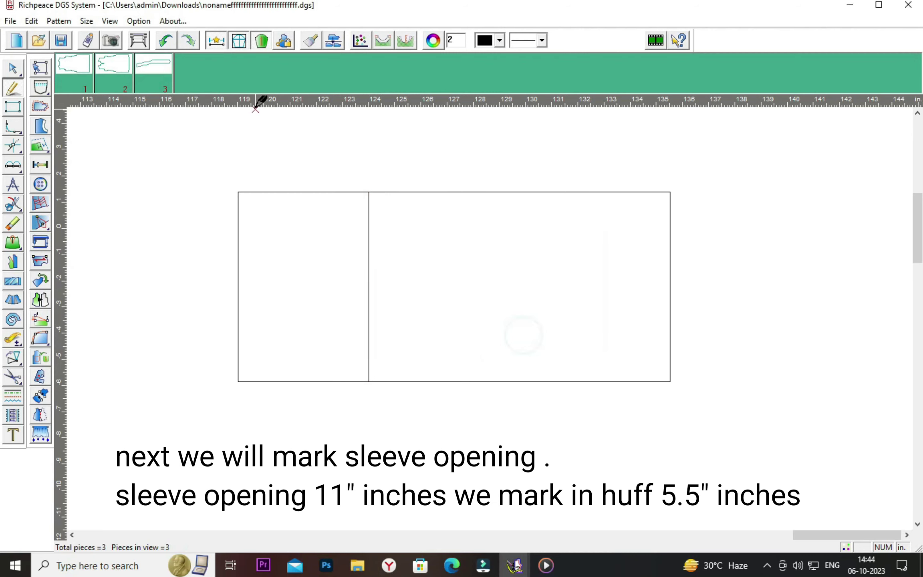
{"action": "left_click", "coordinate": [40, 164]}
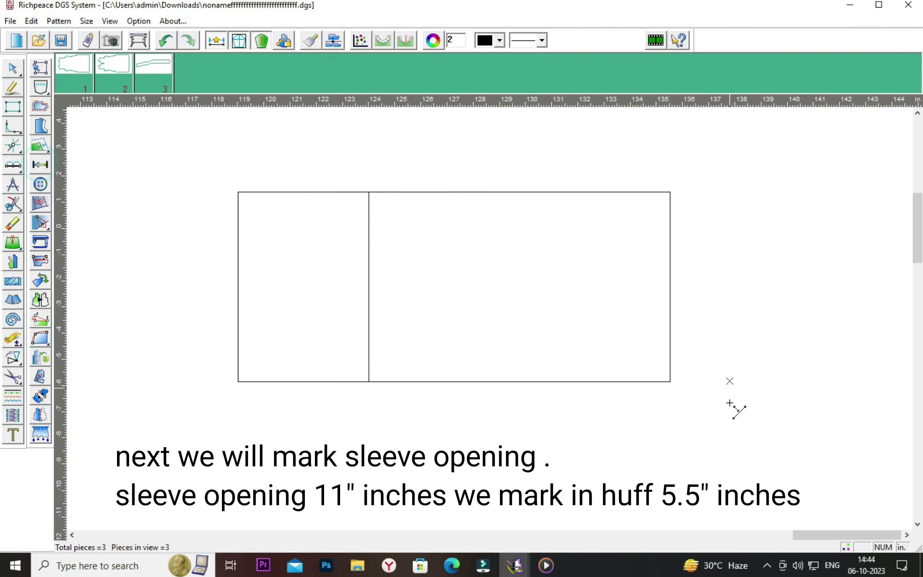
{"action": "left_click", "coordinate": [671, 385]}
Mark a point 5.5 inches up the rectangle's right edge
{"action": "left_click_drag", "start_coordinate": [573, 298], "coordinate": [557, 258]}
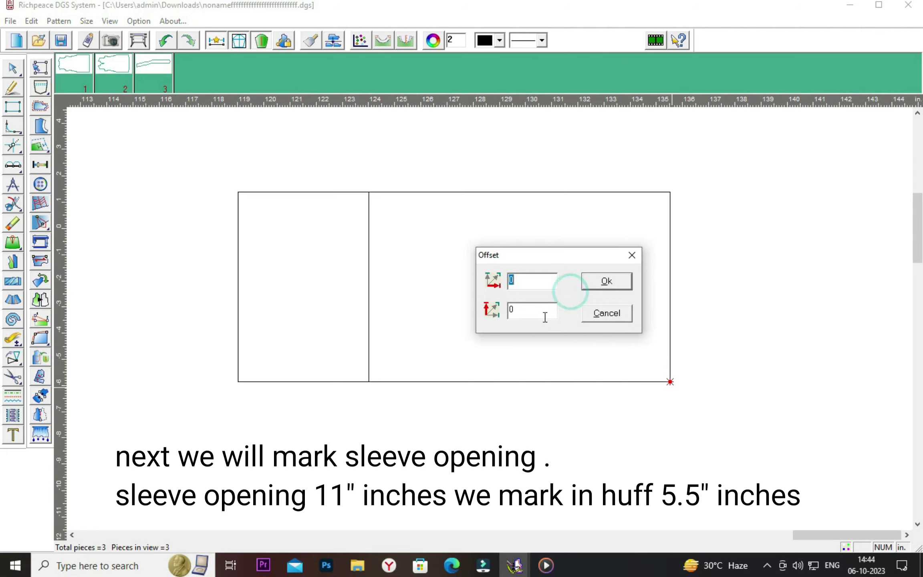
{"action": "left_click", "coordinate": [544, 316]}
{"action": "type", "text": "5.5"}
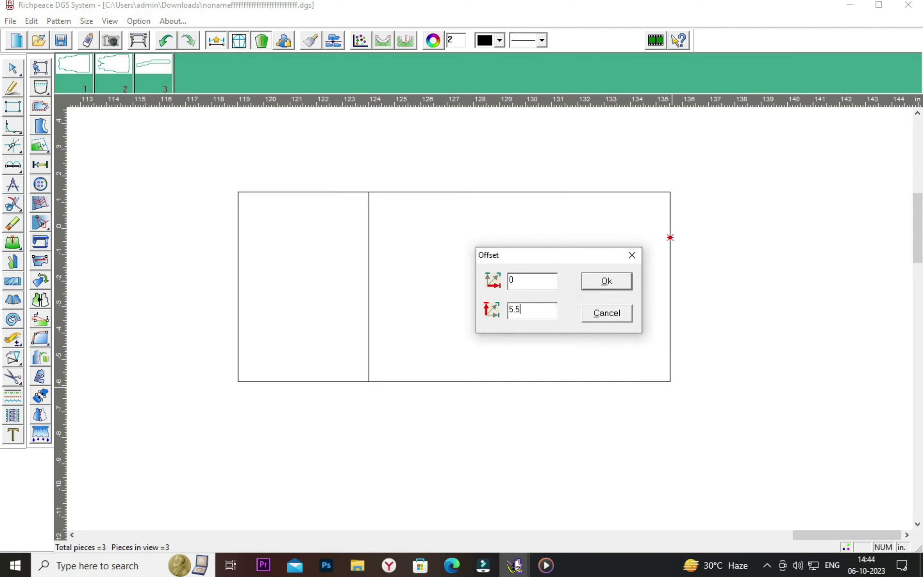
{"action": "left_click", "coordinate": [590, 282]}
Draw the slanted hem line to the new point and the bottom-left-to-cap-top diagonal
{"action": "right_click", "coordinate": [479, 274]}
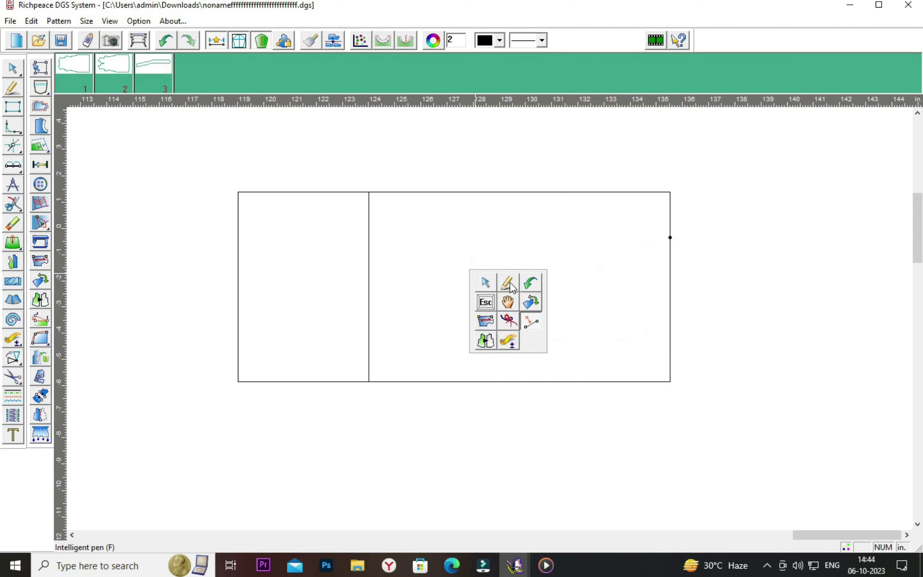
{"action": "left_click", "coordinate": [508, 283]}
{"action": "left_click", "coordinate": [671, 238]}
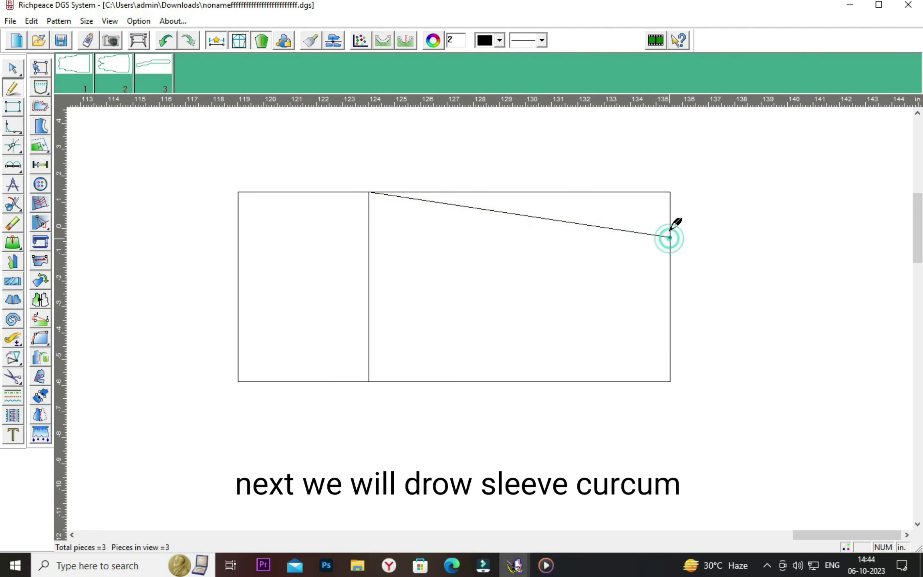
{"action": "right_click", "coordinate": [309, 145]}
{"action": "left_click", "coordinate": [352, 159]}
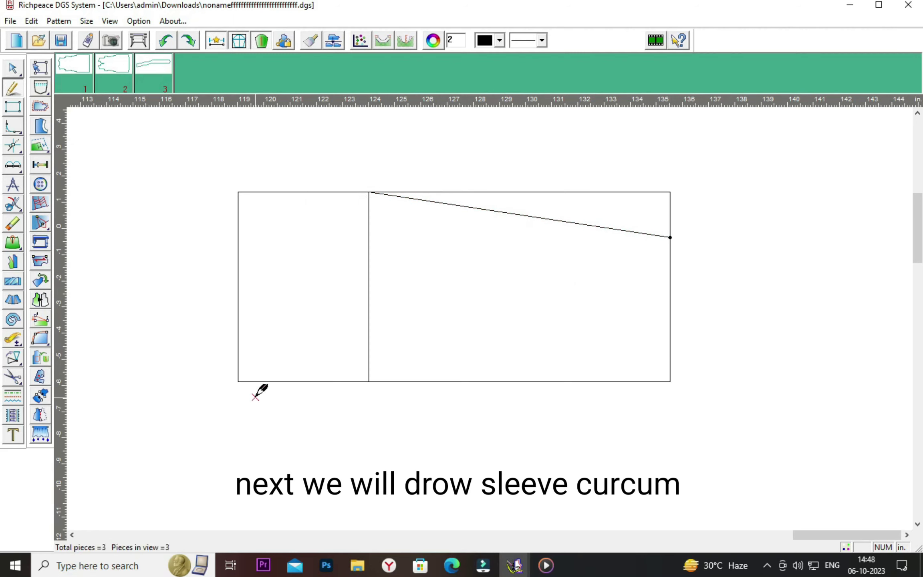
{"action": "left_click", "coordinate": [238, 381]}
{"action": "left_click", "coordinate": [368, 193]}
Bend the cap diagonal into a curve with upper and lower bend points
{"action": "right_click", "coordinate": [456, 259]}
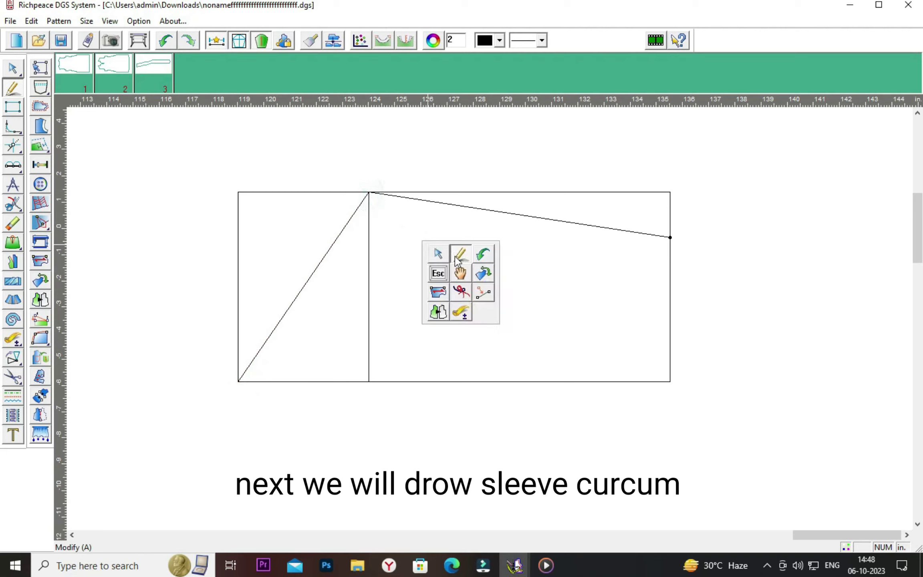
{"action": "left_click", "coordinate": [439, 254]}
{"action": "left_click", "coordinate": [263, 354]}
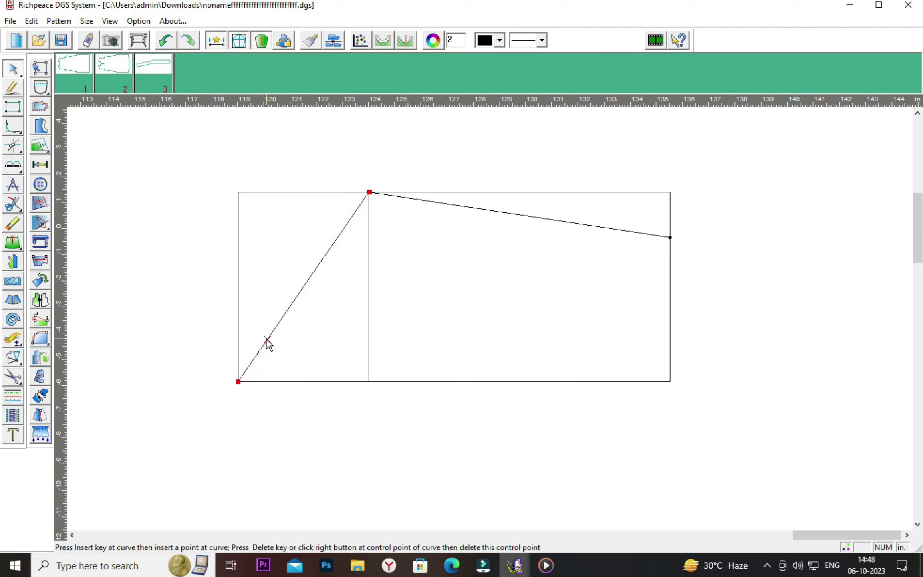
{"action": "left_click", "coordinate": [266, 339]}
{"action": "right_click", "coordinate": [271, 341]}
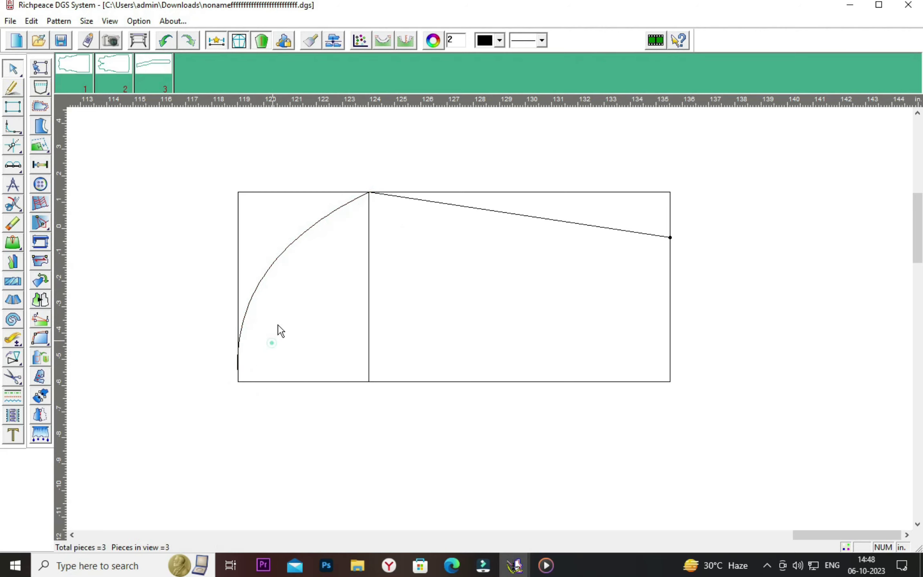
{"action": "left_click", "coordinate": [309, 229]}
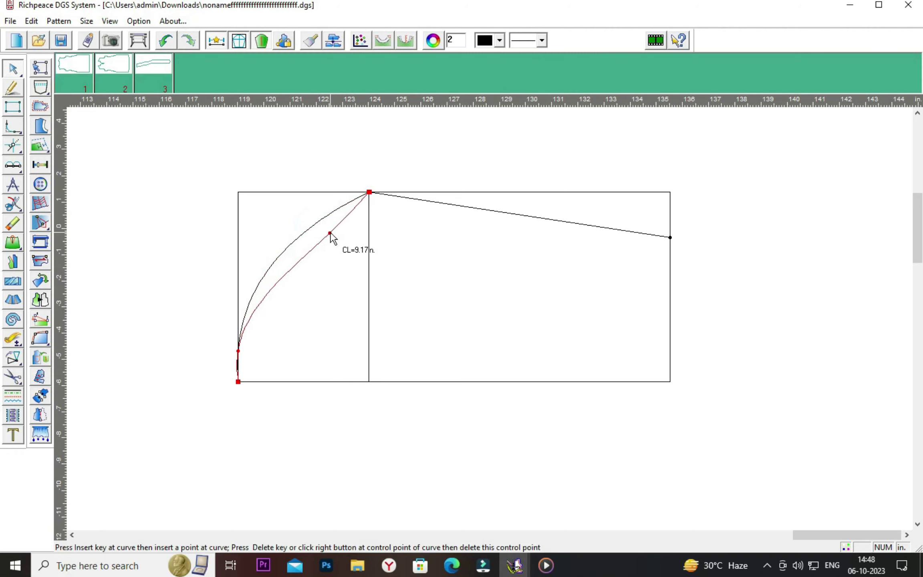
{"action": "left_click", "coordinate": [338, 233]}
{"action": "right_click", "coordinate": [337, 273]}
{"action": "left_click", "coordinate": [276, 299]}
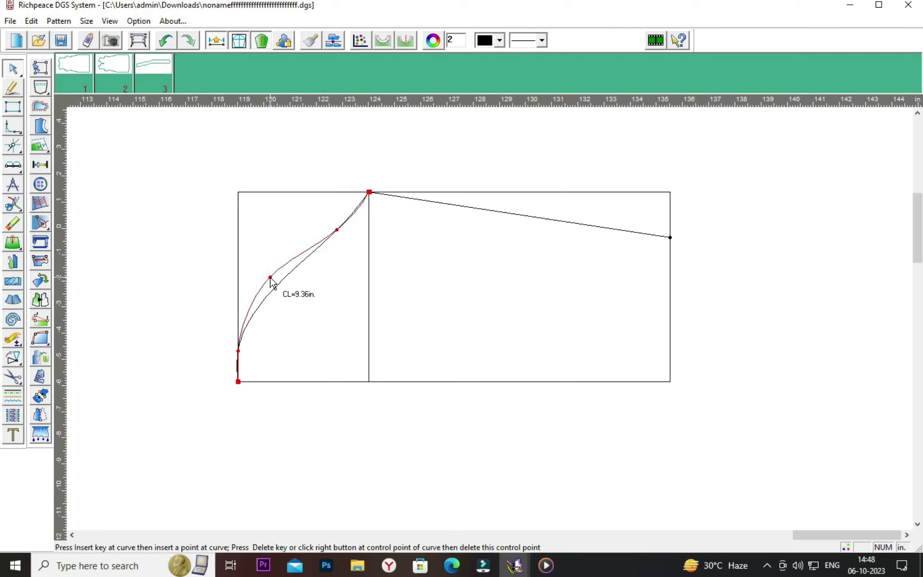
{"action": "left_click", "coordinate": [268, 280]}
{"action": "right_click", "coordinate": [278, 294]}
Fine-tune the upper and lower points into an S-shaped cap curve of about 9.42 inches
{"action": "left_click", "coordinate": [334, 226]}
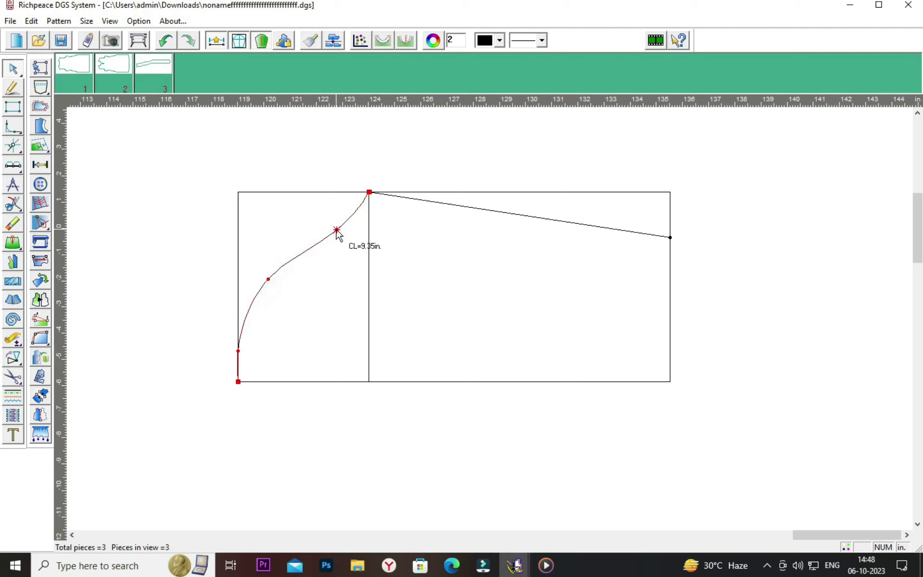
{"action": "left_click", "coordinate": [336, 227]}
{"action": "right_click", "coordinate": [339, 261]}
{"action": "left_click", "coordinate": [268, 279]}
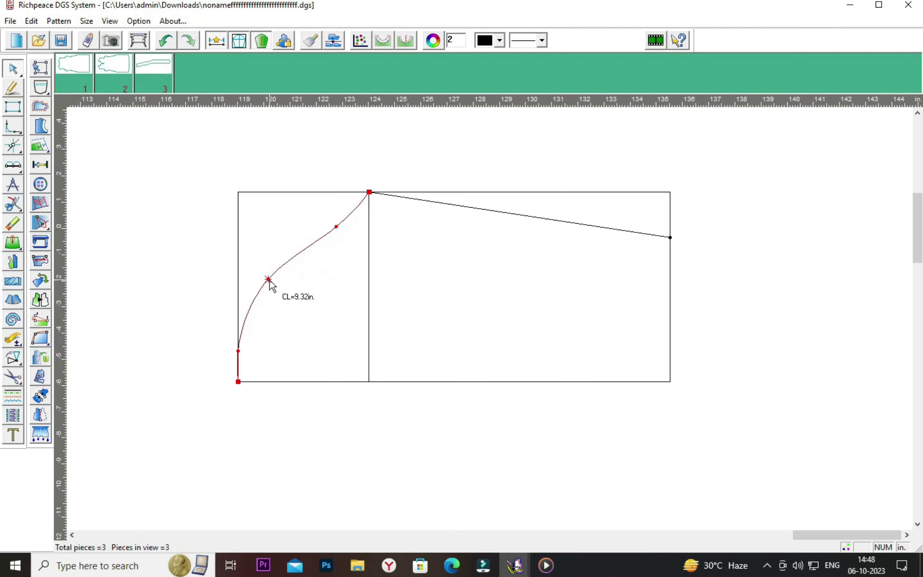
{"action": "left_click", "coordinate": [272, 275]}
{"action": "right_click", "coordinate": [286, 283]}
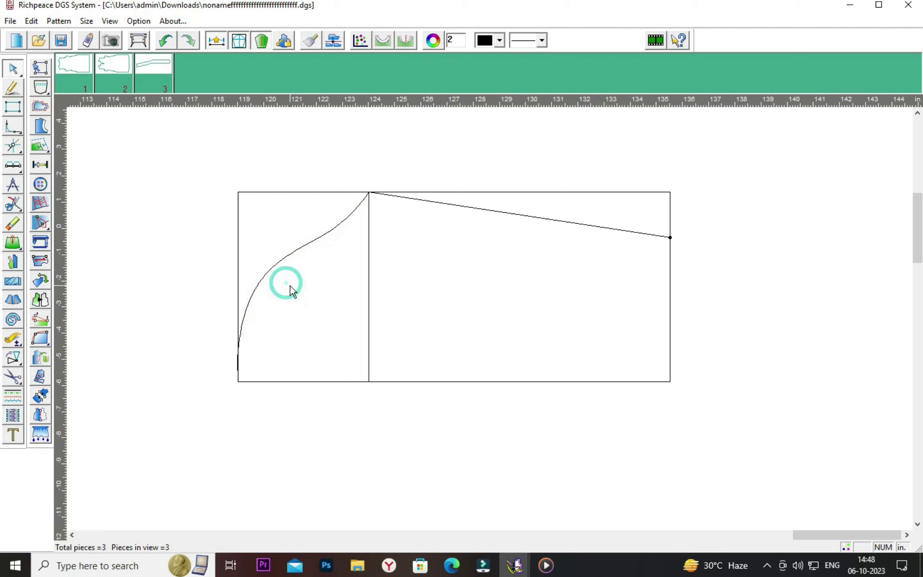
{"action": "left_click", "coordinate": [267, 273]}
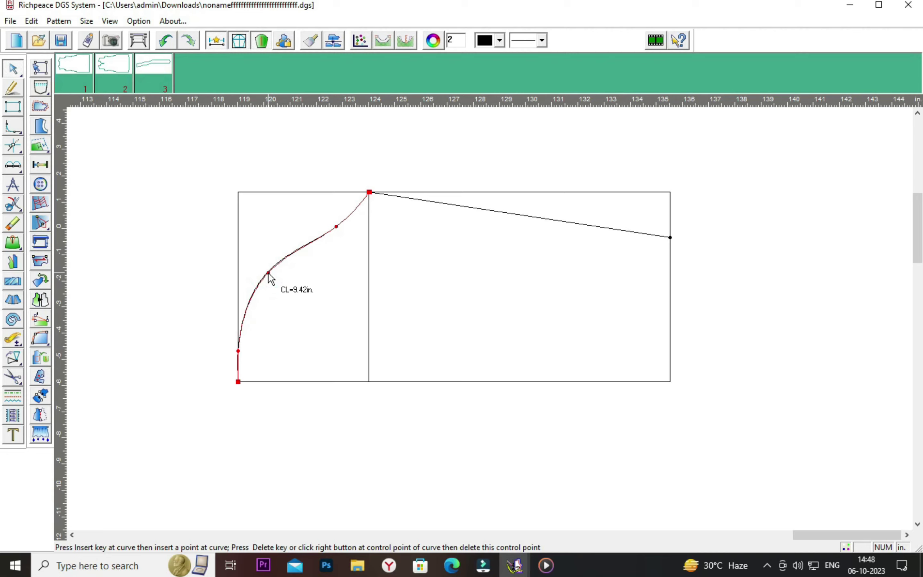
{"action": "right_click", "coordinate": [314, 286]}
{"action": "right_click", "coordinate": [305, 296]}
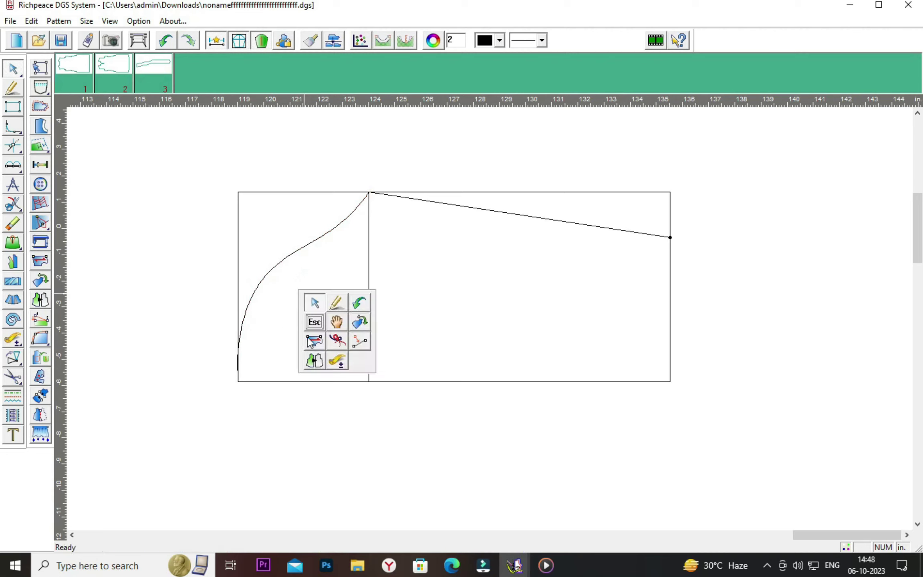
{"action": "left_click", "coordinate": [335, 303]}
Draw a second bottom-left-to-cap-top diagonal and bend it into a curve
{"action": "left_click", "coordinate": [238, 382]}
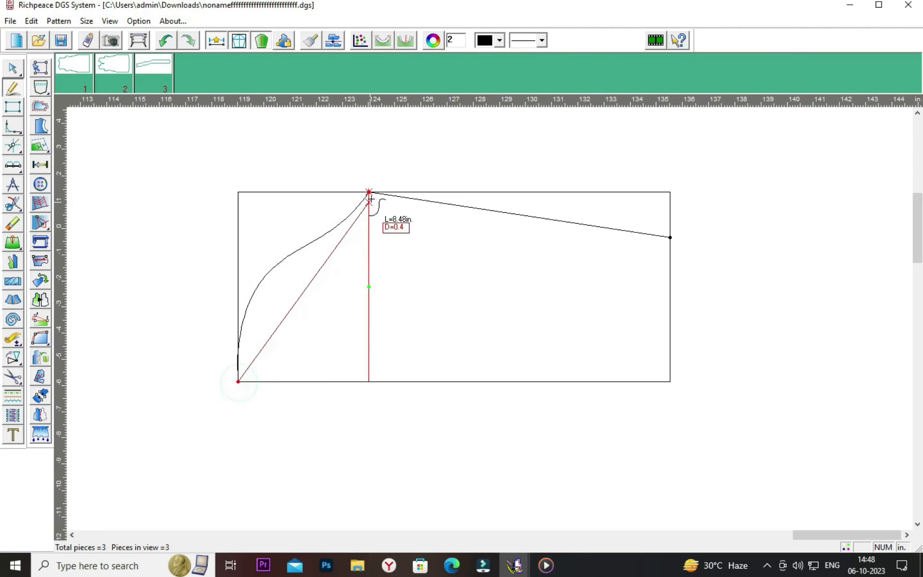
{"action": "left_click", "coordinate": [369, 193]}
{"action": "right_click", "coordinate": [428, 245]}
{"action": "left_click", "coordinate": [444, 258]}
{"action": "left_click", "coordinate": [251, 365]}
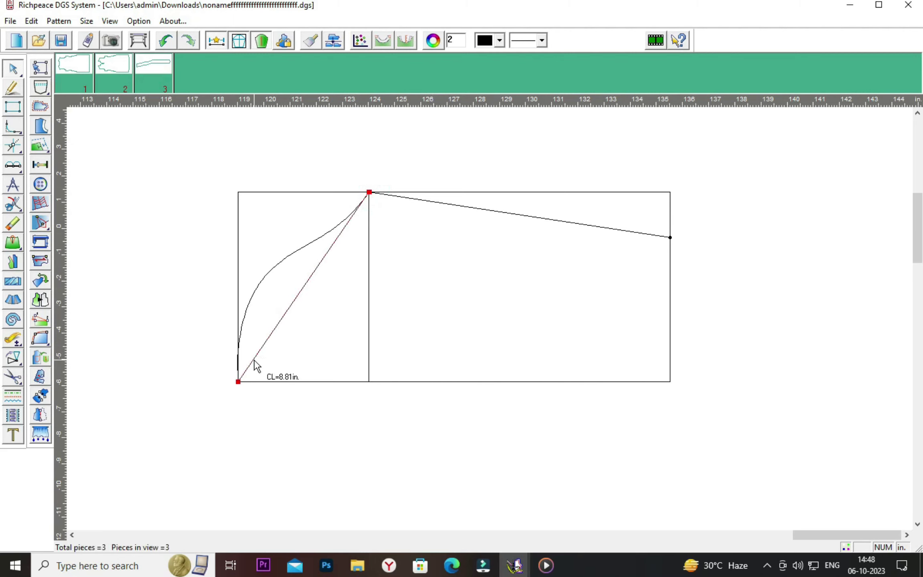
{"action": "left_click_drag", "start_coordinate": [251, 363], "coordinate": [239, 347]}
{"action": "left_click", "coordinate": [282, 343]}
{"action": "mouse_move", "coordinate": [322, 228]}
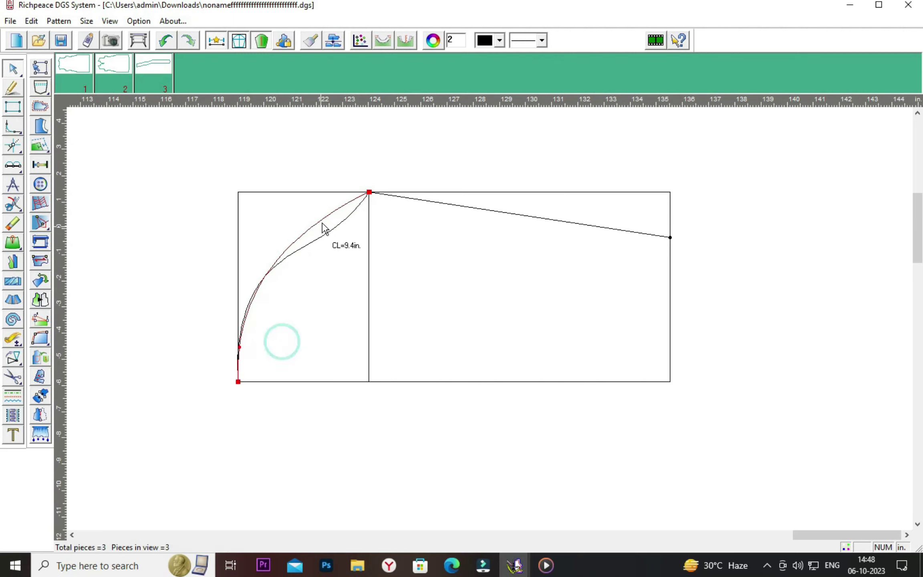
Adjust the inner curve's control points into an S-shape of about 9.35 inches
{"action": "left_click_drag", "start_coordinate": [317, 224], "coordinate": [338, 237]}
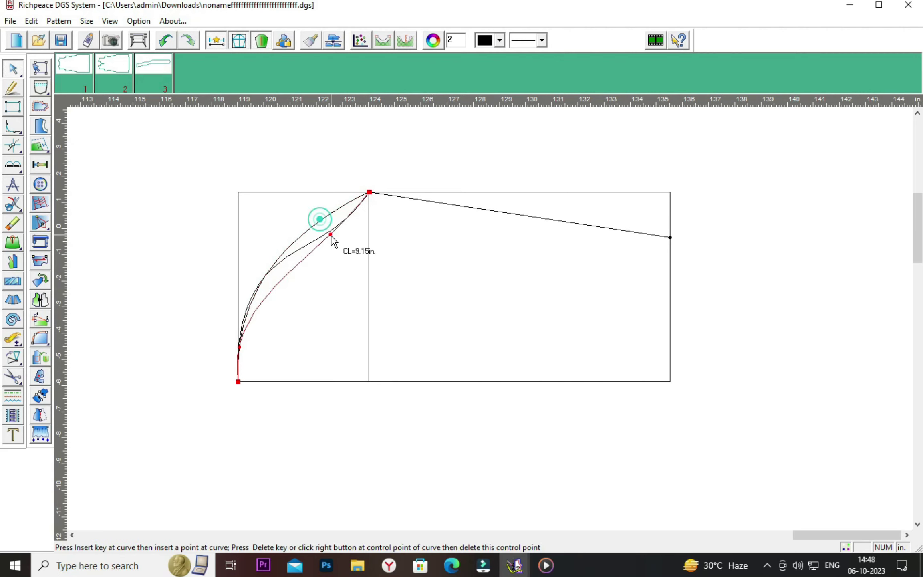
{"action": "left_click", "coordinate": [341, 274]}
{"action": "left_click", "coordinate": [266, 309]}
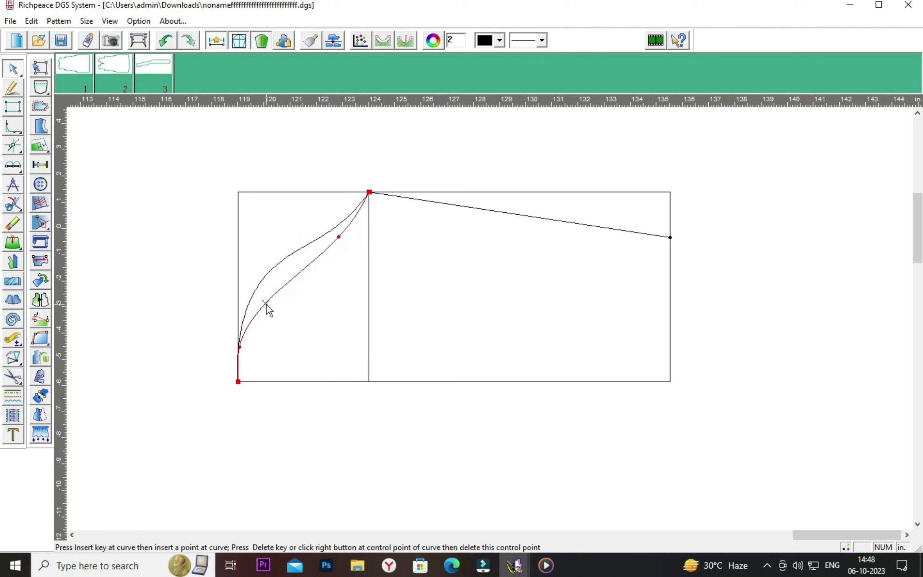
{"action": "left_click_drag", "start_coordinate": [266, 303], "coordinate": [254, 300]}
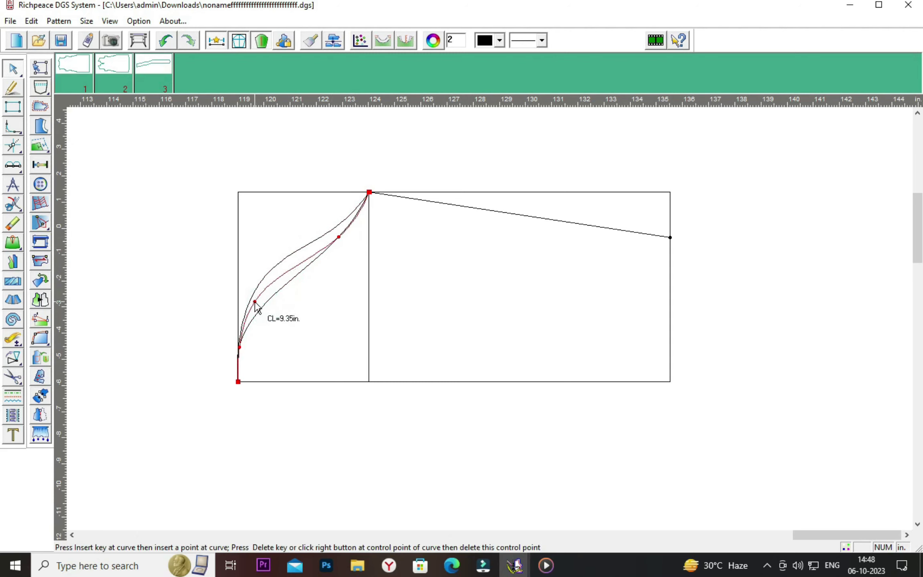
{"action": "left_click", "coordinate": [308, 308]}
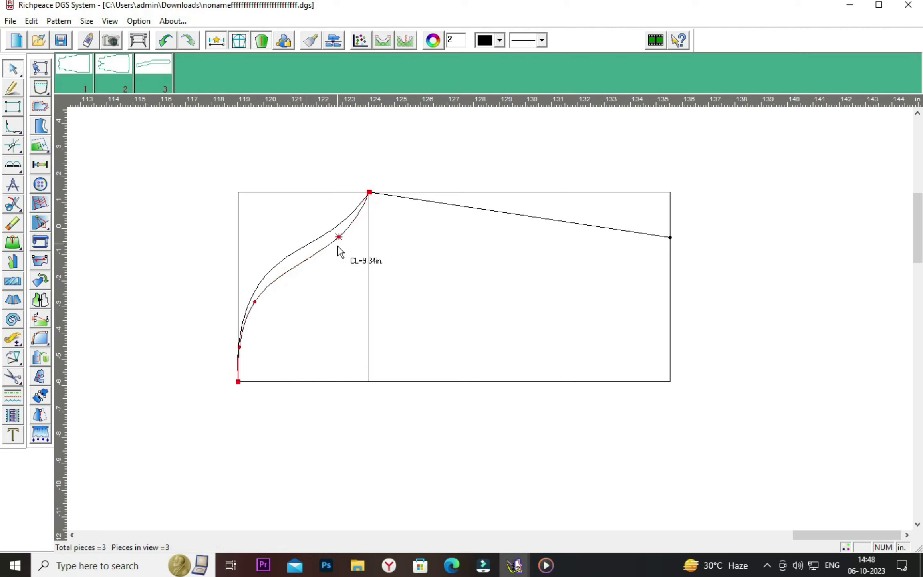
{"action": "left_click_drag", "start_coordinate": [338, 237], "coordinate": [340, 238]}
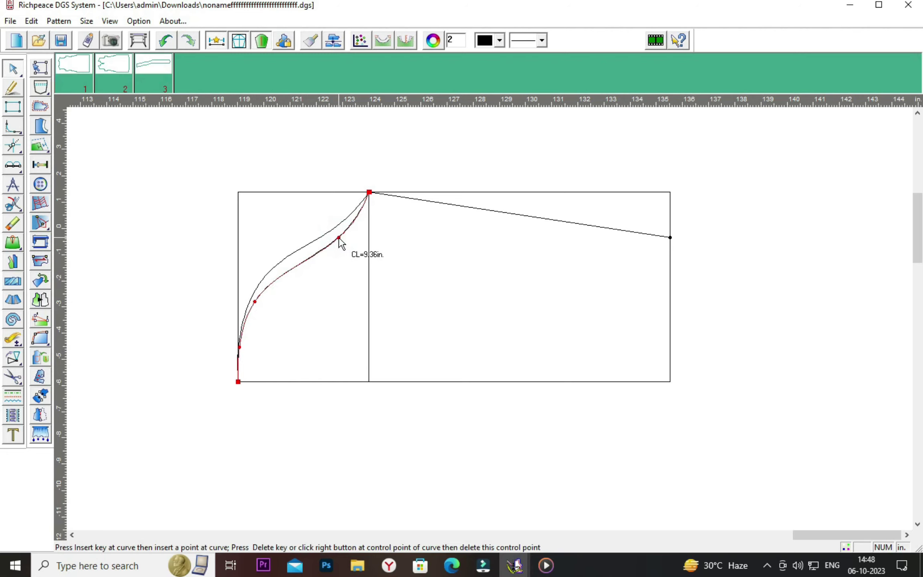
{"action": "left_click", "coordinate": [343, 257]}
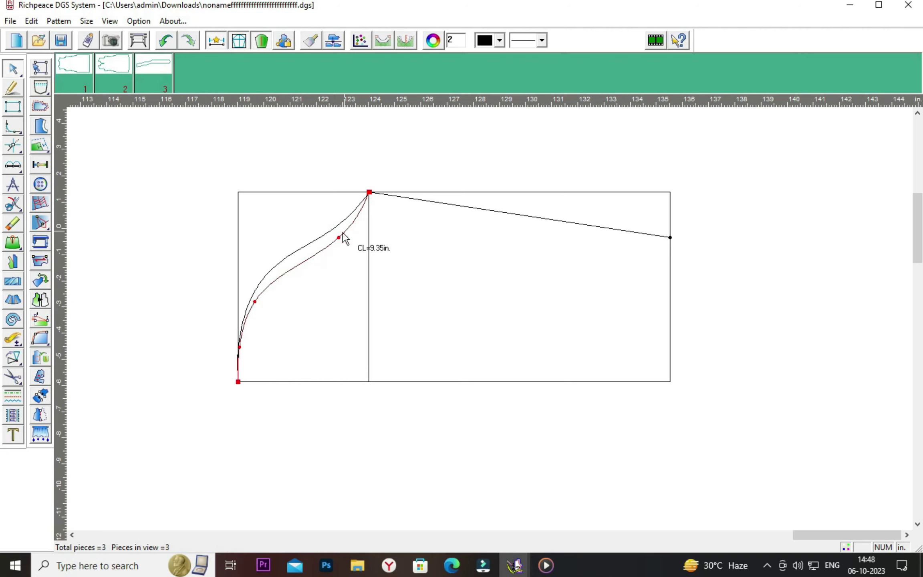
{"action": "left_click_drag", "start_coordinate": [339, 237], "coordinate": [344, 232]}
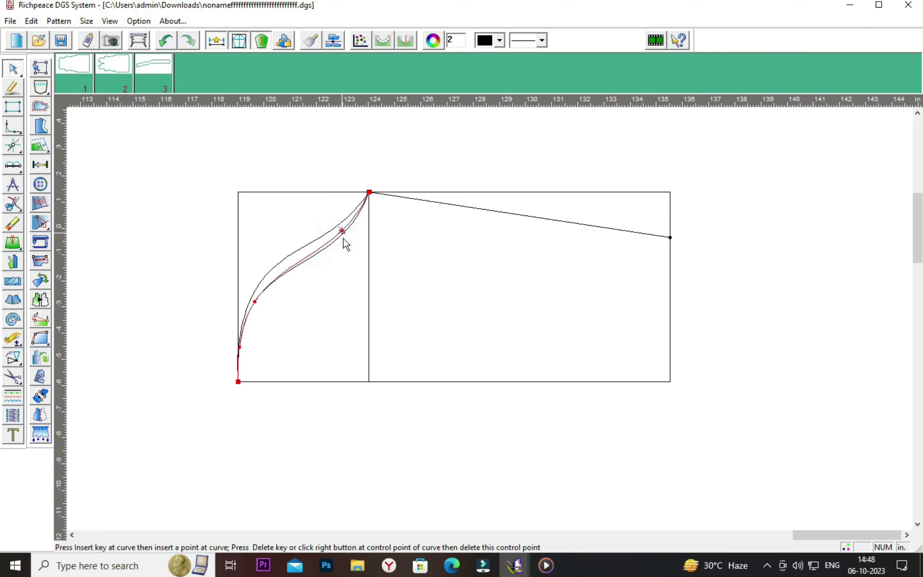
{"action": "left_click", "coordinate": [345, 245]}
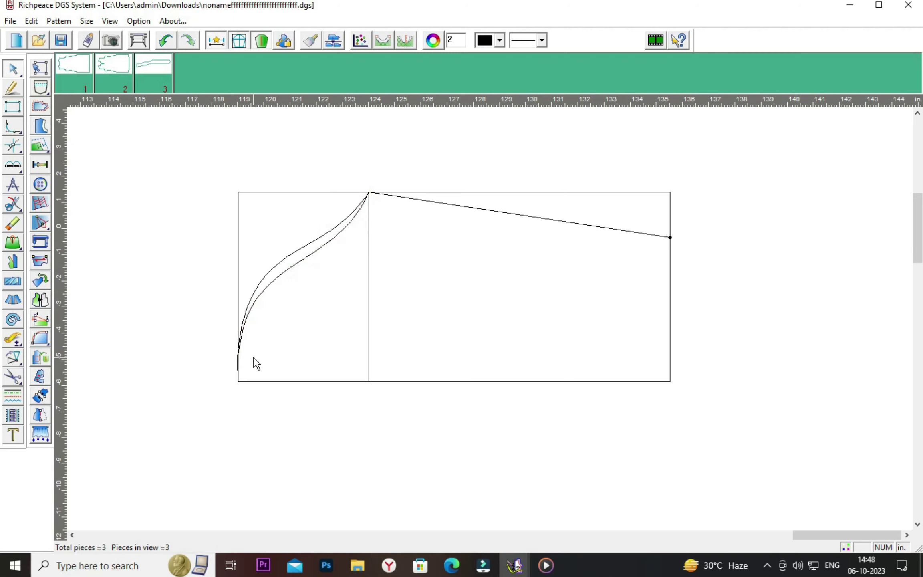
{"action": "left_click", "coordinate": [13, 89]}
Add a 0.44 inch notch on the inner cap curve
{"action": "left_click", "coordinate": [294, 266]}
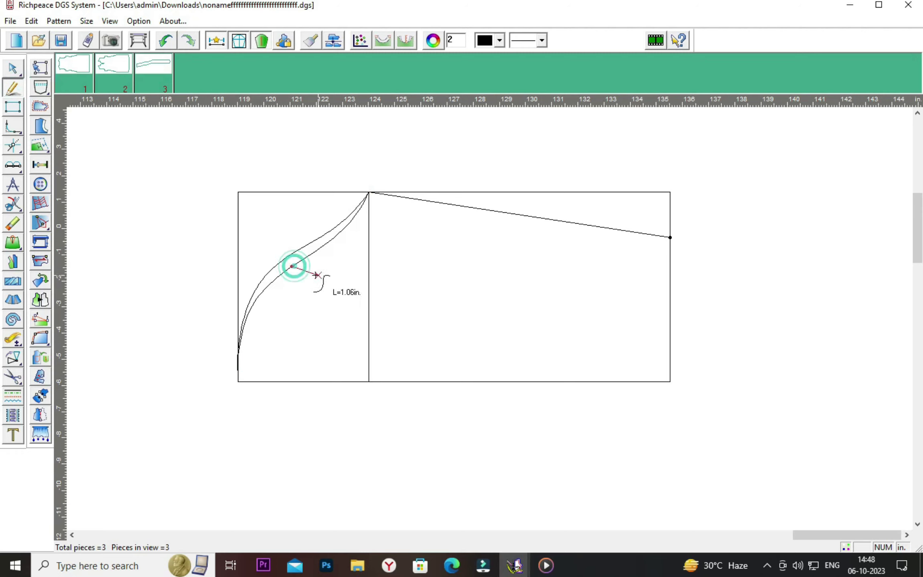
{"action": "left_click", "coordinate": [302, 274]}
{"action": "type", "text": "0.44"}
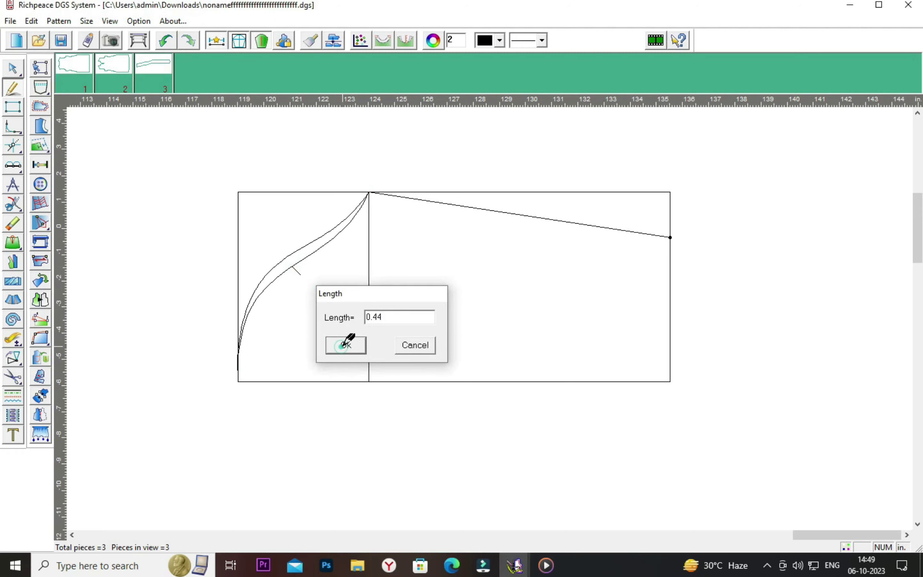
{"action": "left_click", "coordinate": [346, 343]}
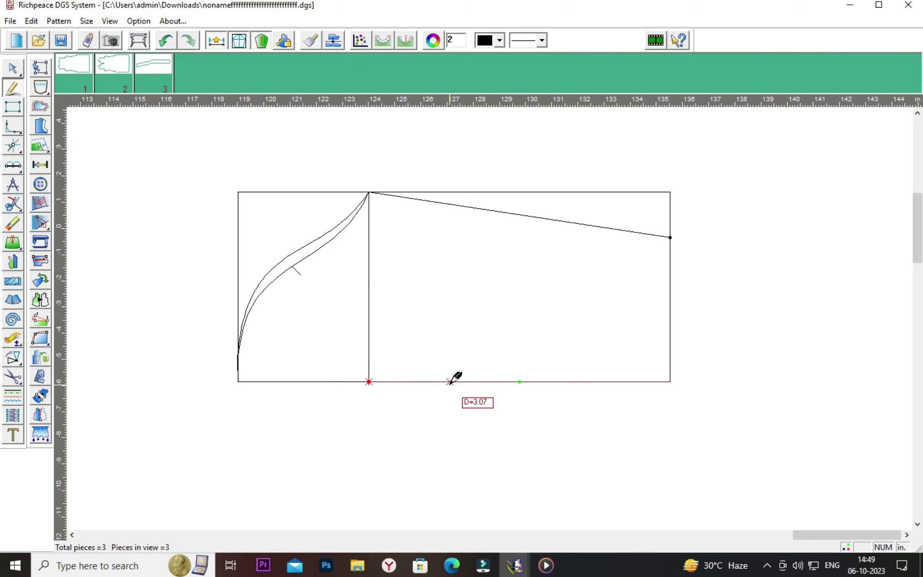
Mirror the right edge, slanted line, middle line, cap curve and notch across the bottom edge
{"action": "scroll", "coordinate": [455, 381], "scroll_direction": "down", "scroll_amount": 1}
{"action": "scroll", "coordinate": [455, 379], "scroll_direction": "down", "scroll_amount": 1}
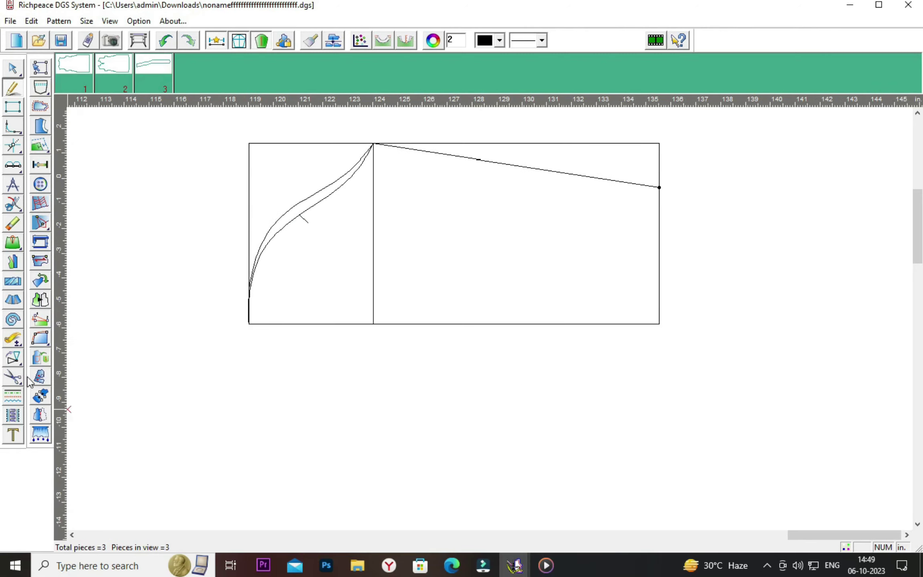
{"action": "left_click_drag", "start_coordinate": [13, 356], "coordinate": [34, 357]}
{"action": "left_click", "coordinate": [249, 325]}
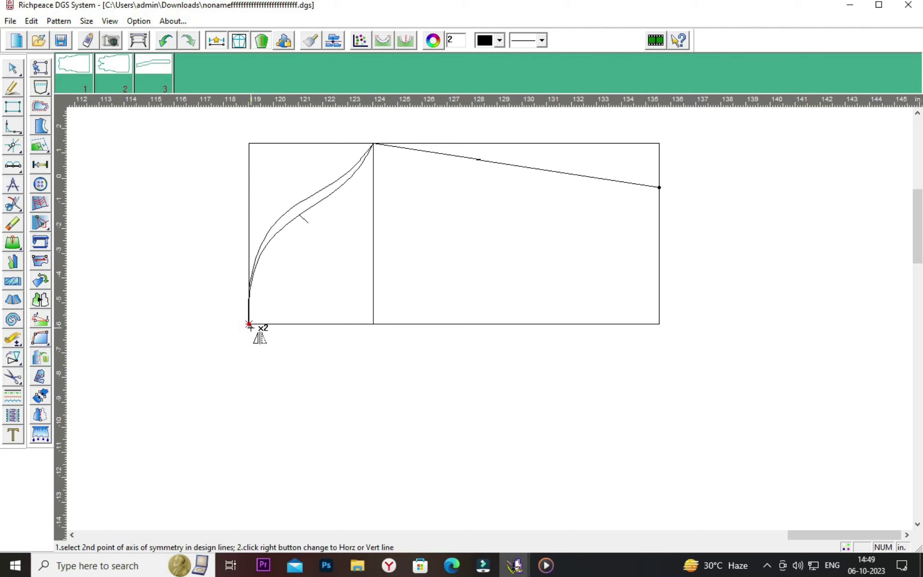
{"action": "left_click", "coordinate": [658, 325]}
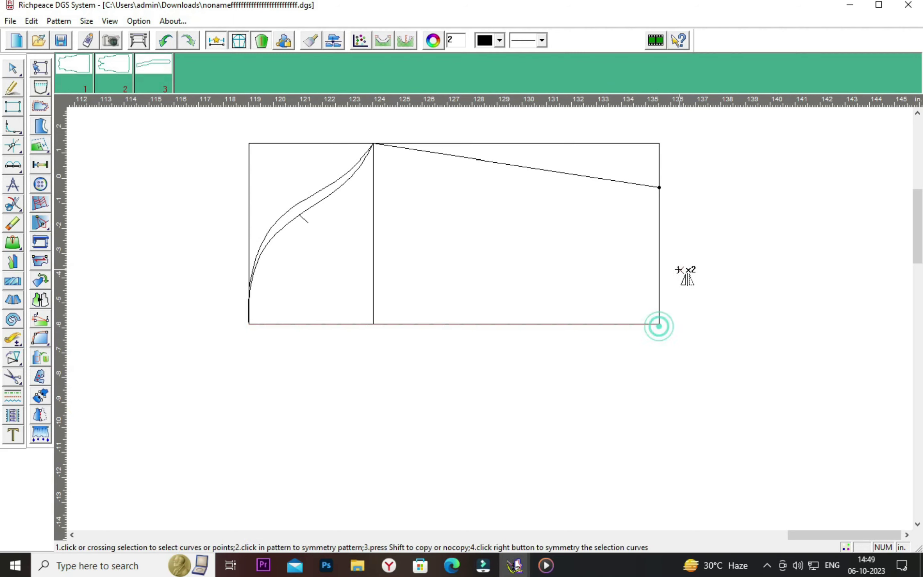
{"action": "left_click", "coordinate": [659, 265]}
{"action": "left_click", "coordinate": [642, 183]}
{"action": "left_click", "coordinate": [639, 208]}
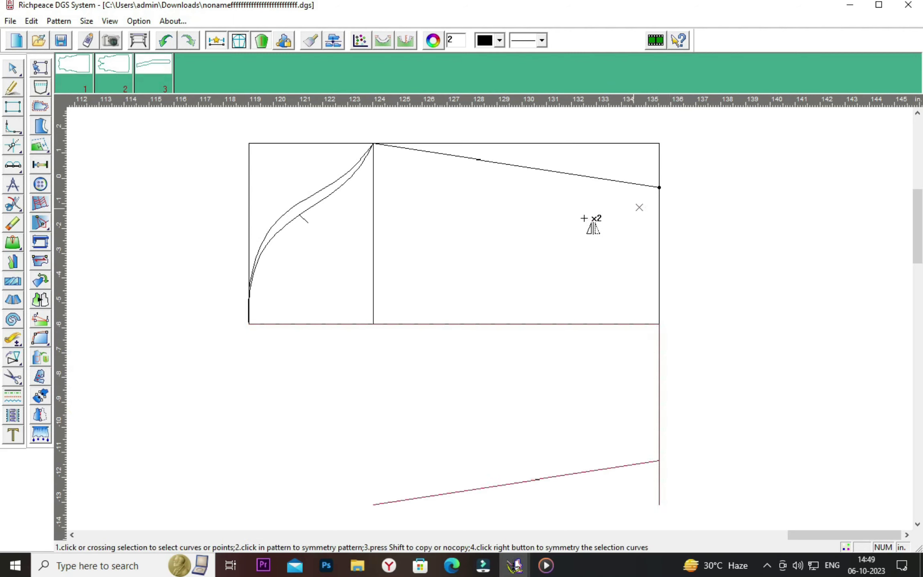
{"action": "left_click", "coordinate": [374, 254]}
{"action": "left_click", "coordinate": [319, 203]}
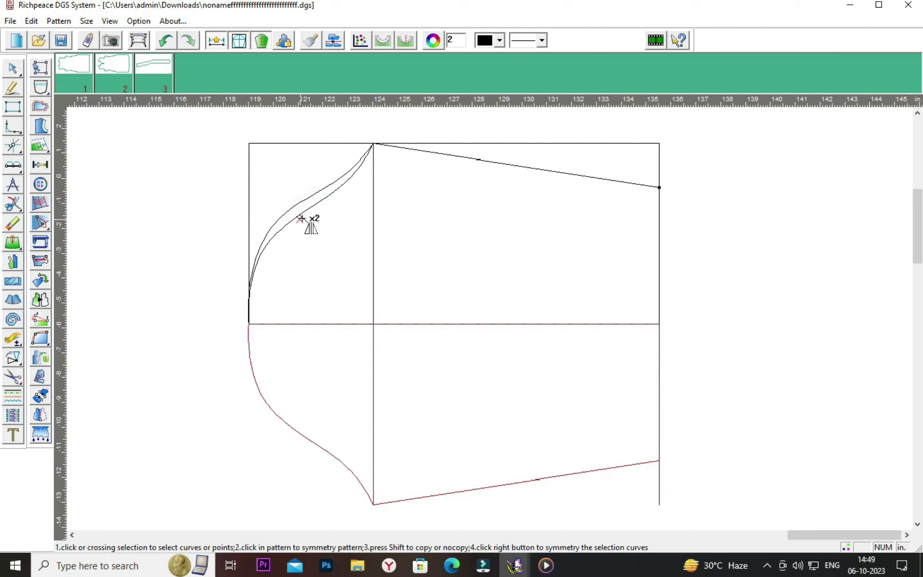
{"action": "left_click", "coordinate": [305, 218]}
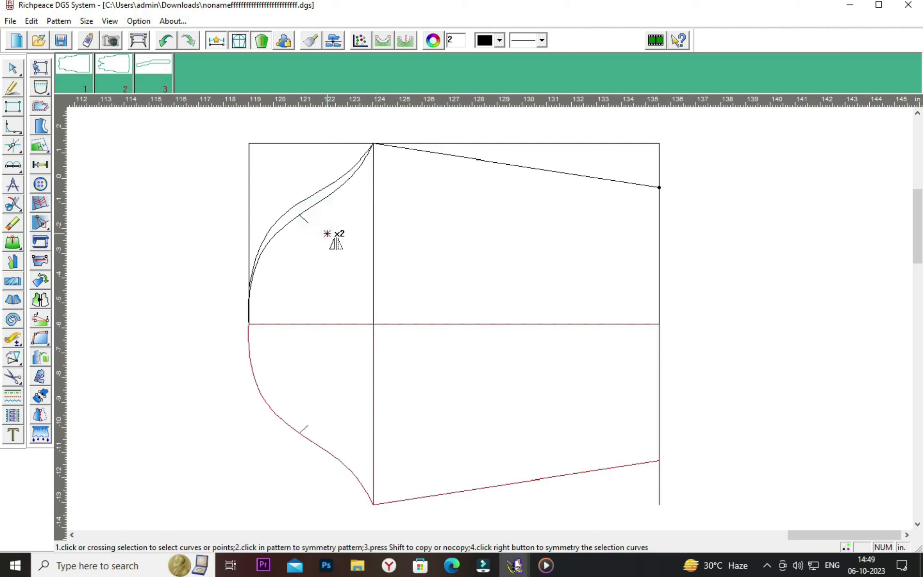
{"action": "right_click", "coordinate": [117, 201]}
Erase the extra upper inner cap curve
{"action": "right_click", "coordinate": [305, 236]}
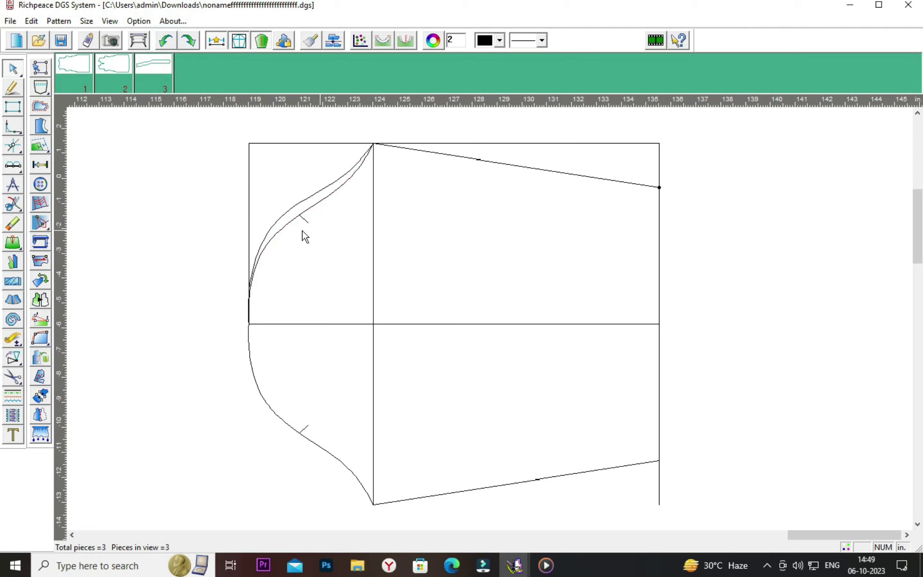
{"action": "left_click", "coordinate": [12, 223]}
{"action": "left_click", "coordinate": [291, 221]}
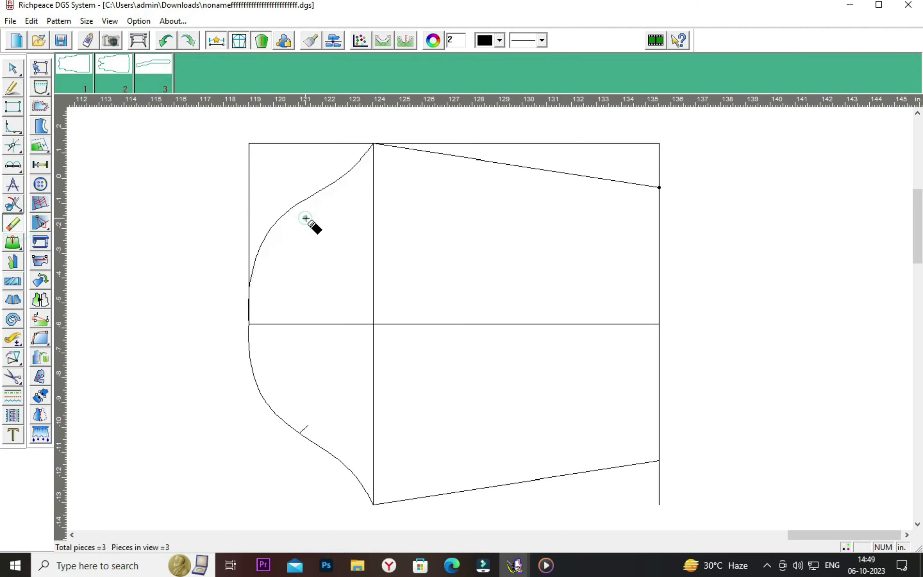
Erase the segment below the lower-right corner, the top-left edge and the left vertical line
{"action": "right_click", "coordinate": [316, 221]}
{"action": "left_click", "coordinate": [316, 225]}
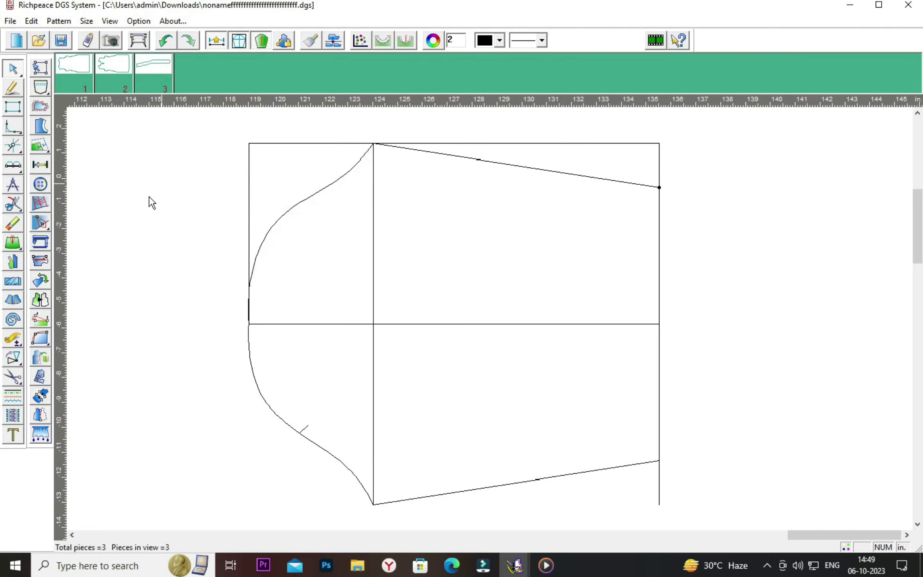
{"action": "right_click", "coordinate": [660, 505]}
{"action": "left_click", "coordinate": [701, 441]}
{"action": "left_click", "coordinate": [12, 223]}
{"action": "left_click", "coordinate": [484, 137]}
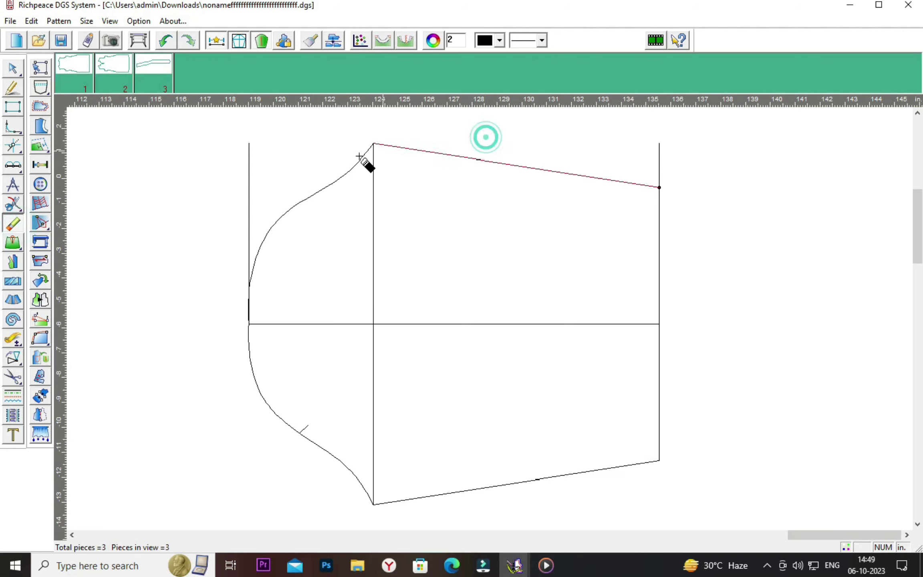
{"action": "left_click", "coordinate": [247, 174]}
Snap the right edge's top end point down onto the corner
{"action": "right_click", "coordinate": [734, 177]}
{"action": "left_click", "coordinate": [744, 185]}
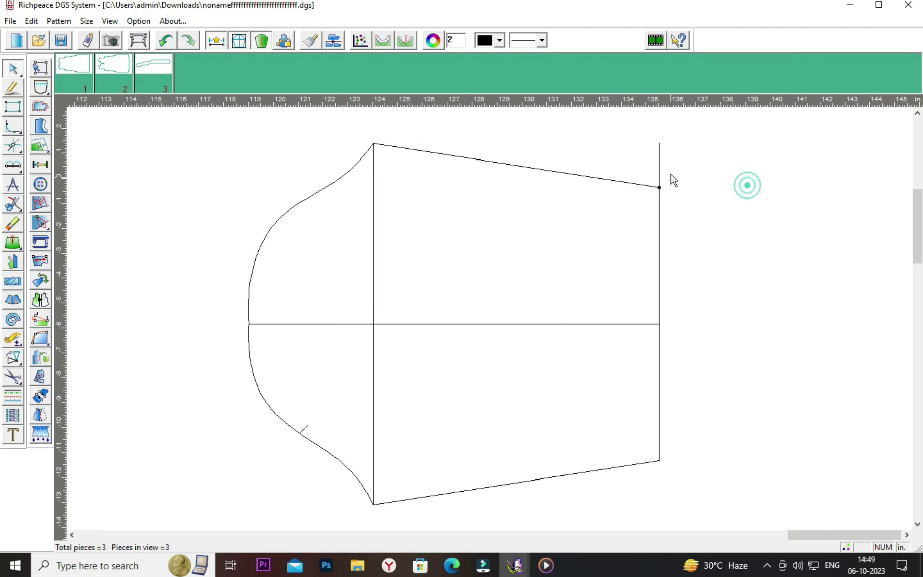
{"action": "left_click_drag", "start_coordinate": [659, 142], "coordinate": [662, 168]}
{"action": "left_click", "coordinate": [660, 186]}
{"action": "left_click", "coordinate": [709, 170]}
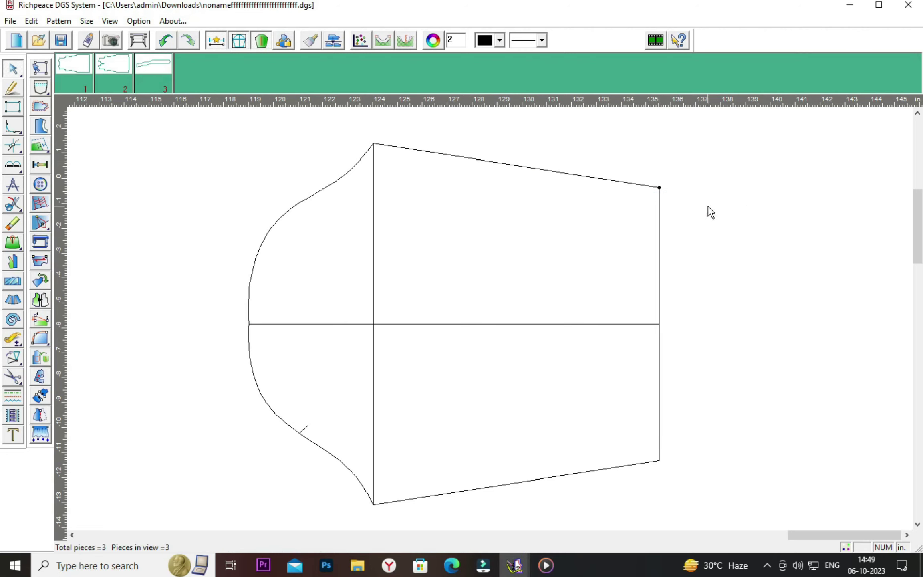
Check the left armhole curve's length and undo the last curve change
{"action": "left_click", "coordinate": [279, 224]}
{"action": "left_click", "coordinate": [249, 292]}
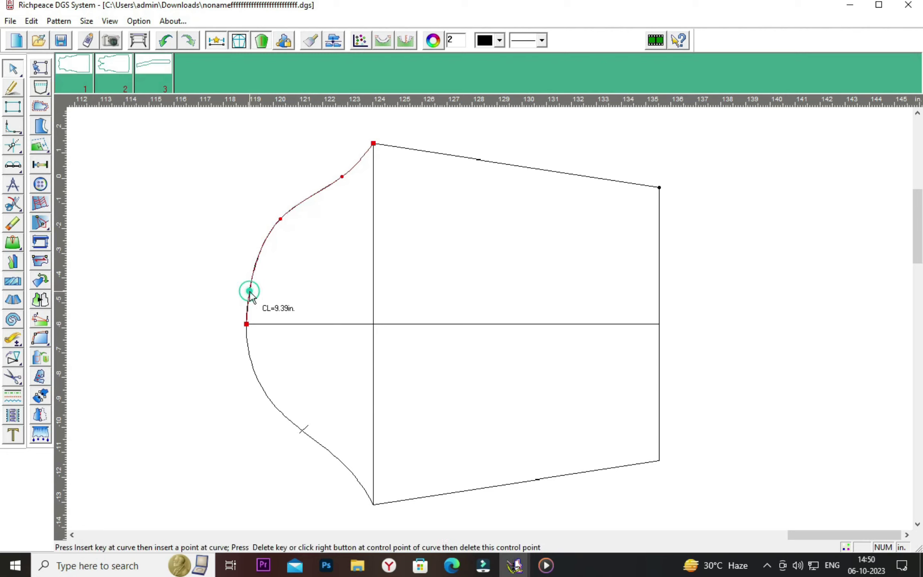
{"action": "left_click", "coordinate": [248, 289]}
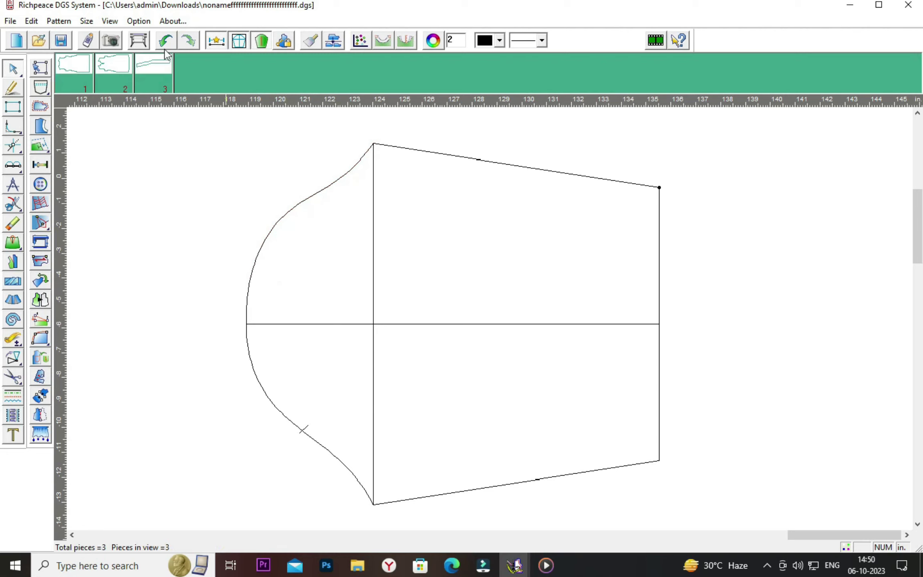
{"action": "left_click", "coordinate": [165, 42]}
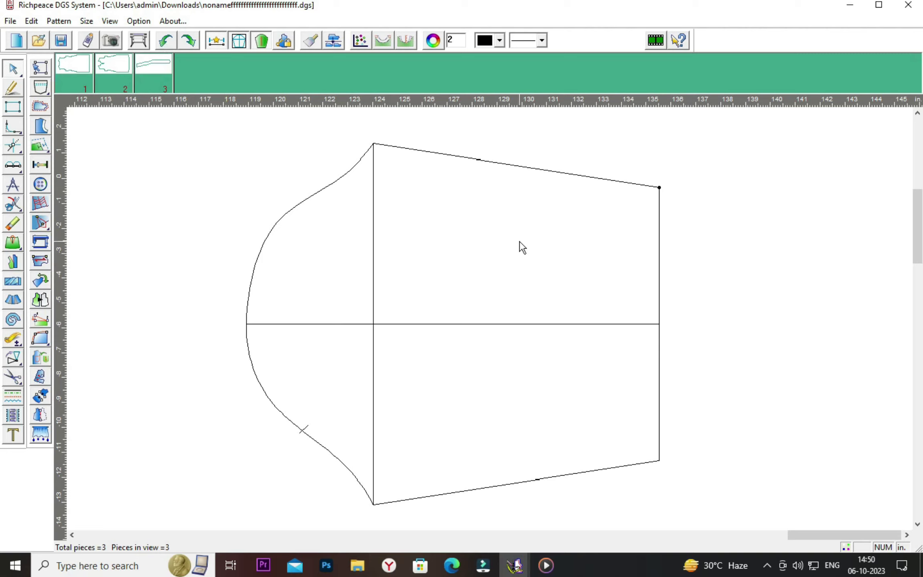
Cut the sleeve draft out as pattern piece 4
{"action": "left_click", "coordinate": [12, 377]}
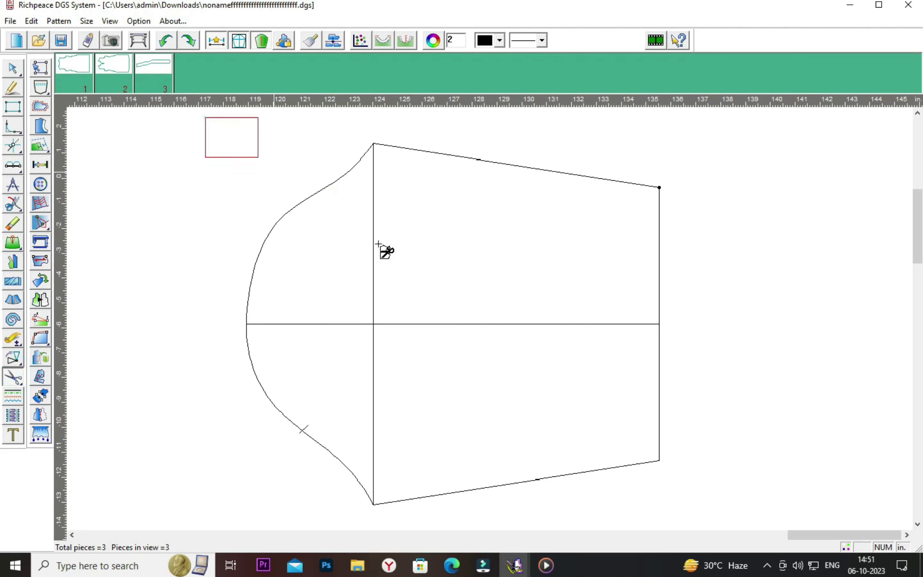
{"action": "left_click_drag", "start_coordinate": [378, 243], "coordinate": [692, 501]}
{"action": "right_click", "coordinate": [720, 466]}
{"action": "right_click", "coordinate": [719, 439]}
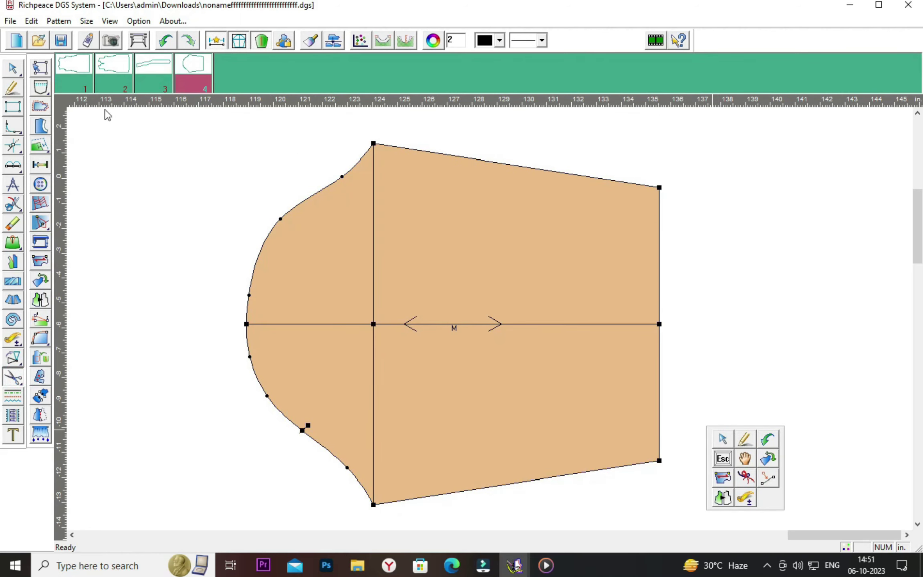
{"action": "key", "text": "Escape"}
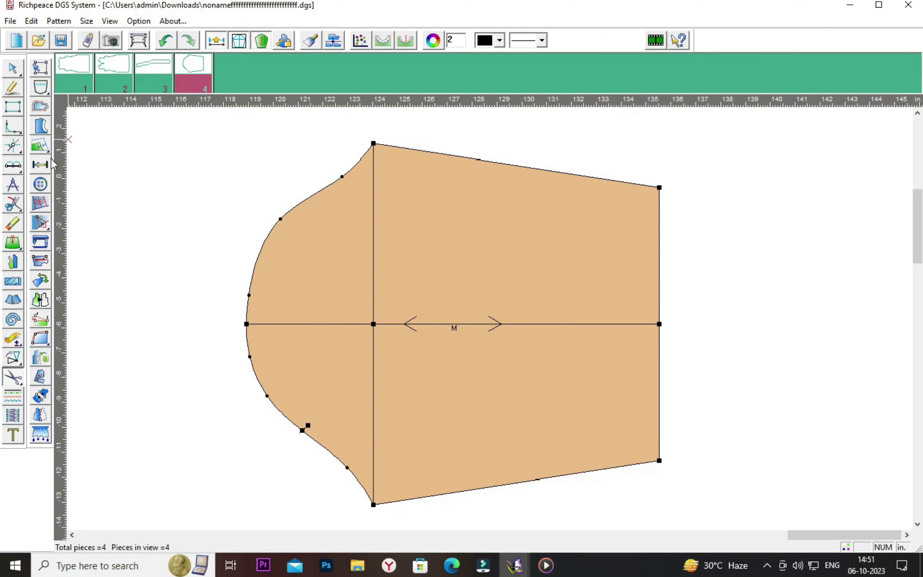
Give the sleeve piece a 0.4 seam allowance all around
{"action": "left_click", "coordinate": [45, 109]}
{"action": "left_click", "coordinate": [373, 143]}
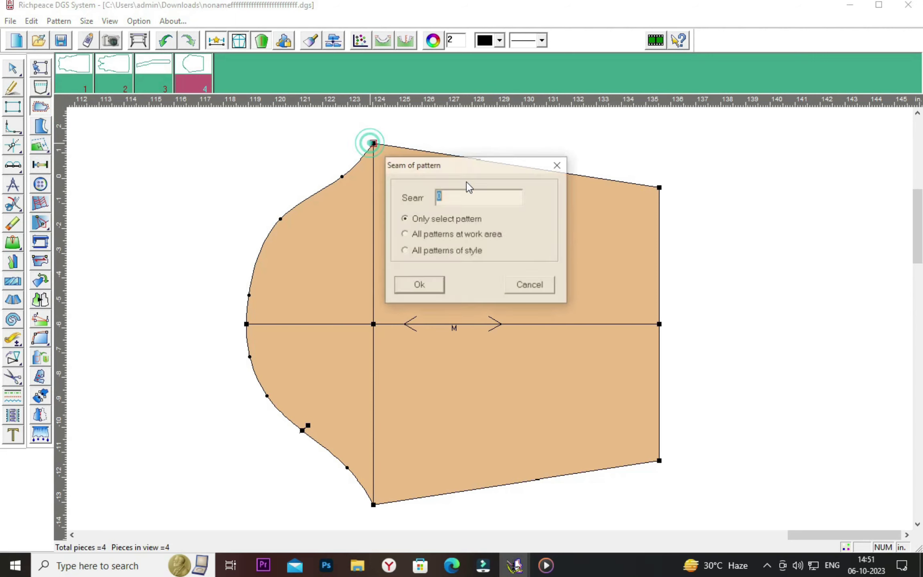
{"action": "left_click_drag", "start_coordinate": [451, 170], "coordinate": [520, 257]}
{"action": "left_click", "coordinate": [529, 282]}
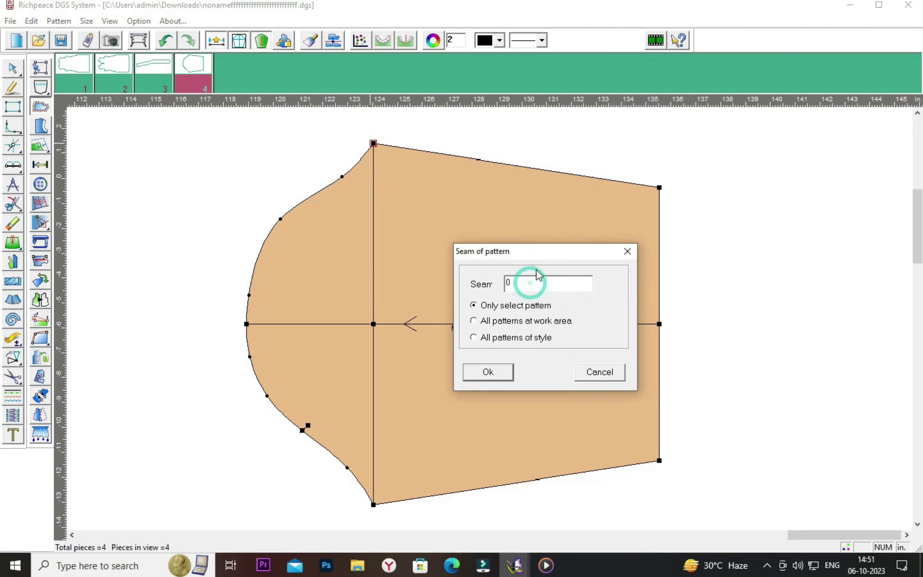
{"action": "key", "text": "BackSpace"}
{"action": "type", "text": ".4"}
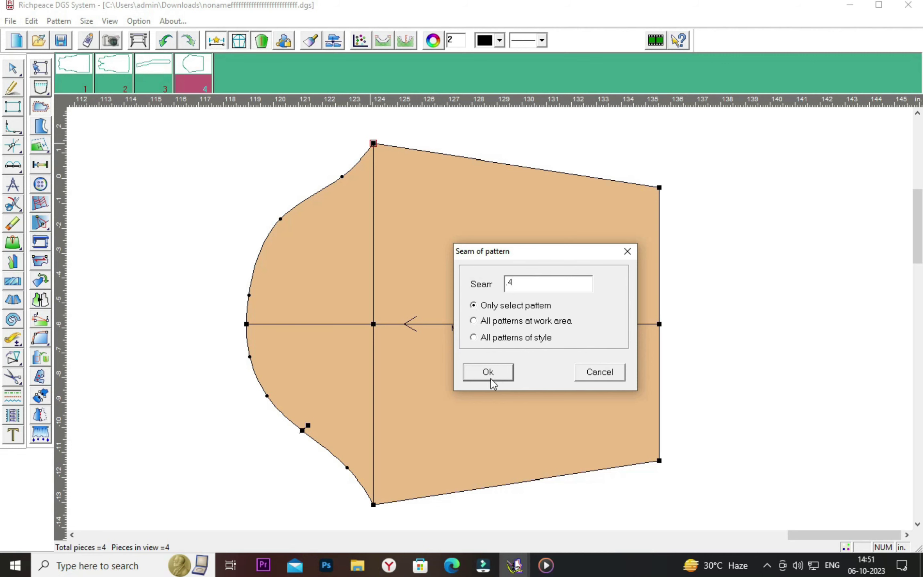
{"action": "left_click", "coordinate": [491, 383]}
Adjust the sleeve's top edge seam and set its bottom edge seam to 0.75
{"action": "left_click", "coordinate": [542, 171]}
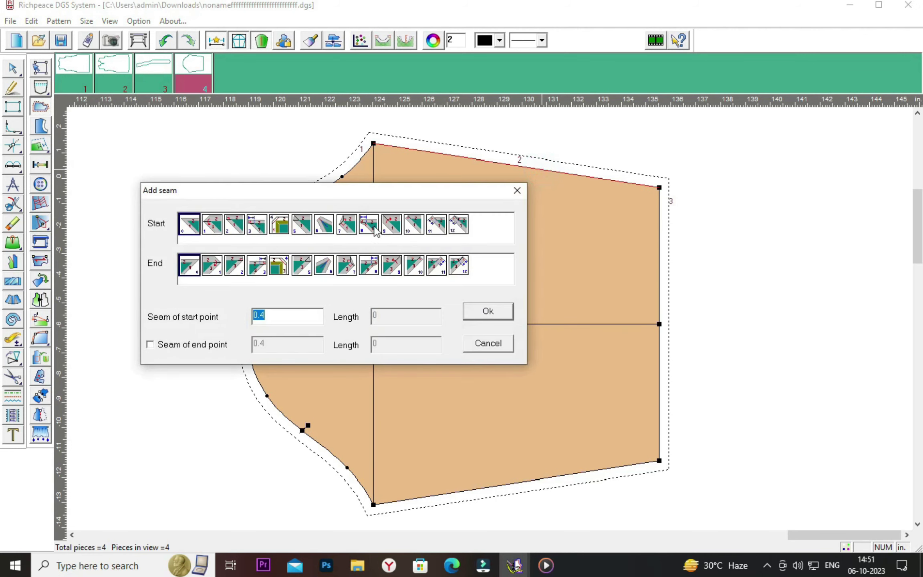
{"action": "left_click_drag", "start_coordinate": [367, 189], "coordinate": [489, 210]}
{"action": "left_click", "coordinate": [410, 339]}
{"action": "key", "text": "BackSpace"}
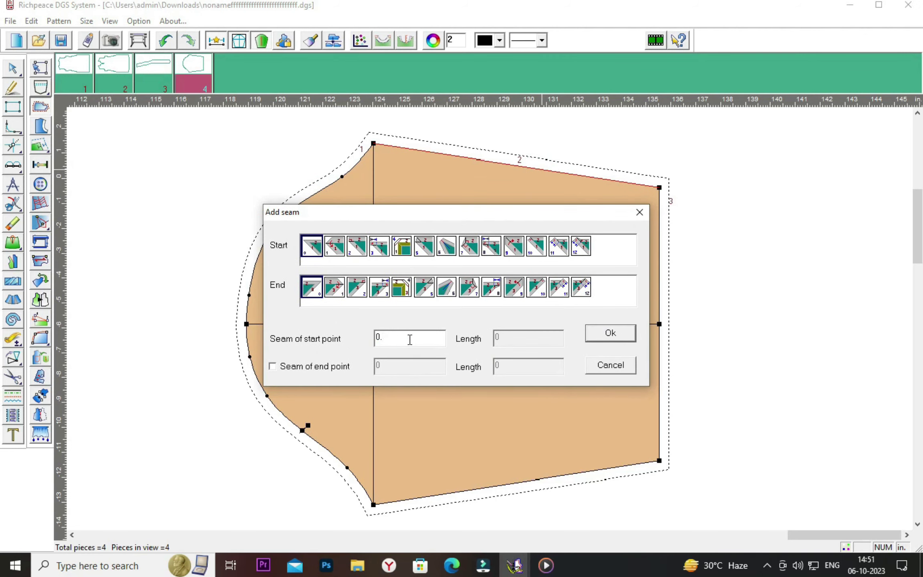
{"action": "type", "text": "75"}
{"action": "left_click", "coordinate": [627, 337]}
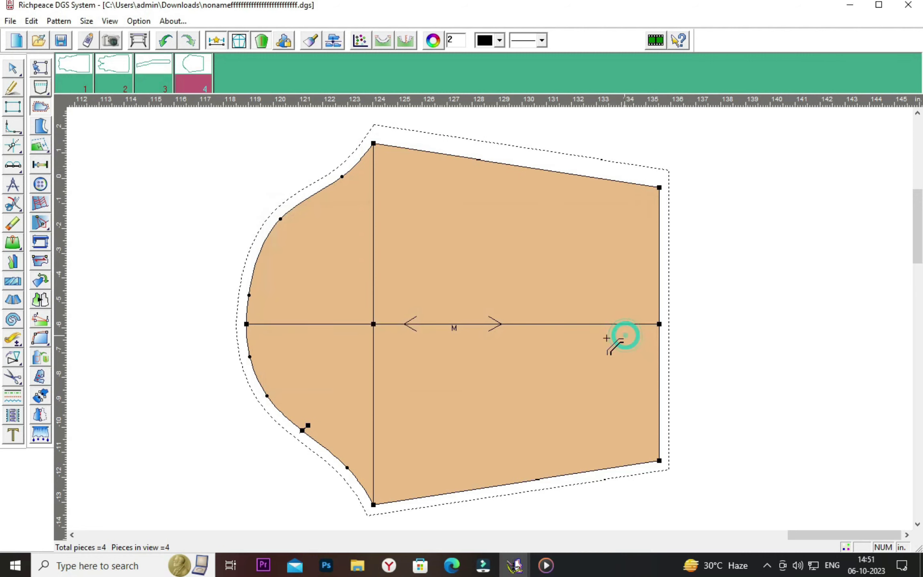
{"action": "left_click", "coordinate": [540, 481]}
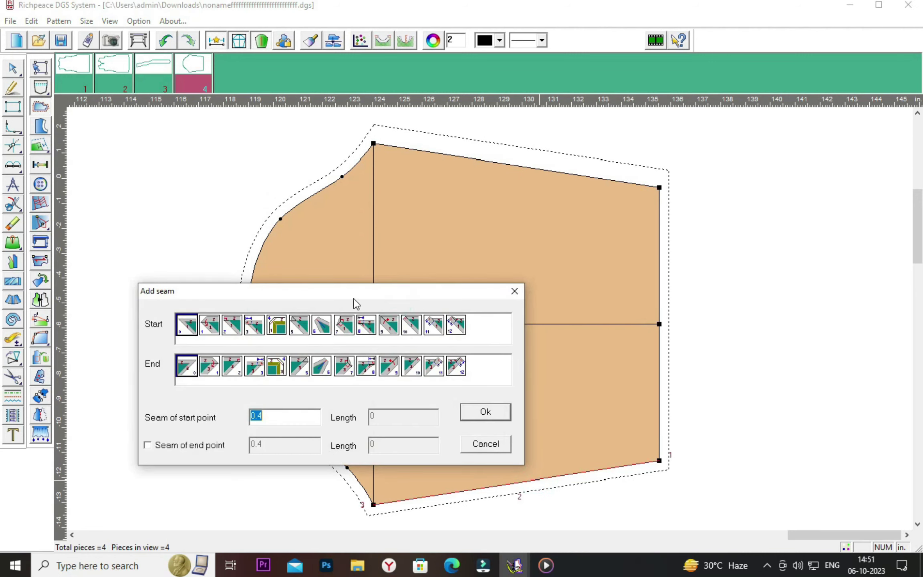
{"action": "left_click_drag", "start_coordinate": [348, 289], "coordinate": [317, 213]}
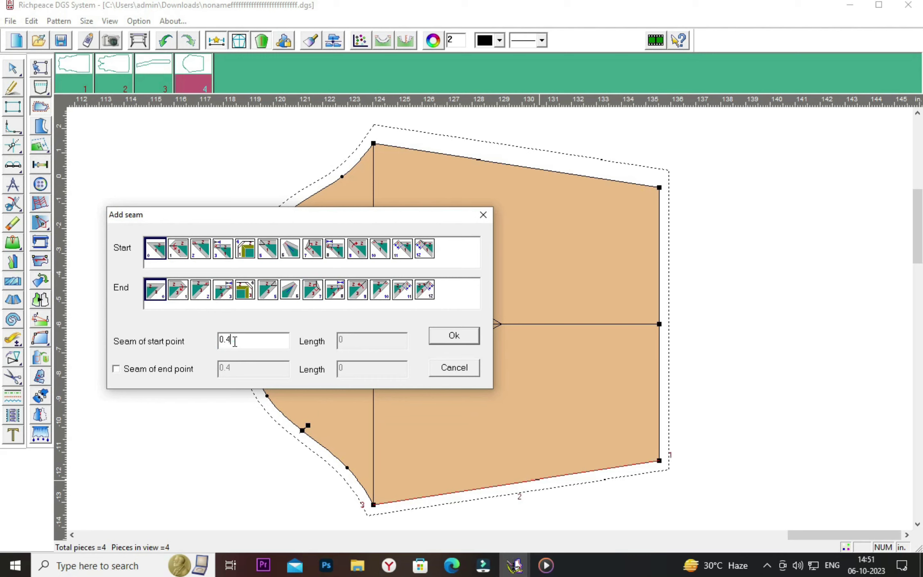
{"action": "key", "text": "BackSpace"}
{"action": "left_click", "coordinate": [454, 334]}
{"action": "right_click", "coordinate": [762, 245]}
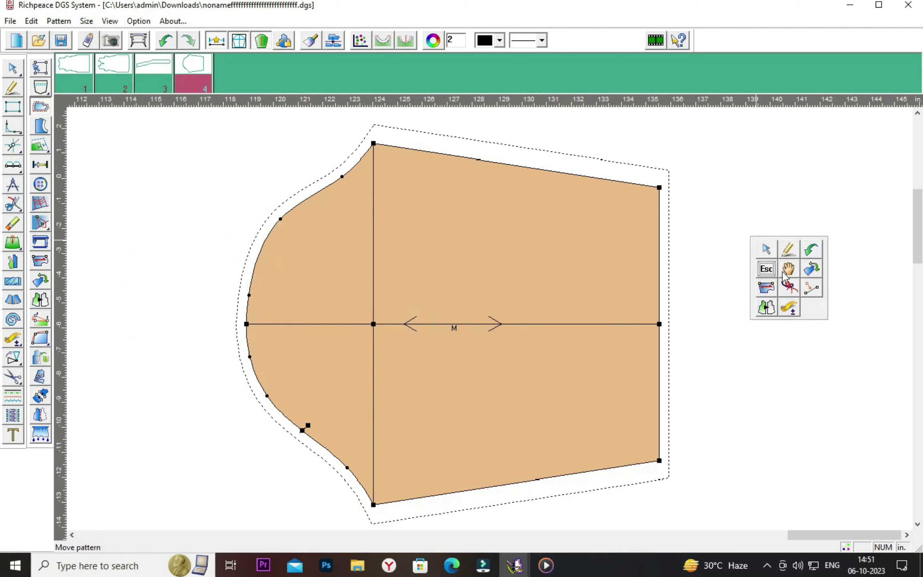
{"action": "left_click", "coordinate": [786, 266]}
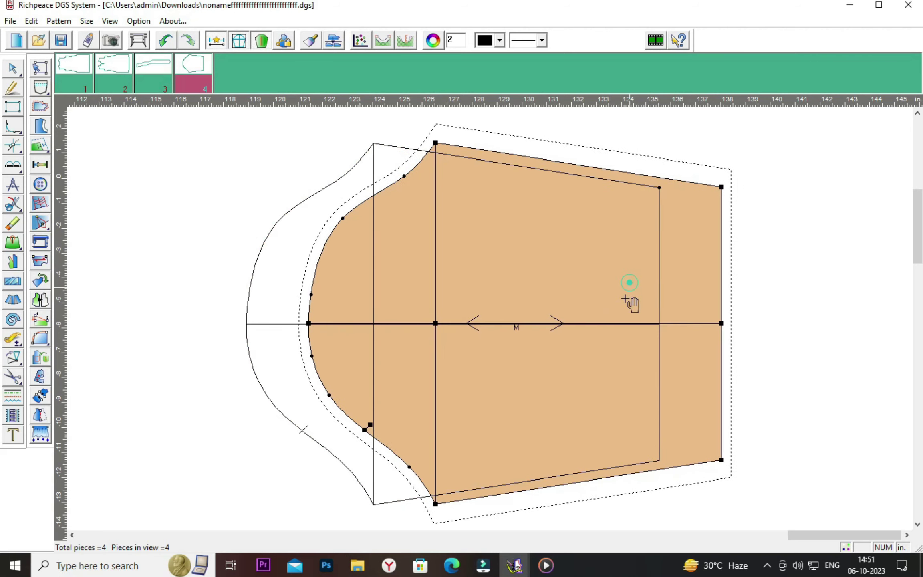
Place the sleeve piece right of its draft and notch its cap curve
{"action": "scroll", "coordinate": [472, 324], "scroll_direction": "down", "scroll_amount": 2}
{"action": "left_click", "coordinate": [713, 283]}
{"action": "left_click", "coordinate": [619, 281]}
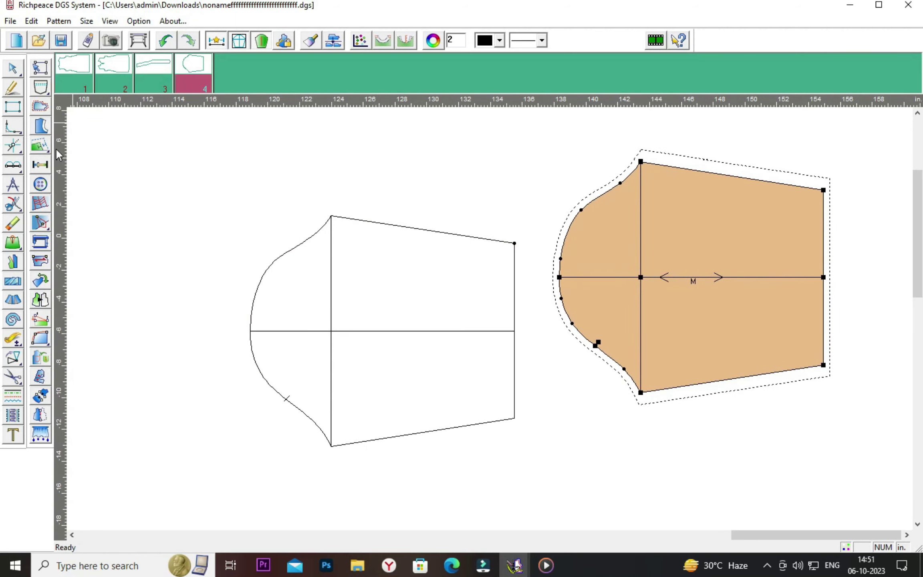
{"action": "left_click", "coordinate": [40, 147]}
{"action": "left_click", "coordinate": [596, 345]}
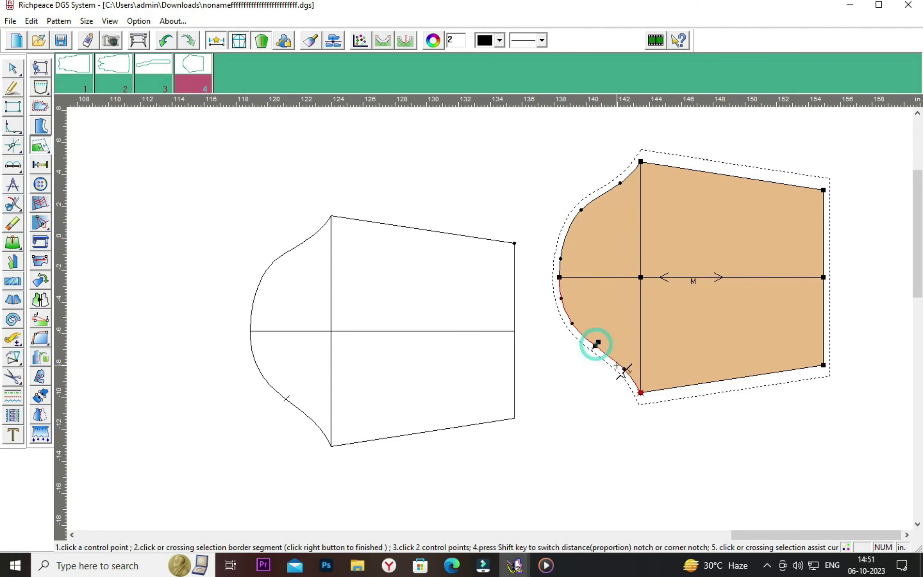
{"action": "right_click", "coordinate": [597, 345]}
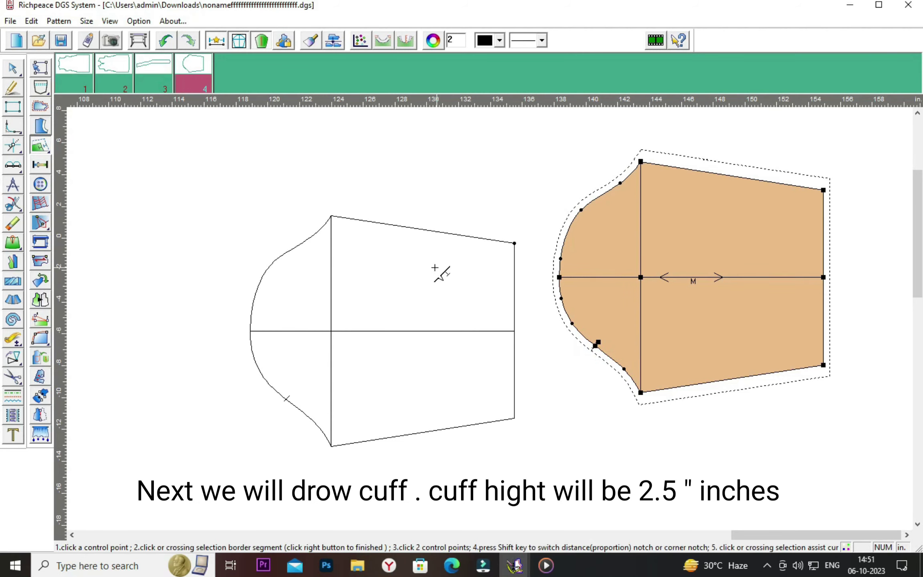
Mark a point 2.5 inches along the top sleeve line
{"action": "left_click", "coordinate": [13, 87]}
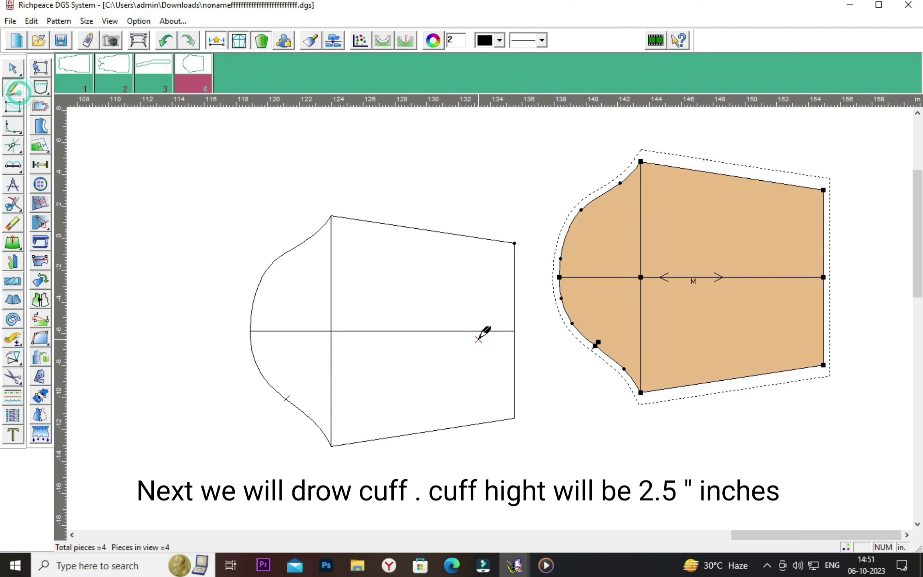
{"action": "scroll", "coordinate": [497, 331], "scroll_direction": "up", "scroll_amount": 1}
{"action": "scroll", "coordinate": [497, 331], "scroll_direction": "up", "scroll_amount": 1}
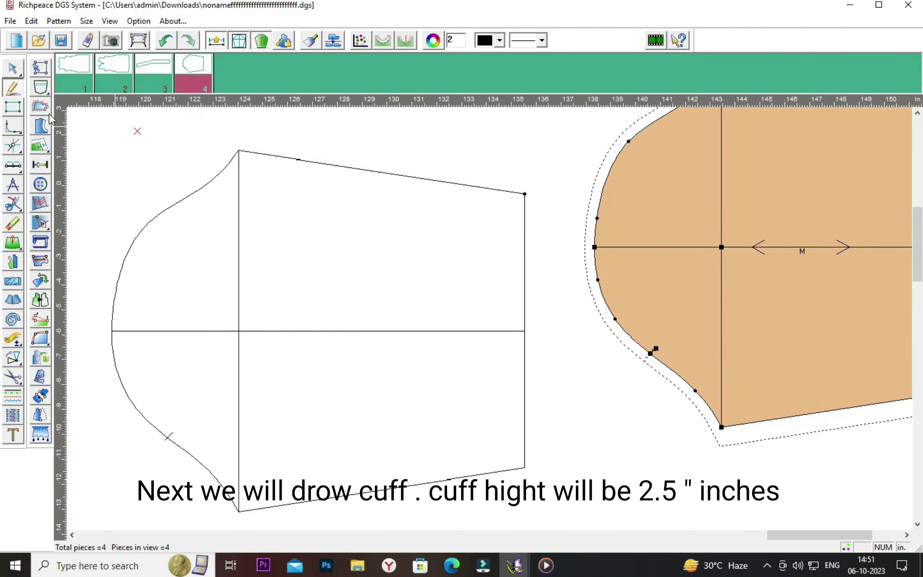
{"action": "left_click", "coordinate": [14, 168]}
{"action": "left_click", "coordinate": [32, 167]}
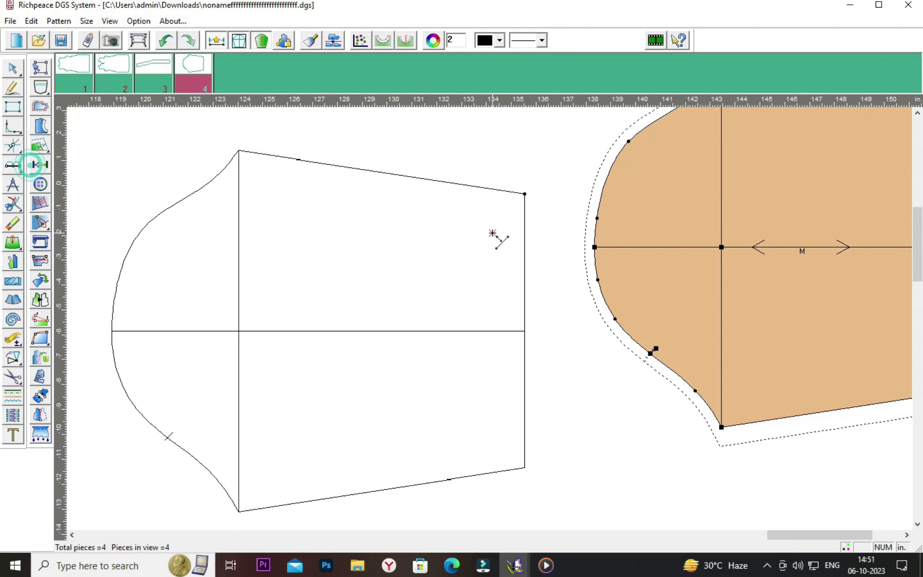
{"action": "left_click", "coordinate": [518, 194]}
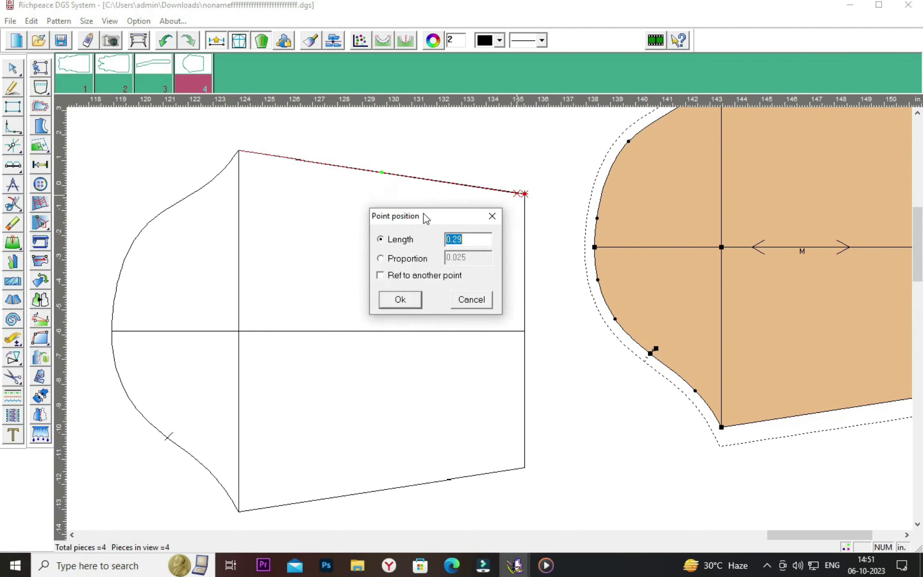
{"action": "left_click_drag", "start_coordinate": [423, 215], "coordinate": [318, 201]}
{"action": "left_click", "coordinate": [368, 222]}
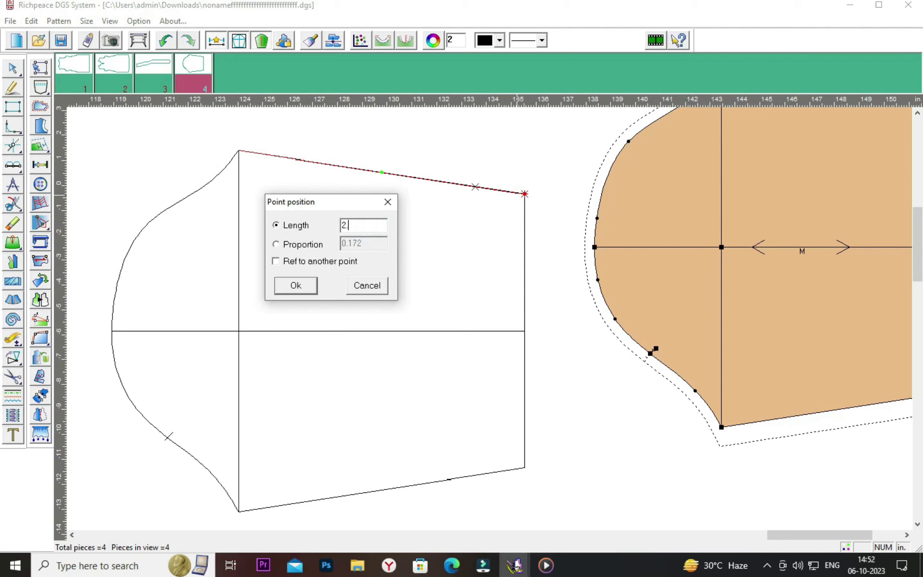
{"action": "left_click", "coordinate": [283, 287]}
Draw a vertical cuff line from that point down to the bottom edge
{"action": "right_click", "coordinate": [466, 237]}
{"action": "left_click", "coordinate": [495, 242]}
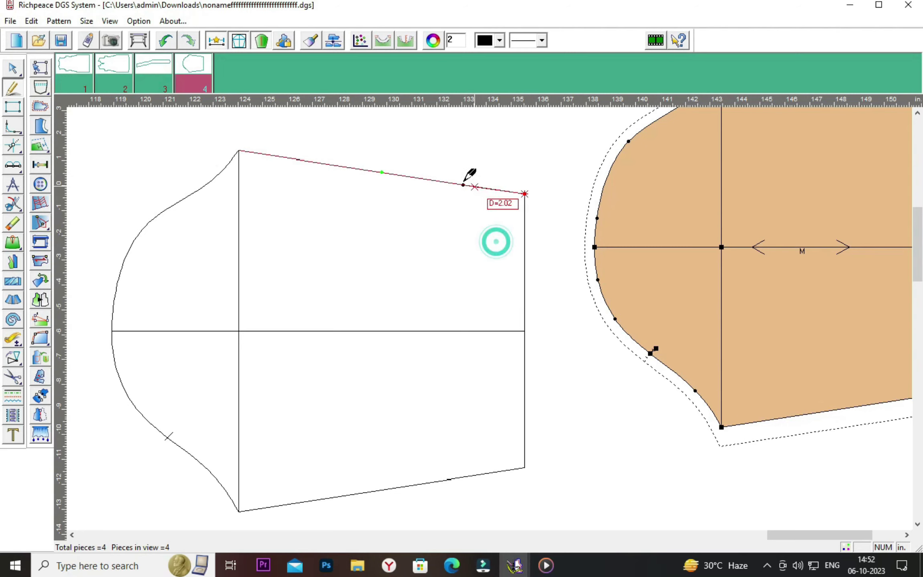
{"action": "left_click", "coordinate": [464, 185]}
{"action": "left_click", "coordinate": [475, 489]}
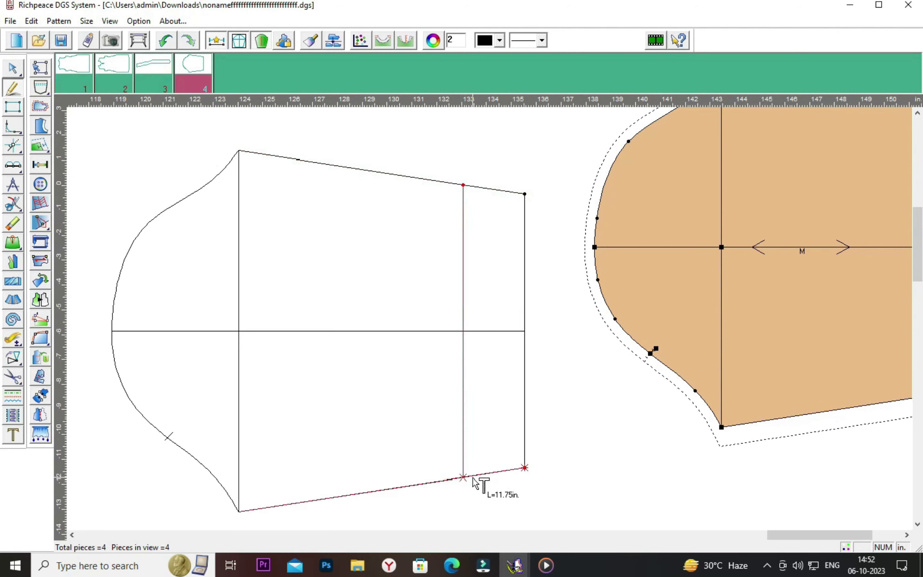
{"action": "right_click", "coordinate": [475, 488]}
Cut the 2.5-inch wrist strip out as pattern piece 5
{"action": "left_click", "coordinate": [12, 377]}
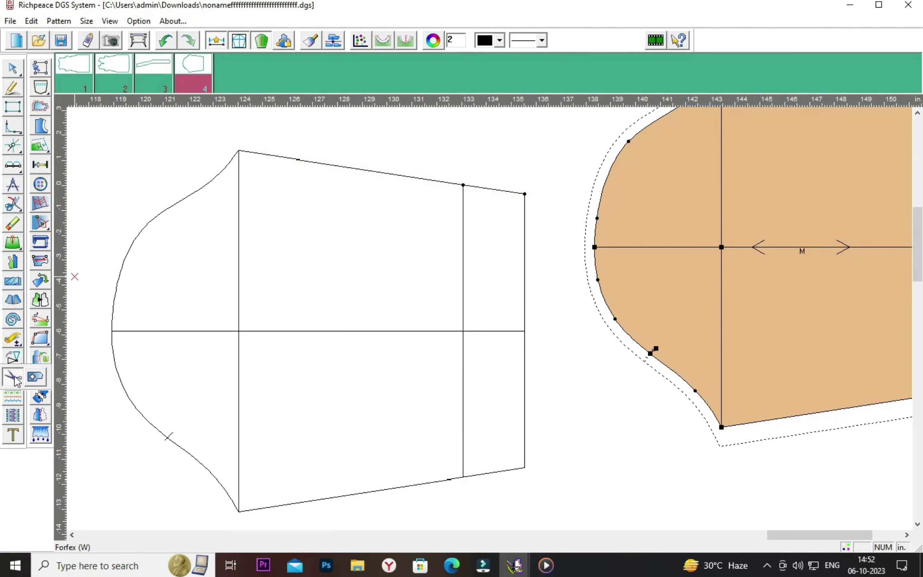
{"action": "left_click", "coordinate": [523, 237]}
{"action": "left_click", "coordinate": [508, 195]}
{"action": "left_click", "coordinate": [464, 238]}
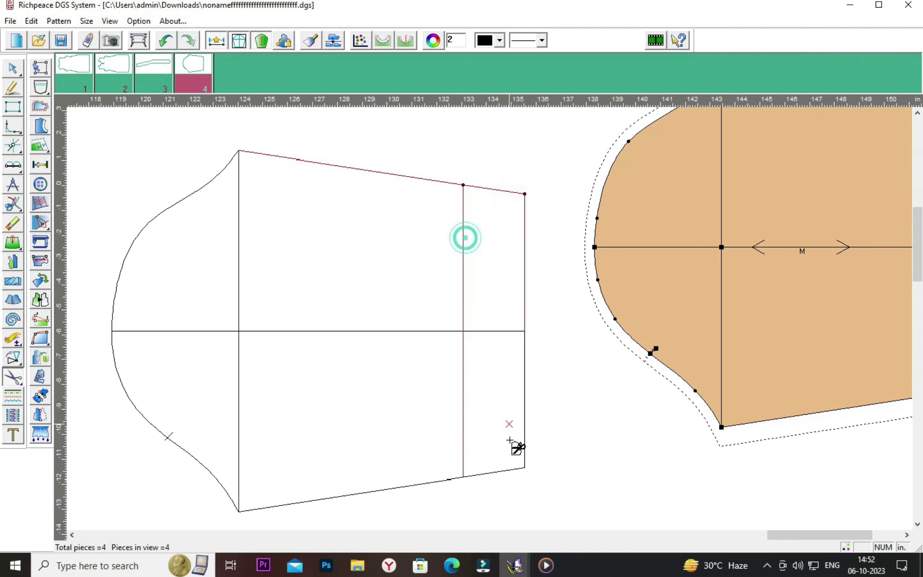
{"action": "left_click", "coordinate": [509, 471]}
{"action": "right_click", "coordinate": [545, 373]}
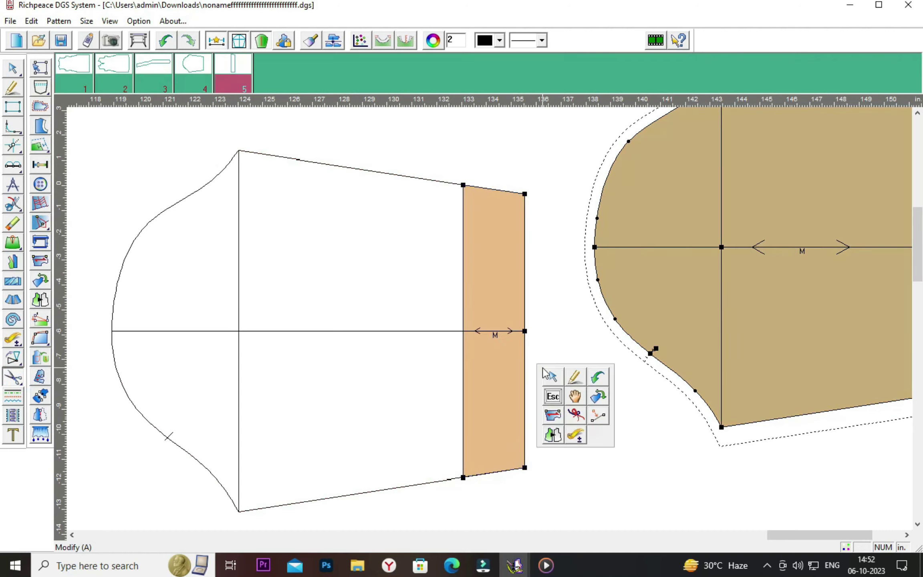
Move the cuff piece beside the sleeve and mirror it across its left edge
{"action": "left_click", "coordinate": [575, 397]}
{"action": "left_click", "coordinate": [453, 289]}
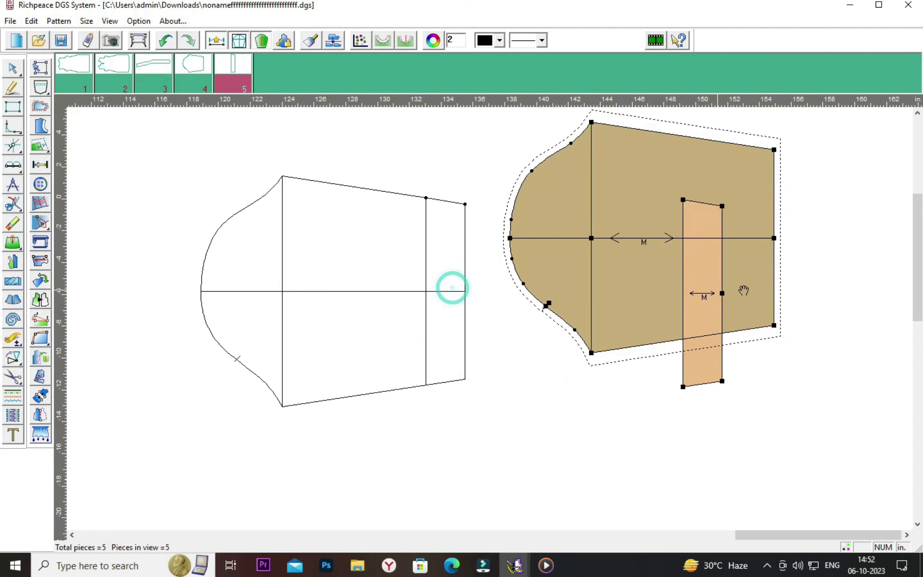
{"action": "left_click", "coordinate": [830, 272]}
{"action": "left_click", "coordinate": [489, 316]}
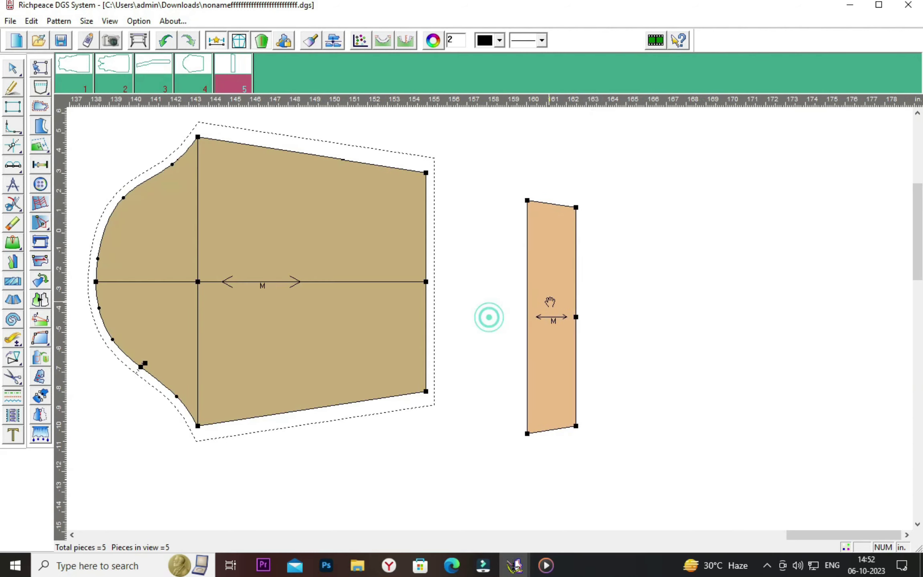
{"action": "left_click_drag", "start_coordinate": [551, 304], "coordinate": [576, 303]}
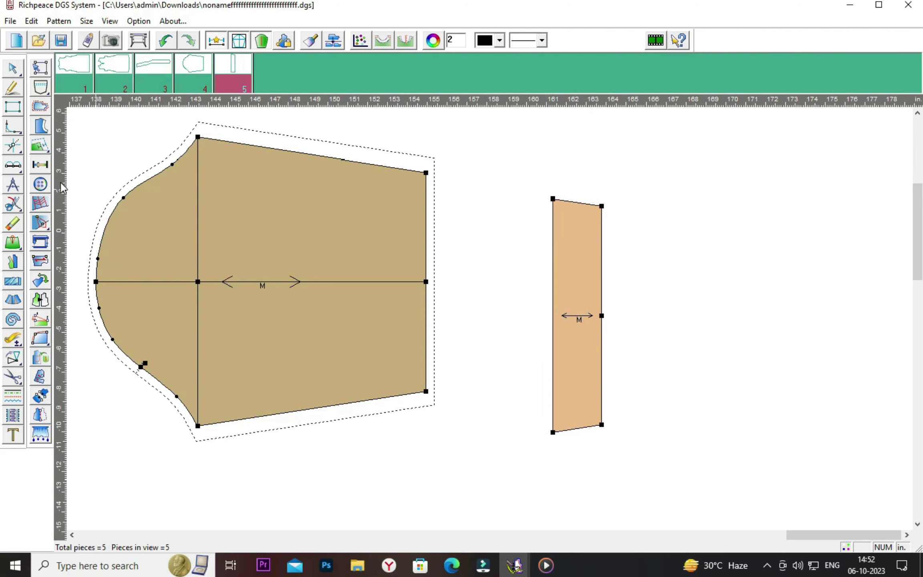
{"action": "left_click", "coordinate": [40, 415]}
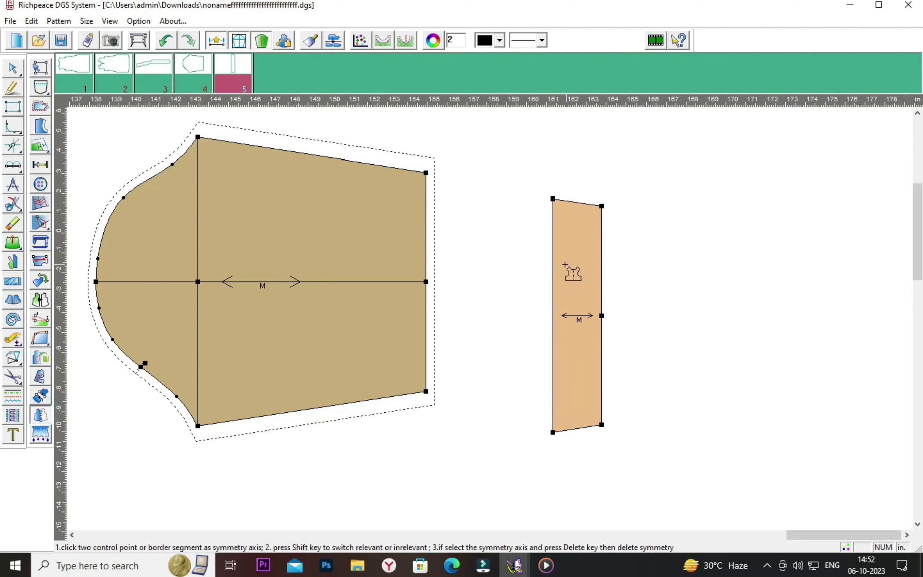
{"action": "left_click", "coordinate": [552, 265]}
{"action": "mouse_move", "coordinate": [41, 126]}
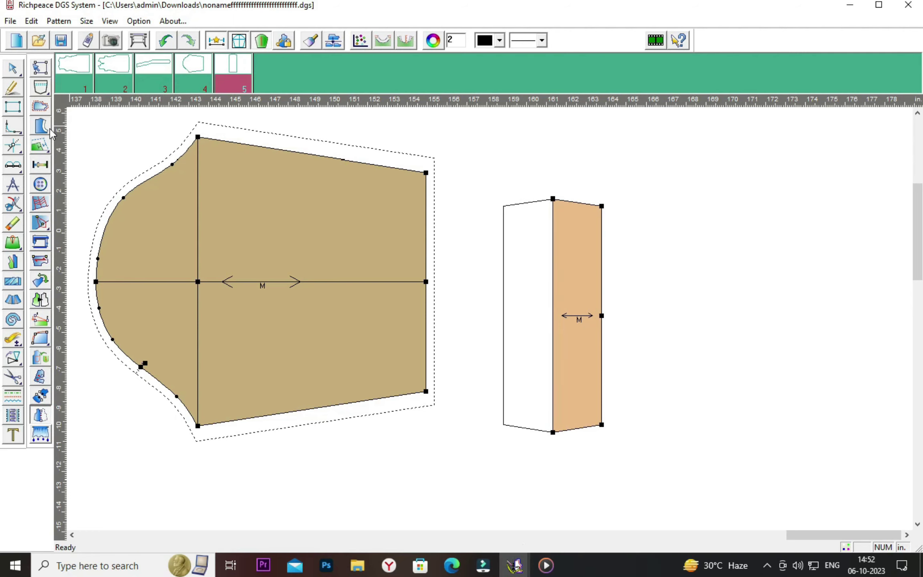
Add a seam allowance around the mirrored cuff piece 5
{"action": "left_click", "coordinate": [40, 144]}
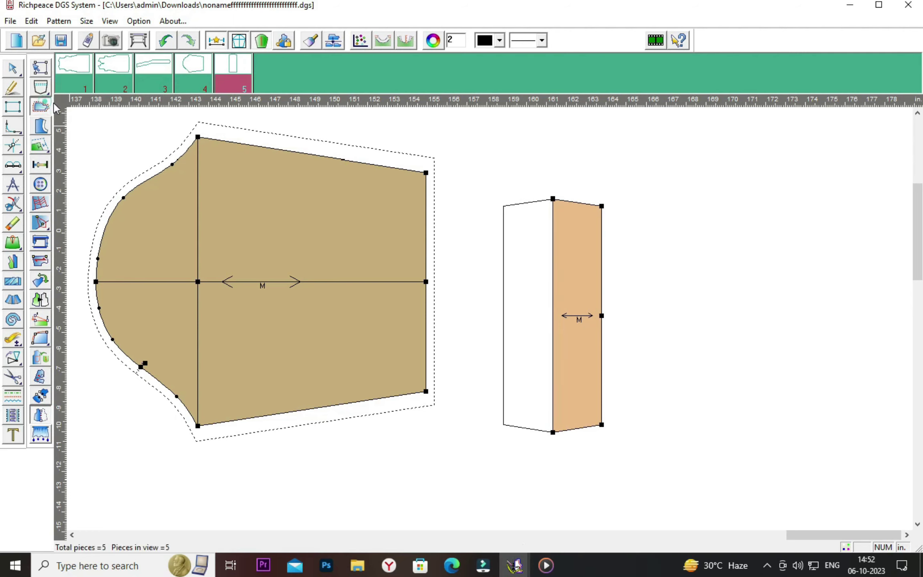
{"action": "left_click", "coordinate": [605, 206]}
{"action": "left_click_drag", "start_coordinate": [484, 232], "coordinate": [804, 186]}
{"action": "left_click", "coordinate": [800, 211]}
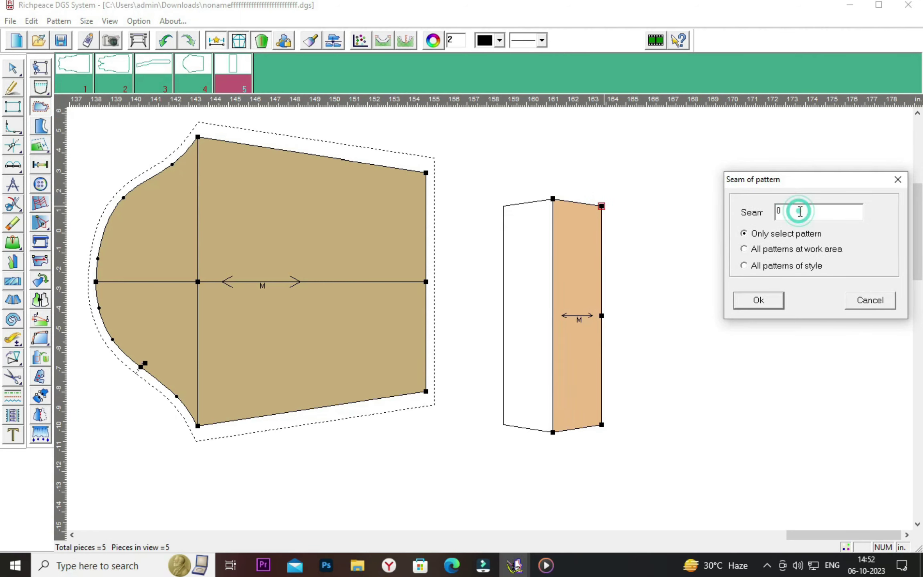
{"action": "key", "text": "BackSpace"}
{"action": "type", "text": "4"}
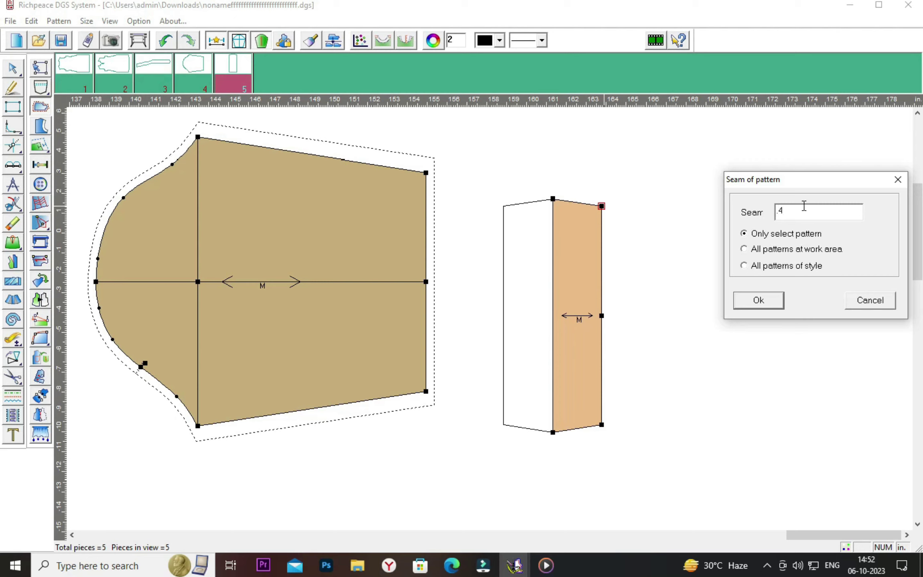
{"action": "left_click", "coordinate": [759, 301]}
{"action": "right_click", "coordinate": [758, 300]}
{"action": "left_click", "coordinate": [748, 284]}
{"action": "mouse_move", "coordinate": [571, 261]}
{"action": "left_mouse_down"}
{"action": "mouse_move", "coordinate": [397, 228]}
{"action": "mouse_move", "coordinate": [594, 231]}
{"action": "left_mouse_up"}
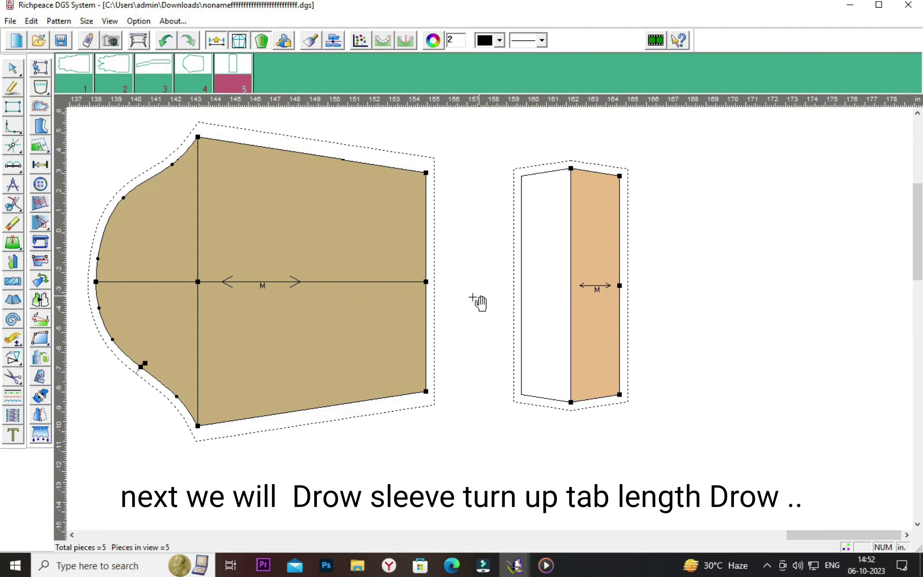
{"action": "left_click", "coordinate": [13, 86]}
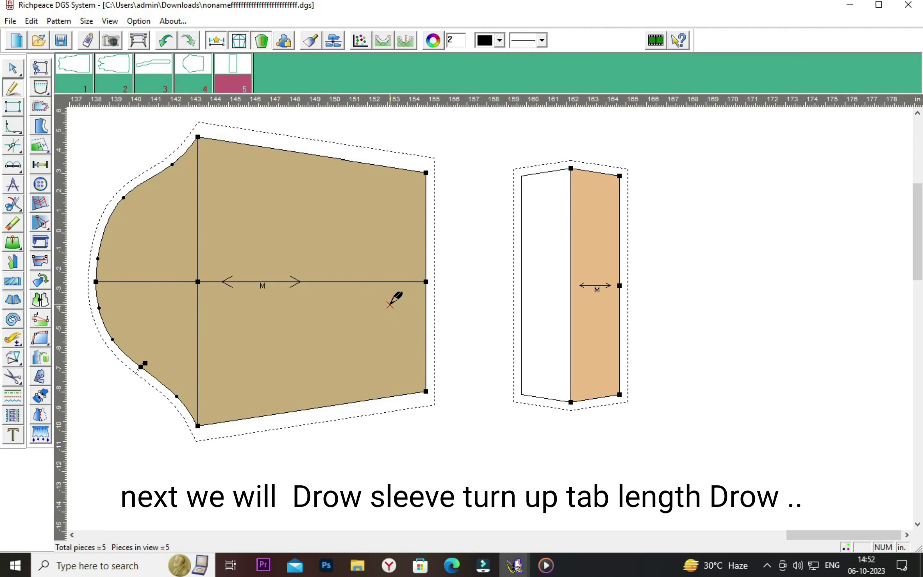
Set a starting point offset from the sleeve's right-edge centre point
{"action": "scroll", "coordinate": [391, 304], "scroll_direction": "up", "scroll_amount": 2}
{"action": "scroll", "coordinate": [493, 318], "scroll_direction": "down", "scroll_amount": 1}
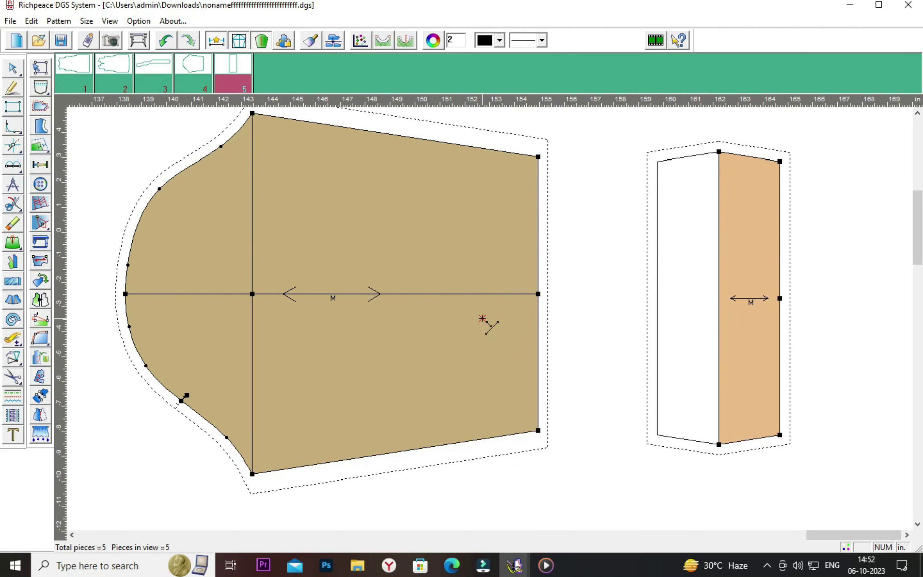
{"action": "scroll", "coordinate": [482, 318], "scroll_direction": "up", "scroll_amount": 1}
{"action": "left_click", "coordinate": [552, 288]}
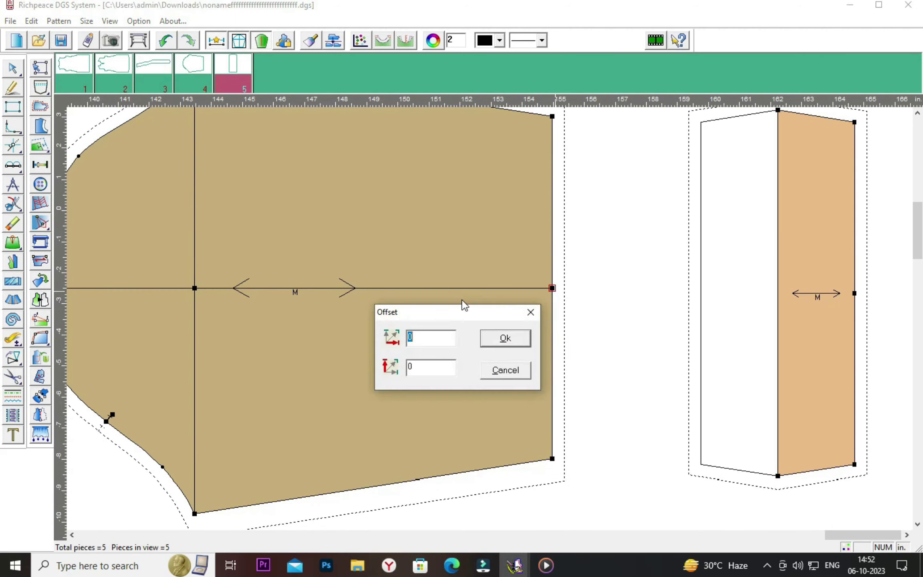
{"action": "left_click_drag", "start_coordinate": [463, 309], "coordinate": [395, 323]}
{"action": "left_click", "coordinate": [359, 379]}
{"action": "key", "text": "BackSpace"}
{"action": "type", "text": "-.18"}
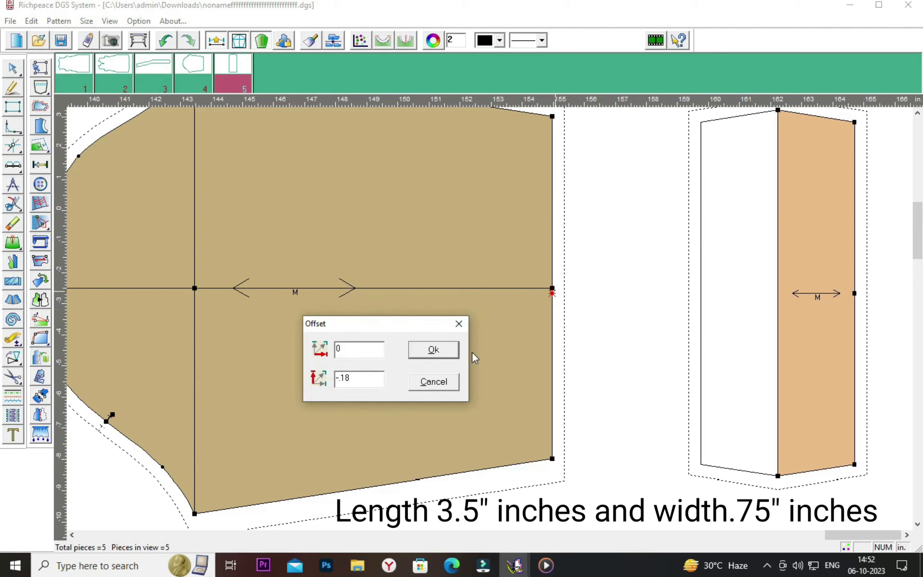
{"action": "left_click", "coordinate": [433, 350]}
Draw a 3.5-inch tab line inward along the centre line
{"action": "right_click", "coordinate": [650, 312]}
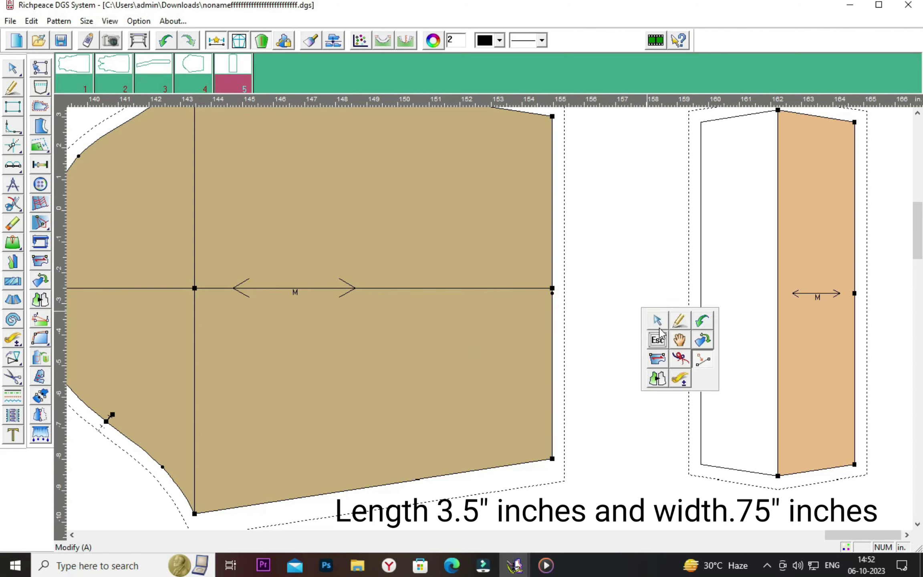
{"action": "left_click", "coordinate": [680, 321]}
{"action": "left_click", "coordinate": [552, 293]}
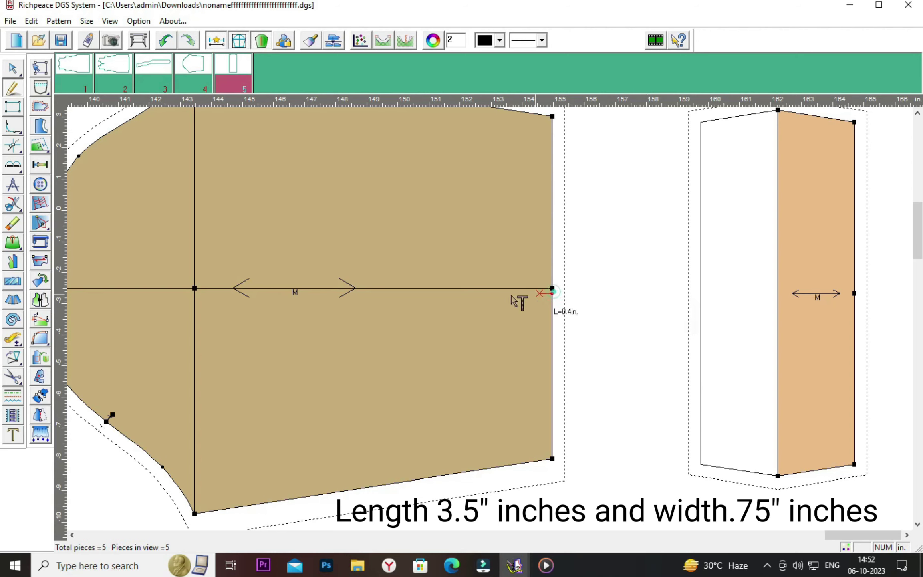
{"action": "left_click", "coordinate": [422, 298]}
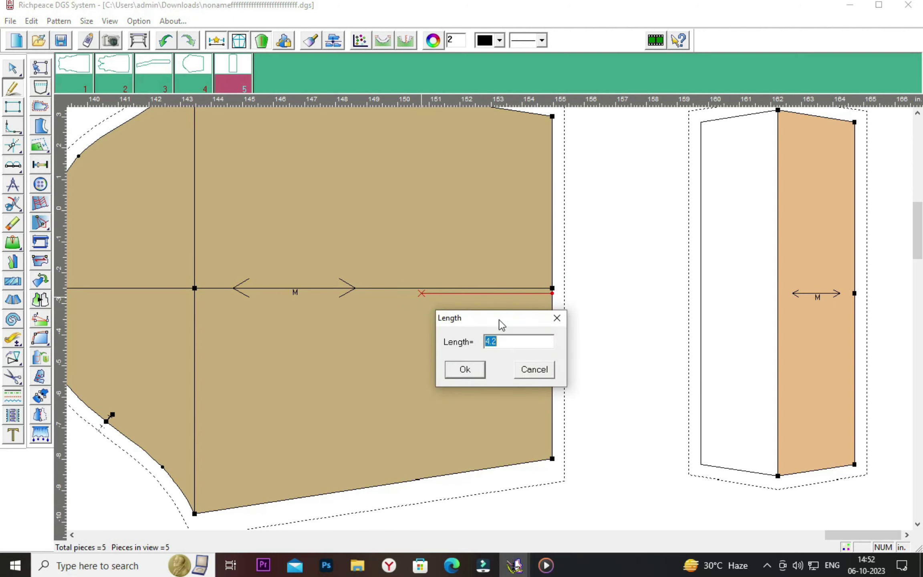
{"action": "left_click_drag", "start_coordinate": [499, 319], "coordinate": [337, 367]}
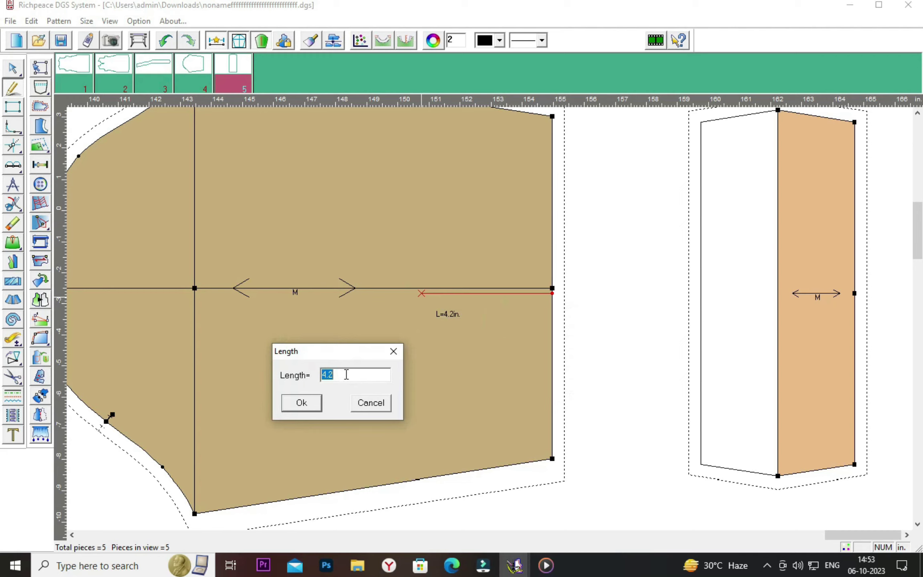
{"action": "type", "text": "4"}
{"action": "left_click", "coordinate": [302, 402]}
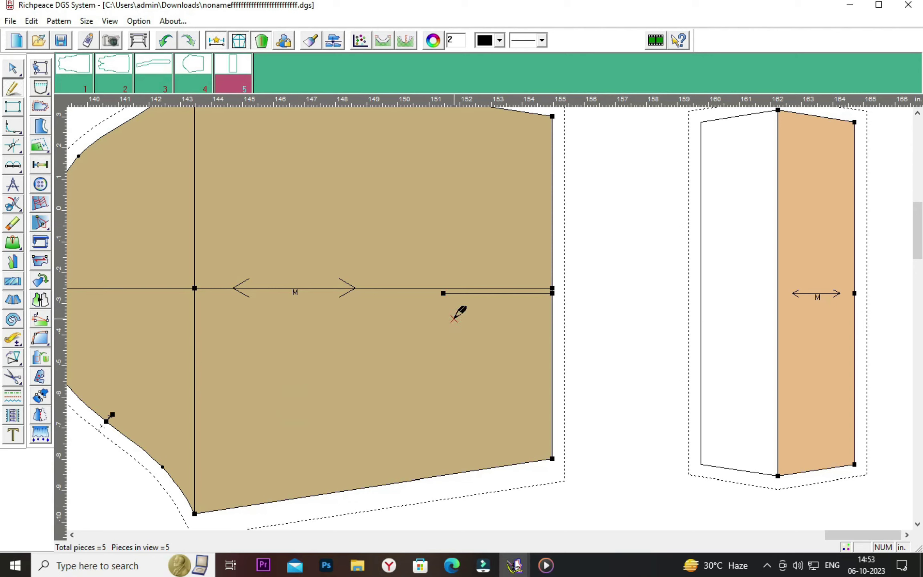
Add a parallel line 0.75 inch below and join the two at the tab's end
{"action": "left_click", "coordinate": [492, 324]}
{"action": "mouse_move", "coordinate": [557, 190]}
{"action": "left_mouse_down"}
{"action": "mouse_move", "coordinate": [129, 355]}
{"action": "mouse_move", "coordinate": [331, 307]}
{"action": "left_mouse_up"}
{"action": "type", "text": "0.08"}
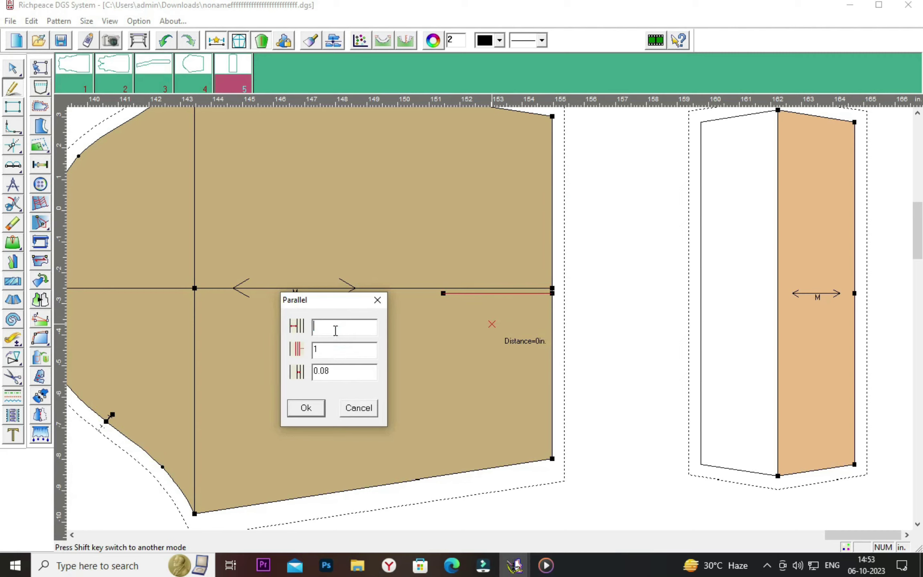
{"action": "type", "text": "3.5"}
{"action": "key", "text": "BackSpace"}
{"action": "key", "text": "BackSpace"}
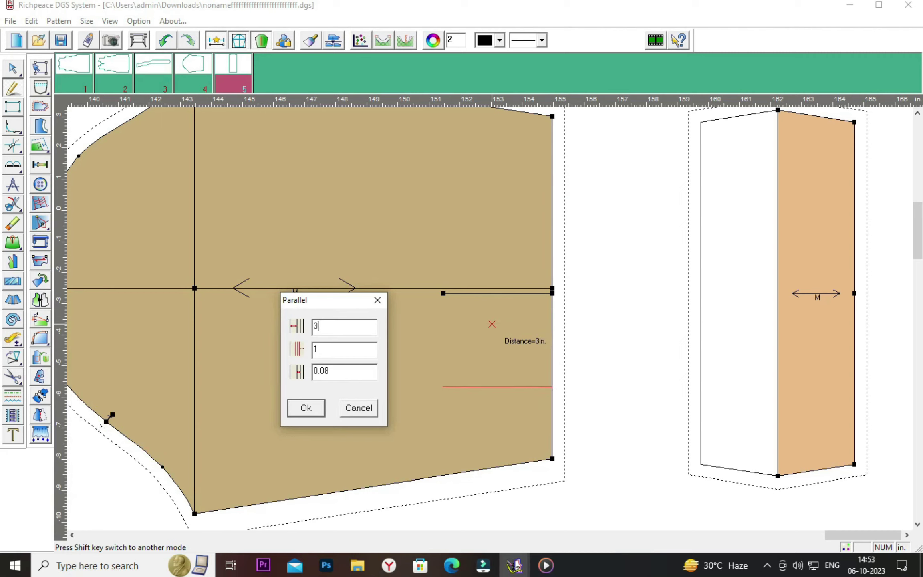
{"action": "key", "text": "BackSpace"}
{"action": "type", "text": "75"}
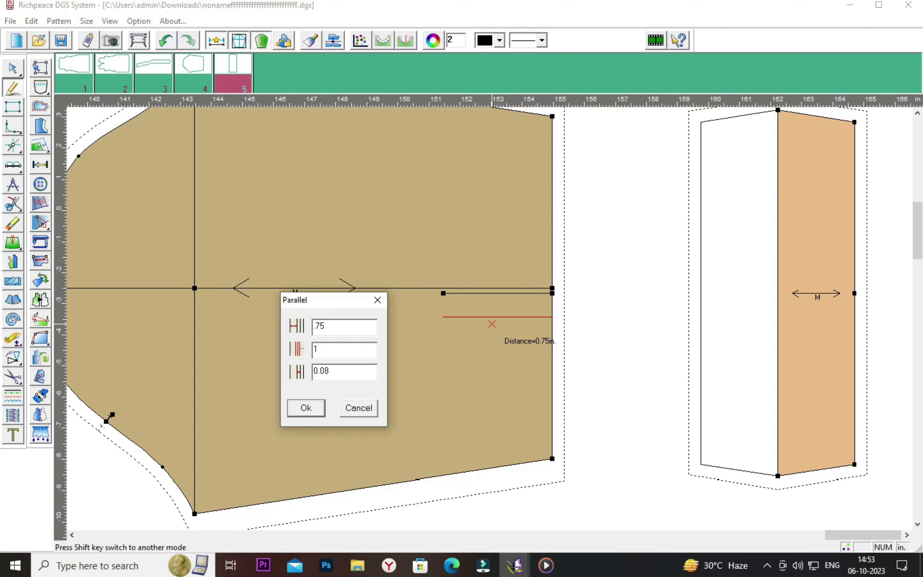
{"action": "left_click", "coordinate": [315, 409]}
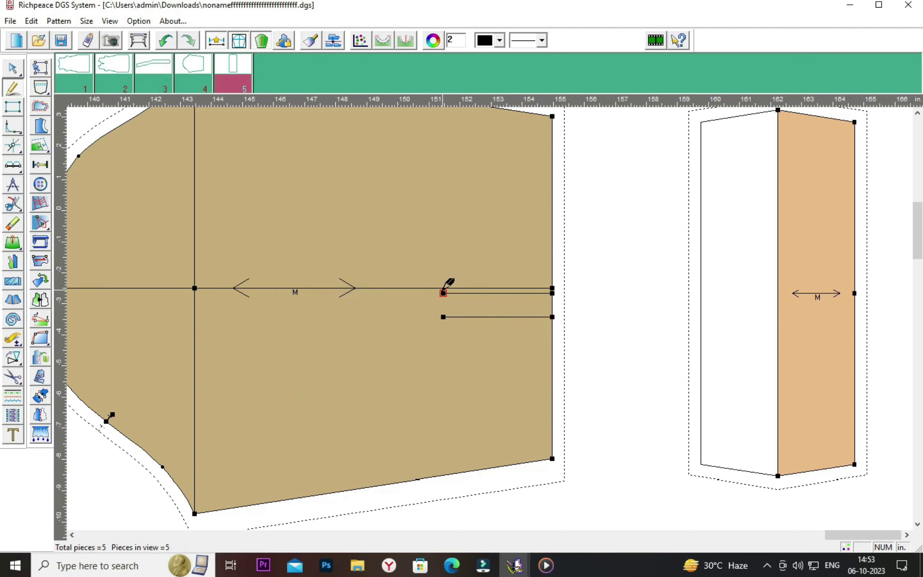
{"action": "left_click", "coordinate": [443, 293]}
{"action": "right_click", "coordinate": [443, 316]}
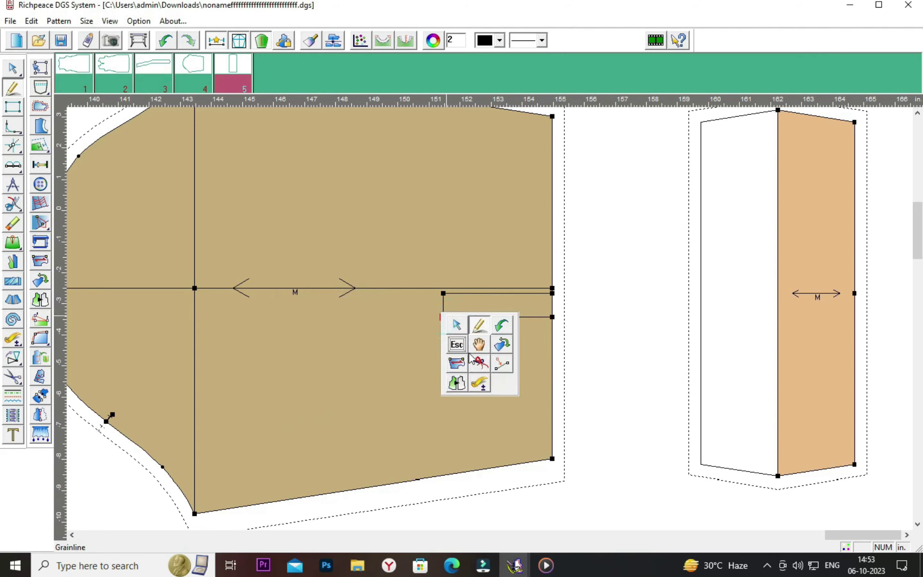
{"action": "left_click", "coordinate": [479, 343]}
Mark the midpoint of the tab's left end plus matching points on its top and bottom edges
{"action": "scroll", "coordinate": [465, 317], "scroll_direction": "up", "scroll_amount": 3}
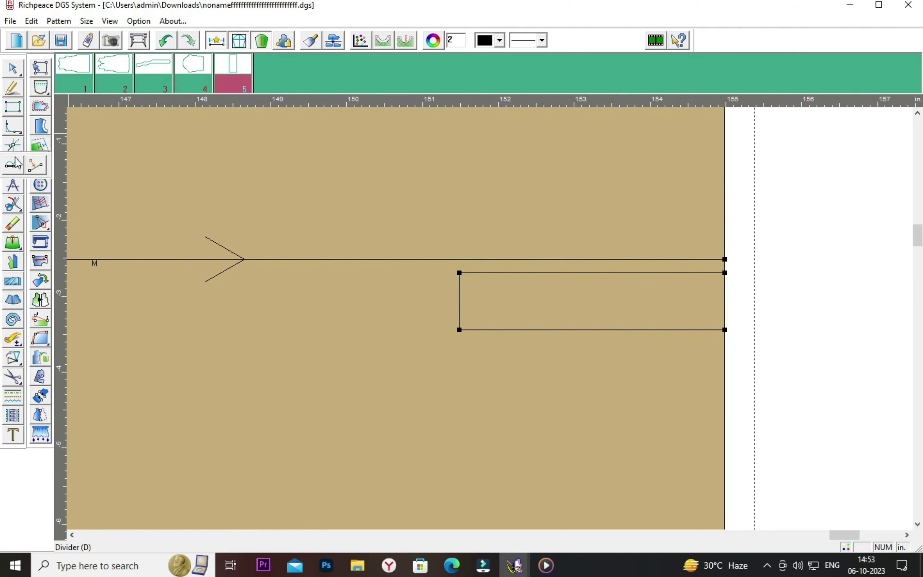
{"action": "left_click", "coordinate": [37, 168]}
{"action": "scroll", "coordinate": [497, 305], "scroll_direction": "up", "scroll_amount": 2}
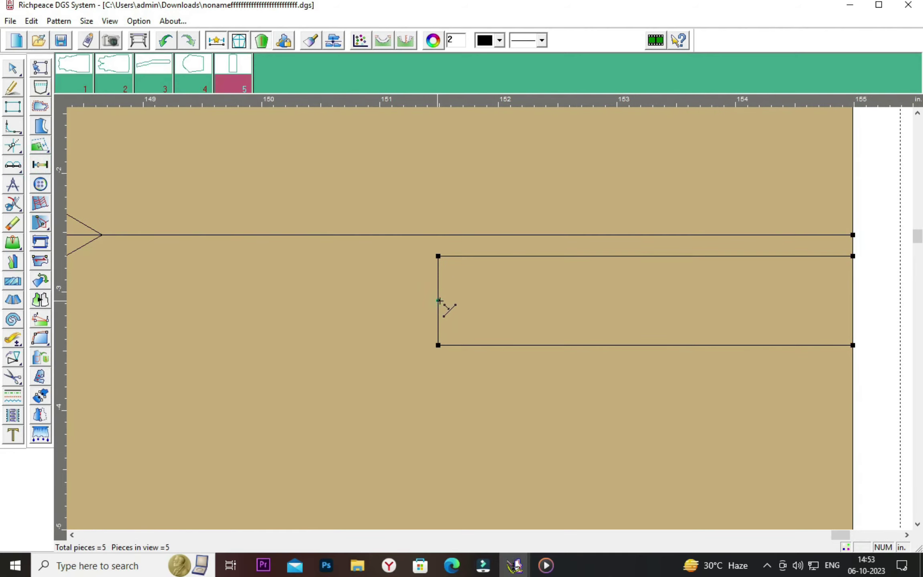
{"action": "left_click", "coordinate": [438, 300]}
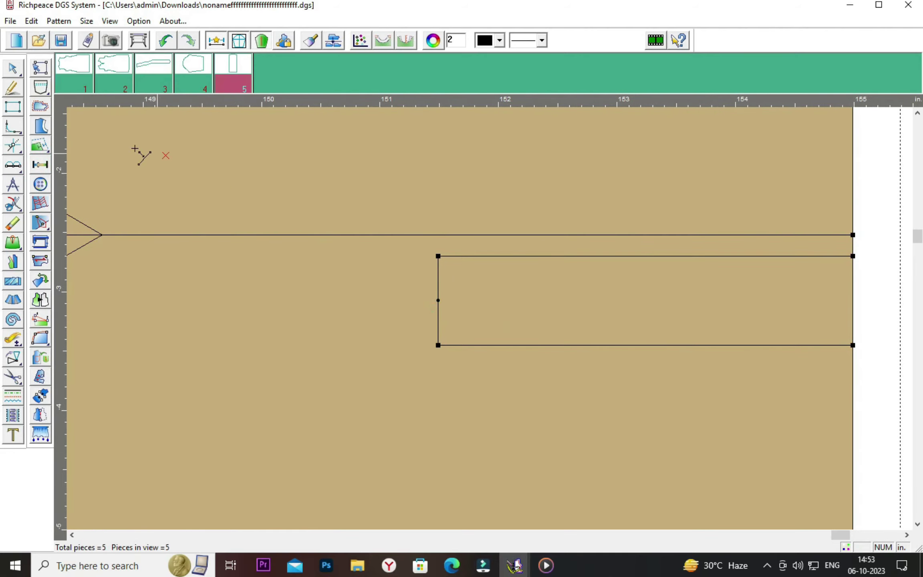
{"action": "left_click", "coordinate": [439, 256]}
{"action": "left_click_drag", "start_coordinate": [527, 287], "coordinate": [295, 282]}
{"action": "key", "text": "BackSpace"}
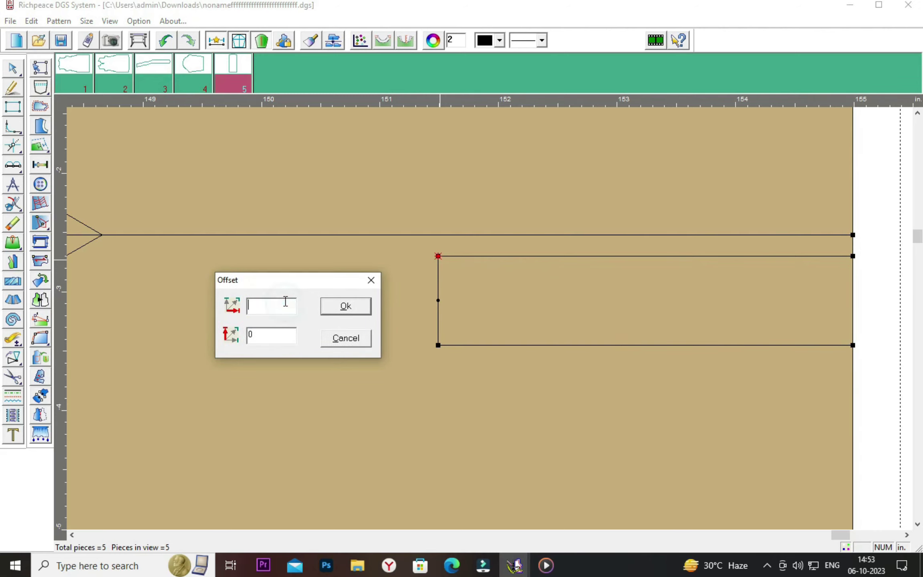
{"action": "left_click", "coordinate": [337, 309]}
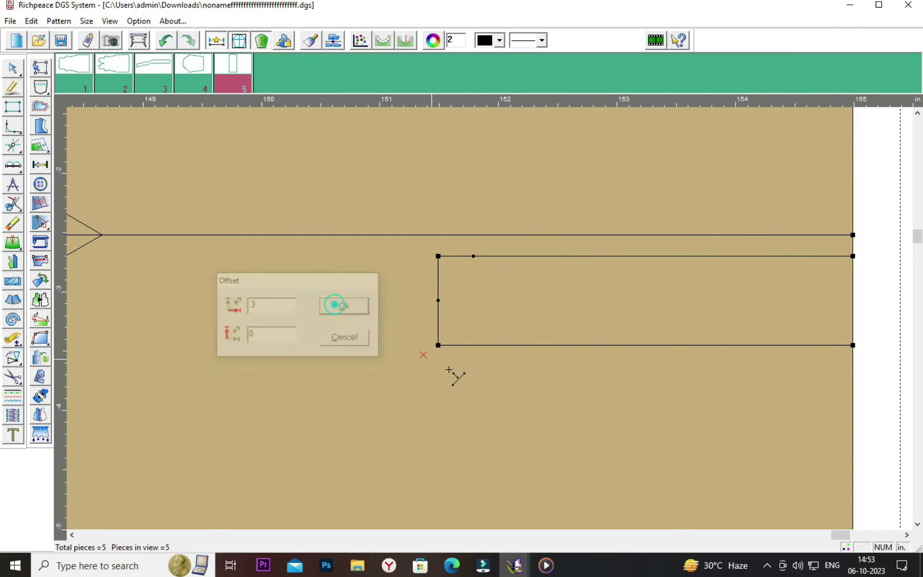
{"action": "left_click", "coordinate": [440, 347]}
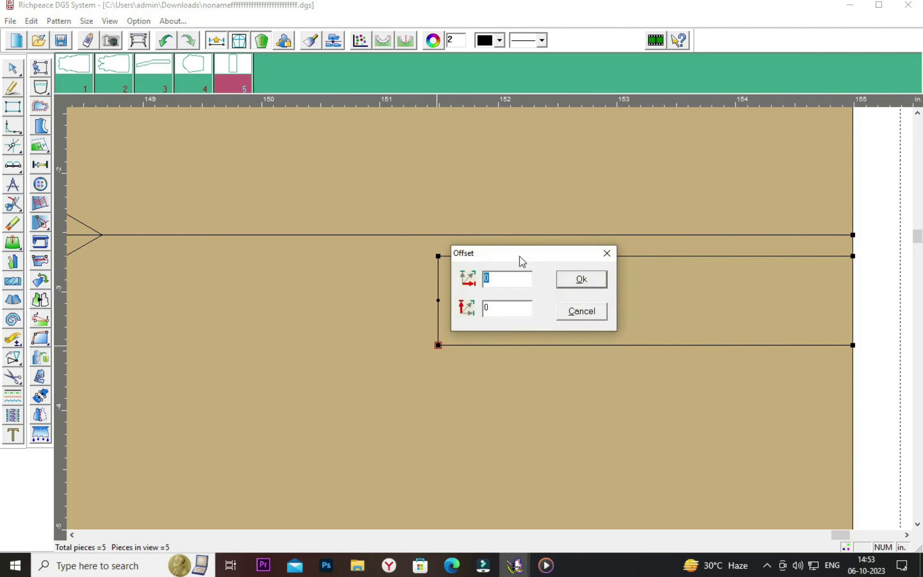
{"action": "mouse_move", "coordinate": [519, 255]}
{"action": "left_mouse_down"}
{"action": "mouse_move", "coordinate": [335, 292]}
{"action": "mouse_move", "coordinate": [329, 302]}
{"action": "left_mouse_up"}
{"action": "left_click", "coordinate": [319, 326]}
{"action": "key", "text": "BackSpace"}
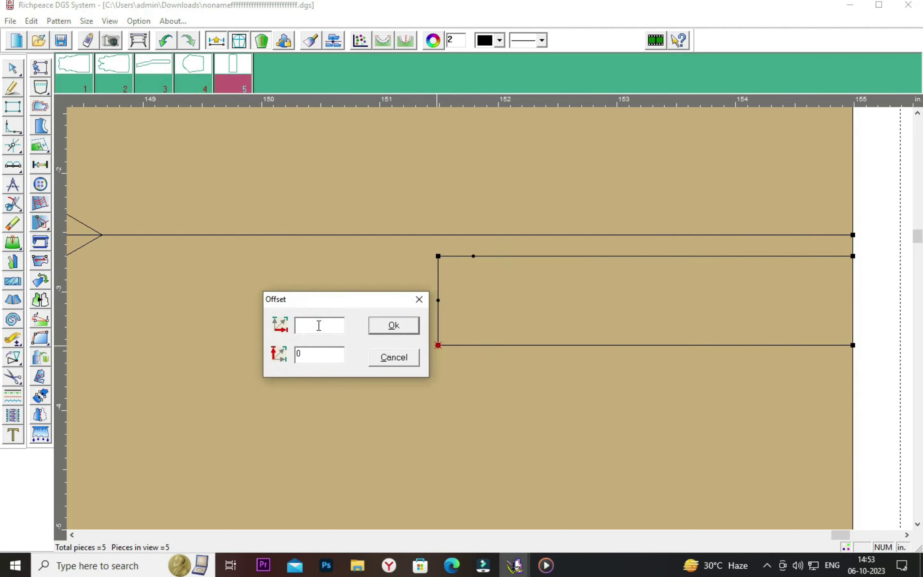
{"action": "type", "text": ".3"}
{"action": "left_click", "coordinate": [394, 328]}
Draw the two slanted lines forming the tab's pointed end through the midpoint
{"action": "right_click", "coordinate": [394, 328]}
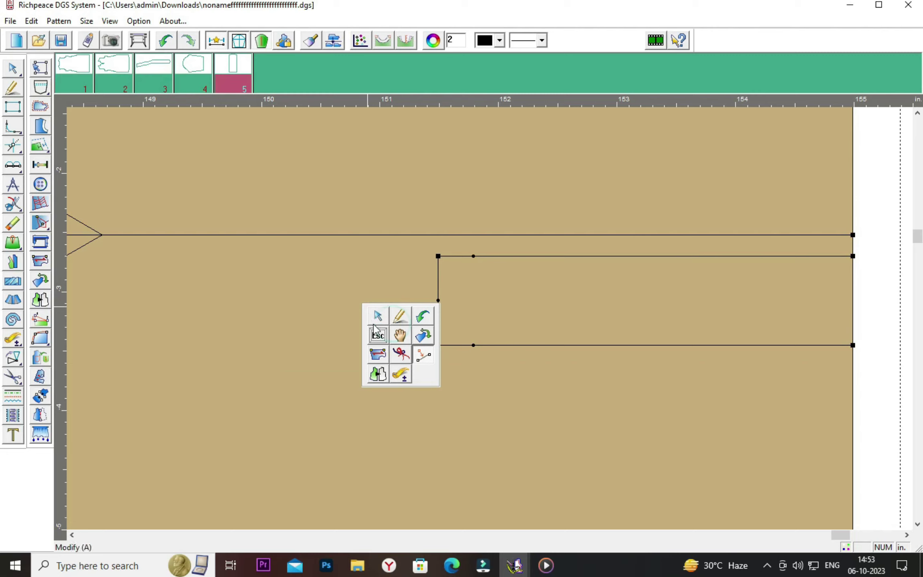
{"action": "left_click", "coordinate": [400, 333]}
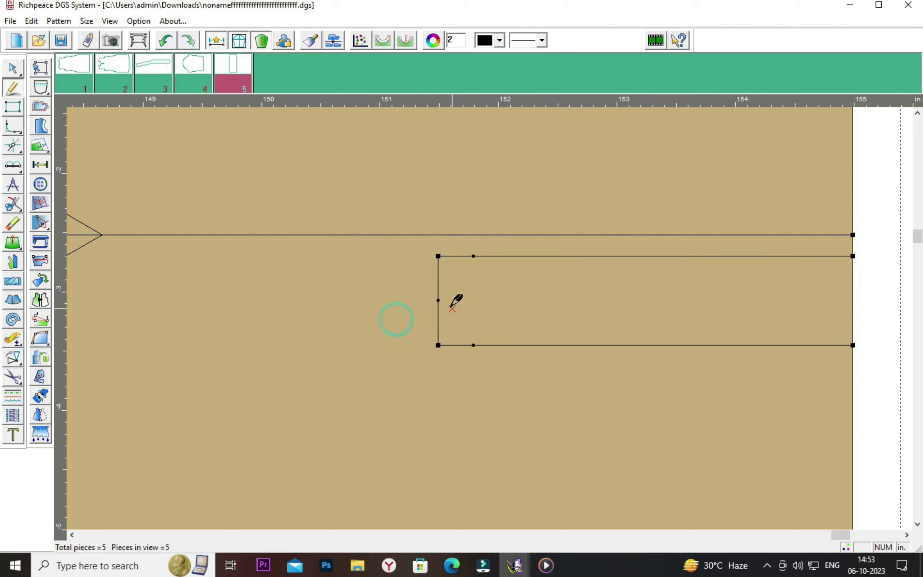
{"action": "left_click", "coordinate": [473, 345]}
{"action": "left_click", "coordinate": [438, 300]}
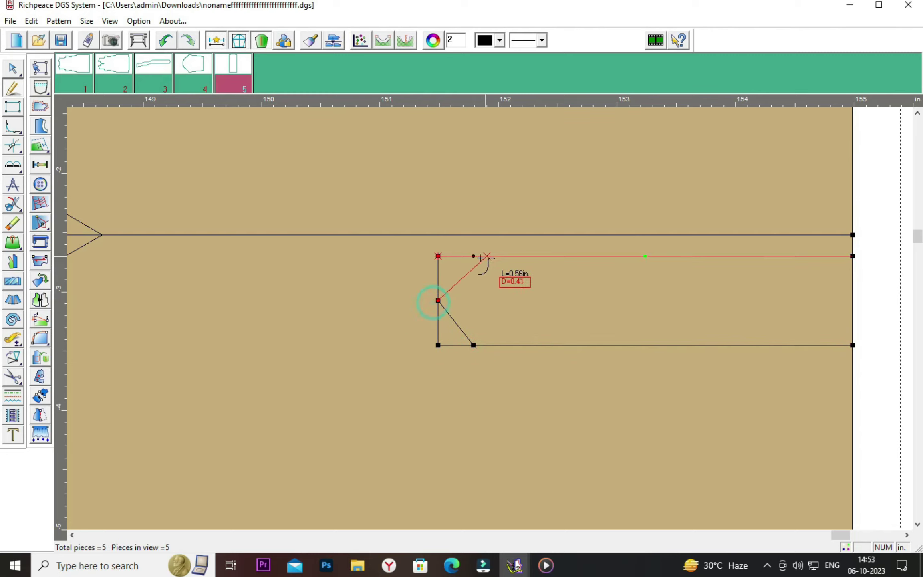
{"action": "left_click", "coordinate": [473, 256]}
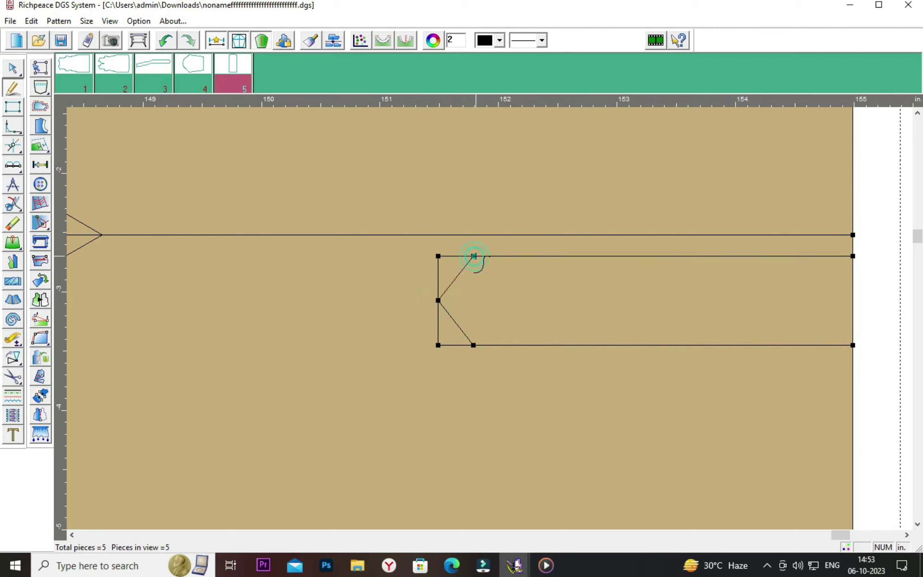
Erase the tab's straight left end and the leftover corner stubs
{"action": "left_click", "coordinate": [12, 224]}
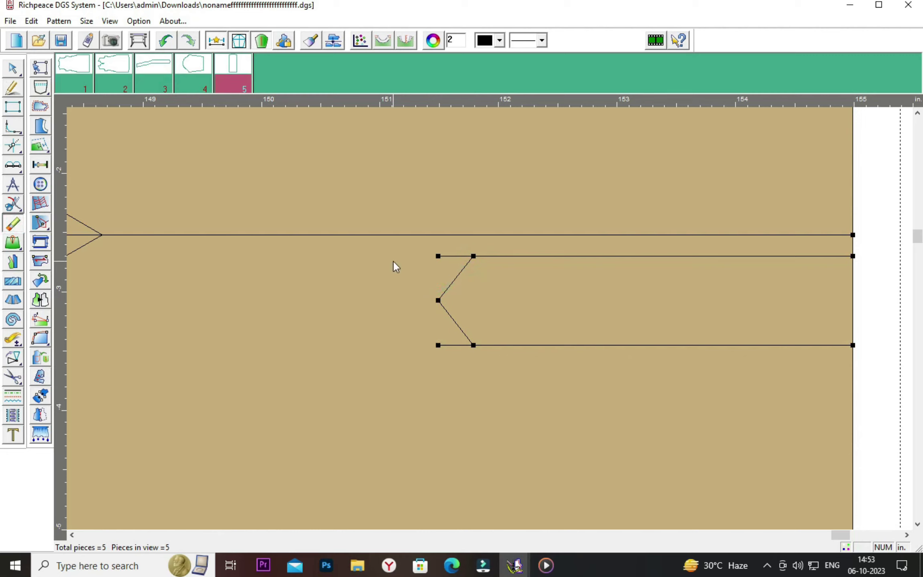
{"action": "right_click", "coordinate": [394, 264]}
{"action": "left_click", "coordinate": [404, 270]}
{"action": "left_click", "coordinate": [438, 255]}
{"action": "left_click", "coordinate": [394, 257]}
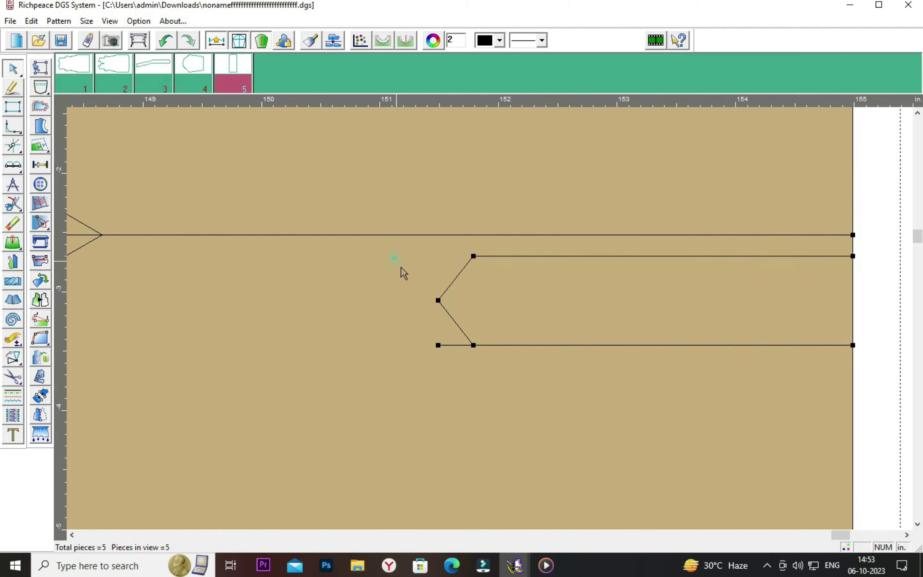
{"action": "left_click", "coordinate": [438, 345]}
{"action": "scroll", "coordinate": [501, 333], "scroll_direction": "down", "scroll_amount": 2}
{"action": "scroll", "coordinate": [501, 332], "scroll_direction": "down", "scroll_amount": 2}
{"action": "scroll", "coordinate": [507, 327], "scroll_direction": "up", "scroll_amount": 1}
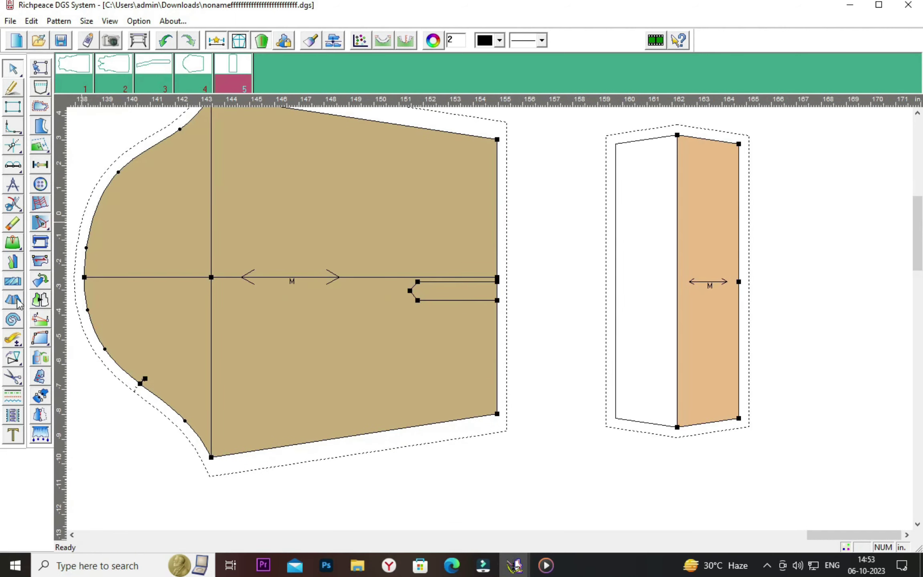
Cut the pointed strip out as piece 6 and move it beside the sleeve
{"action": "left_click", "coordinate": [20, 377]}
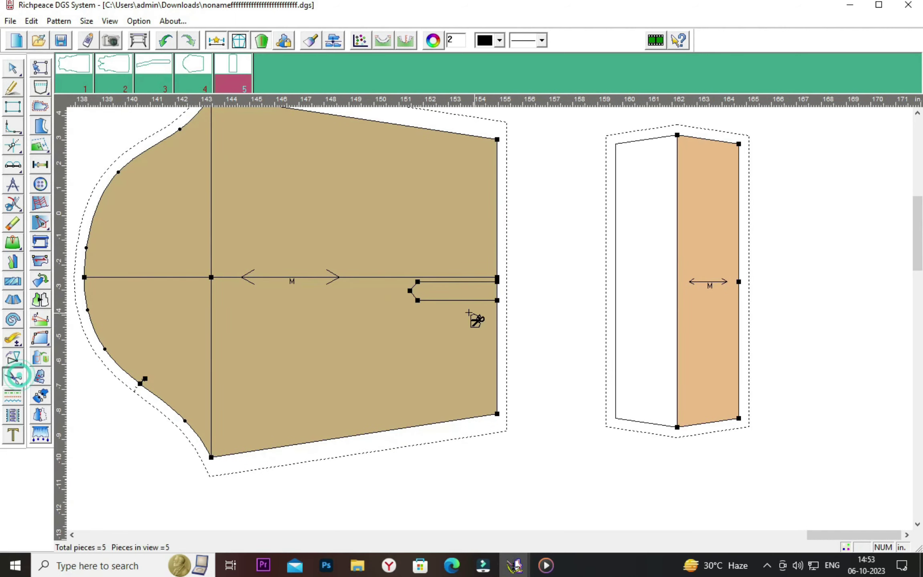
{"action": "left_click", "coordinate": [417, 287]}
{"action": "right_click", "coordinate": [517, 294]}
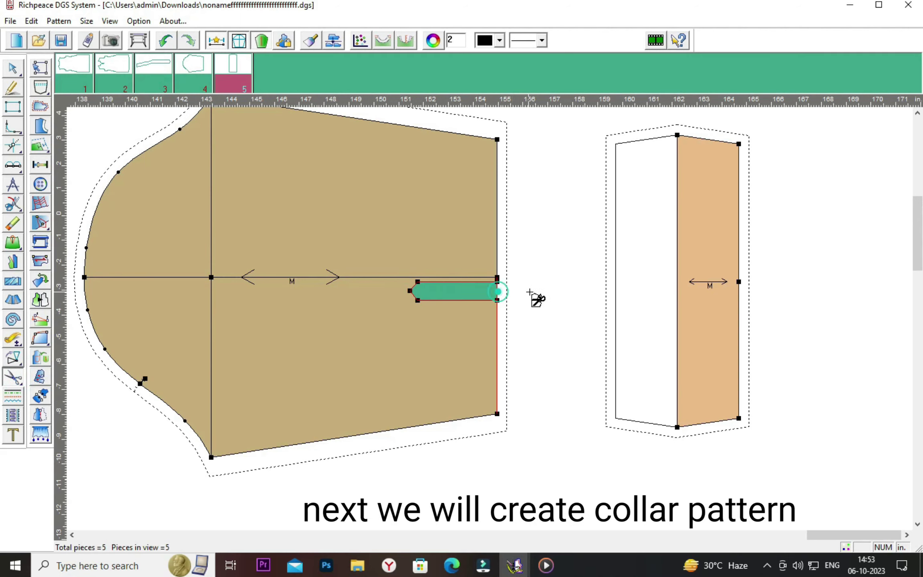
{"action": "left_click", "coordinate": [562, 320]}
{"action": "left_click", "coordinate": [474, 300]}
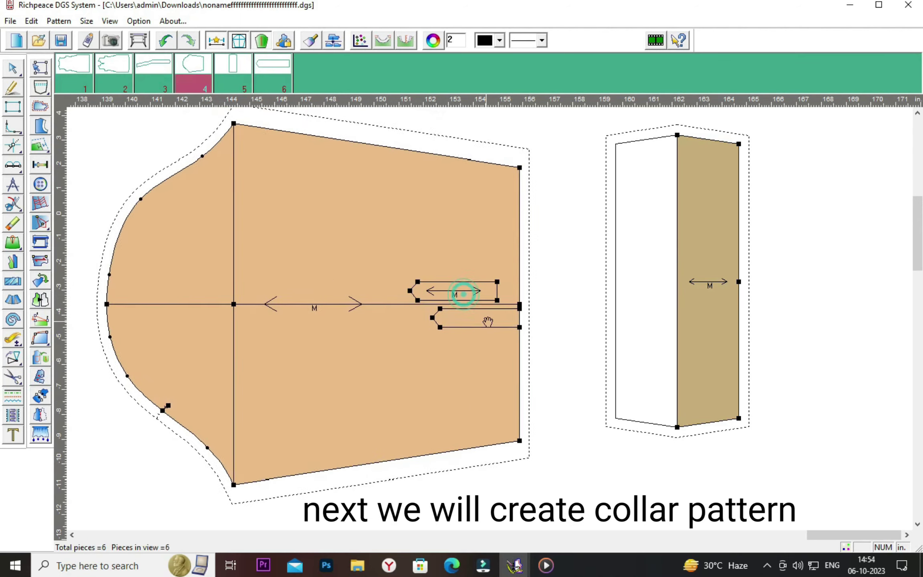
{"action": "left_click", "coordinate": [447, 313]}
{"action": "left_click", "coordinate": [474, 333]}
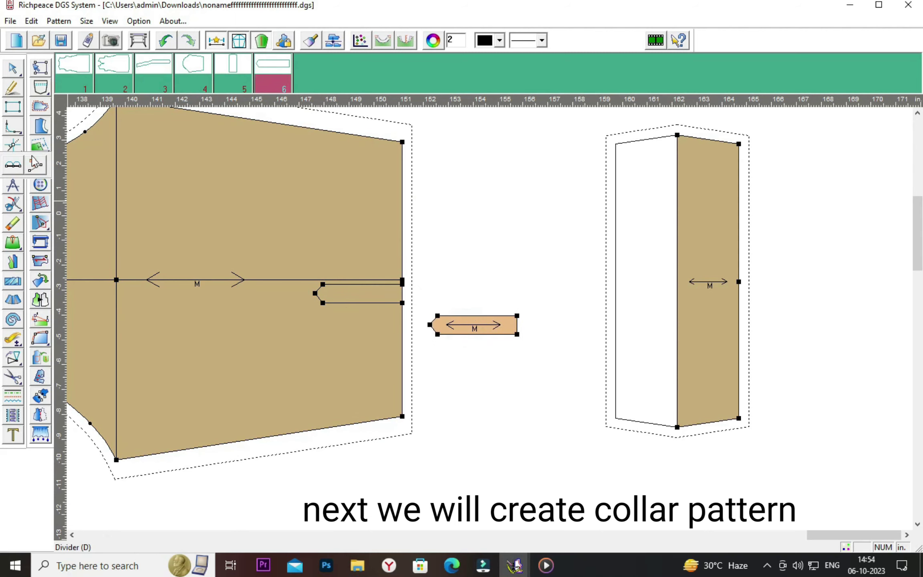
Give only the strip piece a seam allowance, then reposition the strip and sleeve pieces
{"action": "left_click", "coordinate": [40, 107]}
{"action": "scroll", "coordinate": [493, 326], "scroll_direction": "up", "scroll_amount": 2}
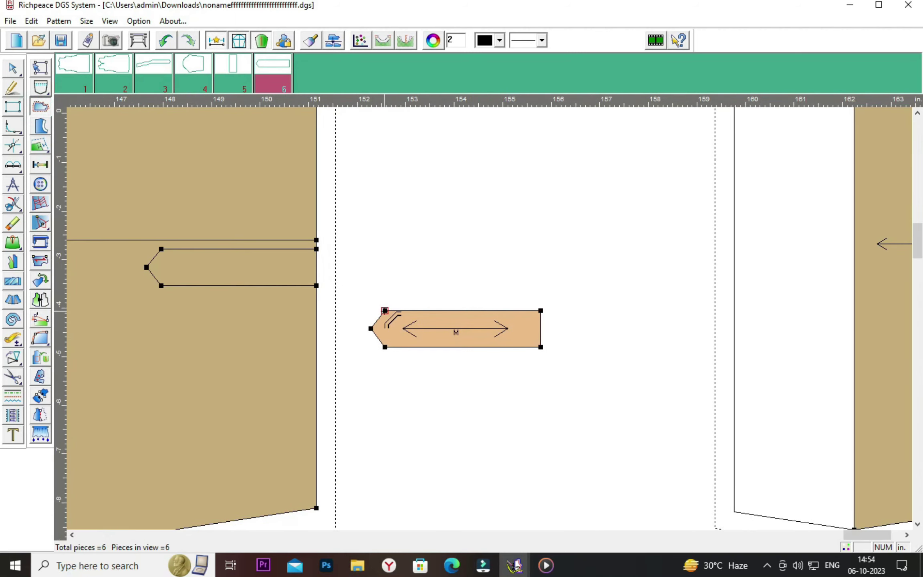
{"action": "left_click", "coordinate": [385, 310]}
{"action": "left_click", "coordinate": [494, 441]}
{"action": "type", "text": "4"}
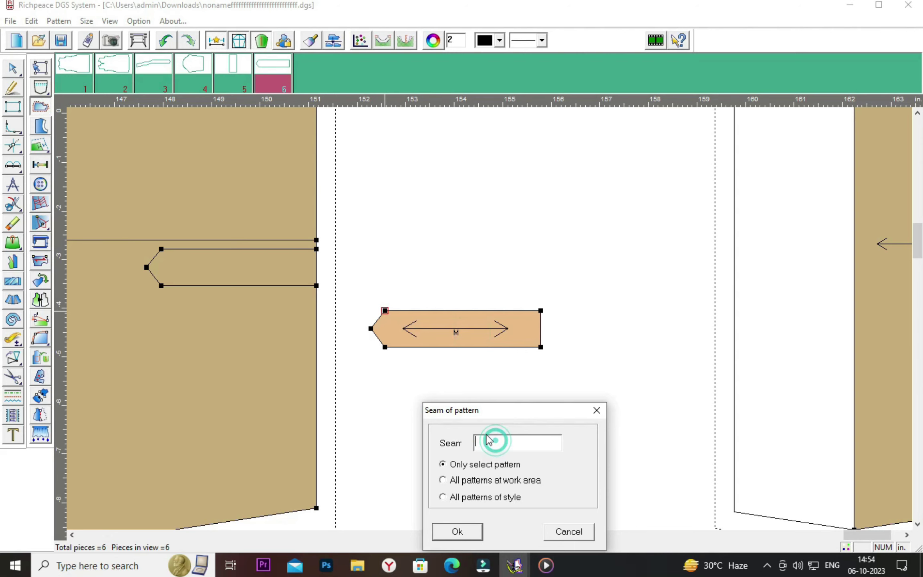
{"action": "left_click", "coordinate": [457, 532]}
{"action": "right_click", "coordinate": [478, 471]}
{"action": "left_click", "coordinate": [490, 474]}
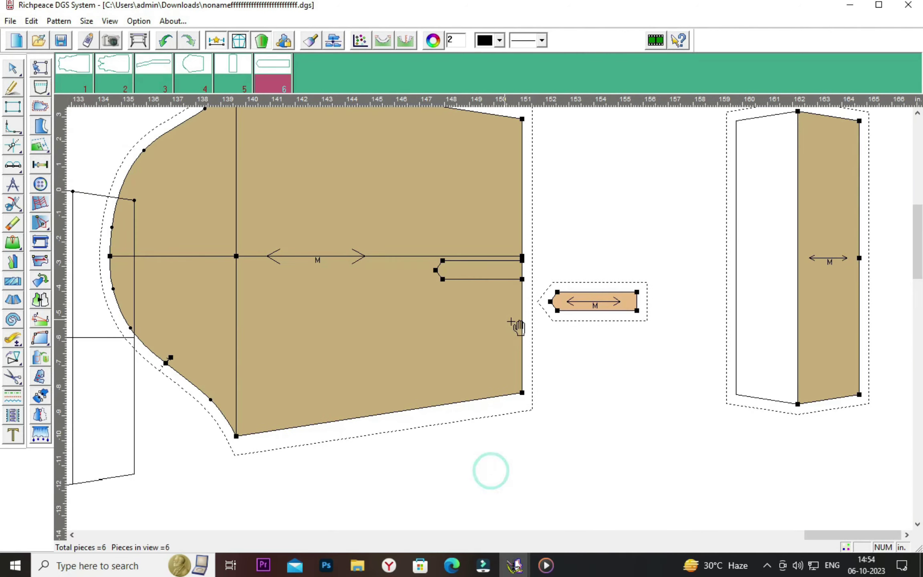
{"action": "left_click", "coordinate": [527, 304]}
{"action": "left_click", "coordinate": [555, 388]}
{"action": "left_click", "coordinate": [445, 272]}
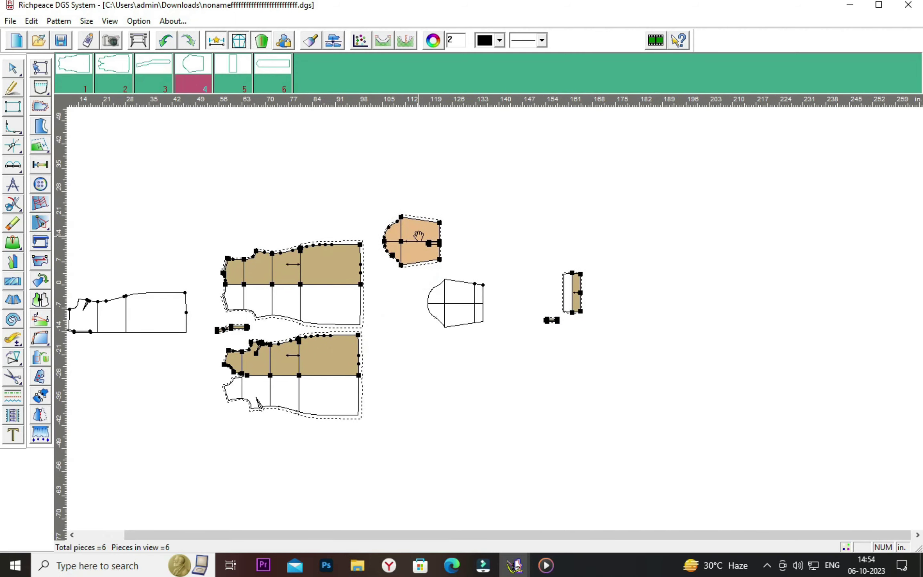
Raise the sleeve piece and delete the spare white sleeve outline
{"action": "left_click", "coordinate": [425, 225]}
{"action": "left_click", "coordinate": [13, 223]}
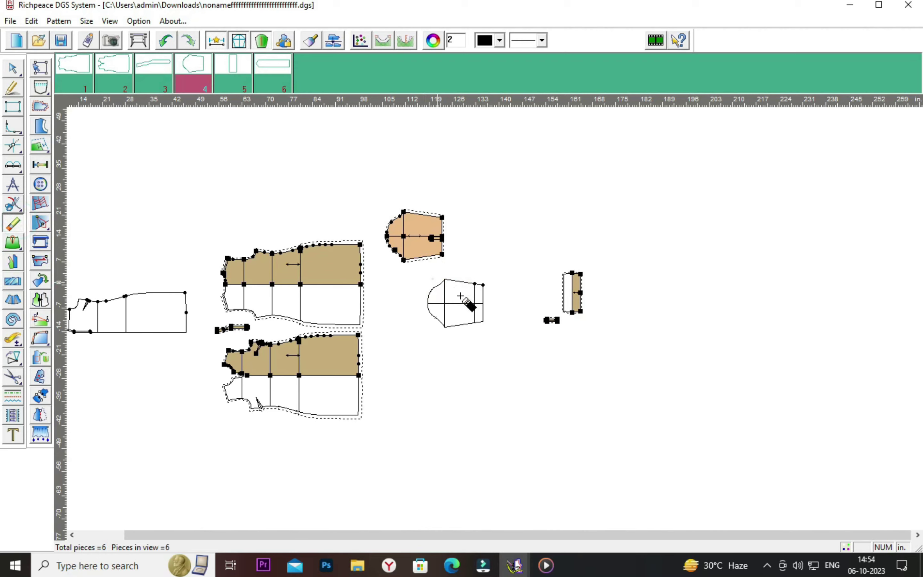
{"action": "left_click", "coordinate": [433, 279]}
Move the sleeve piece nearer the bodice and set the cuff piece beside it
{"action": "right_click", "coordinate": [486, 304]}
{"action": "left_click", "coordinate": [522, 332]}
{"action": "left_click", "coordinate": [418, 233]}
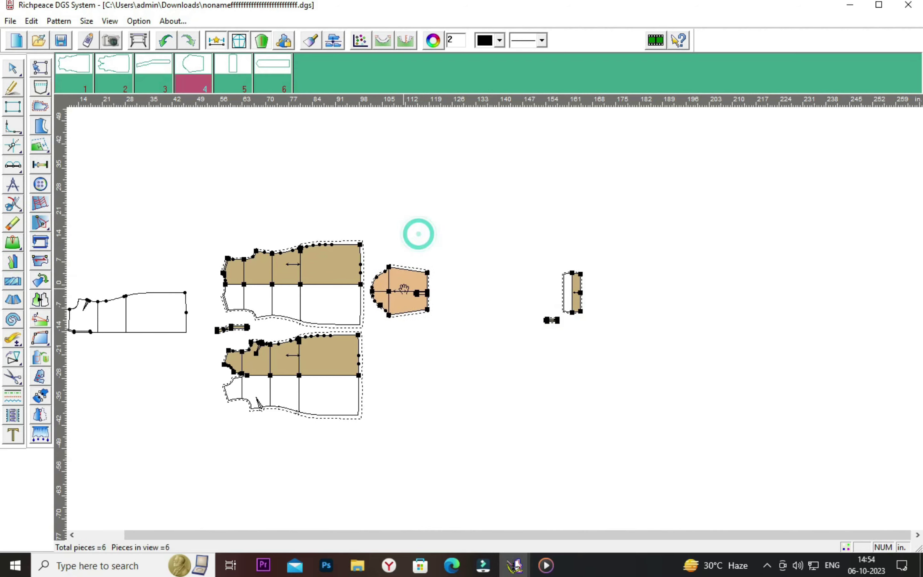
{"action": "left_click", "coordinate": [423, 285]}
{"action": "left_click", "coordinate": [579, 284]}
{"action": "left_click", "coordinate": [474, 278]}
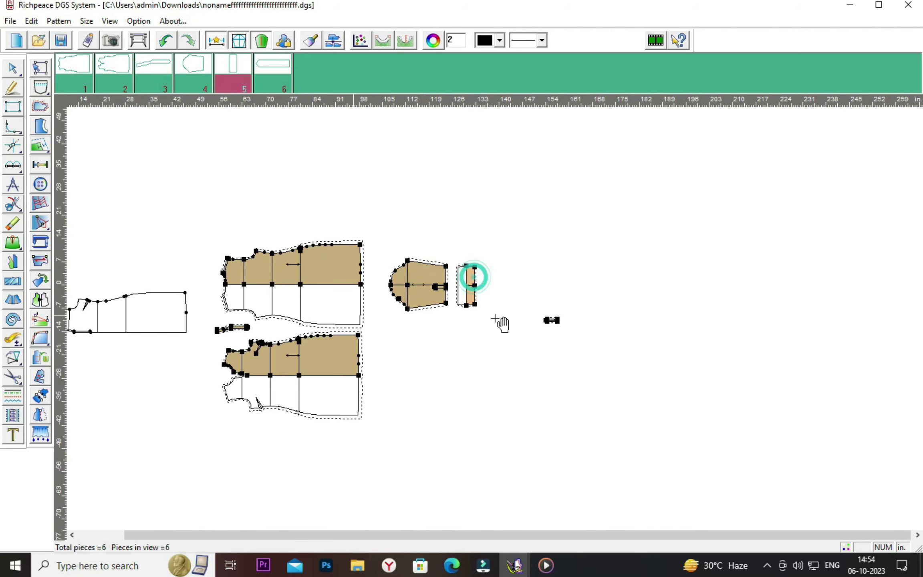
{"action": "scroll", "coordinate": [500, 324], "scroll_direction": "up", "scroll_amount": 2}
Nudge the sleeve, strip and cuff pieces together, with the strip below the sleeve
{"action": "left_click", "coordinate": [813, 324]}
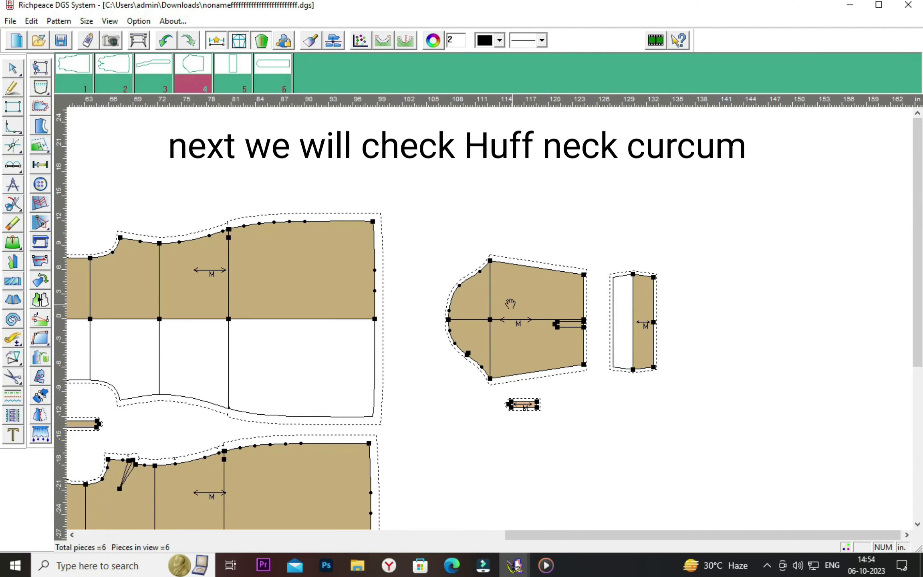
{"action": "left_click_drag", "start_coordinate": [507, 324], "coordinate": [474, 297]}
{"action": "left_click_drag", "start_coordinate": [521, 406], "coordinate": [481, 387]}
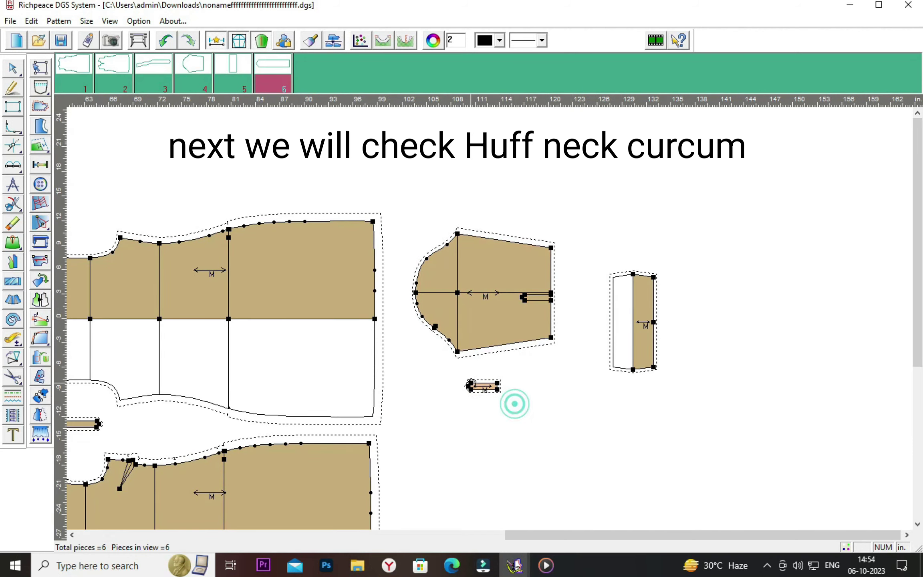
{"action": "left_click_drag", "start_coordinate": [646, 304], "coordinate": [624, 291]}
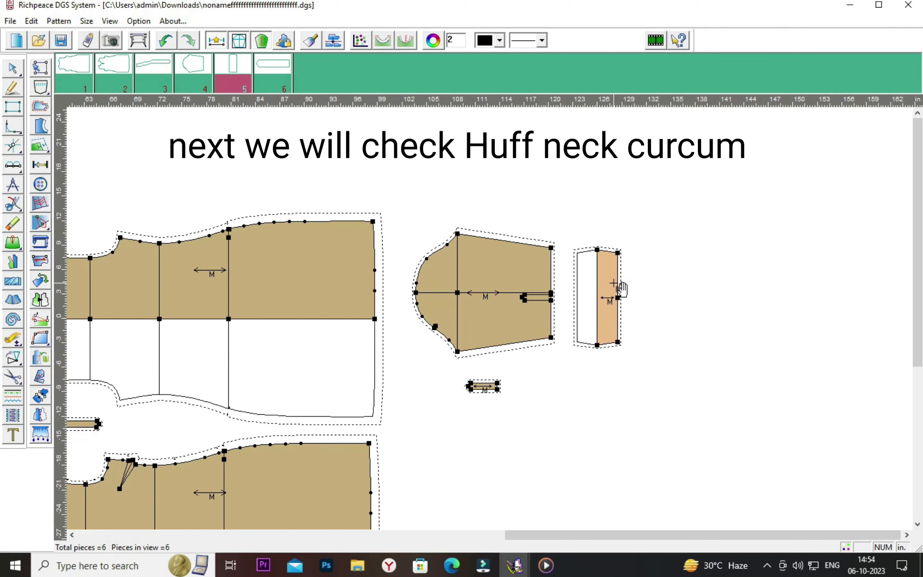
{"action": "scroll", "coordinate": [495, 321], "scroll_direction": "down", "scroll_amount": 2}
{"action": "scroll", "coordinate": [477, 334], "scroll_direction": "down", "scroll_amount": 1}
{"action": "scroll", "coordinate": [515, 326], "scroll_direction": "up", "scroll_amount": 1}
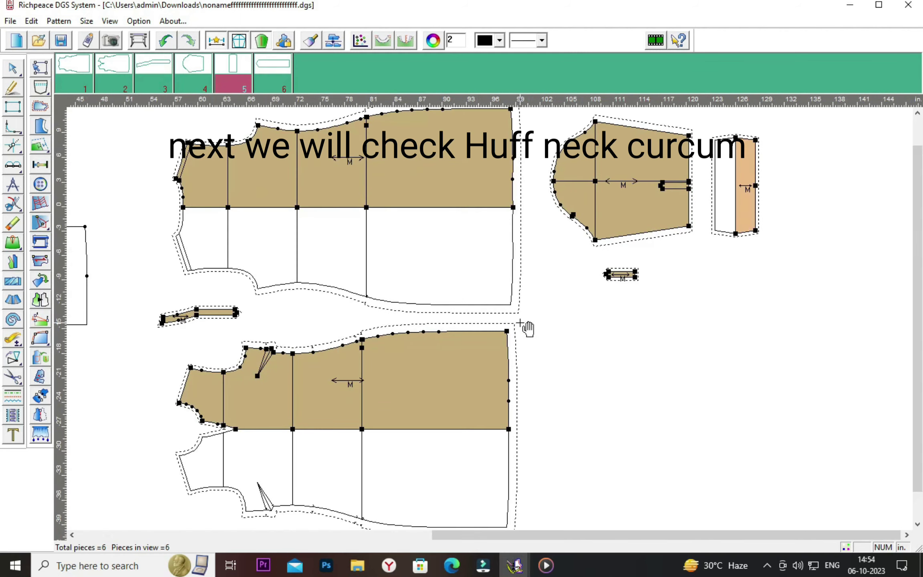
{"action": "scroll", "coordinate": [521, 319], "scroll_direction": "down", "scroll_amount": 1}
{"action": "scroll", "coordinate": [311, 398], "scroll_direction": "up", "scroll_amount": 1}
{"action": "scroll", "coordinate": [501, 323], "scroll_direction": "up", "scroll_amount": 1}
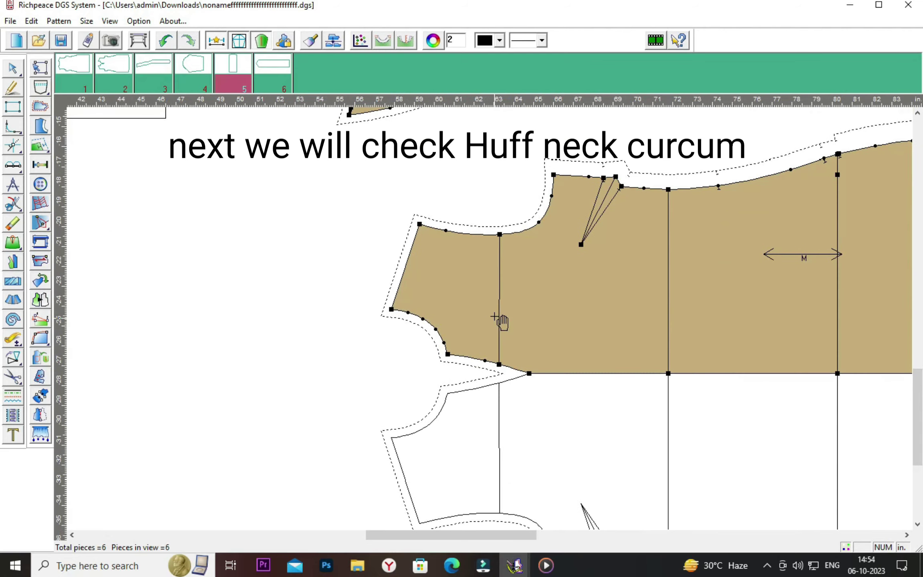
{"action": "scroll", "coordinate": [500, 321], "scroll_direction": "up", "scroll_amount": 1}
Add the three bodice neckline curve sections in Compare length, totalling L = 7.68 in
{"action": "left_click", "coordinate": [13, 339]}
{"action": "scroll", "coordinate": [486, 316], "scroll_direction": "up", "scroll_amount": 2}
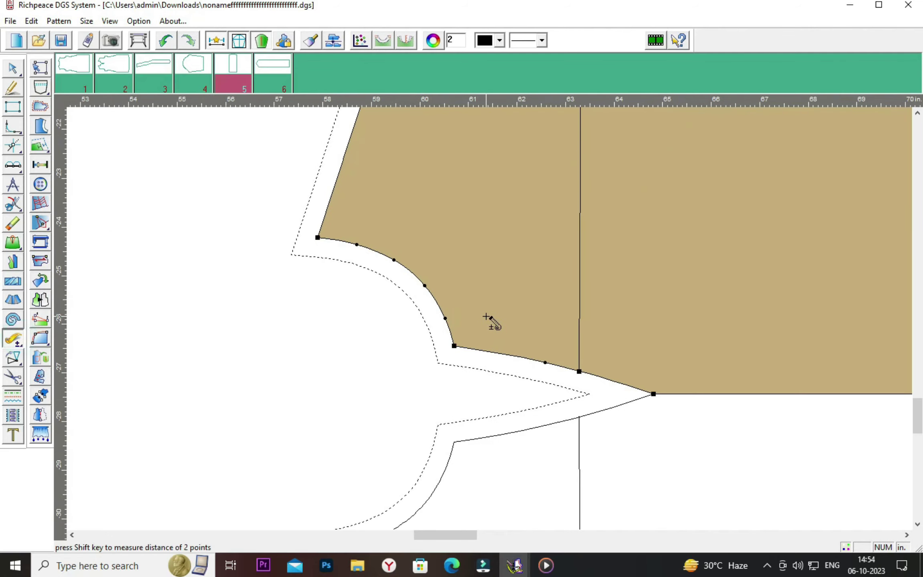
{"action": "left_click", "coordinate": [444, 307]}
{"action": "scroll", "coordinate": [445, 307], "scroll_direction": "down", "scroll_amount": 2}
{"action": "scroll", "coordinate": [448, 309], "scroll_direction": "down", "scroll_amount": 1}
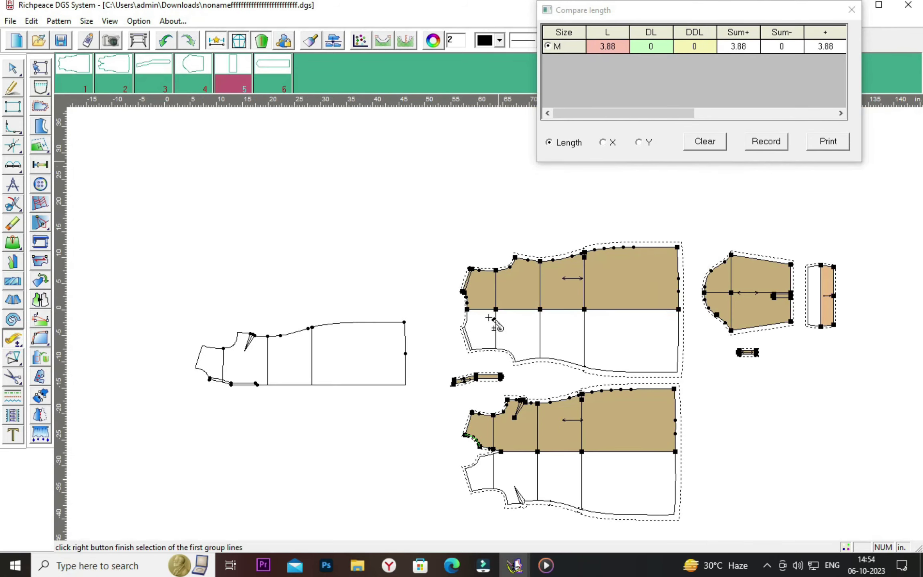
{"action": "scroll", "coordinate": [444, 297], "scroll_direction": "up", "scroll_amount": 1}
{"action": "scroll", "coordinate": [448, 305], "scroll_direction": "up", "scroll_amount": 2}
{"action": "left_click", "coordinate": [506, 304]}
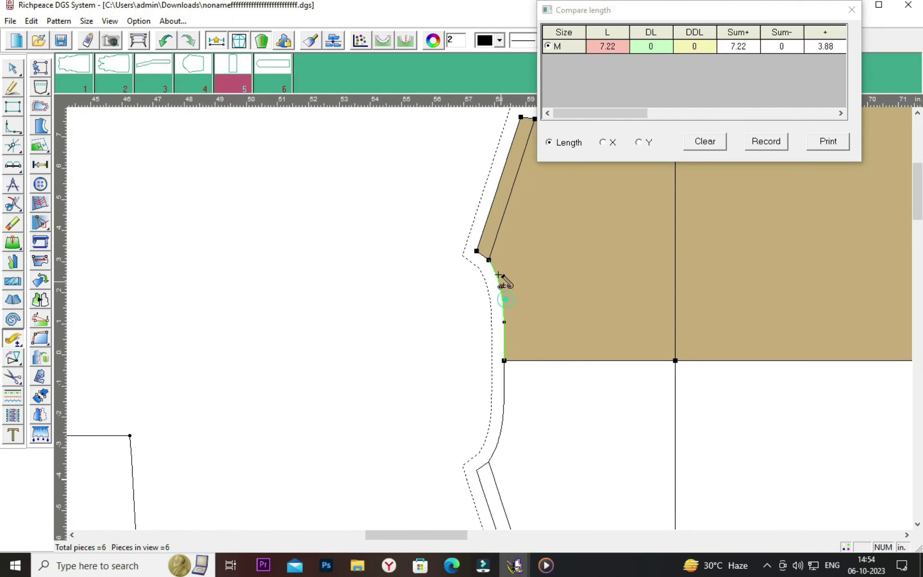
{"action": "scroll", "coordinate": [457, 292], "scroll_direction": "up", "scroll_amount": 2}
{"action": "left_click", "coordinate": [460, 286]}
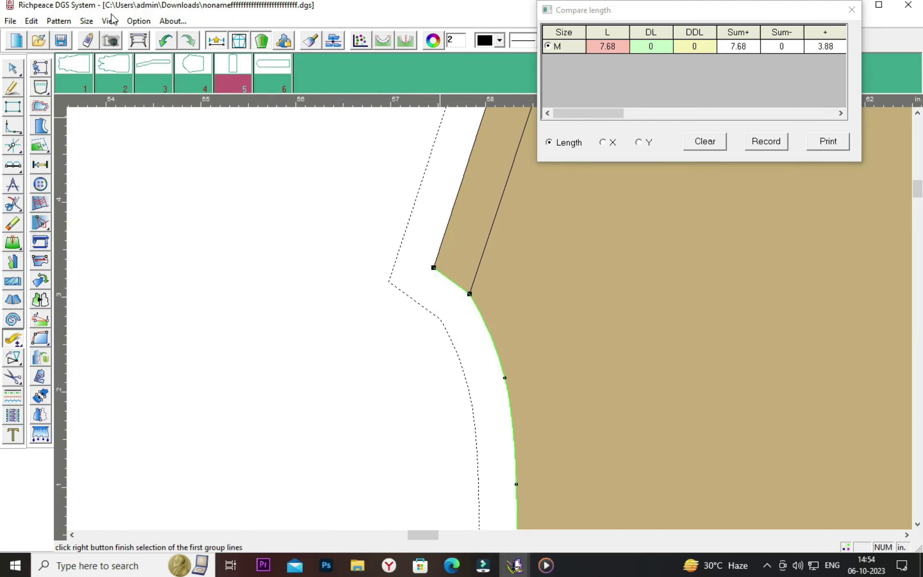
{"action": "left_click", "coordinate": [12, 68]}
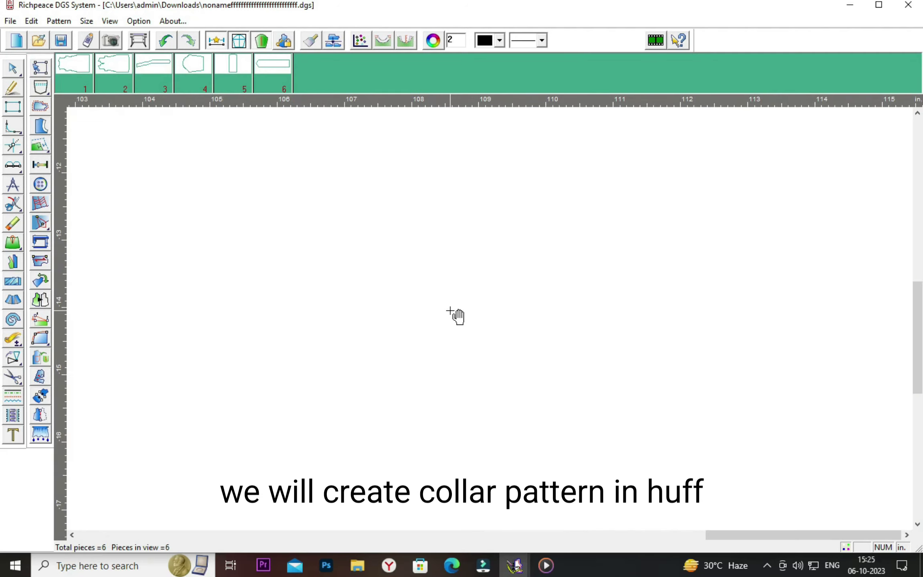
Draw a first rectangle, enter a 7.5 width and 0.75 height, then discard that attempt
{"action": "left_click_drag", "start_coordinate": [449, 311], "coordinate": [489, 316]}
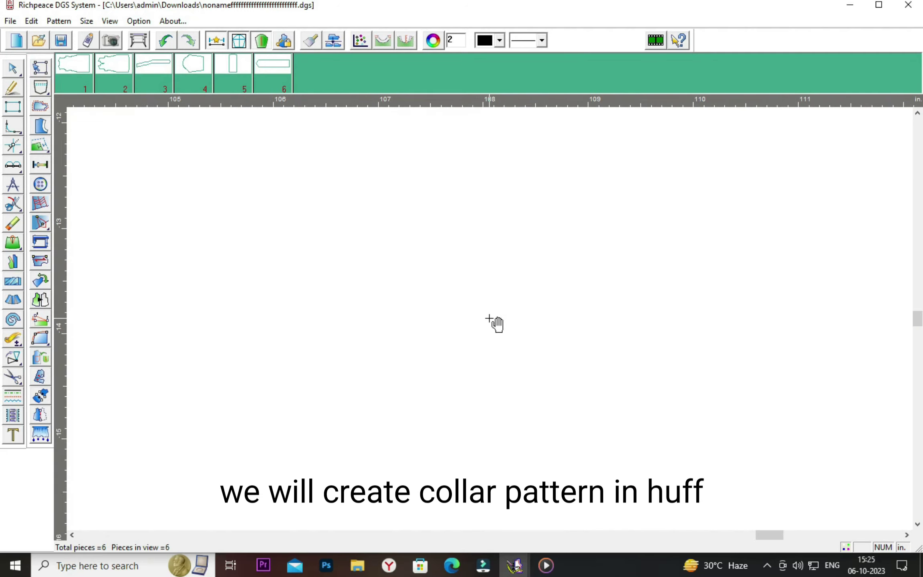
{"action": "scroll", "coordinate": [488, 316], "scroll_direction": "up", "scroll_amount": 1}
{"action": "scroll", "coordinate": [488, 316], "scroll_direction": "up", "scroll_amount": 1}
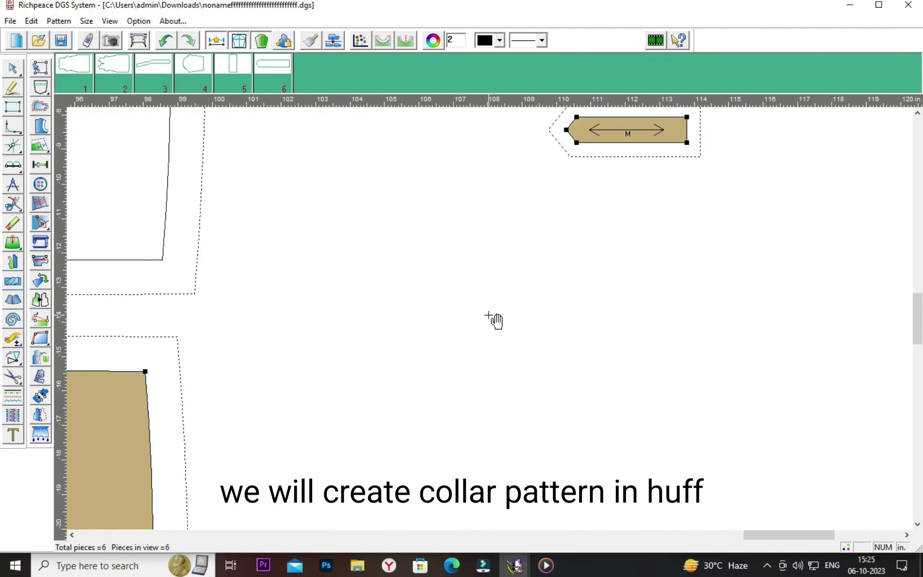
{"action": "scroll", "coordinate": [488, 314], "scroll_direction": "up", "scroll_amount": 1}
{"action": "scroll", "coordinate": [489, 315], "scroll_direction": "up", "scroll_amount": 1}
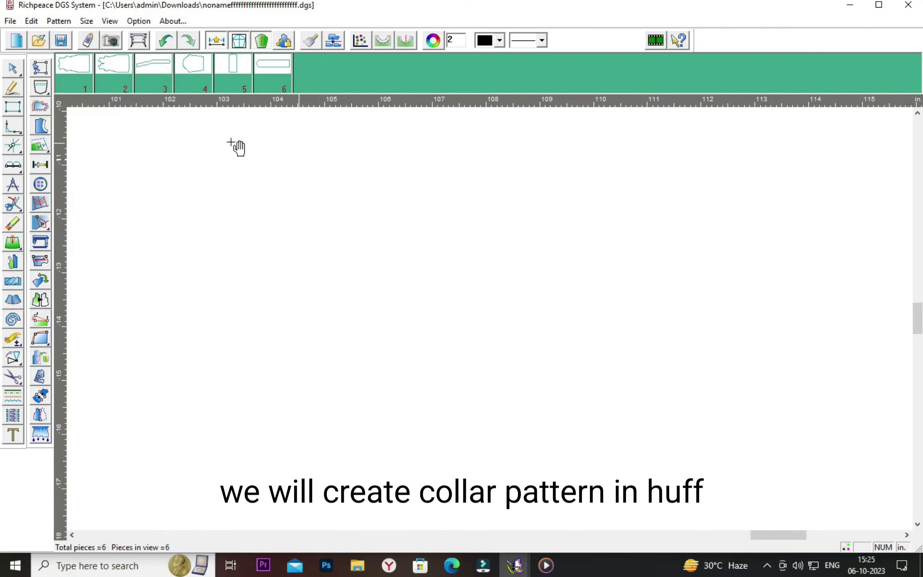
{"action": "left_click", "coordinate": [12, 88]}
{"action": "left_click_drag", "start_coordinate": [187, 229], "coordinate": [693, 322]}
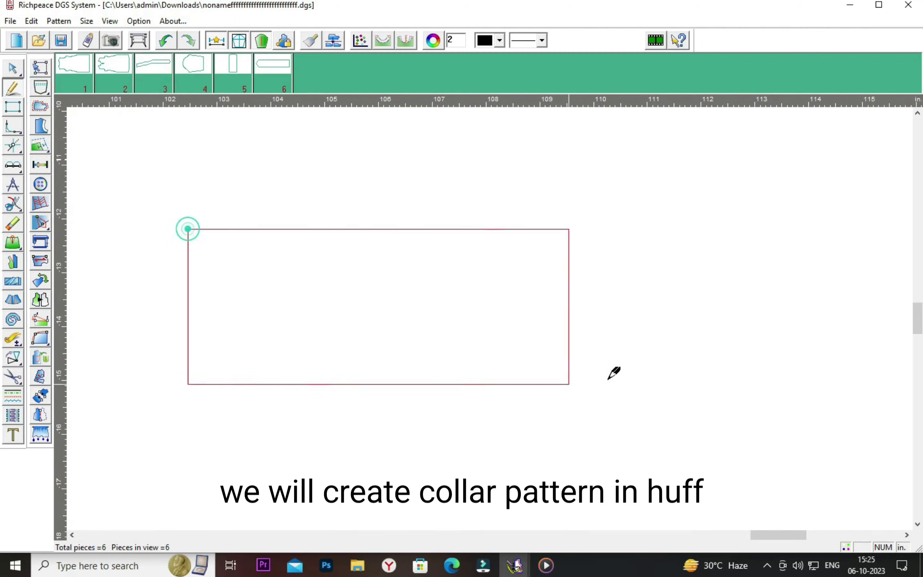
{"action": "left_click", "coordinate": [694, 321]}
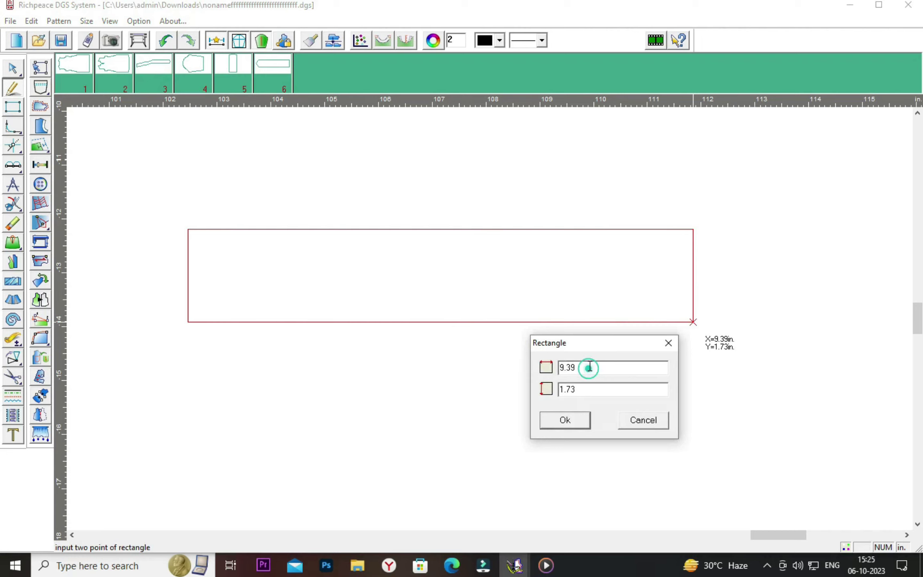
{"action": "key", "text": "BackSpace"}
{"action": "key", "text": "BackSpace"}
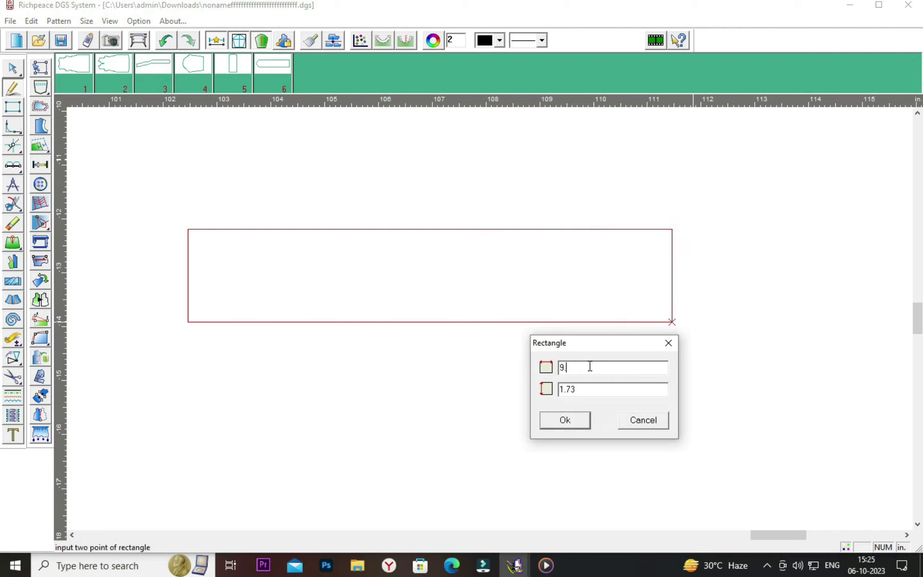
{"action": "key", "text": "BackSpace"}
{"action": "type", "text": "7."}
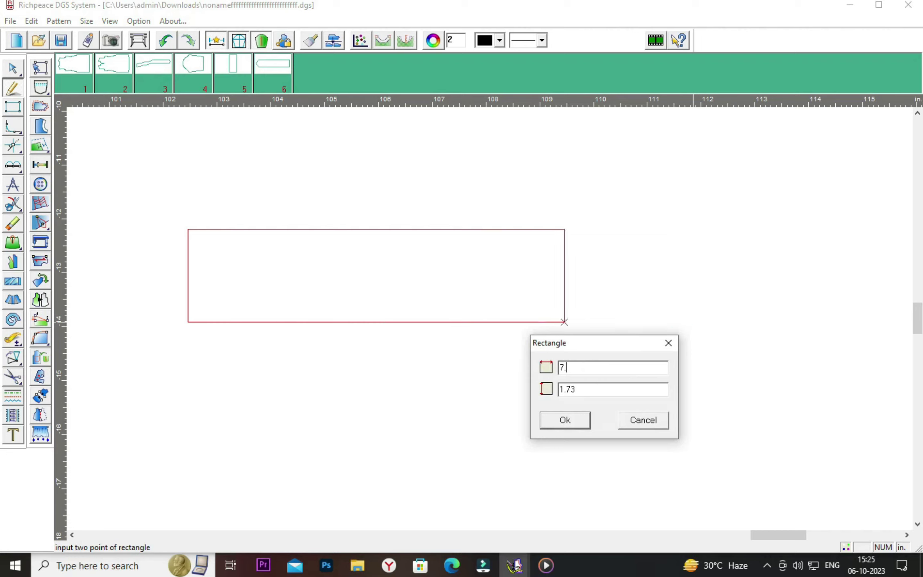
{"action": "type", "text": "8"}
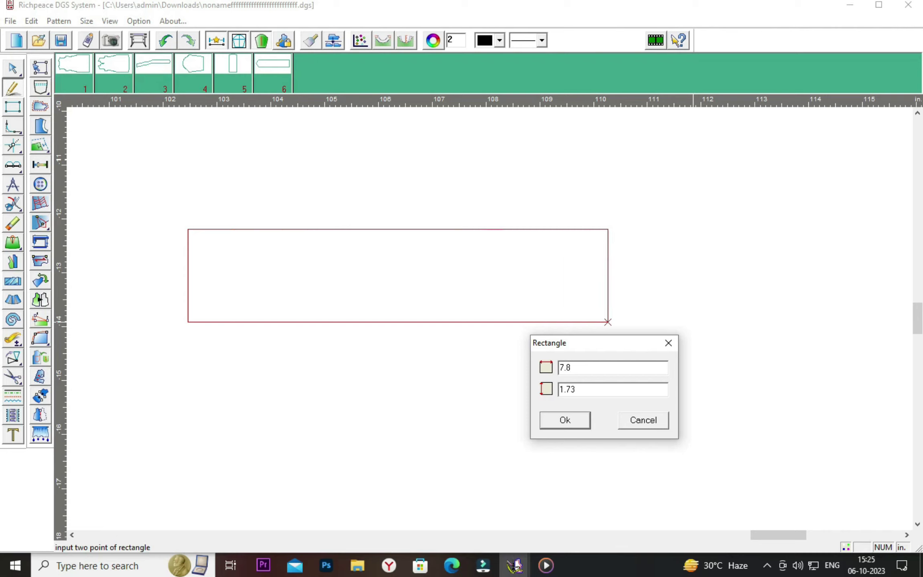
{"action": "key", "text": "BackSpace"}
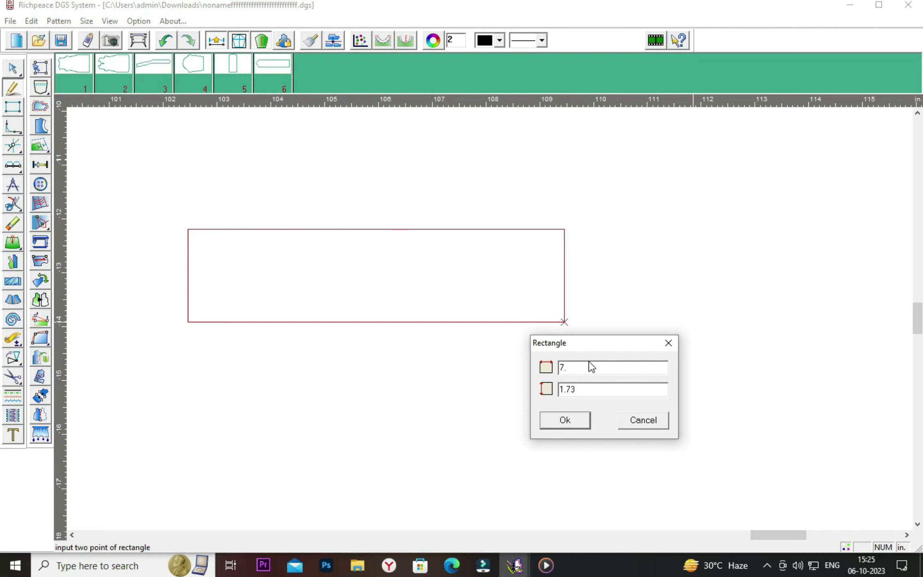
{"action": "type", "text": "5"}
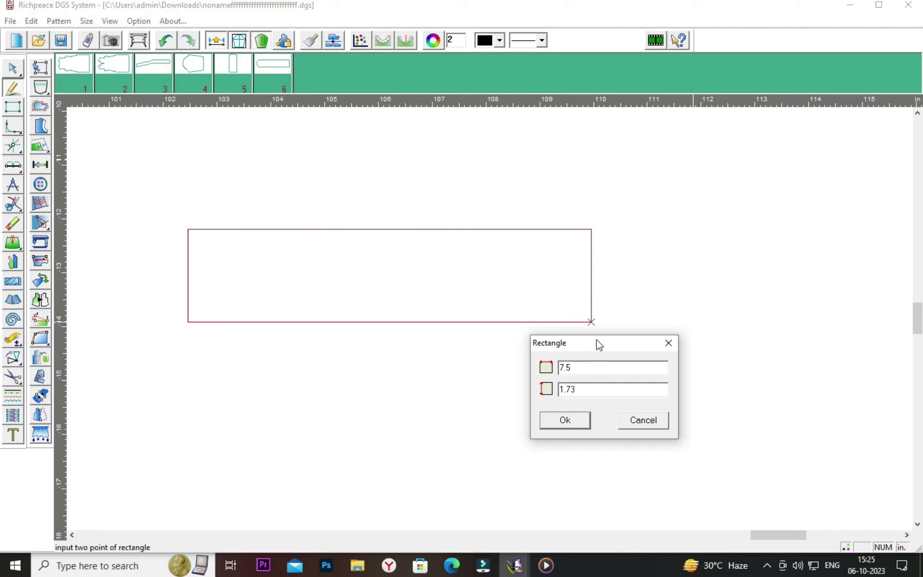
{"action": "double_click", "coordinate": [583, 391]}
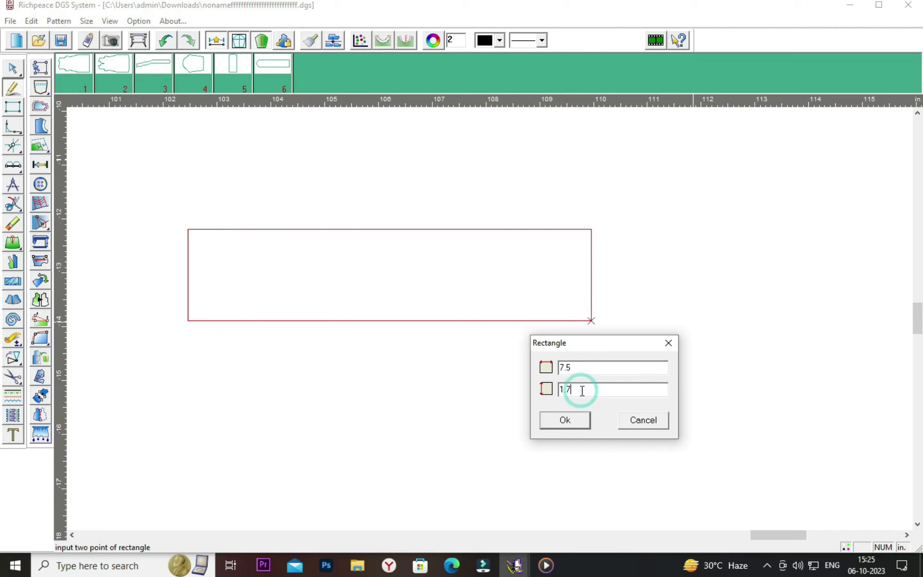
{"action": "key", "text": "BackSpace"}
{"action": "type", "text": "3"}
{"action": "key", "text": "BackSpace"}
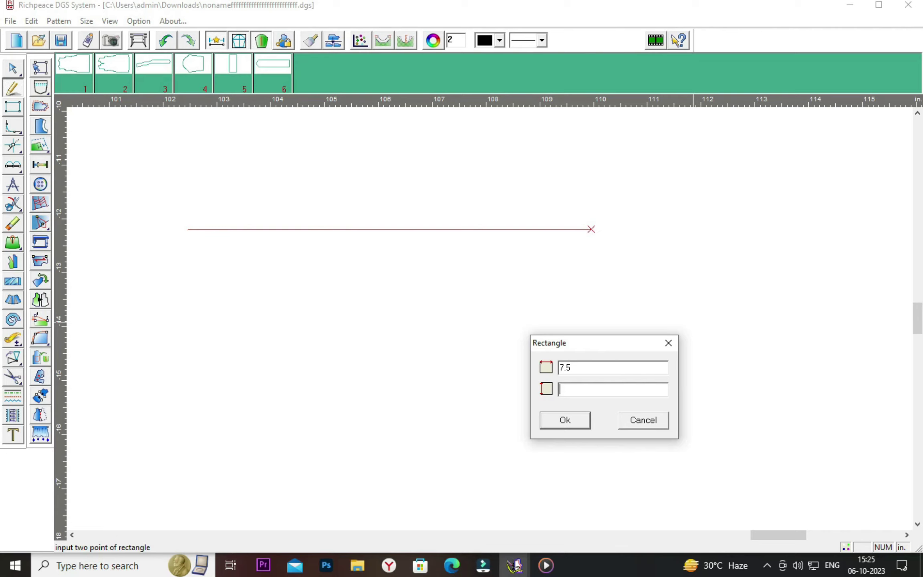
{"action": "type", "text": ".75"}
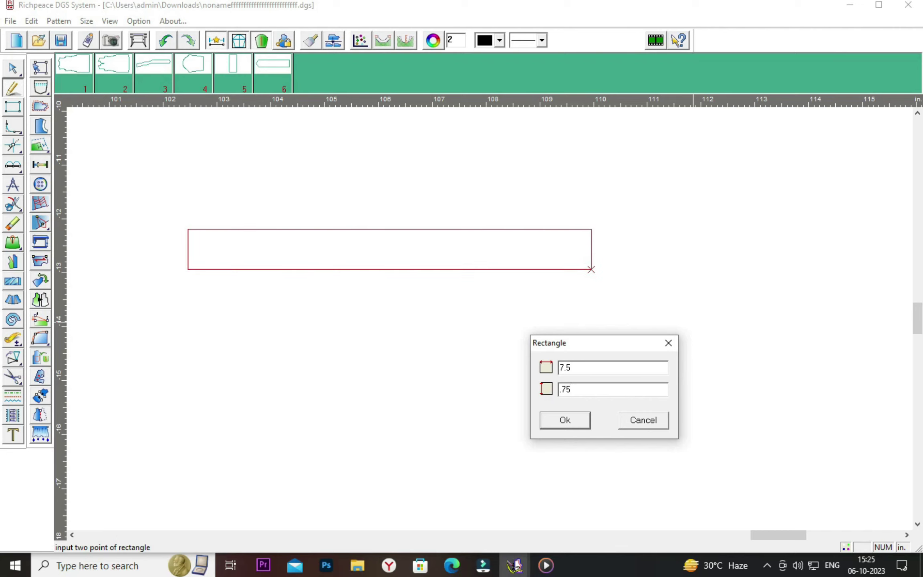
{"action": "left_click", "coordinate": [668, 344]}
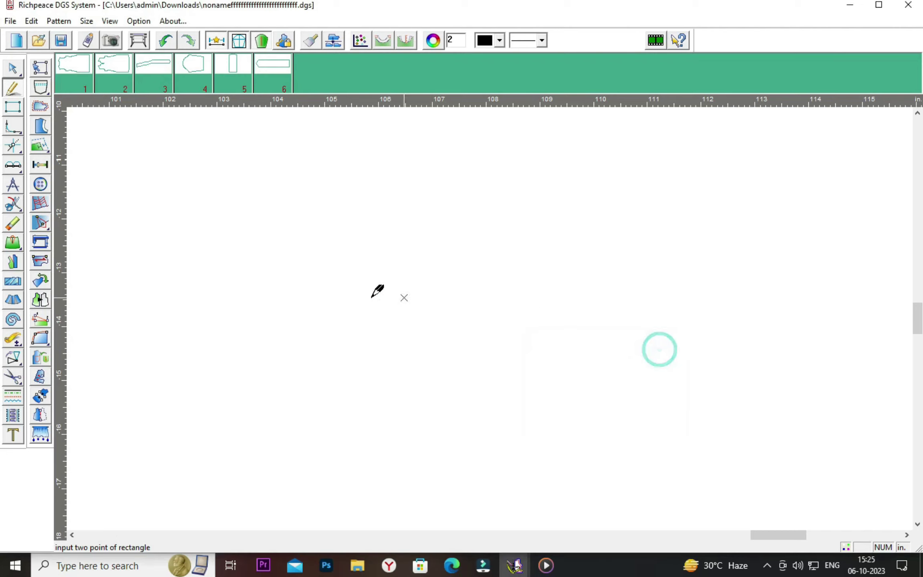
Redraw the collar band rectangle and confirm it at 7.5 in by 0.75 in
{"action": "left_click", "coordinate": [213, 257]}
{"action": "left_click", "coordinate": [632, 323]}
{"action": "left_click_drag", "start_coordinate": [537, 219], "coordinate": [521, 333]}
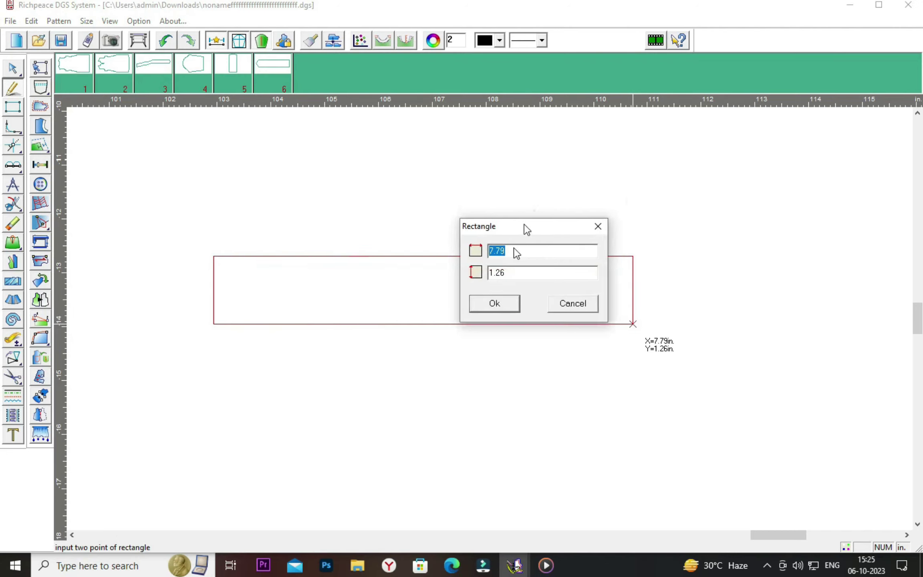
{"action": "key", "text": "BackSpace"}
{"action": "type", "text": "5"}
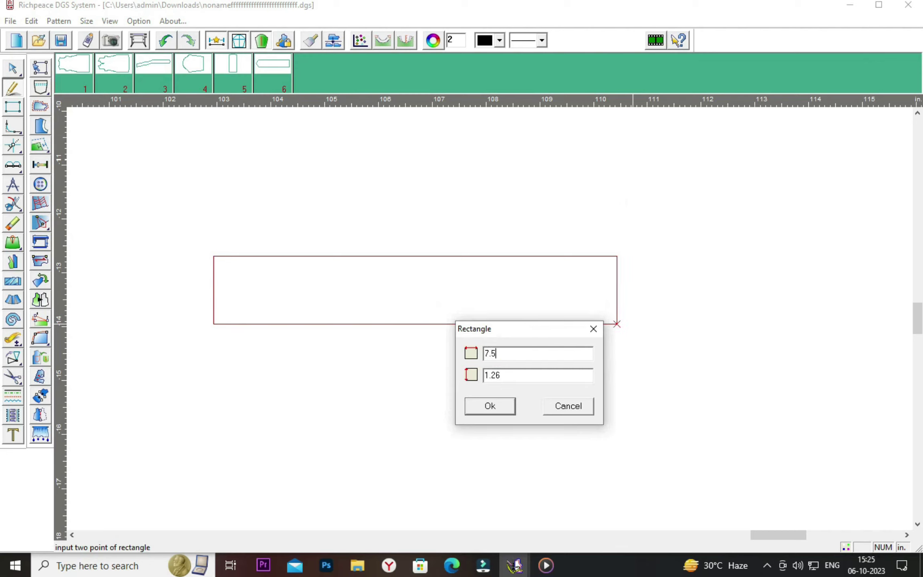
{"action": "left_click", "coordinate": [518, 379]}
{"action": "left_click_drag", "start_coordinate": [522, 330], "coordinate": [533, 380]}
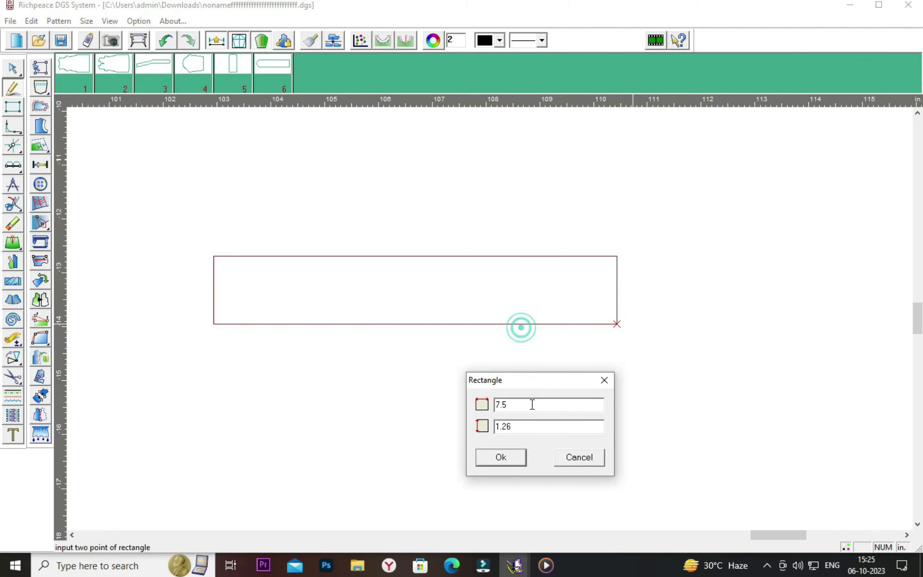
{"action": "key", "text": "BackSpace"}
{"action": "key", "text": "BackSpace"}
{"action": "key", "text": "BackSpace"}
{"action": "key", "text": "BackSpace"}
{"action": "type", "text": "."}
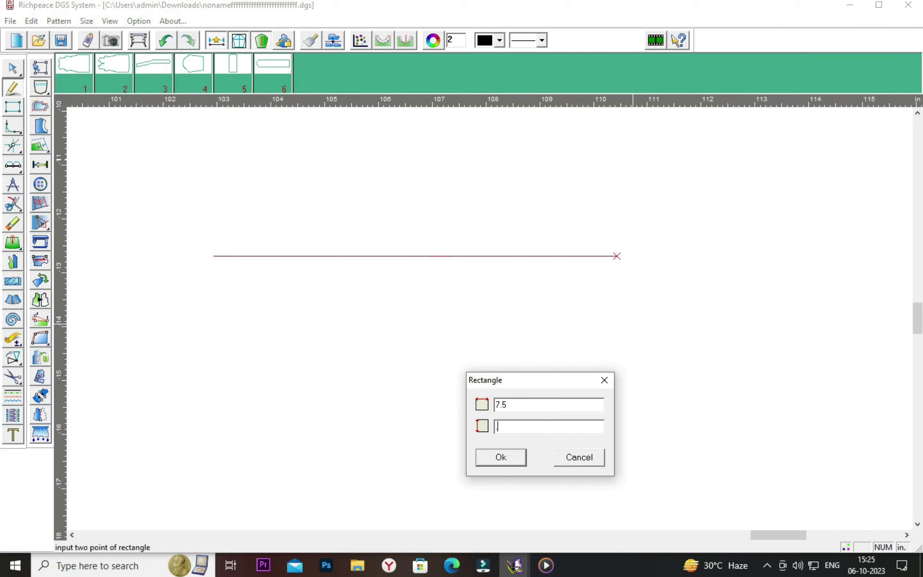
{"action": "type", "text": "75"}
{"action": "left_click", "coordinate": [506, 465]}
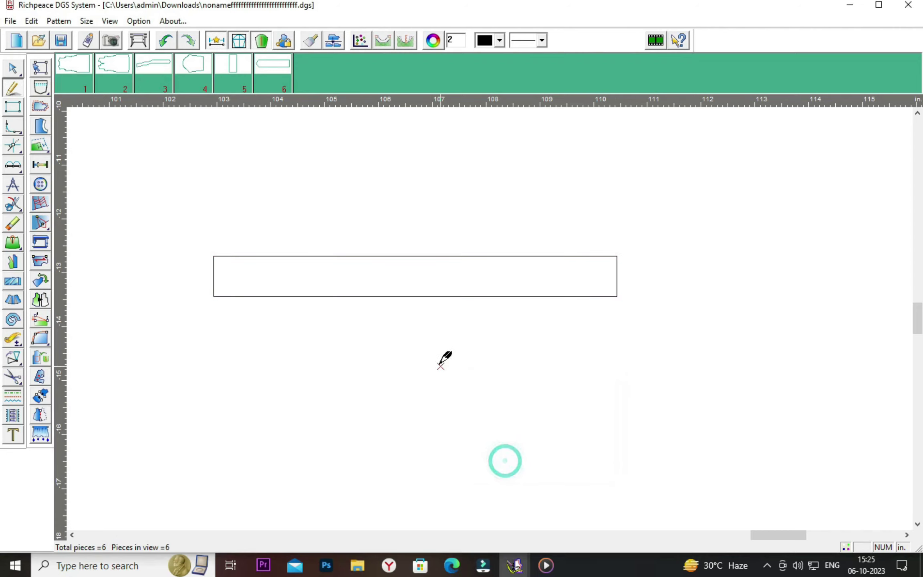
{"action": "scroll", "coordinate": [439, 363], "scroll_direction": "up", "scroll_amount": 1}
{"action": "scroll", "coordinate": [439, 362], "scroll_direction": "up", "scroll_amount": 1}
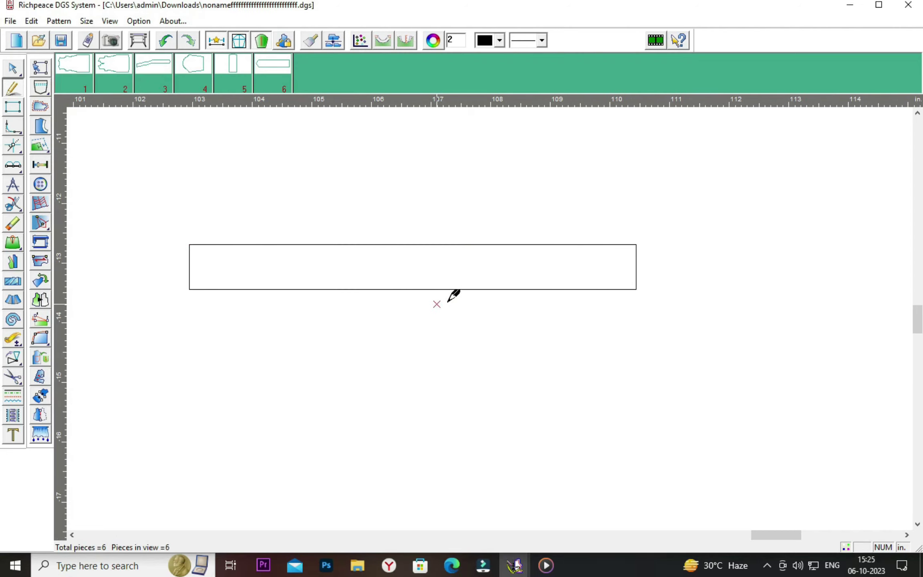
{"action": "scroll", "coordinate": [495, 311], "scroll_direction": "up", "scroll_amount": 2}
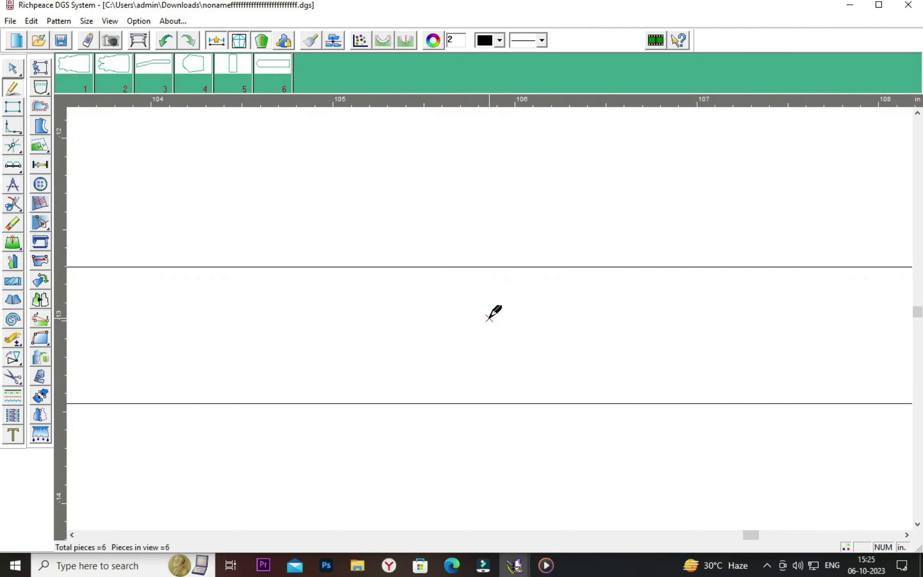
{"action": "scroll", "coordinate": [491, 311], "scroll_direction": "down", "scroll_amount": 4}
{"action": "scroll", "coordinate": [471, 305], "scroll_direction": "down", "scroll_amount": 3}
{"action": "scroll", "coordinate": [492, 308], "scroll_direction": "up", "scroll_amount": 3}
{"action": "scroll", "coordinate": [492, 307], "scroll_direction": "up", "scroll_amount": 3}
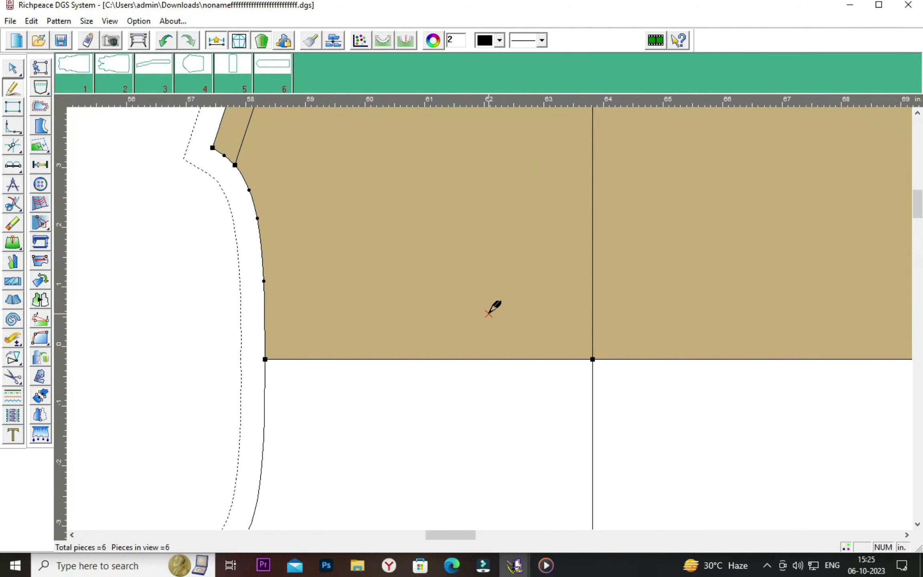
{"action": "left_click", "coordinate": [12, 339]}
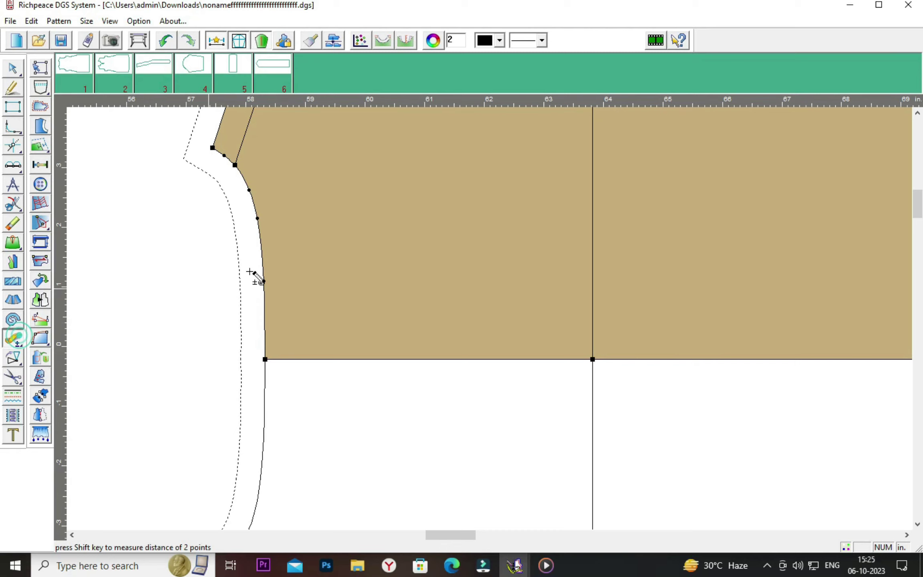
{"action": "left_click", "coordinate": [256, 251]}
{"action": "scroll", "coordinate": [489, 318], "scroll_direction": "up", "scroll_amount": 2}
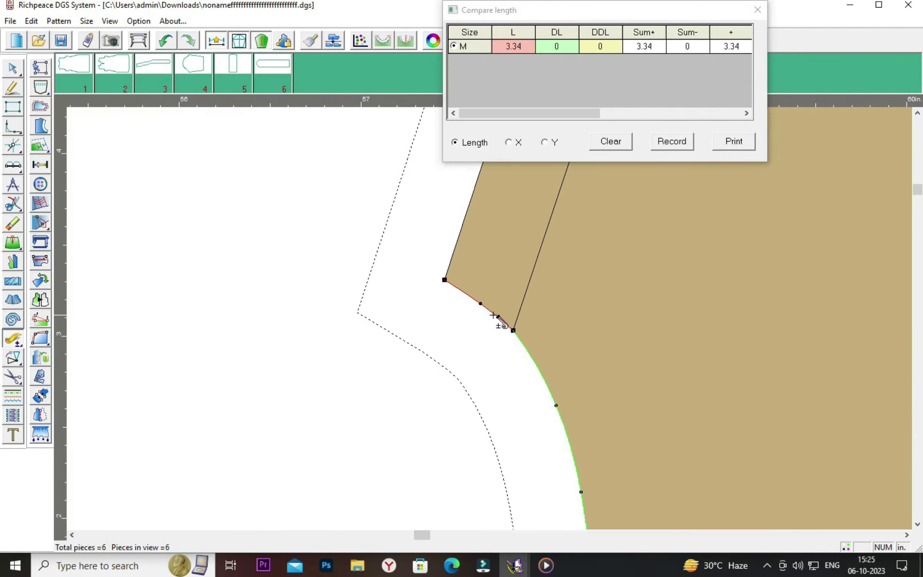
{"action": "left_click", "coordinate": [493, 316]}
{"action": "left_click", "coordinate": [757, 9]}
{"action": "scroll", "coordinate": [491, 319], "scroll_direction": "down", "scroll_amount": 3}
{"action": "scroll", "coordinate": [718, 383], "scroll_direction": "down", "scroll_amount": 2}
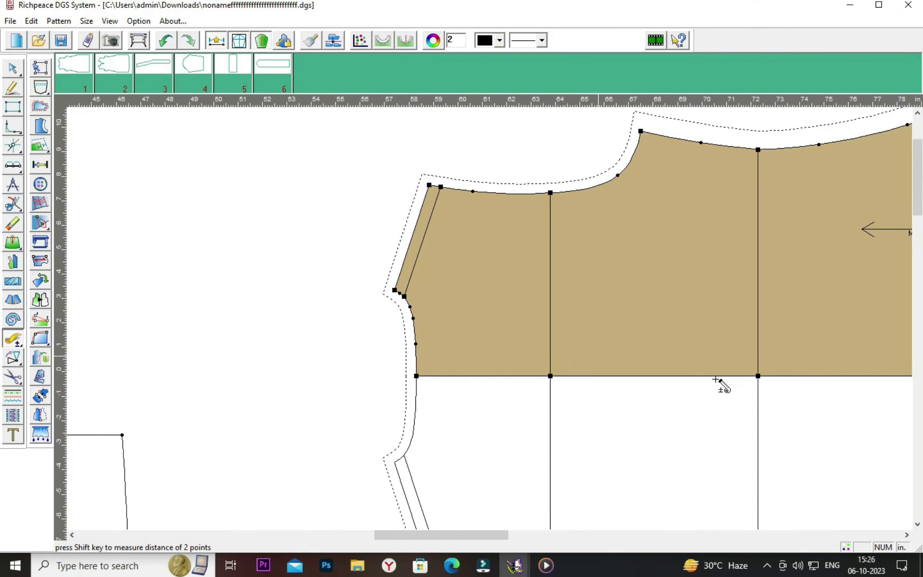
{"action": "scroll", "coordinate": [718, 383], "scroll_direction": "down", "scroll_amount": 2}
{"action": "scroll", "coordinate": [618, 398], "scroll_direction": "up", "scroll_amount": 2}
{"action": "scroll", "coordinate": [485, 317], "scroll_direction": "up", "scroll_amount": 3}
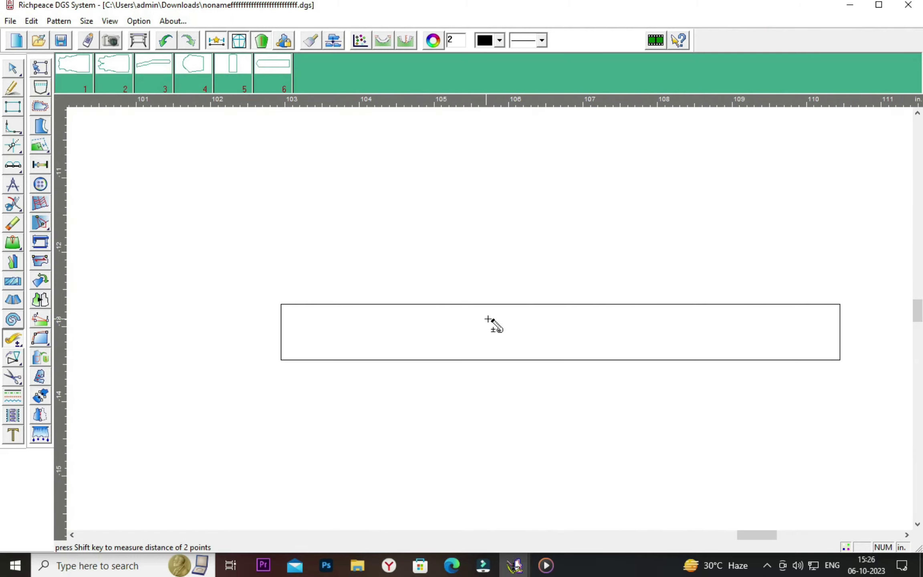
{"action": "scroll", "coordinate": [428, 321], "scroll_direction": "right", "scroll_amount": 1}
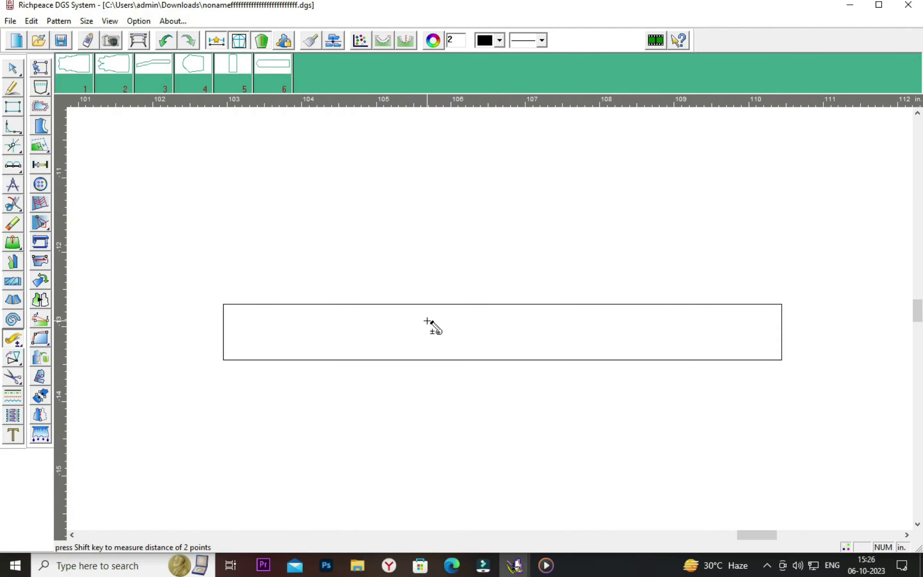
Add offset points from the left corners at the middle of the top and bottom edges
{"action": "mouse_move", "coordinate": [13, 165]}
{"action": "left_click", "coordinate": [35, 167]}
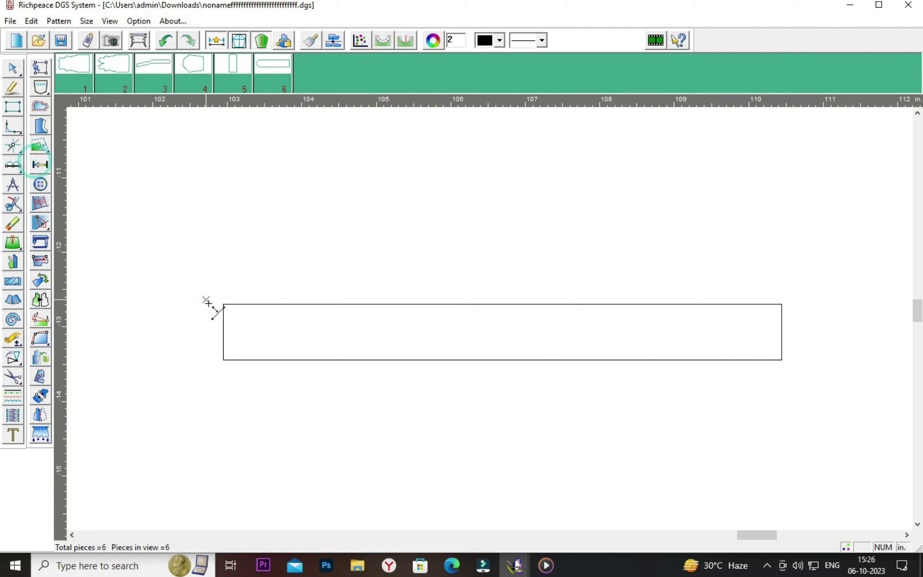
{"action": "left_click", "coordinate": [222, 304]}
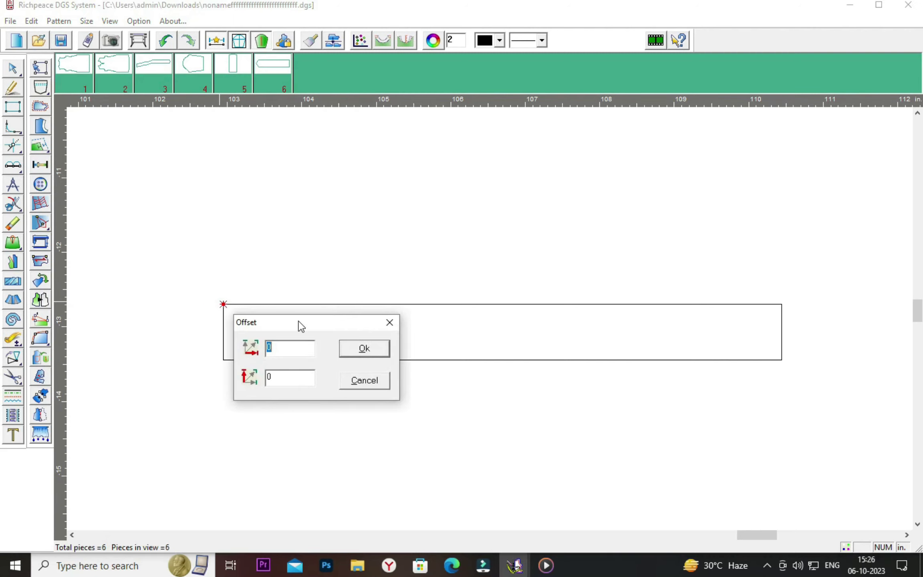
{"action": "left_click", "coordinate": [290, 344]}
{"action": "key", "text": "BackSpace"}
{"action": "left_click", "coordinate": [368, 355]}
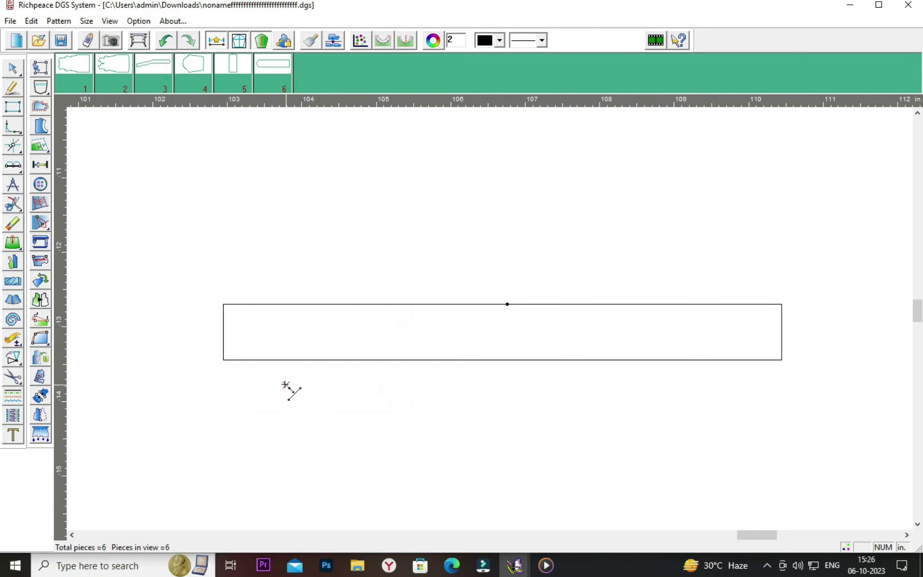
{"action": "left_click", "coordinate": [224, 360]}
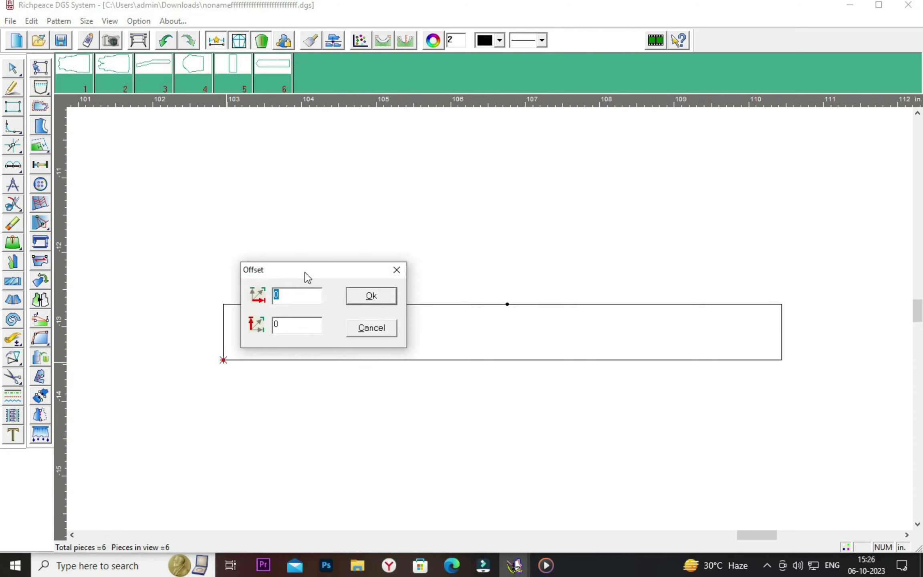
{"action": "left_click_drag", "start_coordinate": [303, 270], "coordinate": [358, 205]}
{"action": "left_click", "coordinate": [352, 217]}
{"action": "key", "text": "BackSpace"}
{"action": "type", "text": "3.81"}
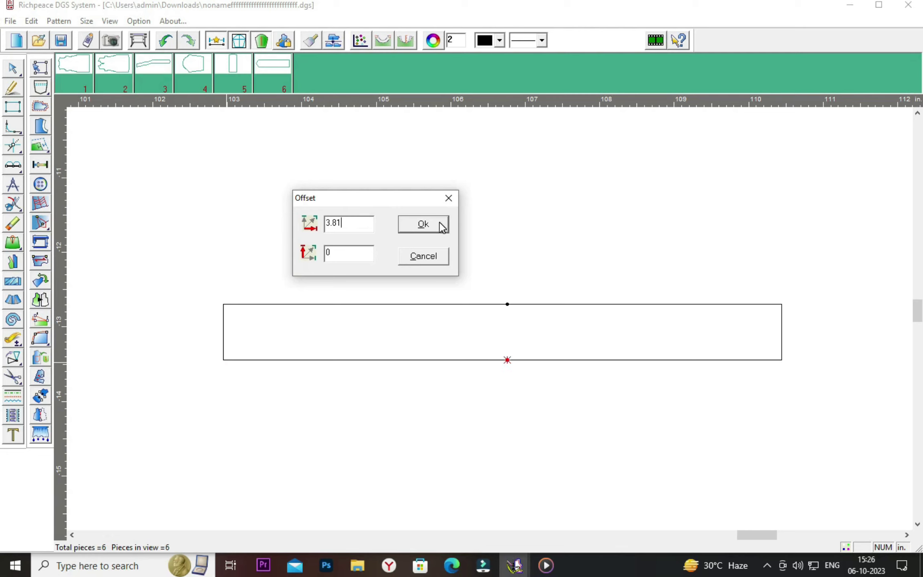
{"action": "left_click", "coordinate": [442, 227]}
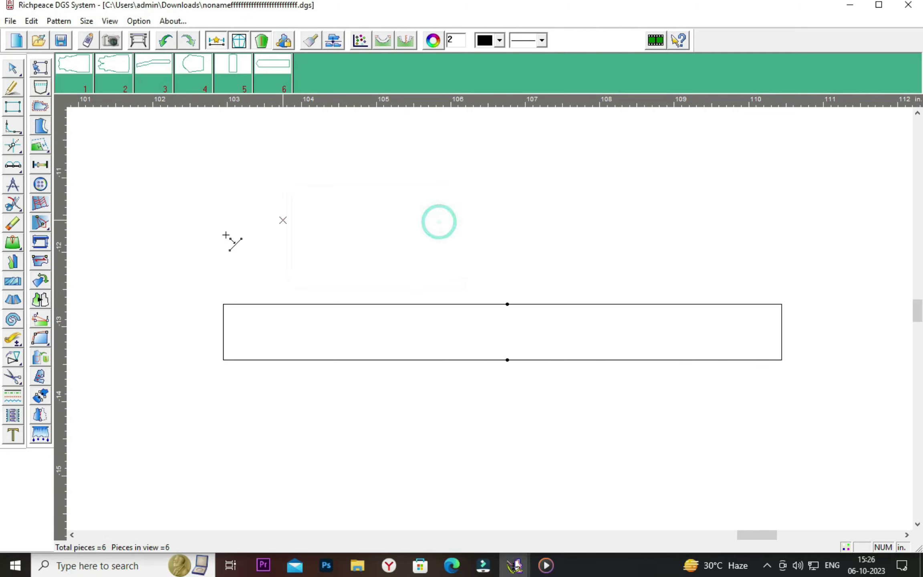
Split the top and bottom edges at their midpoints with the Scissors tool
{"action": "left_click", "coordinate": [13, 205]}
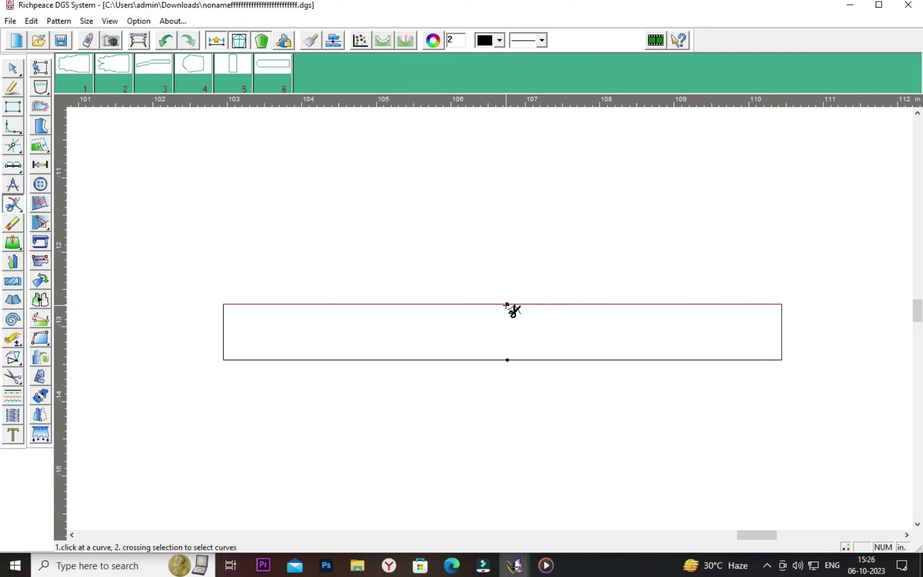
{"action": "left_click", "coordinate": [506, 305]}
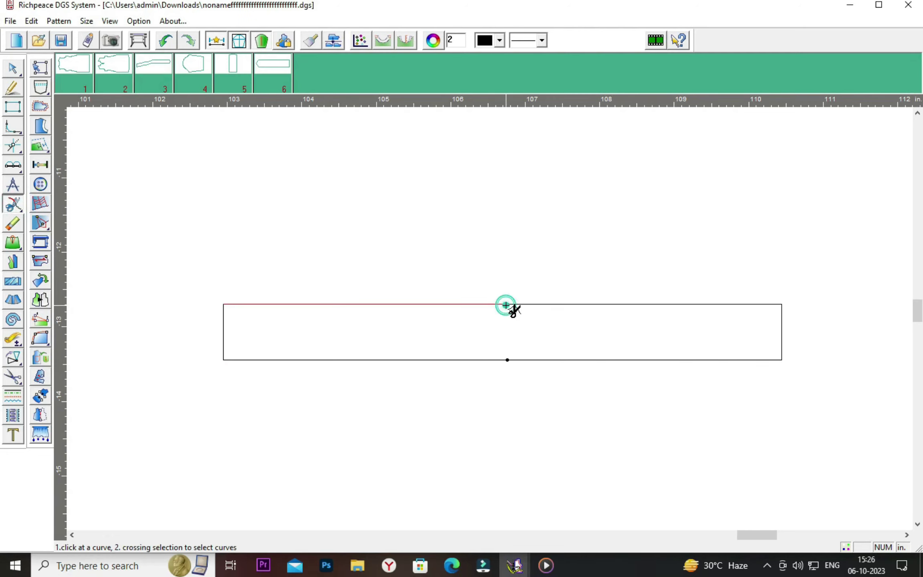
{"action": "left_click", "coordinate": [506, 359]}
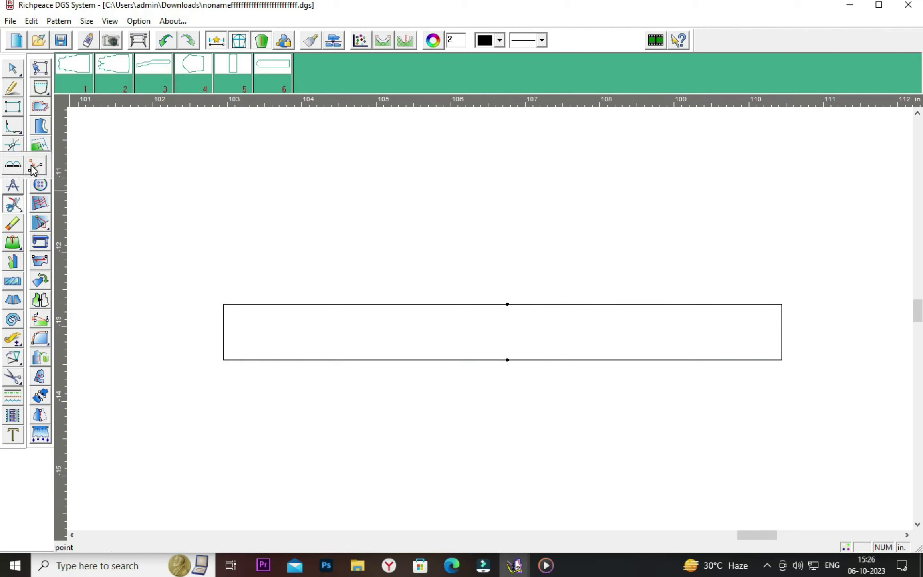
{"action": "left_click", "coordinate": [34, 170]}
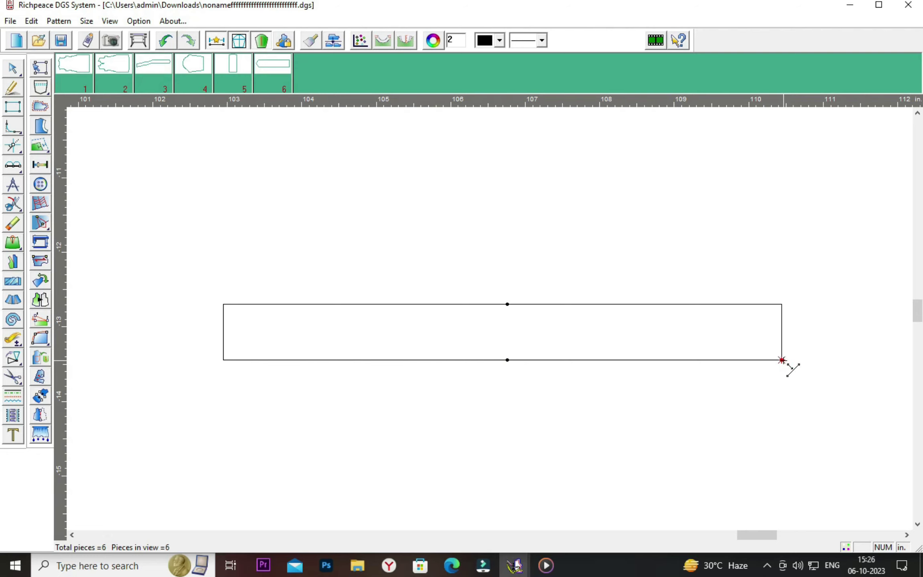
Add a point below the bottom-right corner and draw a line to it from the bottom midpoint
{"action": "left_click", "coordinate": [782, 360]}
{"action": "left_click_drag", "start_coordinate": [683, 270], "coordinate": [625, 155]}
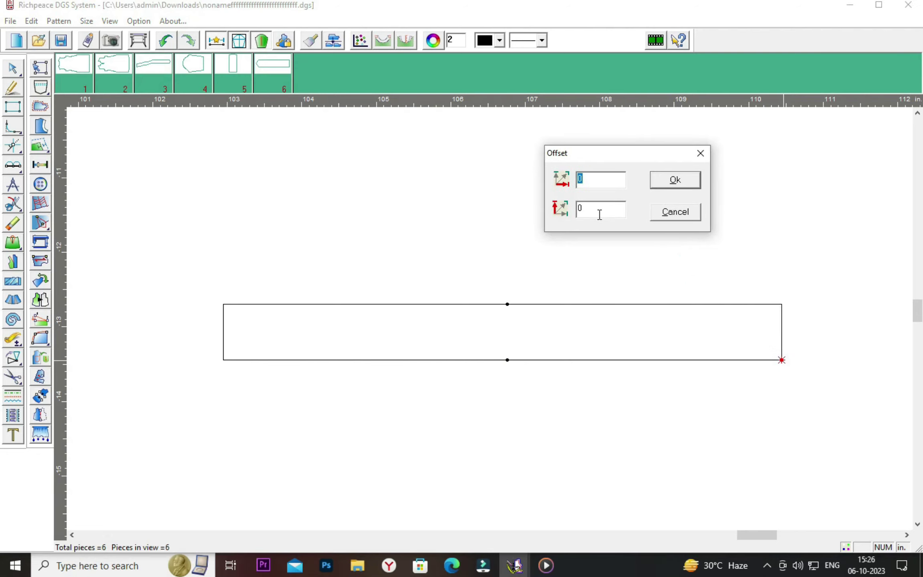
{"action": "left_click", "coordinate": [600, 214]}
{"action": "left_click", "coordinate": [690, 182]}
{"action": "right_click", "coordinate": [704, 268]}
{"action": "left_click", "coordinate": [674, 249]}
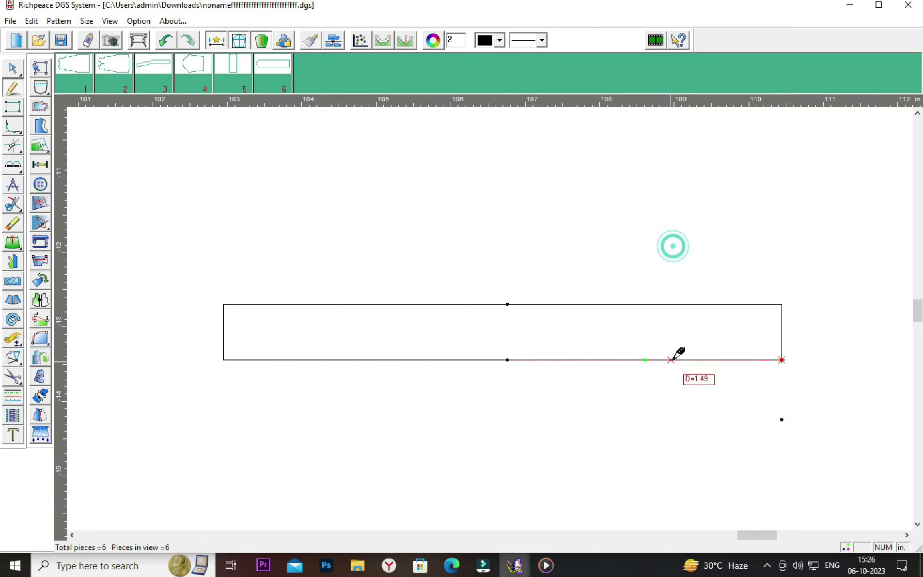
{"action": "left_click", "coordinate": [507, 360]}
{"action": "left_click", "coordinate": [782, 419]}
{"action": "right_click", "coordinate": [782, 419]}
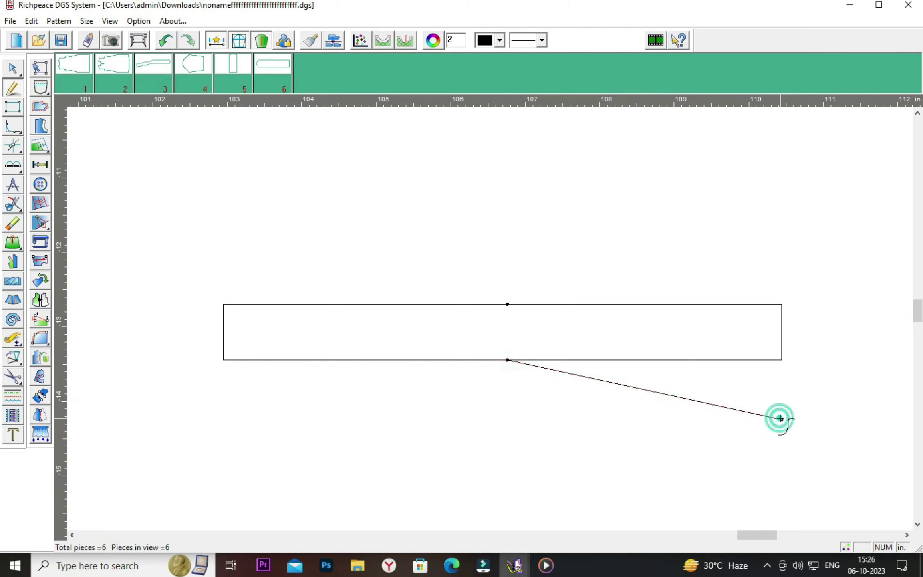
Bend the slanted line into a downward-sweeping curve
{"action": "right_click", "coordinate": [456, 413]}
{"action": "left_click", "coordinate": [468, 419]}
{"action": "left_click", "coordinate": [572, 374]}
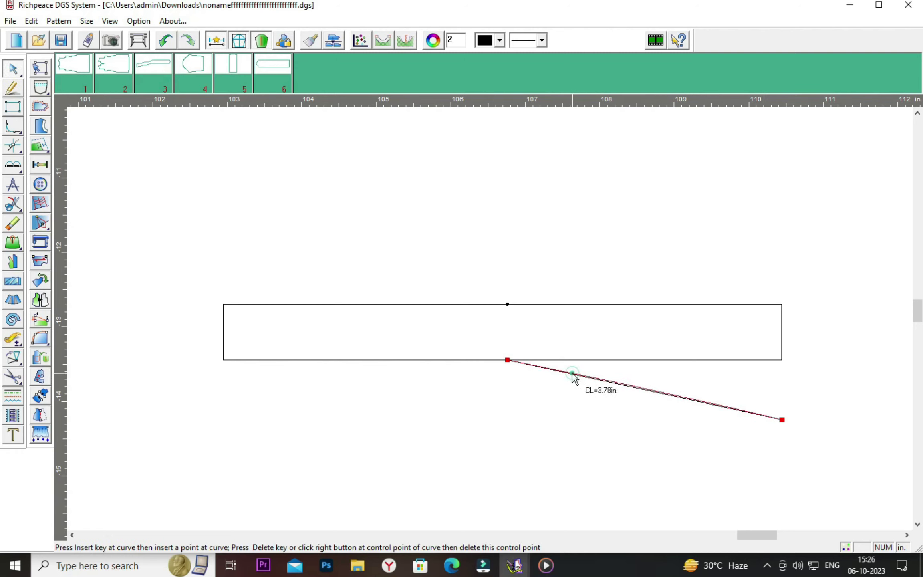
{"action": "left_click_drag", "start_coordinate": [572, 374], "coordinate": [575, 365]}
{"action": "left_click", "coordinate": [557, 384]}
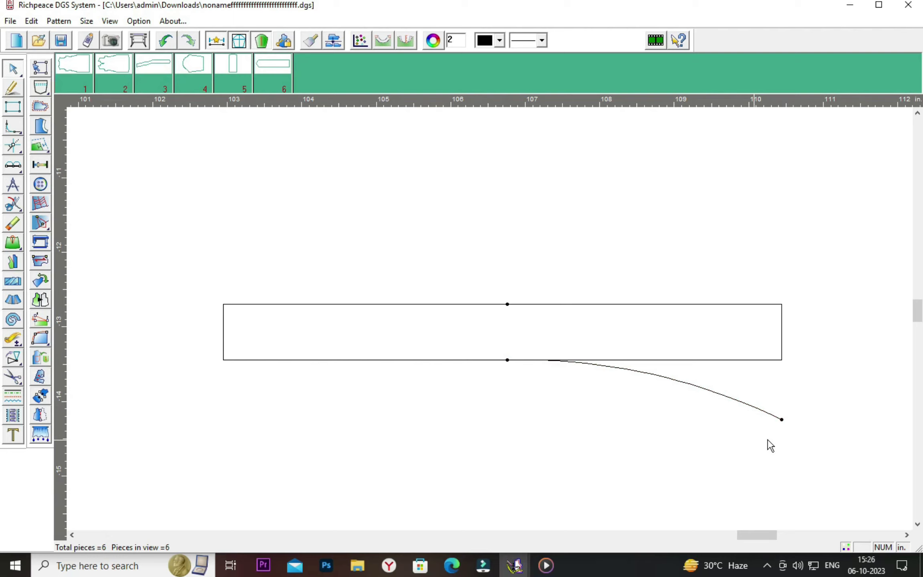
Erase the rectangle's right-half top, bottom and side edges, then check the lower curve
{"action": "left_click", "coordinate": [13, 223]}
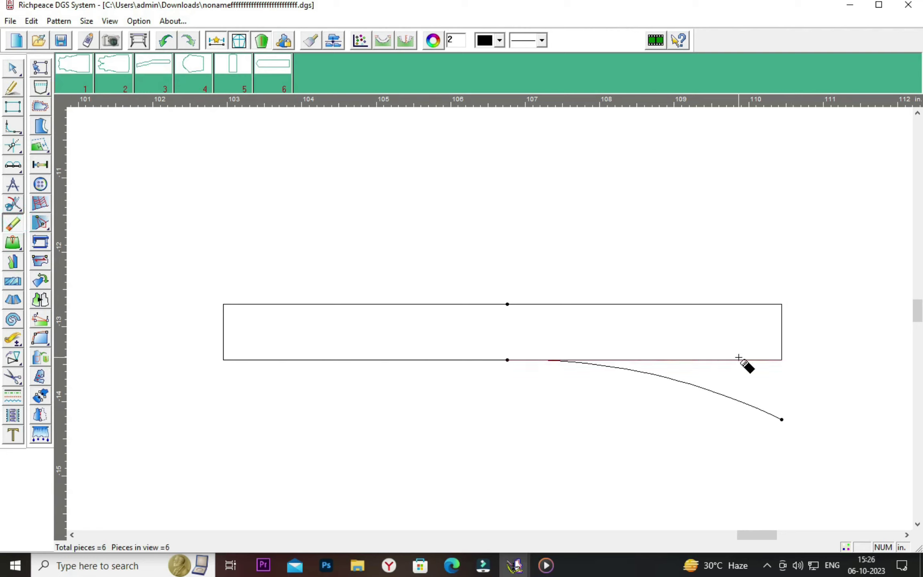
{"action": "left_click", "coordinate": [739, 359]}
{"action": "left_click", "coordinate": [782, 350]}
{"action": "left_click", "coordinate": [715, 305]}
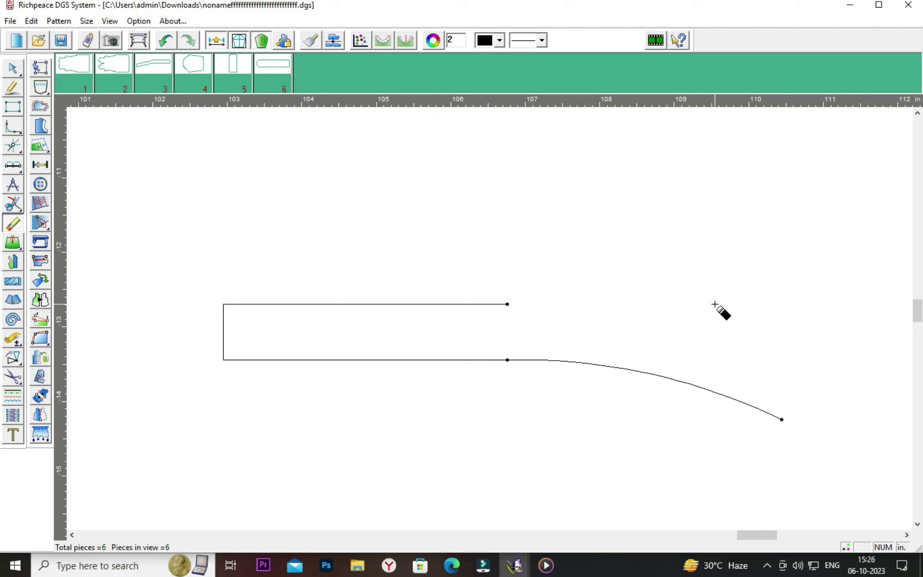
{"action": "right_click", "coordinate": [671, 260]}
{"action": "left_click", "coordinate": [683, 269]}
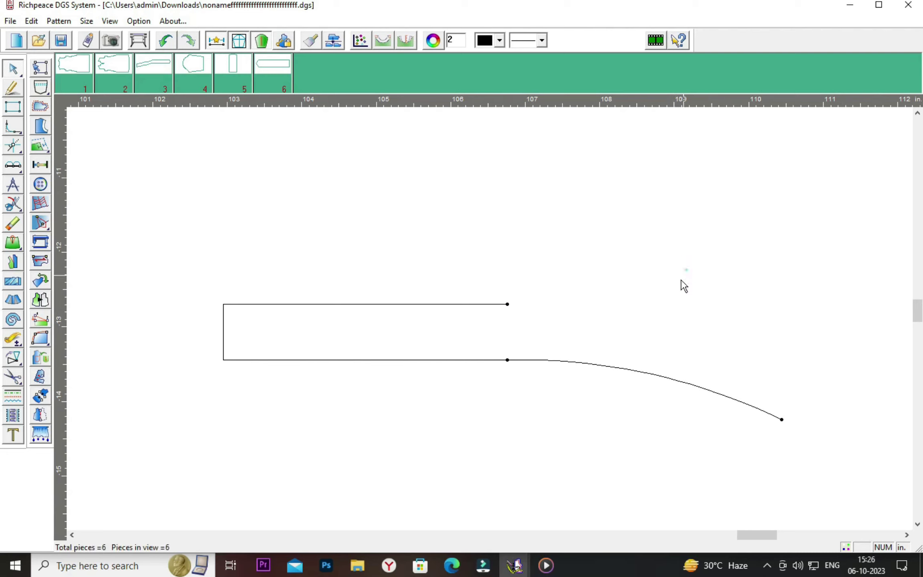
{"action": "left_click", "coordinate": [572, 362]}
Create an upper curve parallel to the lower collar curve at 0.75 in
{"action": "left_click", "coordinate": [572, 362]}
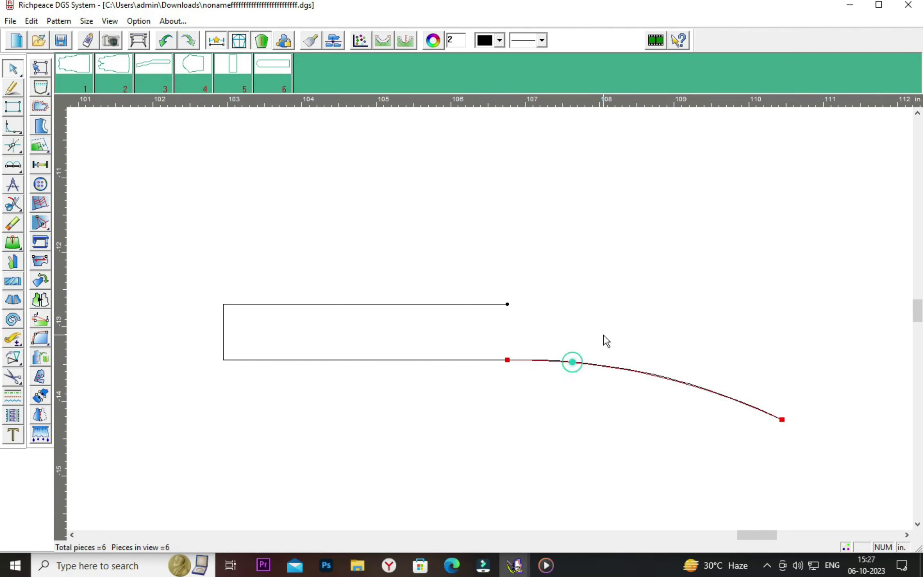
{"action": "right_click", "coordinate": [662, 330]}
{"action": "left_click", "coordinate": [694, 336]}
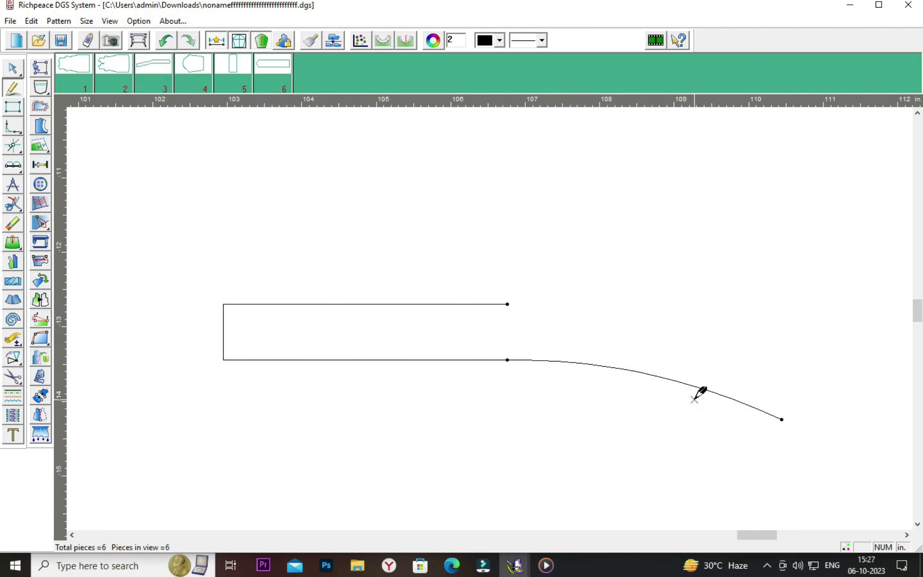
{"action": "left_click", "coordinate": [701, 389]}
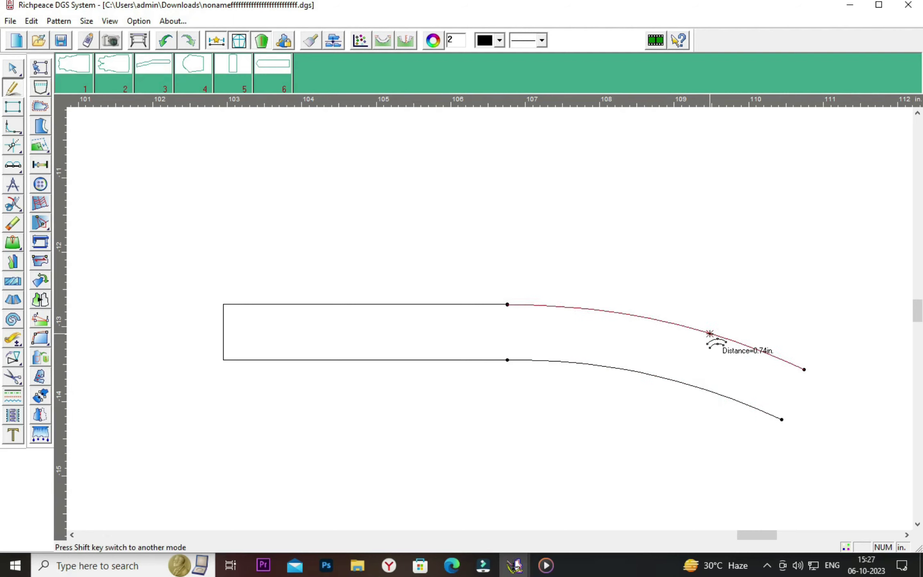
{"action": "left_click", "coordinate": [710, 333]}
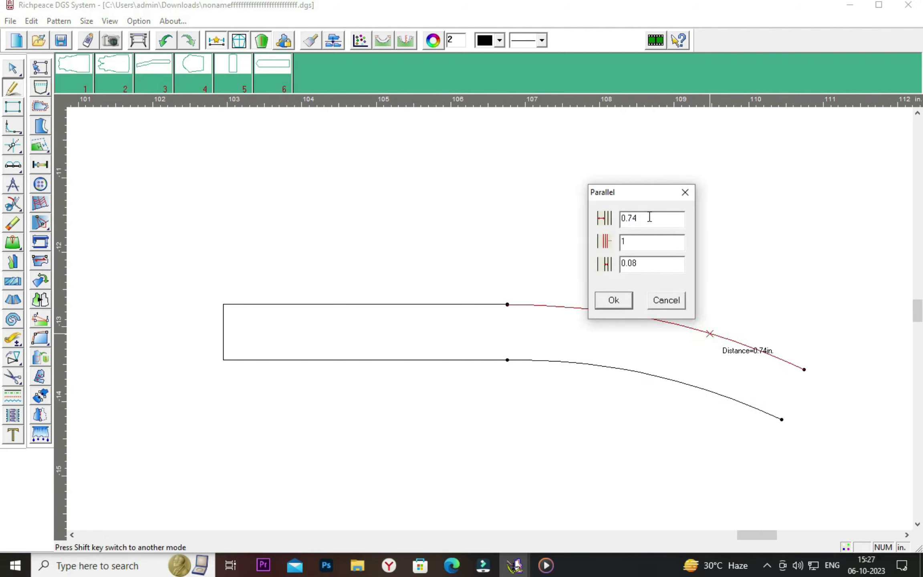
{"action": "key", "text": "BackSpace"}
{"action": "type", "text": "5"}
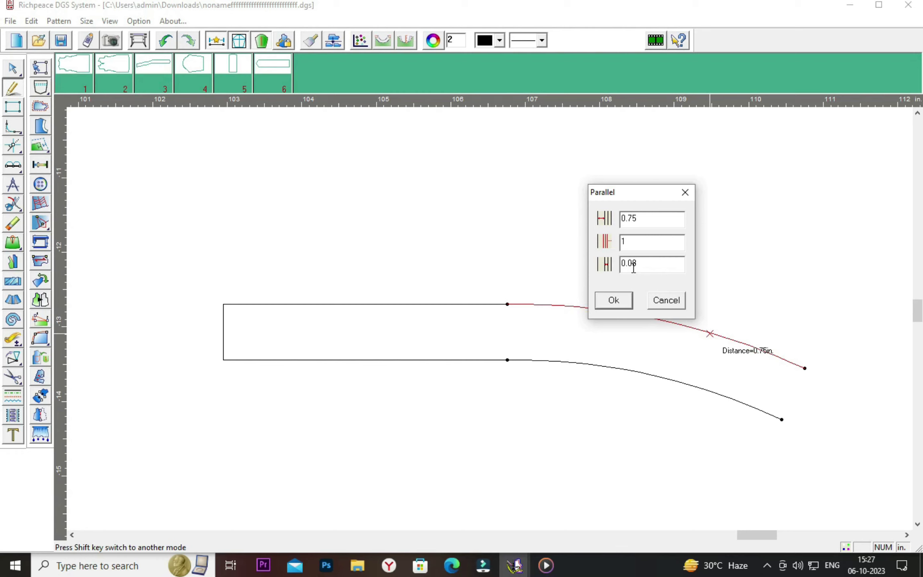
{"action": "left_click", "coordinate": [614, 301]}
Join the right ends of the lower and upper curves with a straight line
{"action": "right_click", "coordinate": [644, 358]}
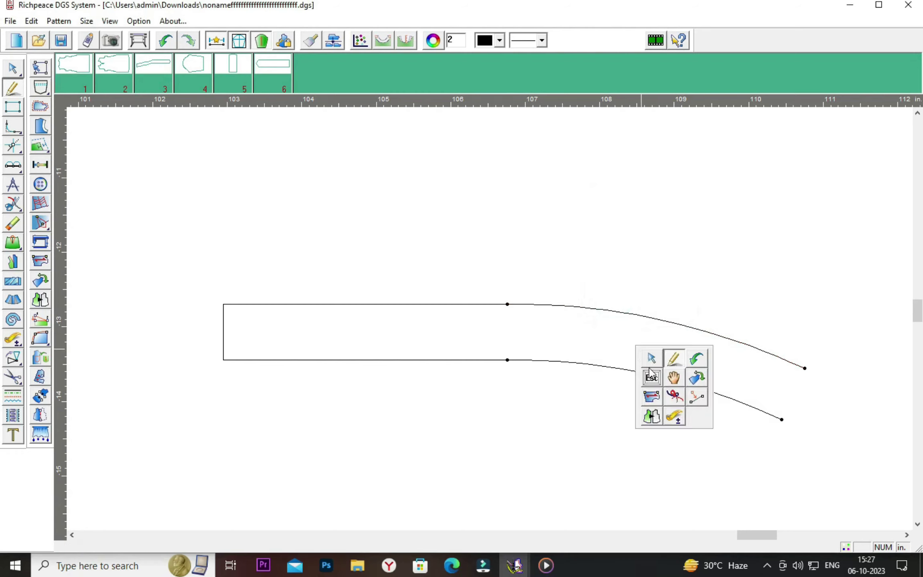
{"action": "left_click", "coordinate": [649, 358]}
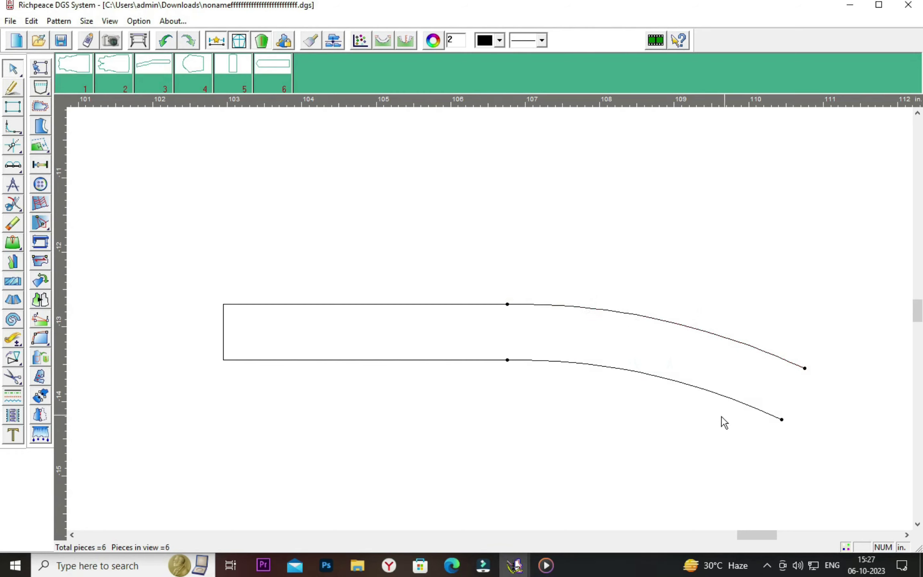
{"action": "right_click", "coordinate": [710, 431]}
{"action": "left_click", "coordinate": [737, 437]}
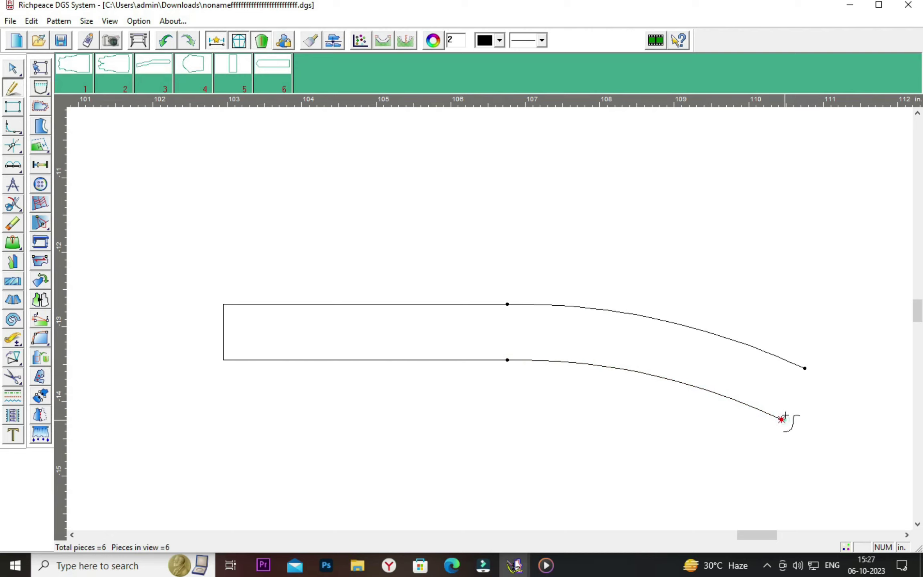
{"action": "left_click", "coordinate": [782, 420]}
{"action": "left_click", "coordinate": [805, 368]}
{"action": "key", "text": "Right"}
Check the lengths of the collar's lower and upper curves
{"action": "right_click", "coordinate": [703, 239]}
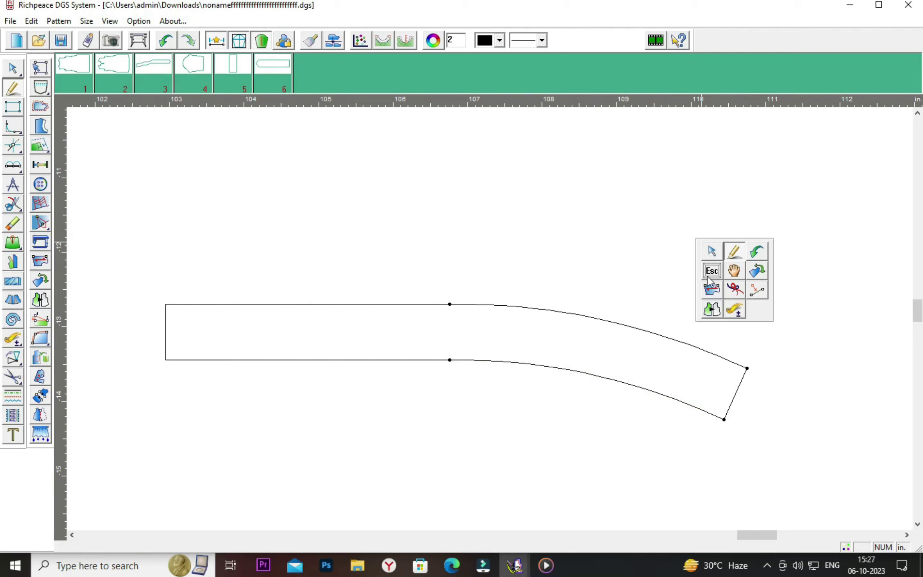
{"action": "left_click", "coordinate": [710, 250]}
{"action": "left_click", "coordinate": [628, 384]}
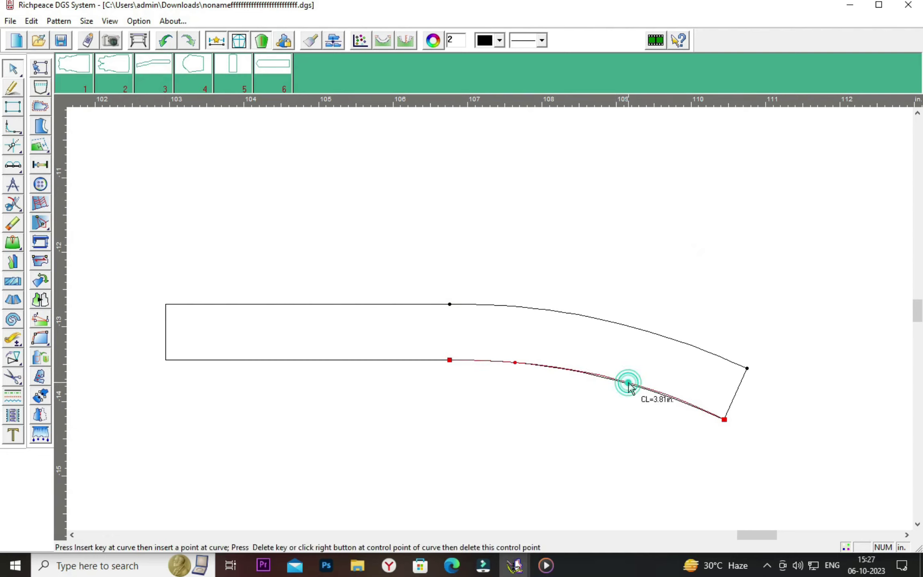
{"action": "left_click", "coordinate": [615, 405]}
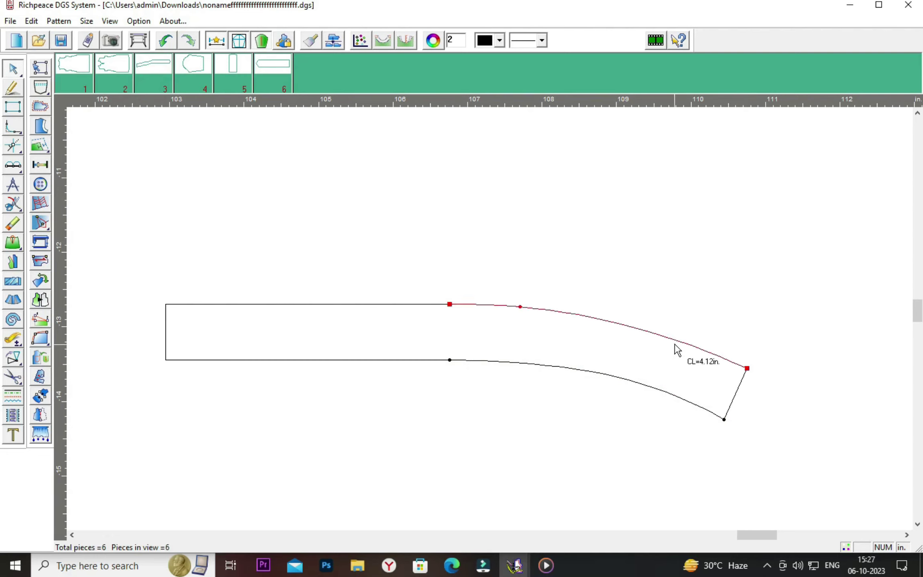
{"action": "left_click", "coordinate": [661, 335]}
{"action": "left_click", "coordinate": [699, 319]}
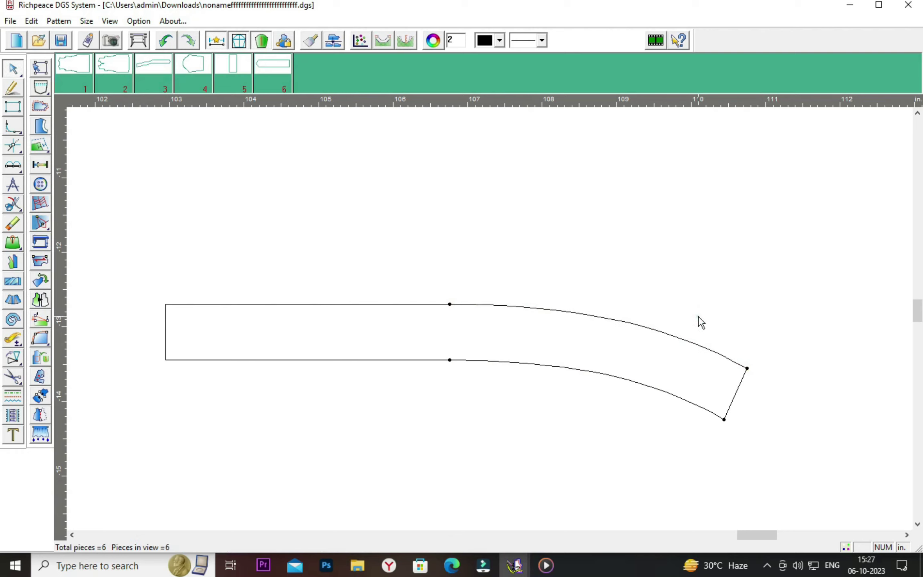
Draw a line from the collar's upper right corner to 0.52 in along the lower curve
{"action": "right_click", "coordinate": [668, 445]}
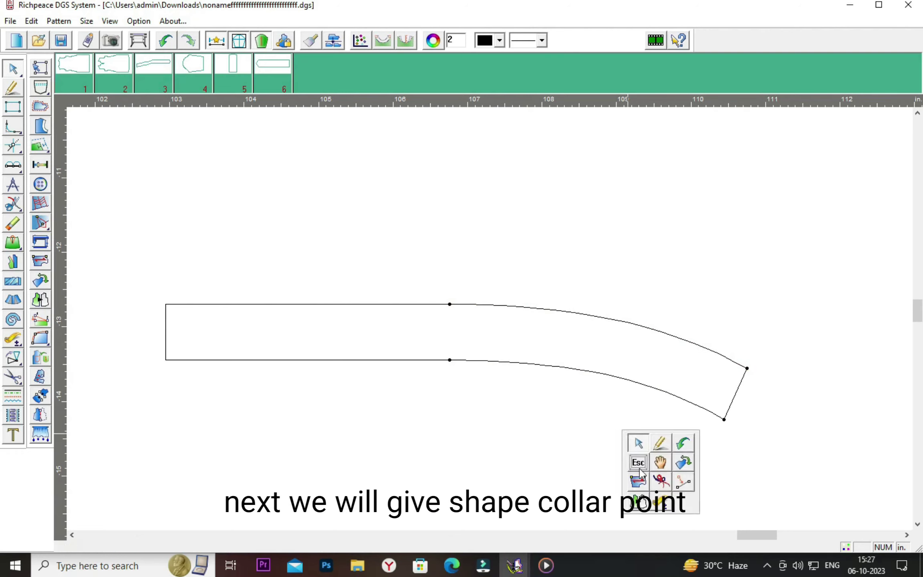
{"action": "left_click", "coordinate": [656, 443]}
{"action": "left_click", "coordinate": [747, 368]}
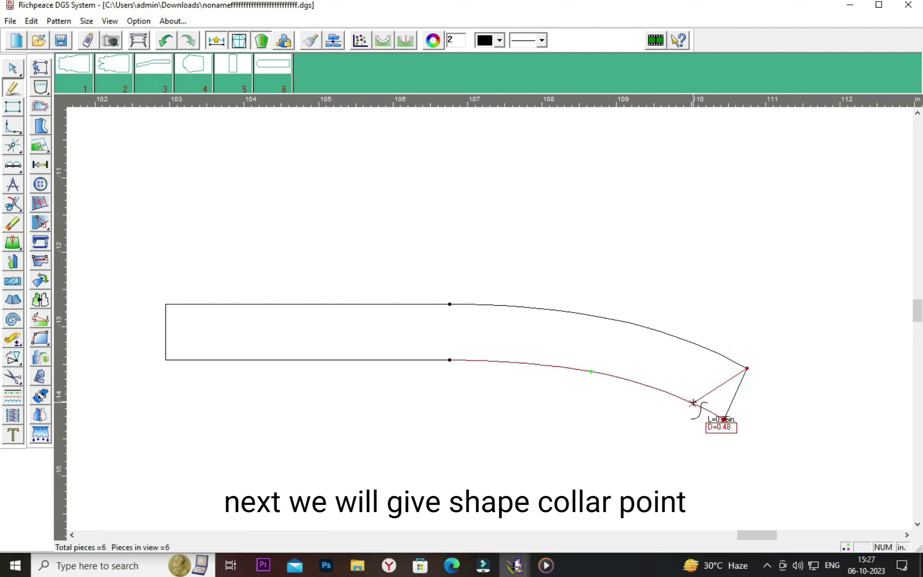
{"action": "left_click", "coordinate": [690, 402]}
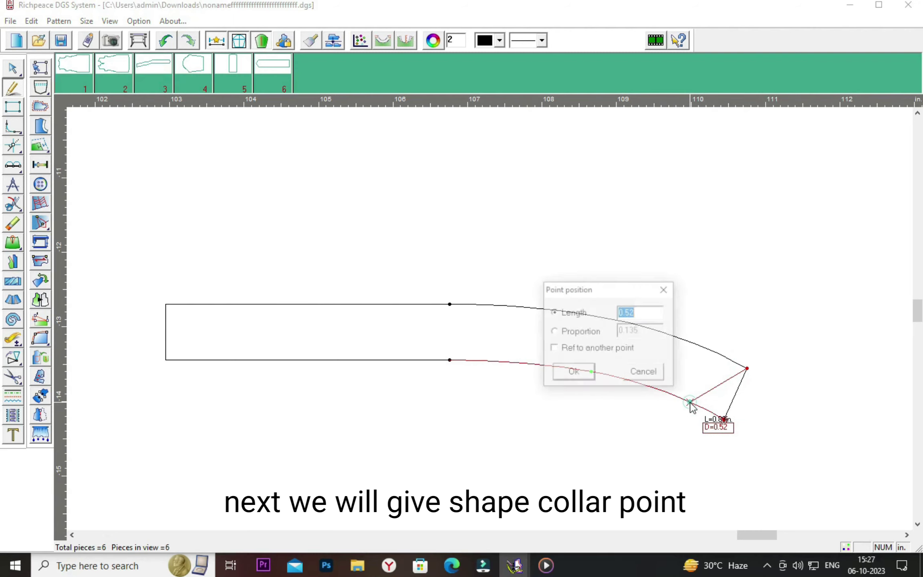
{"action": "left_click", "coordinate": [652, 313]}
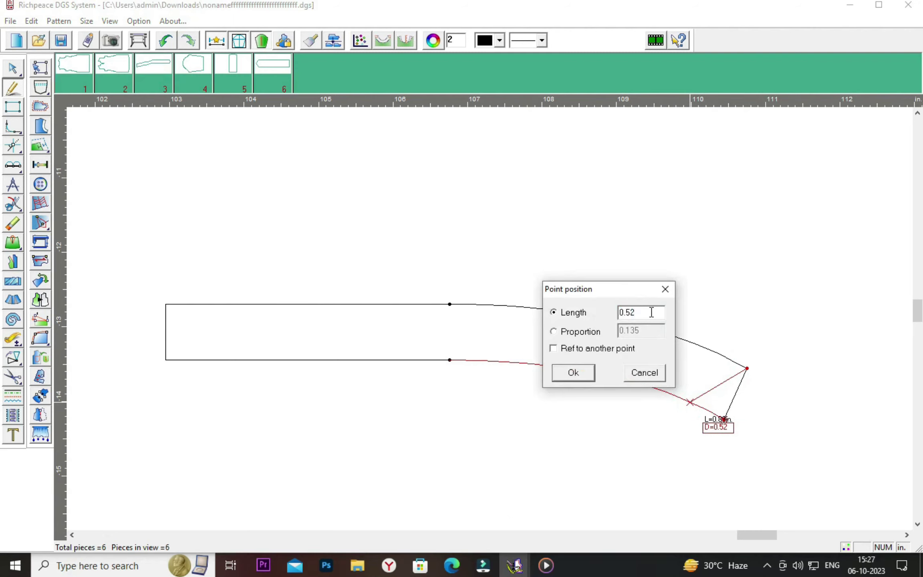
{"action": "key", "text": "Return"}
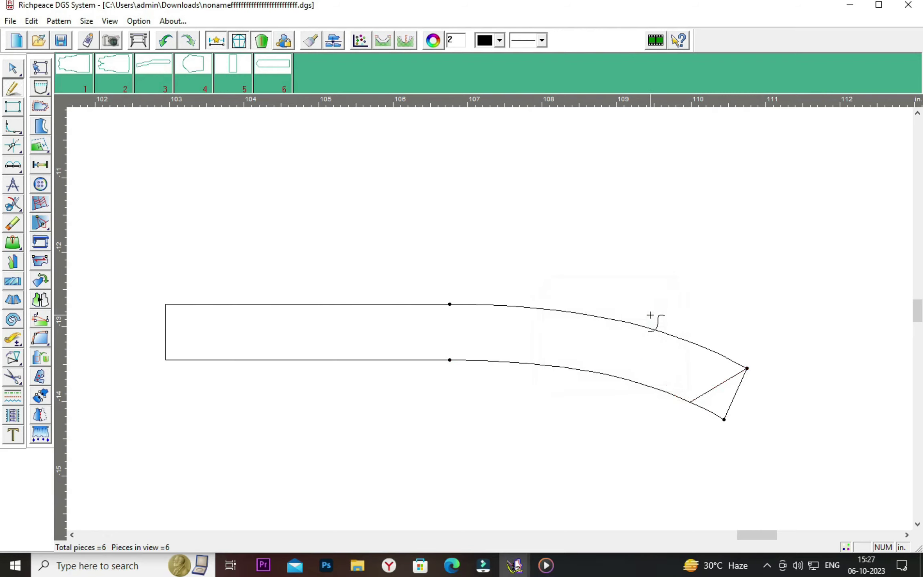
Bend the new diagonal line into a rounded curve
{"action": "right_click", "coordinate": [601, 429]}
{"action": "left_click", "coordinate": [614, 442]}
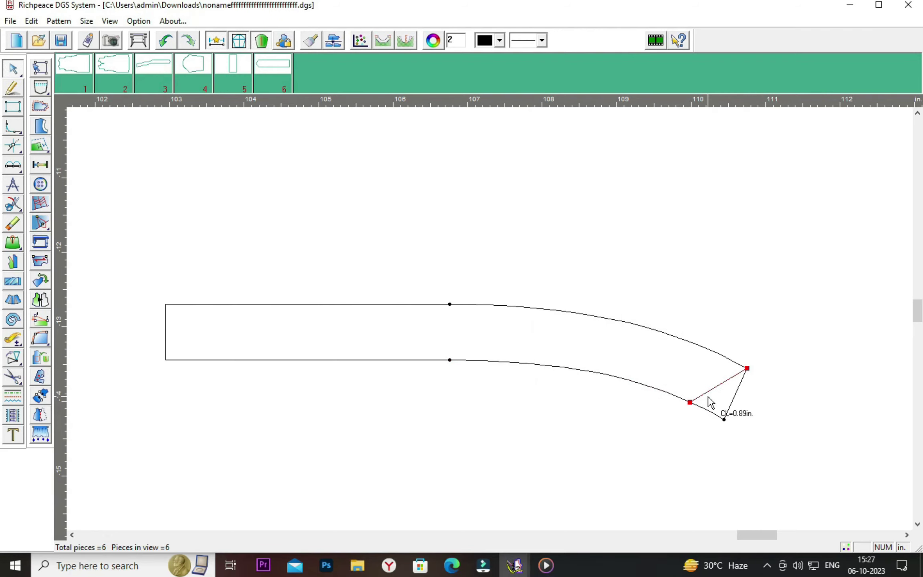
{"action": "left_click", "coordinate": [715, 387]}
{"action": "left_click_drag", "start_coordinate": [726, 396], "coordinate": [712, 403]}
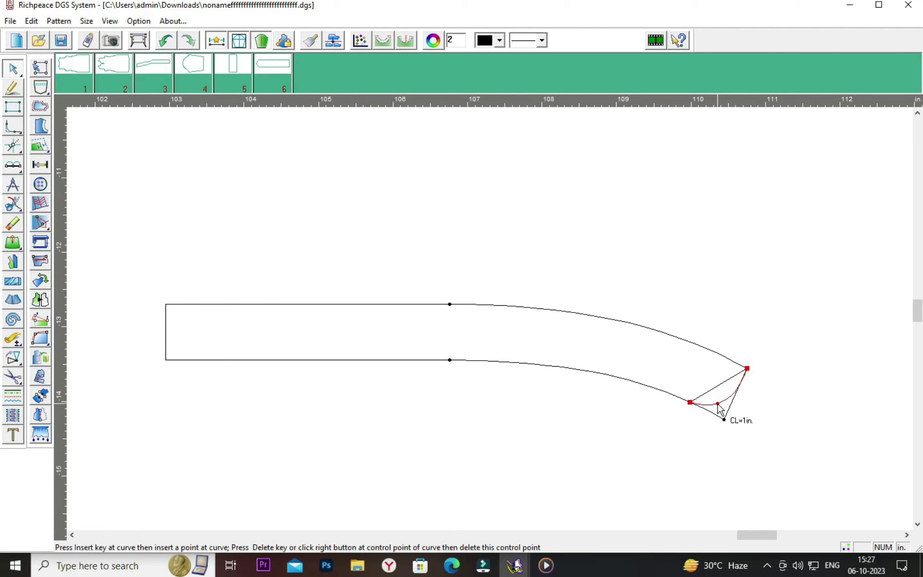
{"action": "left_click", "coordinate": [682, 446]}
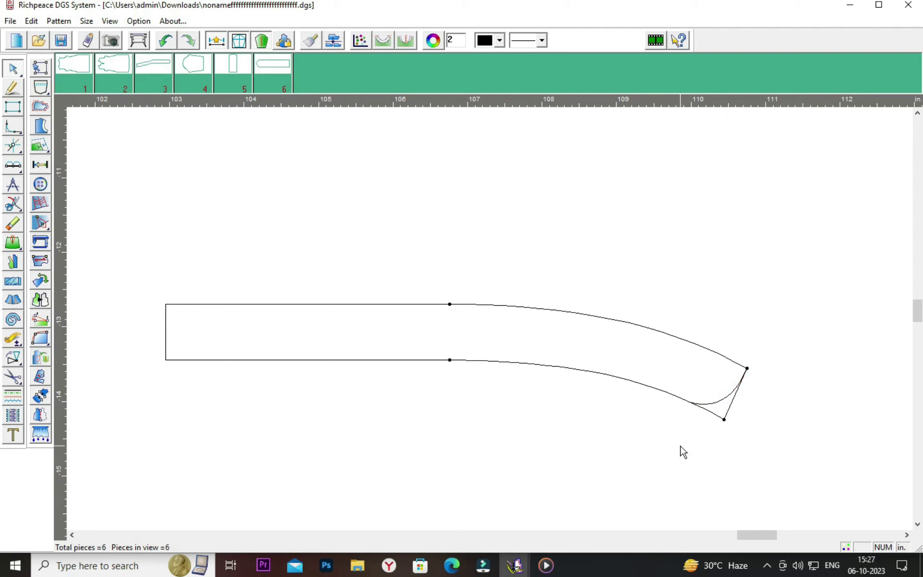
{"action": "left_click", "coordinate": [725, 418]}
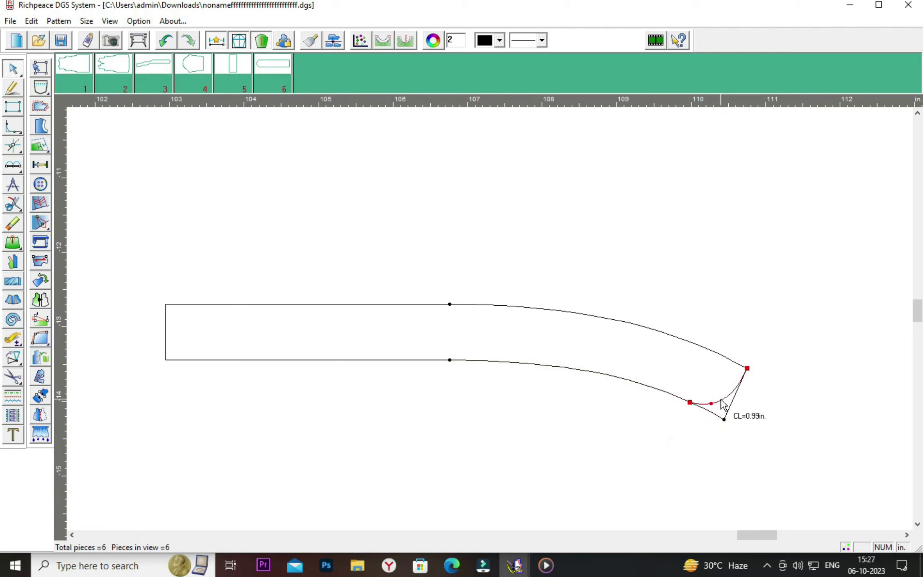
{"action": "left_click", "coordinate": [703, 455]}
Erase the old straight end line and join the stray endpoint onto the rounded curve
{"action": "left_click", "coordinate": [13, 223]}
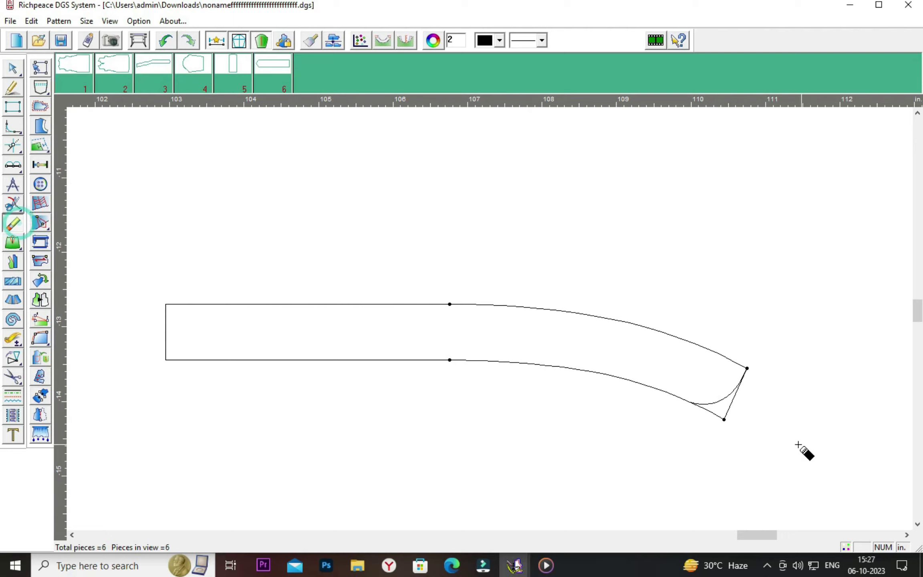
{"action": "left_click", "coordinate": [730, 407]}
{"action": "right_click", "coordinate": [673, 438]}
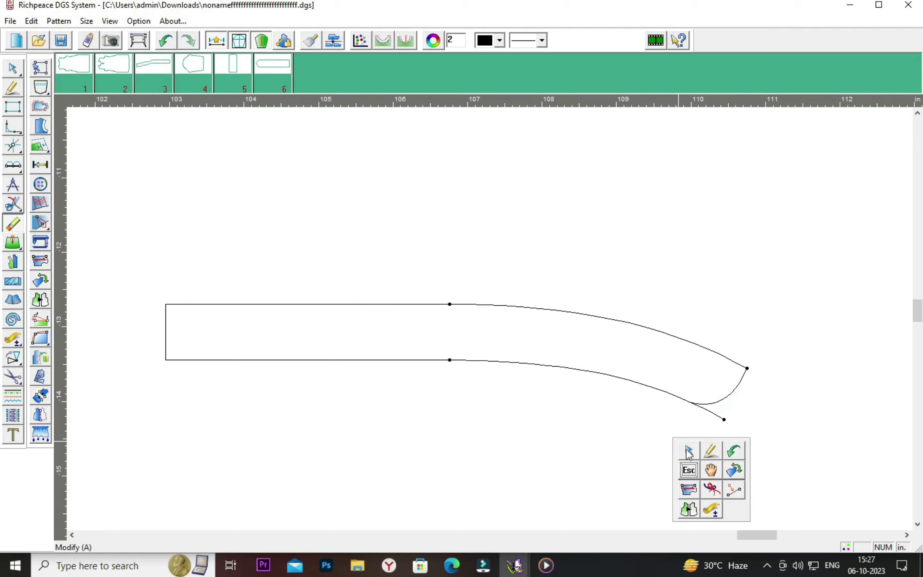
{"action": "left_click", "coordinate": [686, 445]}
{"action": "mouse_move", "coordinate": [725, 420]}
{"action": "left_mouse_down"}
{"action": "mouse_move", "coordinate": [691, 403]}
{"action": "mouse_move", "coordinate": [709, 406]}
{"action": "left_mouse_up"}
{"action": "left_click", "coordinate": [706, 411]}
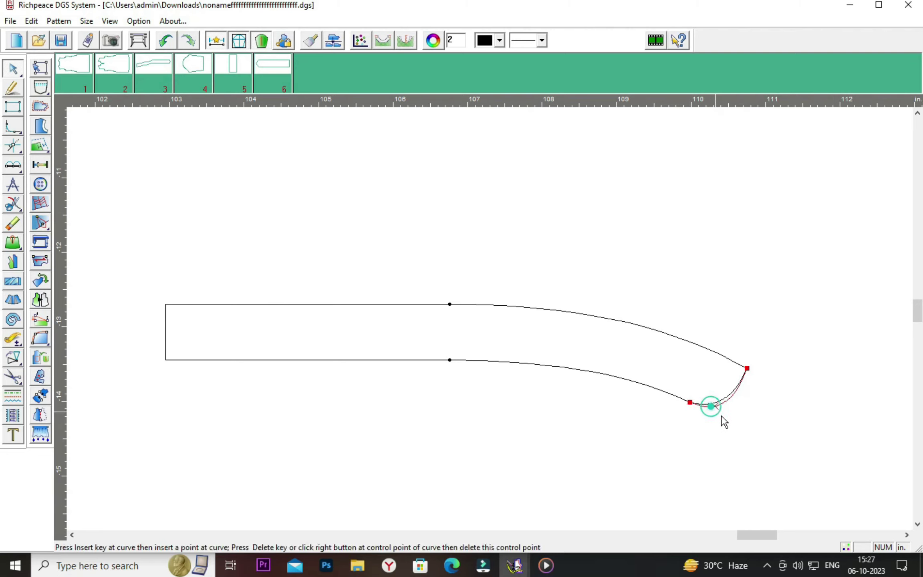
{"action": "right_click", "coordinate": [723, 420]}
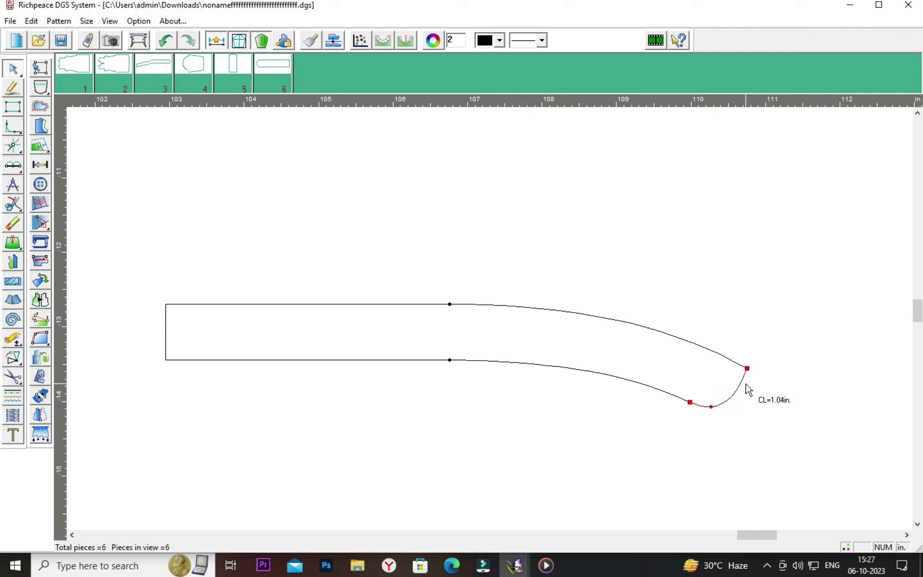
{"action": "left_click", "coordinate": [747, 369]}
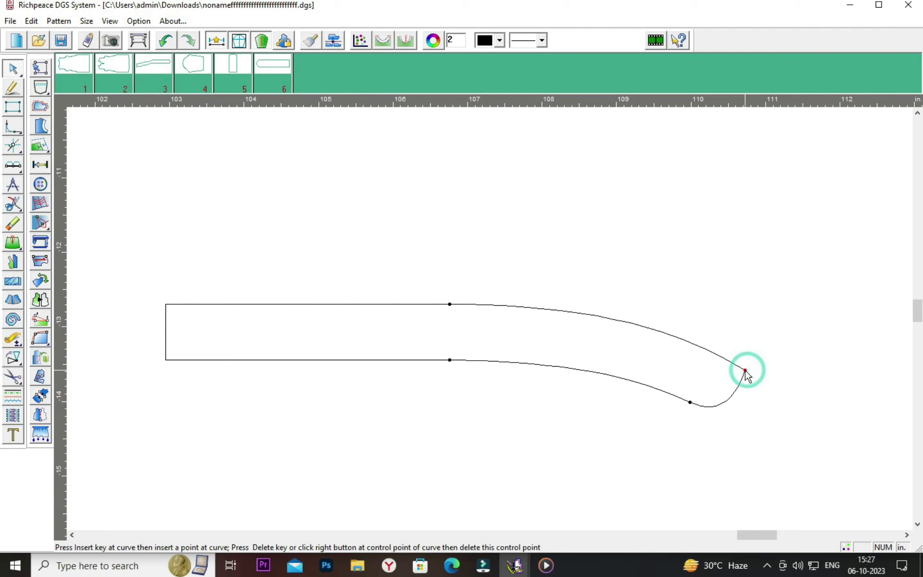
{"action": "right_click", "coordinate": [697, 421]}
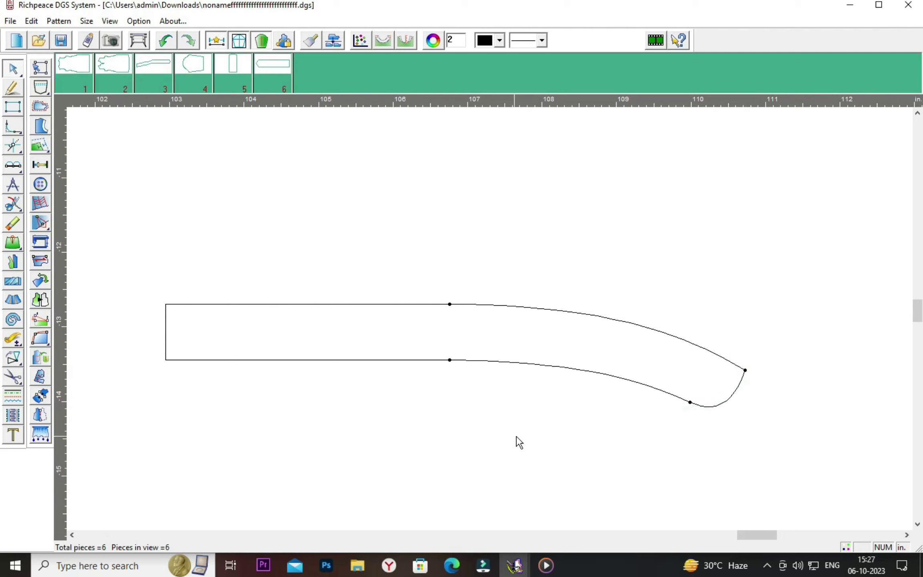
Cut the collar outline out as a pattern piece and move it up and right
{"action": "left_click", "coordinate": [13, 376]}
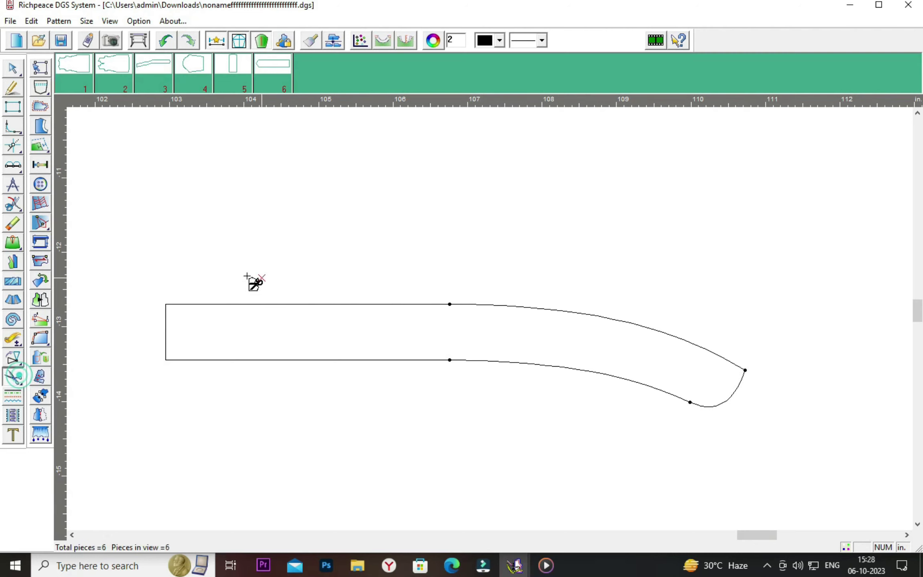
{"action": "left_click_drag", "start_coordinate": [151, 274], "coordinate": [773, 454]}
{"action": "right_click", "coordinate": [546, 417]}
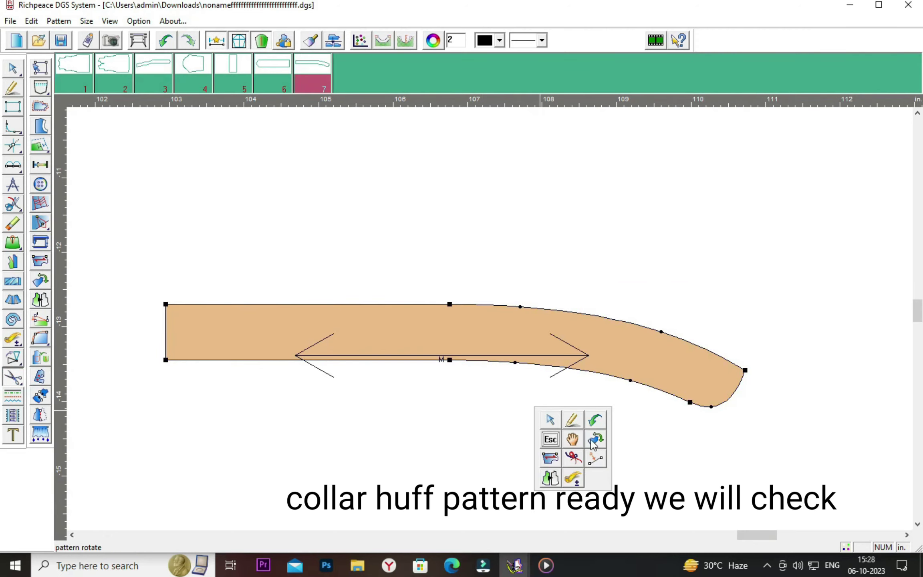
{"action": "left_click", "coordinate": [573, 437]}
{"action": "left_click_drag", "start_coordinate": [501, 323], "coordinate": [679, 282]}
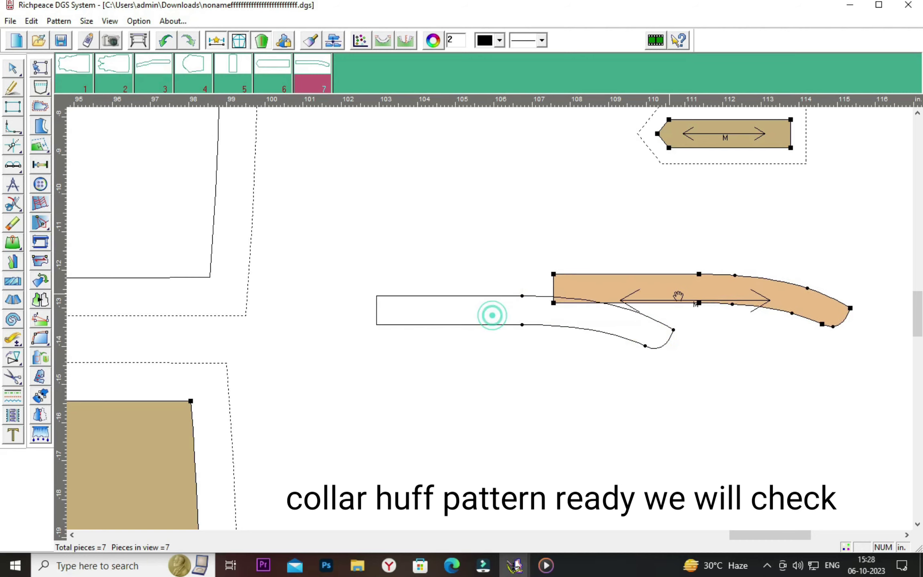
Mirror the collar piece about its left edge and erase the leftover unmirrored outline
{"action": "left_click", "coordinate": [40, 415]}
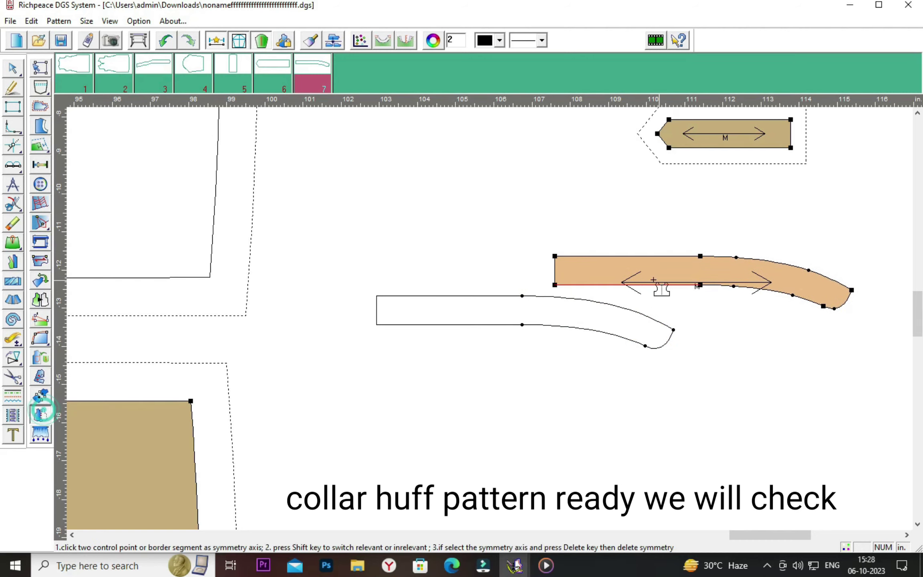
{"action": "left_click", "coordinate": [554, 271]}
{"action": "right_click", "coordinate": [548, 379]}
{"action": "left_click", "coordinate": [549, 379]}
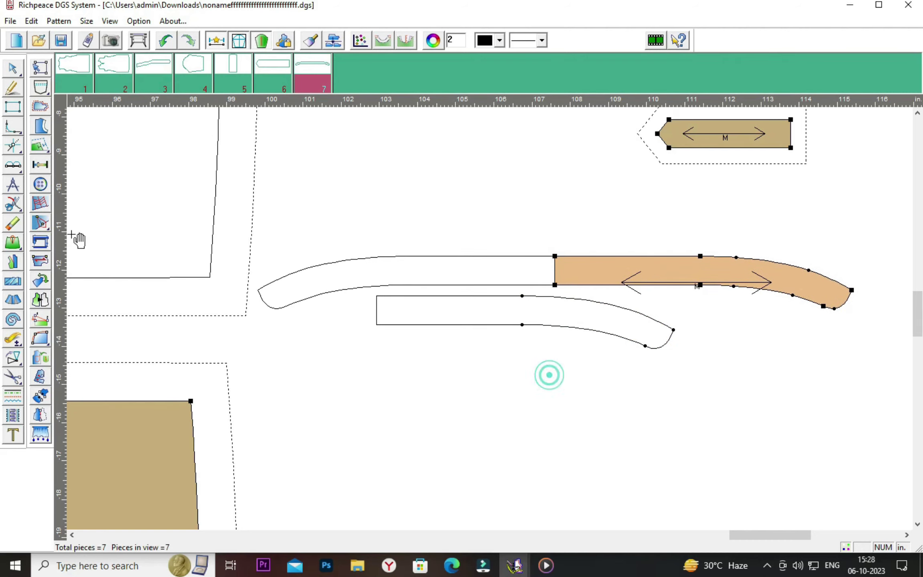
{"action": "left_click", "coordinate": [13, 224]}
{"action": "left_click_drag", "start_coordinate": [698, 354], "coordinate": [381, 295]}
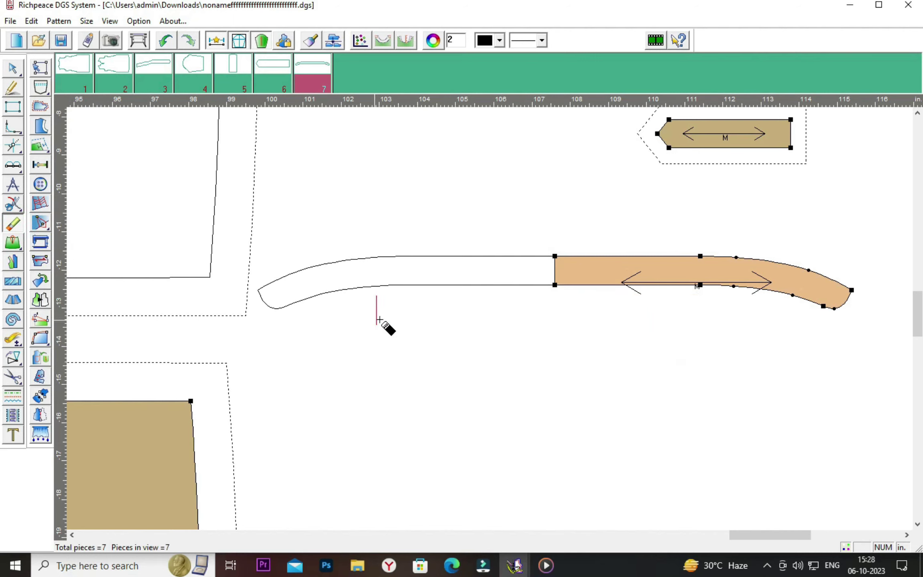
{"action": "right_click", "coordinate": [371, 309]}
{"action": "left_click", "coordinate": [413, 345]}
{"action": "left_click_drag", "start_coordinate": [679, 277], "coordinate": [671, 314]}
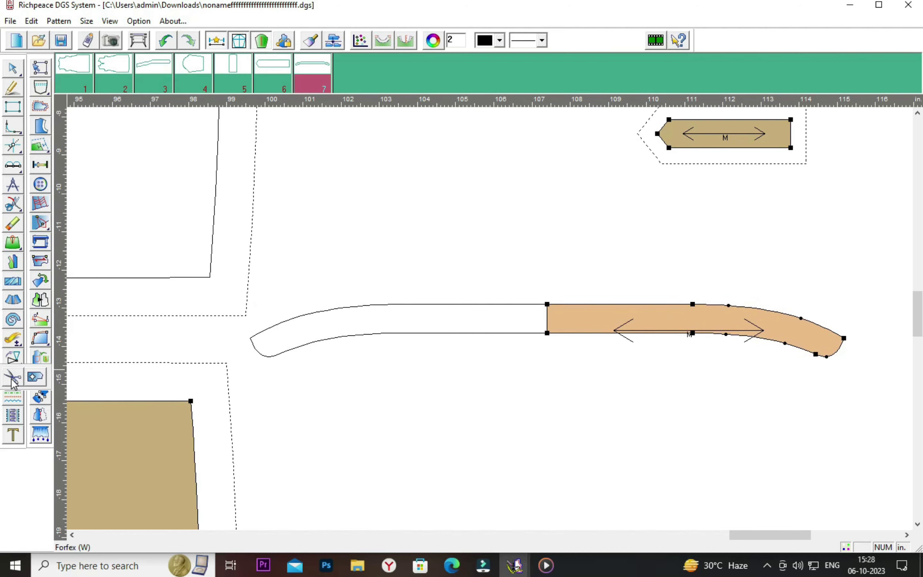
Place the grainline at the centre of the collar piece
{"action": "left_click", "coordinate": [40, 261]}
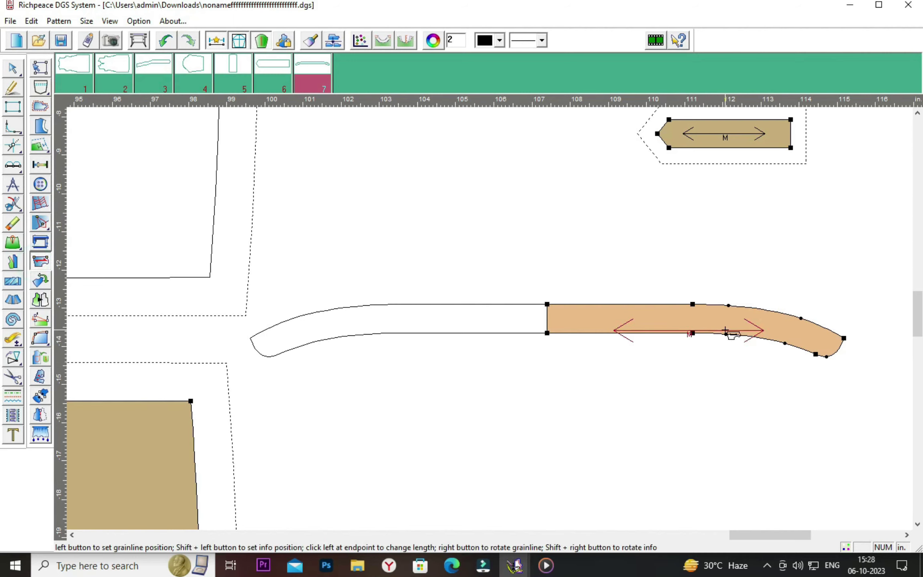
{"action": "left_click", "coordinate": [707, 319]}
{"action": "right_click", "coordinate": [657, 404]}
{"action": "left_click", "coordinate": [687, 430]}
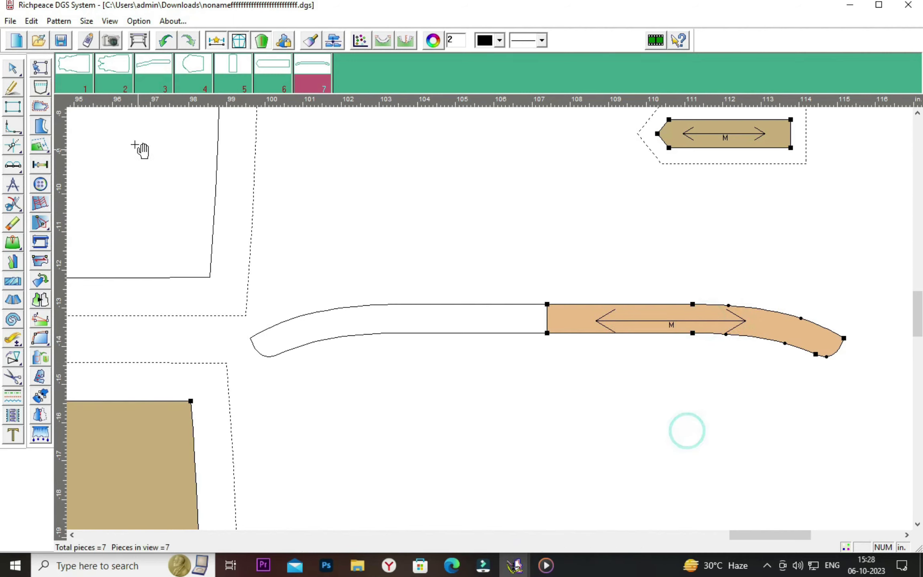
Add a 4 seam allowance around the collar piece, then view its curved end
{"action": "left_click", "coordinate": [40, 107]}
{"action": "left_click", "coordinate": [848, 352]}
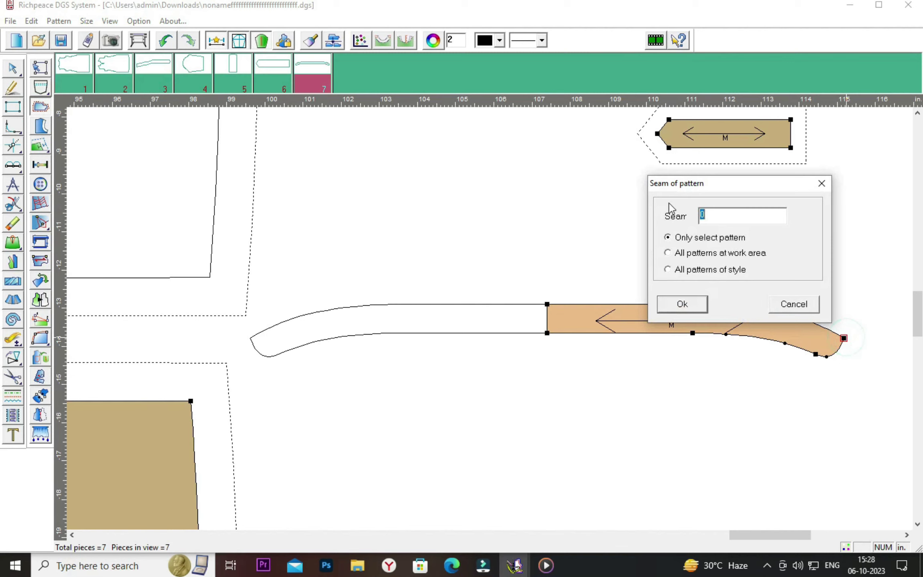
{"action": "left_click_drag", "start_coordinate": [707, 181], "coordinate": [533, 327]}
{"action": "left_click", "coordinate": [541, 362]}
{"action": "type", "text": ".4"}
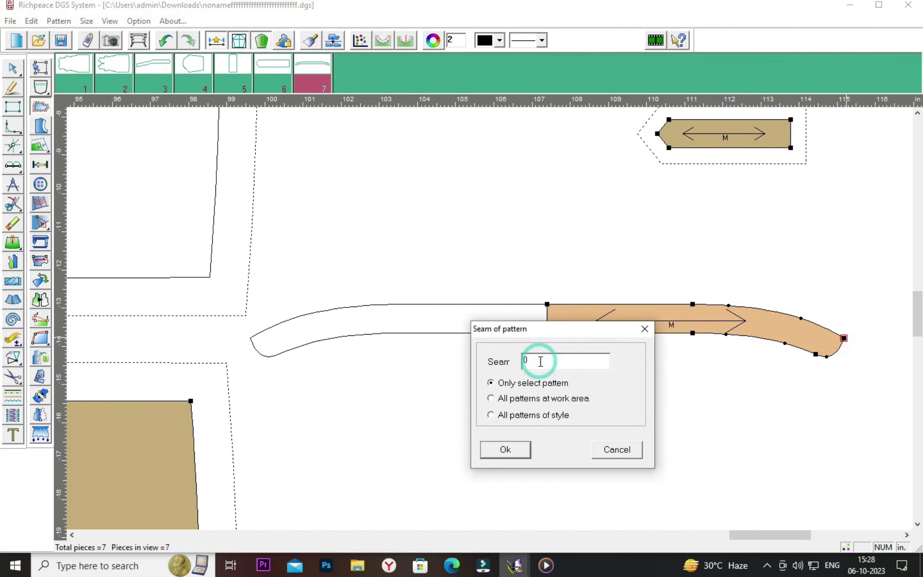
{"action": "left_click", "coordinate": [505, 451]}
{"action": "right_click", "coordinate": [613, 259]}
{"action": "left_click", "coordinate": [636, 269]}
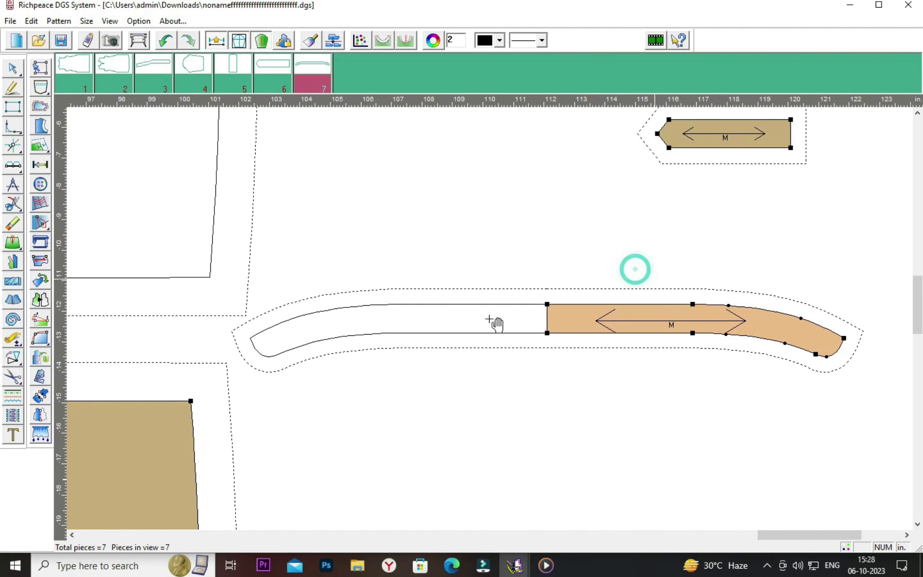
{"action": "scroll", "coordinate": [497, 323], "scroll_direction": "down", "scroll_amount": 3}
{"action": "scroll", "coordinate": [517, 324], "scroll_direction": "up", "scroll_amount": 5}
{"action": "left_click_drag", "start_coordinate": [510, 330], "coordinate": [503, 357]}
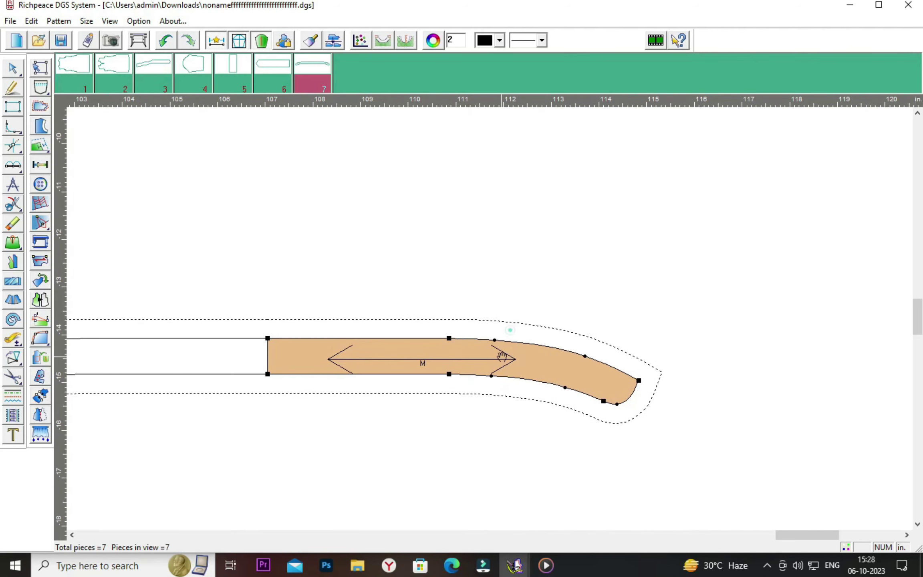
{"action": "left_click", "coordinate": [47, 151]}
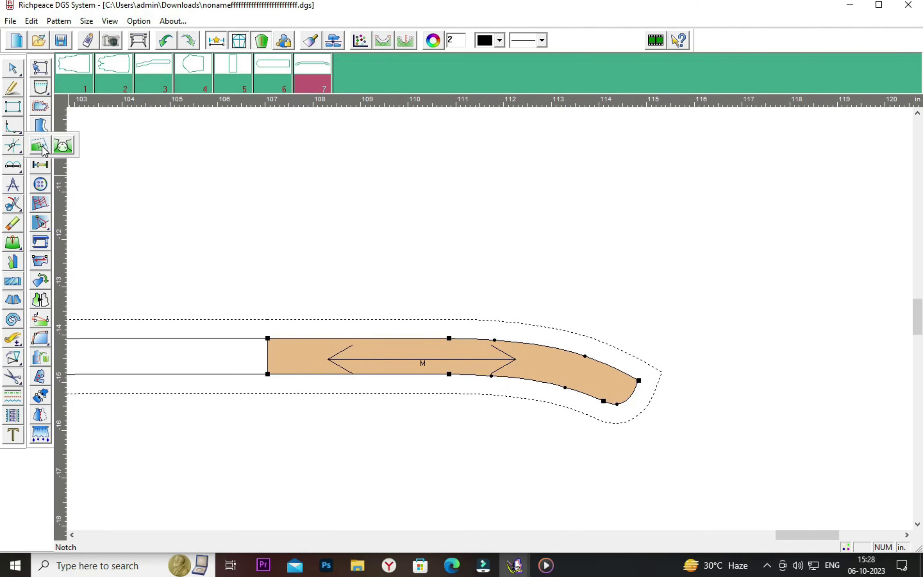
Move the collar piece left beside the front bodice neckline
{"action": "left_click", "coordinate": [40, 146]}
{"action": "scroll", "coordinate": [617, 393], "scroll_direction": "up", "scroll_amount": 2}
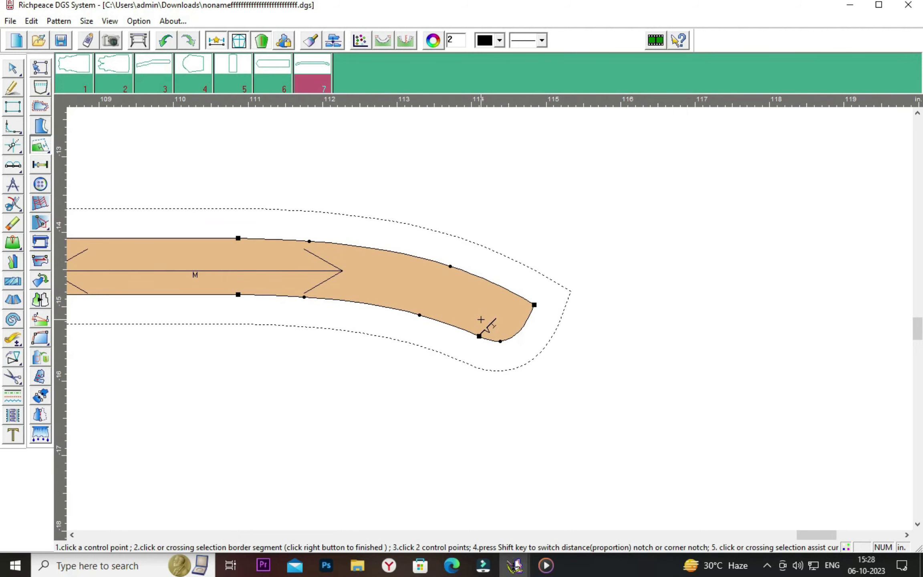
{"action": "scroll", "coordinate": [481, 320], "scroll_direction": "down", "scroll_amount": 2}
{"action": "scroll", "coordinate": [472, 319], "scroll_direction": "down", "scroll_amount": 2}
{"action": "scroll", "coordinate": [481, 280], "scroll_direction": "down", "scroll_amount": 2}
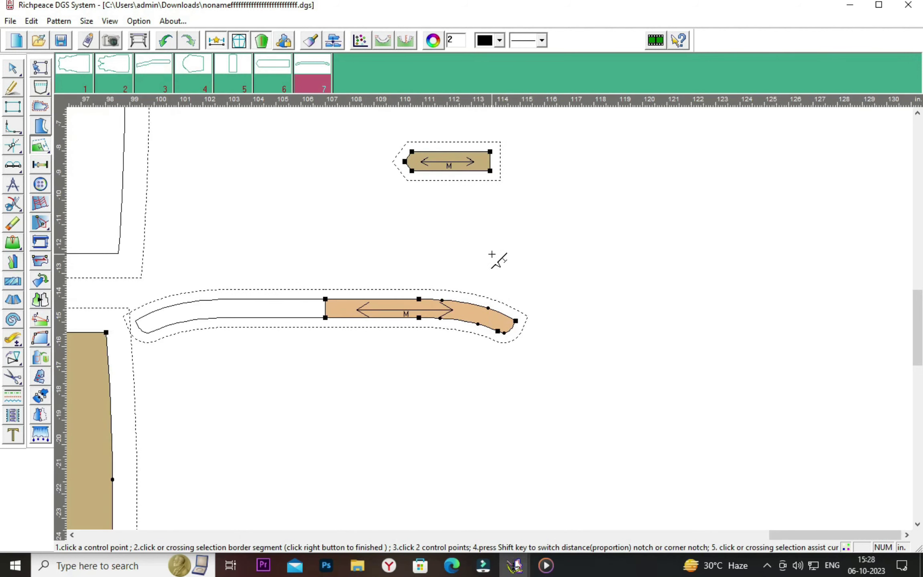
{"action": "right_click", "coordinate": [497, 257]}
{"action": "left_click", "coordinate": [521, 279]}
{"action": "scroll", "coordinate": [489, 324], "scroll_direction": "down", "scroll_amount": 2}
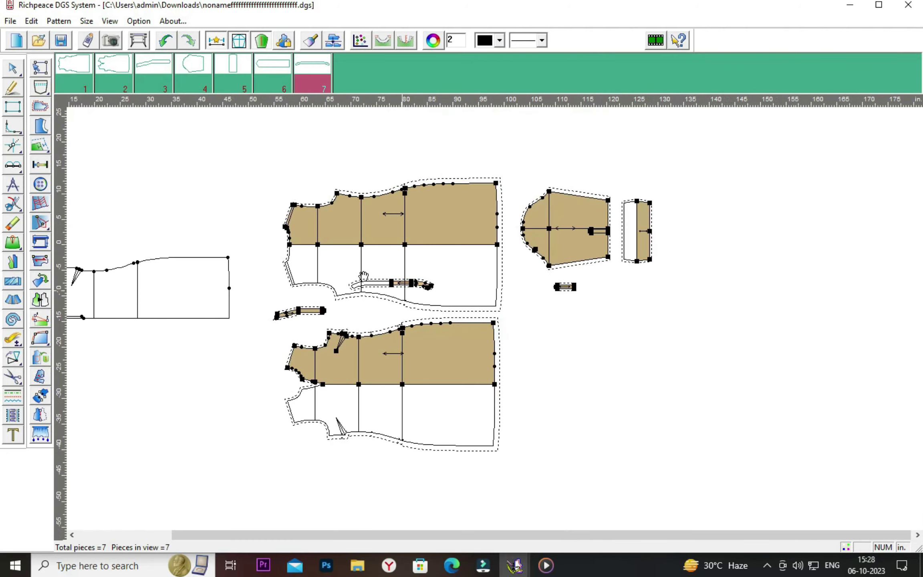
{"action": "scroll", "coordinate": [286, 255], "scroll_direction": "up", "scroll_amount": 2}
{"action": "scroll", "coordinate": [493, 317], "scroll_direction": "up", "scroll_amount": 2}
{"action": "left_click_drag", "start_coordinate": [494, 325], "coordinate": [456, 323]}
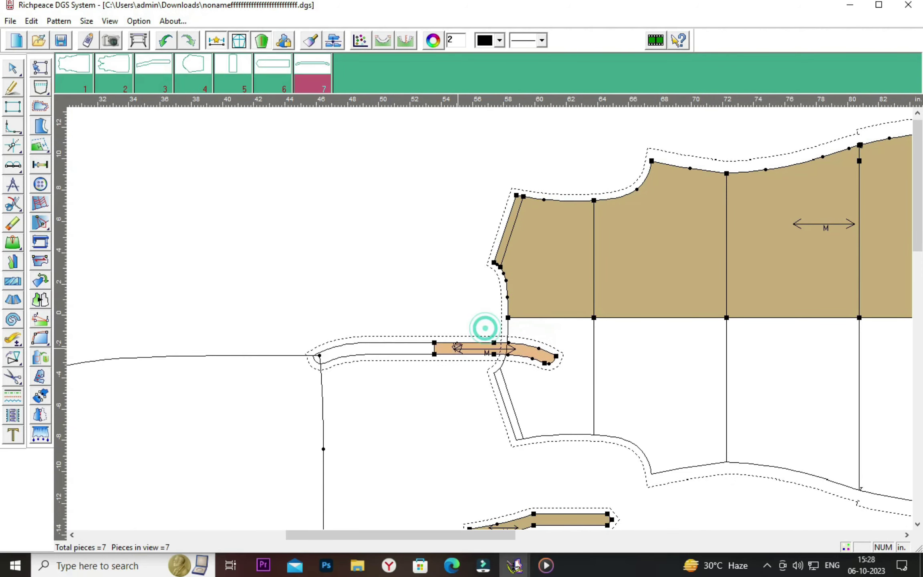
Rotate the collar piece 90° so it stands vertical
{"action": "left_click", "coordinate": [41, 280]}
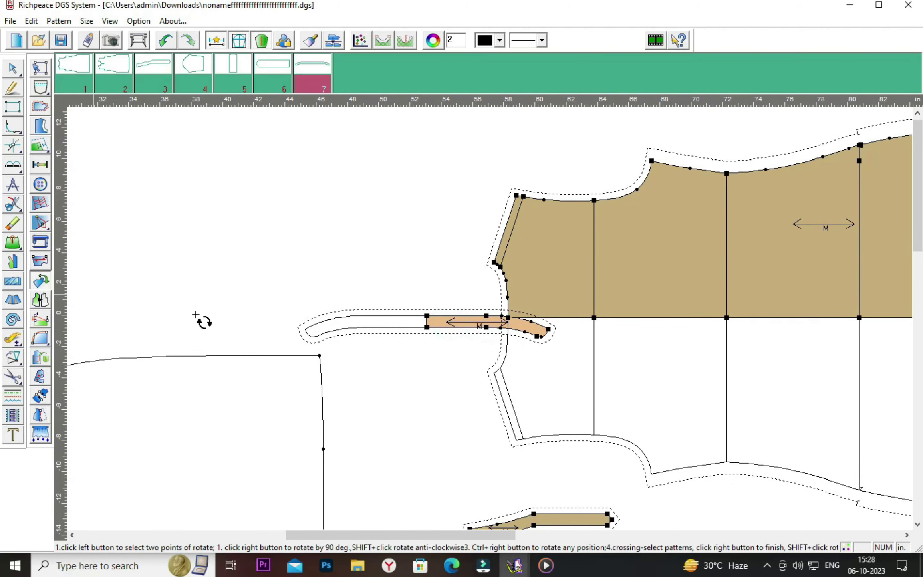
{"action": "right_click", "coordinate": [471, 327]}
{"action": "right_click", "coordinate": [398, 334]}
{"action": "left_click", "coordinate": [436, 367]}
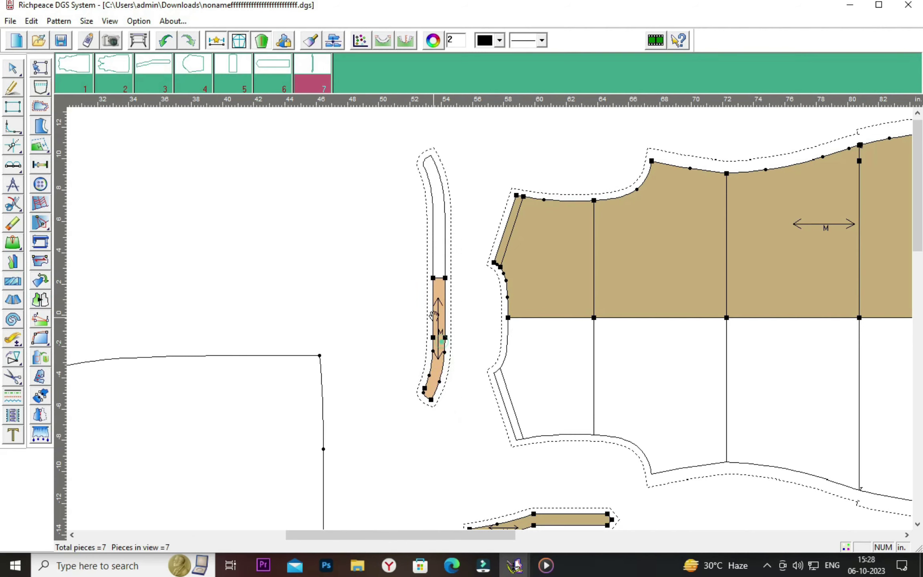
{"action": "scroll", "coordinate": [495, 324], "scroll_direction": "up", "scroll_amount": 2}
{"action": "left_click_drag", "start_coordinate": [450, 330], "coordinate": [449, 329]}
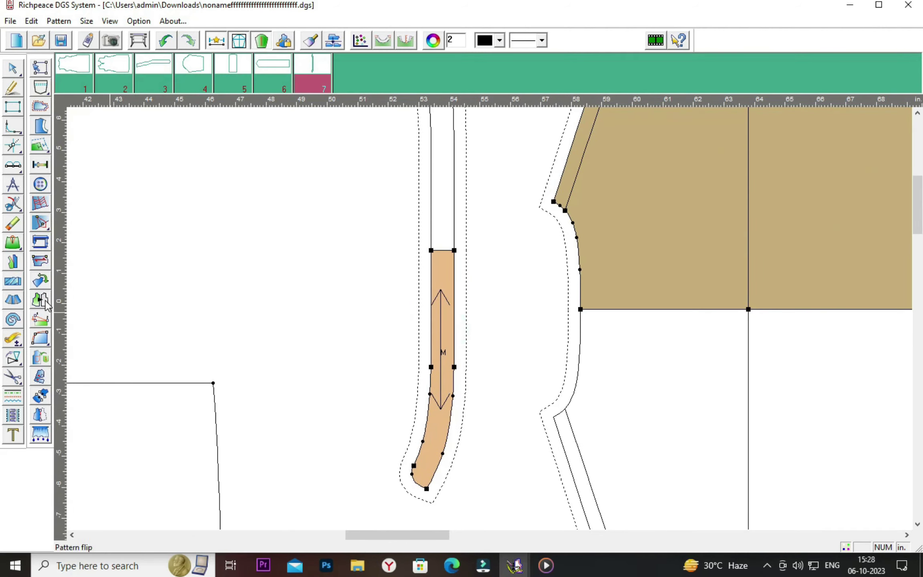
Flip the collar vertically so its curve points up, and raise it beside the neckline
{"action": "left_click", "coordinate": [40, 300]}
{"action": "left_click", "coordinate": [453, 342]}
{"action": "right_click", "coordinate": [443, 344]}
{"action": "left_click", "coordinate": [372, 360]}
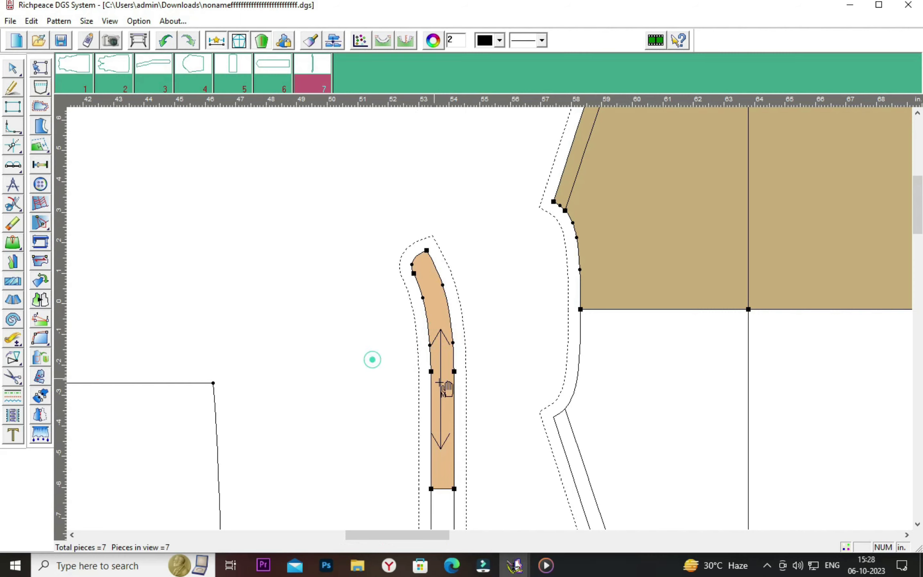
{"action": "left_click", "coordinate": [440, 390]}
{"action": "left_click", "coordinate": [457, 269]}
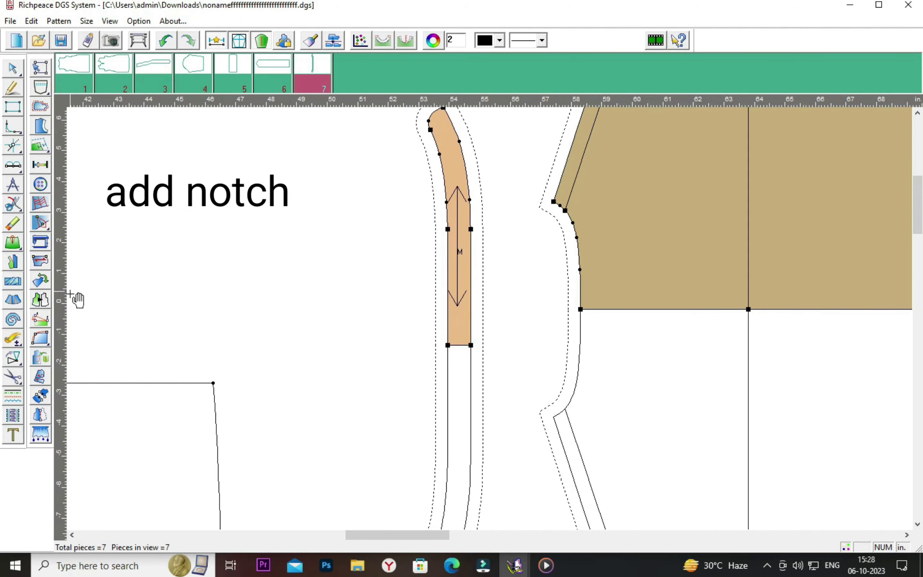
{"action": "left_click", "coordinate": [40, 242]}
Walk the collar's end point along the front neckline
{"action": "left_click", "coordinate": [471, 345]}
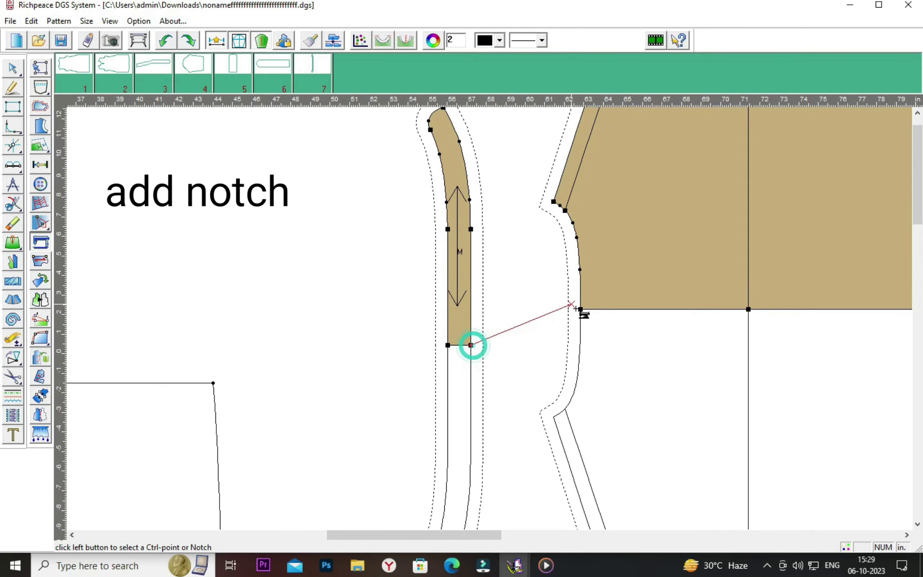
{"action": "left_click", "coordinate": [581, 310]}
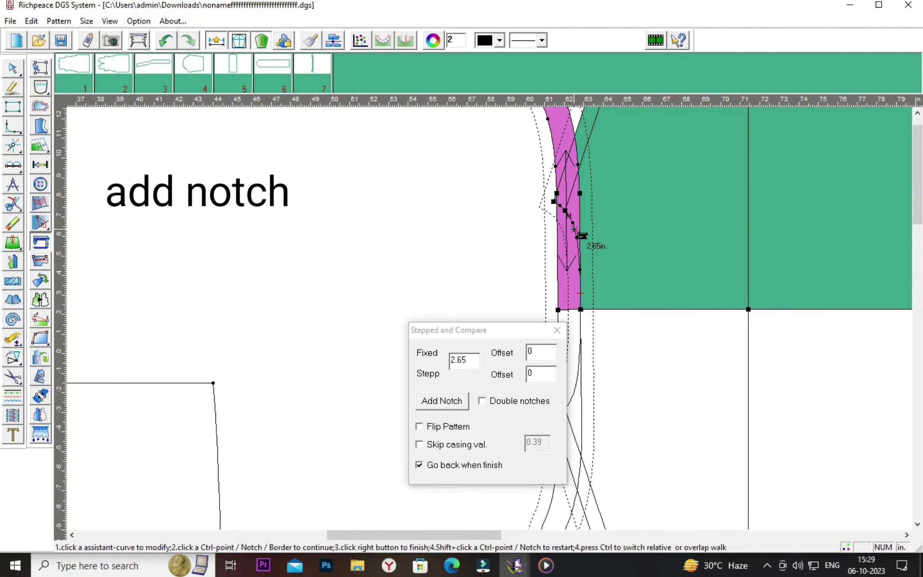
{"action": "scroll", "coordinate": [497, 325], "scroll_direction": "up", "scroll_amount": 3}
{"action": "left_click_drag", "start_coordinate": [520, 332], "coordinate": [327, 309]}
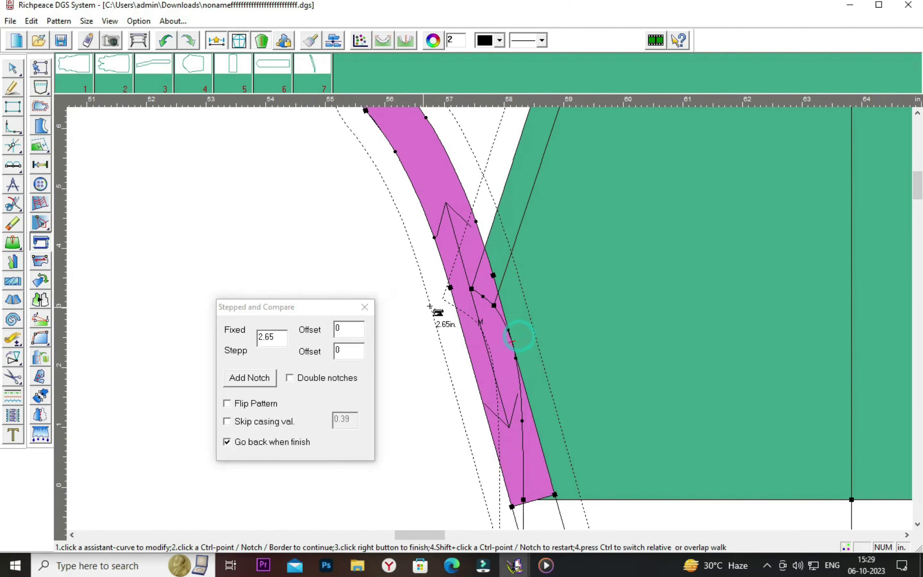
{"action": "scroll", "coordinate": [439, 313], "scroll_direction": "up", "scroll_amount": 2}
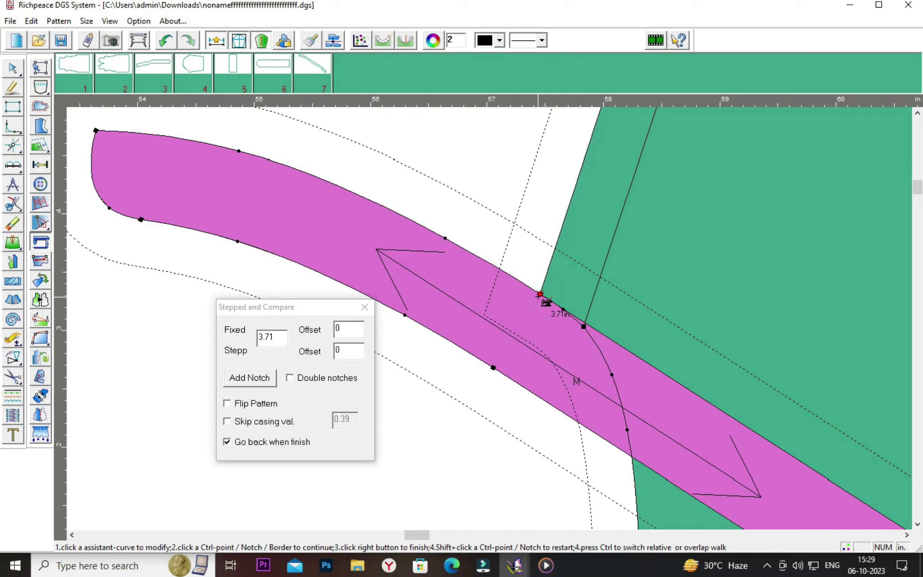
{"action": "right_click", "coordinate": [539, 305]}
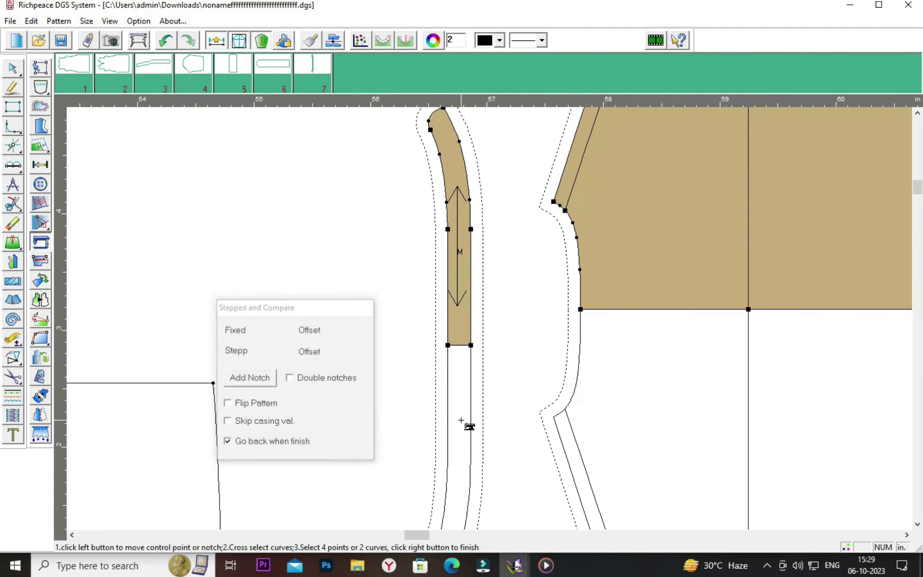
Move the collar strip down beside the lower bodice neckline
{"action": "right_click", "coordinate": [505, 383]}
{"action": "left_click", "coordinate": [551, 403]}
{"action": "scroll", "coordinate": [552, 403], "scroll_direction": "down", "scroll_amount": 5}
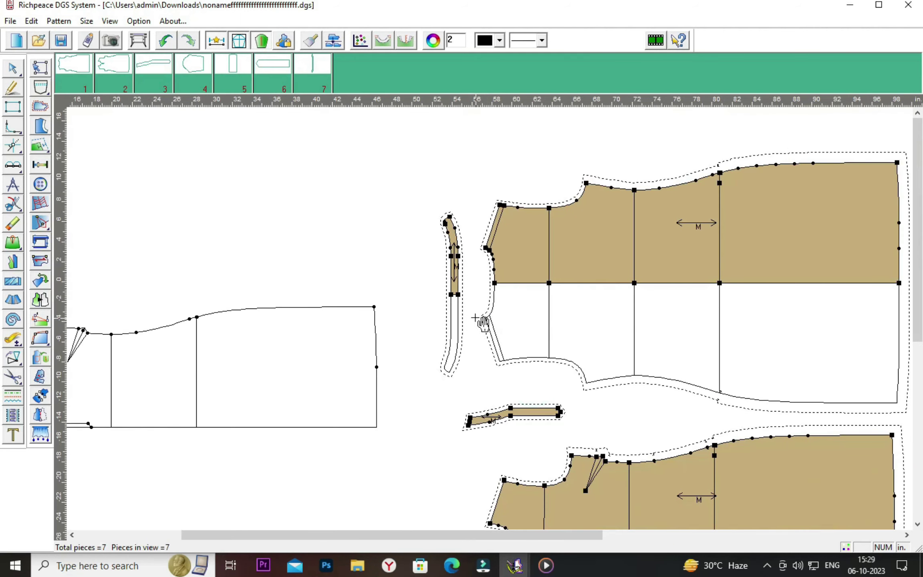
{"action": "left_click_drag", "start_coordinate": [454, 278], "coordinate": [470, 392]}
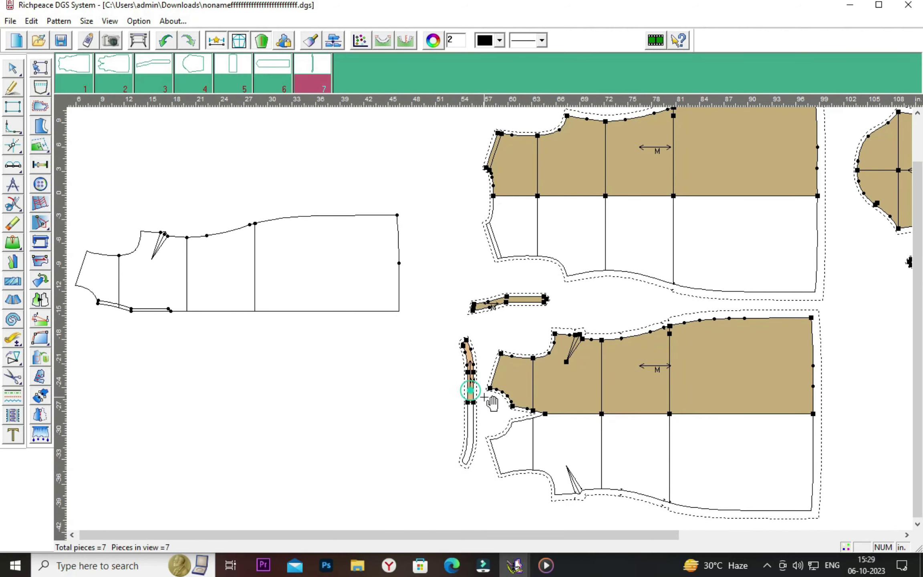
{"action": "scroll", "coordinate": [470, 391], "scroll_direction": "up", "scroll_amount": 2}
{"action": "scroll", "coordinate": [497, 313], "scroll_direction": "up", "scroll_amount": 2}
{"action": "left_click_drag", "start_coordinate": [439, 291], "coordinate": [453, 350]}
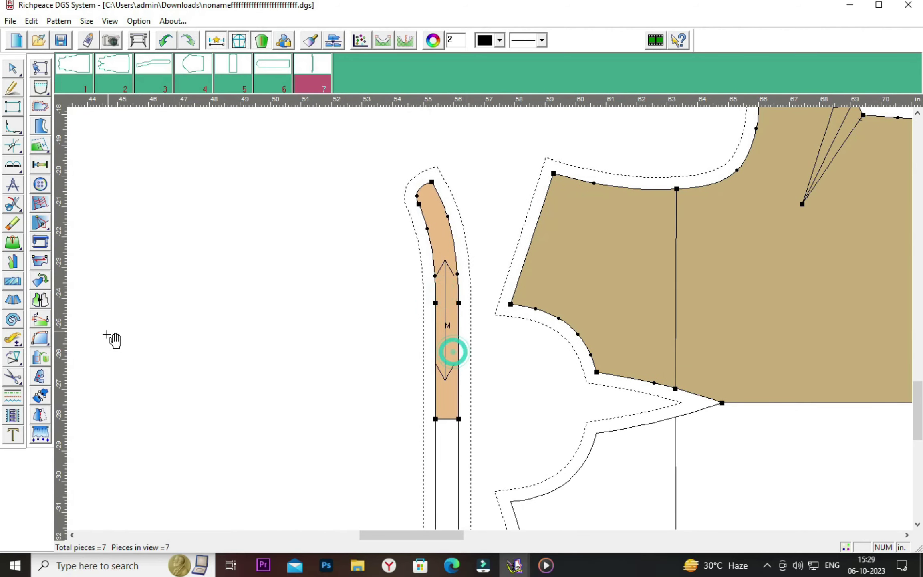
Flip the collar strip vertically and position it near the bodice neckline corner
{"action": "left_click", "coordinate": [37, 307]}
{"action": "left_click", "coordinate": [457, 398]}
{"action": "right_click", "coordinate": [348, 354]}
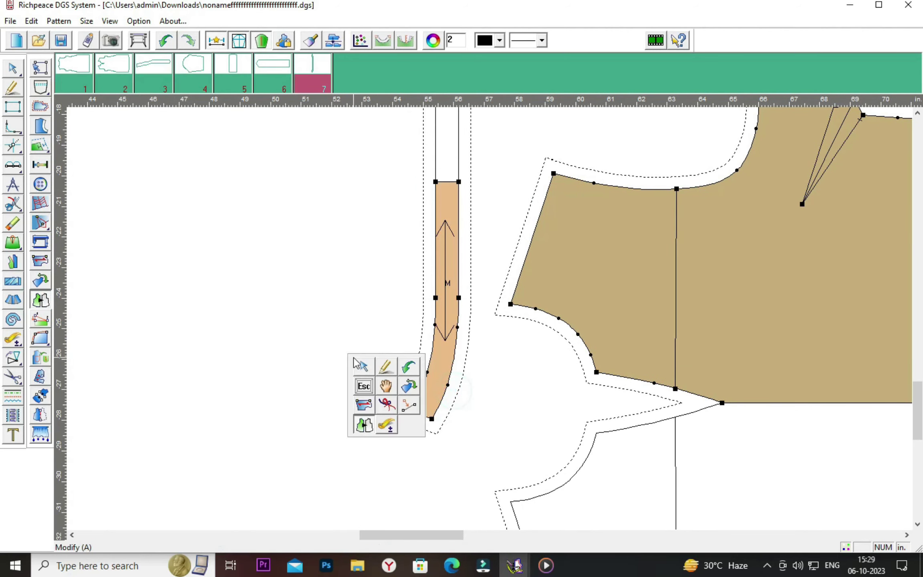
{"action": "left_click", "coordinate": [386, 386]}
{"action": "left_click_drag", "start_coordinate": [385, 381], "coordinate": [525, 385]}
{"action": "scroll", "coordinate": [501, 357], "scroll_direction": "up", "scroll_amount": 2}
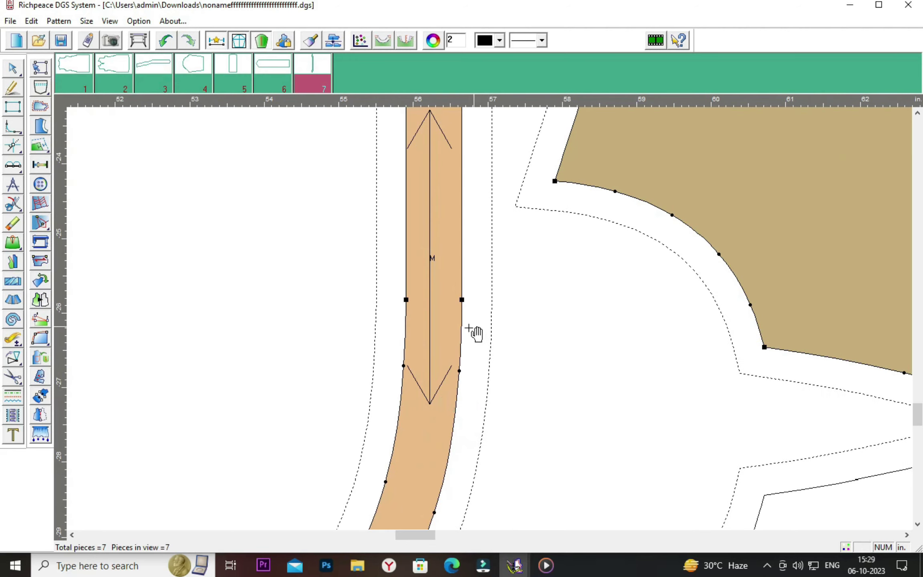
{"action": "left_click_drag", "start_coordinate": [473, 330], "coordinate": [491, 272]}
{"action": "scroll", "coordinate": [491, 272], "scroll_direction": "up", "scroll_amount": 2}
{"action": "left_click_drag", "start_coordinate": [494, 323], "coordinate": [482, 289]}
{"action": "scroll", "coordinate": [482, 289], "scroll_direction": "down", "scroll_amount": 2}
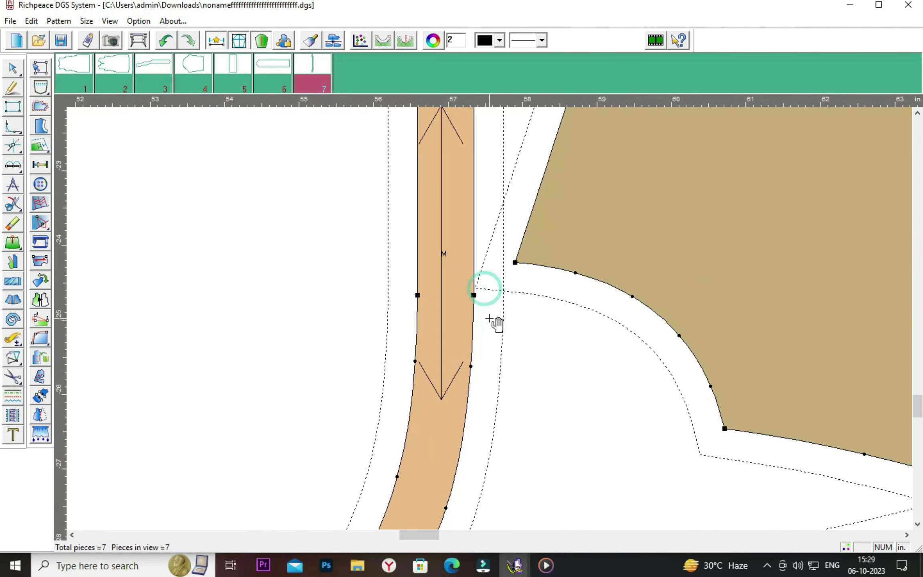
{"action": "scroll", "coordinate": [494, 324], "scroll_direction": "down", "scroll_amount": 1}
{"action": "scroll", "coordinate": [497, 321], "scroll_direction": "up", "scroll_amount": 2}
{"action": "scroll", "coordinate": [482, 311], "scroll_direction": "up", "scroll_amount": 2}
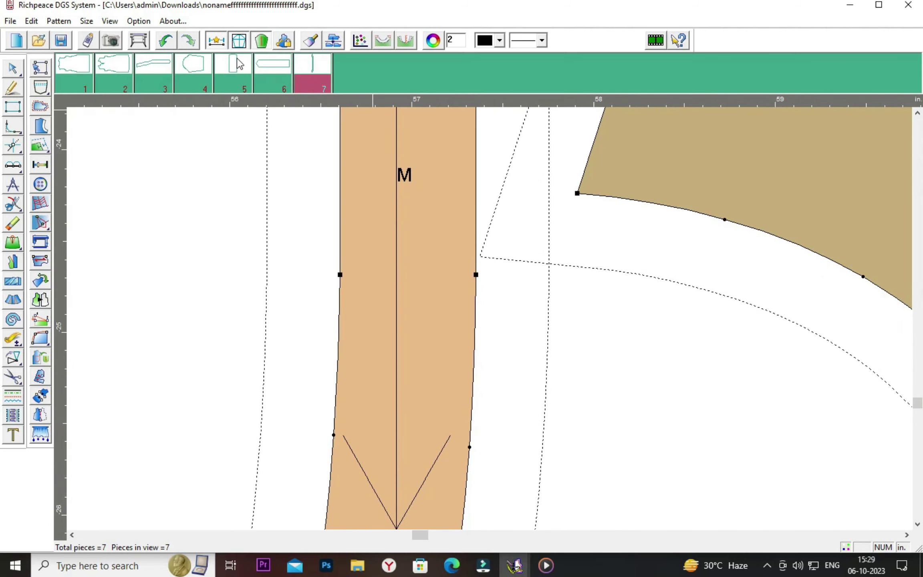
Undo three earlier piece changes and select the narrow strip piece 7
{"action": "left_click", "coordinate": [165, 50]}
{"action": "left_click", "coordinate": [166, 49]}
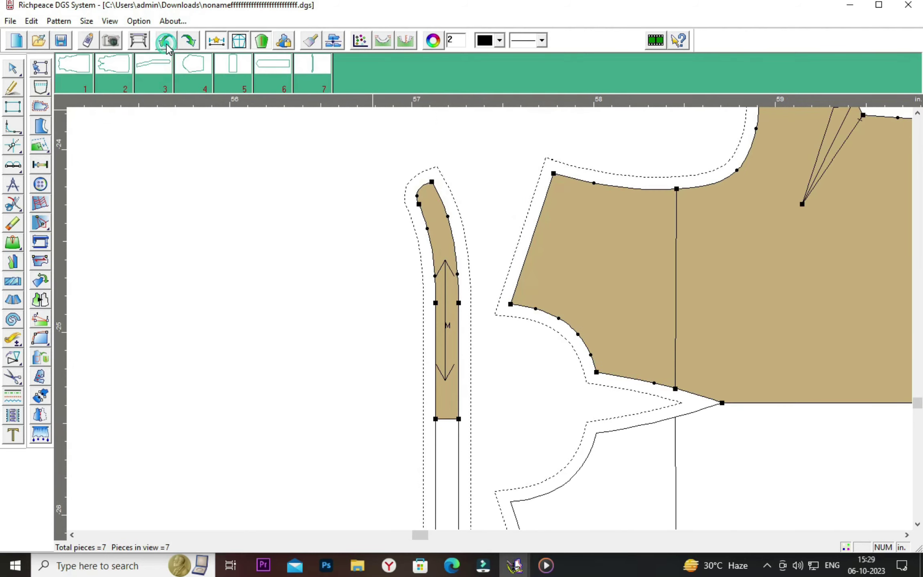
{"action": "left_click", "coordinate": [166, 49]}
{"action": "scroll", "coordinate": [497, 333], "scroll_direction": "up", "scroll_amount": 3}
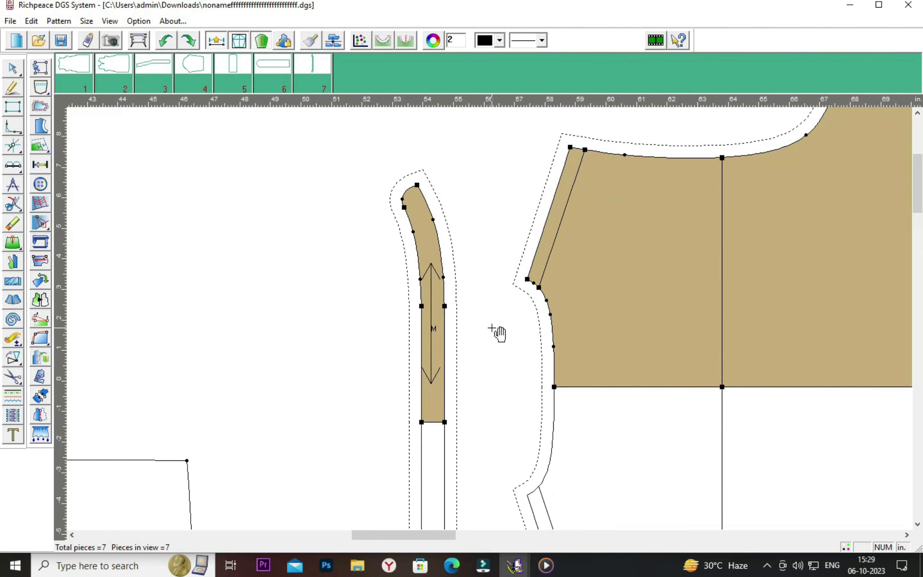
{"action": "left_click", "coordinate": [440, 366]}
{"action": "scroll", "coordinate": [495, 325], "scroll_direction": "up", "scroll_amount": 2}
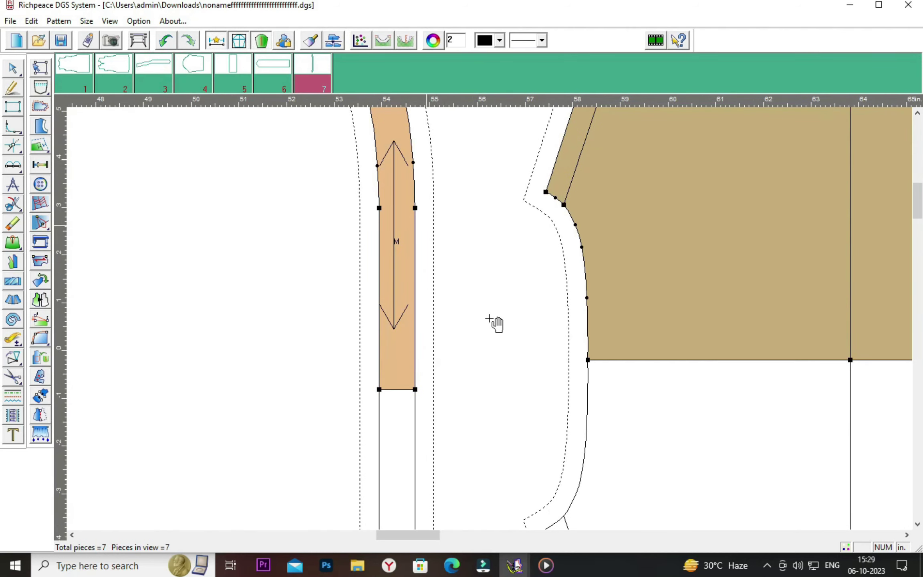
{"action": "scroll", "coordinate": [494, 325], "scroll_direction": "up", "scroll_amount": 3}
{"action": "scroll", "coordinate": [620, 409], "scroll_direction": "down", "scroll_amount": 3}
{"action": "scroll", "coordinate": [536, 330], "scroll_direction": "down", "scroll_amount": 1}
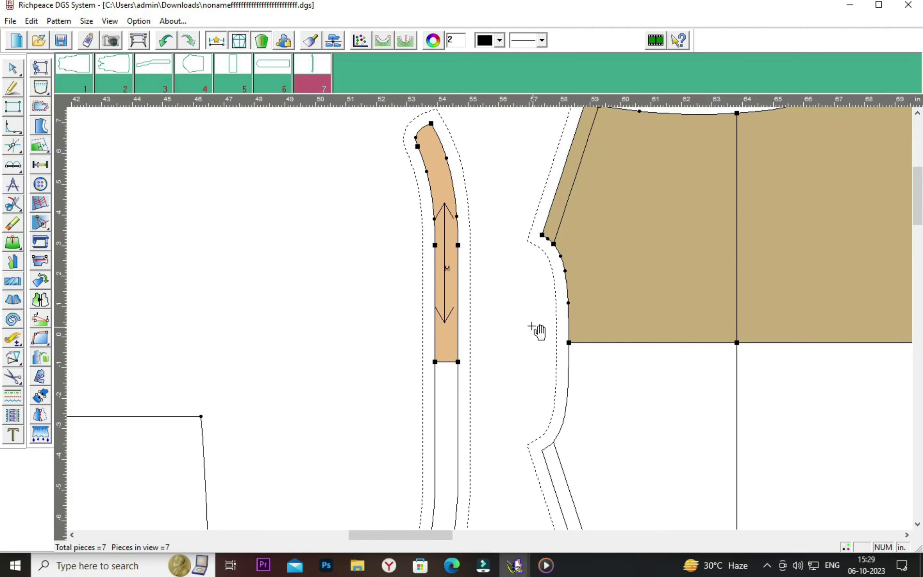
{"action": "scroll", "coordinate": [536, 330], "scroll_direction": "down", "scroll_amount": 2}
Walk strip piece 7 along the bodice neckline, comparing lengths at 3.48 and 3.81
{"action": "left_click", "coordinate": [40, 242]}
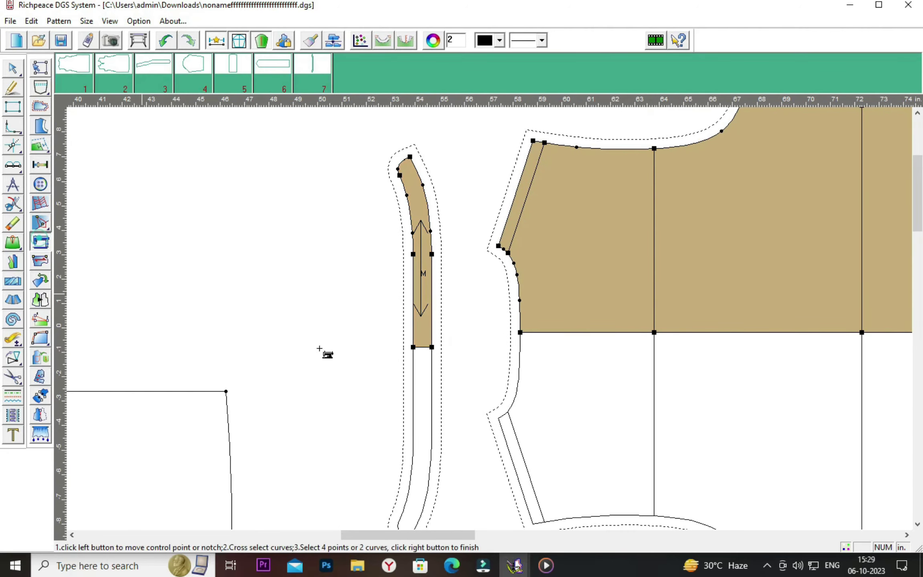
{"action": "left_click", "coordinate": [432, 347]}
{"action": "left_click", "coordinate": [520, 332]}
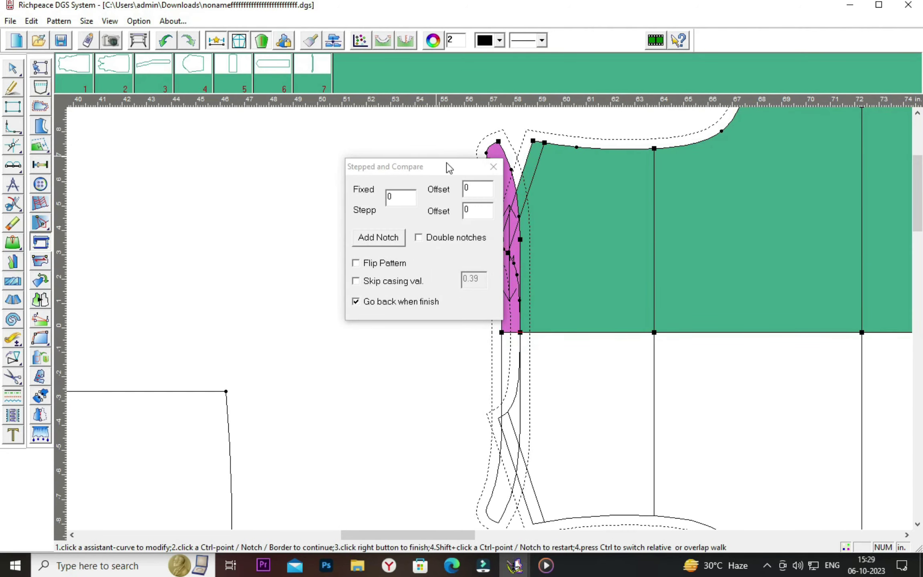
{"action": "mouse_move", "coordinate": [447, 165]}
{"action": "left_mouse_down"}
{"action": "mouse_move", "coordinate": [360, 157]}
{"action": "mouse_move", "coordinate": [274, 180]}
{"action": "left_mouse_up"}
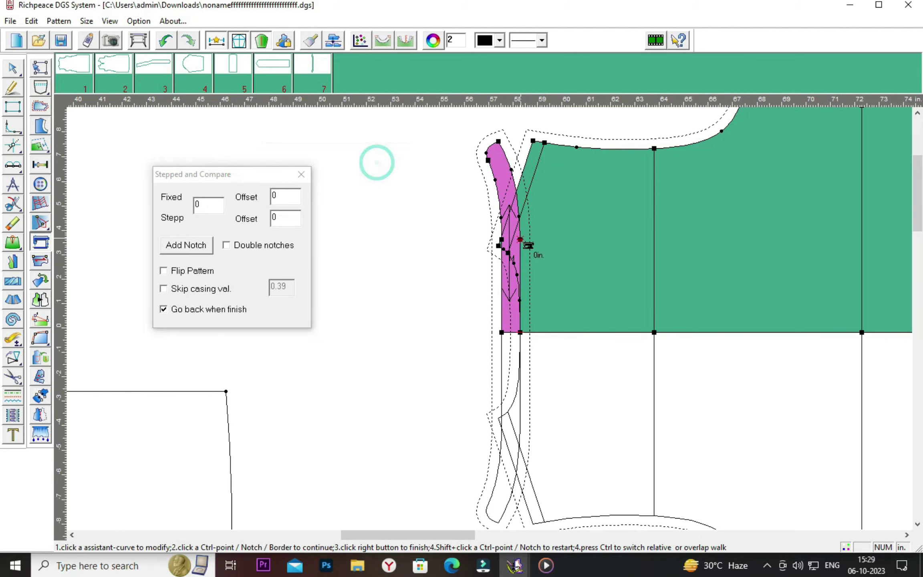
{"action": "scroll", "coordinate": [507, 318], "scroll_direction": "up", "scroll_amount": 2}
{"action": "scroll", "coordinate": [507, 318], "scroll_direction": "up", "scroll_amount": 1}
{"action": "left_click", "coordinate": [529, 282]}
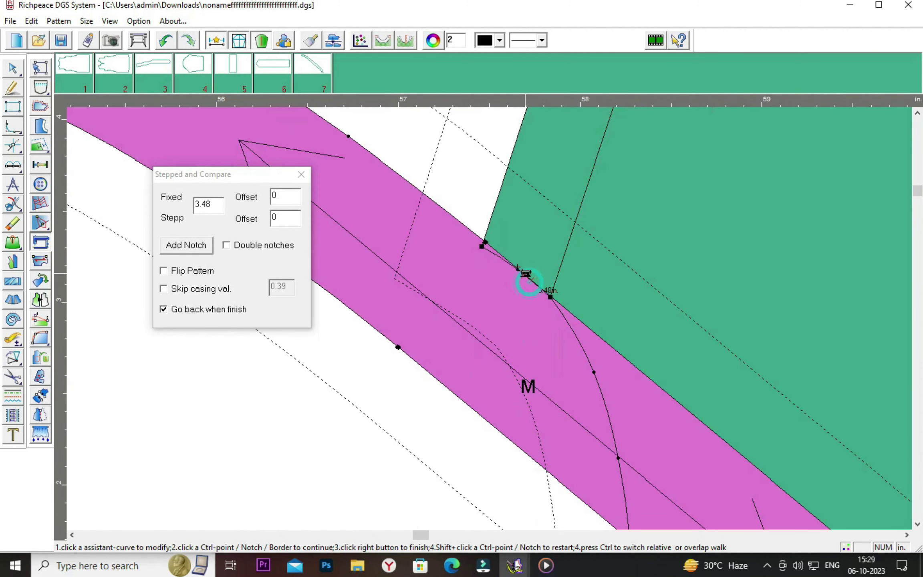
{"action": "left_click", "coordinate": [482, 247]}
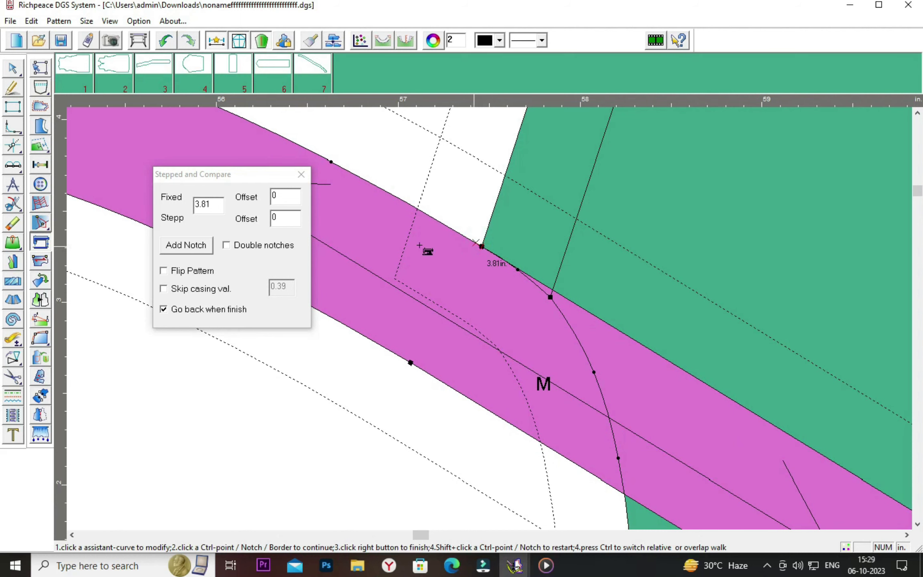
{"action": "left_click", "coordinate": [169, 250]}
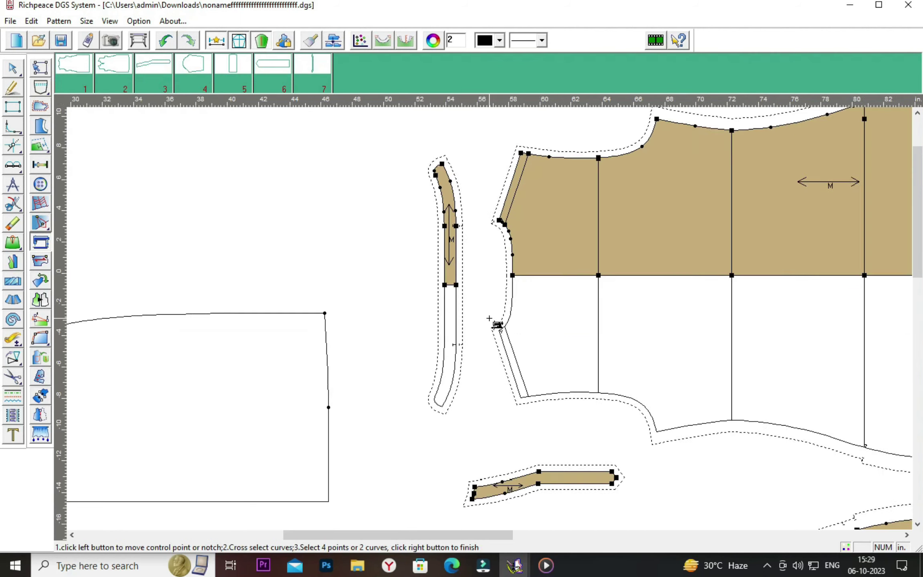
{"action": "right_click", "coordinate": [484, 353]}
{"action": "left_click", "coordinate": [519, 384]}
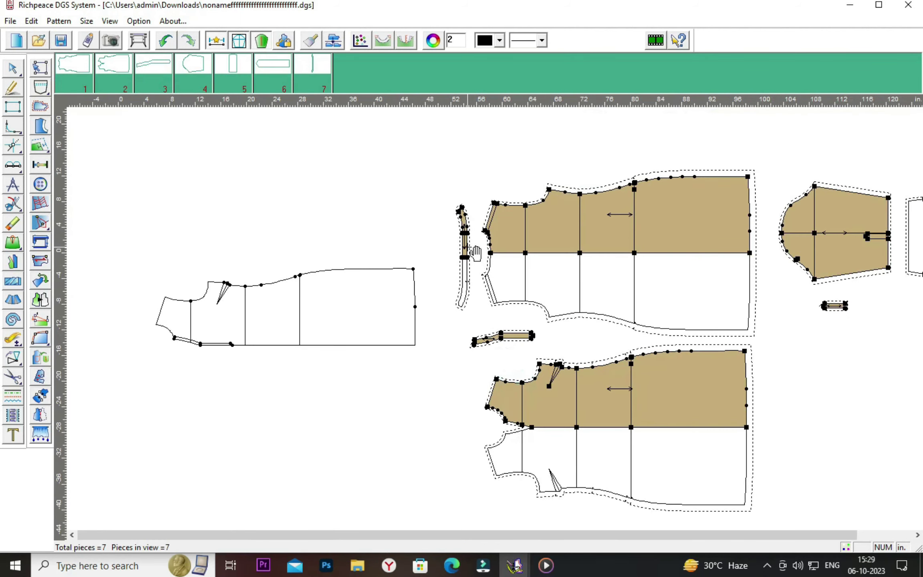
Flip strip piece 7 vertically and move it beside the bodice neckline
{"action": "left_click", "coordinate": [468, 244]}
{"action": "left_click", "coordinate": [478, 429]}
{"action": "left_click", "coordinate": [445, 349]}
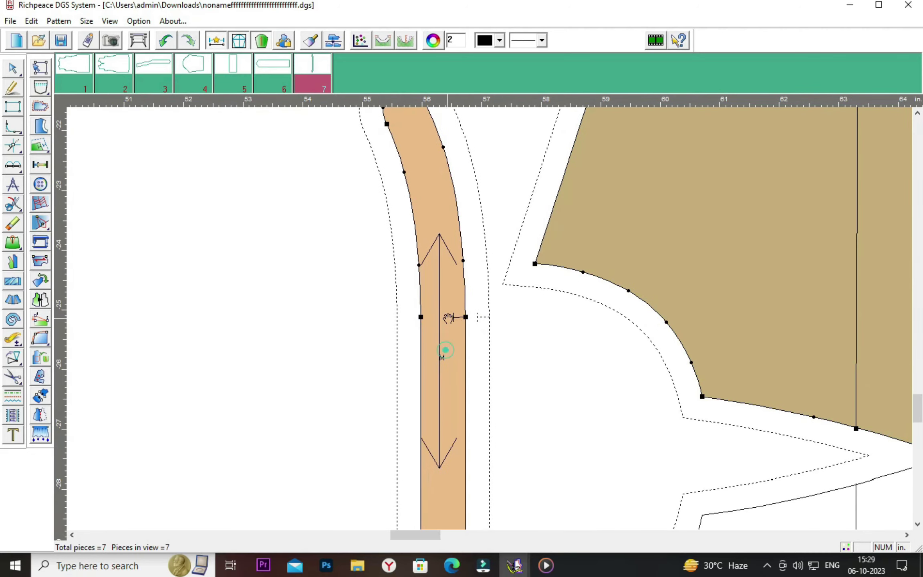
{"action": "left_click", "coordinate": [42, 300]}
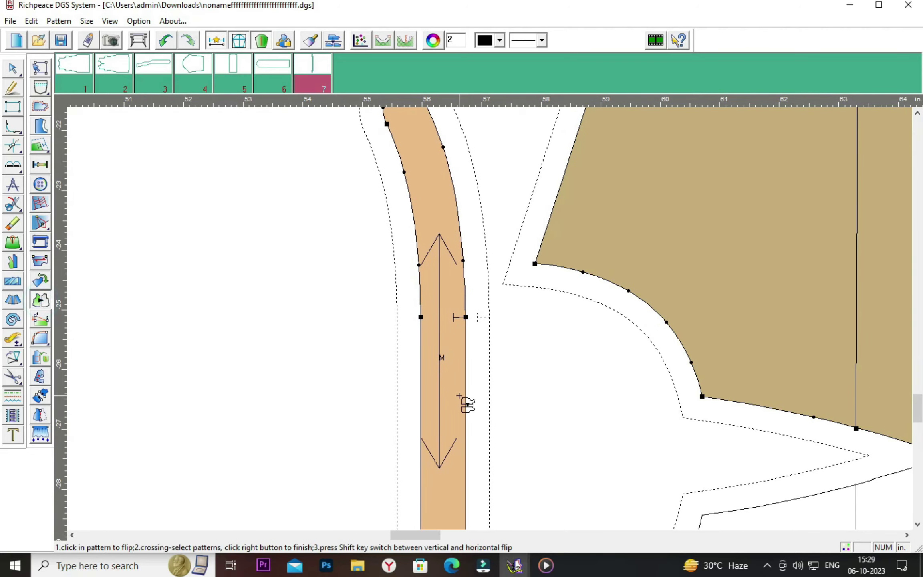
{"action": "left_click", "coordinate": [450, 387]}
{"action": "right_click", "coordinate": [289, 362]}
{"action": "left_click", "coordinate": [323, 387]}
{"action": "scroll", "coordinate": [392, 403], "scroll_direction": "down", "scroll_amount": 2}
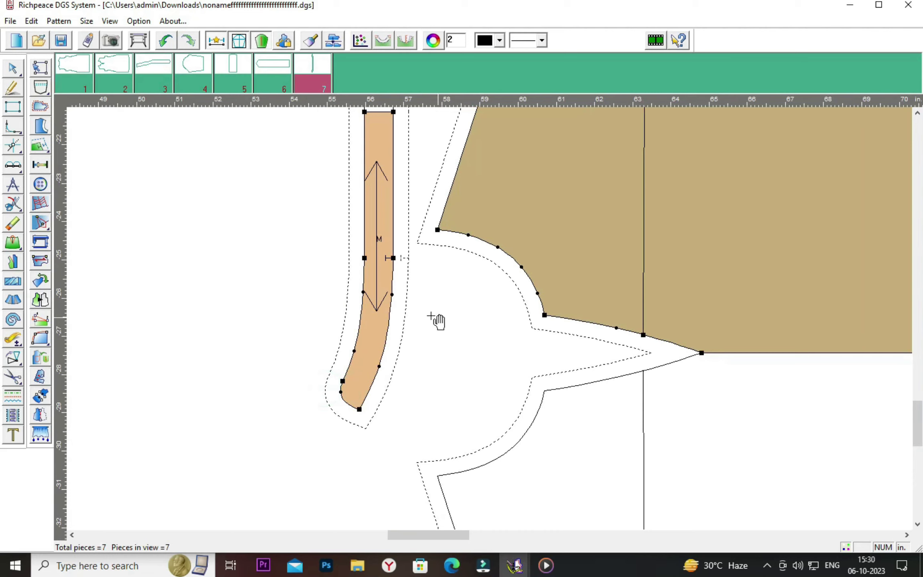
{"action": "left_click_drag", "start_coordinate": [384, 301], "coordinate": [358, 286]}
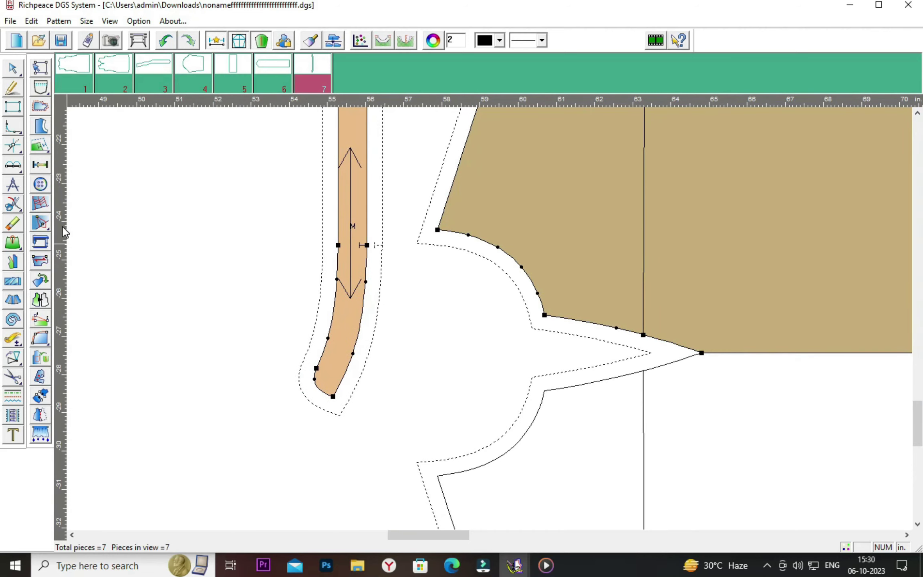
Walk the strip along the bodice neckline from its corner to confirm a 3.79 length
{"action": "left_click", "coordinate": [46, 246]}
{"action": "left_click", "coordinate": [367, 245]}
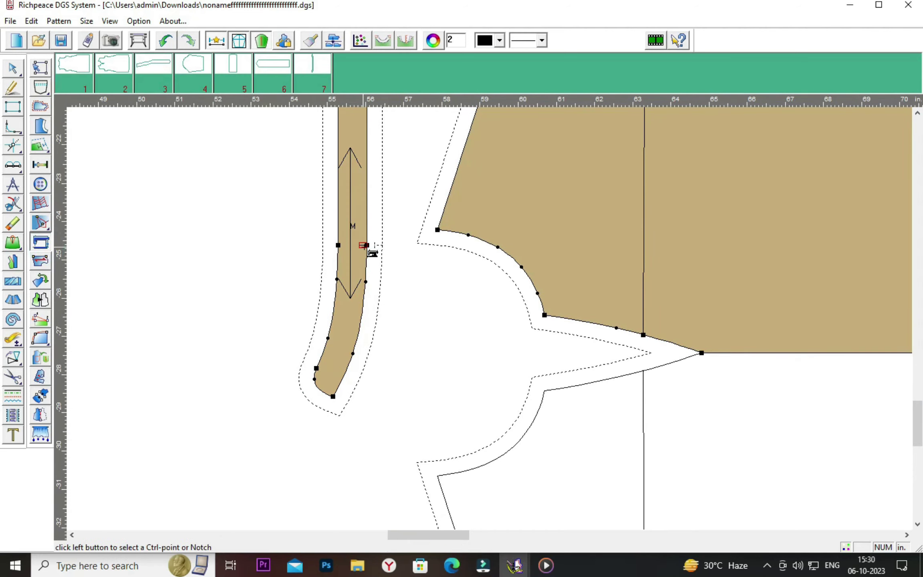
{"action": "left_click", "coordinate": [437, 230]}
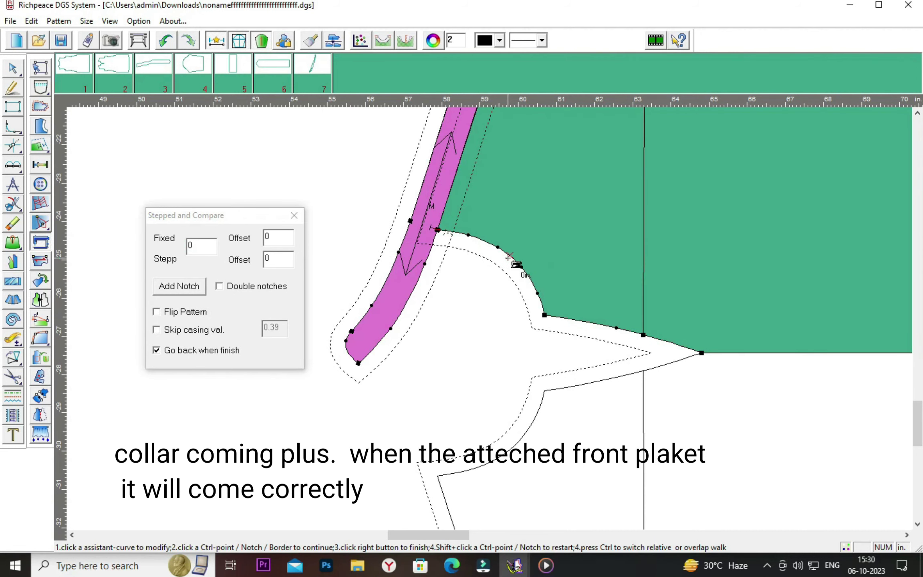
{"action": "scroll", "coordinate": [544, 314], "scroll_direction": "up", "scroll_amount": 2}
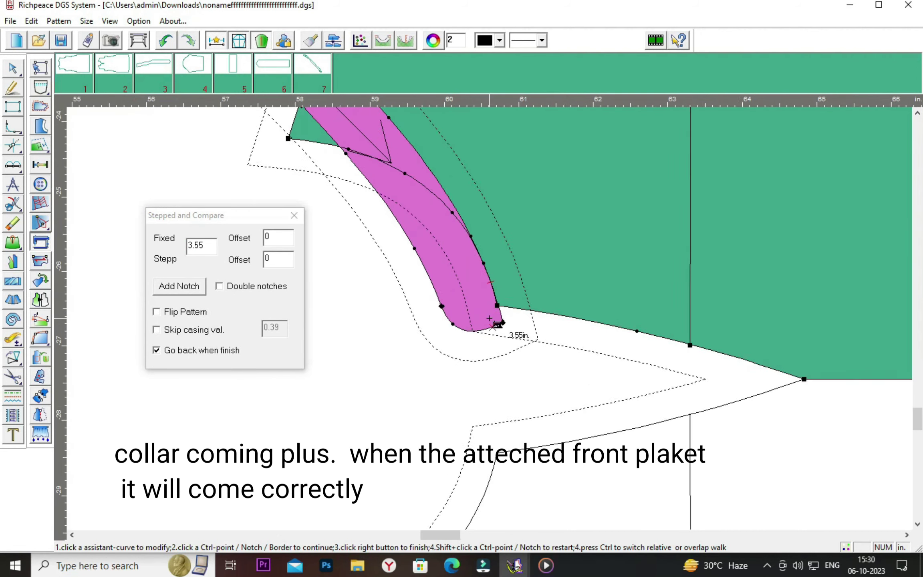
{"action": "scroll", "coordinate": [510, 323], "scroll_direction": "up", "scroll_amount": 2}
{"action": "left_click", "coordinate": [503, 274]}
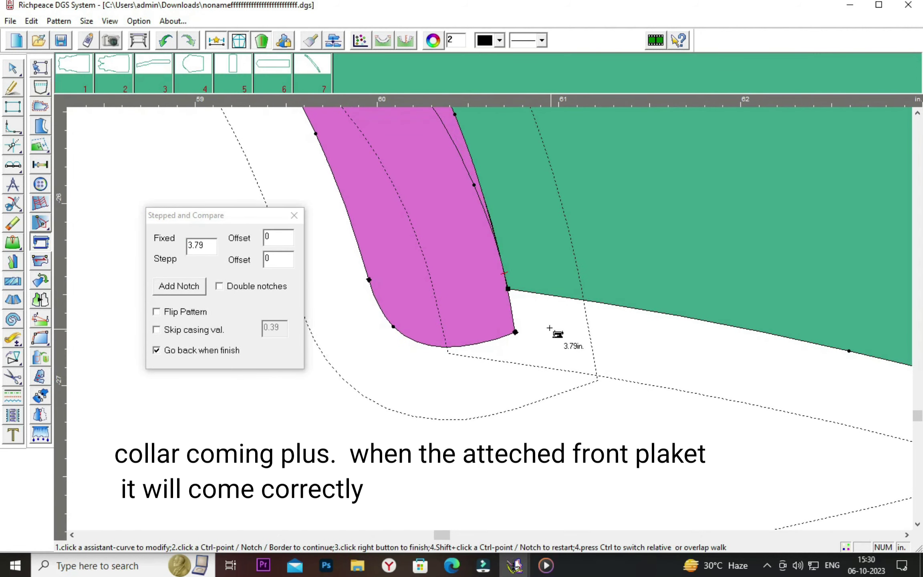
{"action": "scroll", "coordinate": [492, 324], "scroll_direction": "down", "scroll_amount": 2}
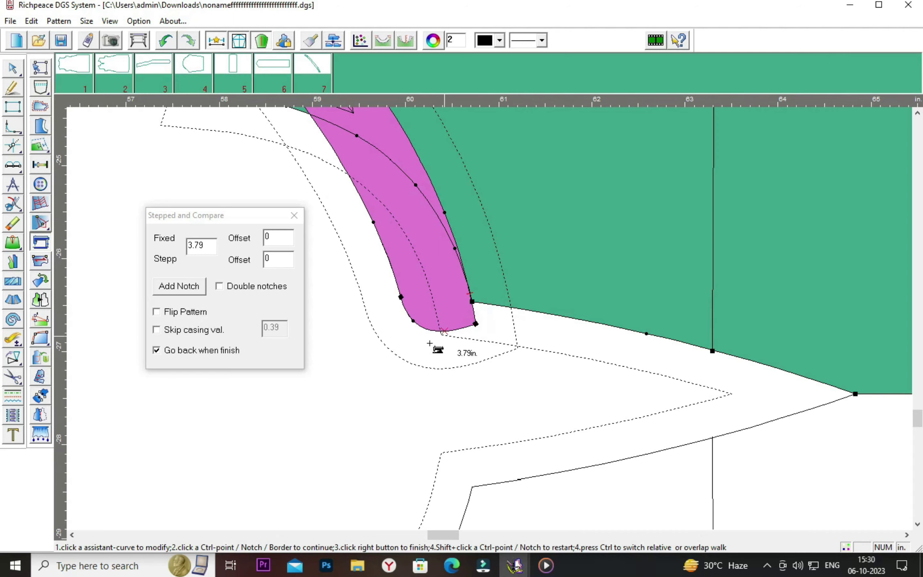
{"action": "right_click", "coordinate": [359, 353]}
Move strip piece 7 to the right and up into open space
{"action": "right_click", "coordinate": [399, 344]}
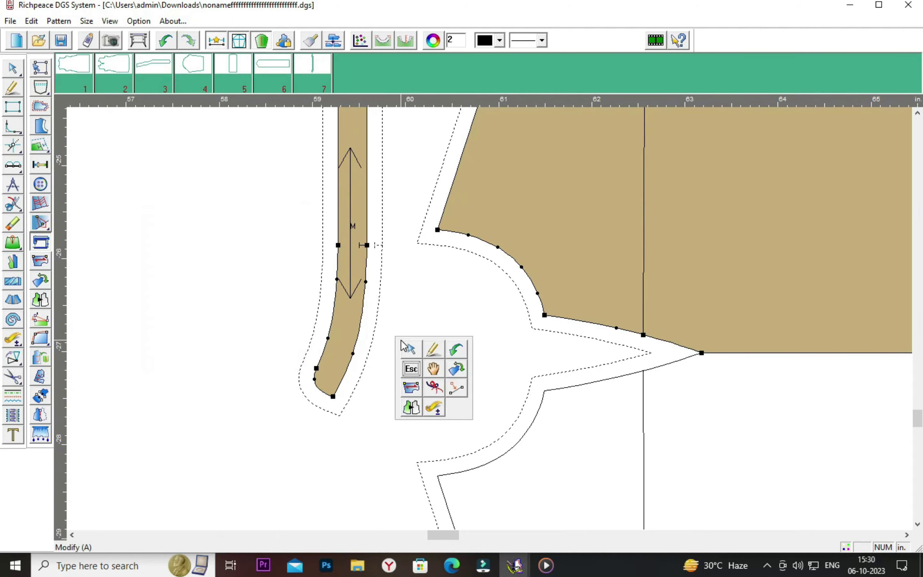
{"action": "left_click", "coordinate": [436, 370]}
{"action": "scroll", "coordinate": [501, 319], "scroll_direction": "down", "scroll_amount": 2}
{"action": "left_click_drag", "start_coordinate": [434, 276], "coordinate": [785, 327]}
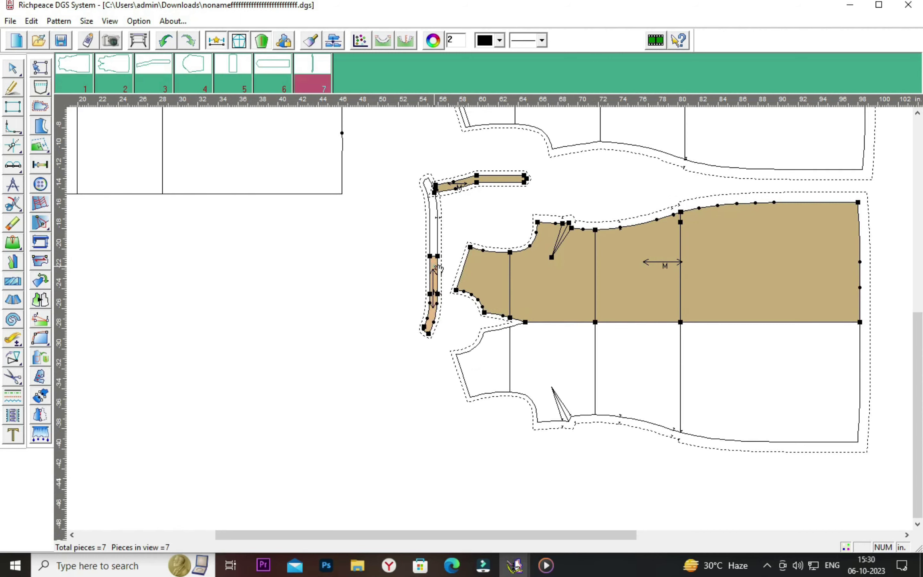
{"action": "scroll", "coordinate": [785, 328], "scroll_direction": "down", "scroll_amount": 2}
{"action": "left_click_drag", "start_coordinate": [514, 326], "coordinate": [622, 299]}
{"action": "scroll", "coordinate": [622, 300], "scroll_direction": "up", "scroll_amount": 2}
{"action": "left_click_drag", "start_coordinate": [495, 323], "coordinate": [496, 273]}
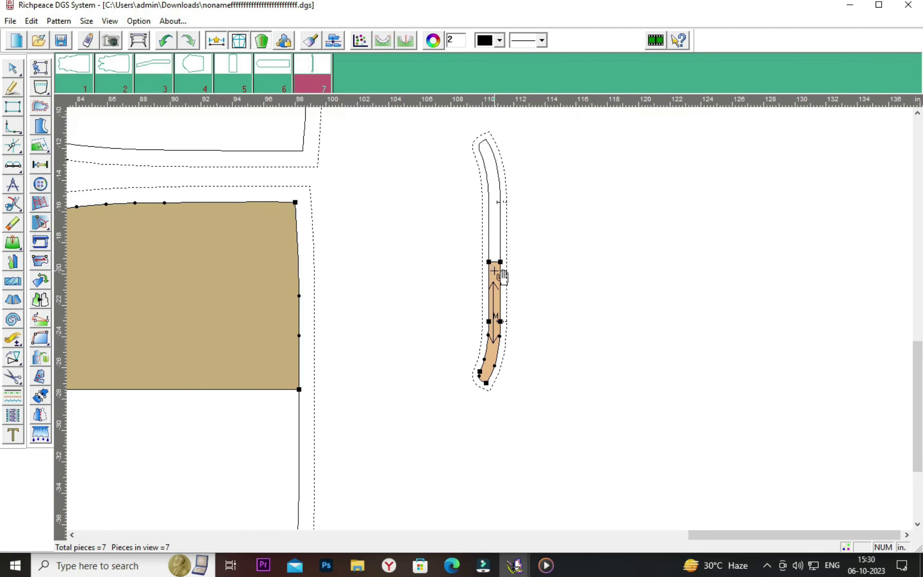
Rotate the strip 90° clockwise to lie horizontally and nudge it into place
{"action": "left_click", "coordinate": [40, 280]}
{"action": "right_click", "coordinate": [498, 306]}
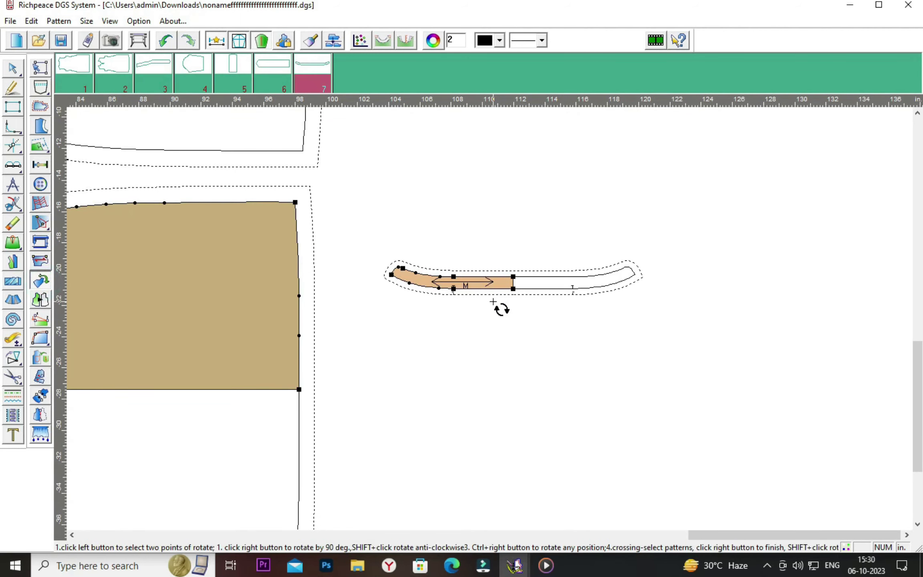
{"action": "right_click", "coordinate": [401, 316]}
{"action": "left_click", "coordinate": [440, 350]}
{"action": "scroll", "coordinate": [494, 323], "scroll_direction": "up", "scroll_amount": 1}
{"action": "scroll", "coordinate": [553, 293], "scroll_direction": "up", "scroll_amount": 1}
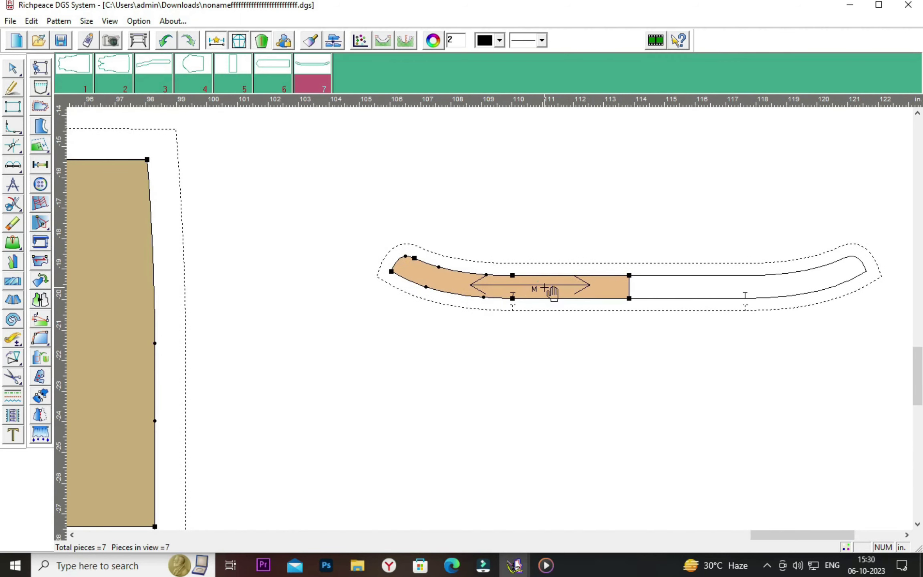
{"action": "left_click_drag", "start_coordinate": [533, 306], "coordinate": [525, 299]}
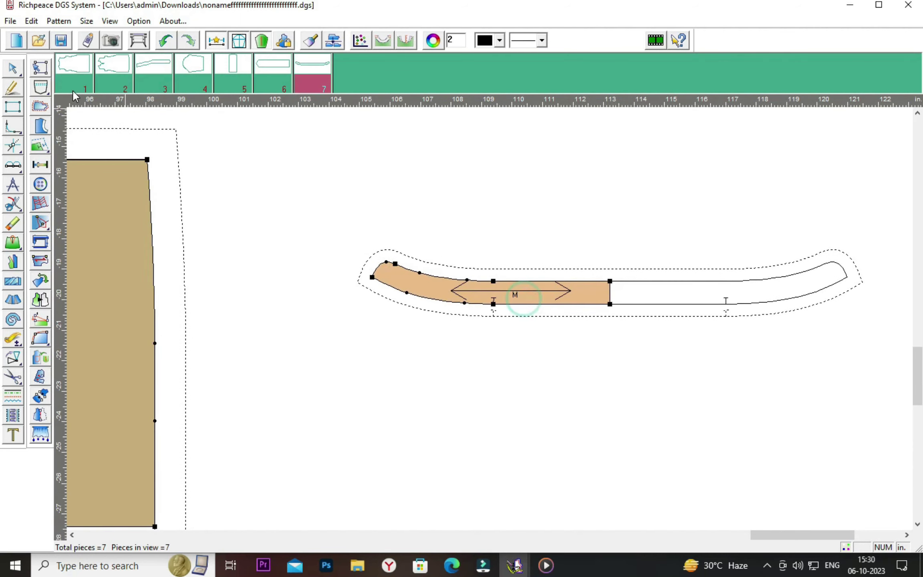
Offset the strip's joining points 0.1 horizontally to extend its plain end
{"action": "left_click", "coordinate": [12, 68]}
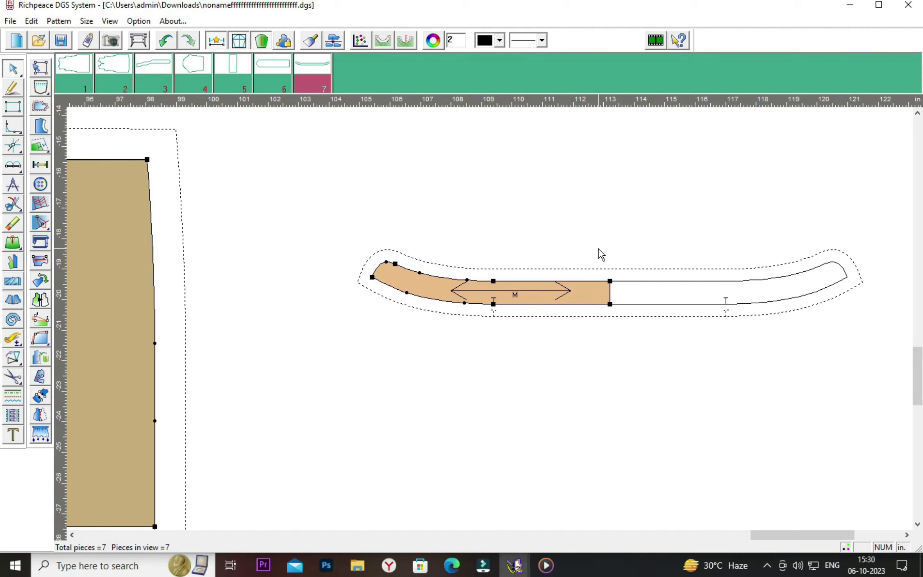
{"action": "left_click_drag", "start_coordinate": [598, 248], "coordinate": [634, 332]}
{"action": "key", "text": "Return"}
{"action": "left_click_drag", "start_coordinate": [538, 239], "coordinate": [537, 160]}
{"action": "double_click", "coordinate": [527, 189]}
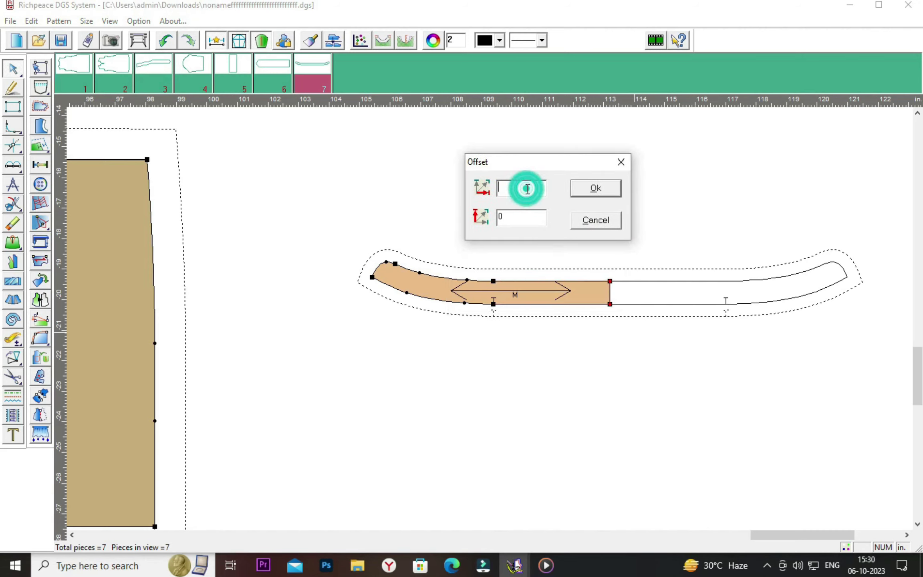
{"action": "type", "text": ".1"}
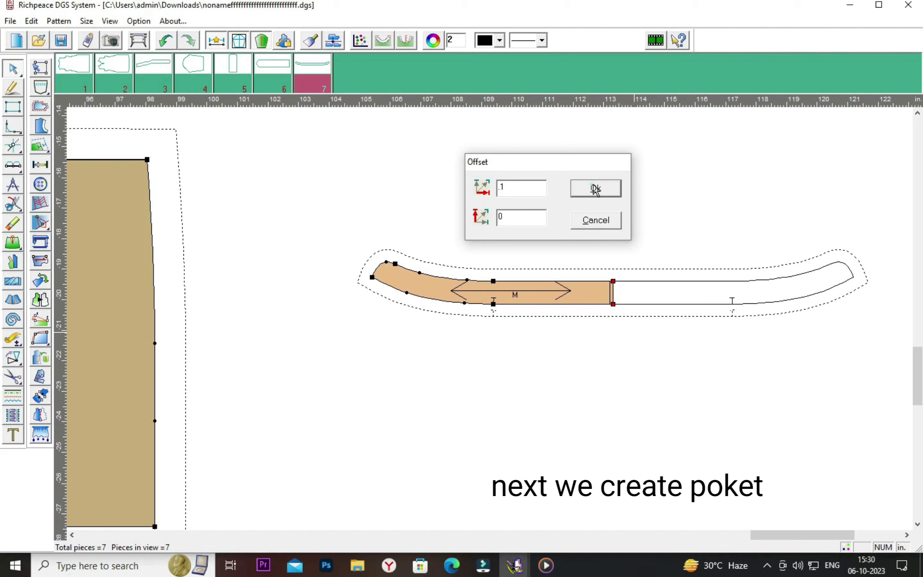
{"action": "left_click", "coordinate": [587, 184]}
{"action": "right_click", "coordinate": [579, 184]}
{"action": "left_click", "coordinate": [598, 220]}
{"action": "scroll", "coordinate": [497, 323], "scroll_direction": "down", "scroll_amount": 2}
Draw the pocket base rectangle beside the bodice, sized 10.5 wide by 7.5 high
{"action": "scroll", "coordinate": [497, 323], "scroll_direction": "down", "scroll_amount": 2}
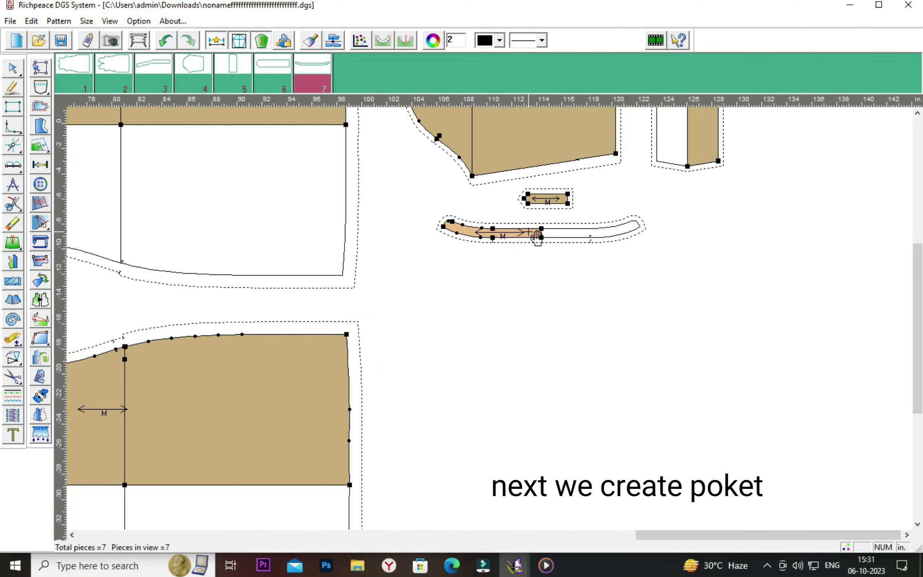
{"action": "left_click", "coordinate": [12, 90]}
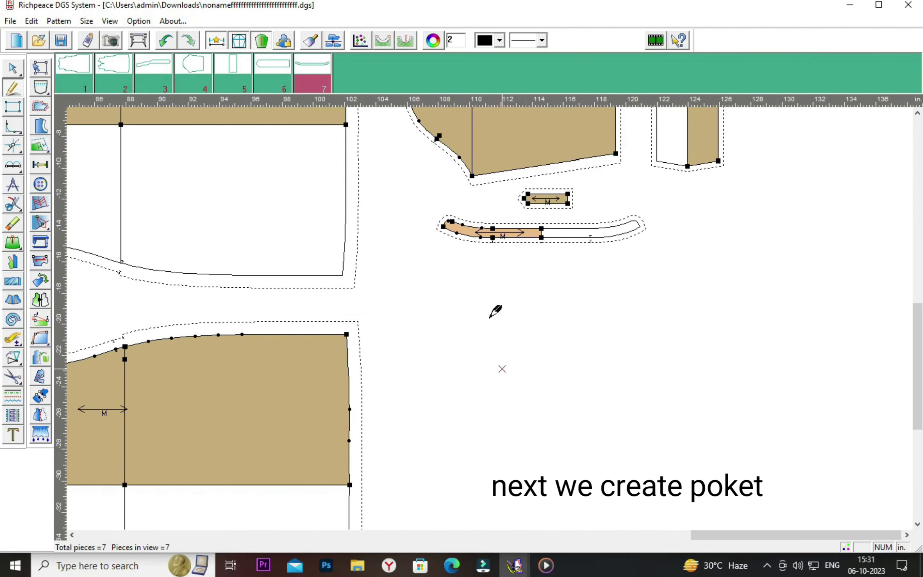
{"action": "scroll", "coordinate": [491, 317], "scroll_direction": "up", "scroll_amount": 2}
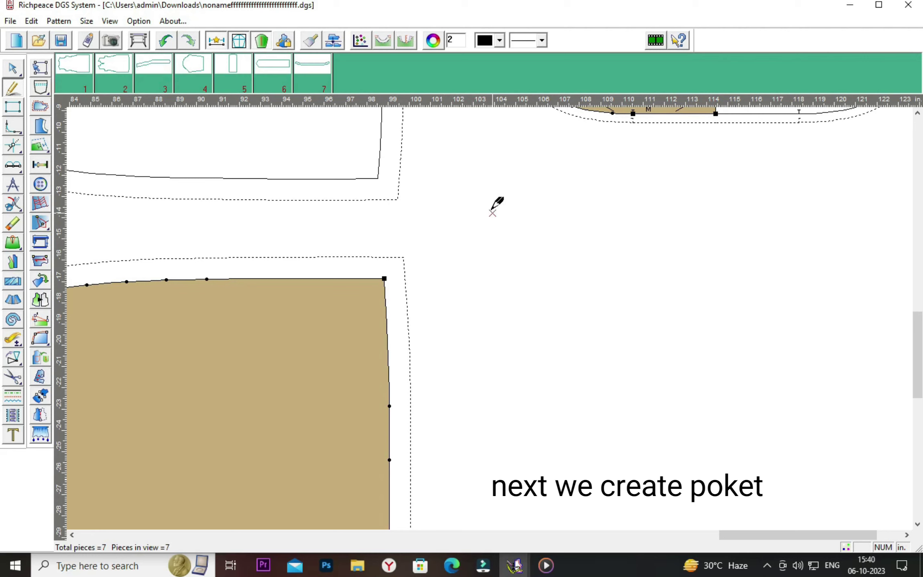
{"action": "mouse_move", "coordinate": [487, 205]}
{"action": "left_mouse_down"}
{"action": "mouse_move", "coordinate": [772, 373]}
{"action": "mouse_move", "coordinate": [783, 367]}
{"action": "left_mouse_up"}
{"action": "left_click_drag", "start_coordinate": [683, 257], "coordinate": [639, 425]}
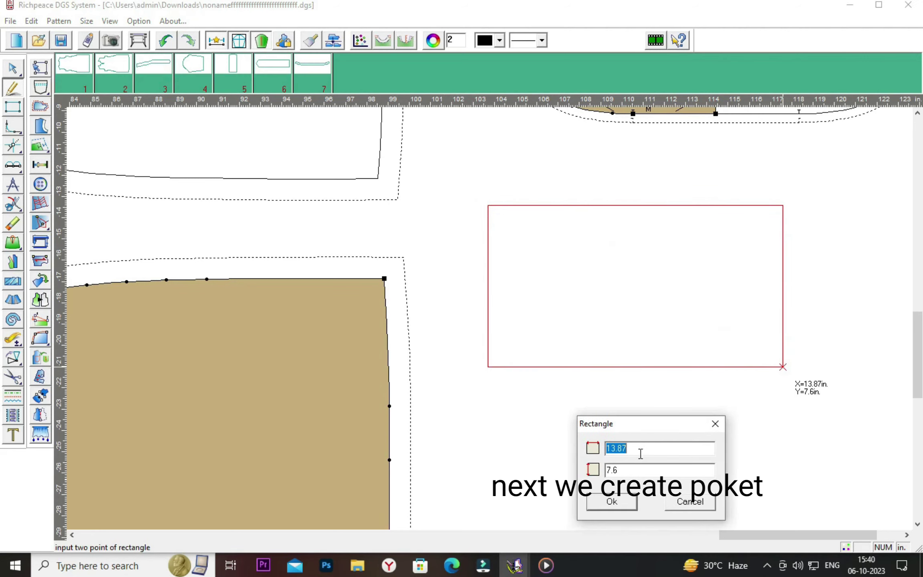
{"action": "left_click", "coordinate": [640, 453]}
{"action": "key", "text": "BackSpace"}
{"action": "key", "text": "BackSpace"}
{"action": "key", "text": "BackSpace"}
{"action": "key", "text": "BackSpace"}
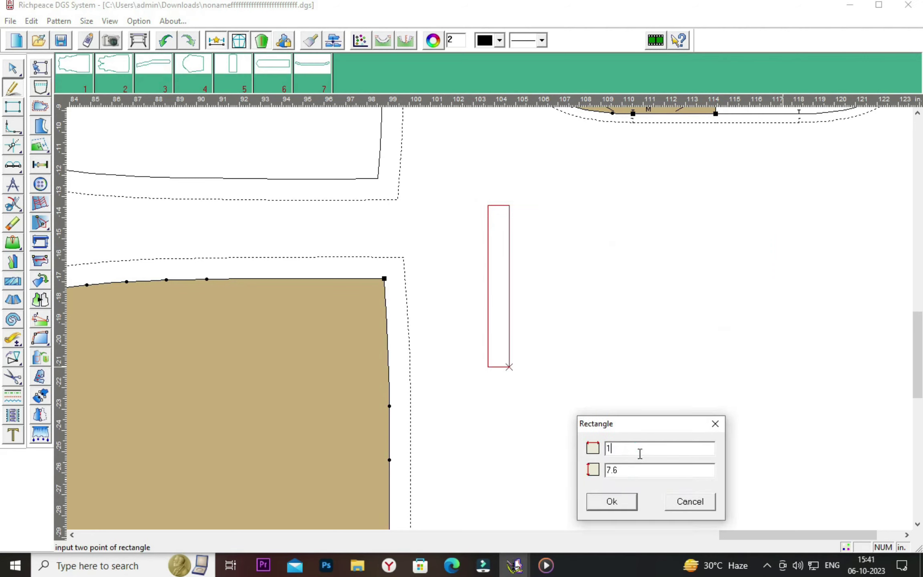
{"action": "type", "text": "0.5"}
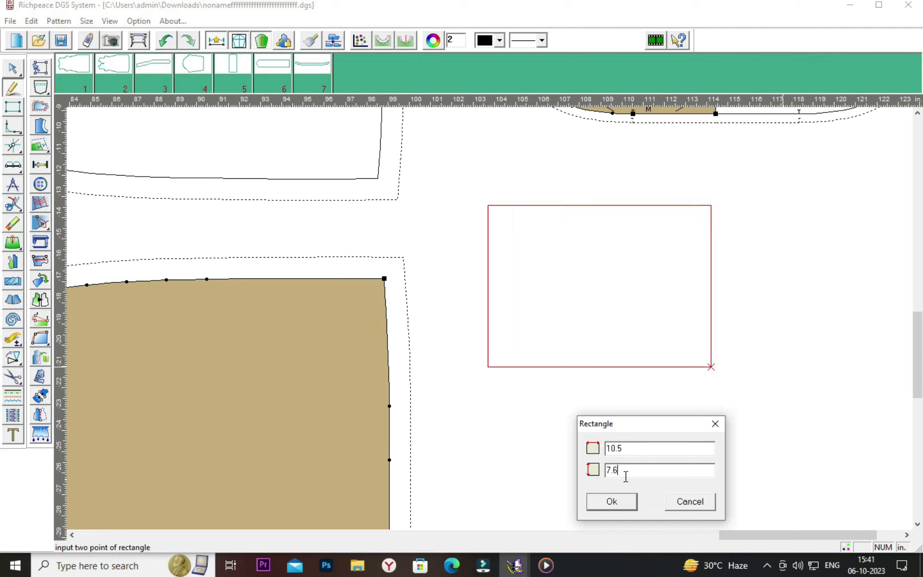
{"action": "left_click", "coordinate": [626, 476]}
{"action": "key", "text": "BackSpace"}
{"action": "type", "text": "5"}
{"action": "left_click", "coordinate": [625, 499]}
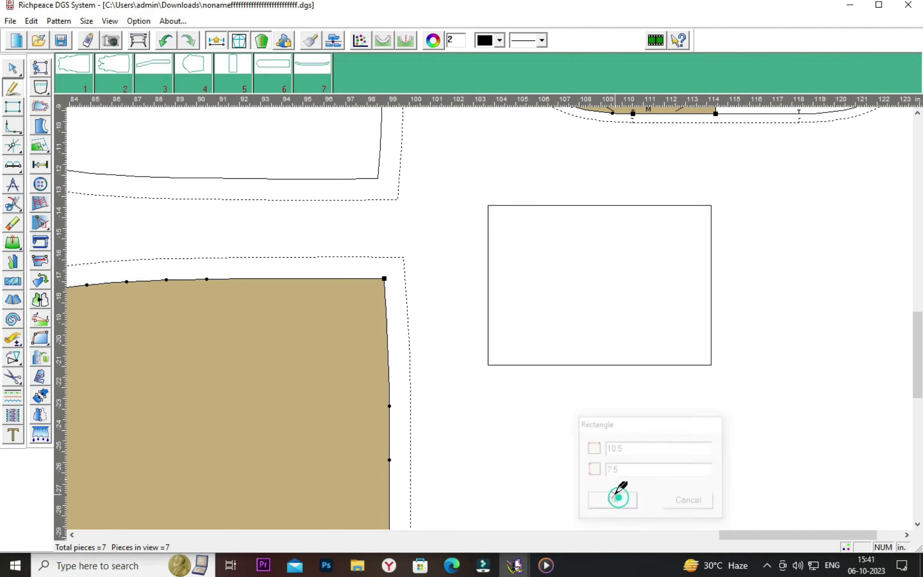
Mark three points along the rectangle's top edge at offsets -1.5, -5.5 and -1.5
{"action": "left_click", "coordinate": [13, 165]}
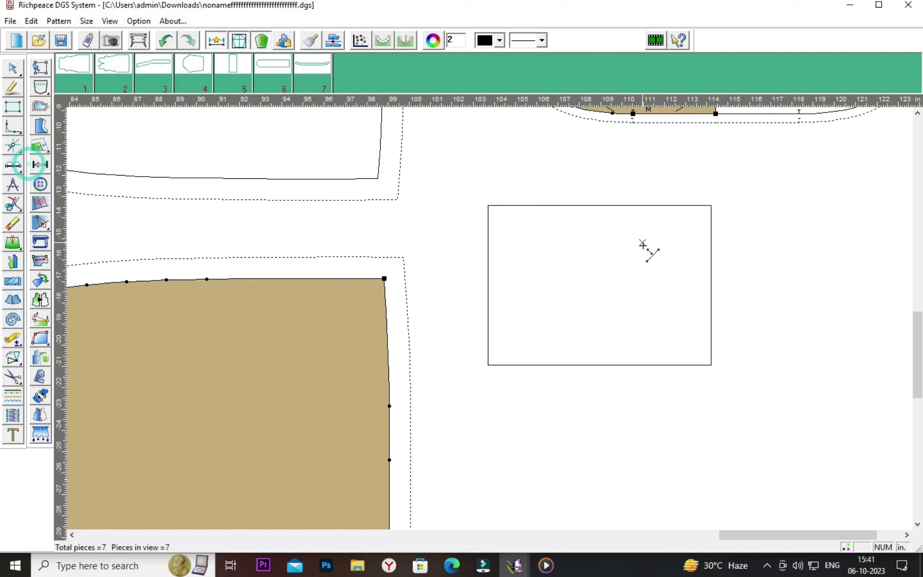
{"action": "left_click", "coordinate": [715, 210]}
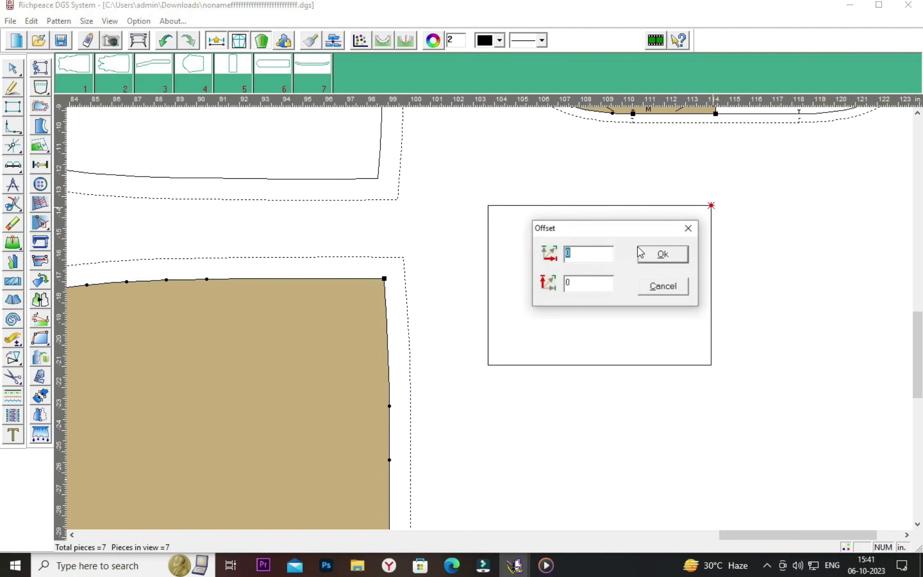
{"action": "left_click_drag", "start_coordinate": [604, 228], "coordinate": [598, 257]}
{"action": "left_click", "coordinate": [585, 279]}
{"action": "type", "text": "-1.5"}
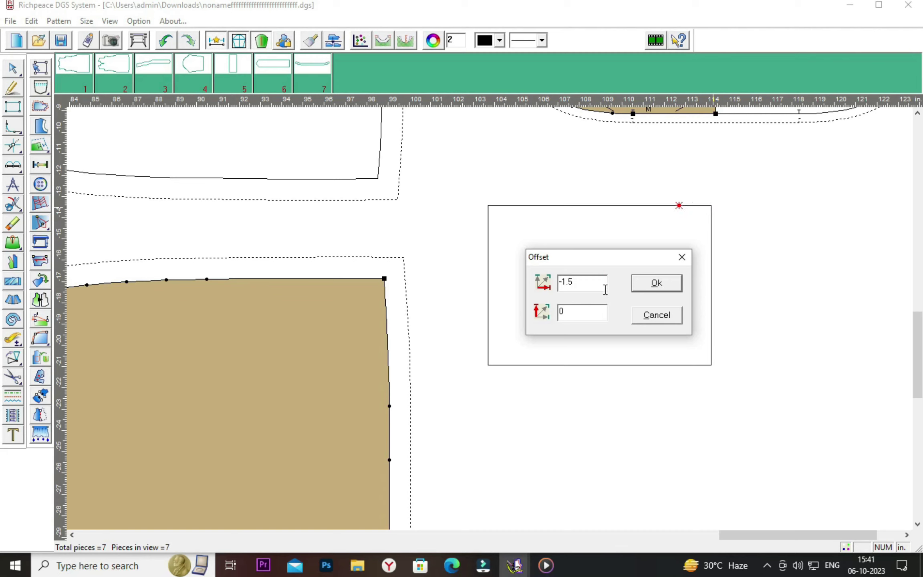
{"action": "left_click", "coordinate": [673, 282]}
{"action": "left_click", "coordinate": [680, 206]}
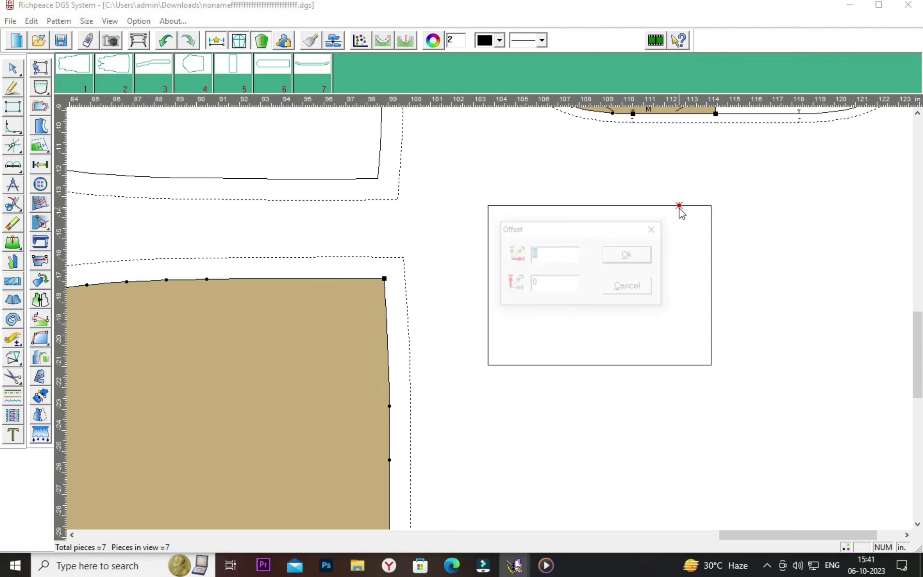
{"action": "left_click_drag", "start_coordinate": [573, 226], "coordinate": [579, 246]}
{"action": "double_click", "coordinate": [557, 278]}
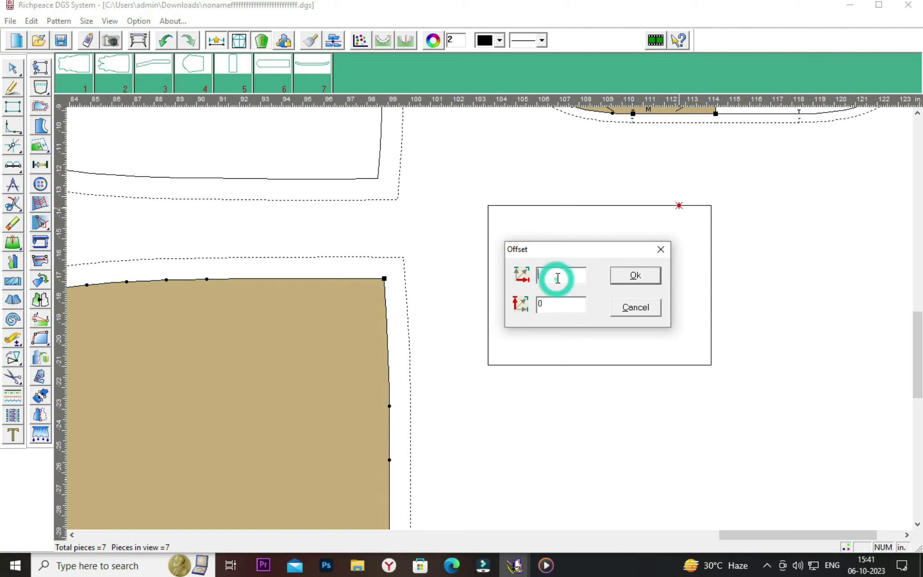
{"action": "type", "text": "-5.5"}
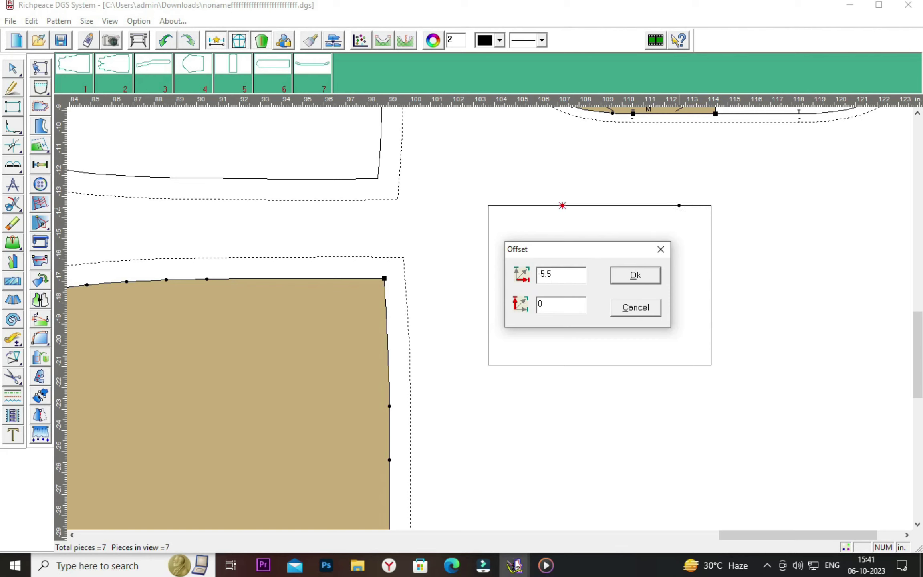
{"action": "left_click", "coordinate": [641, 275]}
{"action": "left_click", "coordinate": [563, 206]}
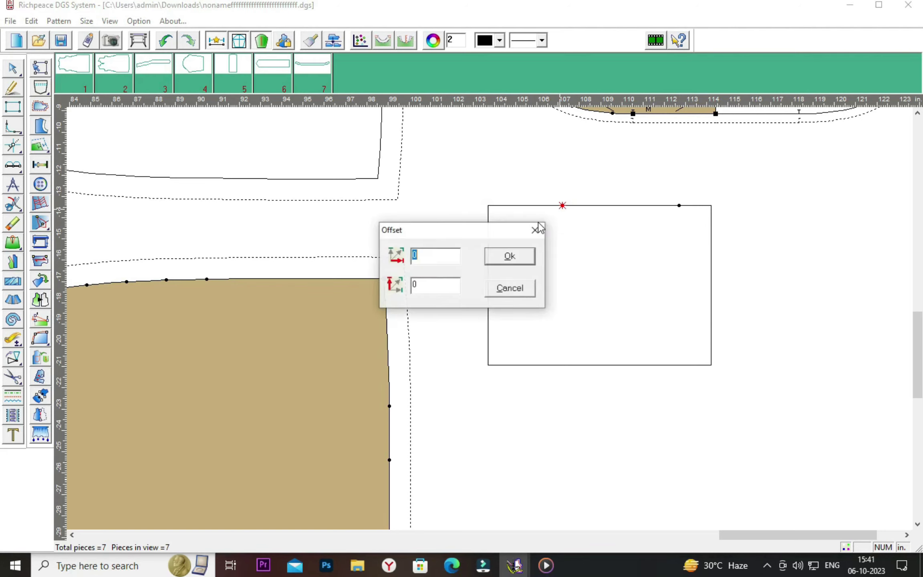
{"action": "left_click_drag", "start_coordinate": [501, 233], "coordinate": [546, 263]}
{"action": "double_click", "coordinate": [495, 283]}
{"action": "type", "text": "-1.5"}
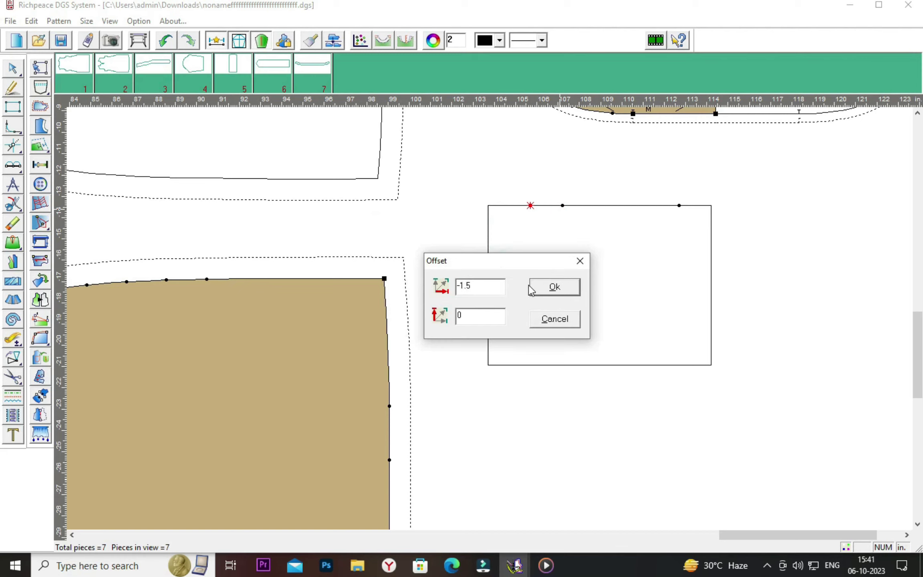
{"action": "left_click", "coordinate": [550, 291]}
Mark a point down the left edge and one 3 along the bottom edge
{"action": "left_click", "coordinate": [487, 205]}
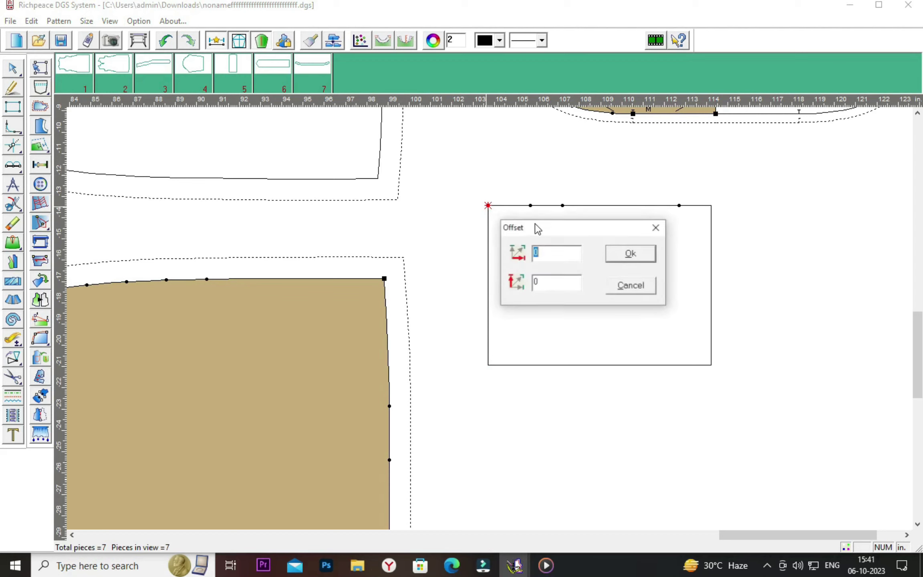
{"action": "left_click_drag", "start_coordinate": [534, 229], "coordinate": [591, 238]}
{"action": "left_click", "coordinate": [613, 294]}
{"action": "type", "text": "-4"}
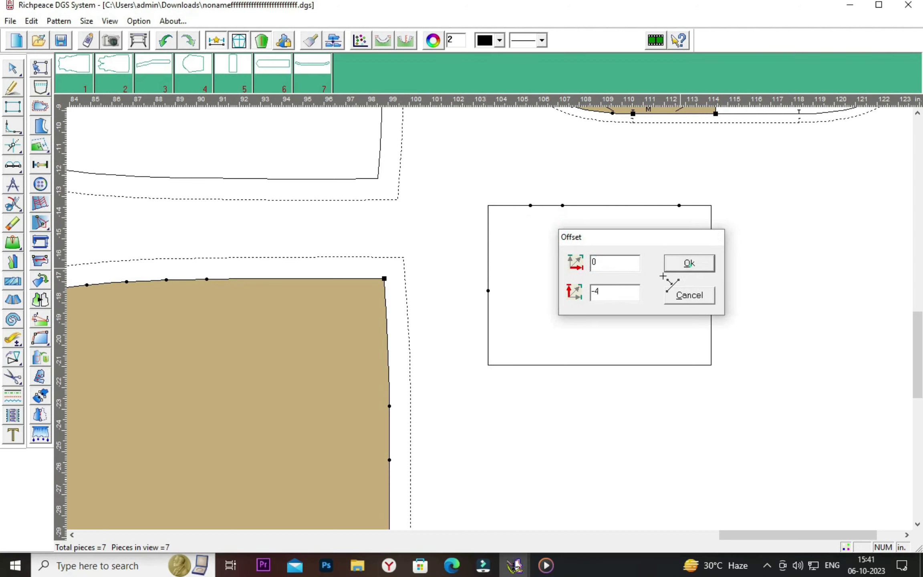
{"action": "left_click", "coordinate": [692, 268]}
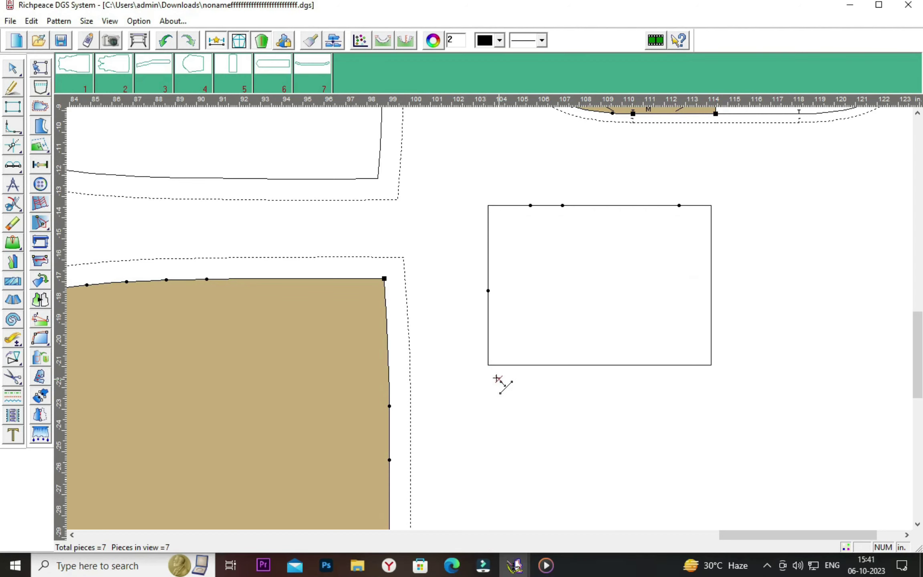
{"action": "left_click", "coordinate": [488, 365]}
{"action": "left_click_drag", "start_coordinate": [546, 276], "coordinate": [675, 275]}
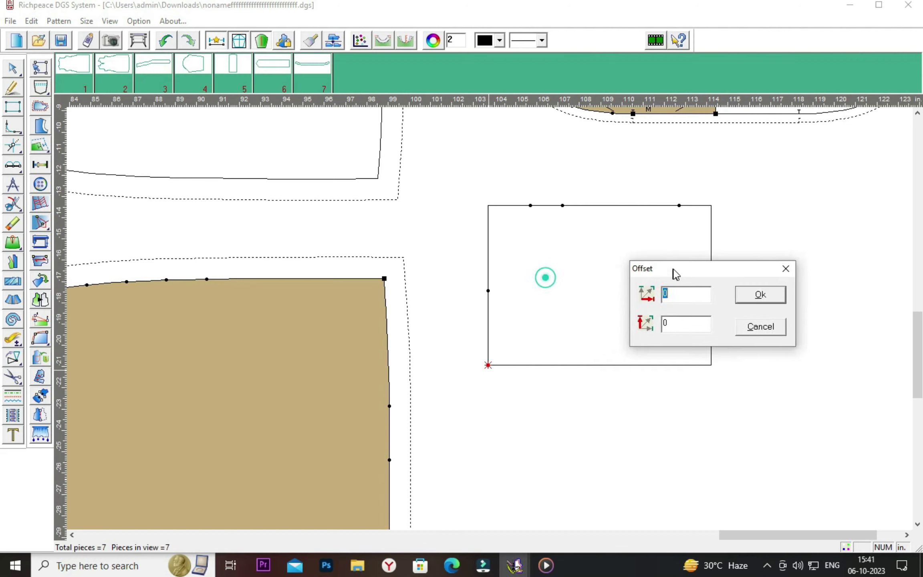
{"action": "left_click", "coordinate": [679, 297]}
{"action": "key", "text": "BackSpace"}
{"action": "type", "text": "3"}
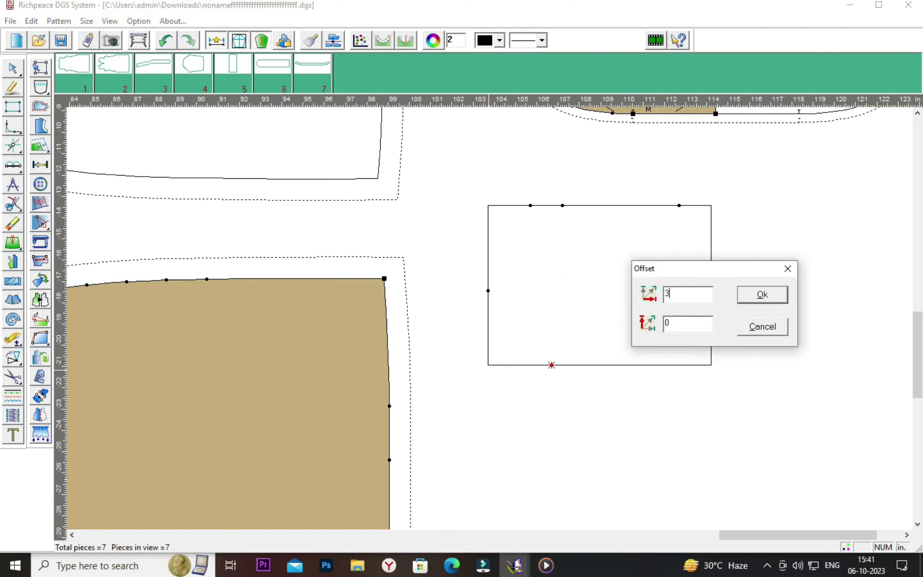
{"action": "left_click", "coordinate": [758, 298]}
Draw lines joining the top, left-edge, bottom and top-right corner points
{"action": "right_click", "coordinate": [577, 281]}
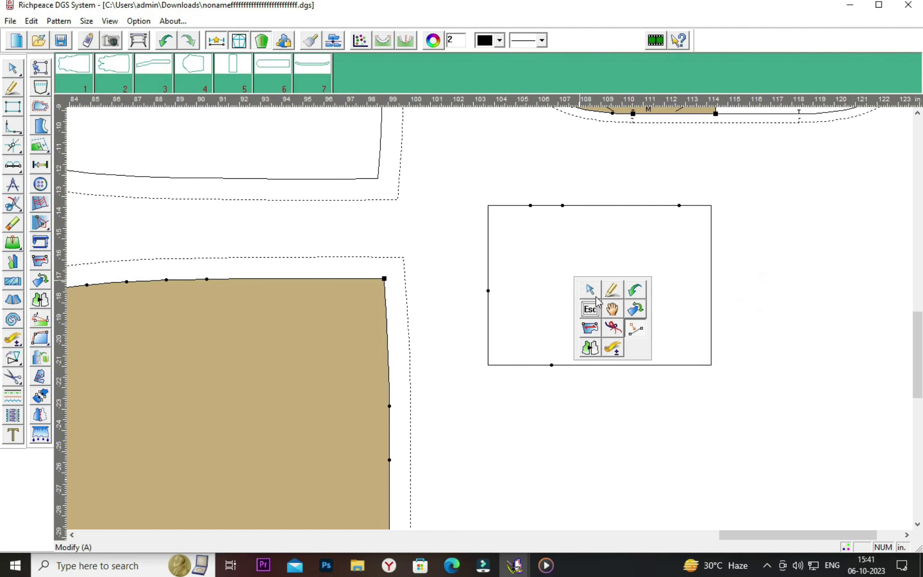
{"action": "left_click", "coordinate": [610, 291]}
{"action": "left_click", "coordinate": [530, 206]}
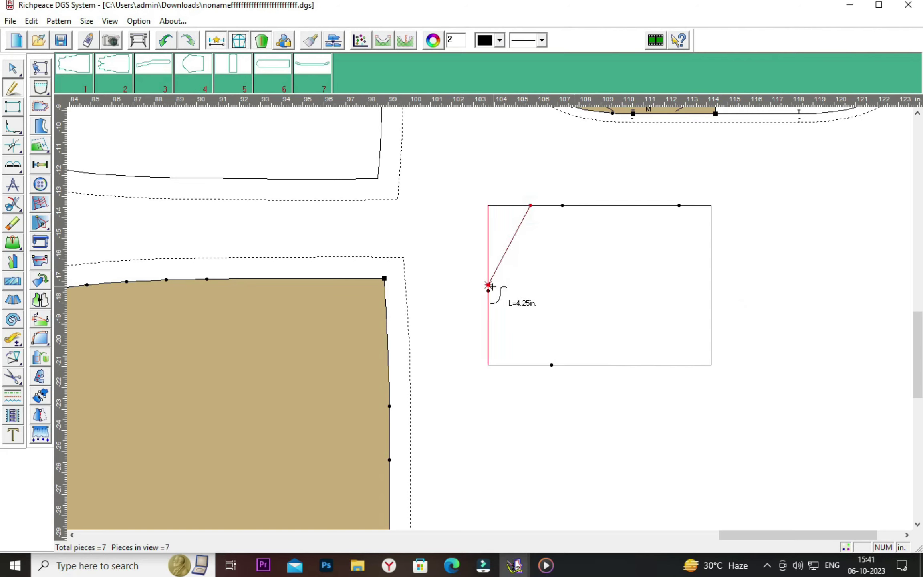
{"action": "left_click", "coordinate": [488, 291]}
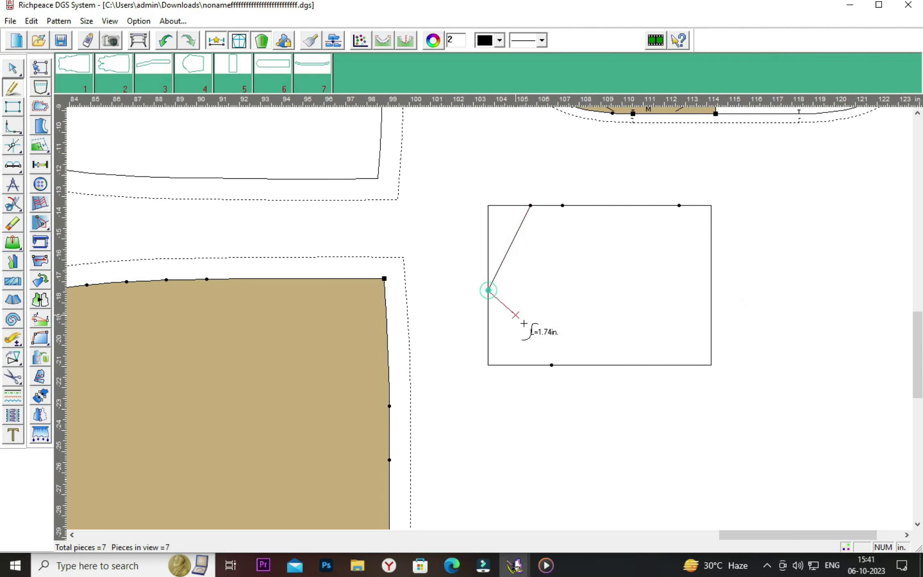
{"action": "left_click", "coordinate": [552, 365]}
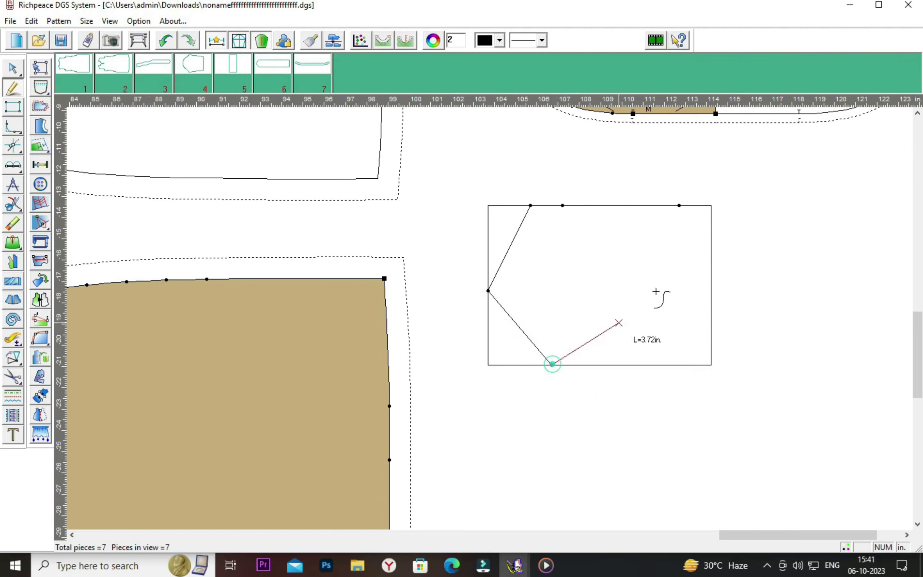
{"action": "left_click", "coordinate": [711, 206]}
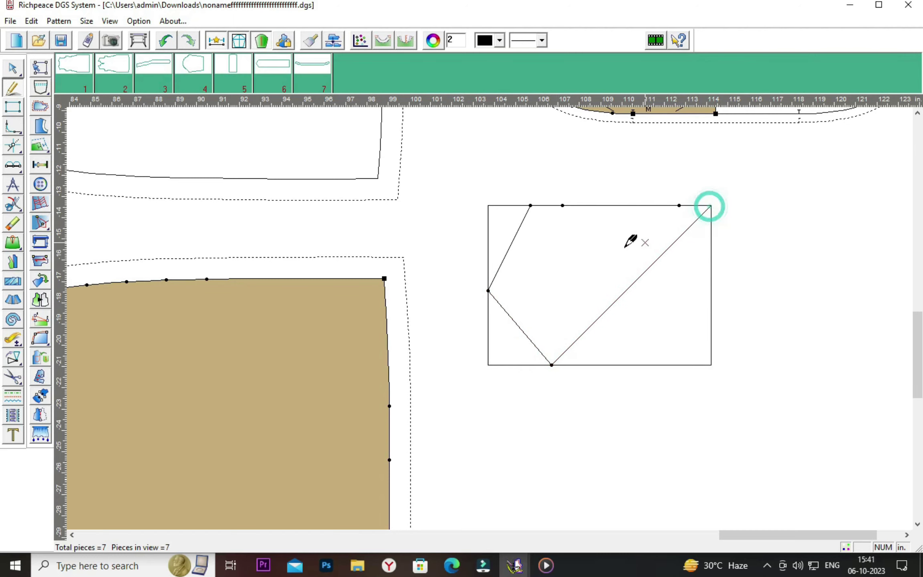
{"action": "right_click", "coordinate": [597, 244]}
Bend the diagonal and left edges into smooth curves to round the teardrop
{"action": "left_click", "coordinate": [602, 251]}
{"action": "left_click", "coordinate": [643, 269]}
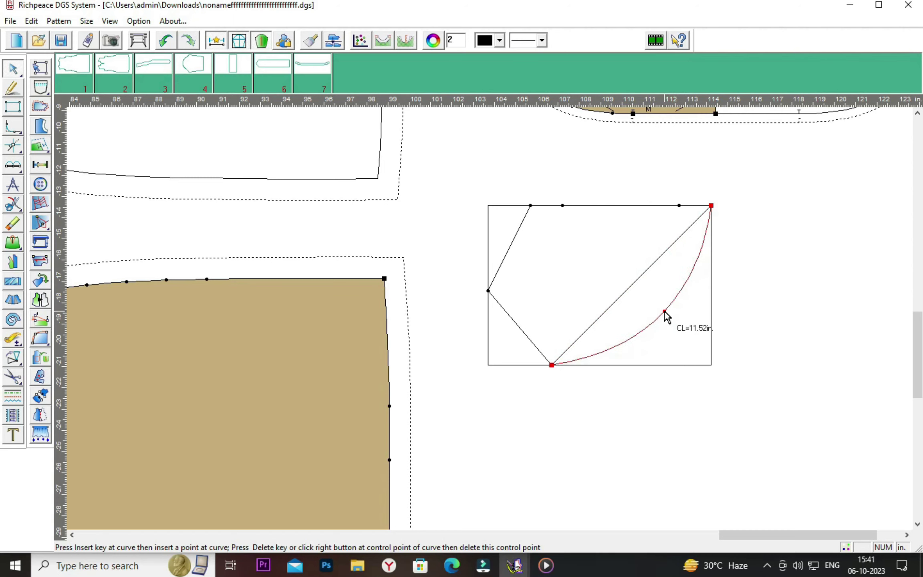
{"action": "right_click", "coordinate": [675, 326]}
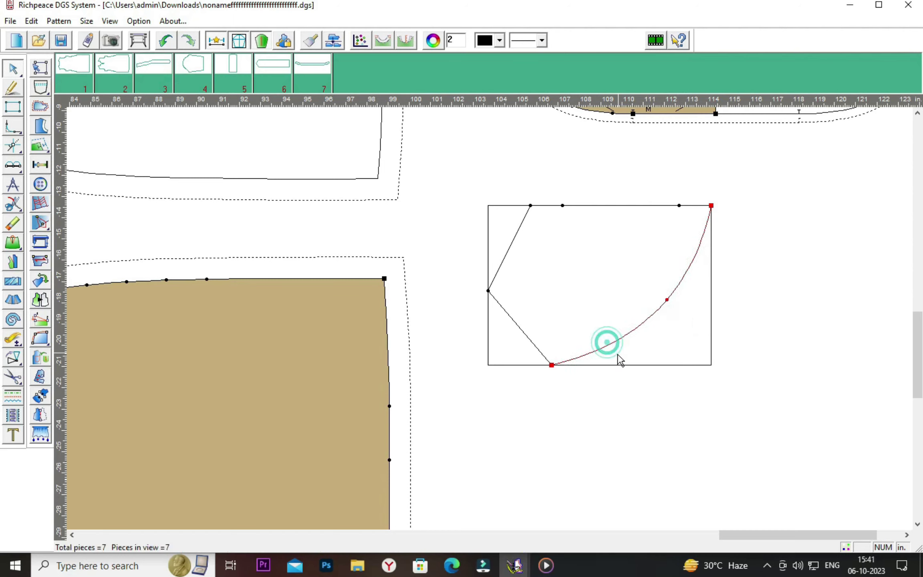
{"action": "left_click_drag", "start_coordinate": [609, 344], "coordinate": [574, 365]}
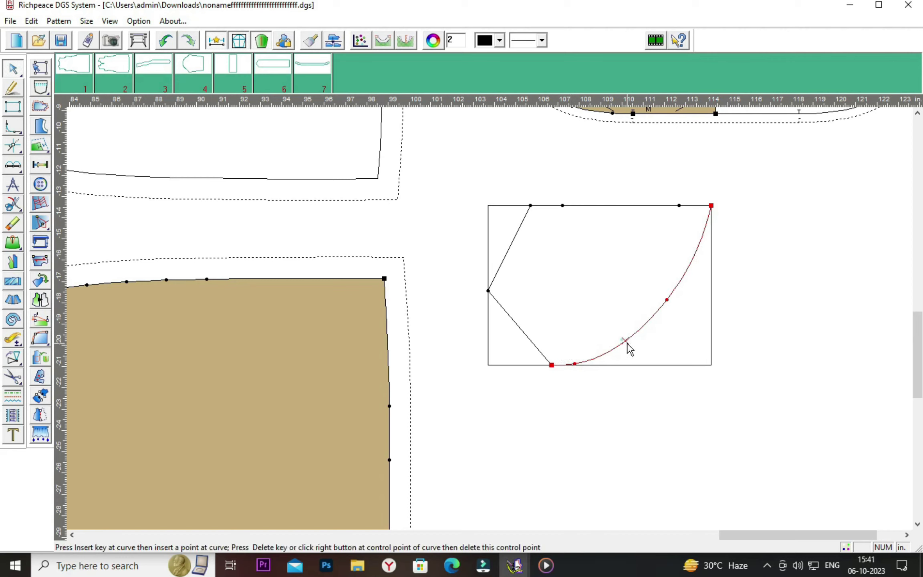
{"action": "left_click_drag", "start_coordinate": [624, 343], "coordinate": [681, 307]}
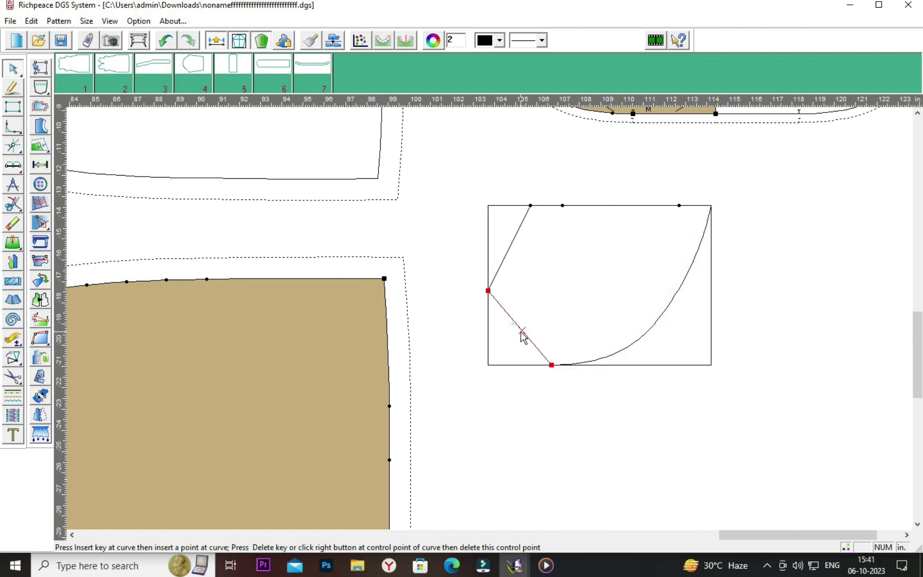
{"action": "left_click_drag", "start_coordinate": [521, 330], "coordinate": [515, 350]}
{"action": "left_click", "coordinate": [557, 315]}
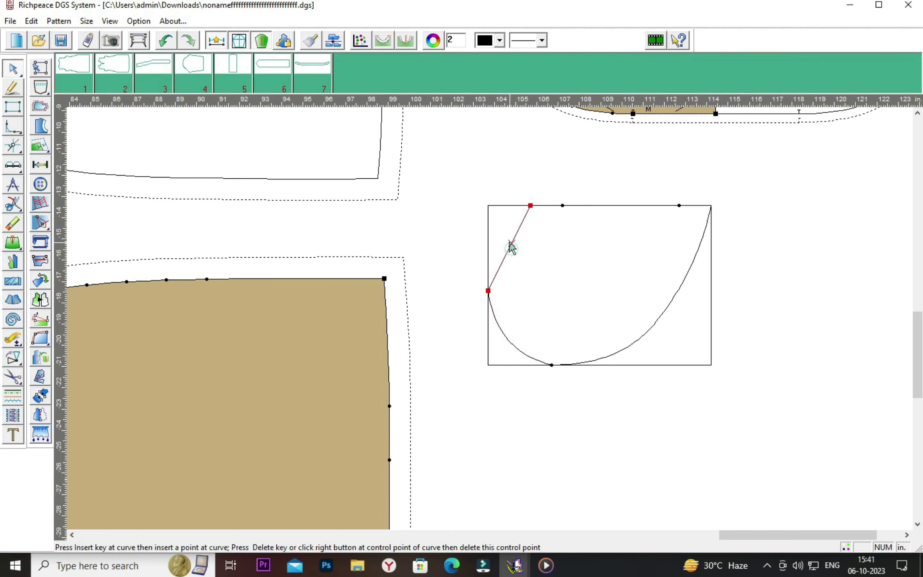
{"action": "left_click_drag", "start_coordinate": [508, 240], "coordinate": [516, 216]}
{"action": "left_click", "coordinate": [547, 232]}
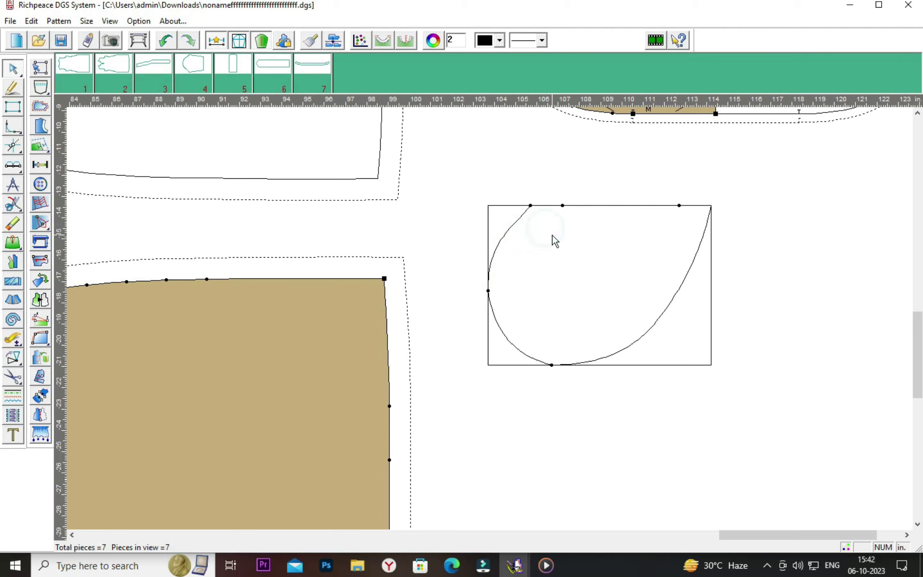
Draw 0.75 notch lines down from both top-edge points
{"action": "left_click", "coordinate": [12, 90]}
{"action": "left_click", "coordinate": [562, 205]}
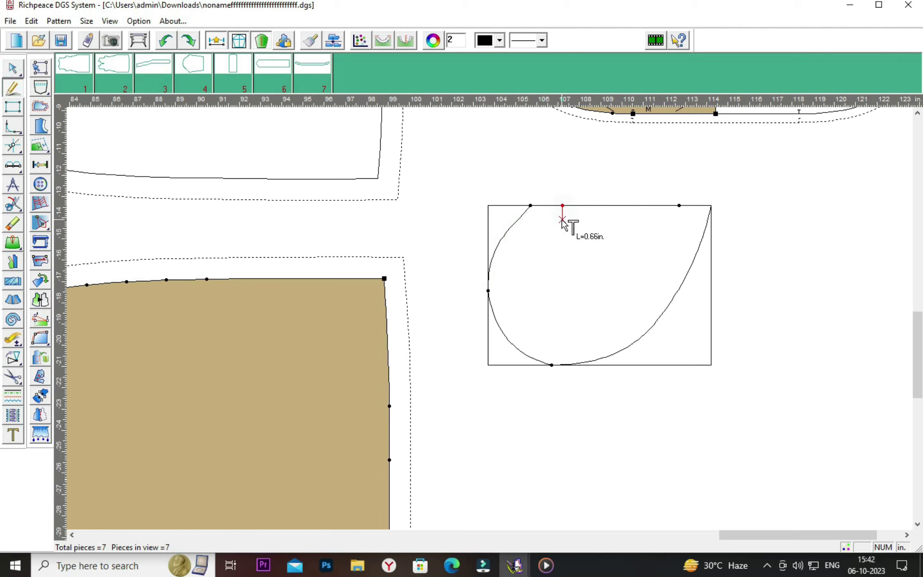
{"action": "left_click", "coordinate": [563, 219]}
{"action": "left_click", "coordinate": [445, 292]}
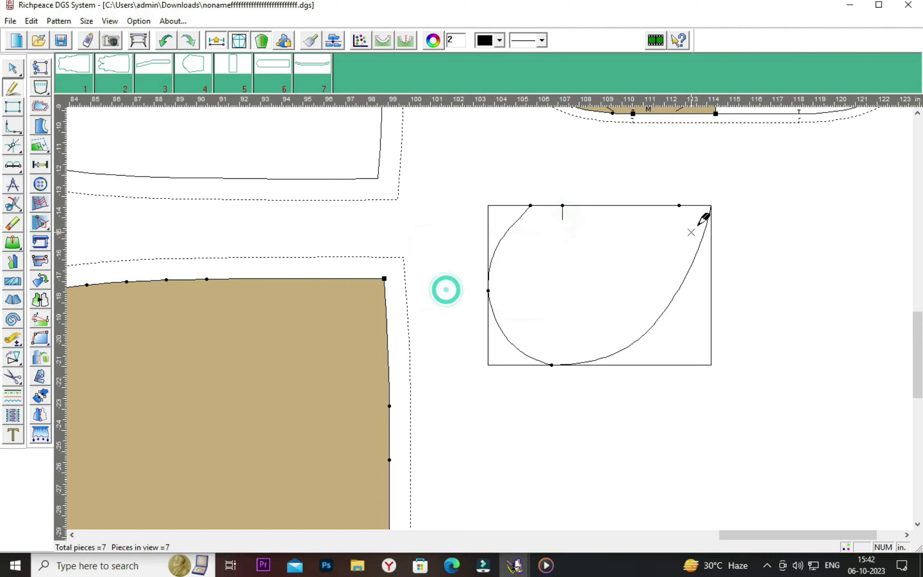
{"action": "left_click", "coordinate": [679, 205]}
{"action": "left_click", "coordinate": [680, 221]}
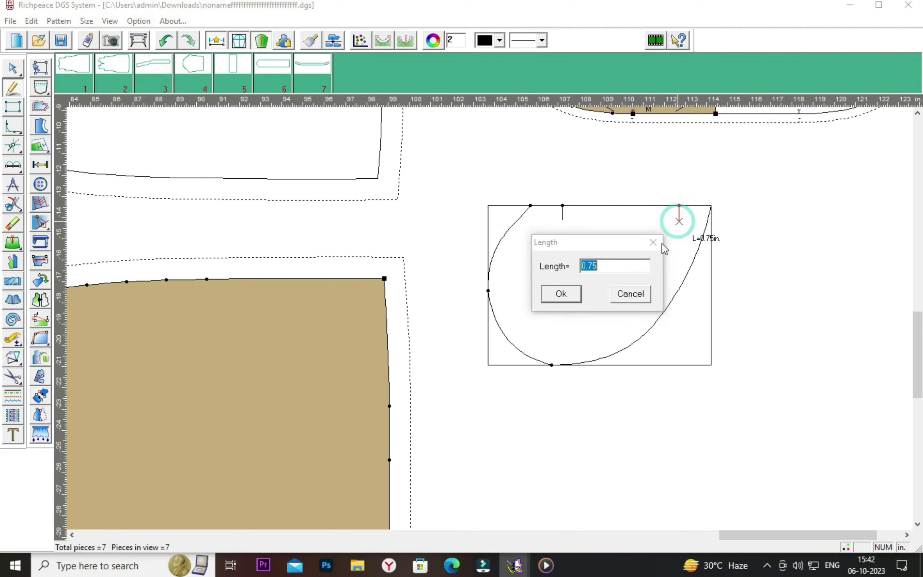
{"action": "left_click", "coordinate": [562, 294]}
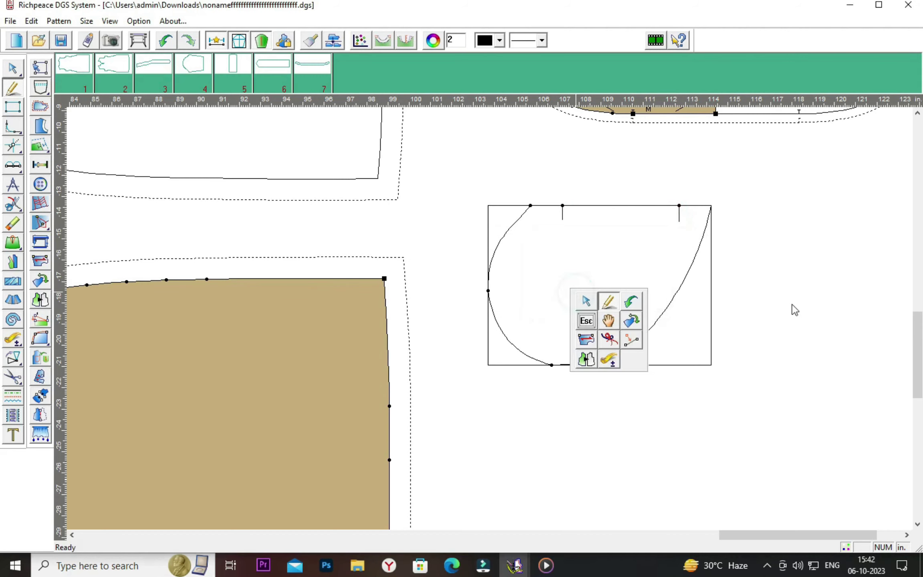
Cut out the teardrop from its top edge, right curve and left curve as piece 8
{"action": "left_click", "coordinate": [9, 380]}
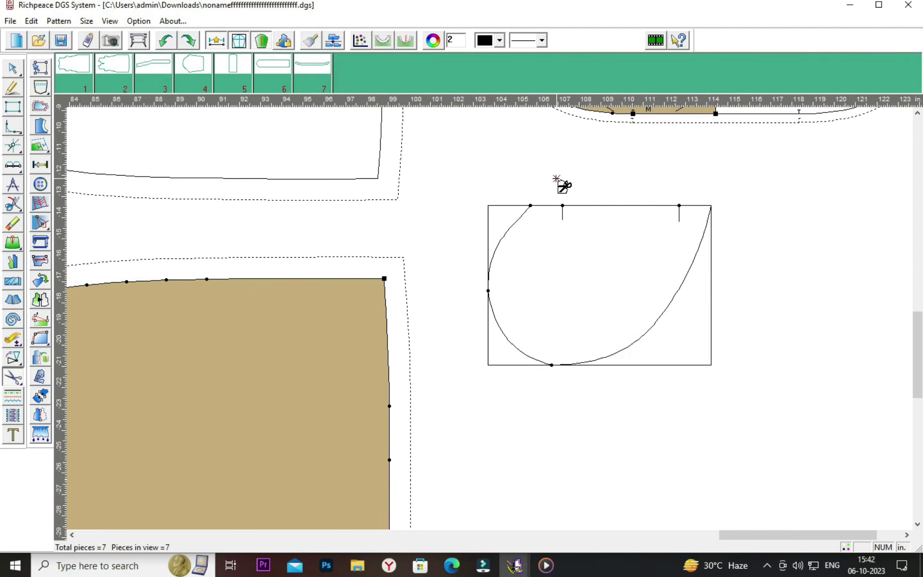
{"action": "left_click_drag", "start_coordinate": [556, 179], "coordinate": [668, 265]}
{"action": "left_click", "coordinate": [677, 215]}
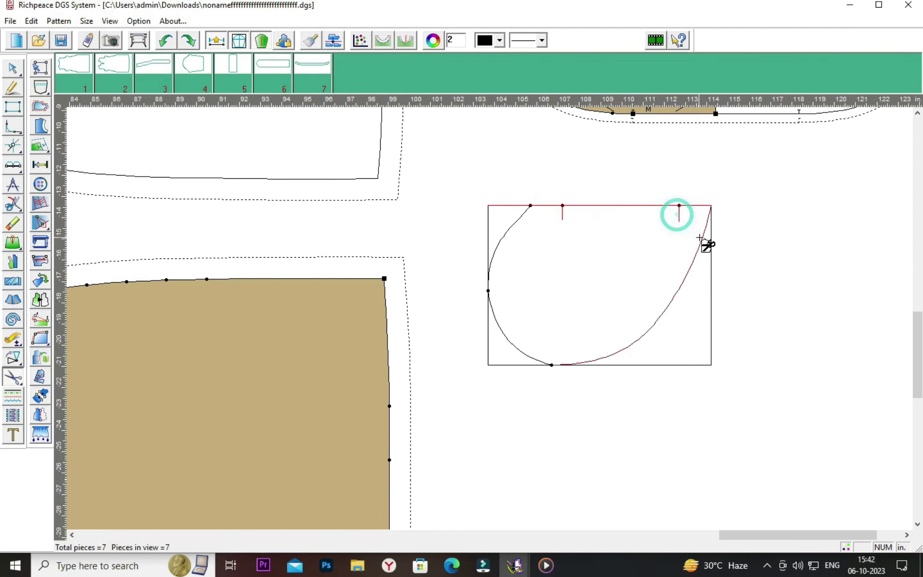
{"action": "left_click", "coordinate": [700, 237]}
{"action": "left_click", "coordinate": [499, 253]}
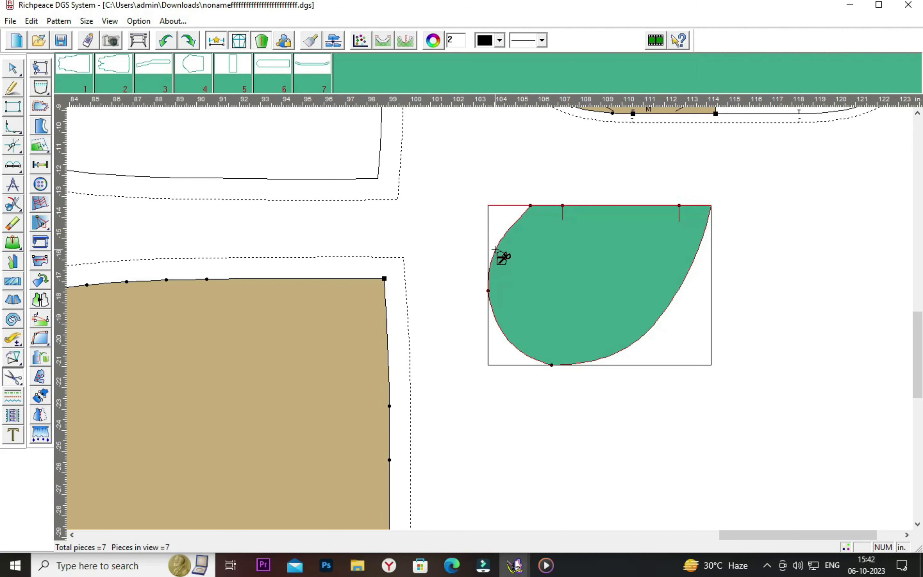
{"action": "right_click", "coordinate": [580, 251]}
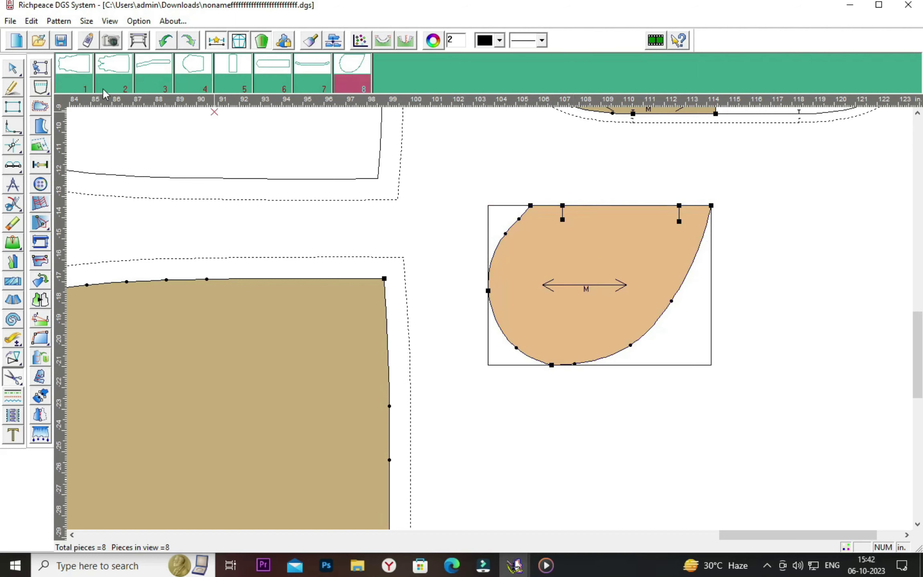
Move the teardrop piece right, clear of its drafting outline
{"action": "left_click", "coordinate": [13, 88]}
{"action": "right_click", "coordinate": [537, 166]}
{"action": "left_click", "coordinate": [570, 200]}
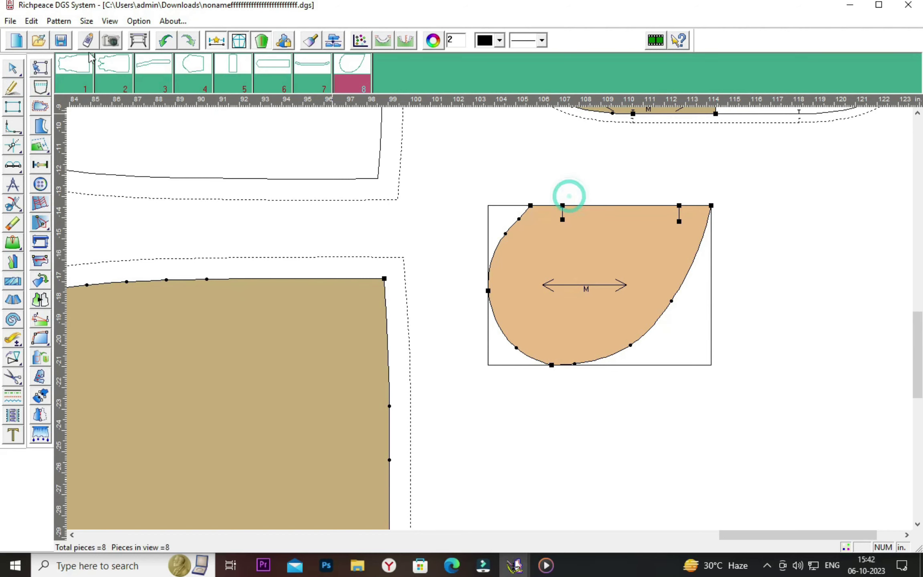
{"action": "left_click_drag", "start_coordinate": [612, 280], "coordinate": [632, 329]}
{"action": "scroll", "coordinate": [632, 330], "scroll_direction": "down", "scroll_amount": 2}
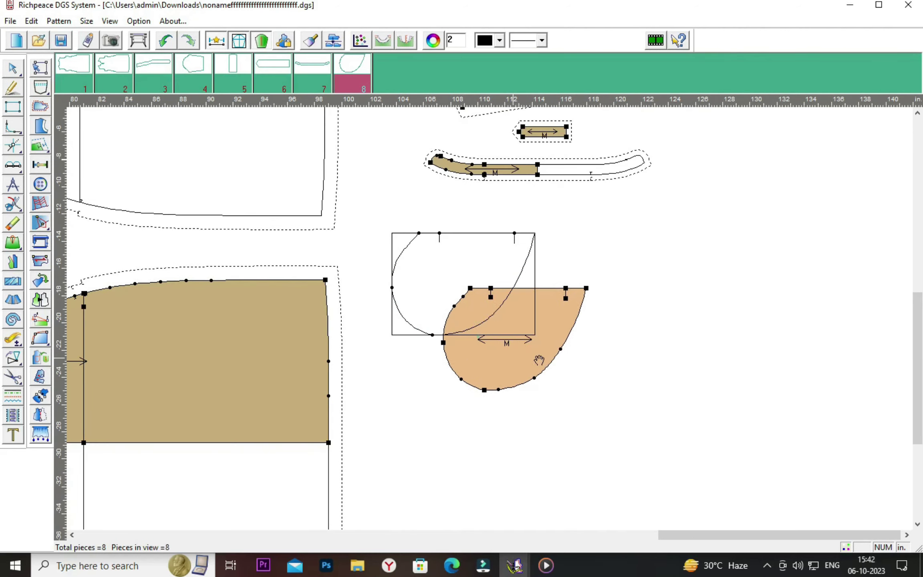
{"action": "left_click_drag", "start_coordinate": [538, 360], "coordinate": [632, 314]}
Erase the leftover rectangle outline and pan and zoom onto the pocket piece
{"action": "left_click", "coordinate": [10, 228]}
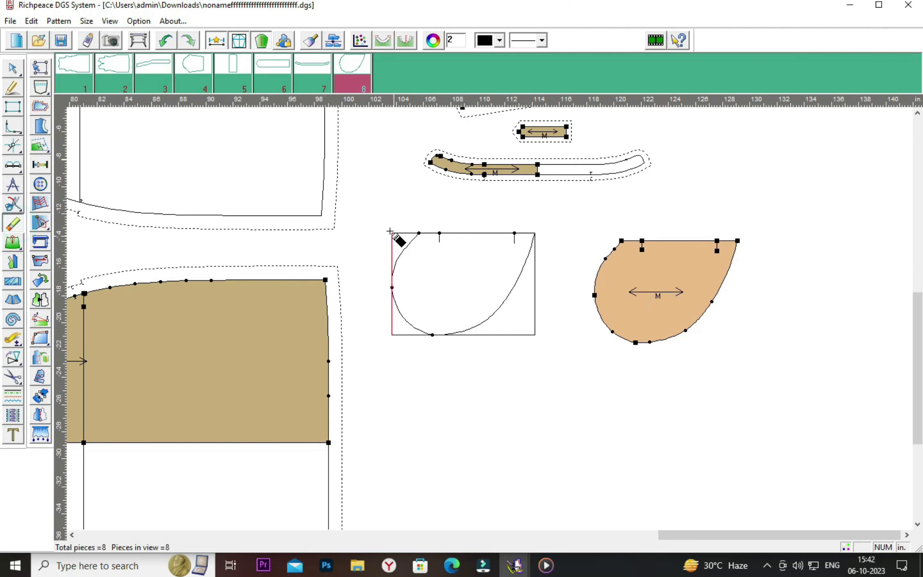
{"action": "left_click_drag", "start_coordinate": [374, 216], "coordinate": [519, 355]}
{"action": "right_click", "coordinate": [540, 367]}
{"action": "left_click", "coordinate": [559, 382]}
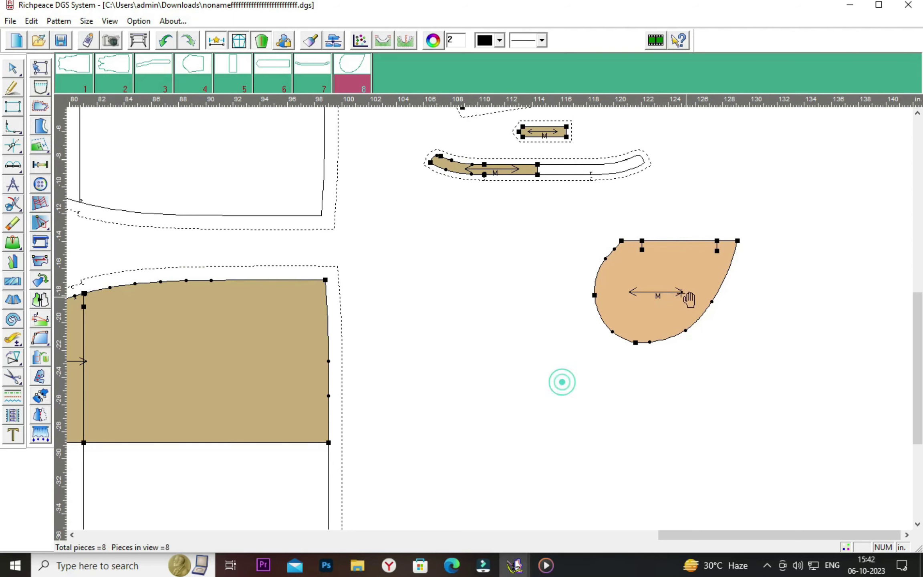
{"action": "left_click_drag", "start_coordinate": [657, 295], "coordinate": [583, 321]}
{"action": "scroll", "coordinate": [521, 322], "scroll_direction": "up", "scroll_amount": 2}
{"action": "scroll", "coordinate": [485, 312], "scroll_direction": "up", "scroll_amount": 1}
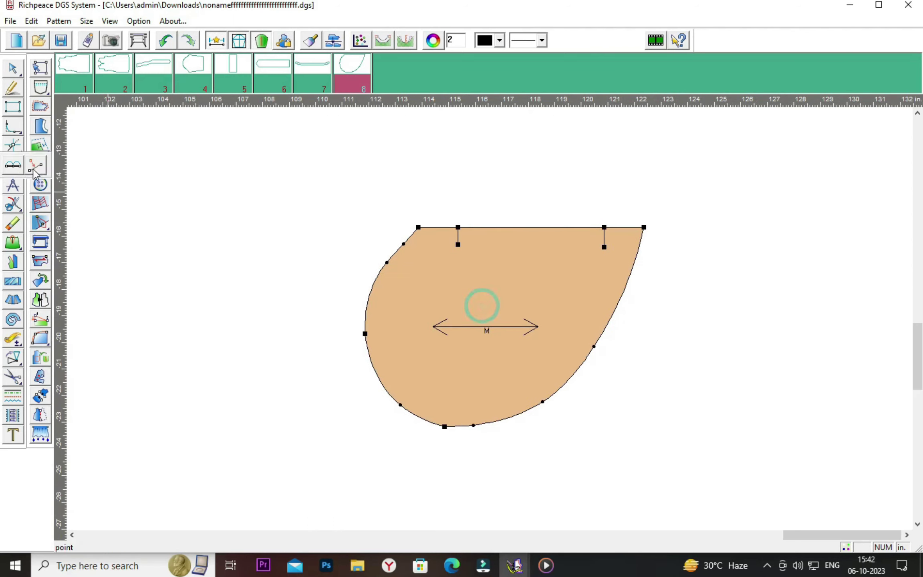
Add a seam allowance around the teardrop pocket piece
{"action": "left_click", "coordinate": [40, 106]}
{"action": "left_click", "coordinate": [419, 227]}
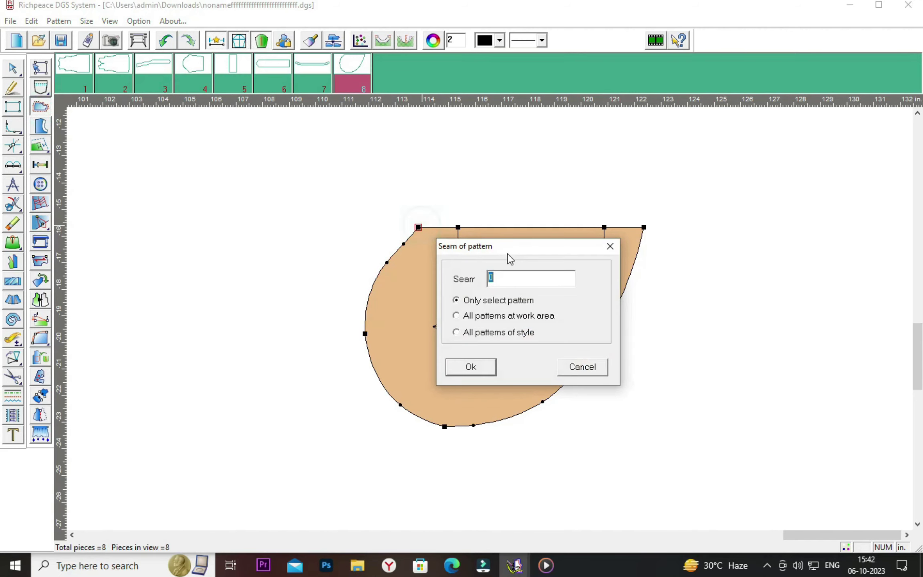
{"action": "left_click_drag", "start_coordinate": [509, 248], "coordinate": [227, 183]}
{"action": "left_click", "coordinate": [233, 214]}
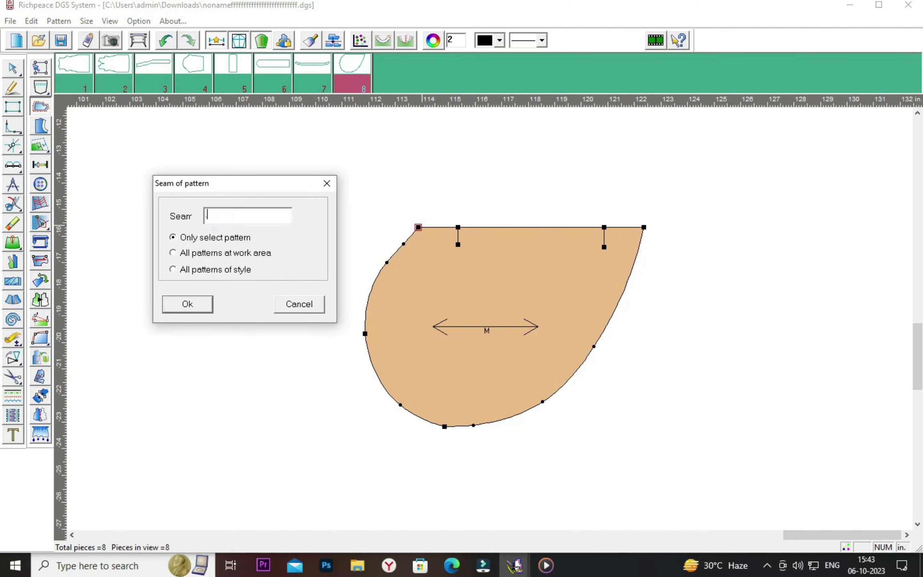
{"action": "type", "text": ".4"}
{"action": "left_click", "coordinate": [187, 304]}
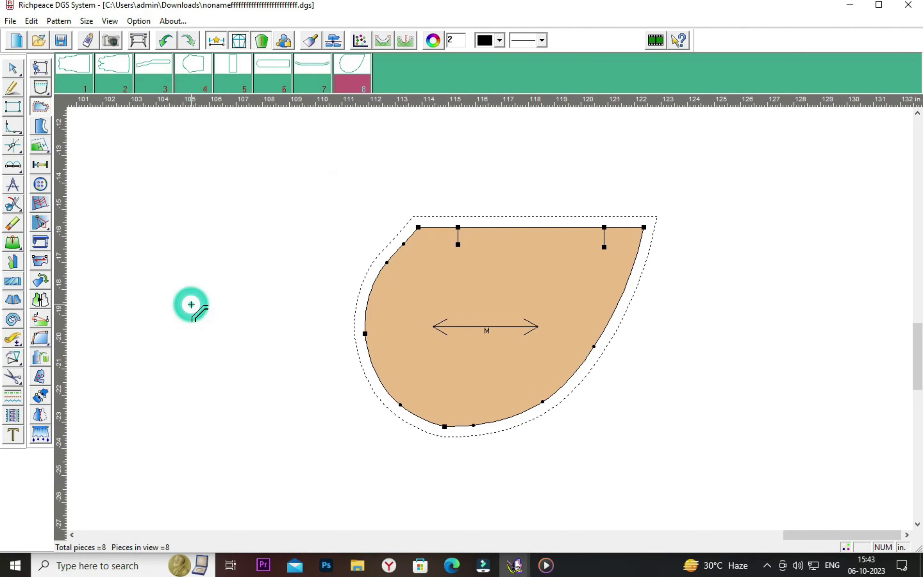
Place notches at the left and right top-edge marks of the pocket
{"action": "left_click", "coordinate": [40, 146]}
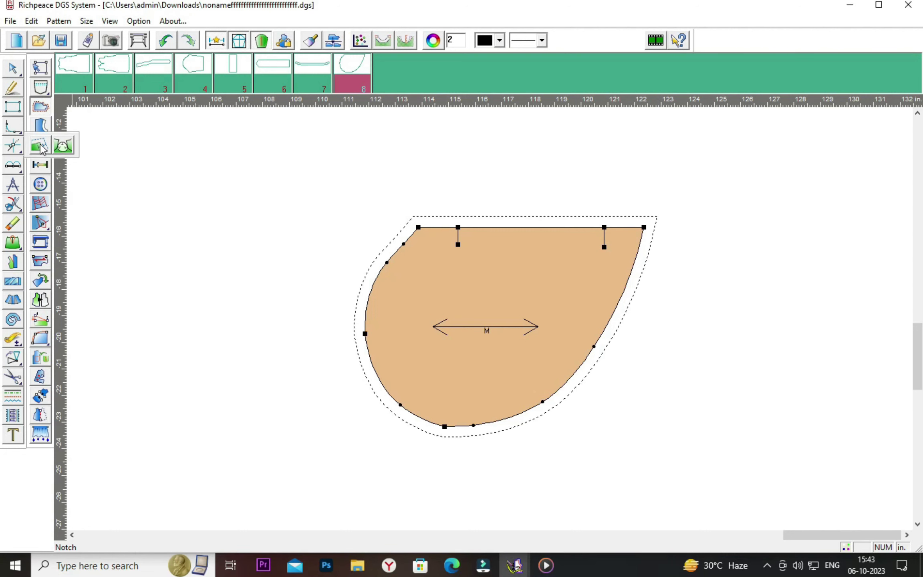
{"action": "left_click", "coordinate": [458, 227]}
{"action": "left_click", "coordinate": [605, 227]}
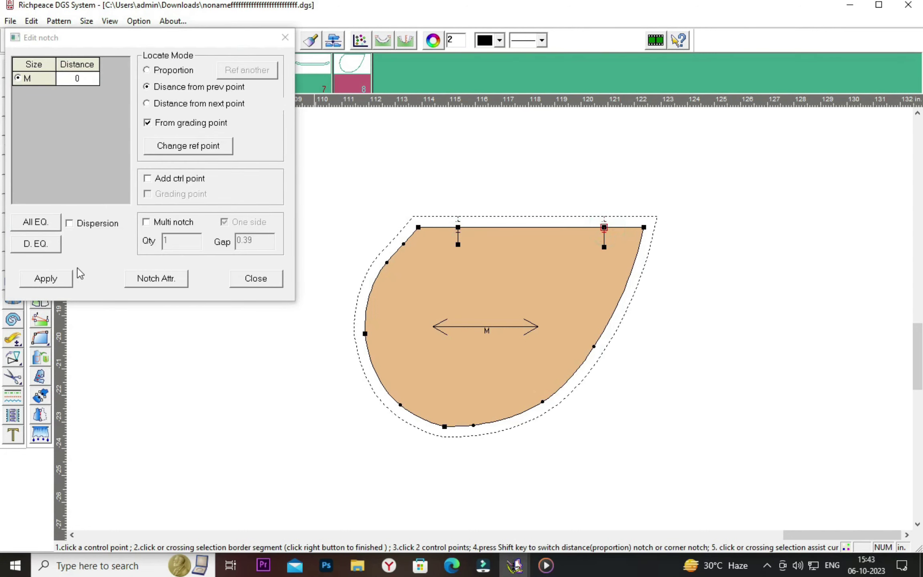
{"action": "left_click", "coordinate": [57, 276]}
{"action": "right_click", "coordinate": [184, 340]}
{"action": "left_click", "coordinate": [217, 364]}
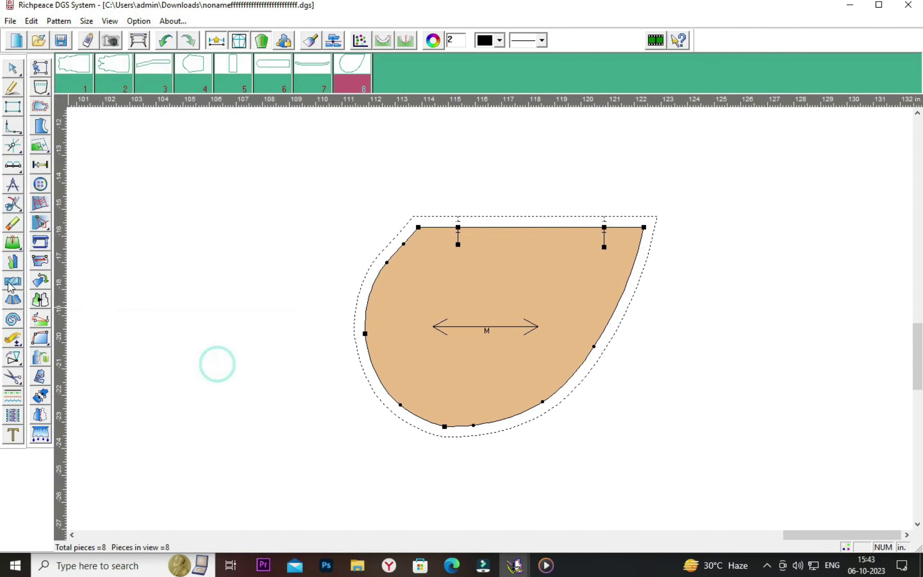
Erase the old drawn notch stems under both notches
{"action": "left_click", "coordinate": [13, 224]}
{"action": "left_click", "coordinate": [457, 240]}
{"action": "left_click", "coordinate": [605, 239]}
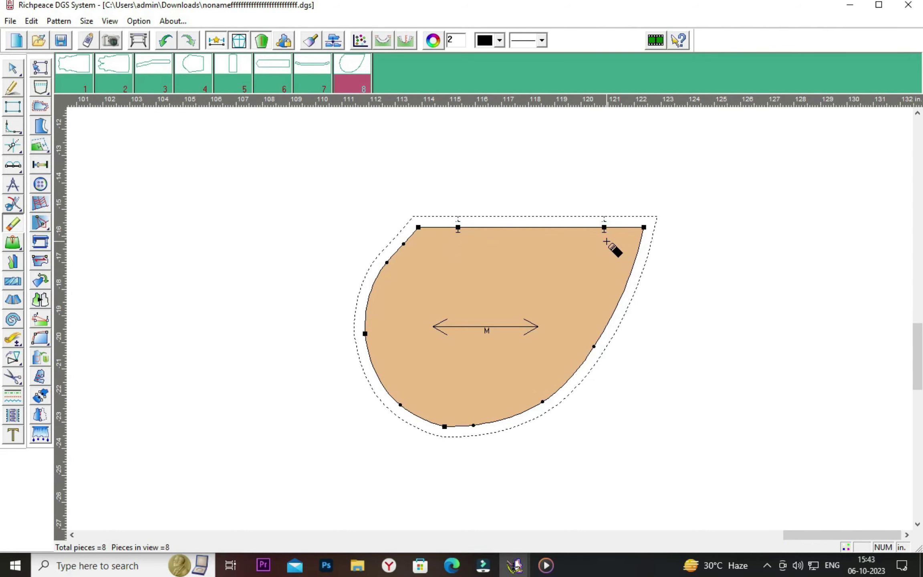
{"action": "right_click", "coordinate": [723, 287]}
{"action": "left_click", "coordinate": [740, 298]}
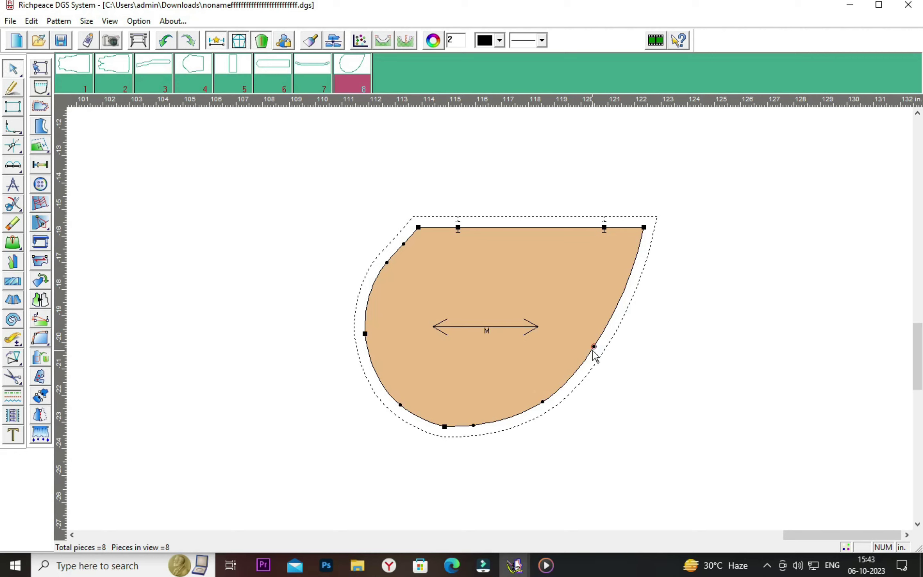
Push the teardrop pocket's right and lower curve points outward to round its base
{"action": "left_click_drag", "start_coordinate": [594, 347], "coordinate": [601, 348]}
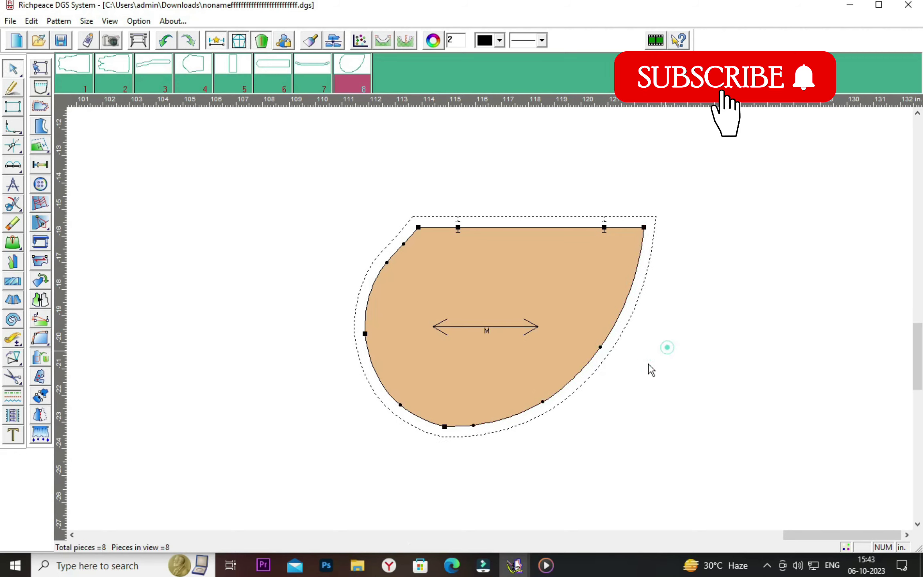
{"action": "left_click_drag", "start_coordinate": [543, 401], "coordinate": [550, 405]}
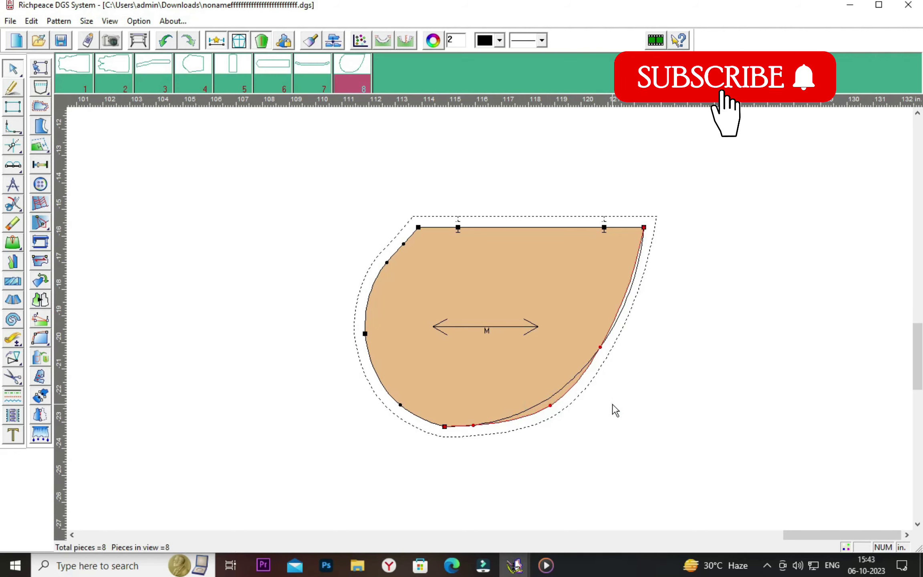
{"action": "left_click_drag", "start_coordinate": [474, 425], "coordinate": [472, 428]}
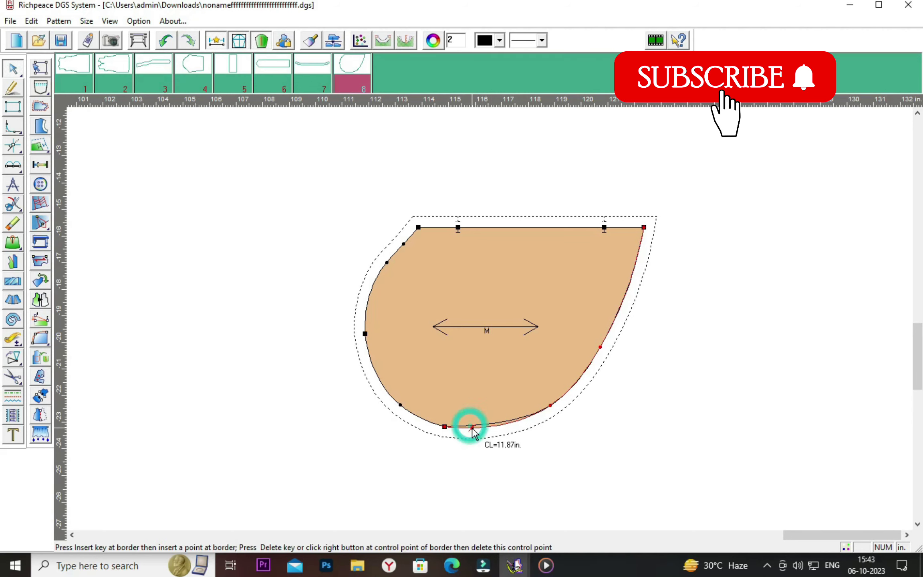
{"action": "right_click", "coordinate": [479, 375]}
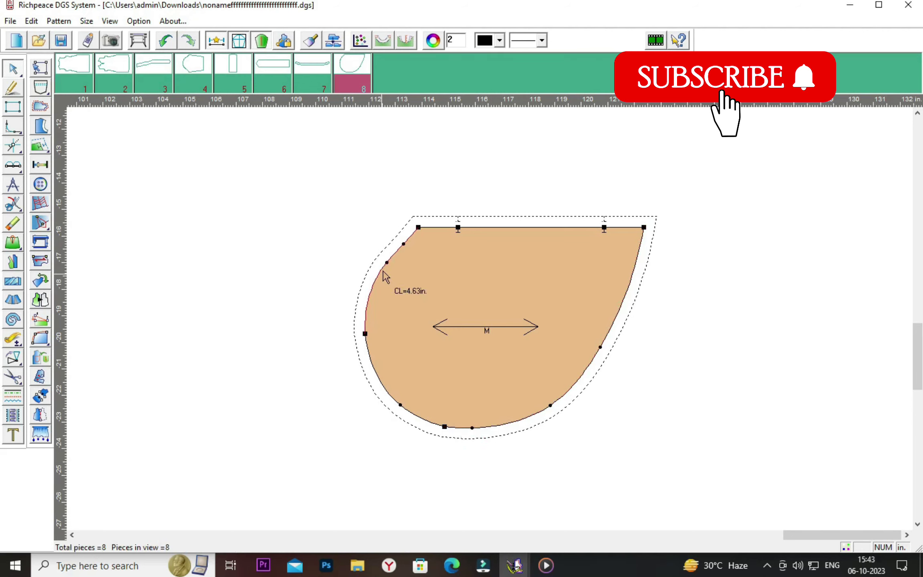
Fine-tune the left, lower-right and bottom curve points so the pocket tapers smoothly
{"action": "left_click_drag", "start_coordinate": [387, 263], "coordinate": [386, 266]}
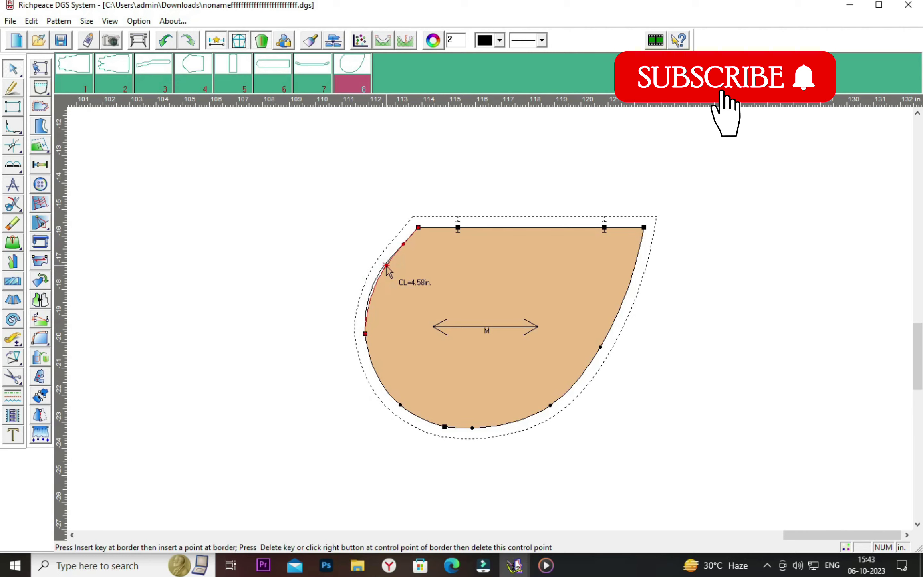
{"action": "right_click", "coordinate": [453, 276]}
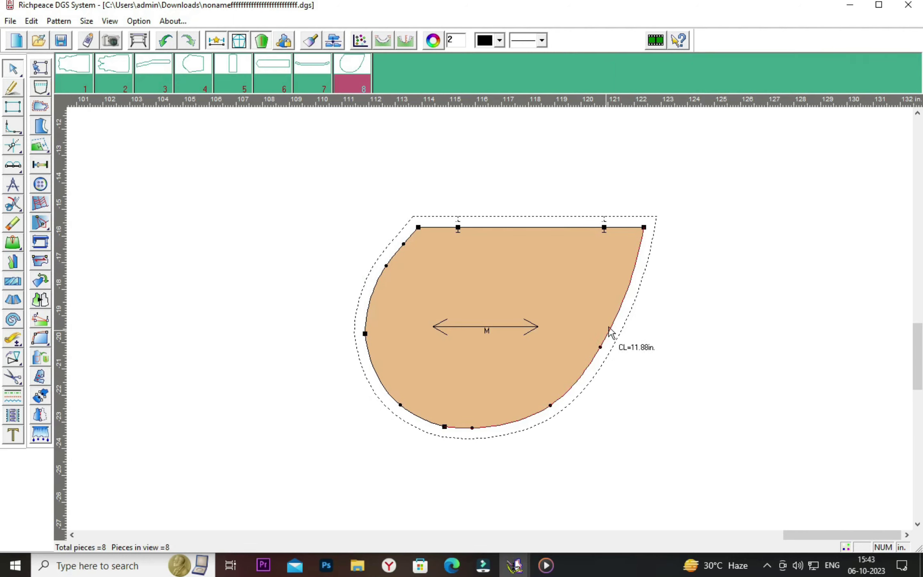
{"action": "left_click_drag", "start_coordinate": [551, 406], "coordinate": [553, 410]}
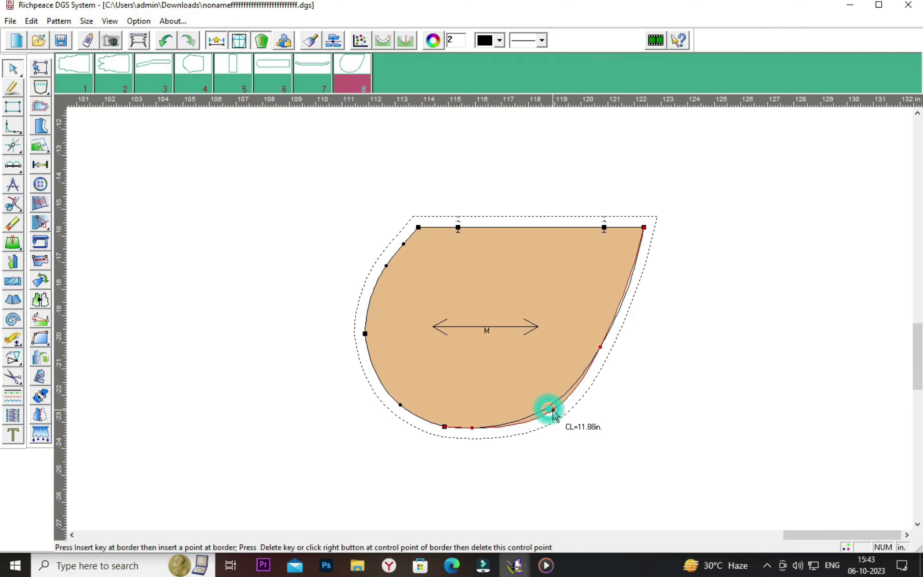
{"action": "left_click_drag", "start_coordinate": [599, 347], "coordinate": [603, 350]}
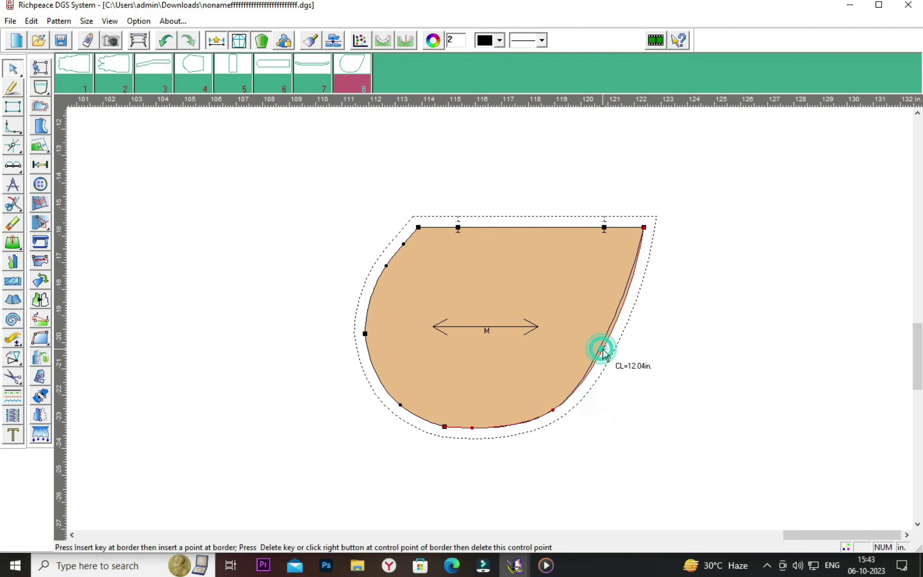
{"action": "right_click", "coordinate": [641, 350]}
{"action": "left_click_drag", "start_coordinate": [473, 428], "coordinate": [475, 430]}
{"action": "right_click", "coordinate": [480, 390]}
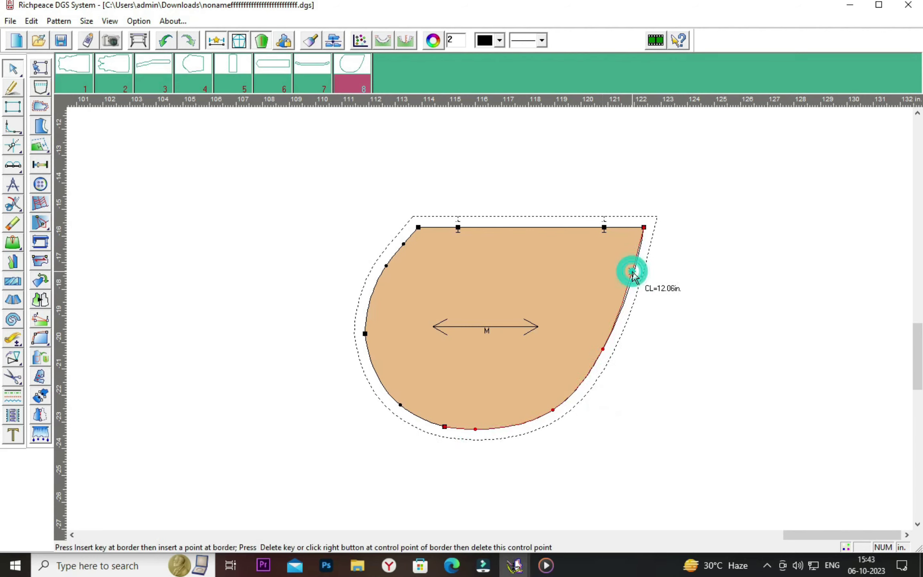
Insert an extra control point on the pocket's right edge without leaving a bulge
{"action": "left_click_drag", "start_coordinate": [633, 273], "coordinate": [666, 272]}
{"action": "left_click", "coordinate": [166, 40]}
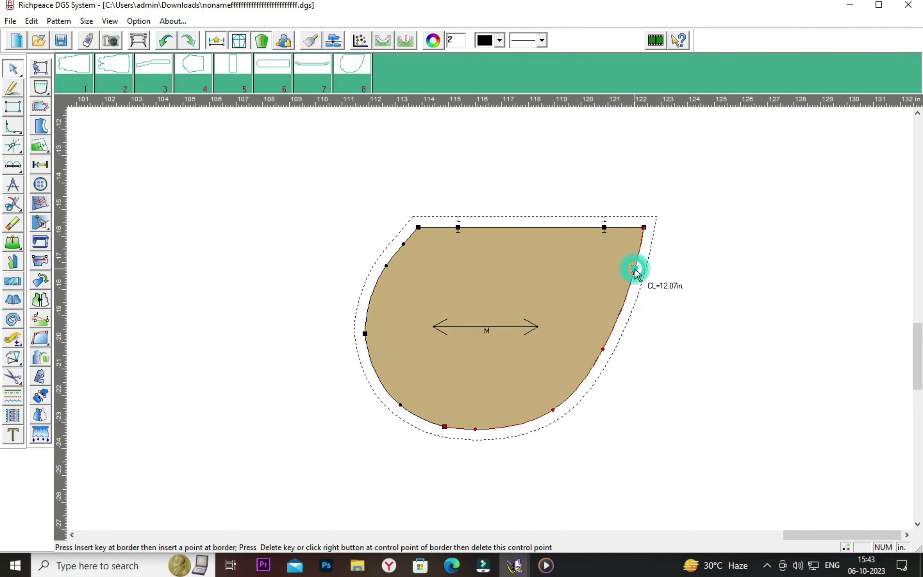
{"action": "left_click", "coordinate": [636, 271]}
{"action": "right_click", "coordinate": [675, 281]}
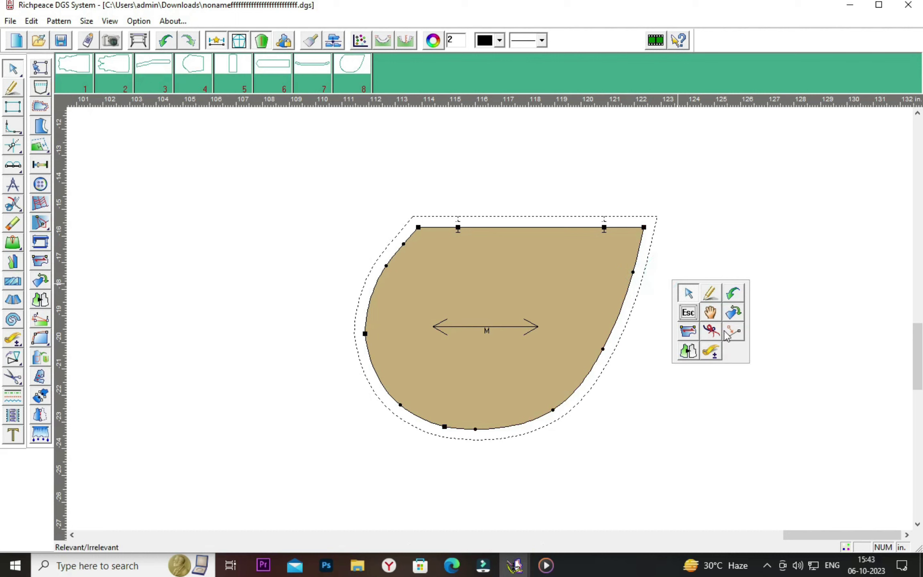
{"action": "left_click", "coordinate": [711, 312]}
Move the teardrop pocket up-left and place strip piece 3 right of it, then zoom to review all pieces
{"action": "left_click_drag", "start_coordinate": [507, 317], "coordinate": [443, 294]}
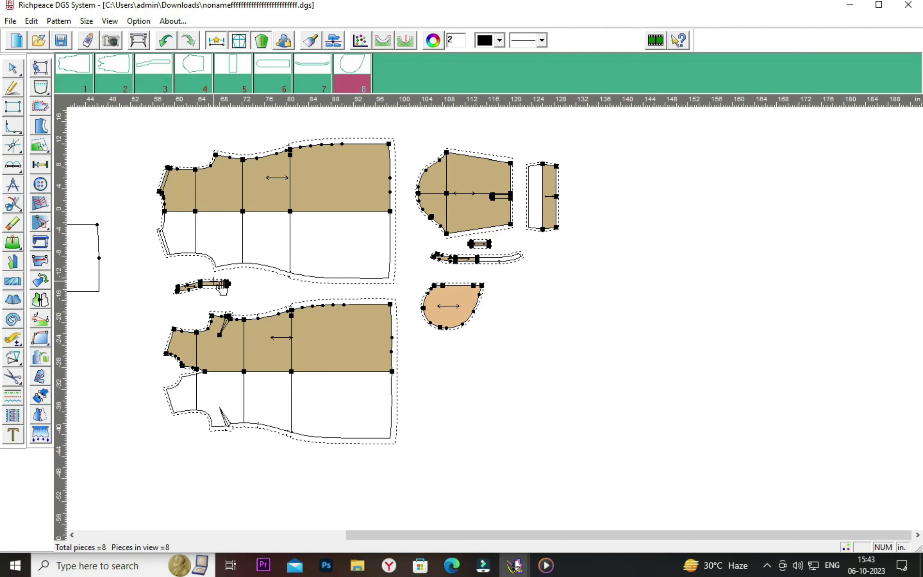
{"action": "mouse_move", "coordinate": [219, 283]}
{"action": "left_mouse_down"}
{"action": "mouse_move", "coordinate": [518, 336]}
{"action": "mouse_move", "coordinate": [511, 329]}
{"action": "mouse_move", "coordinate": [528, 300]}
{"action": "left_mouse_up"}
{"action": "scroll", "coordinate": [521, 341], "scroll_direction": "up", "scroll_amount": 1}
{"action": "scroll", "coordinate": [521, 341], "scroll_direction": "up", "scroll_amount": 1}
{"action": "scroll", "coordinate": [525, 309], "scroll_direction": "down", "scroll_amount": 1}
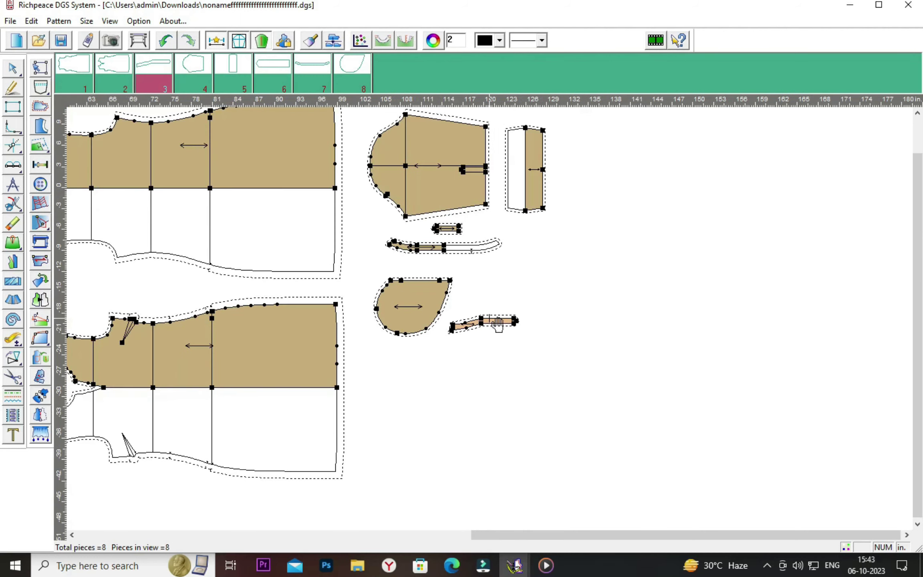
{"action": "scroll", "coordinate": [517, 315], "scroll_direction": "down", "scroll_amount": 1}
{"action": "scroll", "coordinate": [501, 324], "scroll_direction": "up", "scroll_amount": 1}
{"action": "scroll", "coordinate": [501, 324], "scroll_direction": "up", "scroll_amount": 1}
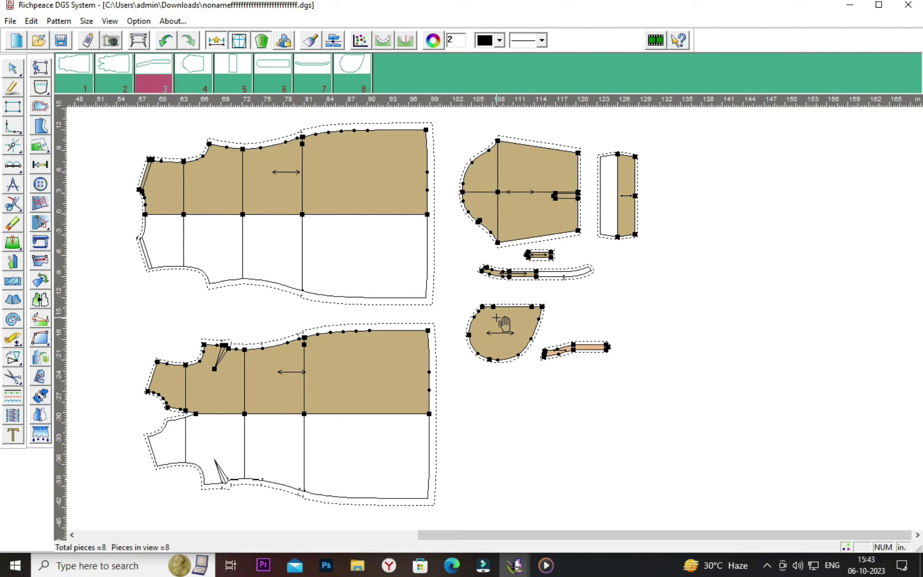
Reposition the teardrop, long and angled strips, small rectangle, and both front pieces on the canvas
{"action": "left_click_drag", "start_coordinate": [504, 327], "coordinate": [496, 340]}
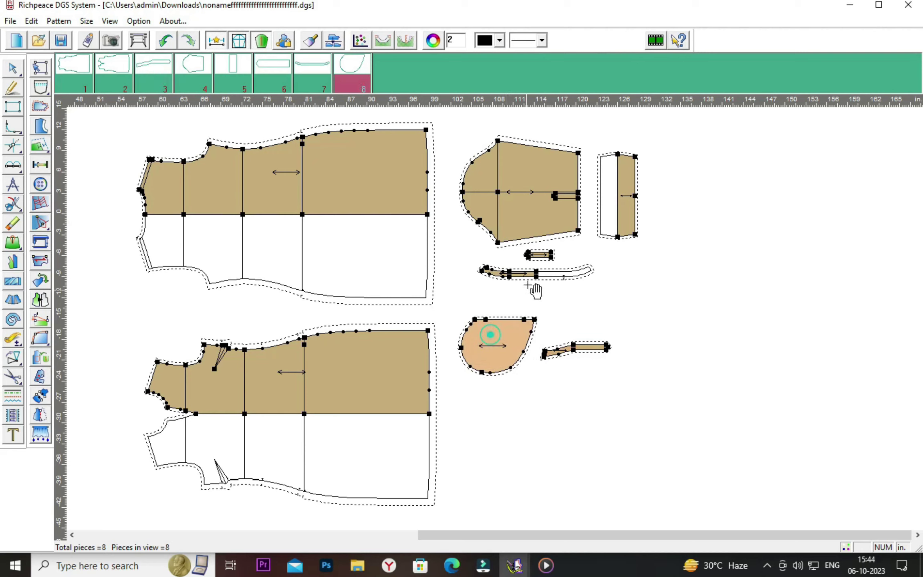
{"action": "left_click_drag", "start_coordinate": [534, 271], "coordinate": [534, 287]}
{"action": "left_click_drag", "start_coordinate": [572, 349], "coordinate": [576, 359]}
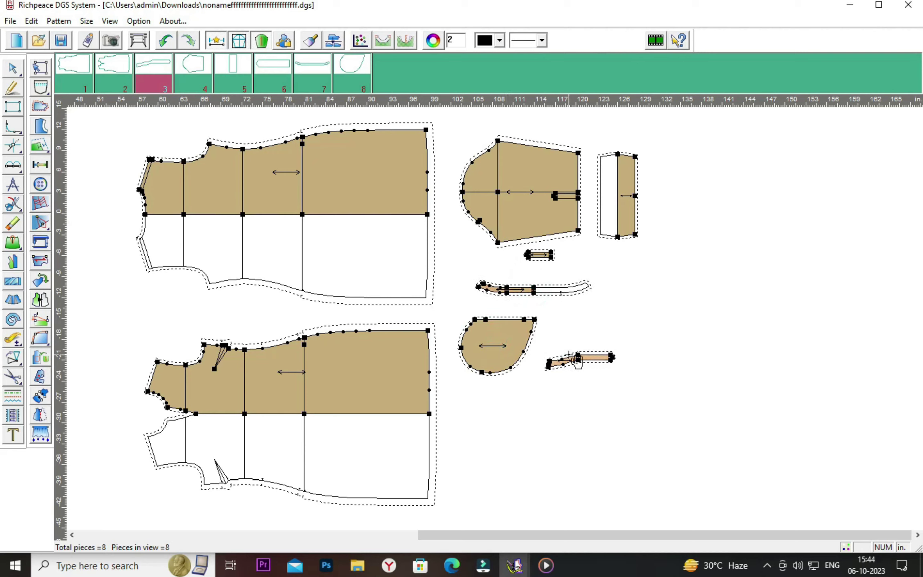
{"action": "left_click_drag", "start_coordinate": [538, 251], "coordinate": [575, 310]}
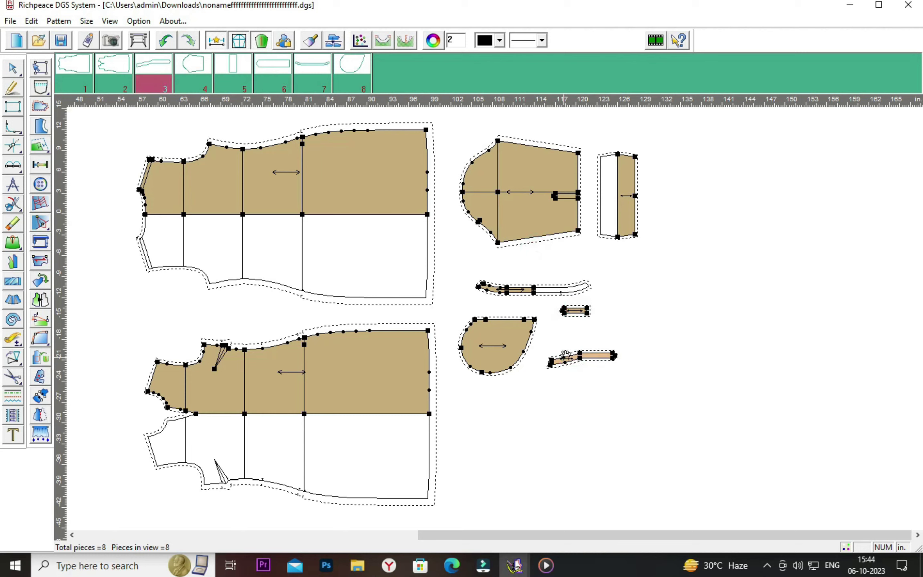
{"action": "left_click_drag", "start_coordinate": [562, 356], "coordinate": [566, 350]}
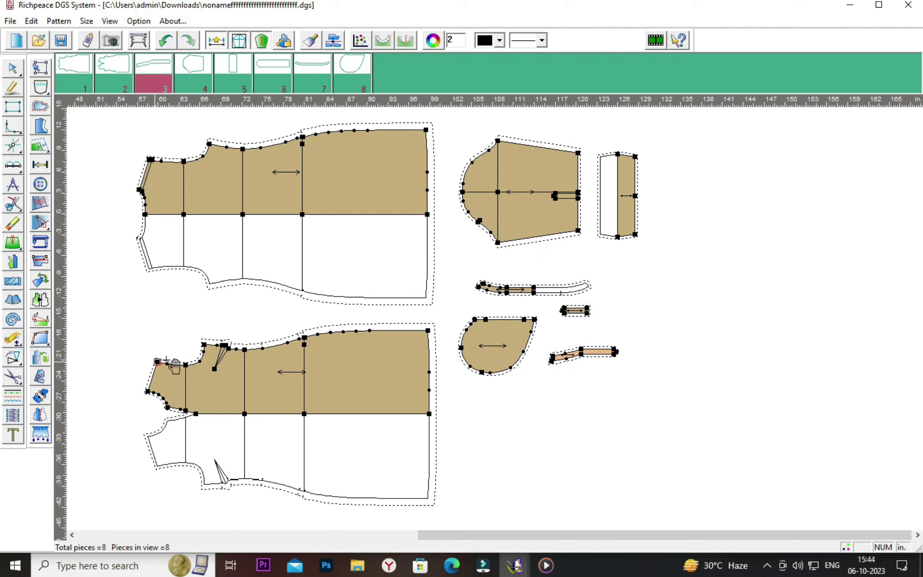
{"action": "left_click_drag", "start_coordinate": [307, 184], "coordinate": [304, 197]}
{"action": "left_click_drag", "start_coordinate": [350, 351], "coordinate": [352, 353]}
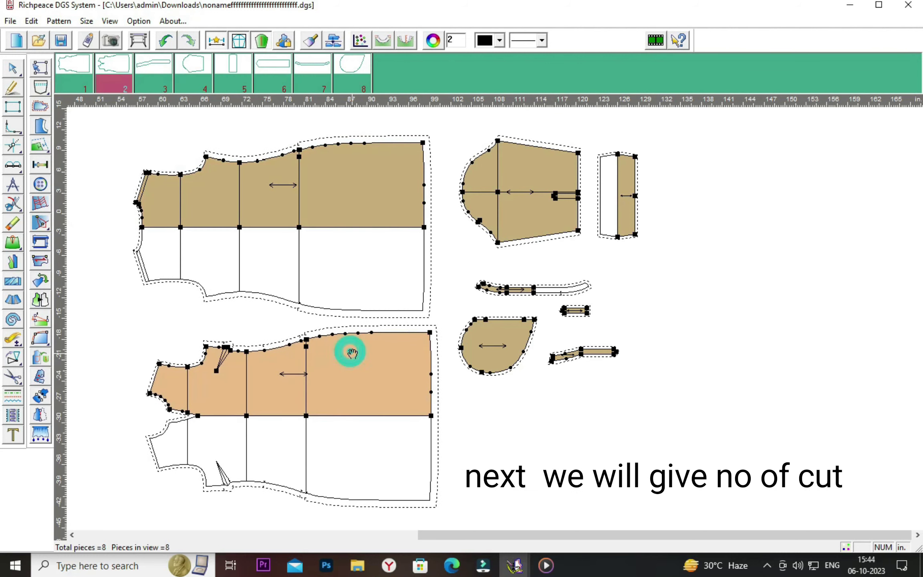
{"action": "scroll", "coordinate": [583, 366], "scroll_direction": "up", "scroll_amount": 1}
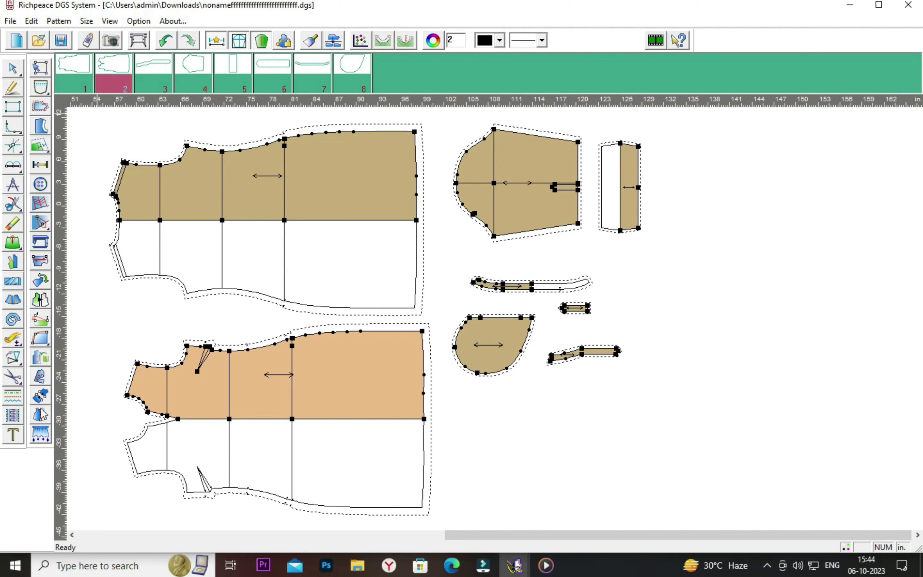
{"action": "left_click", "coordinate": [16, 434]}
{"action": "left_click", "coordinate": [295, 184]}
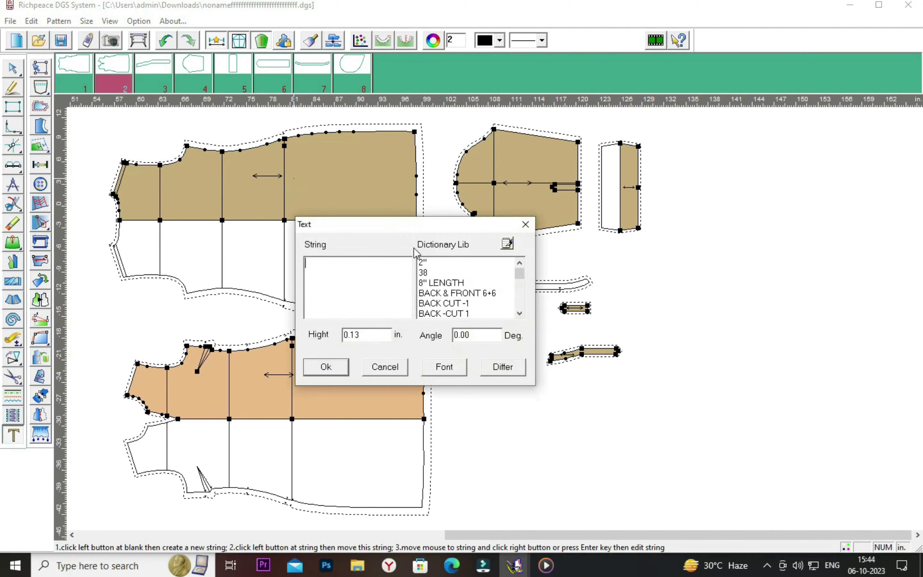
{"action": "left_click_drag", "start_coordinate": [386, 230], "coordinate": [693, 163]}
{"action": "left_click", "coordinate": [754, 306]}
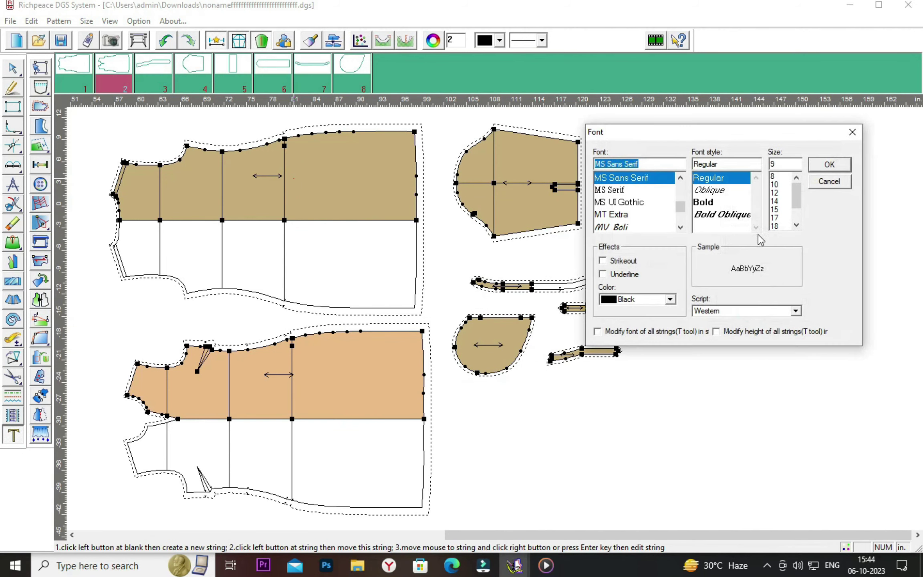
{"action": "left_click", "coordinate": [775, 217]}
{"action": "left_click", "coordinate": [826, 166]}
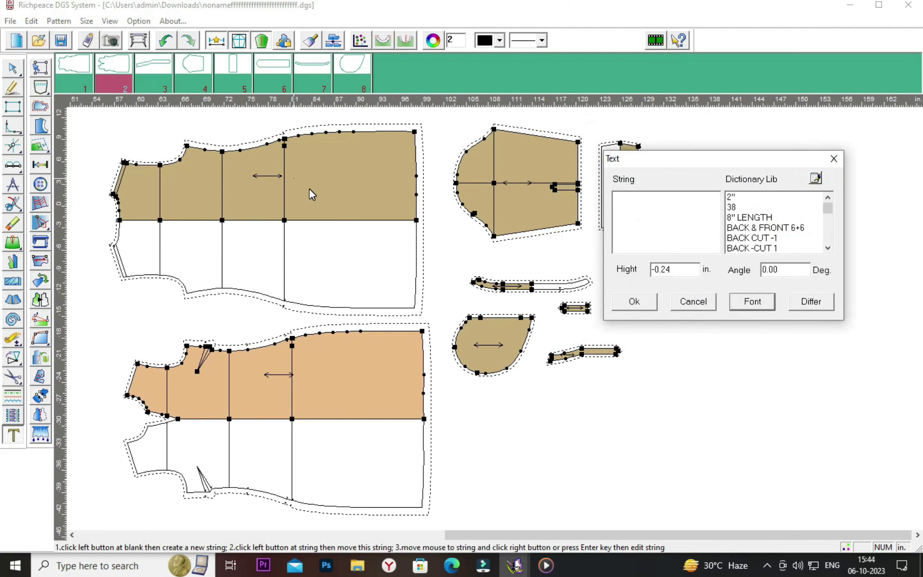
{"action": "left_click", "coordinate": [654, 191]}
{"action": "type", "text": "BACK- CUT -41"}
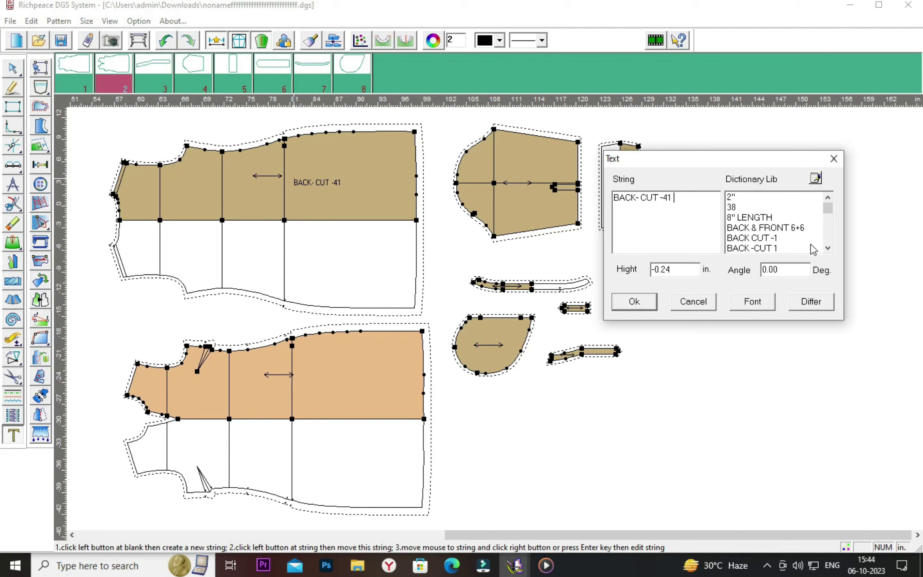
{"action": "left_click", "coordinate": [834, 159]}
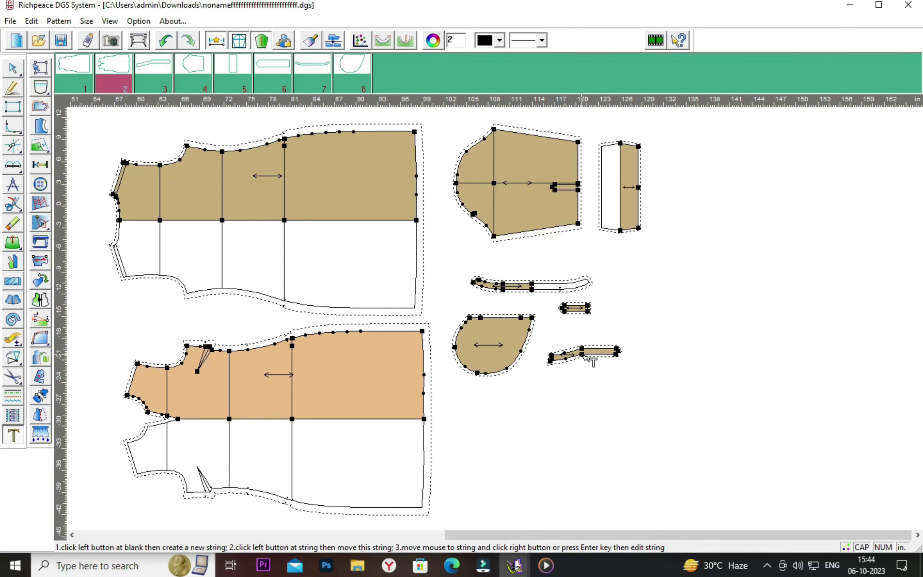
Label the front facing piece with the text 'FRONT FACING PATTERN CUT -2 +2'
{"action": "scroll", "coordinate": [592, 362], "scroll_direction": "up", "scroll_amount": 2}
{"action": "scroll", "coordinate": [508, 319], "scroll_direction": "up", "scroll_amount": 2}
{"action": "scroll", "coordinate": [571, 309], "scroll_direction": "up", "scroll_amount": 1}
{"action": "left_click", "coordinate": [565, 304]}
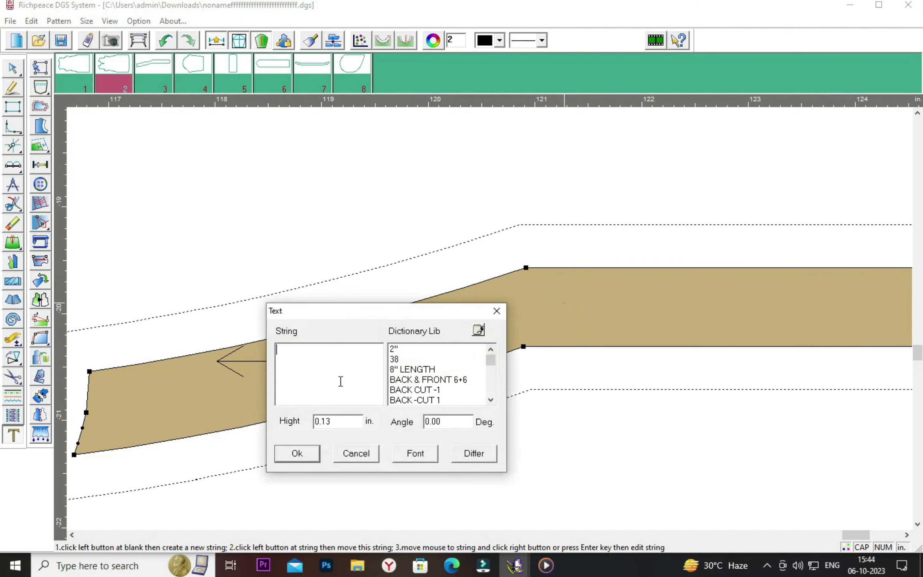
{"action": "left_click_drag", "start_coordinate": [353, 313], "coordinate": [328, 134]}
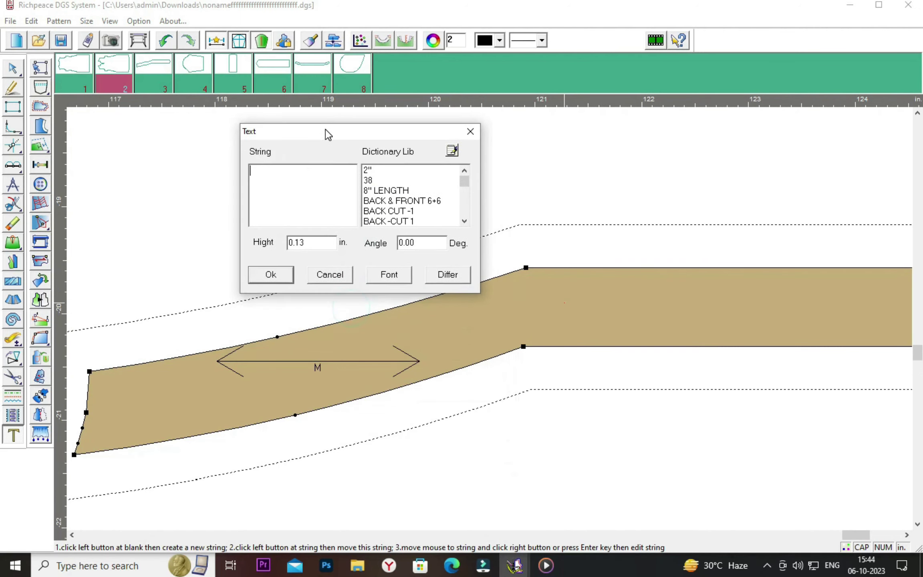
{"action": "left_click", "coordinate": [291, 177]}
{"action": "type", "text": "FRONT FACING PATTER"}
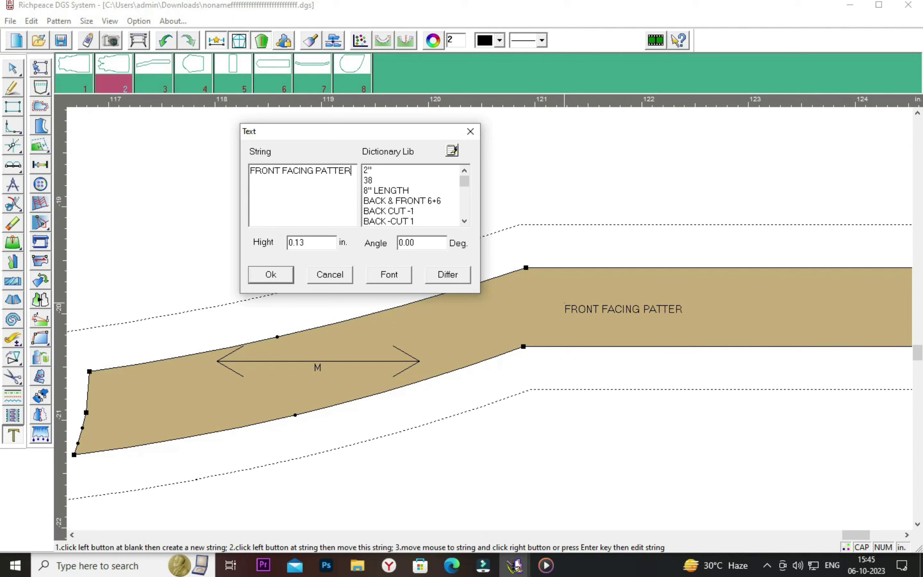
{"action": "type", "text": "N "}
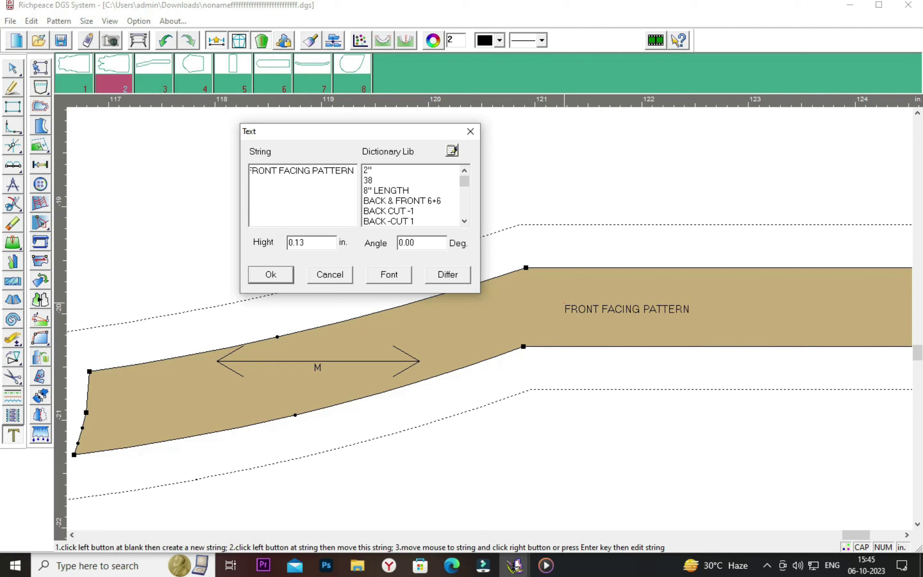
{"action": "type", "text": "C"}
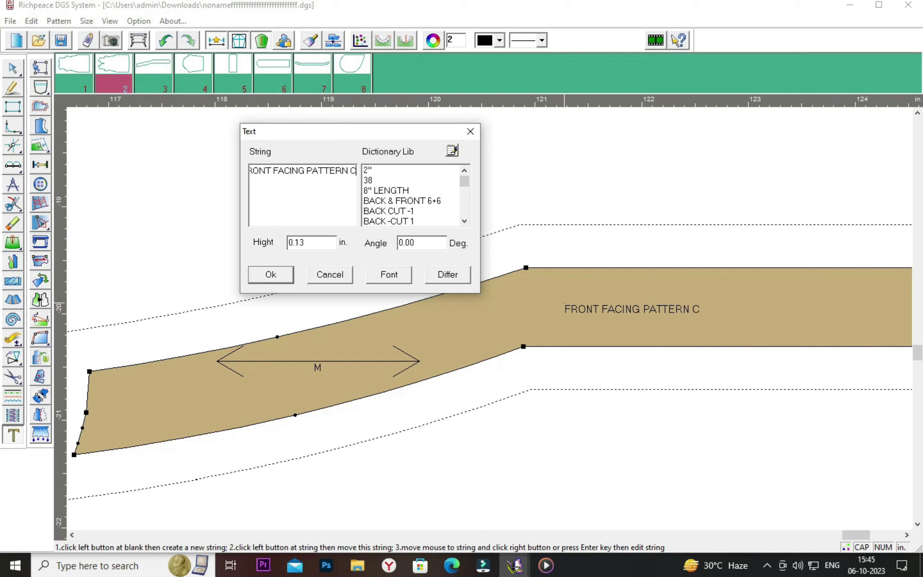
{"action": "type", "text": "UT"}
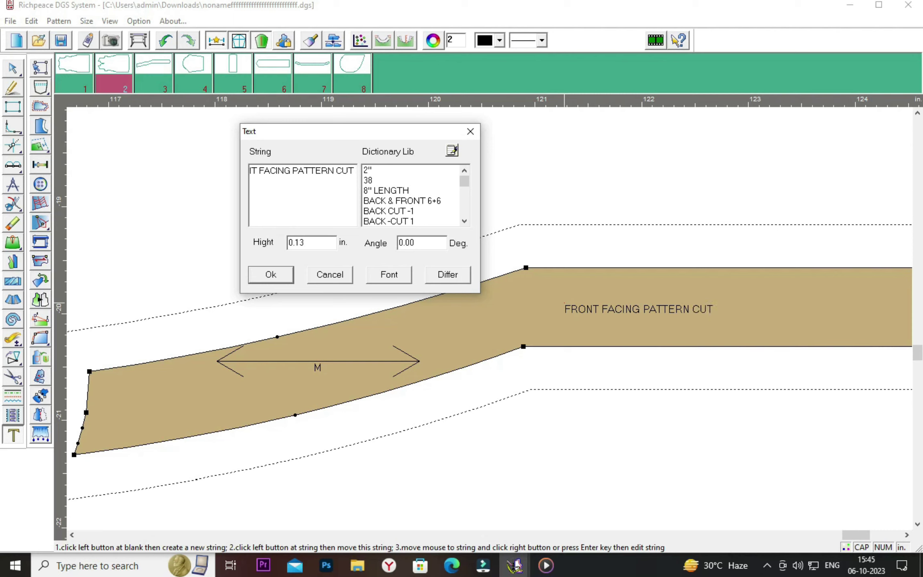
{"action": "type", "text": " -"}
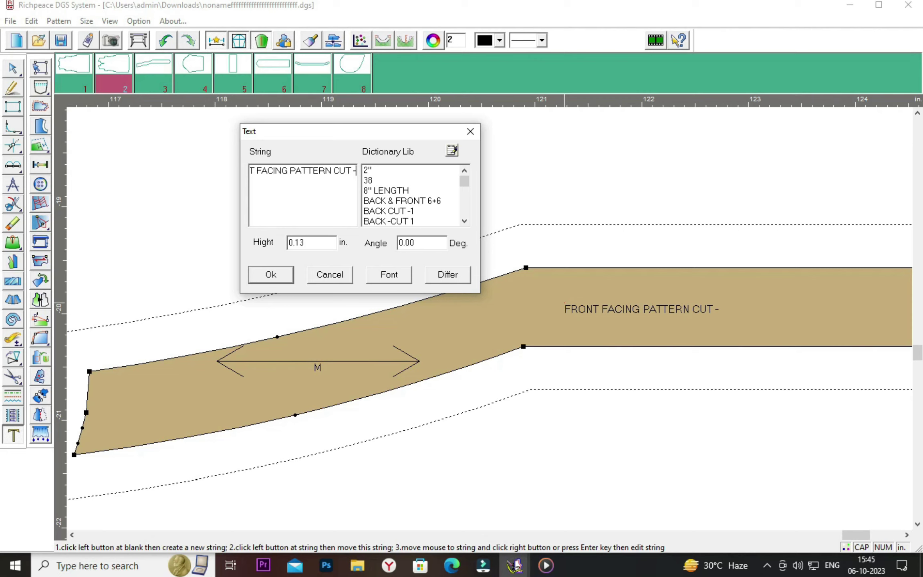
{"action": "type", "text": "2"}
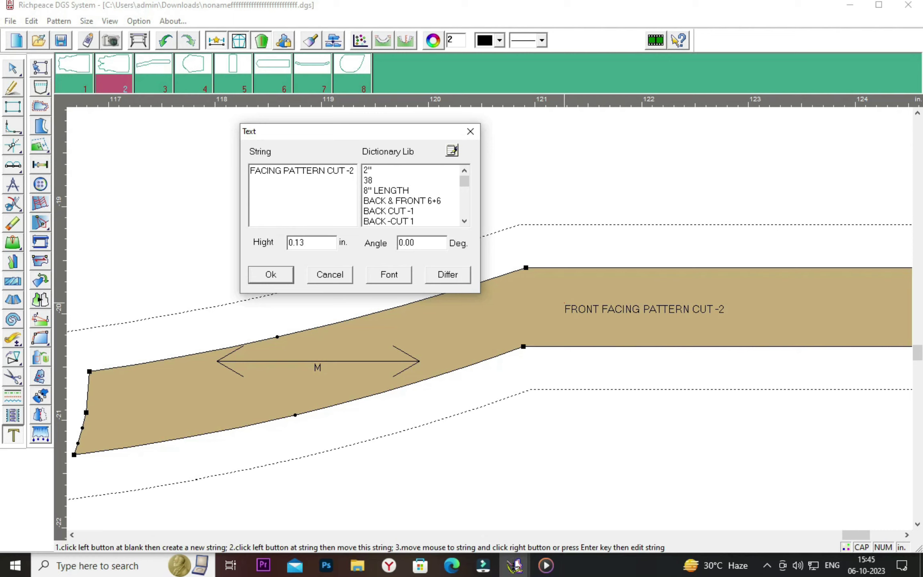
{"action": "type", "text": " +2"}
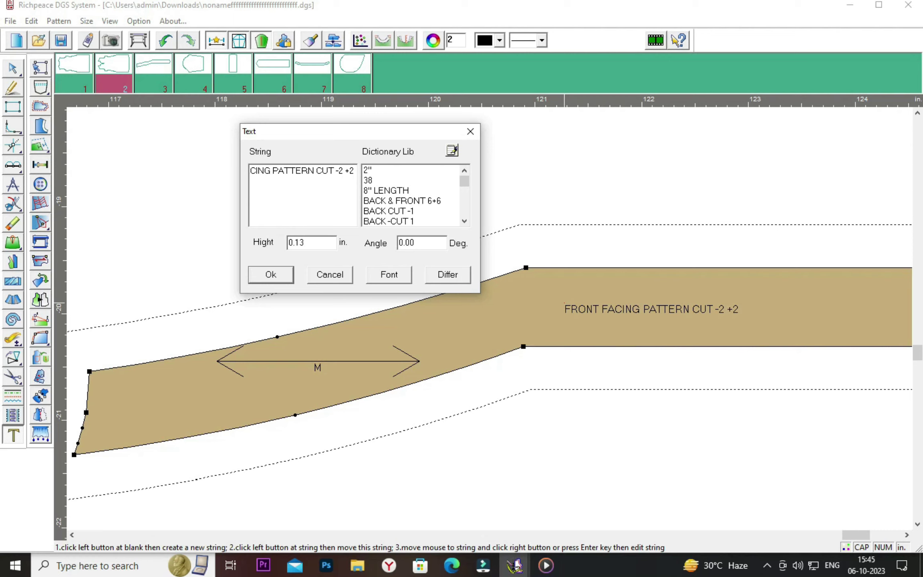
{"action": "left_click", "coordinate": [255, 274]}
Start a text label on the small rectangular piece, then cancel it without adding text
{"action": "scroll", "coordinate": [510, 318], "scroll_direction": "down", "scroll_amount": 3}
{"action": "scroll", "coordinate": [510, 319], "scroll_direction": "down", "scroll_amount": 3}
{"action": "scroll", "coordinate": [510, 318], "scroll_direction": "down", "scroll_amount": 2}
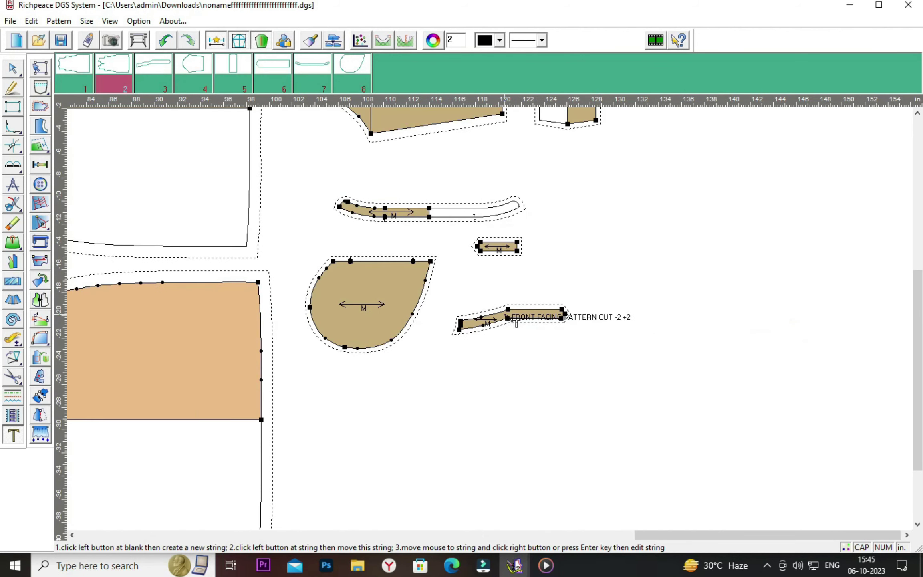
{"action": "scroll", "coordinate": [516, 321], "scroll_direction": "down", "scroll_amount": 1}
{"action": "scroll", "coordinate": [517, 317], "scroll_direction": "down", "scroll_amount": 1}
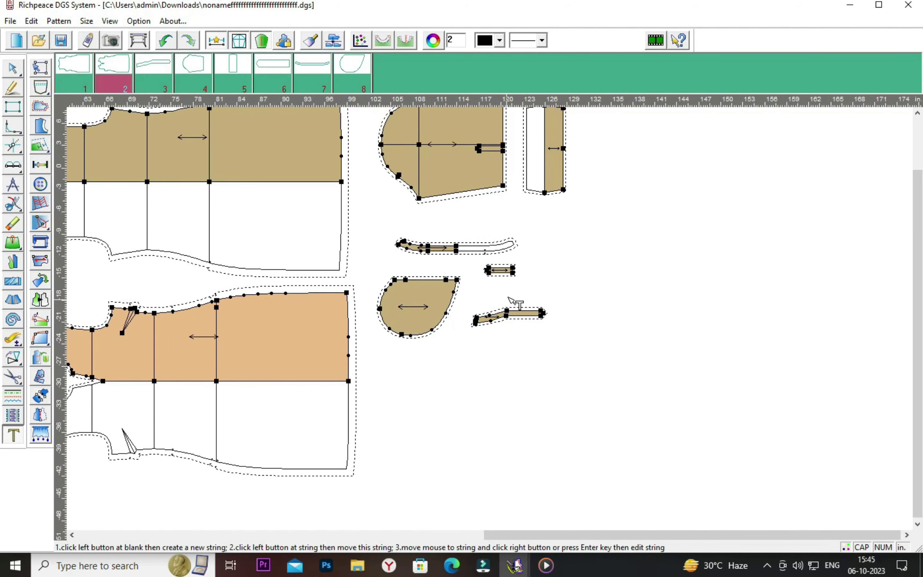
{"action": "scroll", "coordinate": [497, 317], "scroll_direction": "up", "scroll_amount": 4}
{"action": "scroll", "coordinate": [496, 321], "scroll_direction": "up", "scroll_amount": 3}
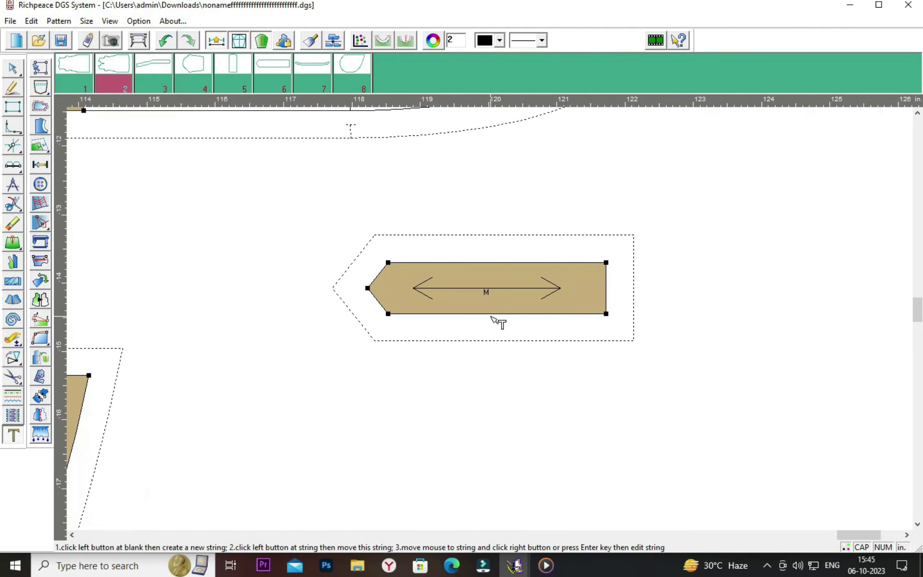
{"action": "scroll", "coordinate": [495, 312], "scroll_direction": "up", "scroll_amount": 2}
{"action": "left_click", "coordinate": [459, 251]}
{"action": "mouse_move", "coordinate": [508, 298]}
{"action": "left_mouse_down"}
{"action": "mouse_move", "coordinate": [439, 326]}
{"action": "mouse_move", "coordinate": [418, 369]}
{"action": "left_mouse_up"}
{"action": "left_click", "coordinate": [434, 369]}
{"action": "left_click", "coordinate": [407, 414]}
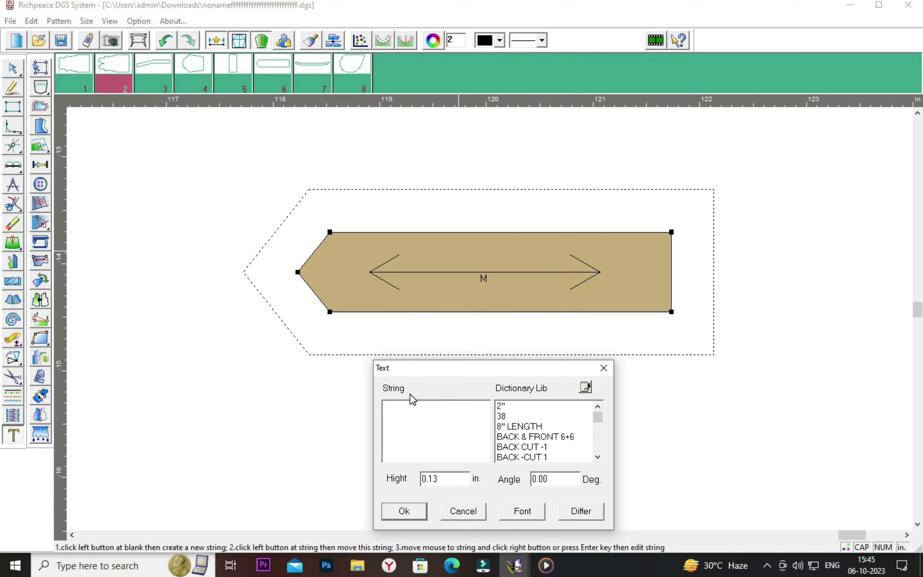
{"action": "left_click", "coordinate": [604, 368]}
Scroll back over the layout and switch to the Move pattern tool
{"action": "scroll", "coordinate": [494, 323], "scroll_direction": "down", "scroll_amount": 2}
{"action": "scroll", "coordinate": [474, 299], "scroll_direction": "down", "scroll_amount": 2}
{"action": "scroll", "coordinate": [493, 305], "scroll_direction": "down", "scroll_amount": 2}
{"action": "scroll", "coordinate": [494, 304], "scroll_direction": "left", "scroll_amount": 3}
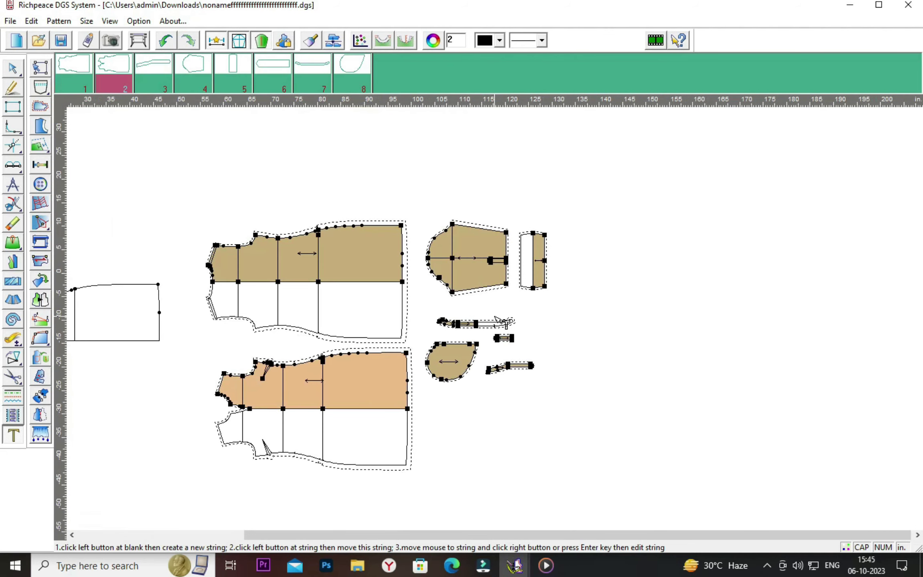
{"action": "scroll", "coordinate": [494, 304], "scroll_direction": "up", "scroll_amount": 2}
{"action": "right_click", "coordinate": [587, 313]}
{"action": "left_click", "coordinate": [624, 345]}
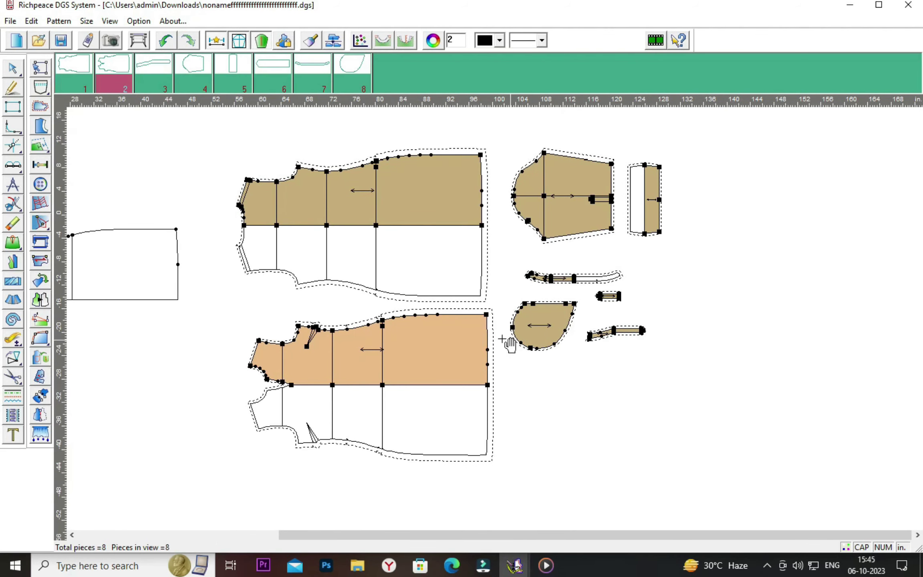
Space the upper and lower bodice pieces one above the other, and nudge piece 6 right
{"action": "left_click_drag", "start_coordinate": [432, 237], "coordinate": [433, 233]}
{"action": "left_click_drag", "start_coordinate": [424, 347], "coordinate": [418, 345]}
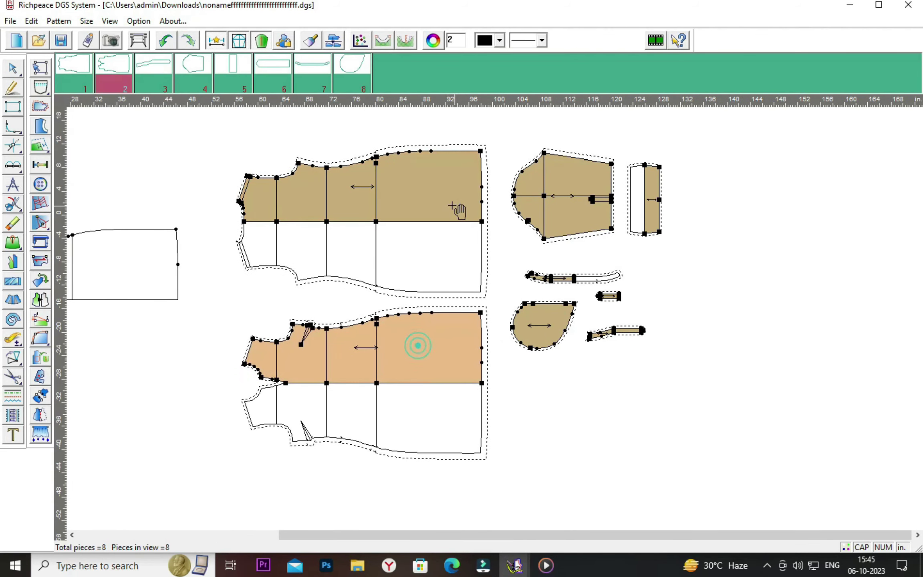
{"action": "left_click_drag", "start_coordinate": [442, 189], "coordinate": [441, 182]}
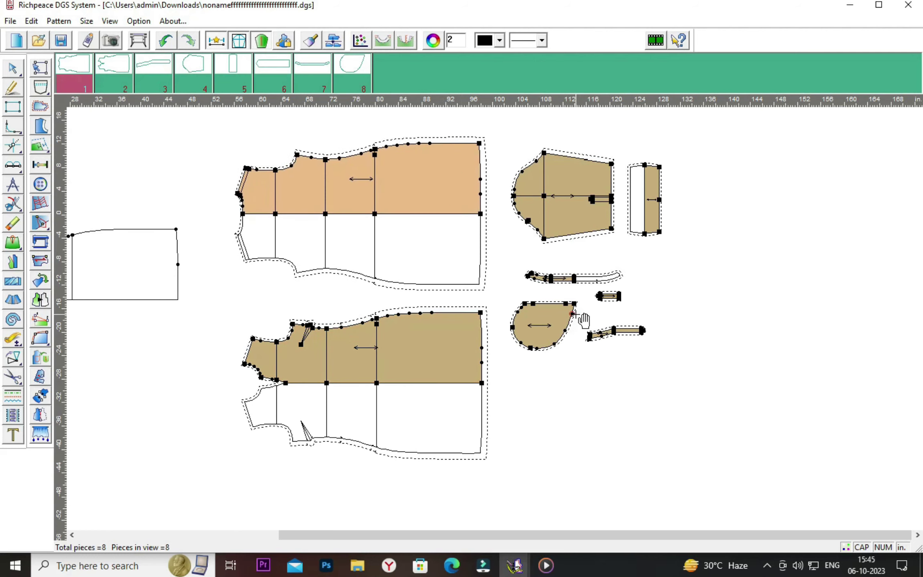
{"action": "left_click_drag", "start_coordinate": [610, 296], "coordinate": [612, 298]}
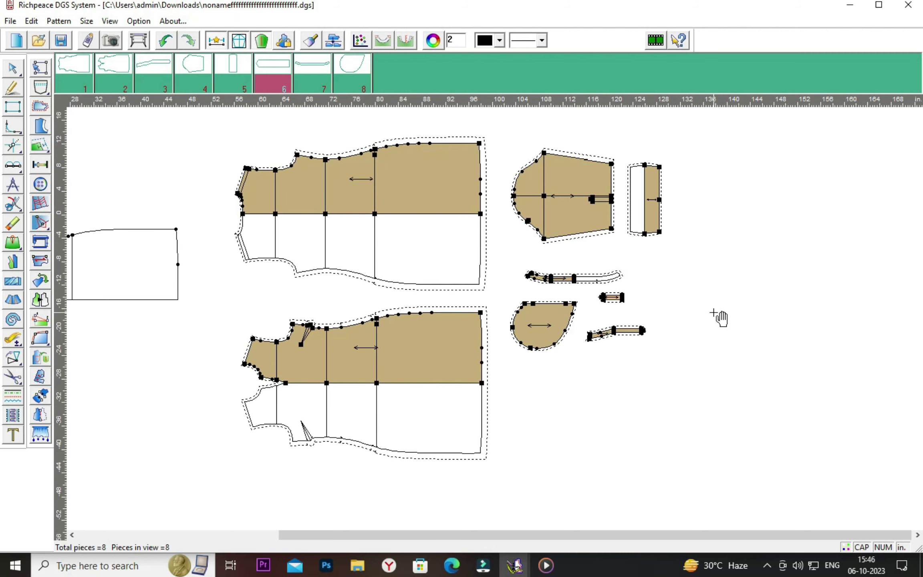
{"action": "scroll", "coordinate": [720, 318], "scroll_direction": "up", "scroll_amount": 1}
{"action": "scroll", "coordinate": [720, 318], "scroll_direction": "up", "scroll_amount": 1}
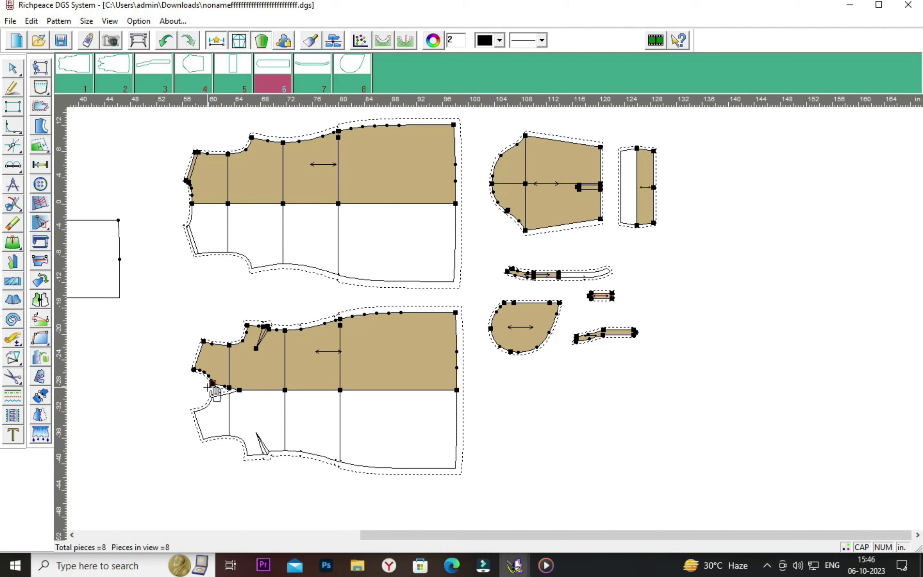
Lengthen the grainlines across the lower and upper bodice pieces and the sleeve
{"action": "left_click", "coordinate": [47, 225]}
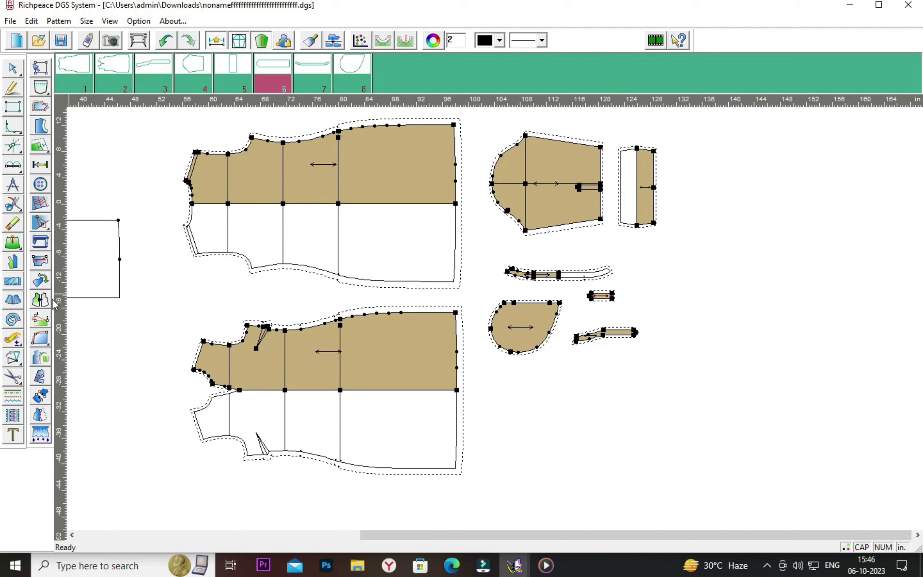
{"action": "left_click", "coordinate": [40, 261]}
{"action": "left_click", "coordinate": [340, 351]}
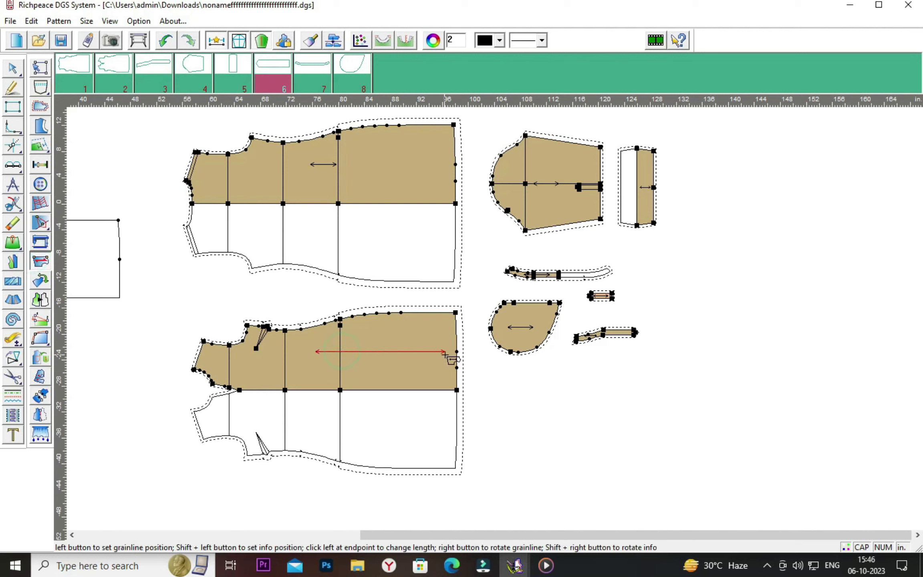
{"action": "left_click", "coordinate": [445, 353]}
{"action": "left_click", "coordinate": [317, 352]}
{"action": "left_click", "coordinate": [275, 352]}
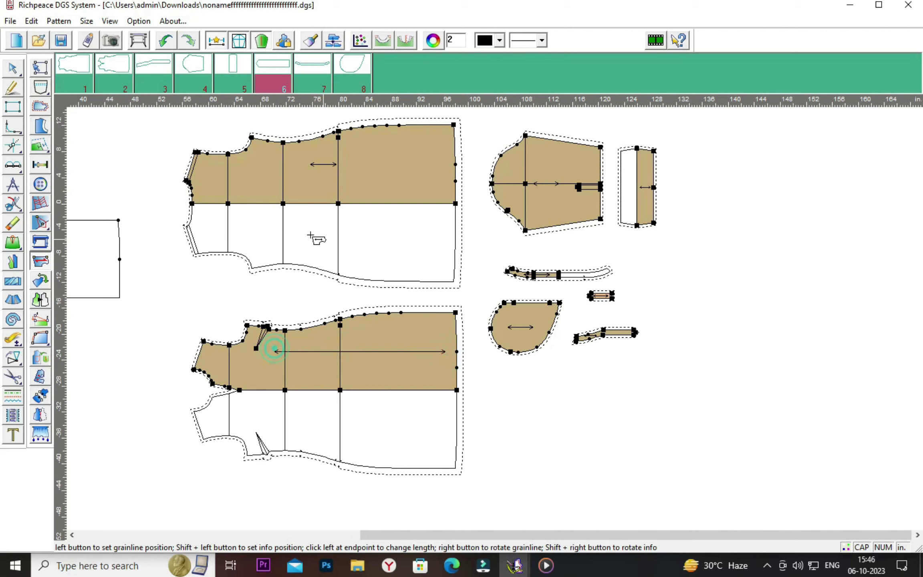
{"action": "left_click", "coordinate": [338, 165]}
{"action": "left_click", "coordinate": [437, 165]}
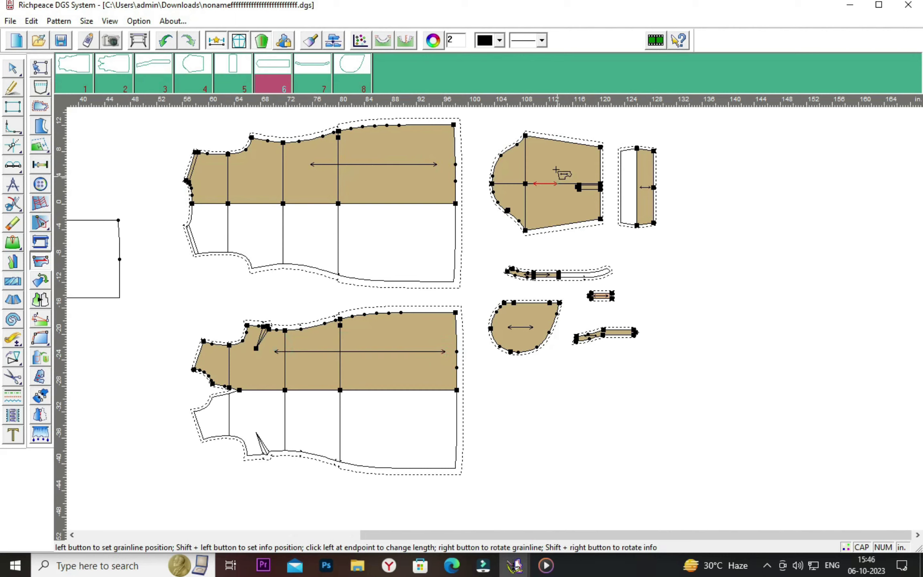
{"action": "left_click", "coordinate": [554, 185]}
Switch to Move pattern and pick up the upper bodice piece
{"action": "right_click", "coordinate": [136, 169]}
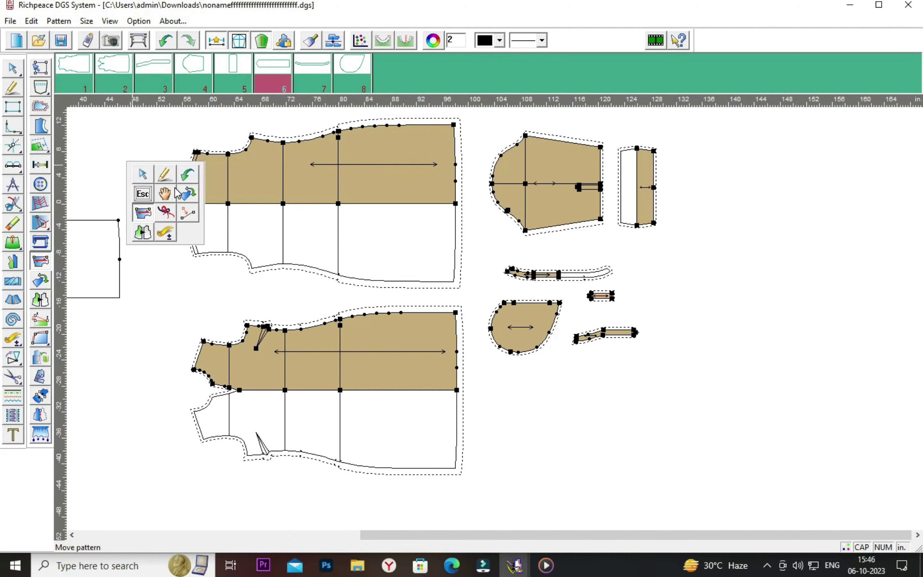
{"action": "left_click", "coordinate": [166, 183]}
{"action": "left_click", "coordinate": [334, 175]}
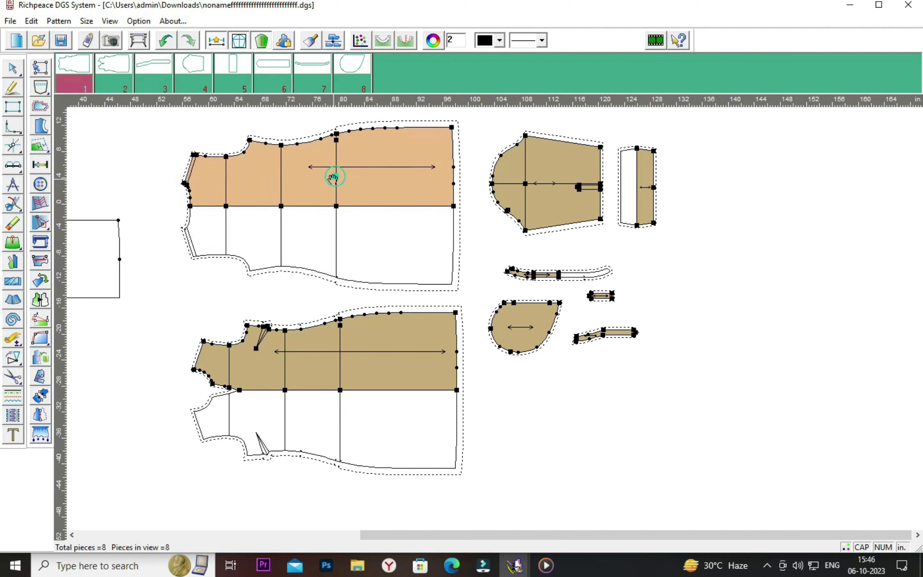
Overlay the lower bodice piece onto the upper one to compare their side seams
{"action": "left_click", "coordinate": [348, 332]}
{"action": "scroll", "coordinate": [351, 201], "scroll_direction": "up", "scroll_amount": 3}
{"action": "left_click", "coordinate": [491, 346]}
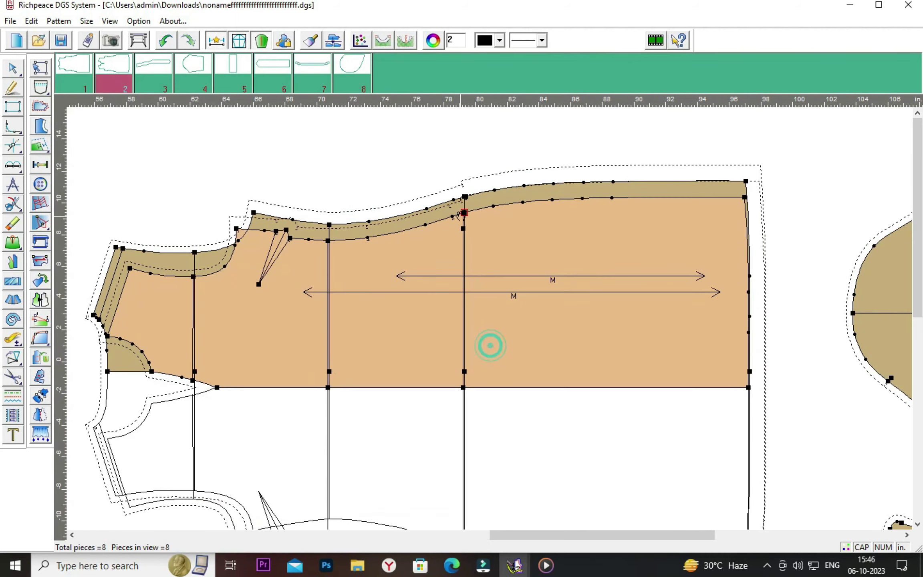
{"action": "left_click", "coordinate": [464, 196]}
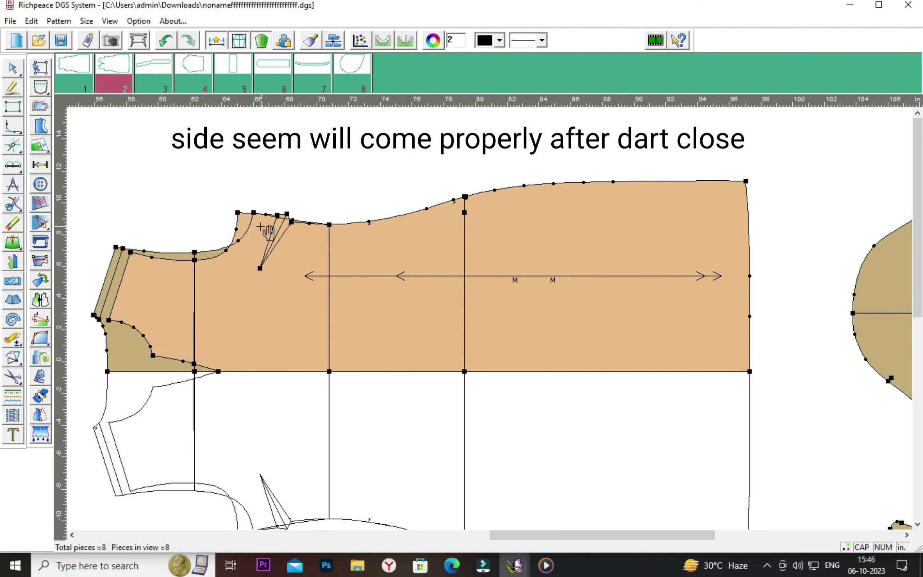
{"action": "scroll", "coordinate": [495, 319], "scroll_direction": "down", "scroll_amount": 1}
{"action": "scroll", "coordinate": [494, 319], "scroll_direction": "down", "scroll_amount": 2}
Move the lower bodice piece back, tucked close beneath the upper piece
{"action": "left_click", "coordinate": [488, 264]}
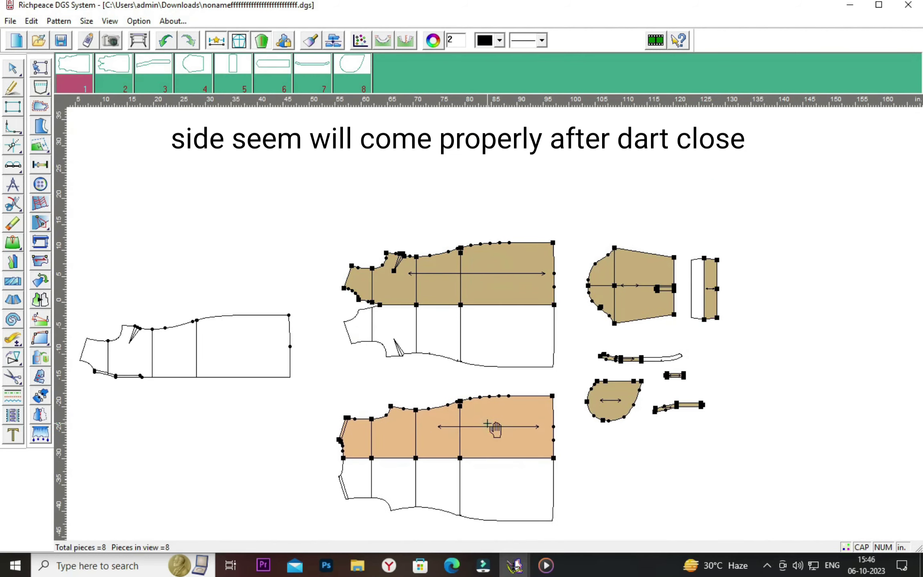
{"action": "left_click", "coordinate": [500, 416]}
{"action": "scroll", "coordinate": [501, 328], "scroll_direction": "up", "scroll_amount": 1}
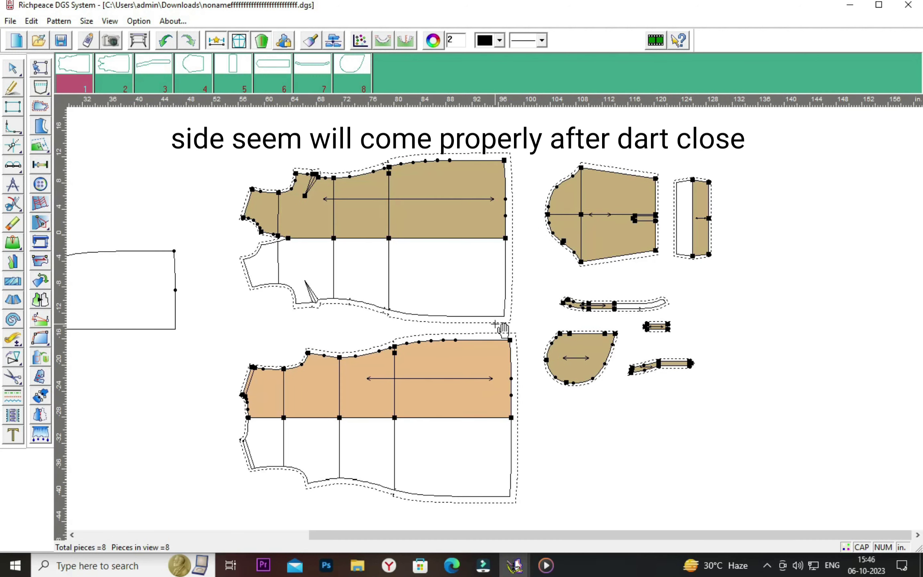
{"action": "left_click", "coordinate": [486, 362]}
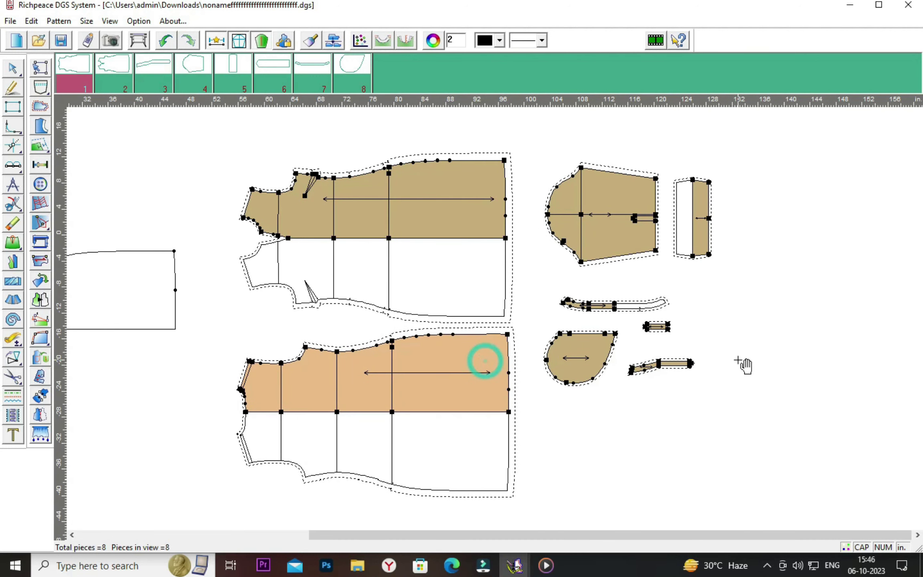